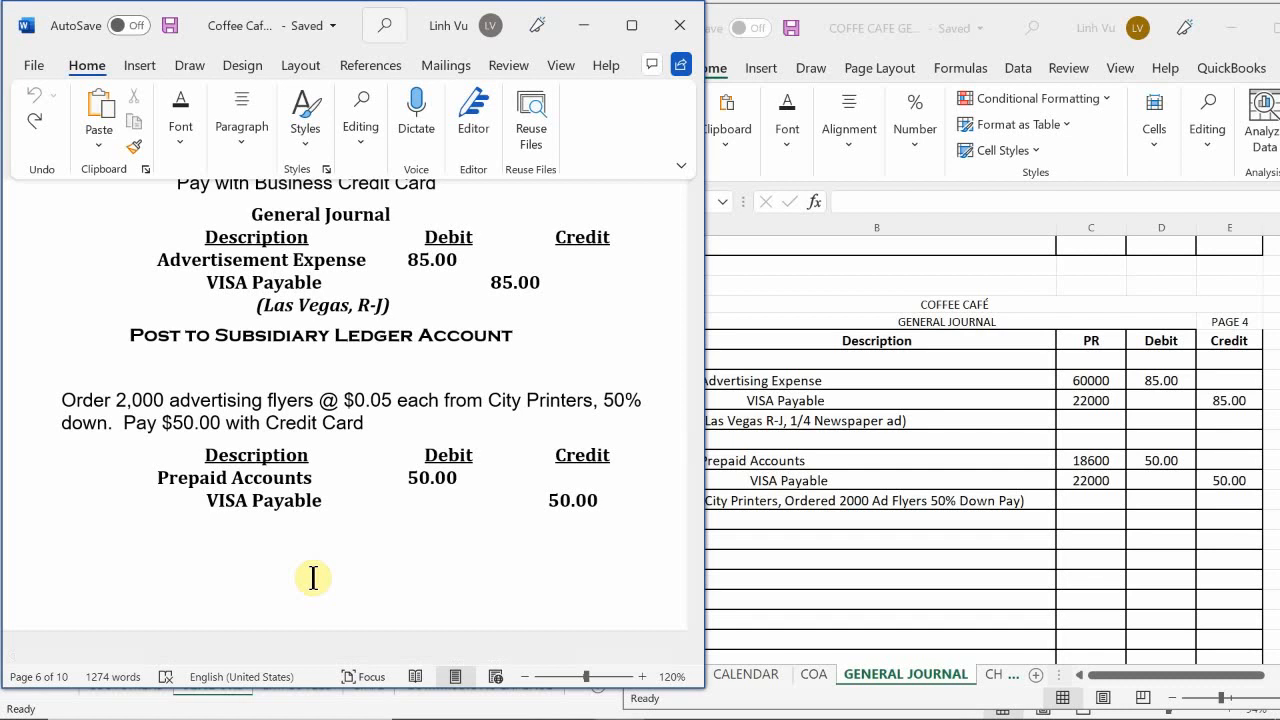
Step: Examine the 12 June Receive Inventory transaction and the Atlas Coffee Imports invoice, including terms, items and costs
scroll(320, 577, "down", 6)
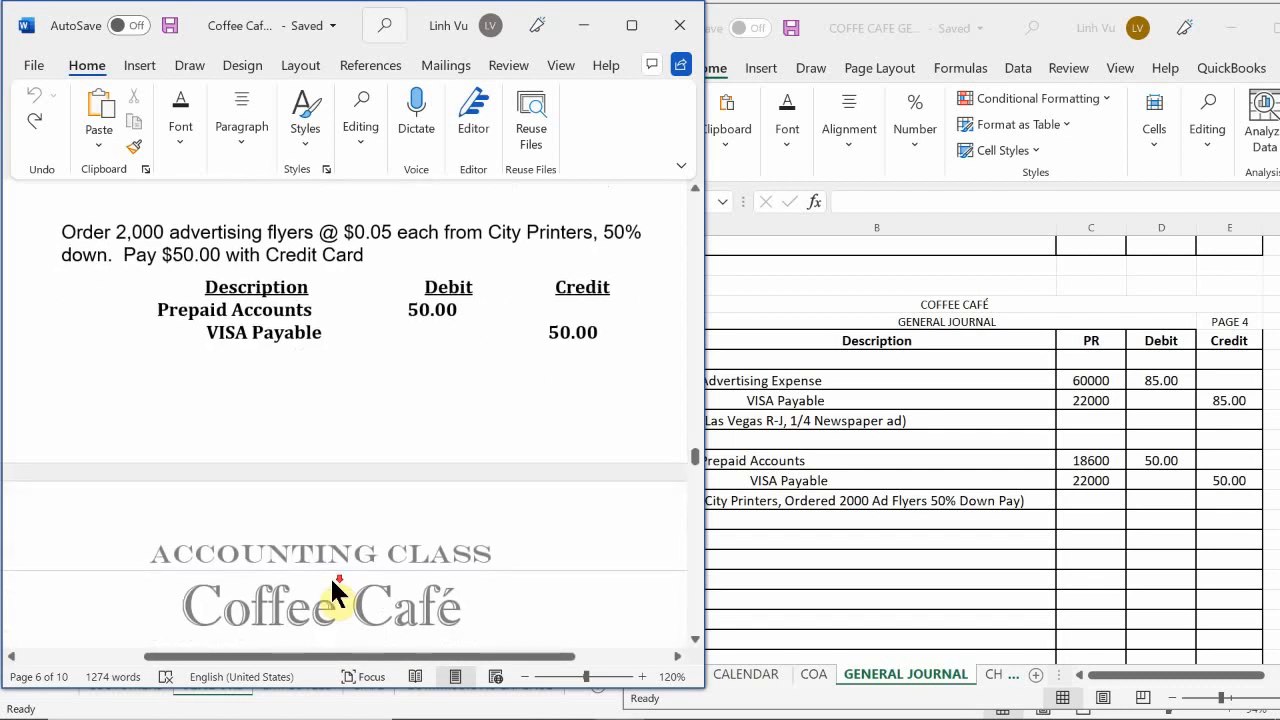
scroll(332, 577, "down", 6)
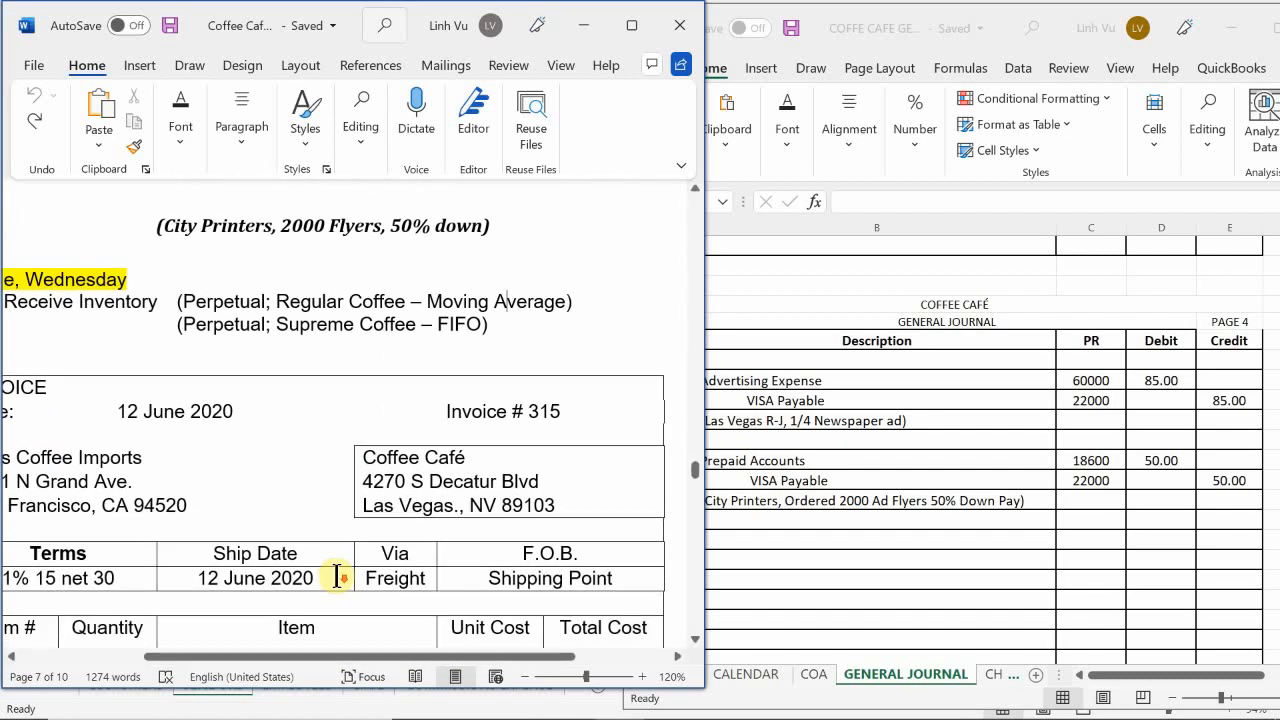
scroll(337, 576, "down", 2)
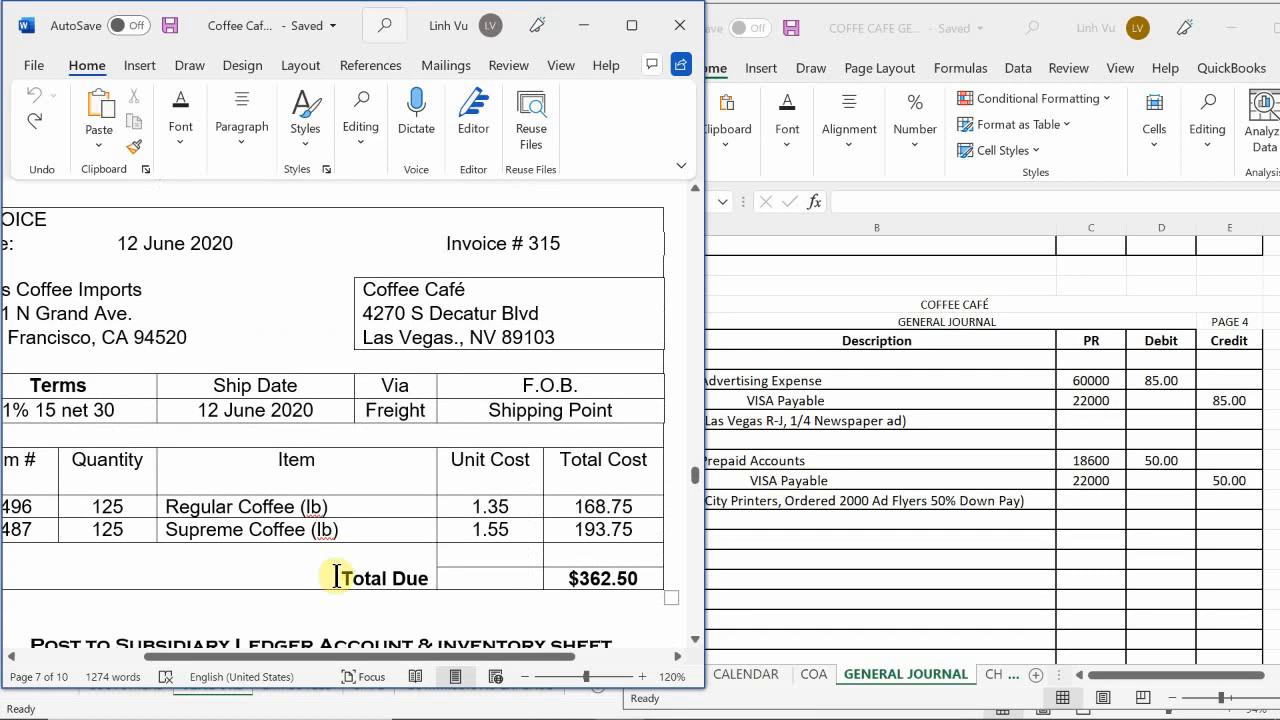
scroll(337, 576, "up", 2)
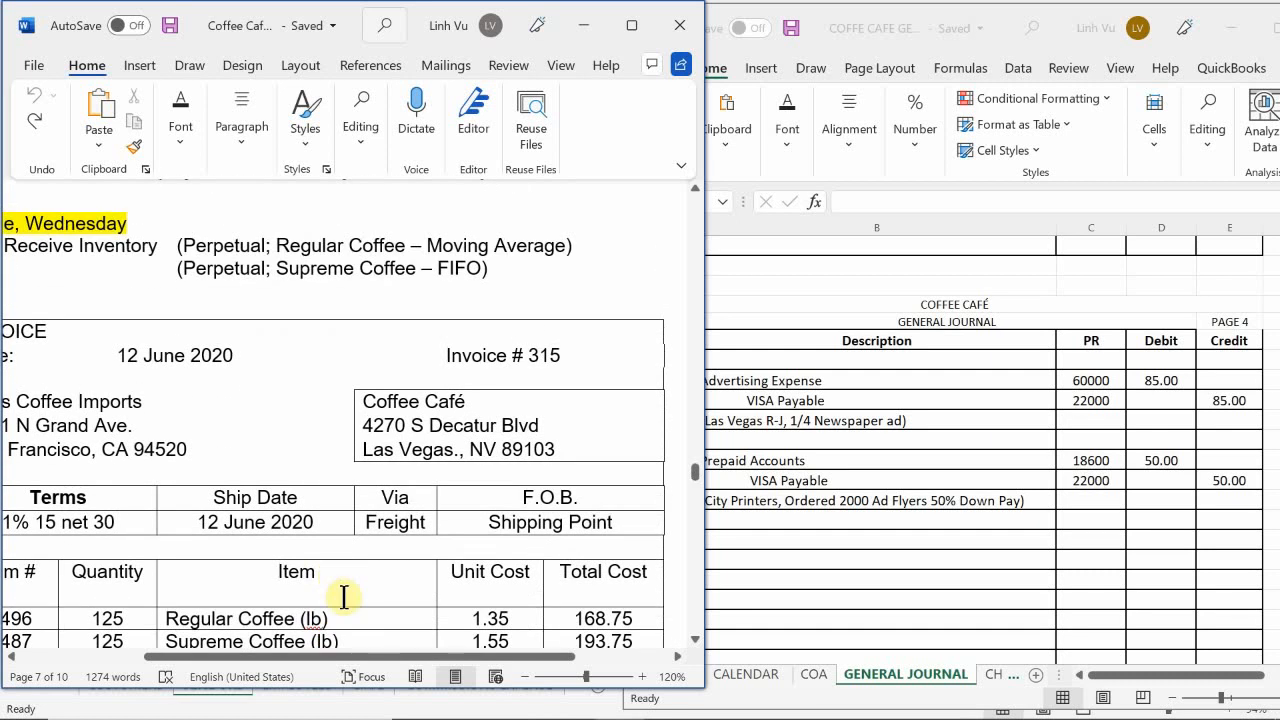
left_click_drag(371, 658, 329, 658)
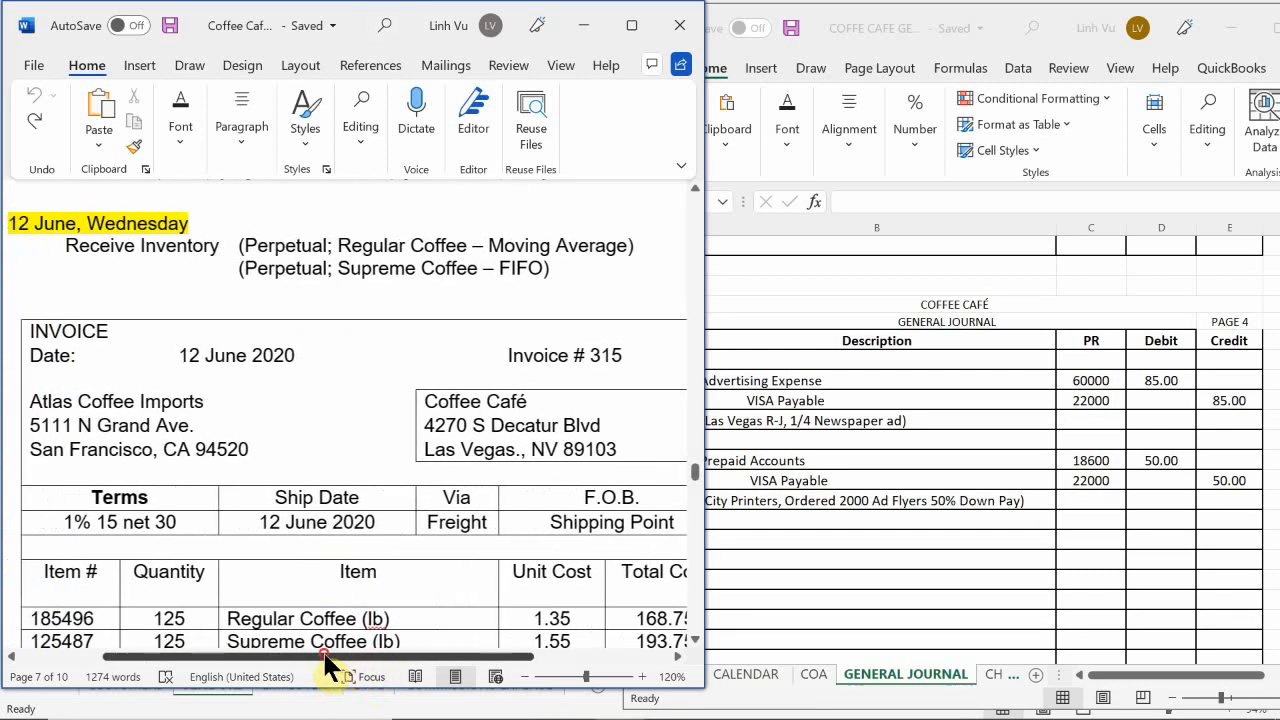
scroll(350, 580, "up", 2)
scroll(350, 580, "up", 1)
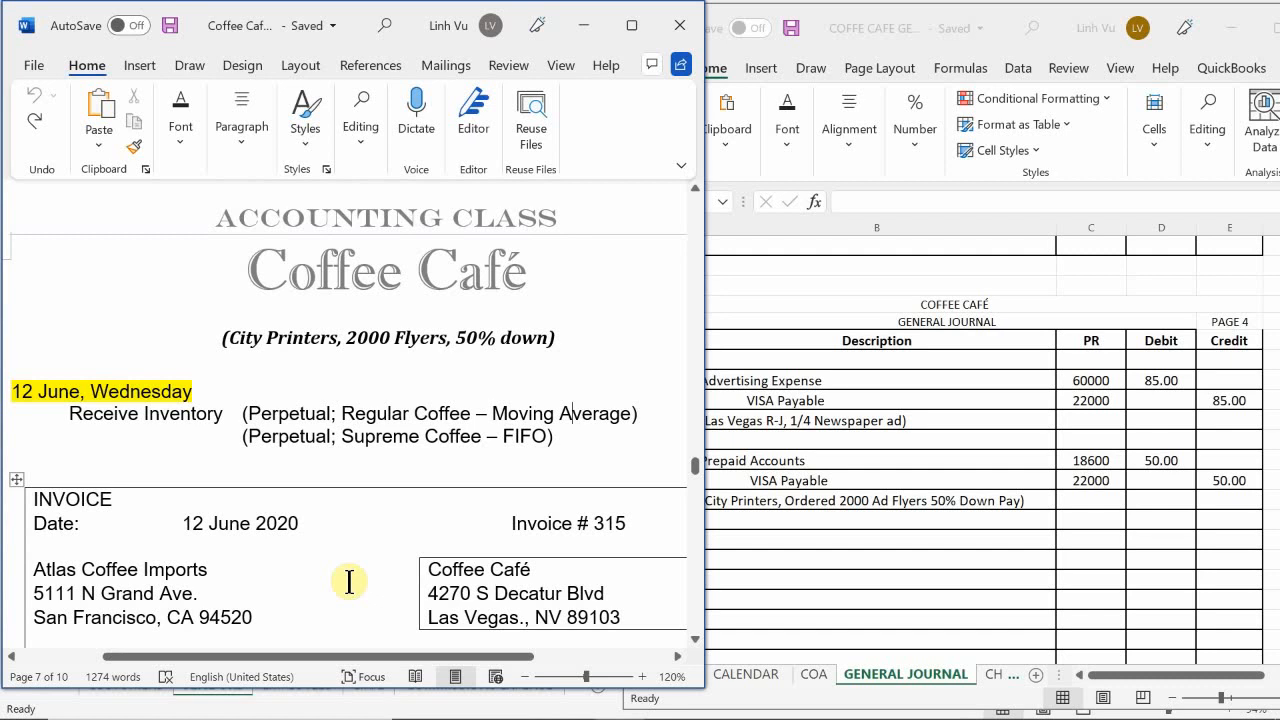
scroll(349, 581, "up", 3)
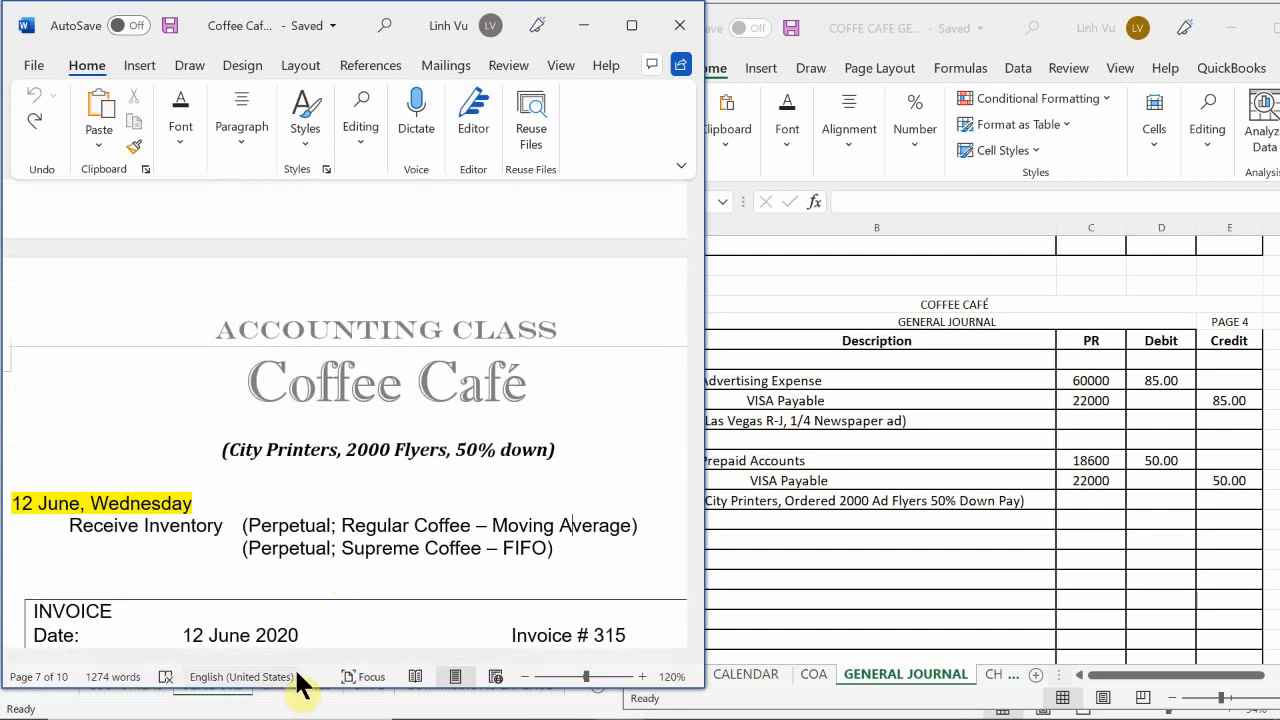
left_click_drag(314, 657, 277, 697)
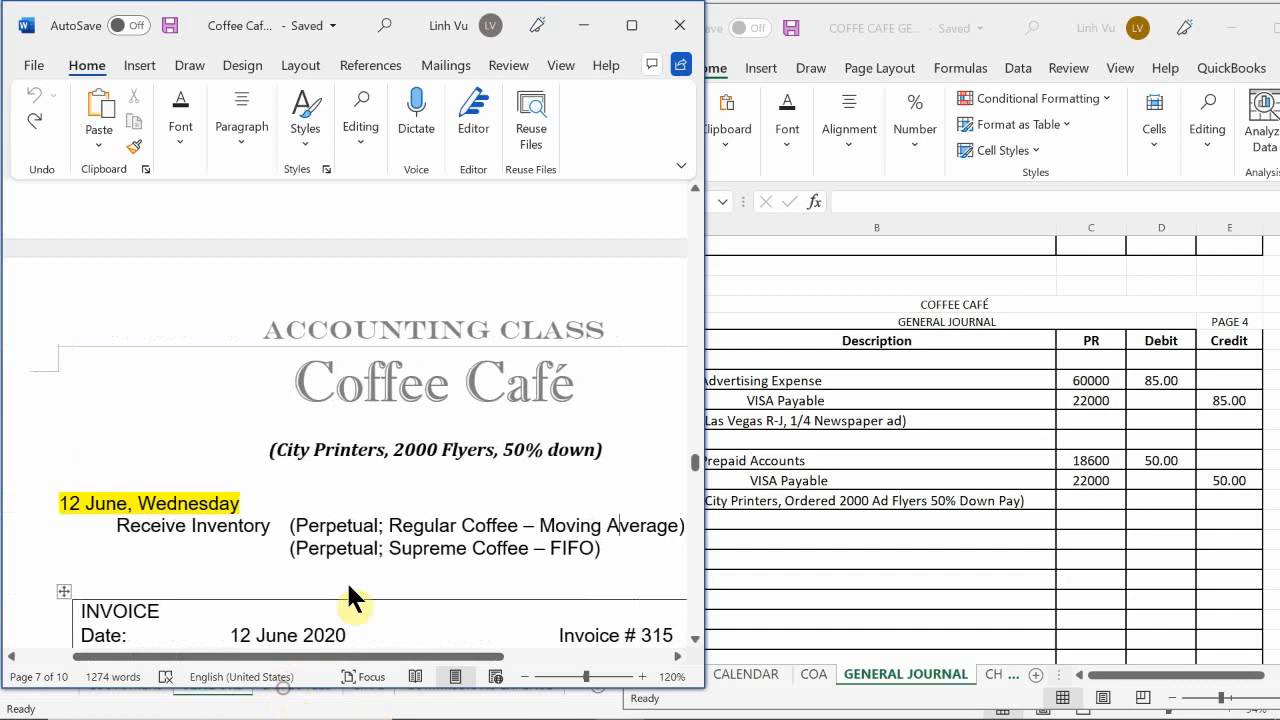
scroll(357, 594, "down", 1)
scroll(381, 565, "down", 4)
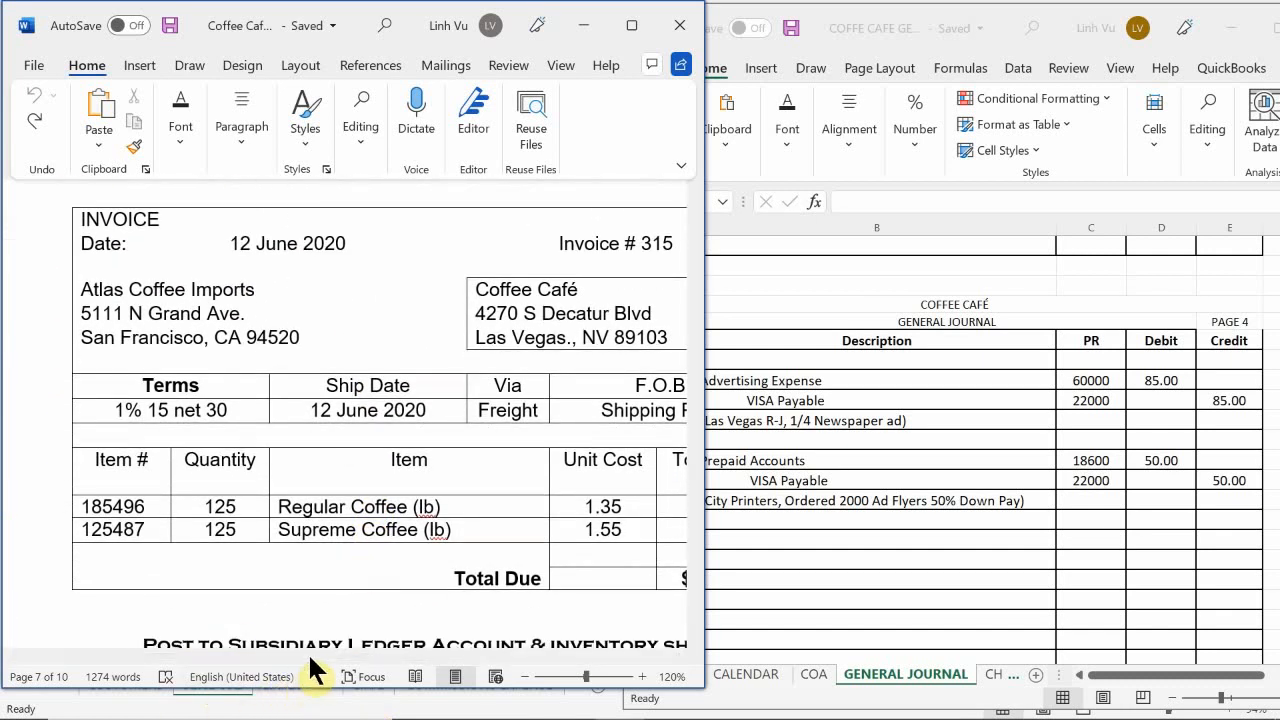
left_click_drag(308, 659, 377, 679)
scroll(355, 613, "up", 1)
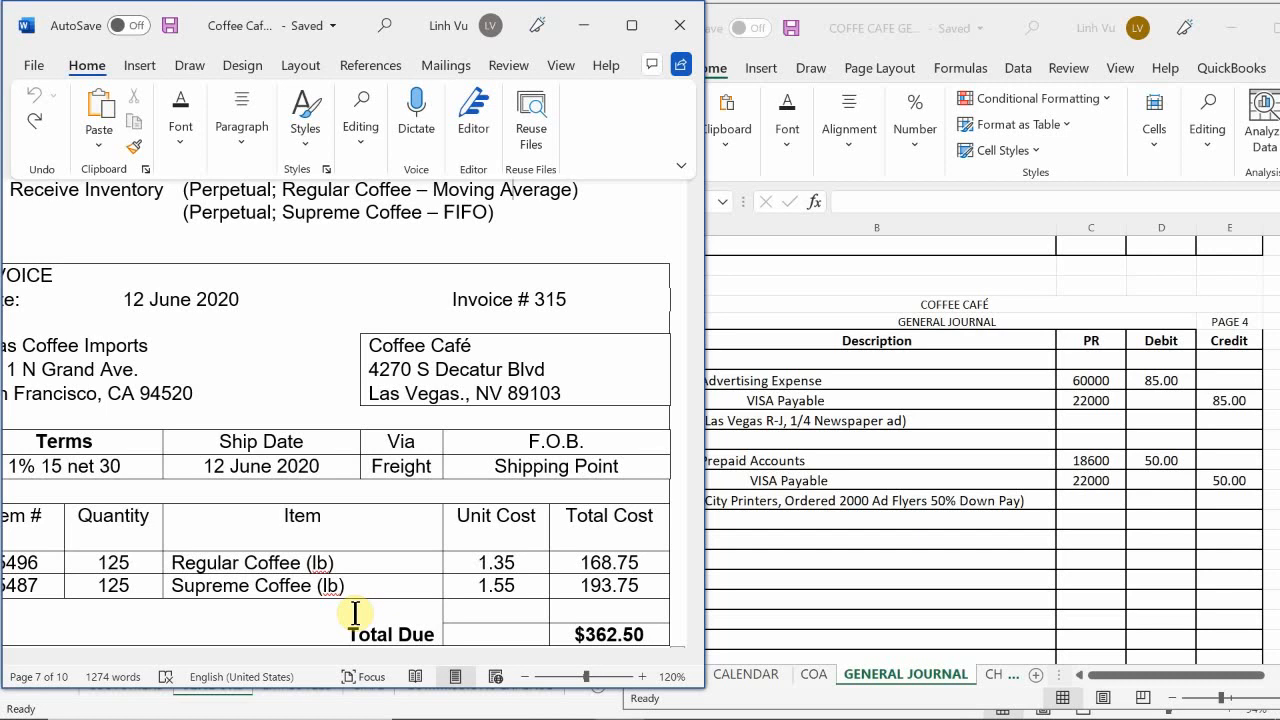
Step: In the General Journal workbook, date a new entry 6/12 in cell A139, two rows below the City Printers note
left_click(810, 546)
left_click(674, 543)
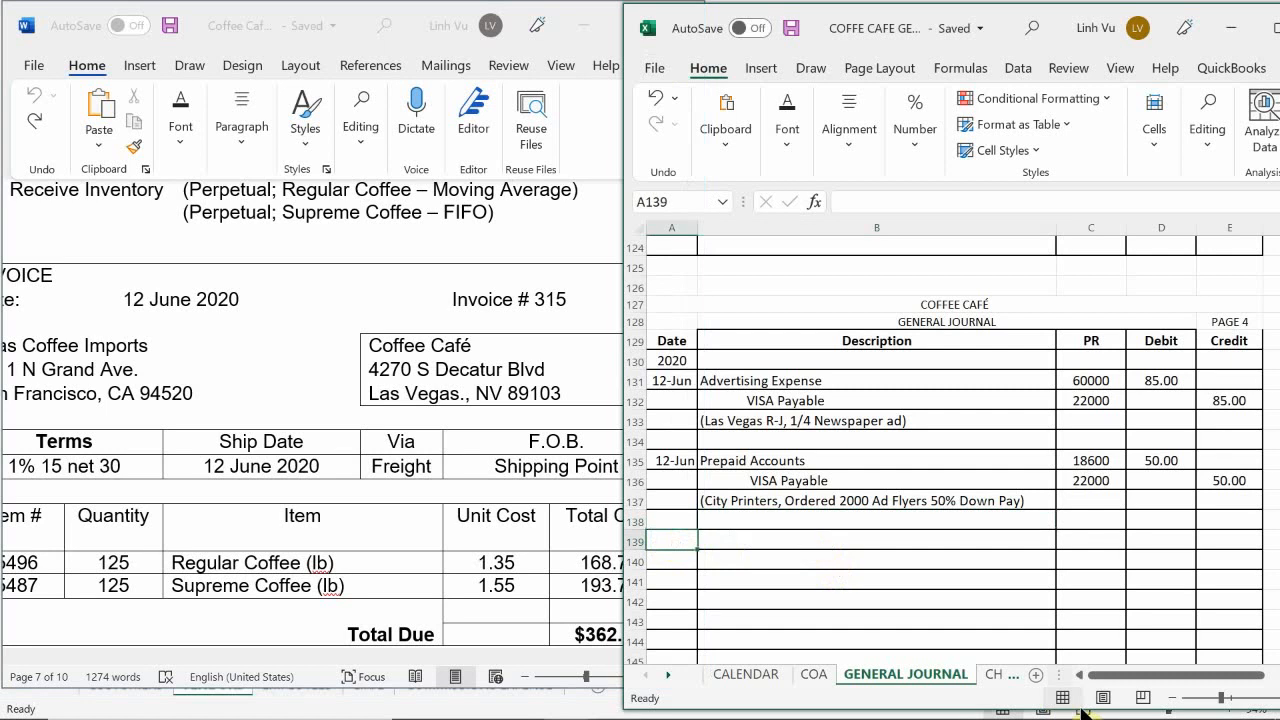
type("6/")
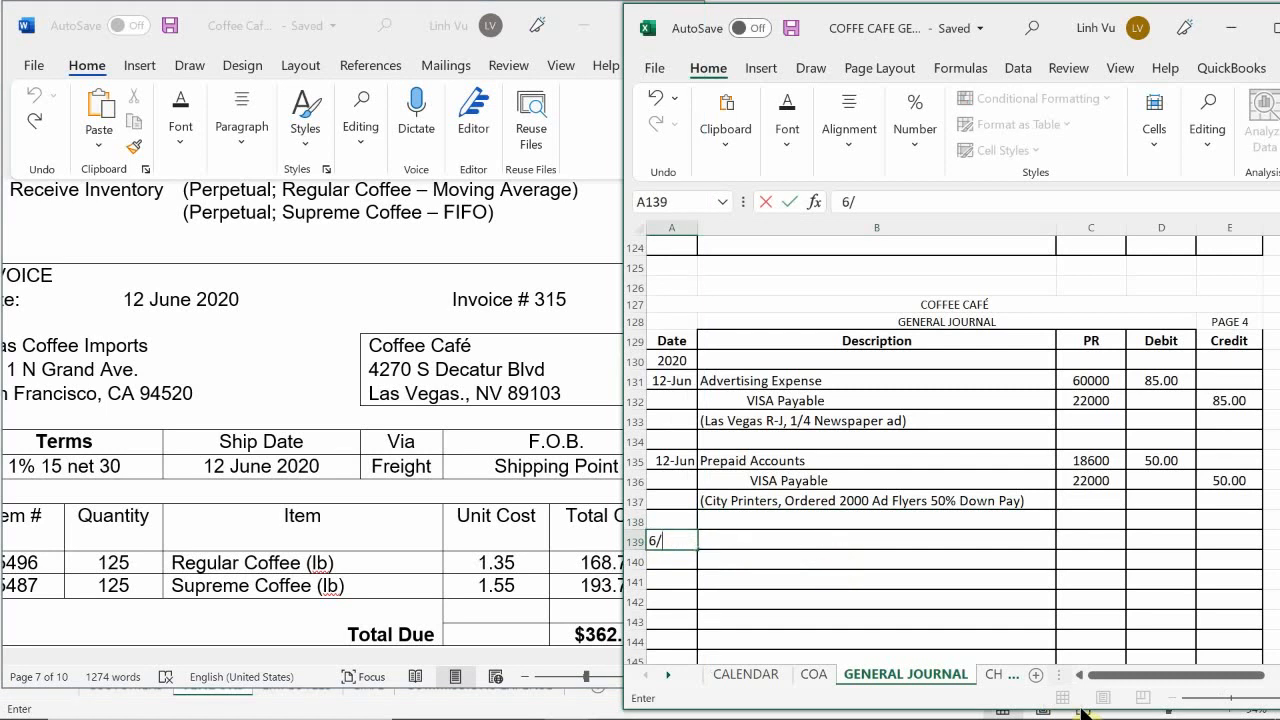
type("12")
key("Return")
key("Tab")
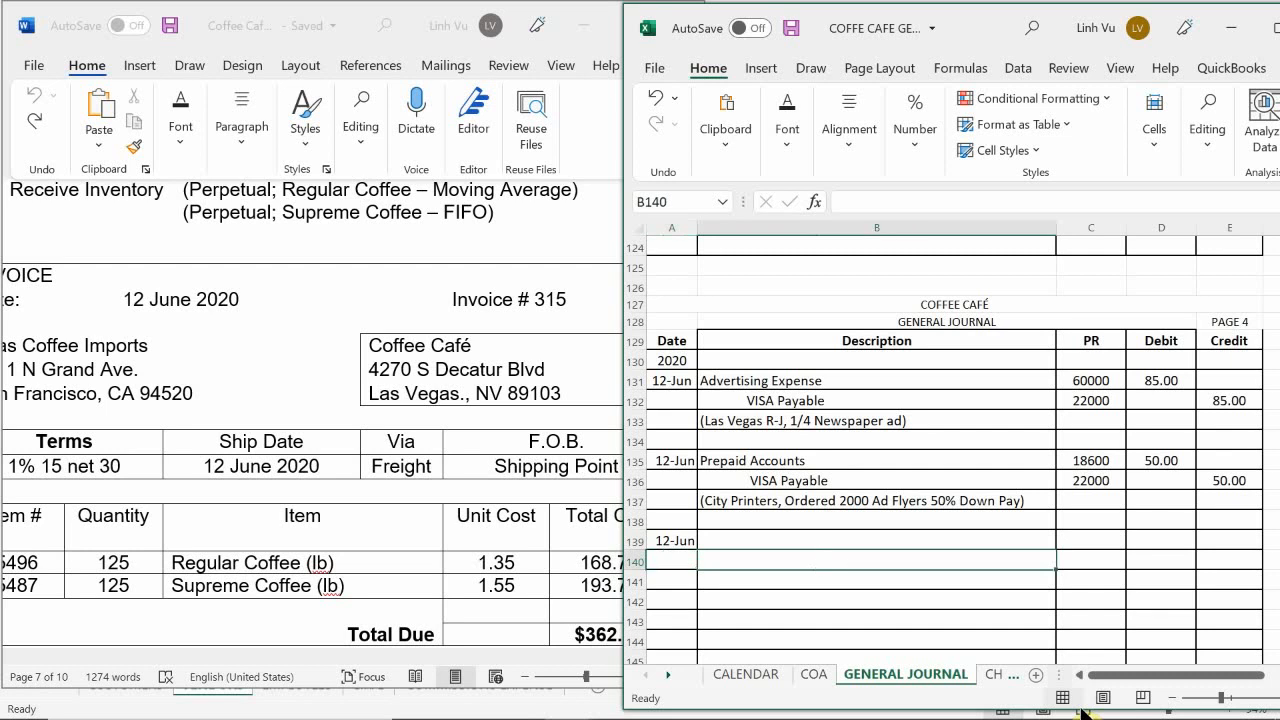
key("Up")
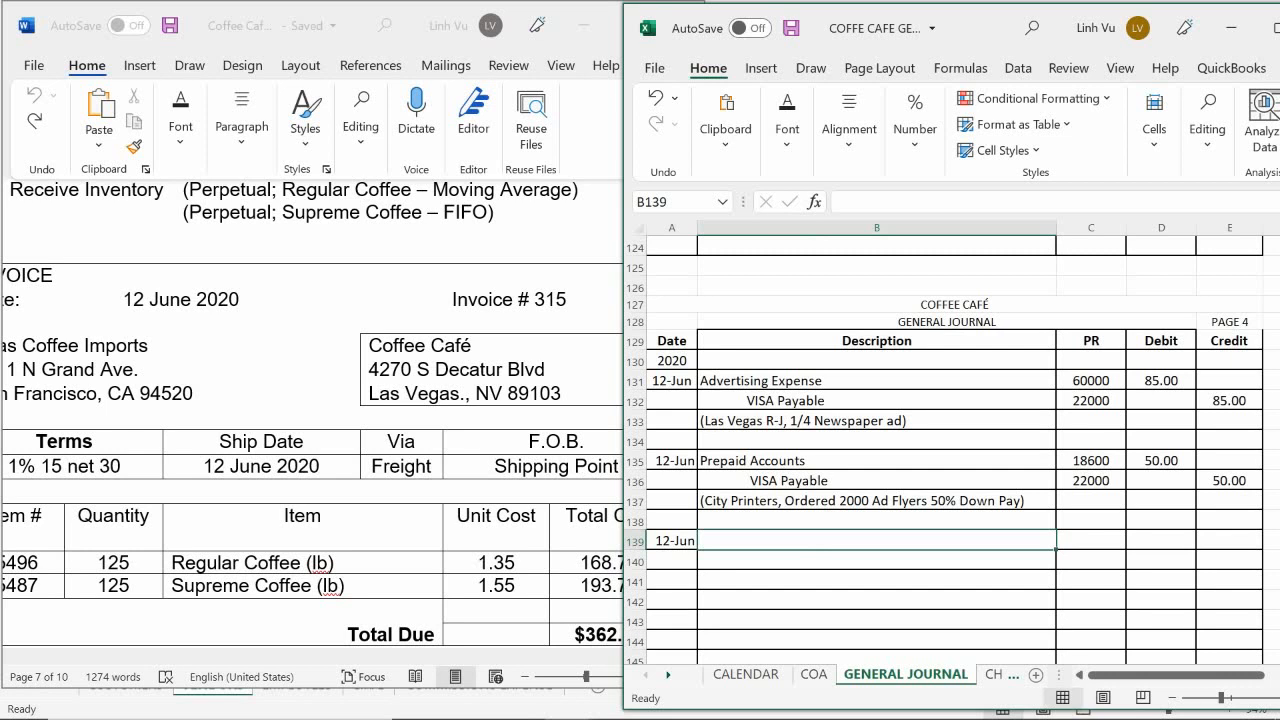
Step: Look up the inventory account numbers for Regular Coffee and Supreme Coffee in the chart of accounts on the COA sheet
left_click(815, 675)
scroll(822, 443, "down", 5)
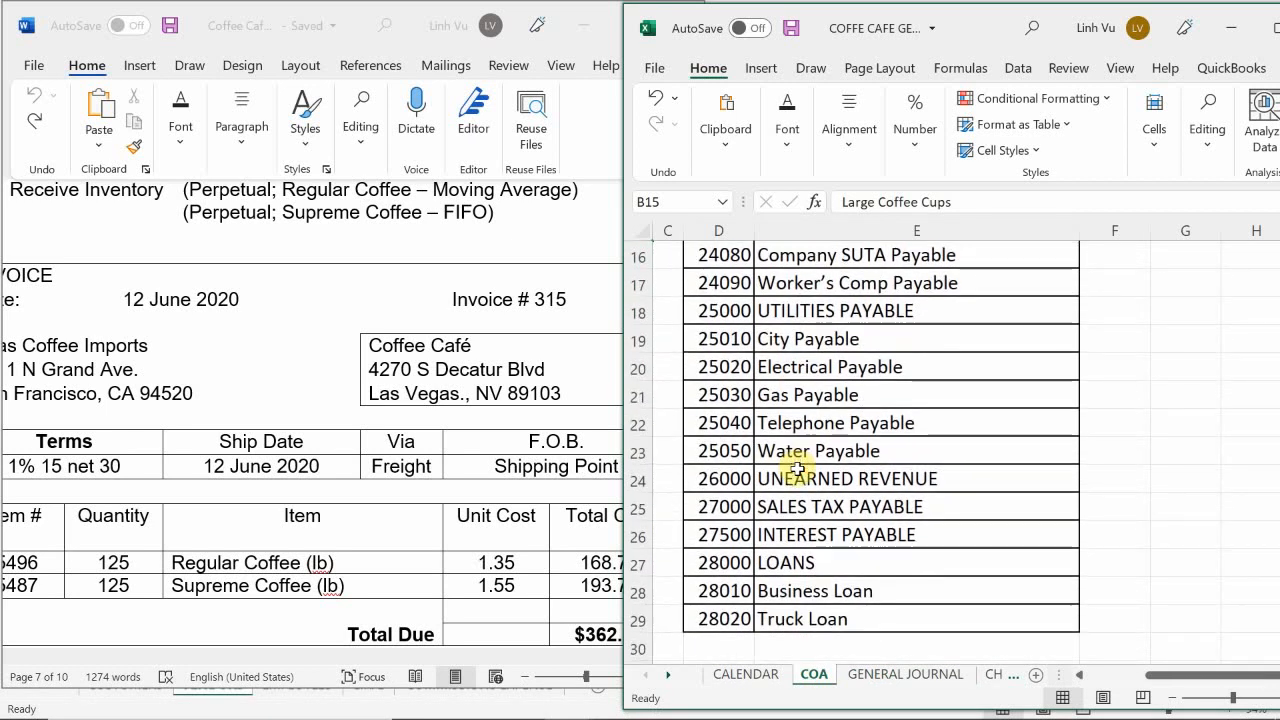
scroll(797, 465, "up", 5)
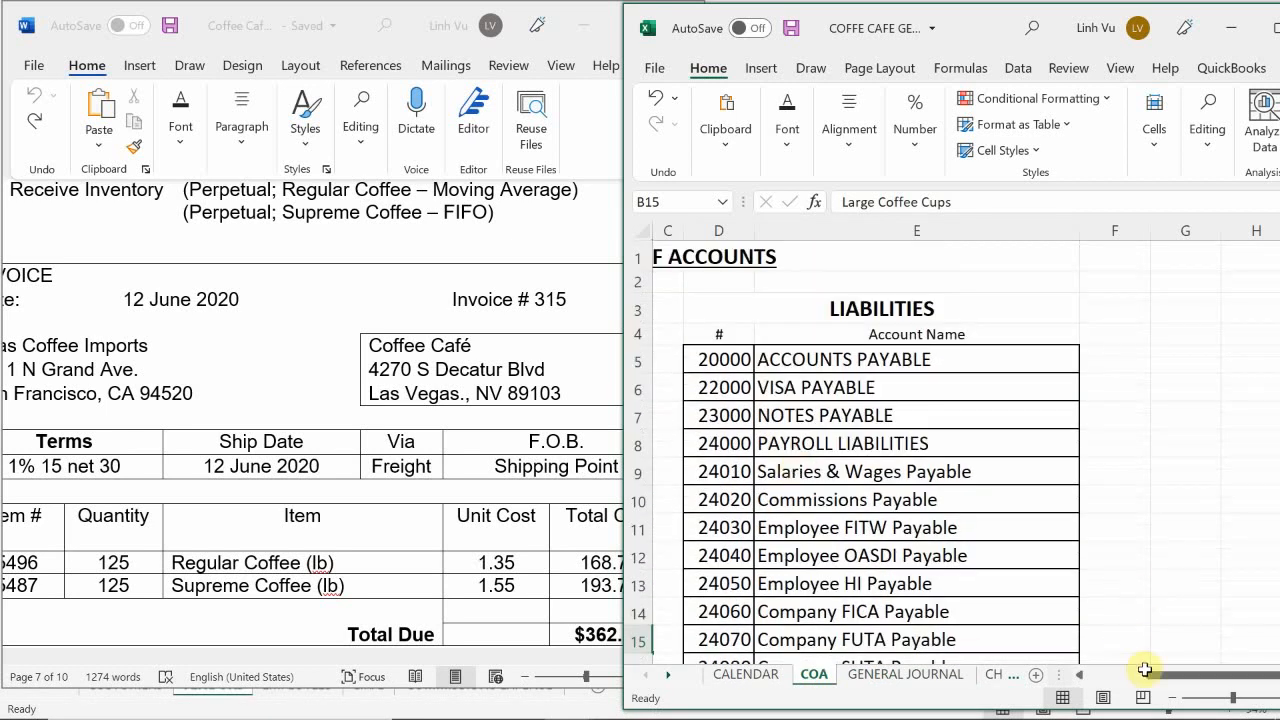
scroll(1160, 675, "left", 3)
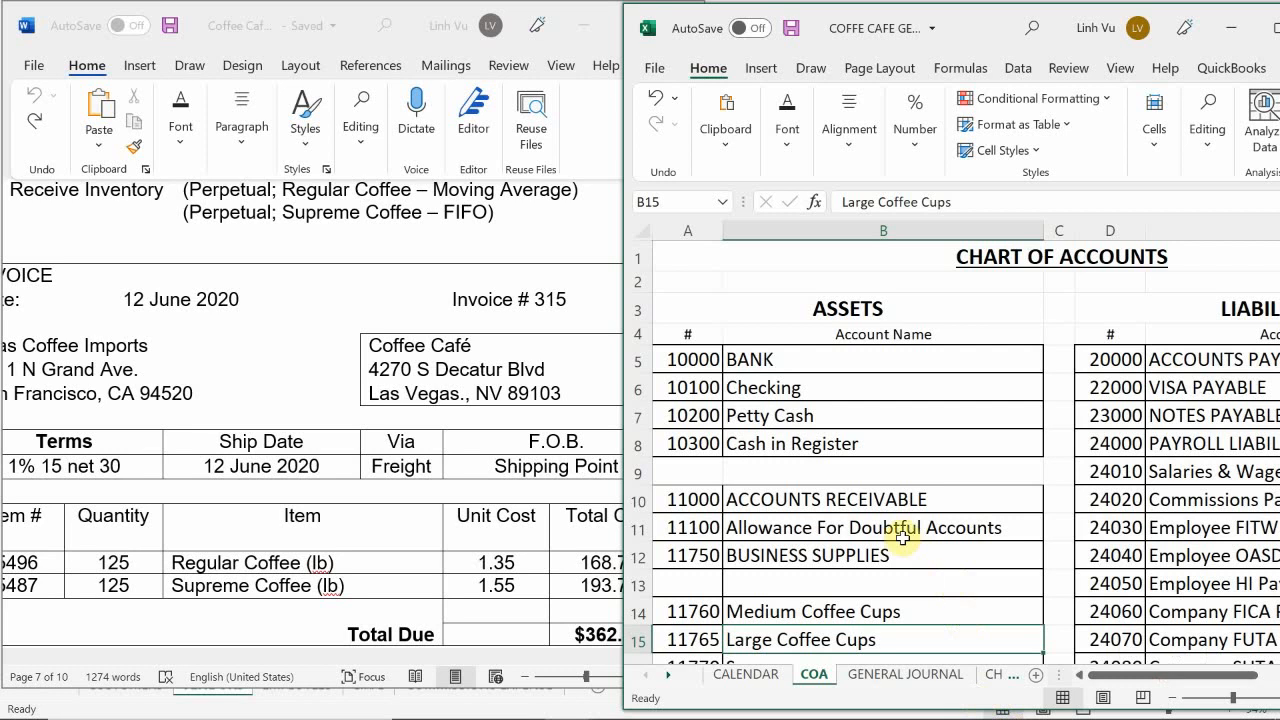
scroll(903, 538, "down", 1)
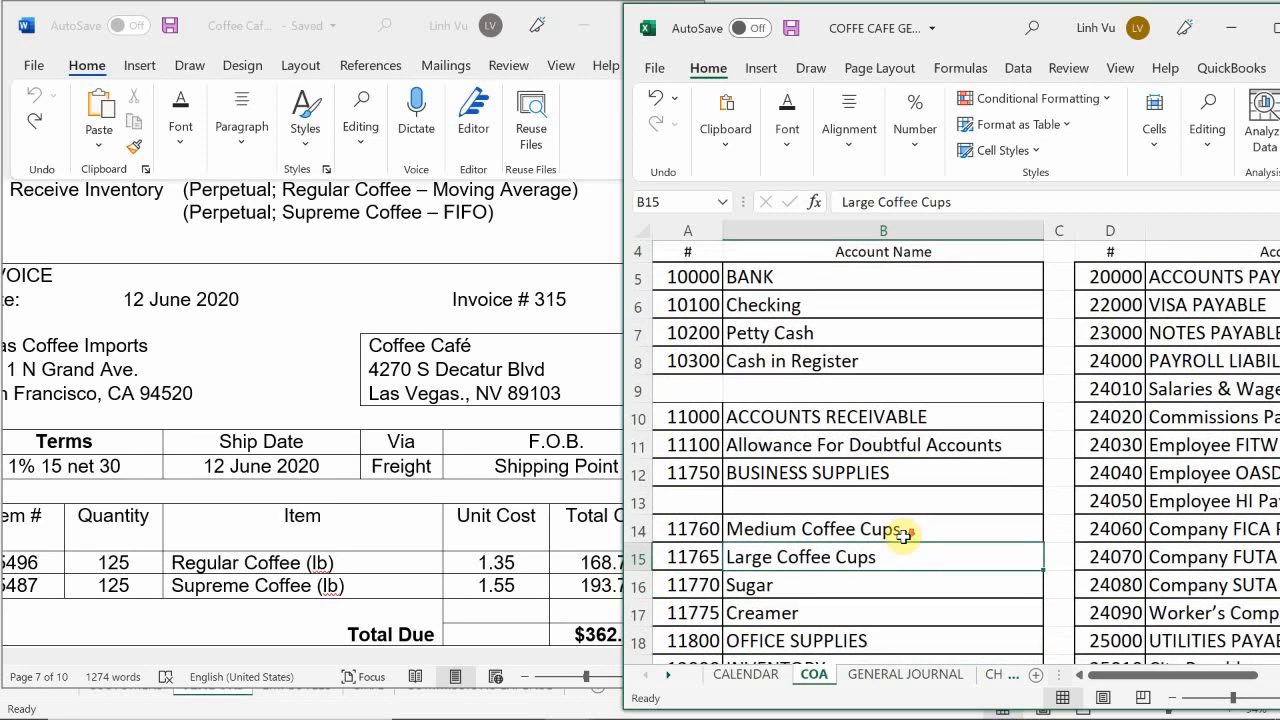
scroll(903, 537, "down", 2)
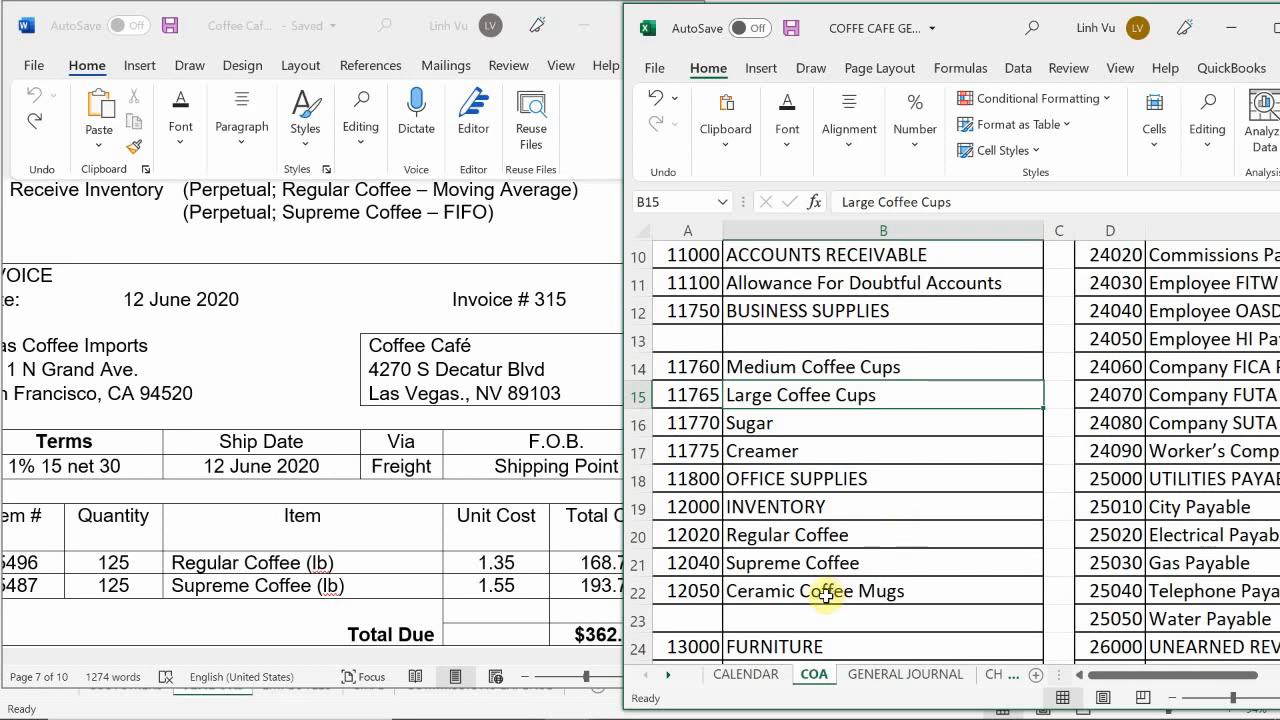
mouse_move(766, 700)
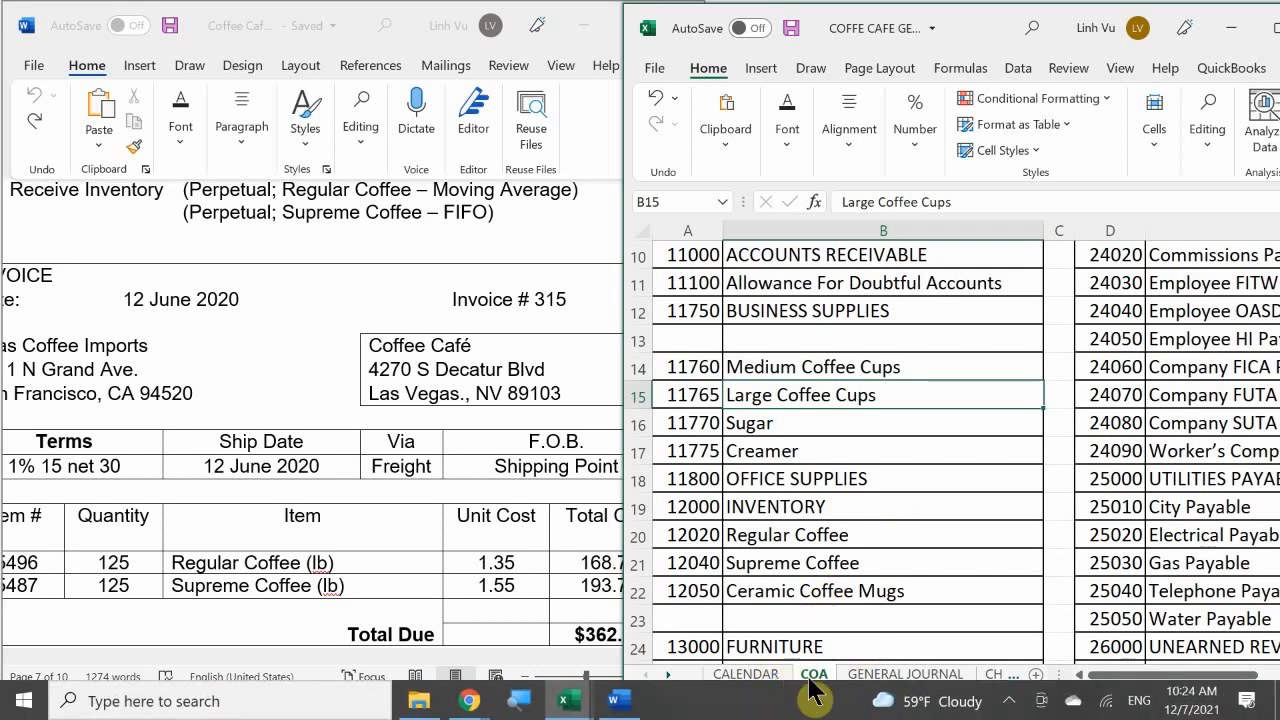
Step: Enter Regular Coffee in B139 and Supreme Coffee in B140 as descriptions of the 12-Jun entry on the GENERAL JOURNAL sheet
left_click(868, 677)
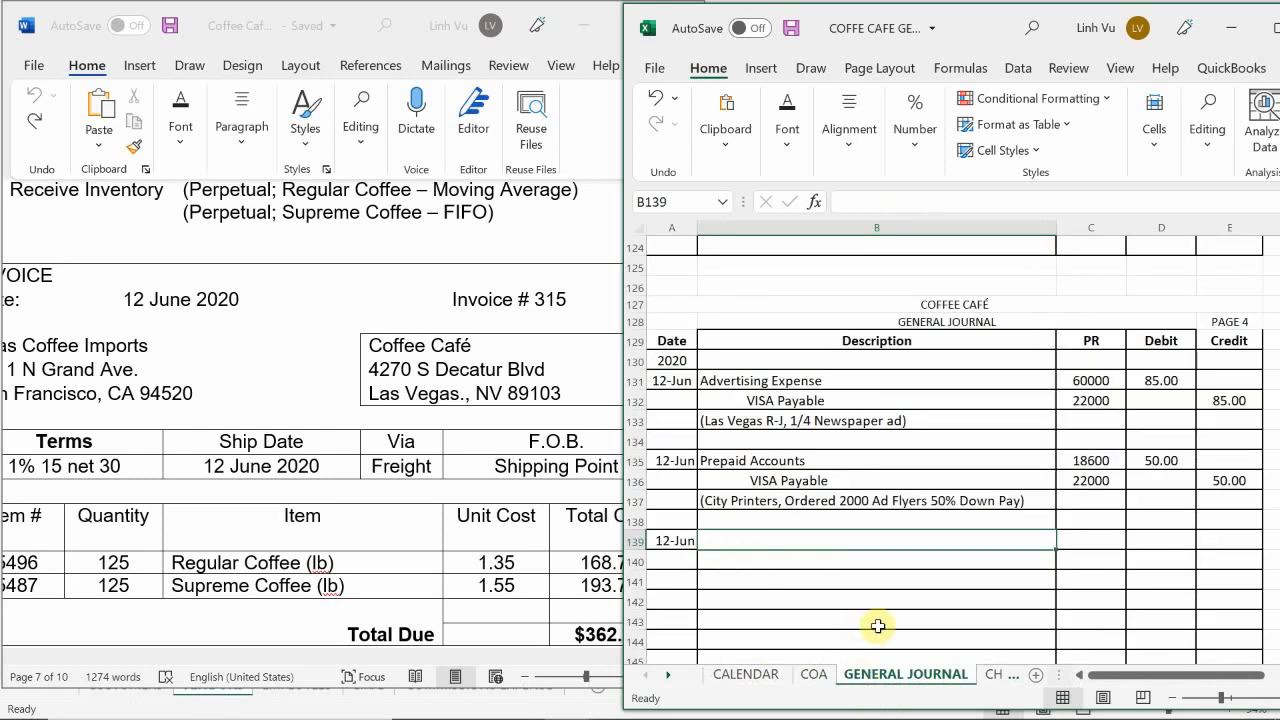
type("Regul")
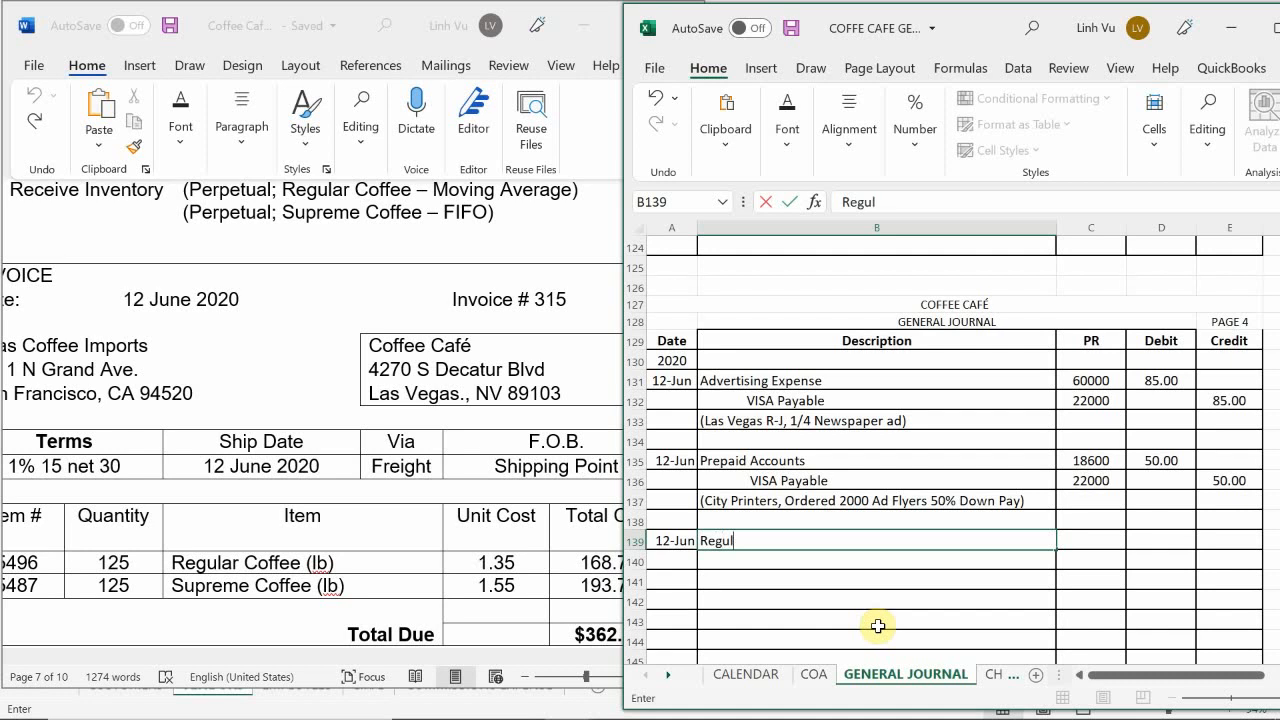
type("ar Coffee")
key("Return")
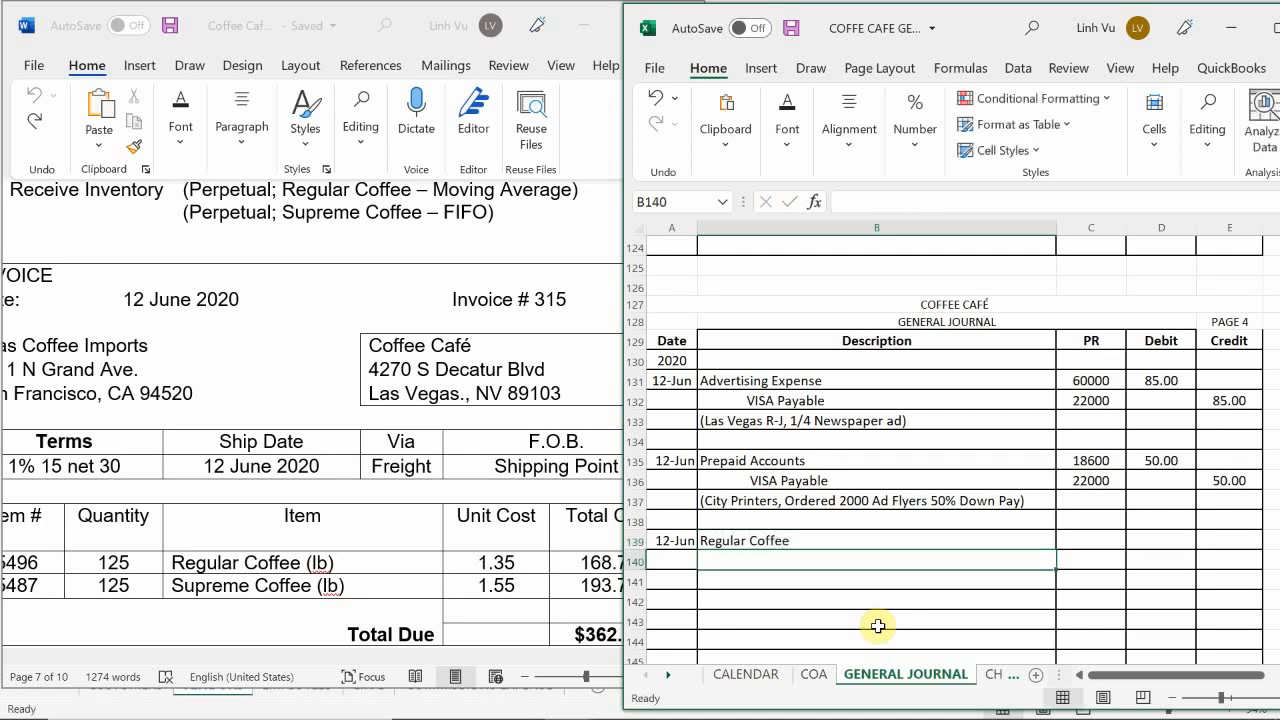
type("Supreme Coffee")
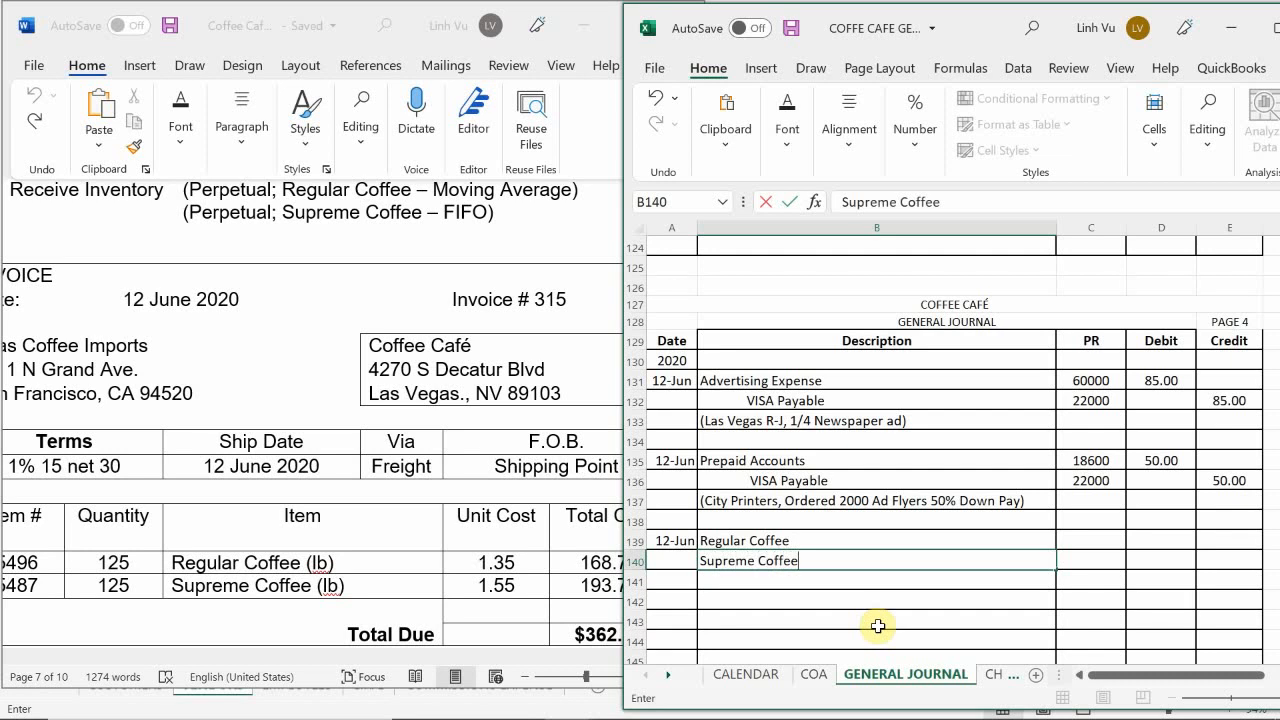
Step: Fill in the PR numbers 12020 for Regular Coffee and 12040 for Supreme Coffee
key("Tab")
key("Up")
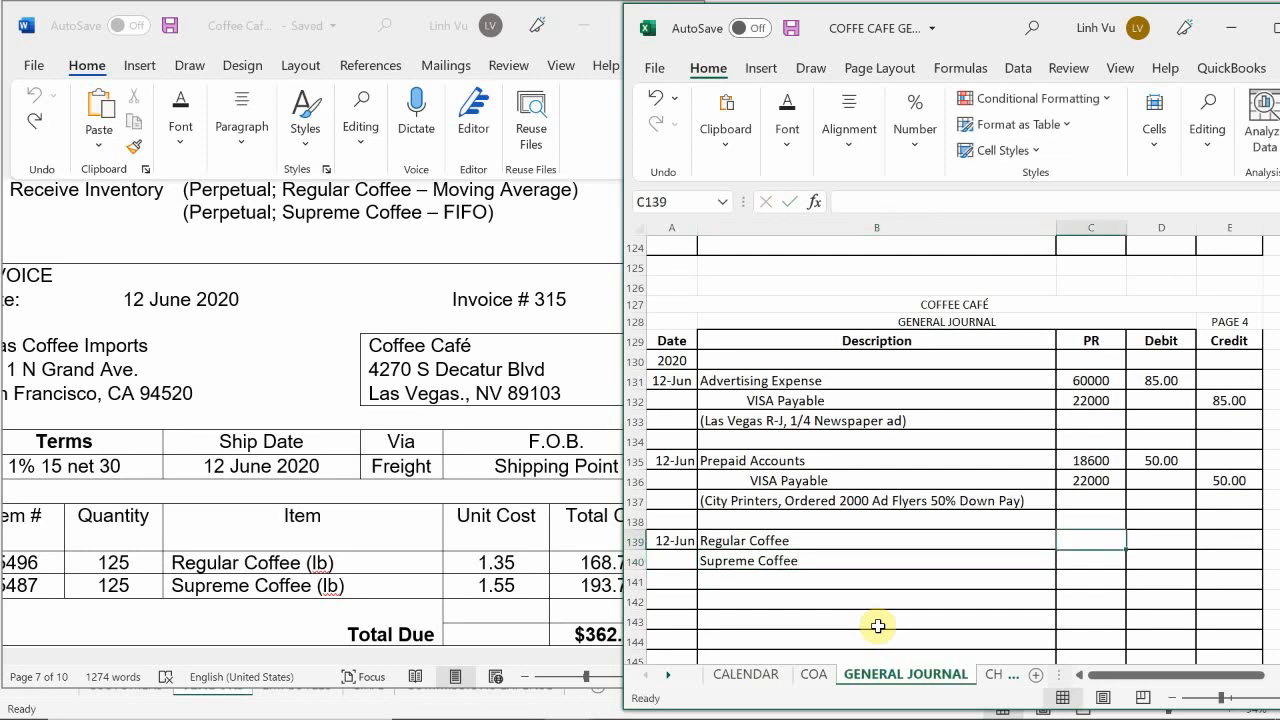
type("12020")
key("Return")
type("1204")
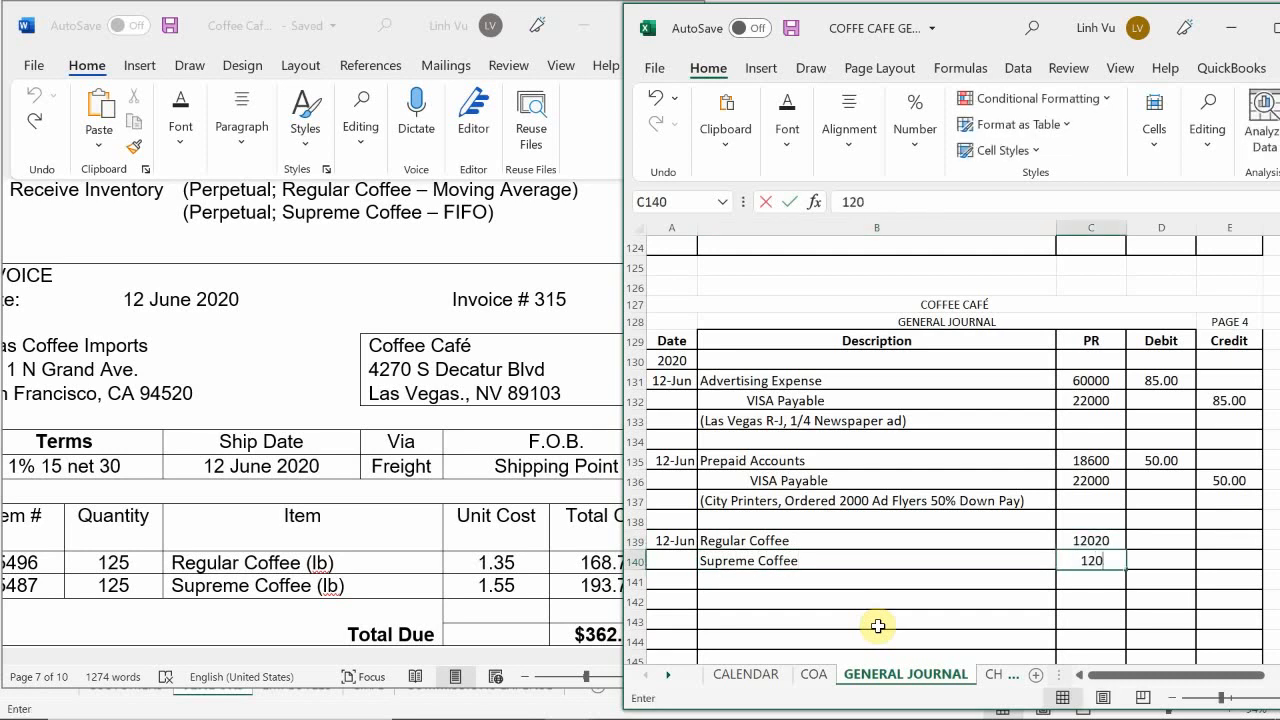
key("Return")
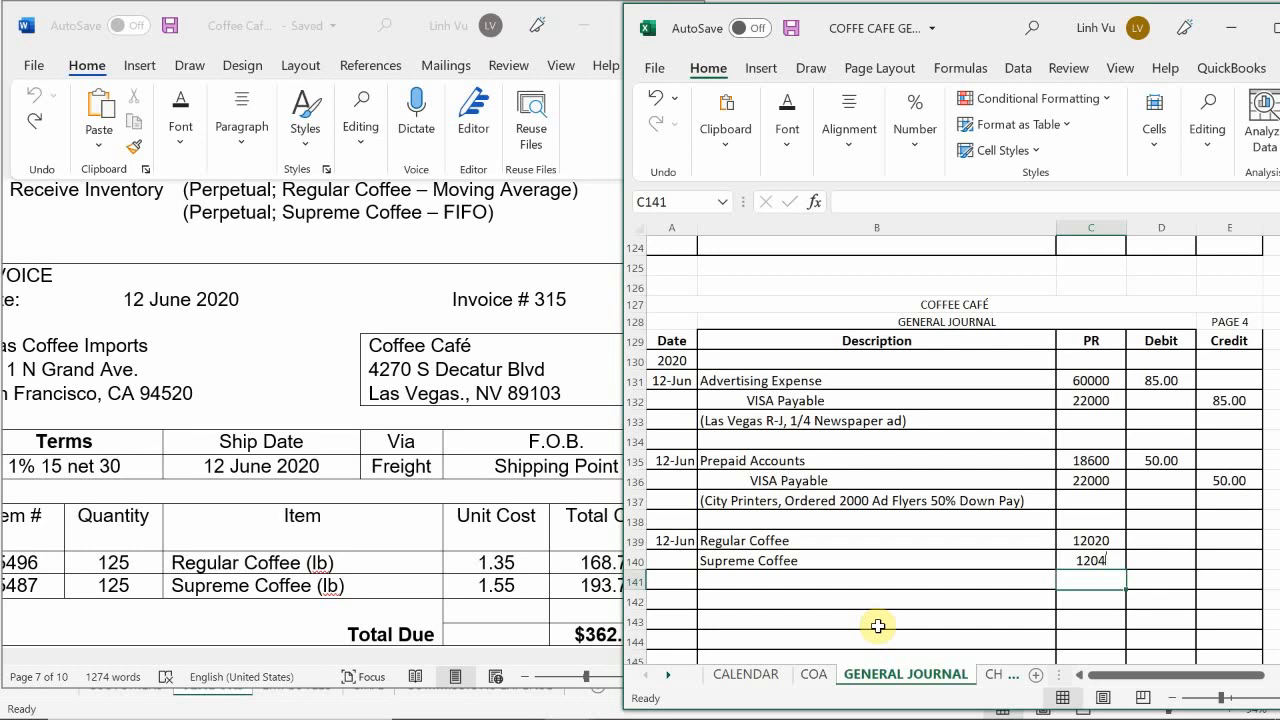
Step: Add an indented Accounts Payable line in row 141 below Supreme Coffee, with PR number 20000
left_click(768, 580)
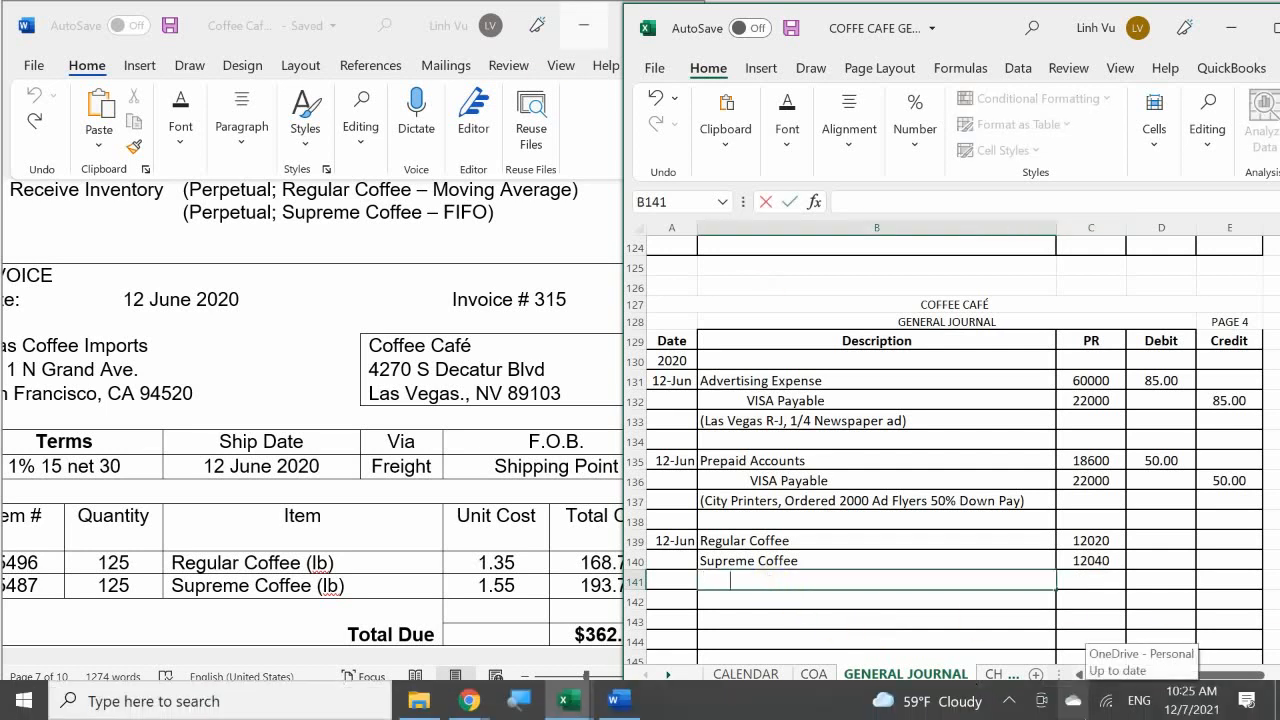
type("Accounts Payable")
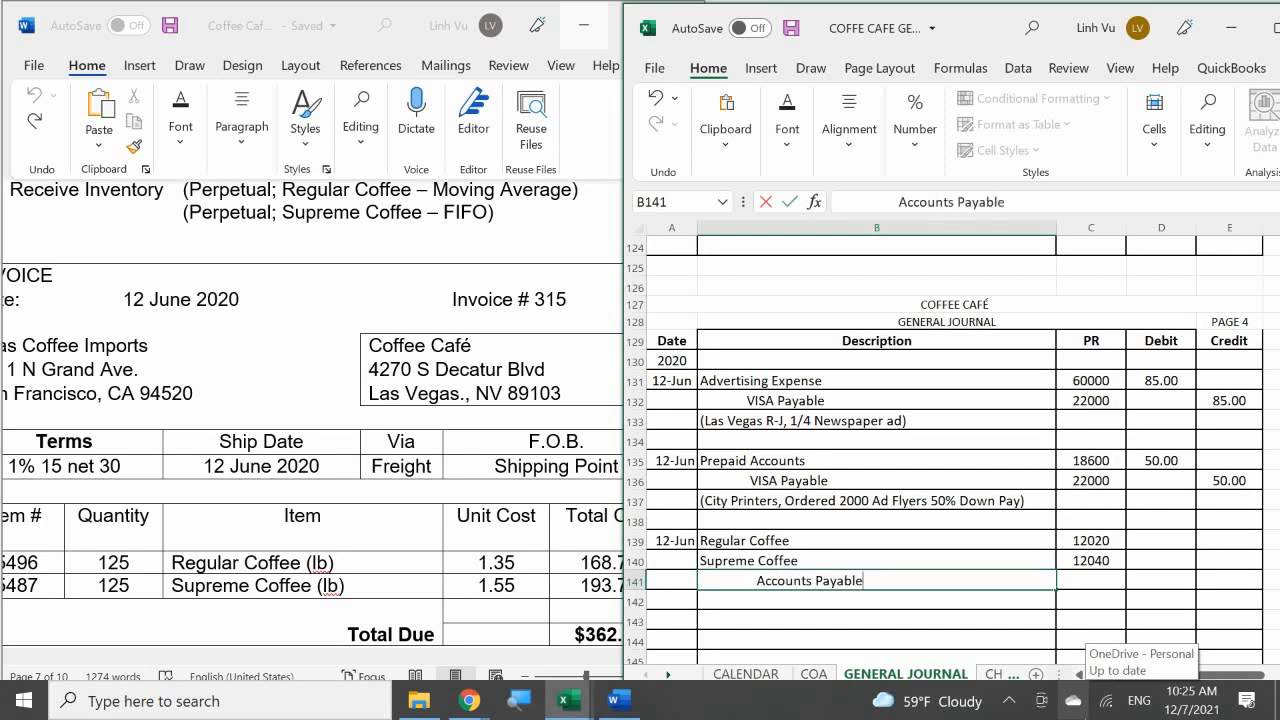
key("Tab")
type("20000")
key("Return")
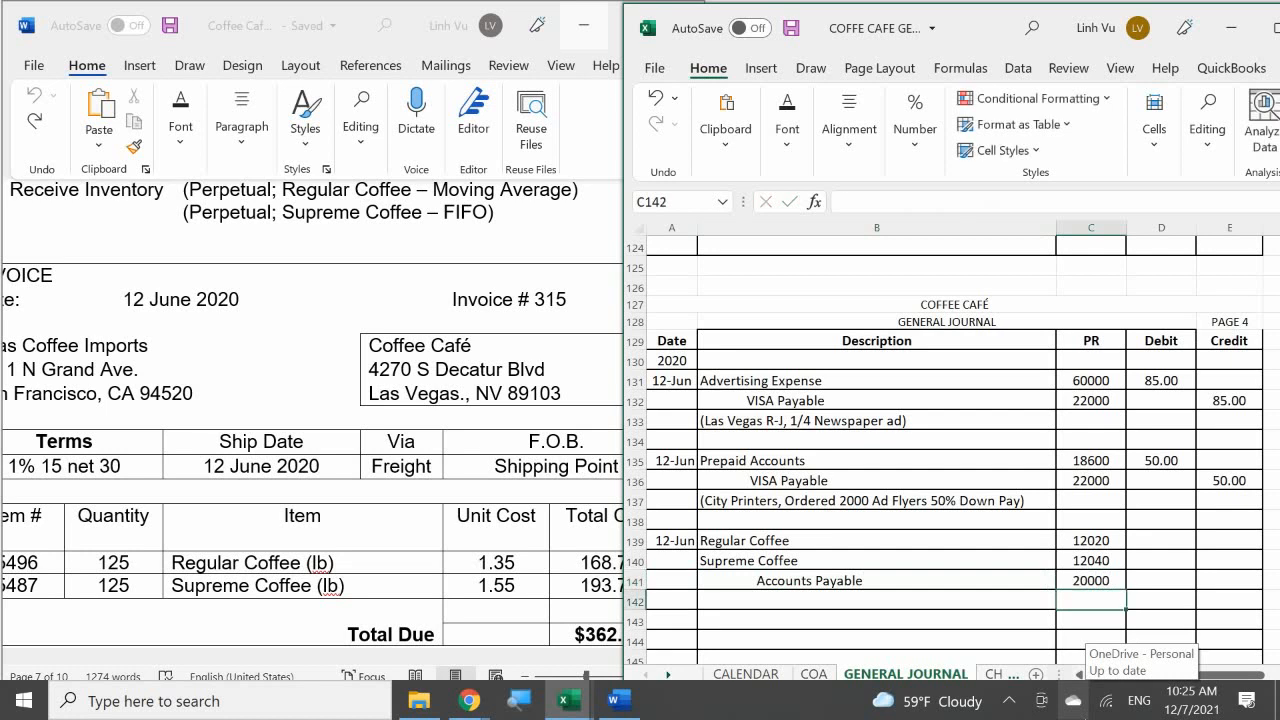
Step: Enter the Regular Coffee total cost from the invoice, 168.75, as its debit in D139
key("Right")
key("Up")
key("Up")
key("Up")
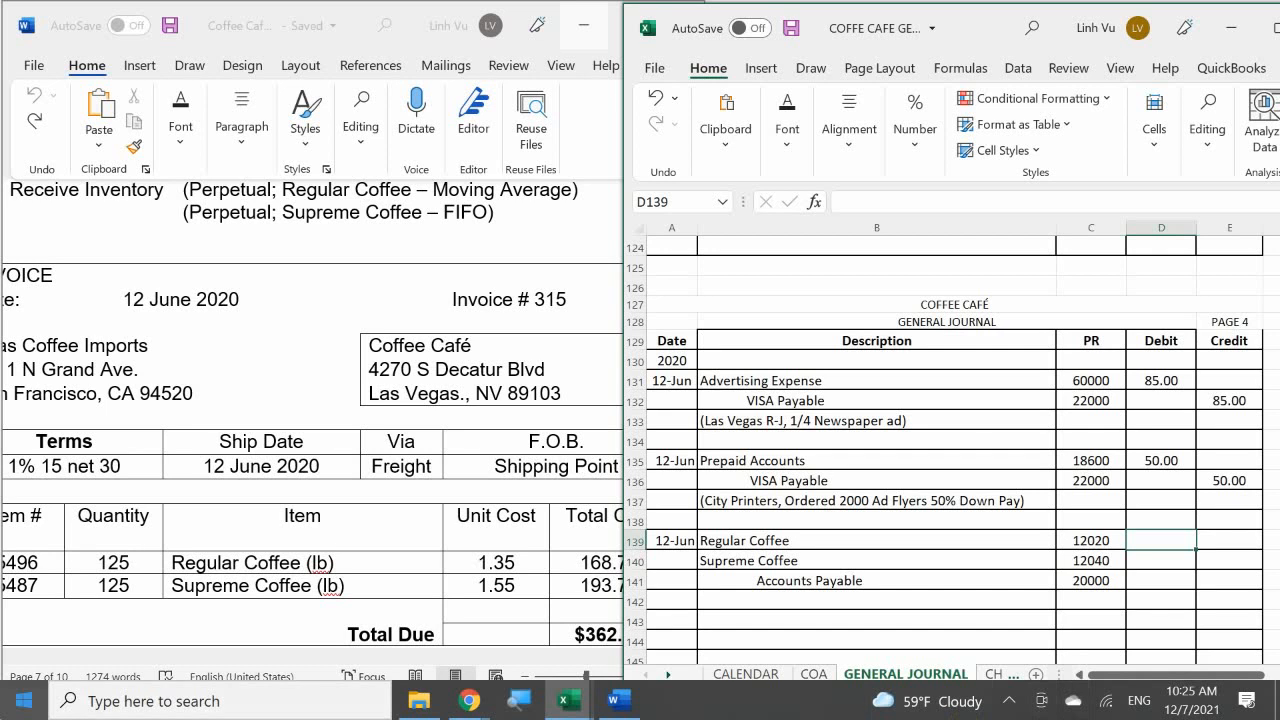
left_click(320, 608)
left_click_drag(355, 658, 427, 658)
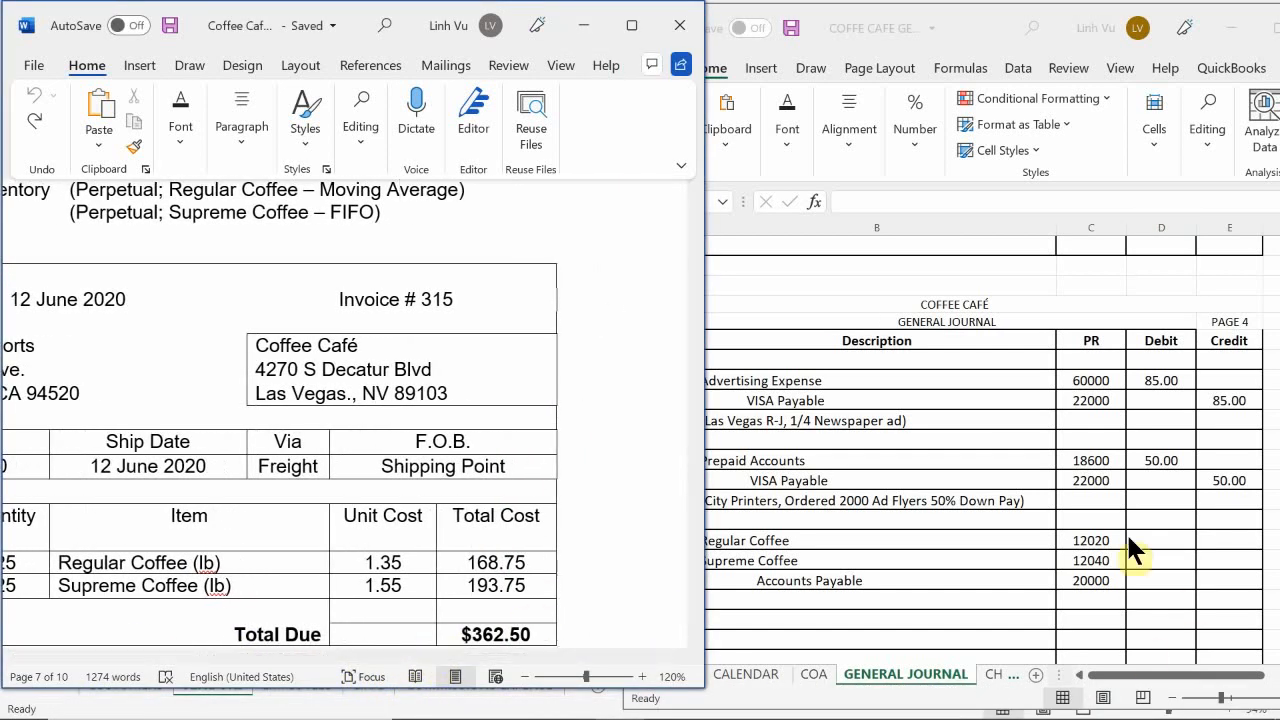
left_click(1152, 538)
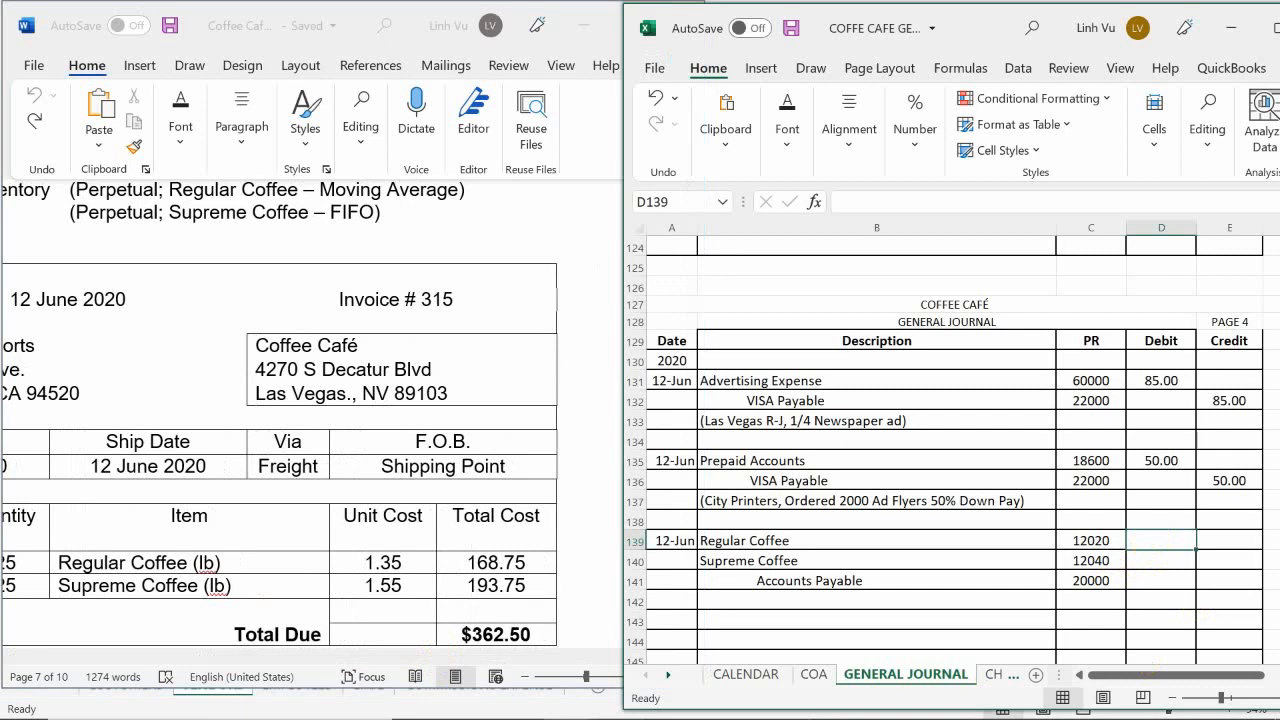
mouse_move(808, 718)
type("168.75")
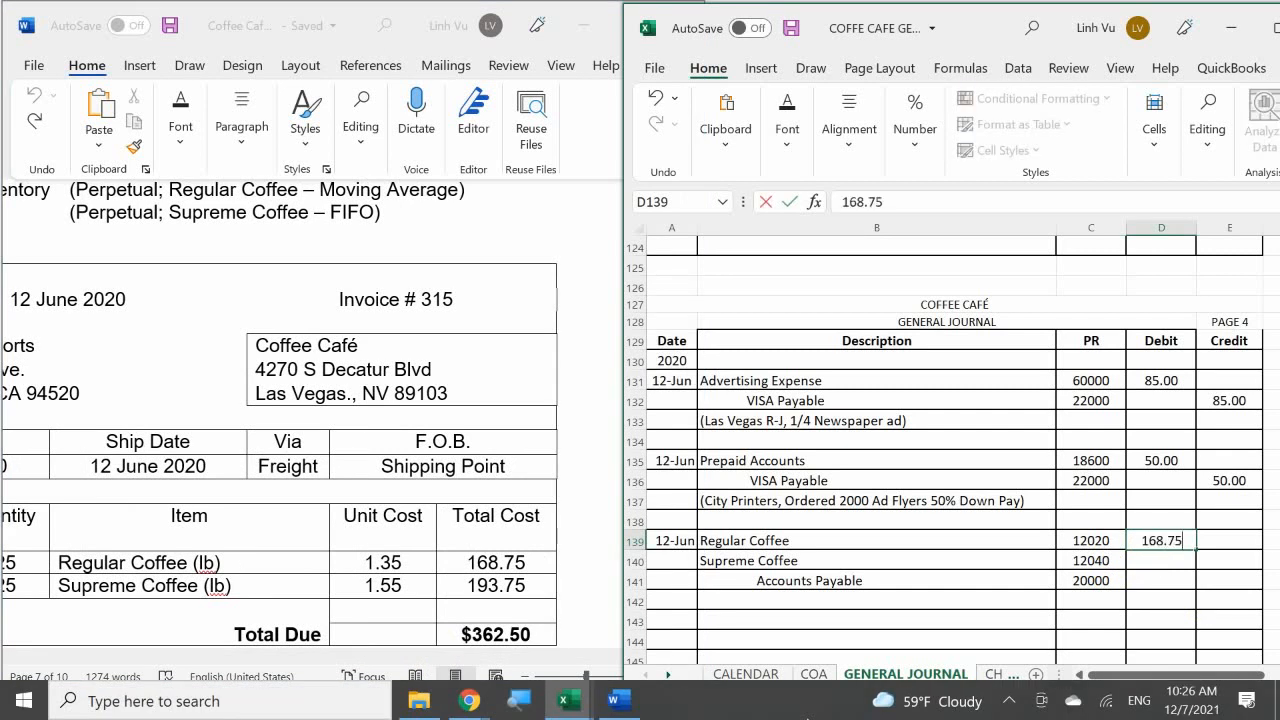
key("Return")
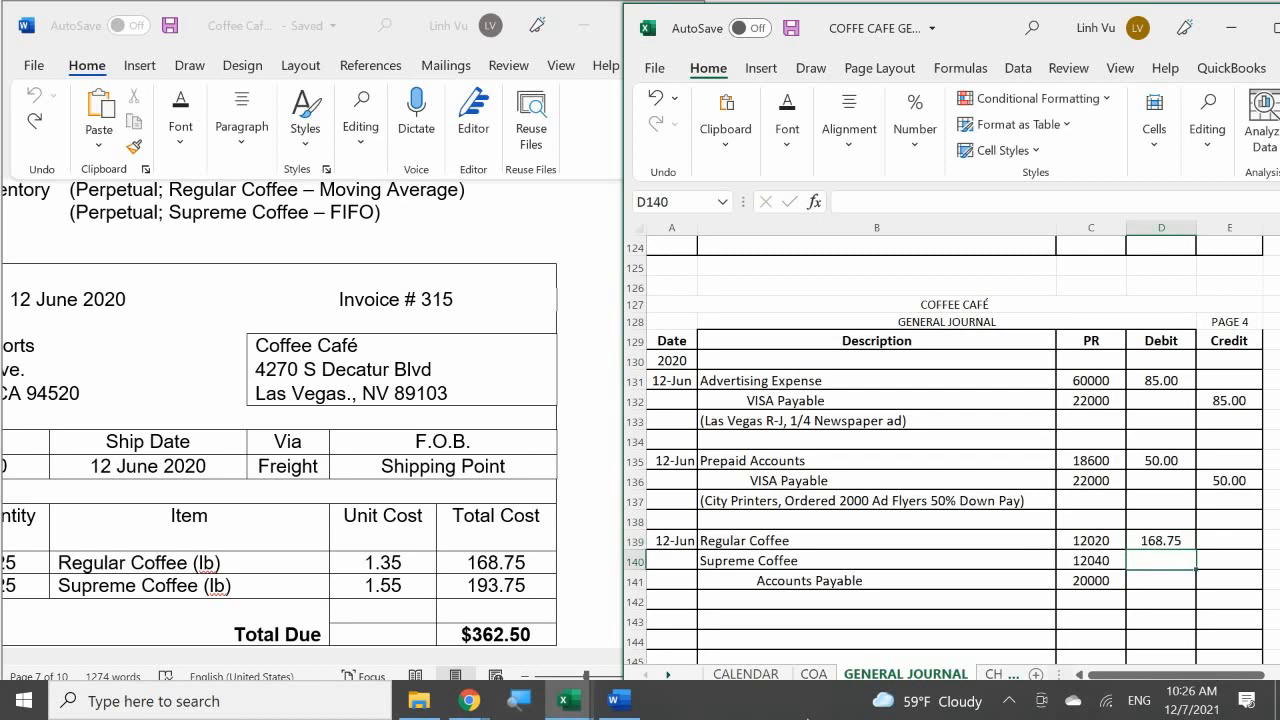
Step: Enter the Supreme Coffee total cost from the invoice, 193.75, as its debit in D140
type("1")
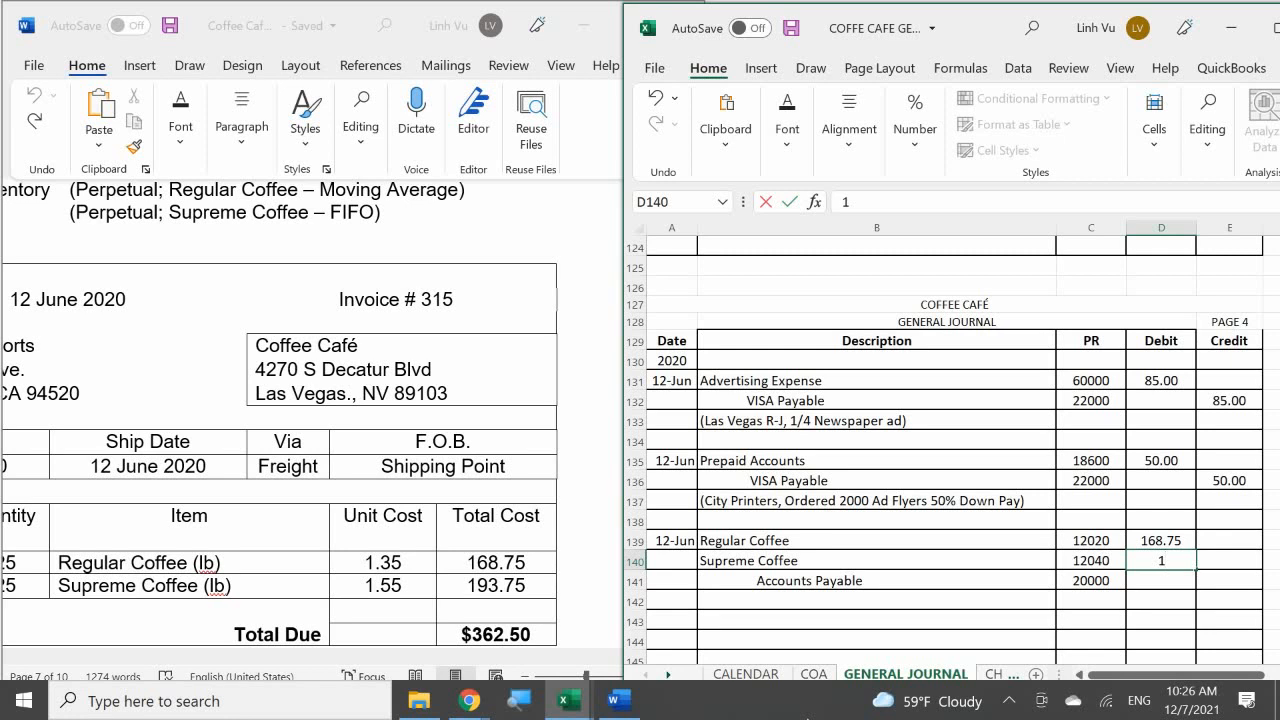
type("93.75")
key("ctrl+Return")
Step: Calculate the Accounts Payable credit in E141 with the formula =D139+D140, adding the two coffee debits
key("Down")
key("Right")
type("=")
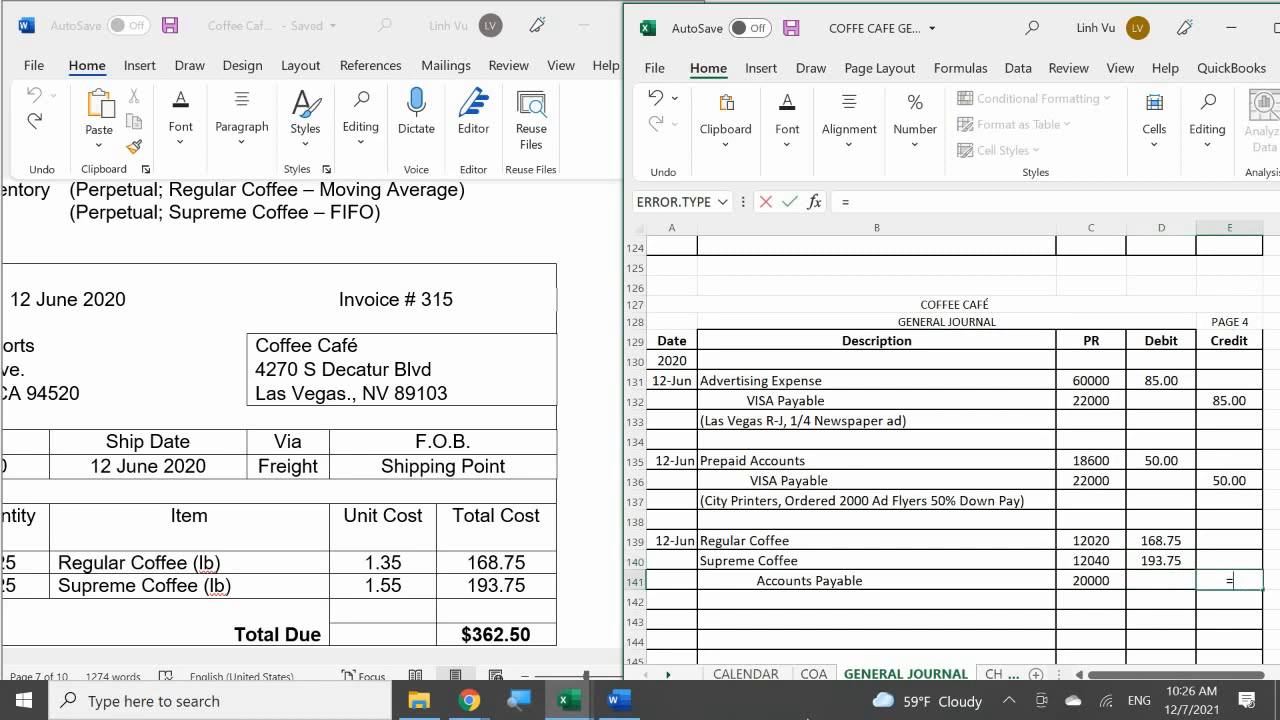
key("Up")
key("Left")
key("Up")
type("+")
key("Up")
key("Left")
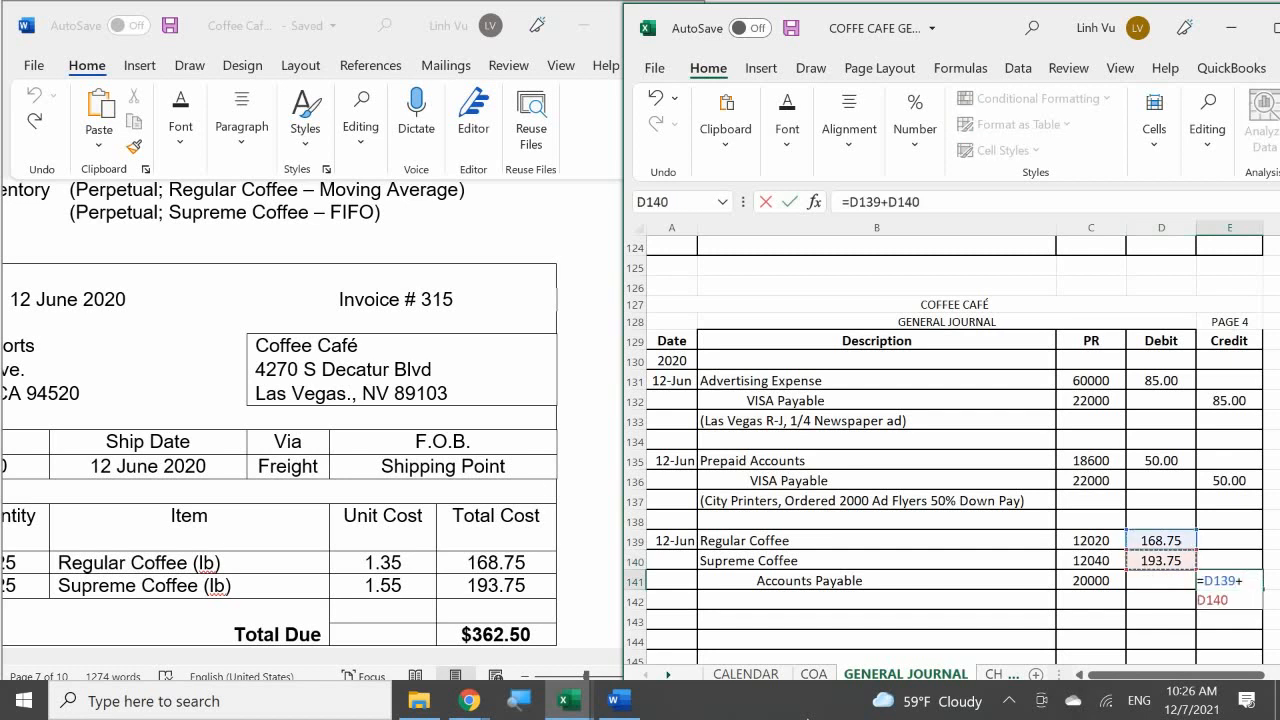
key("Return")
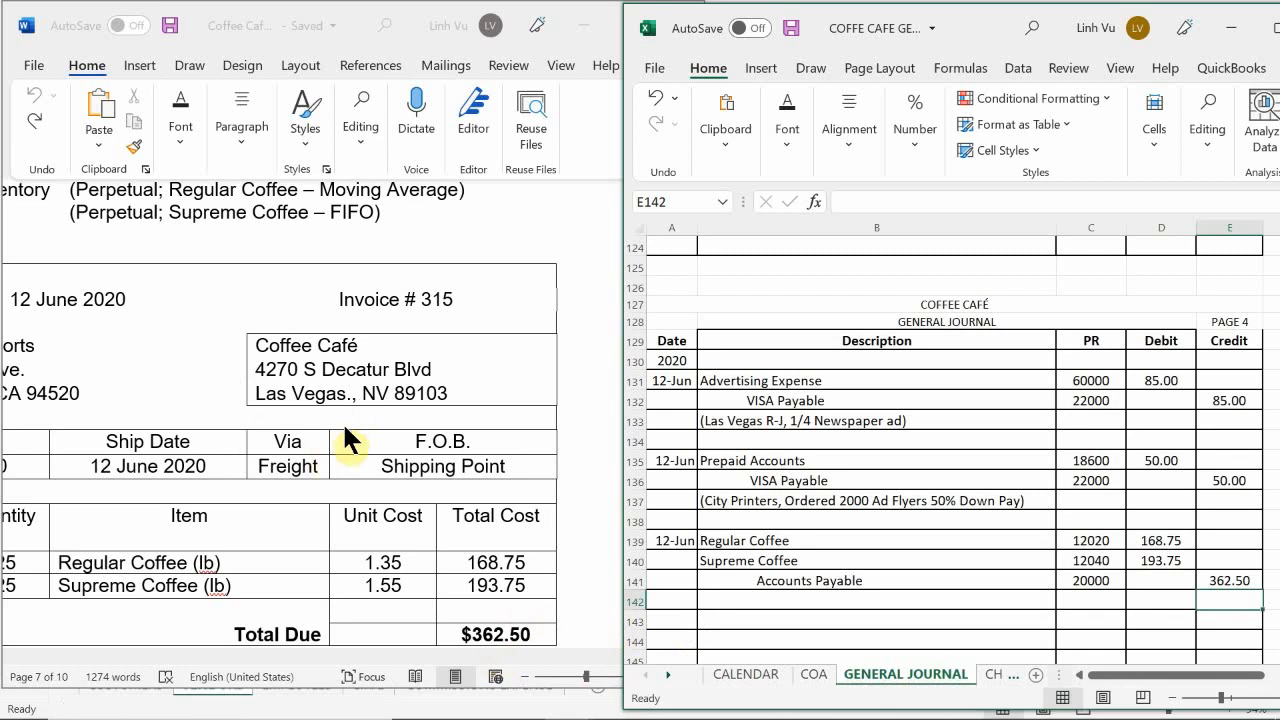
Step: Begin the entry's explanation in B142 with "(Altas Coffee Imports, Inv#315,"
left_click(746, 600)
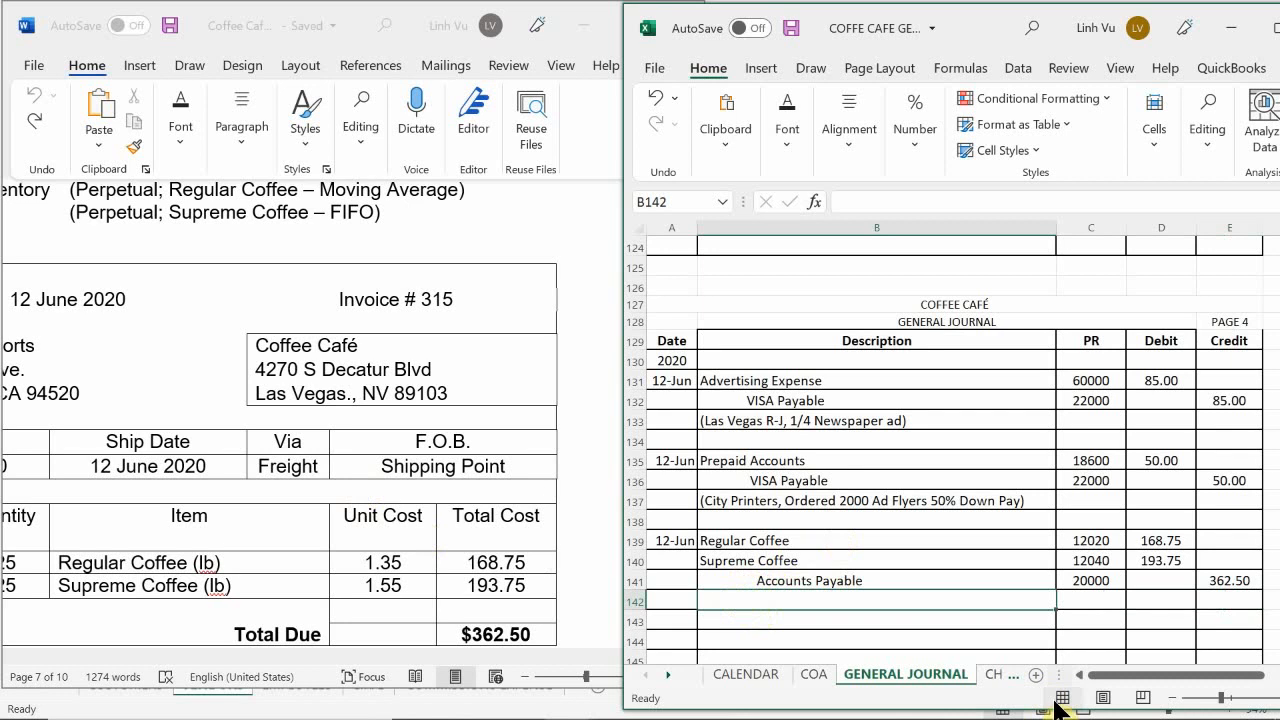
type("(")
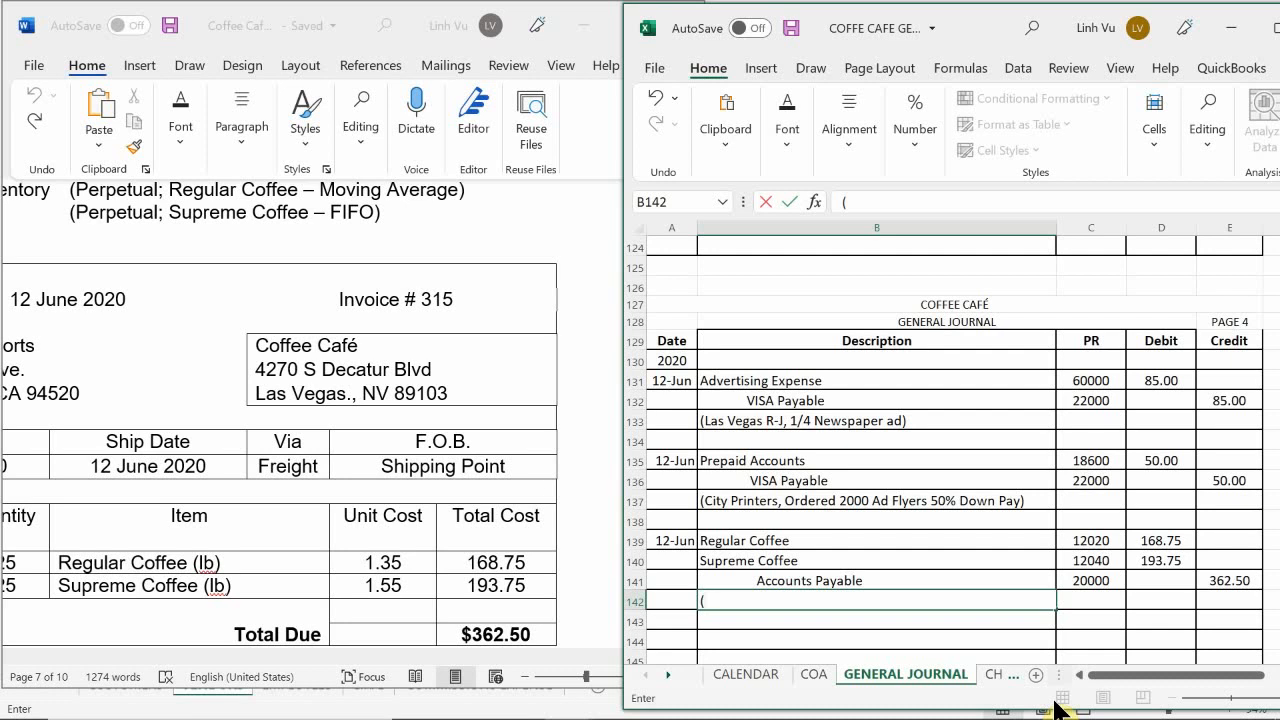
type("A")
type("ltas Coffee")
type(" Impor")
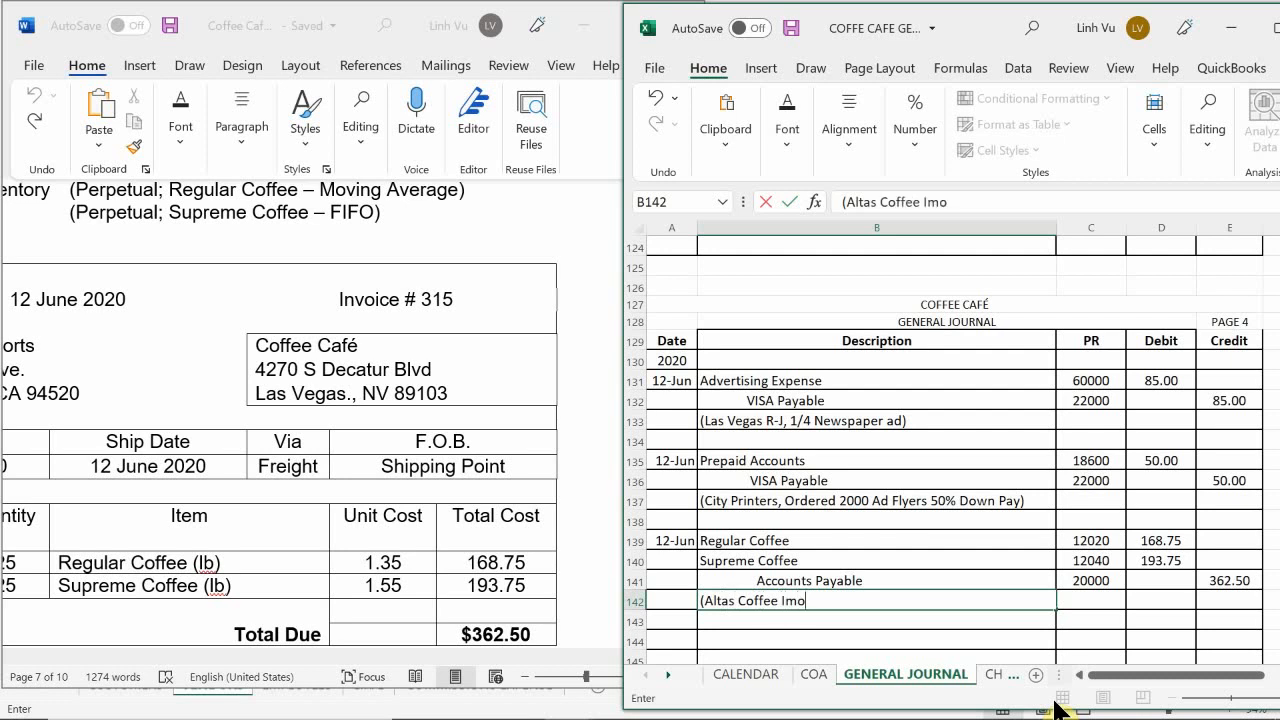
type("ts, Inv@#")
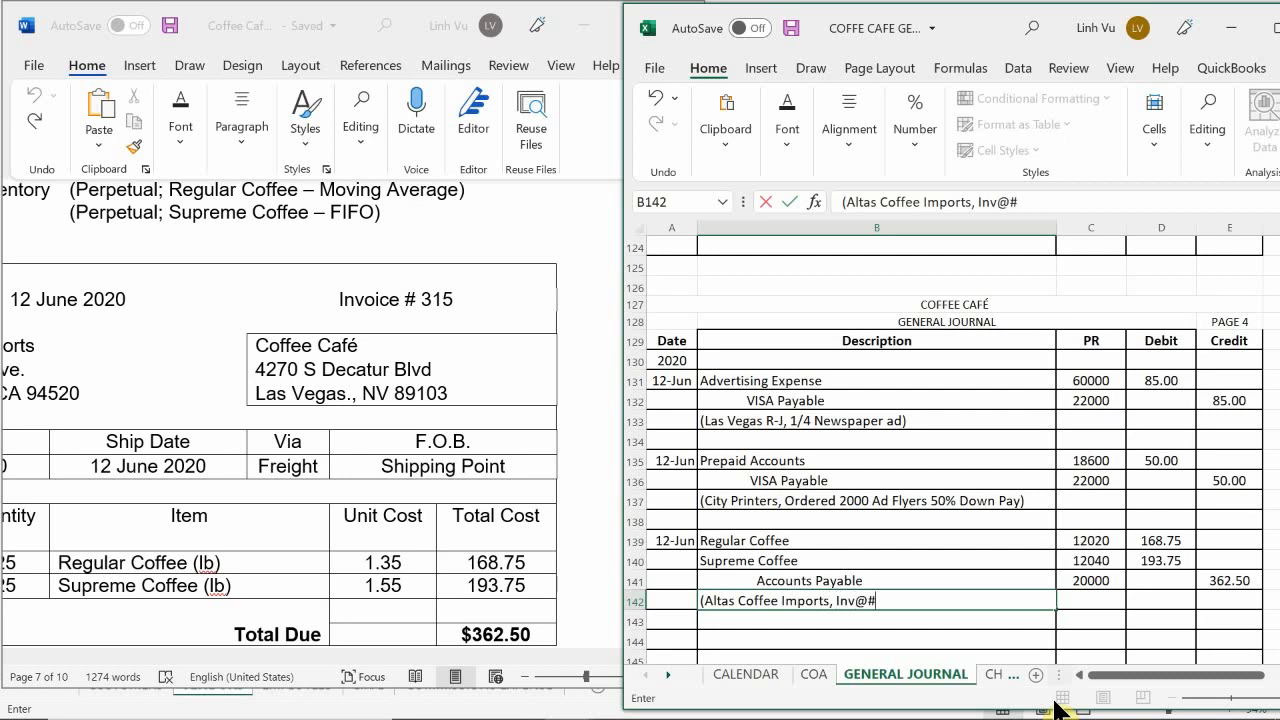
key("BackSpace")
type("#315,")
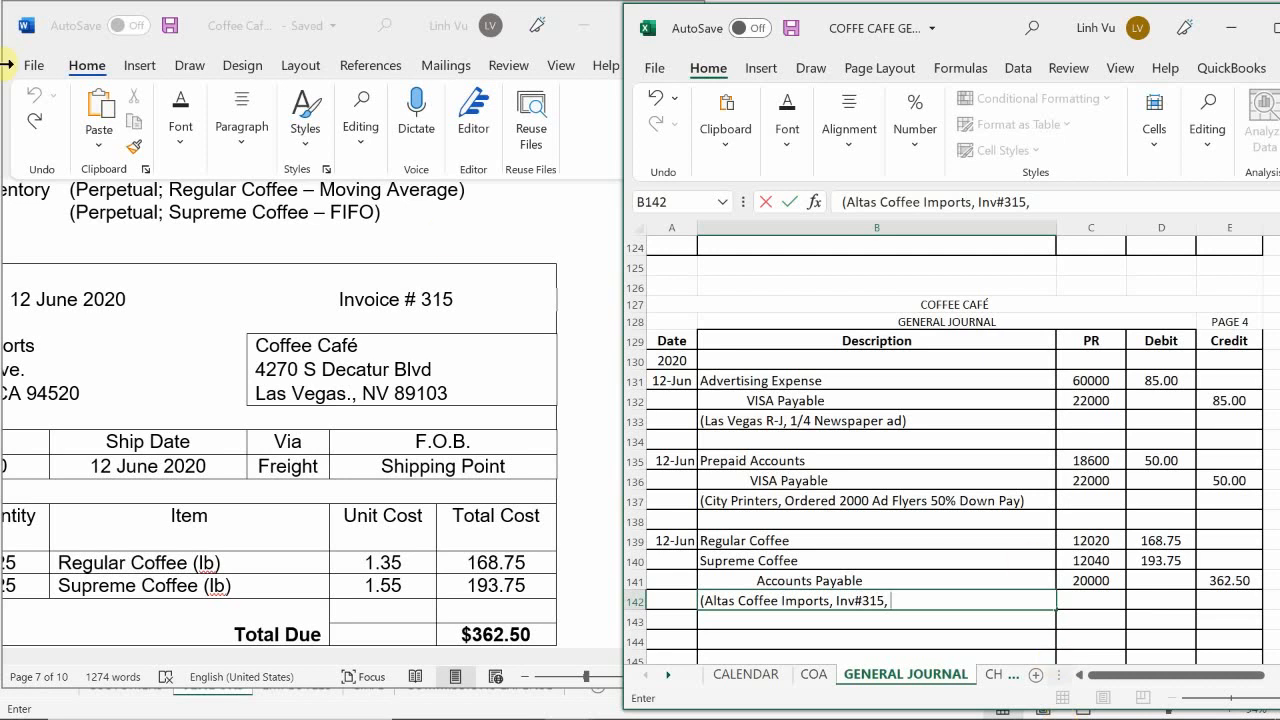
key("Return")
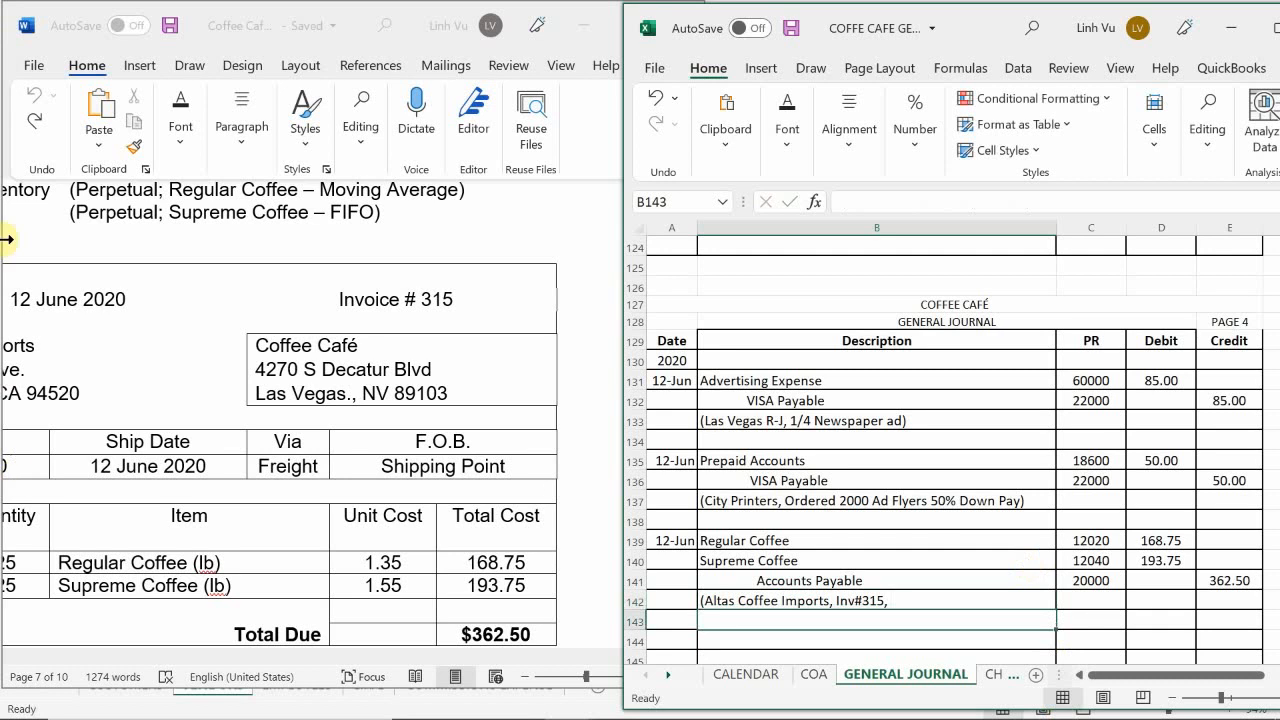
Step: Check the payment terms on the Word invoice and complete the explanation in B142 with "1% 15 Net 30)"
left_click(321, 640)
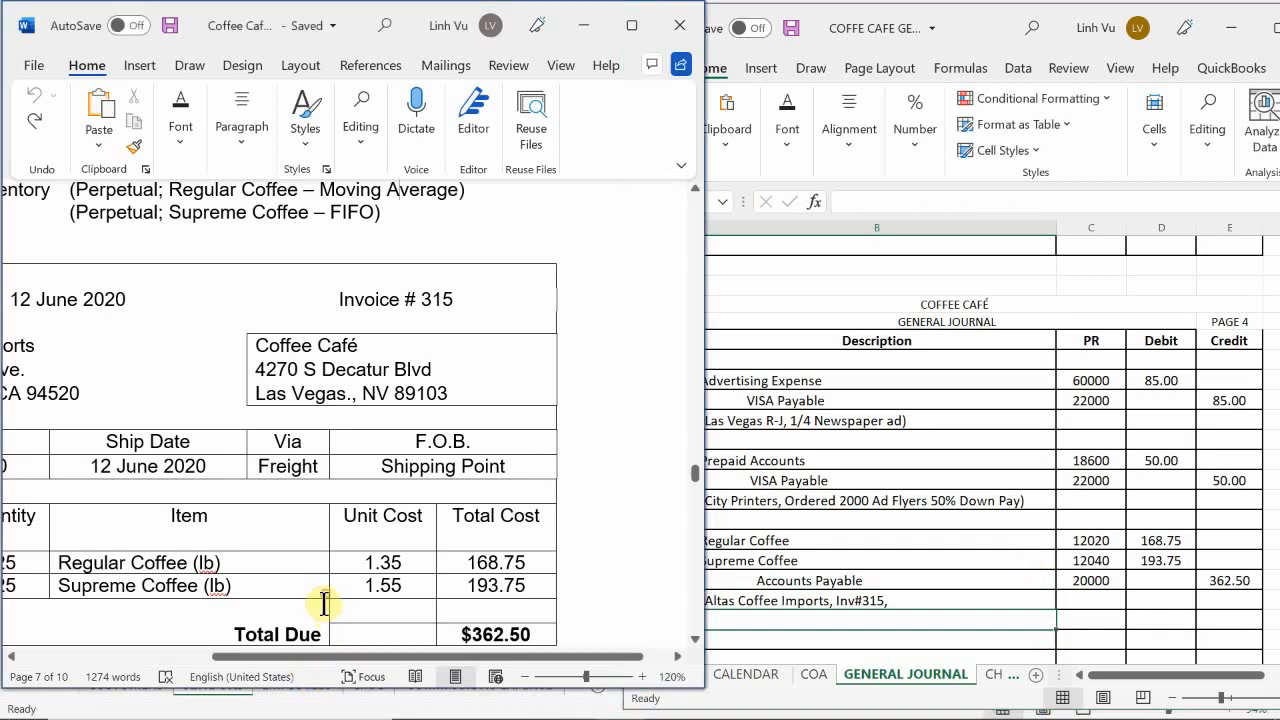
left_click_drag(330, 650, 214, 677)
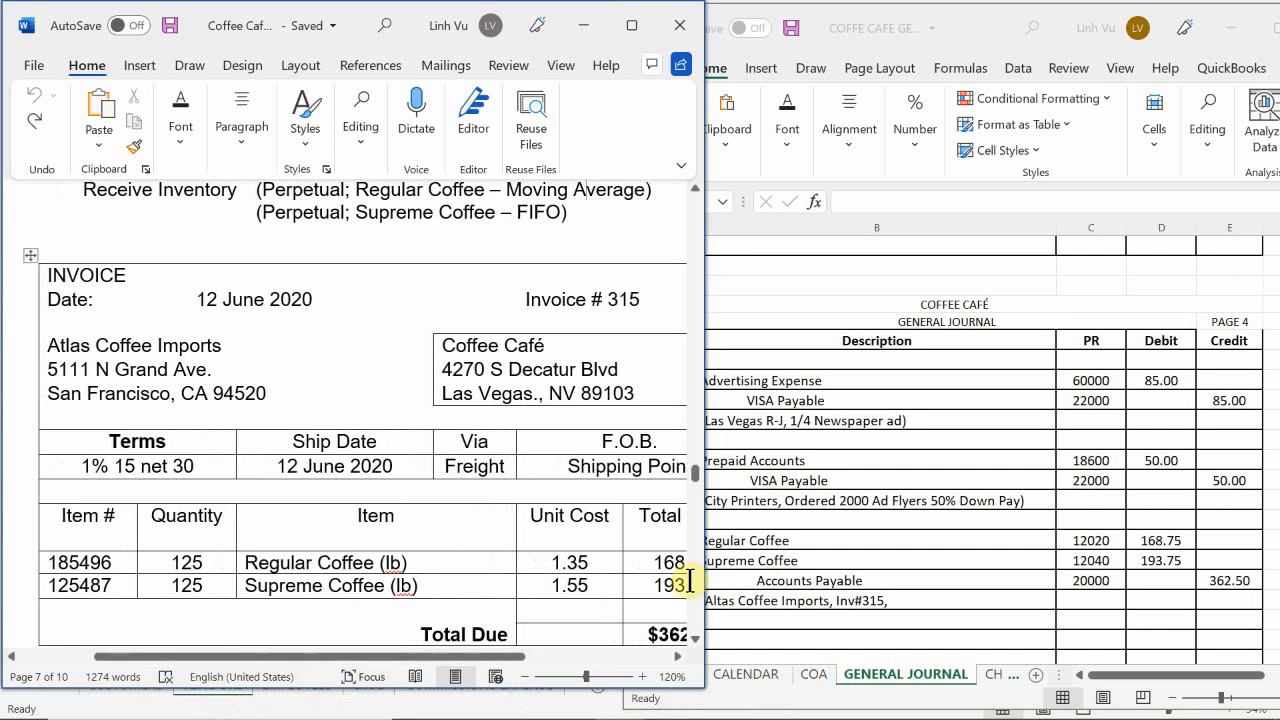
left_click(948, 598)
double_click(948, 598)
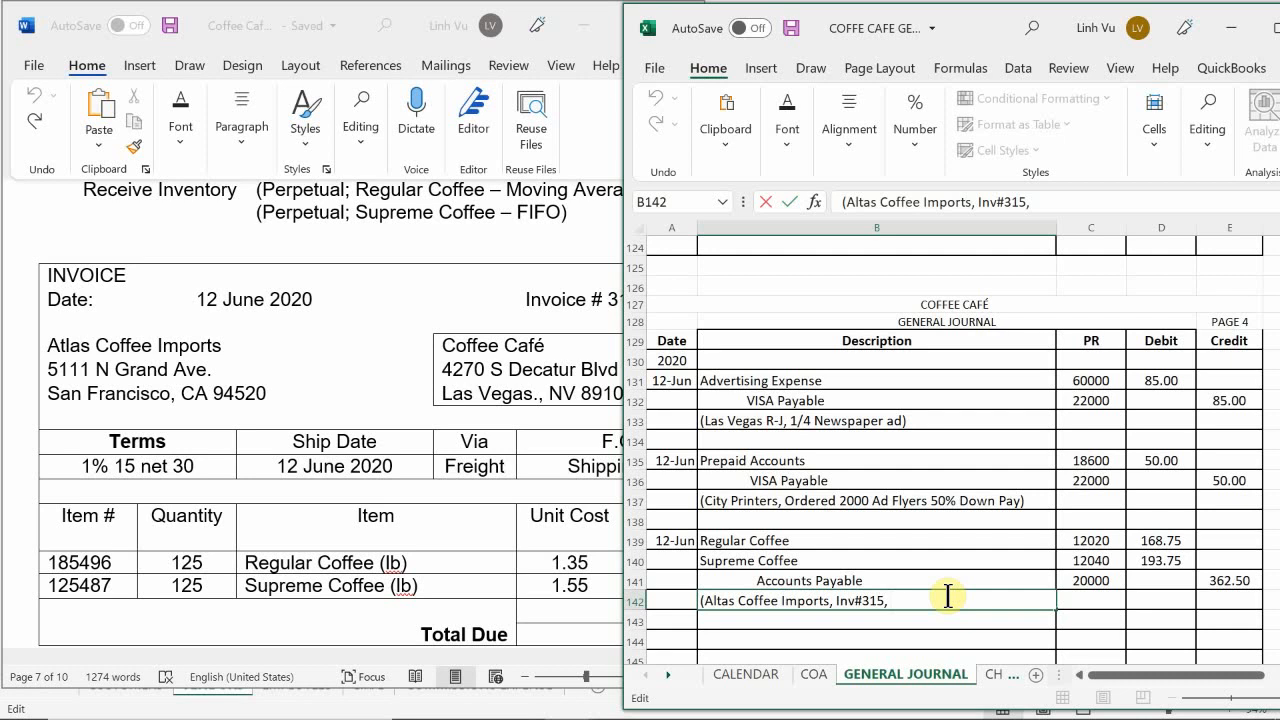
type("1% 15 Net 30)")
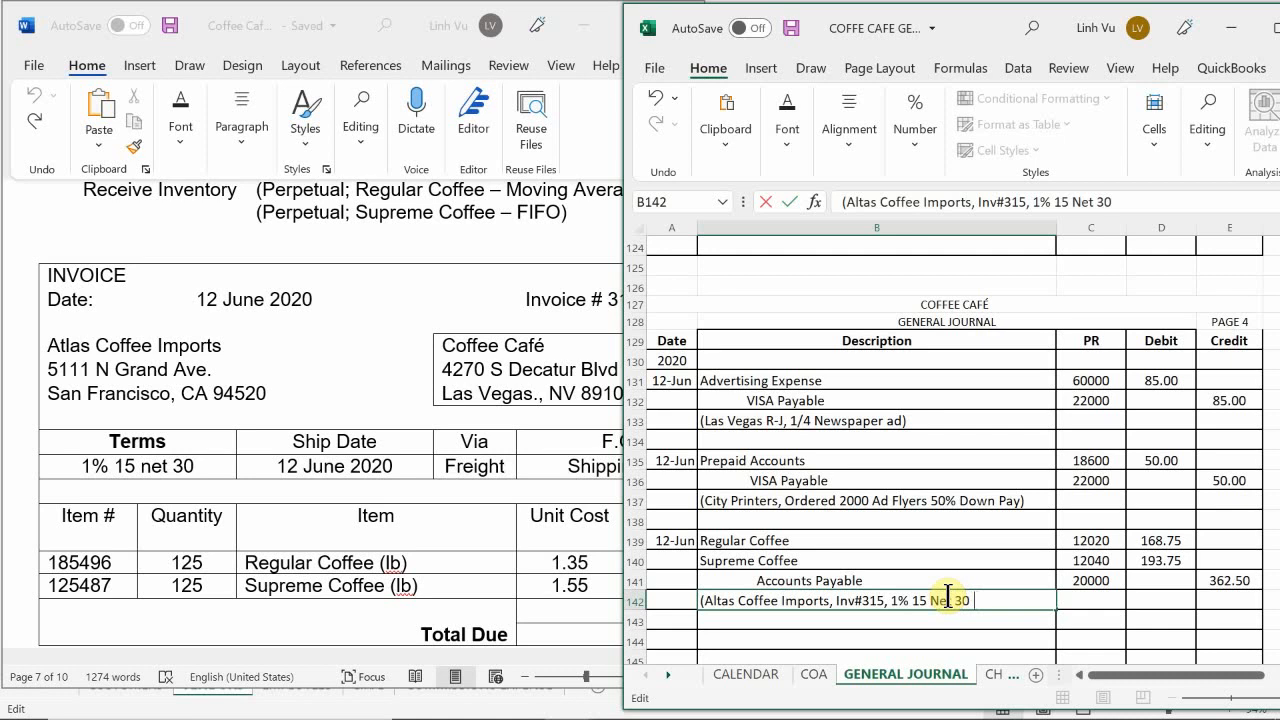
key("Return")
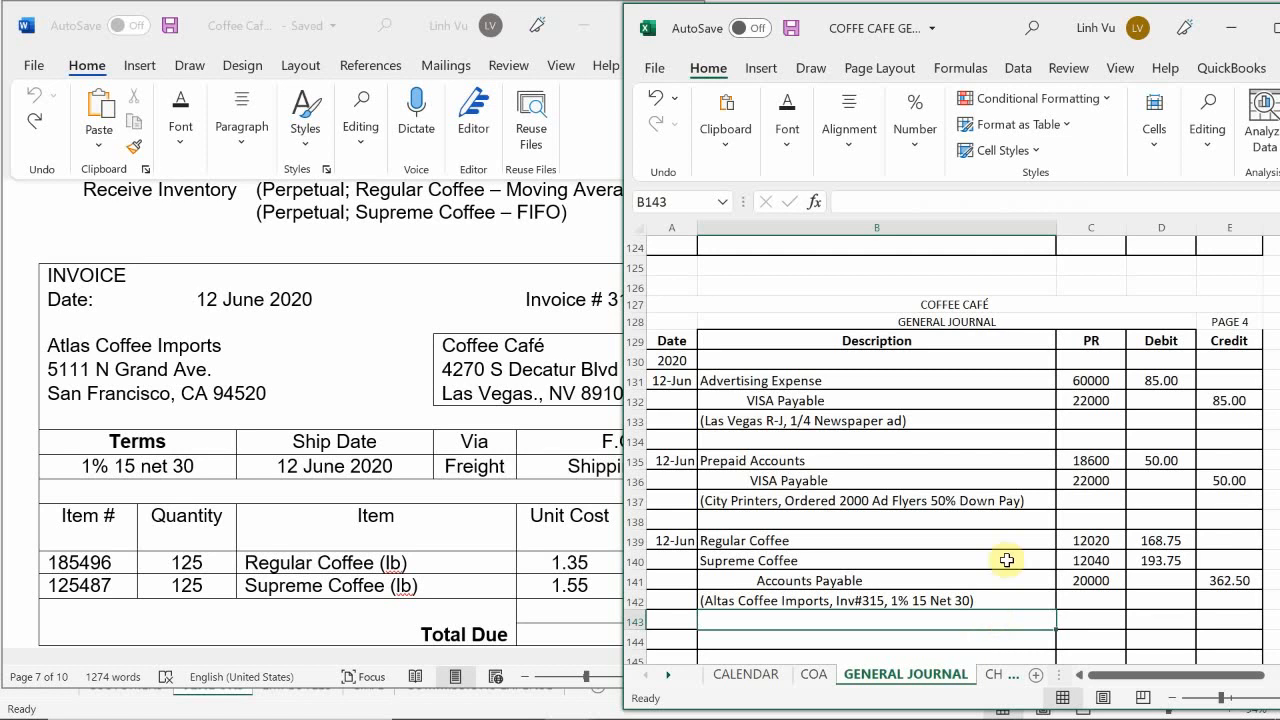
Step: Switch to the Coffee Cafe ledger workbook and show its ASSETS sheet
scroll(930, 505, "down", 1)
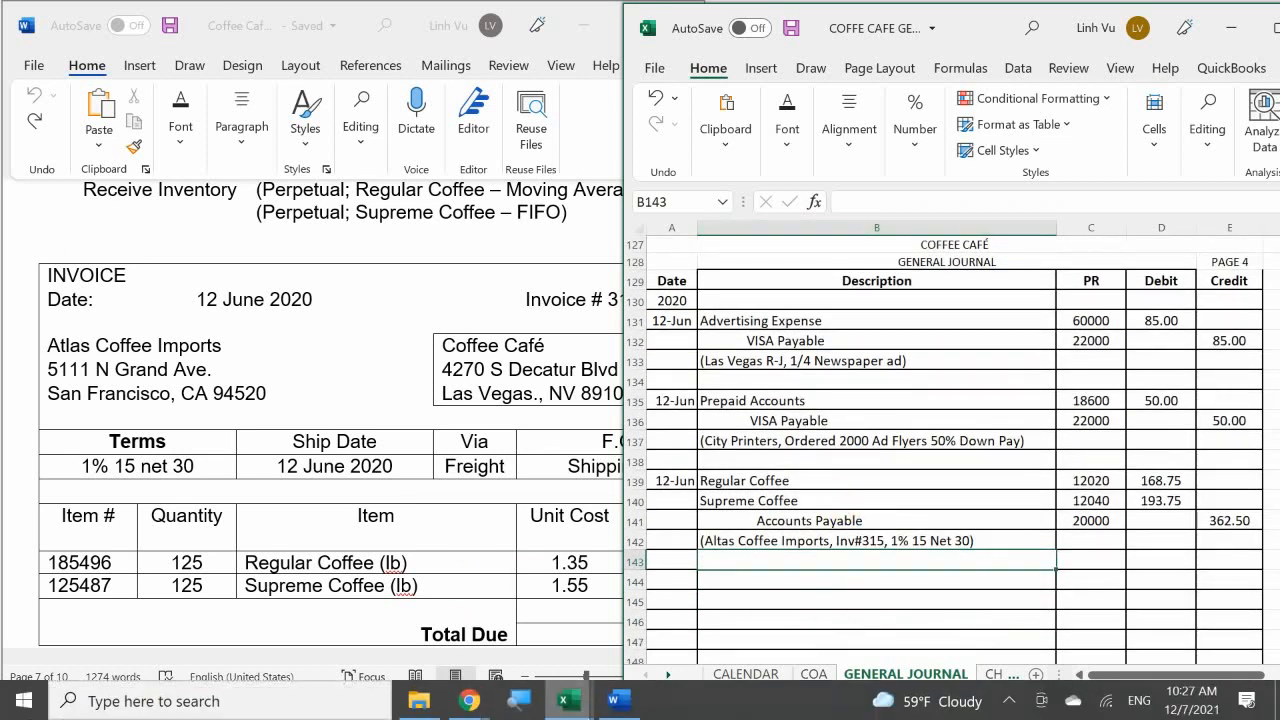
left_click(567, 702)
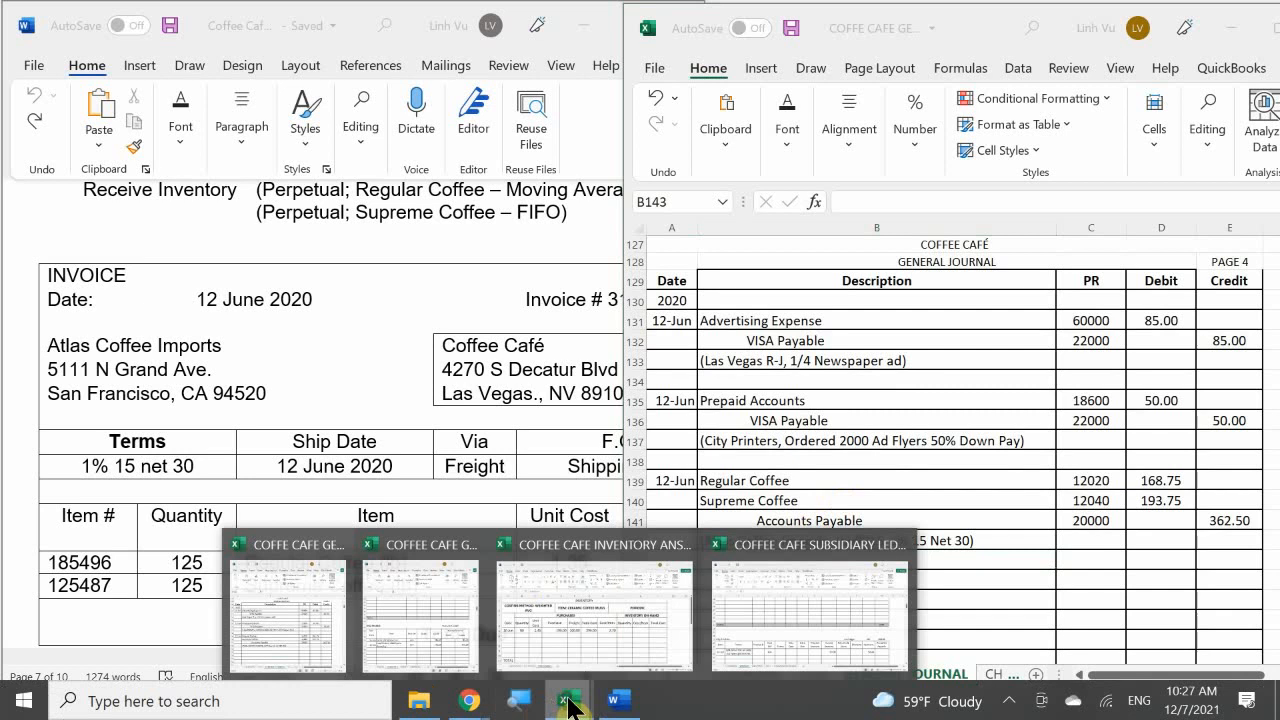
left_click(386, 618)
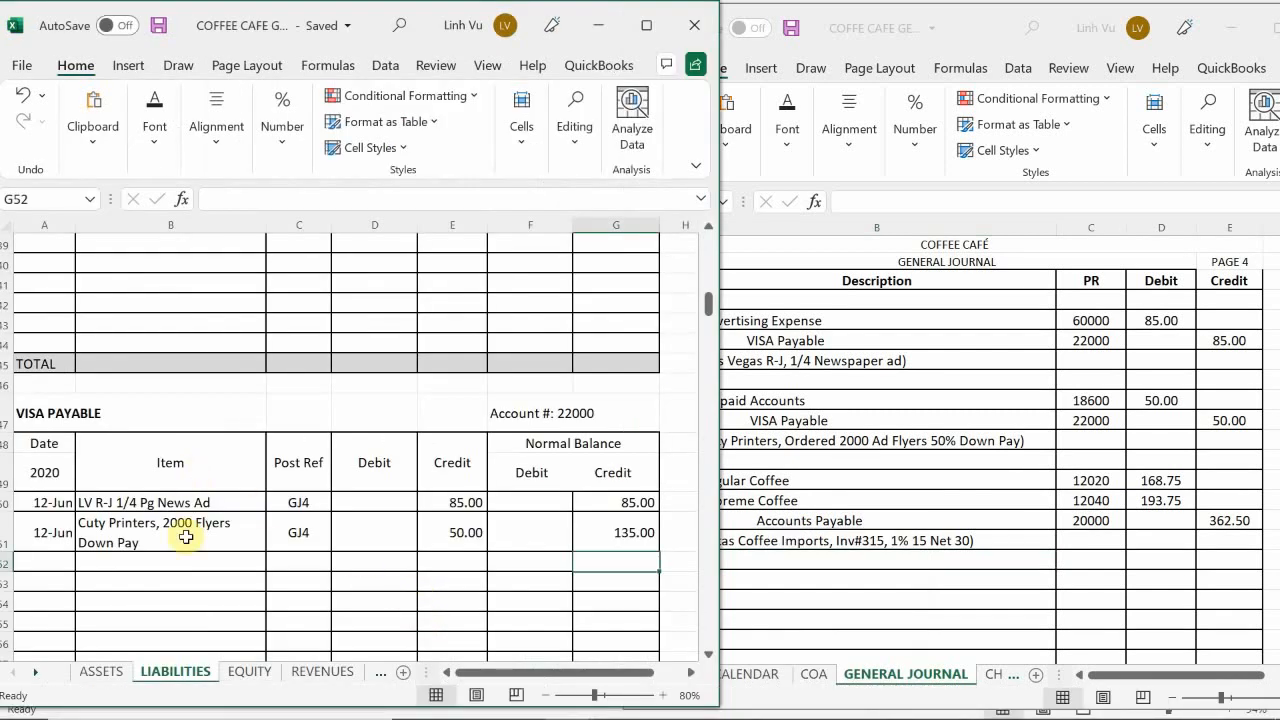
left_click(103, 673)
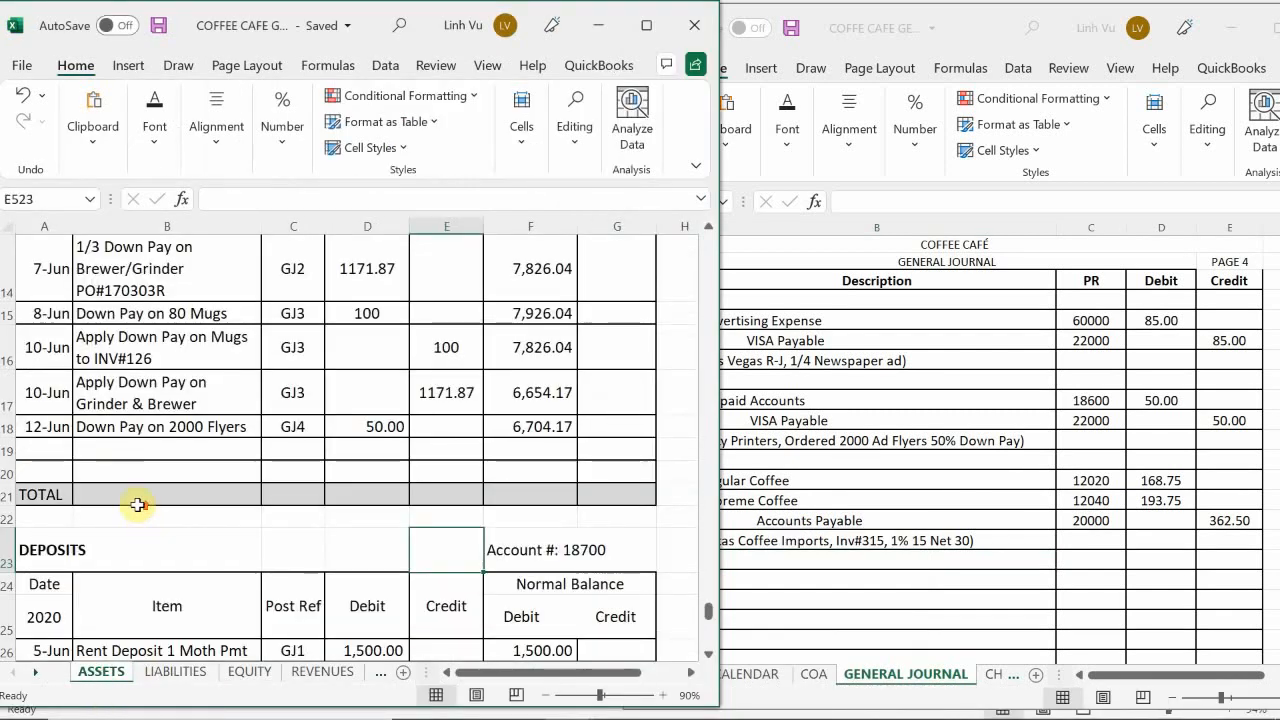
Step: Find the Regular Coffee account 12020 and date its first ledger line, A205, 6/12
scroll(131, 494, "down", 20)
scroll(131, 494, "up", 12)
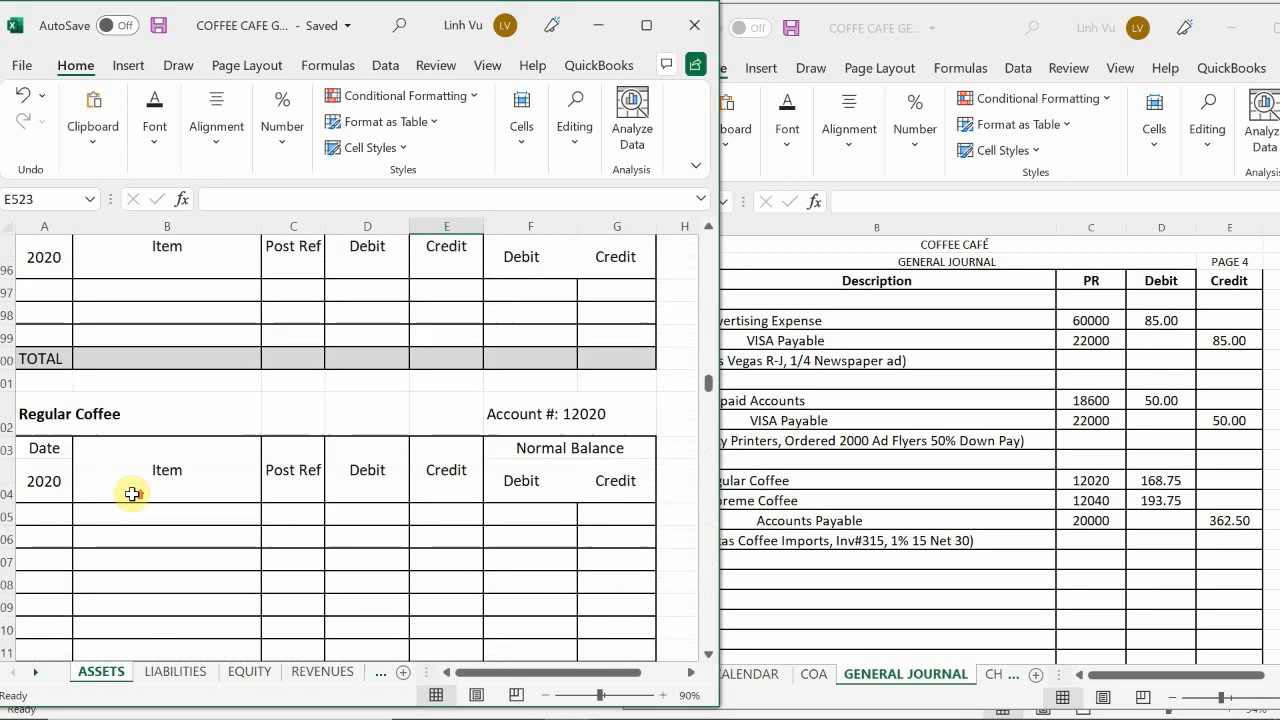
scroll(131, 494, "down", 6)
scroll(131, 494, "down", 2)
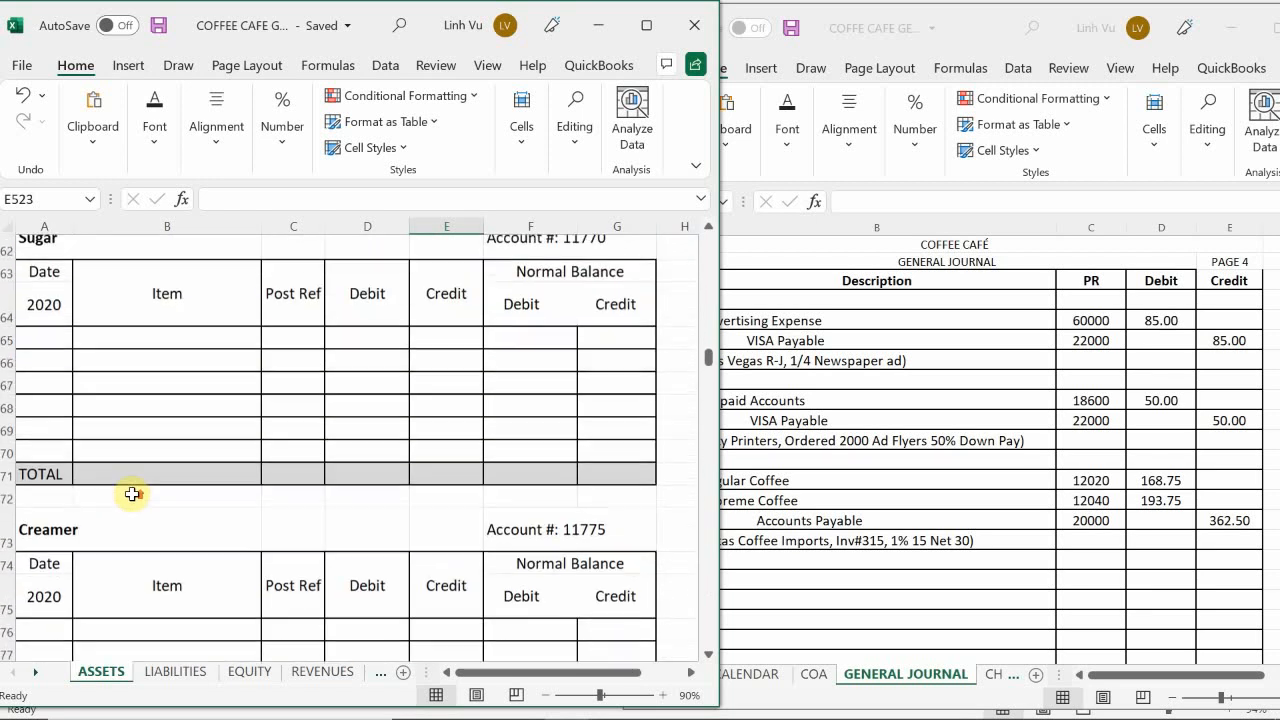
scroll(131, 494, "up", 1)
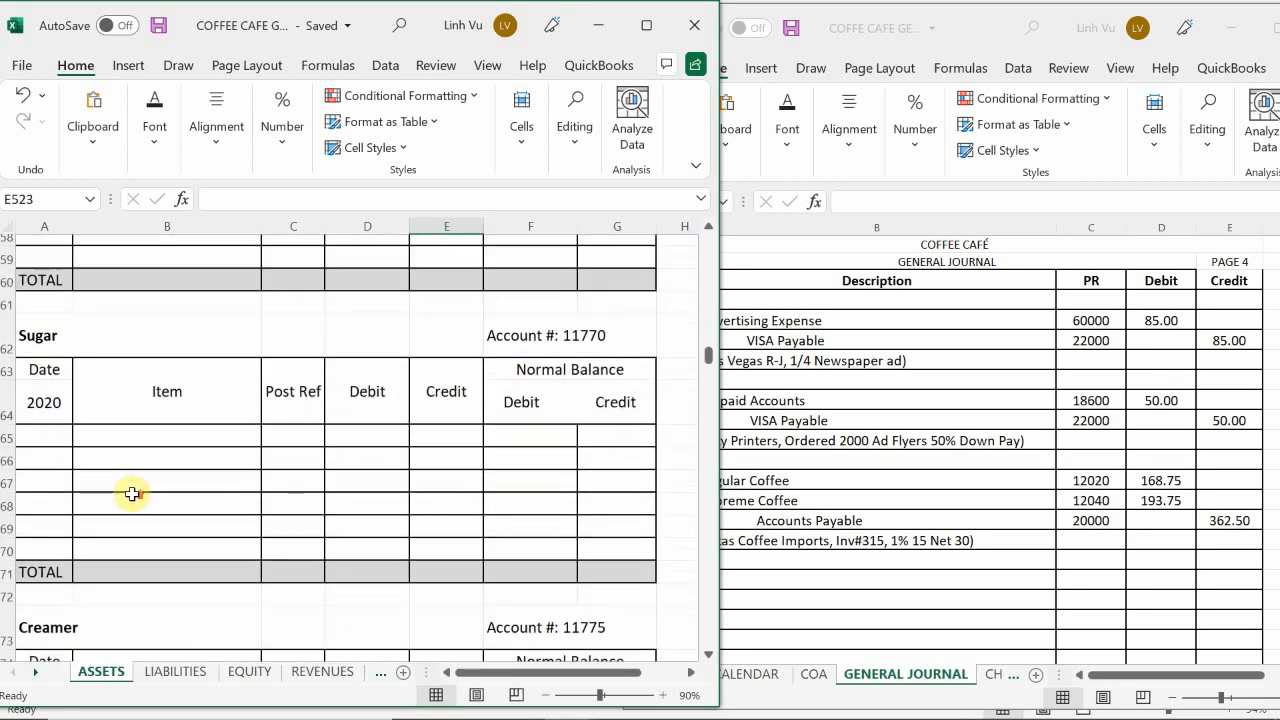
scroll(131, 494, "up", 16)
scroll(132, 502, "down", 20)
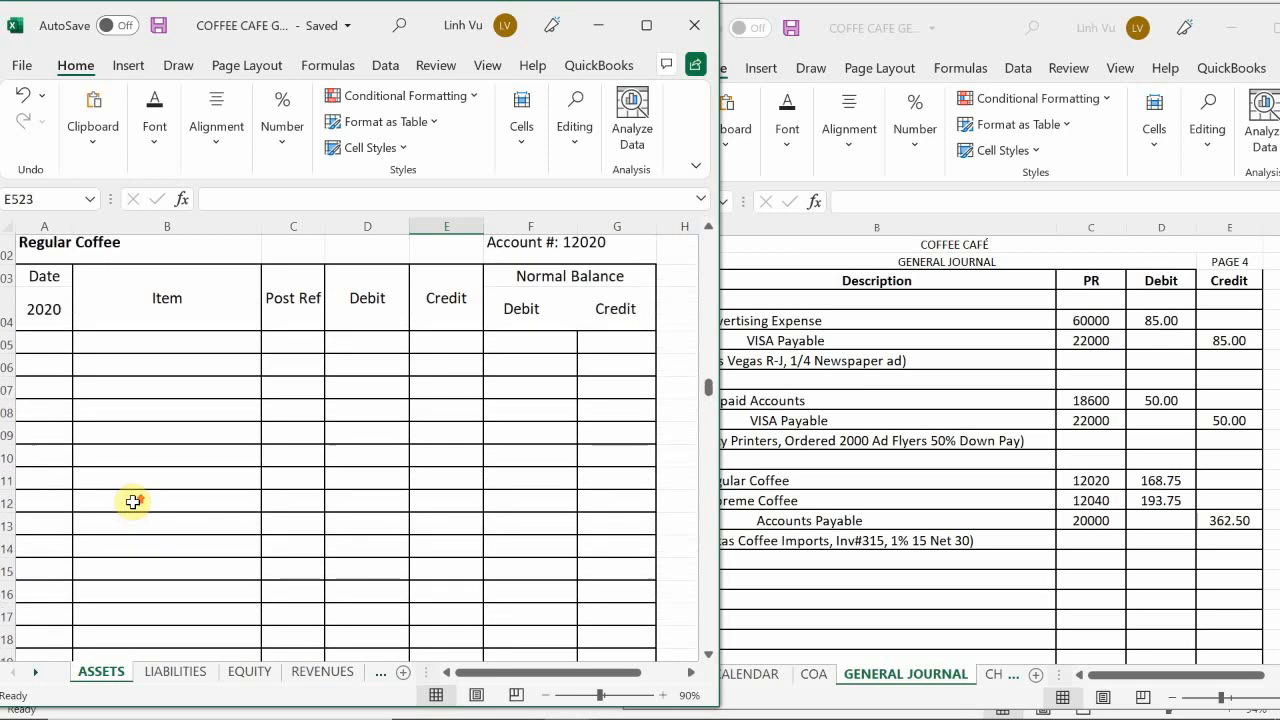
scroll(132, 502, "up", 3)
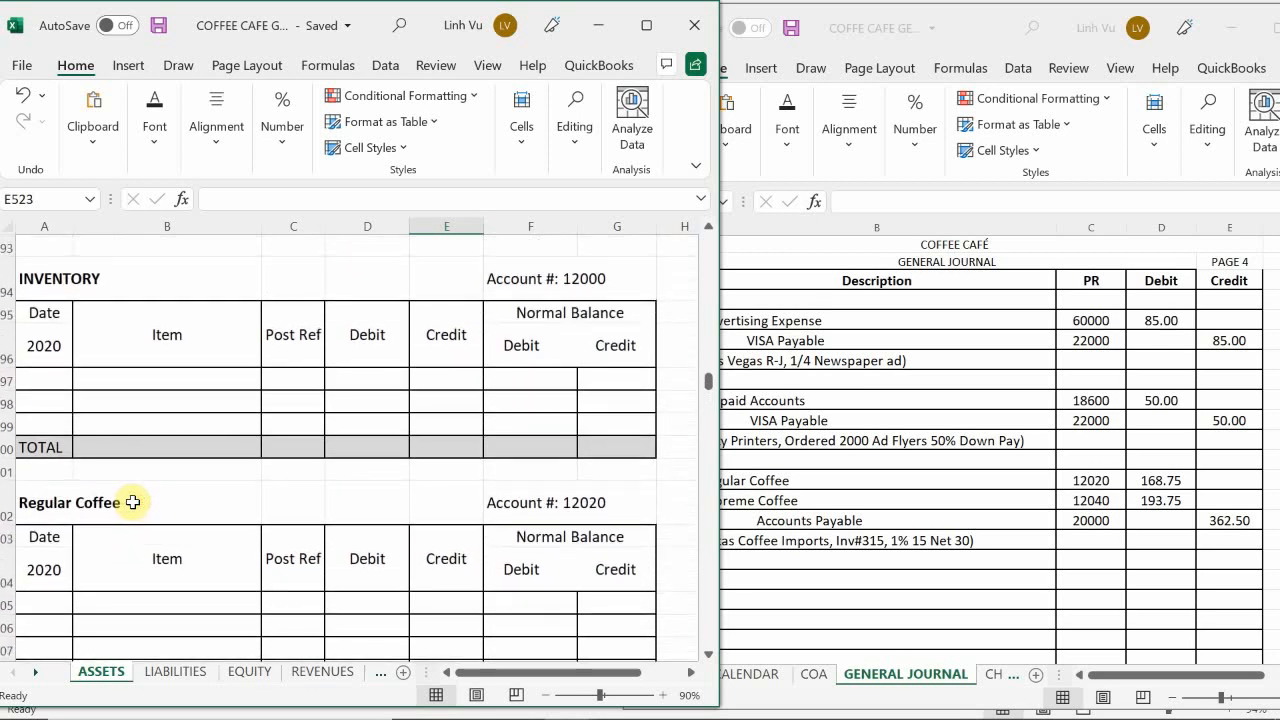
scroll(132, 502, "down", 1)
left_click(48, 515)
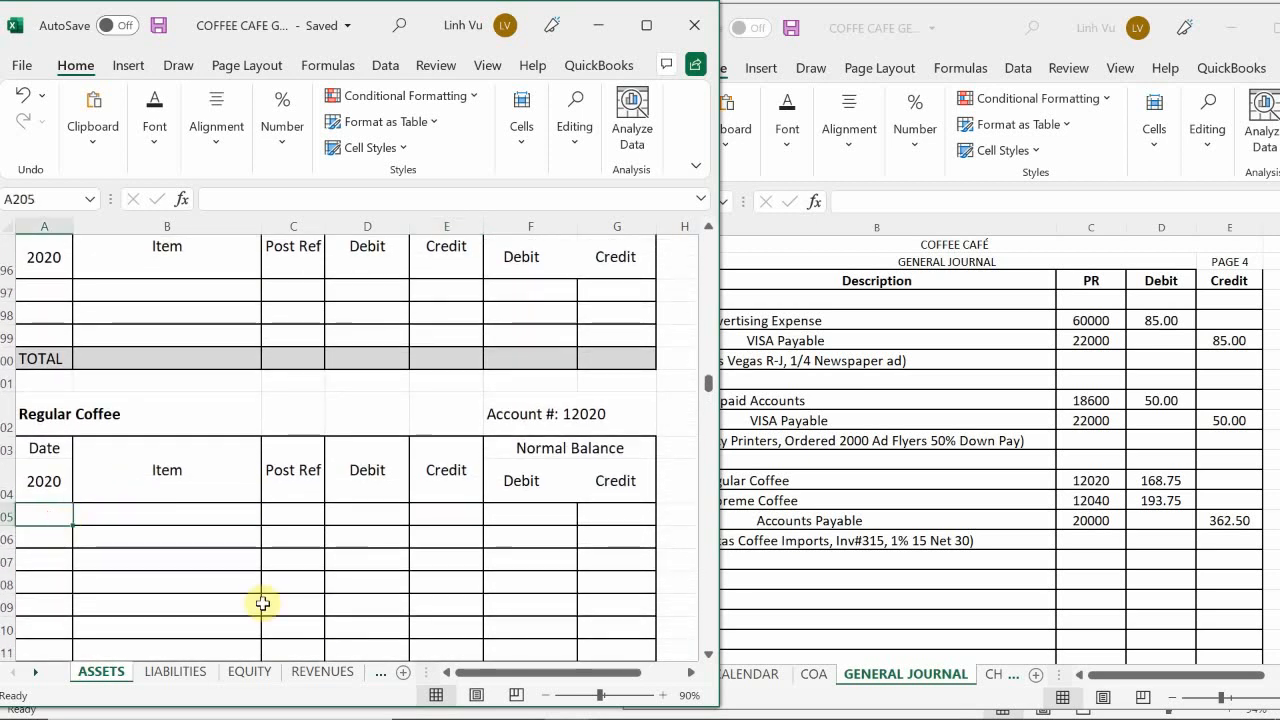
type("6/12")
key("Return")
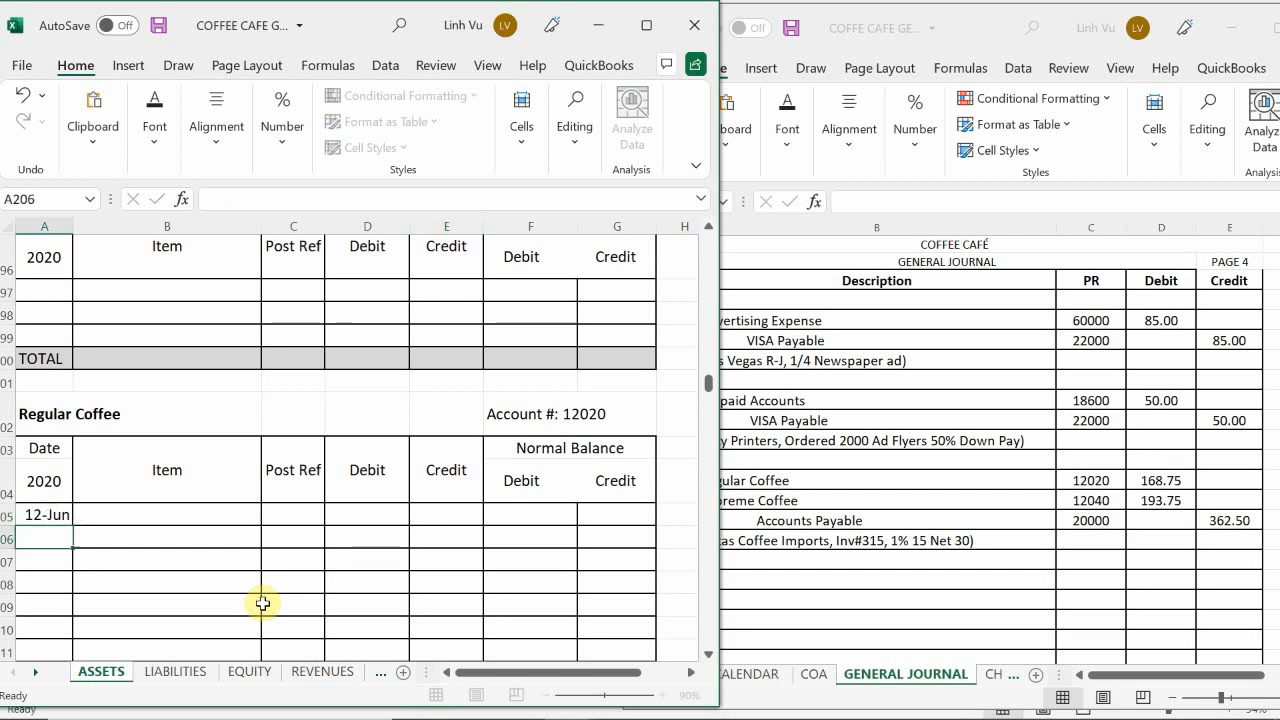
Step: Enter "Purchased 125 LBS" as the item of the 12-Jun Regular Coffee line in B205
key("Up")
key("Right")
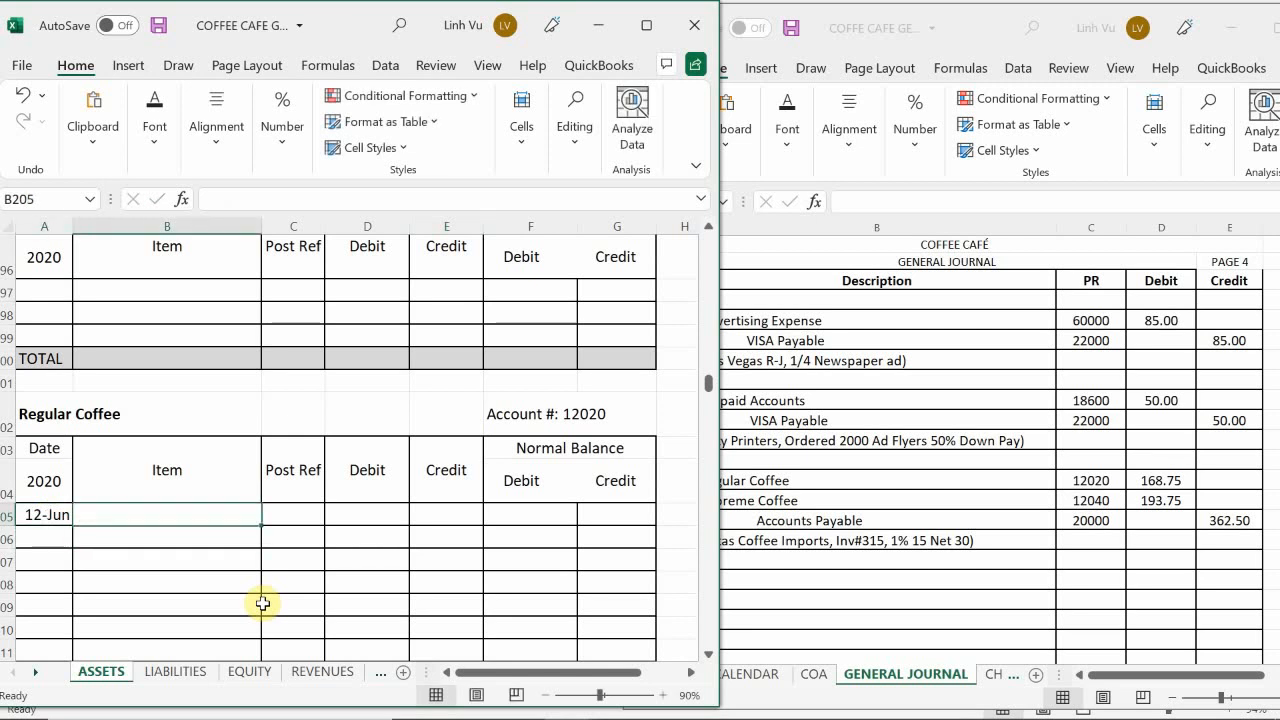
type("P")
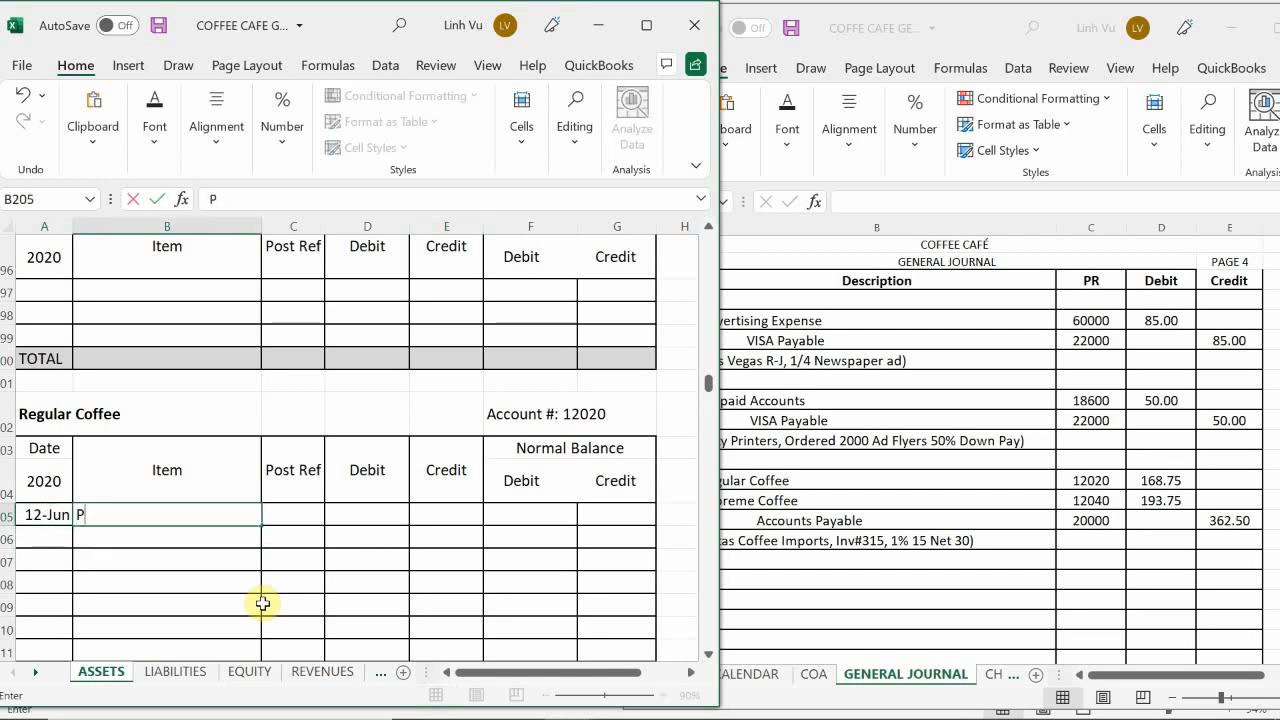
type("urchas")
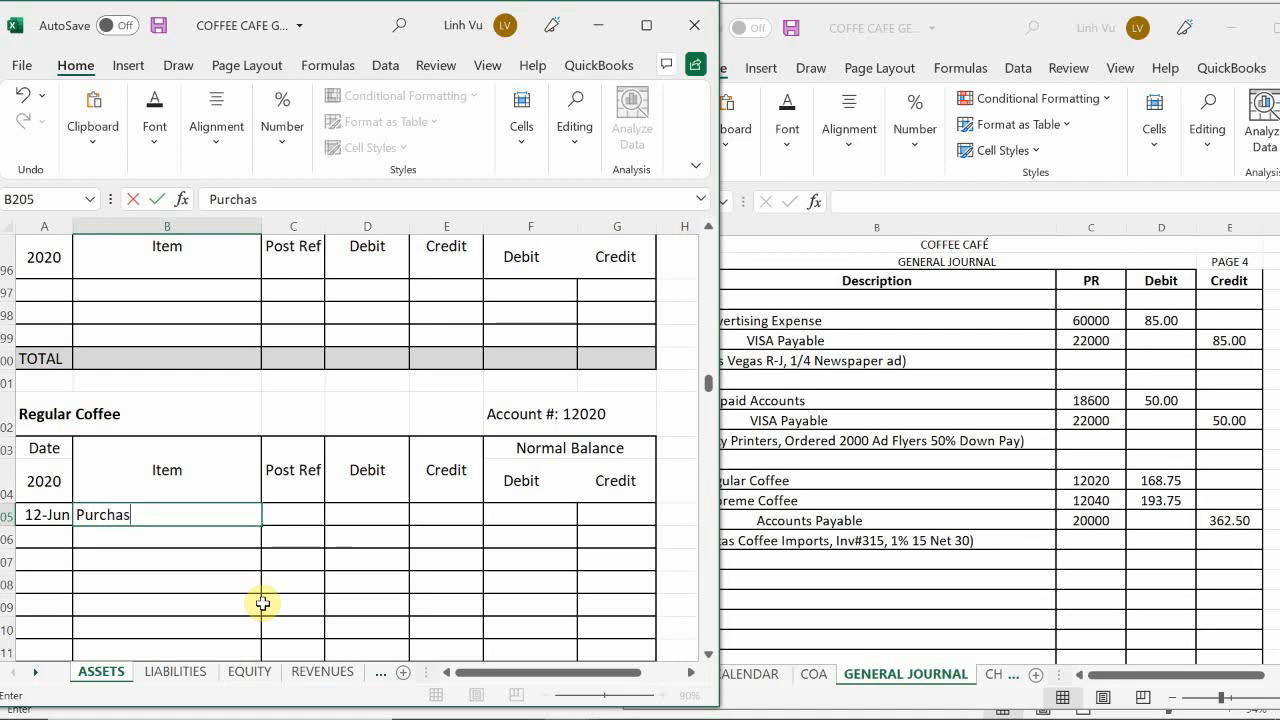
type("ed 1250")
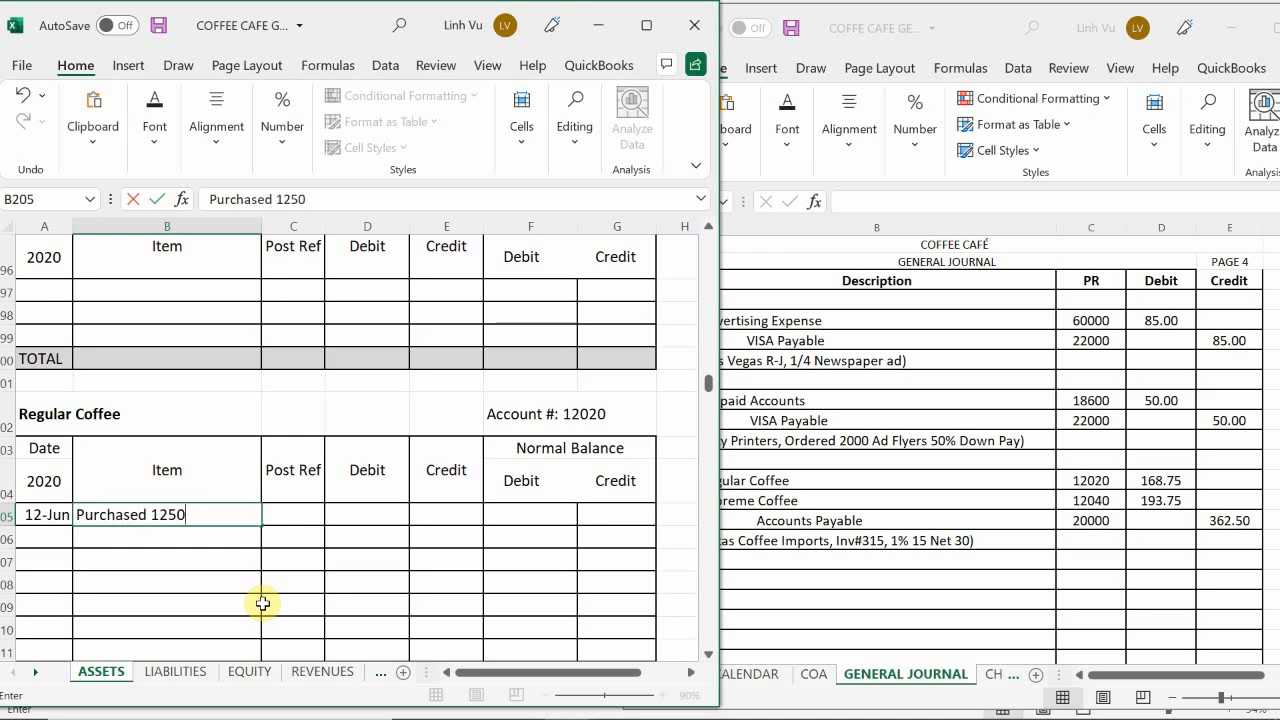
key("BackSpace")
type("LBS")
key("Return")
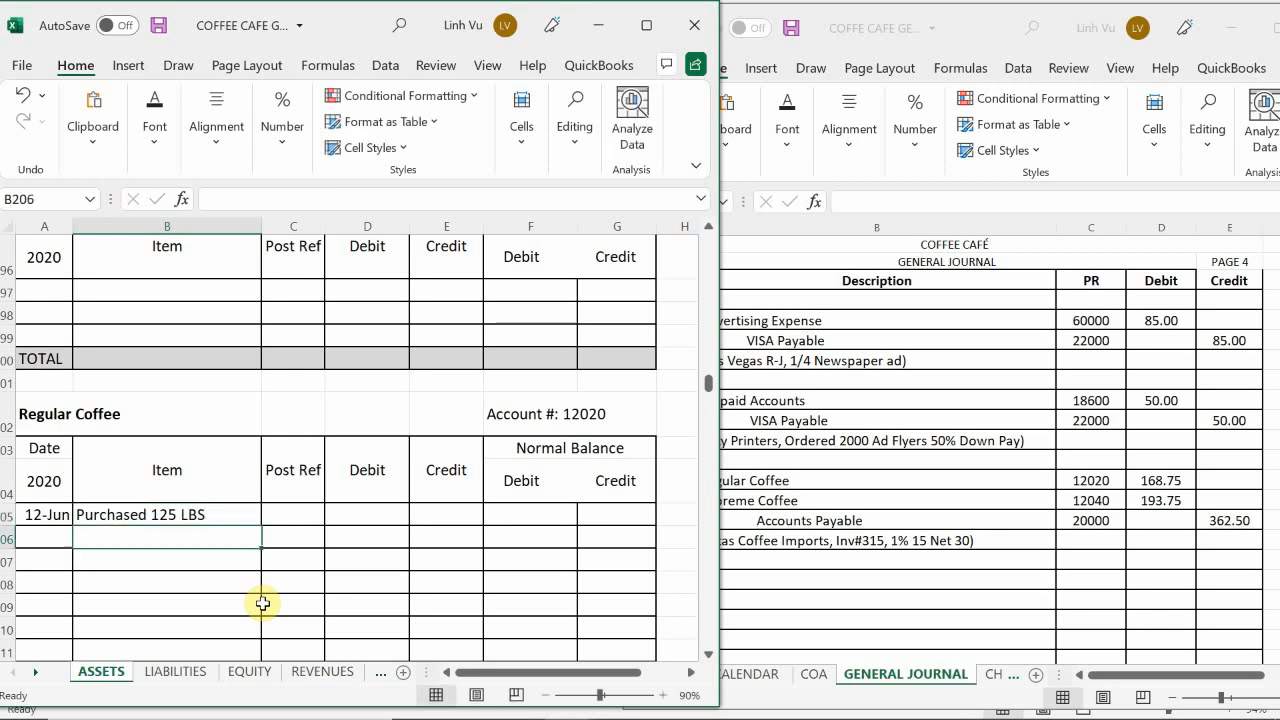
Step: Enter GJ4 as the post reference of the 12-Jun Regular Coffee line in C205
key("Right")
key("Up")
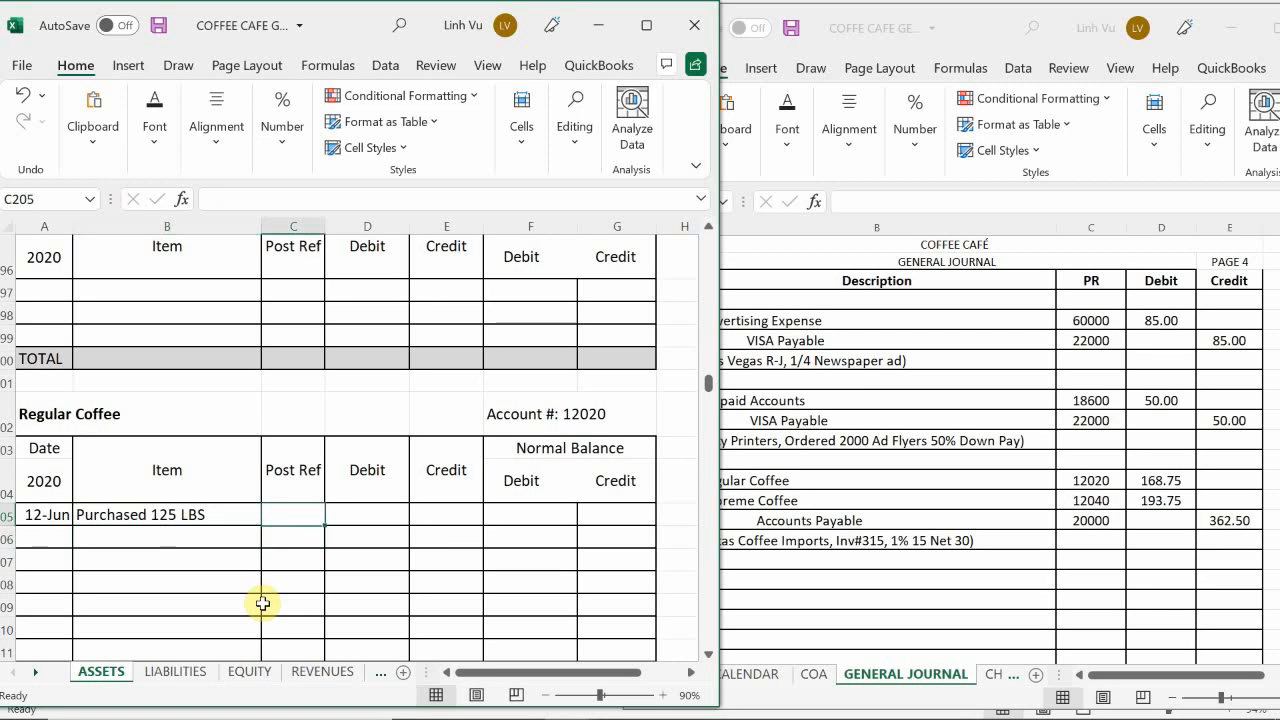
type("GJ4")
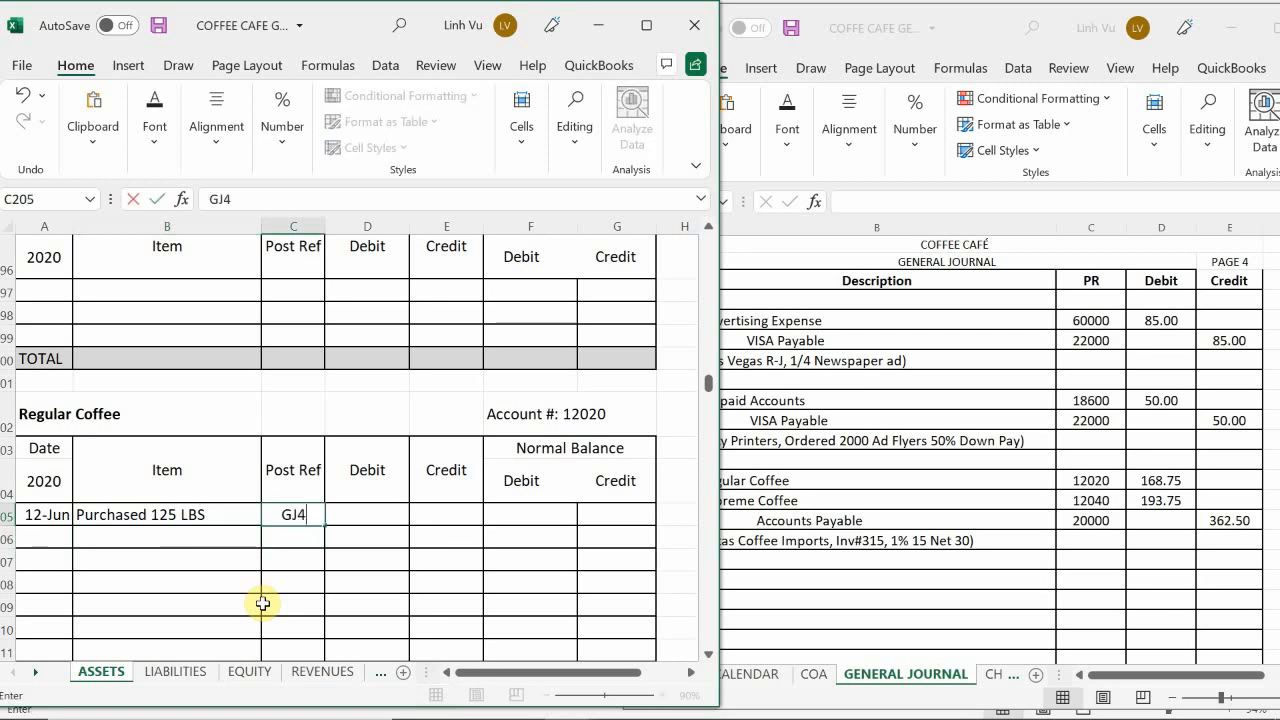
key("Return")
Step: Enter 168.75 as the debit of the 12-Jun Regular Coffee line in D205
key("Right")
key("Up")
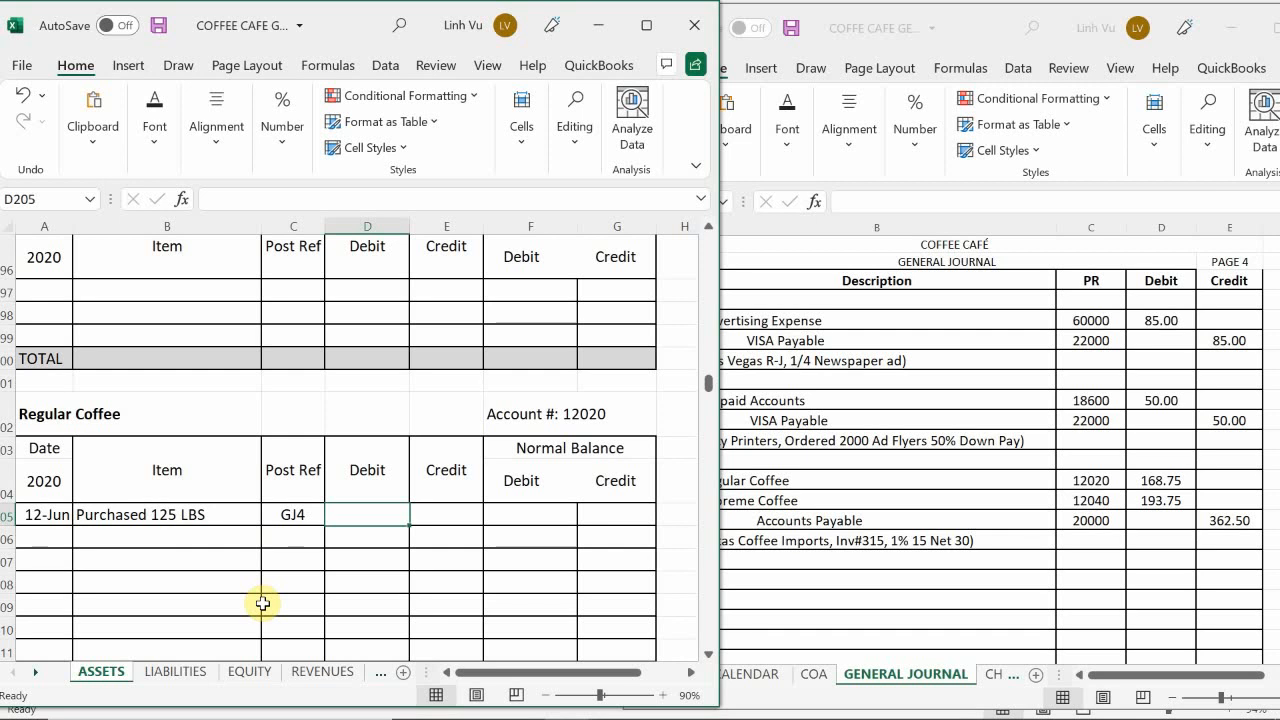
type("1")
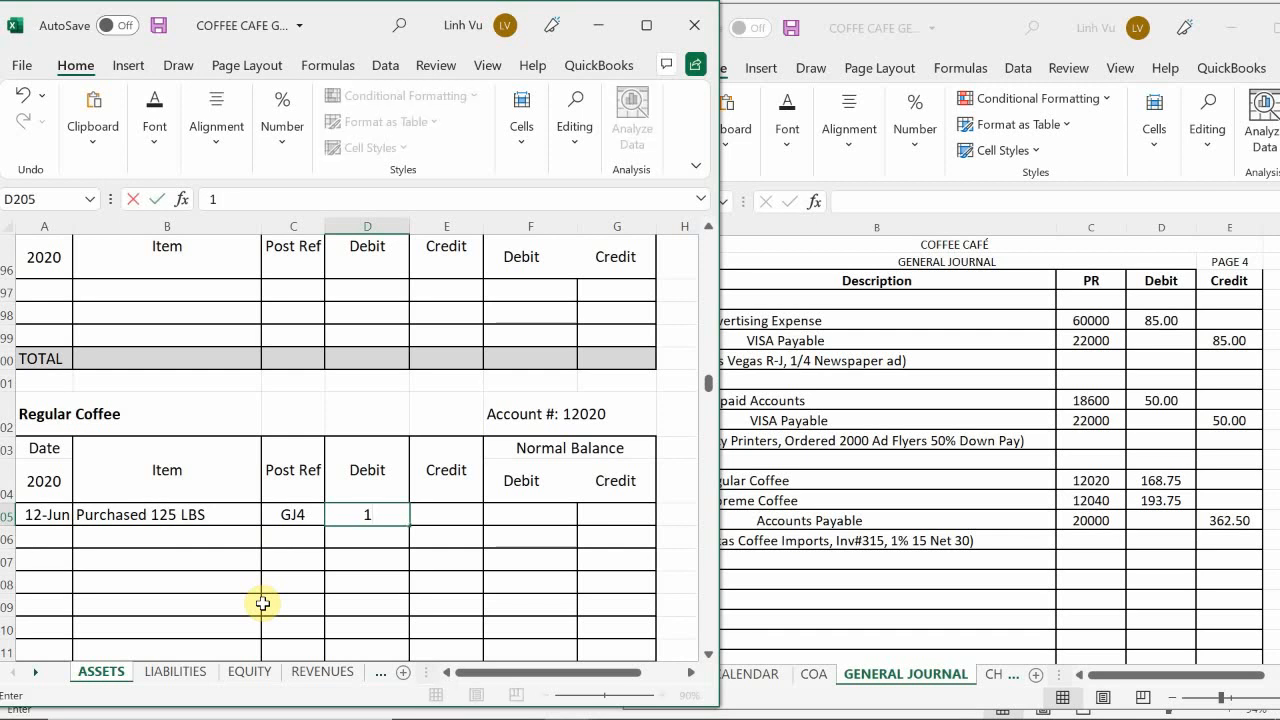
type("68.75")
key("Return")
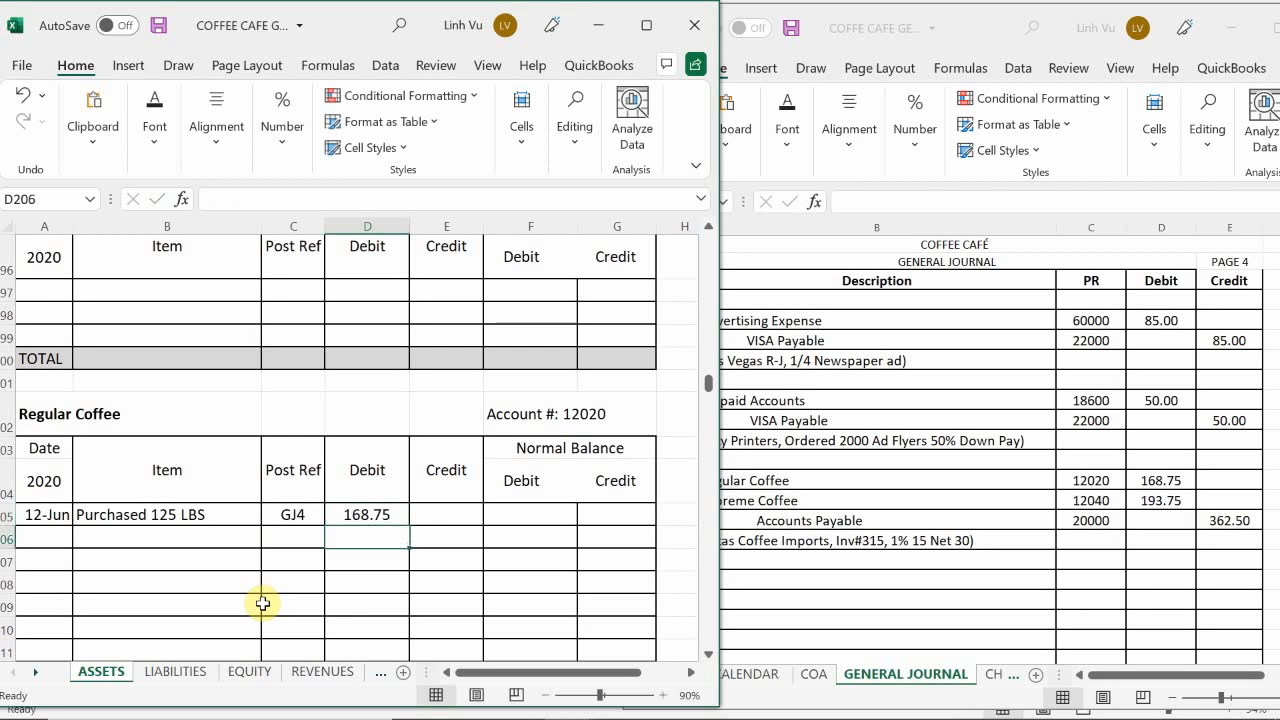
Step: Set the debit balance of the 12-Jun Regular Coffee line in F205 to the formula =D205
key("Right")
key("Right")
key("Up")
type("=")
key("Left")
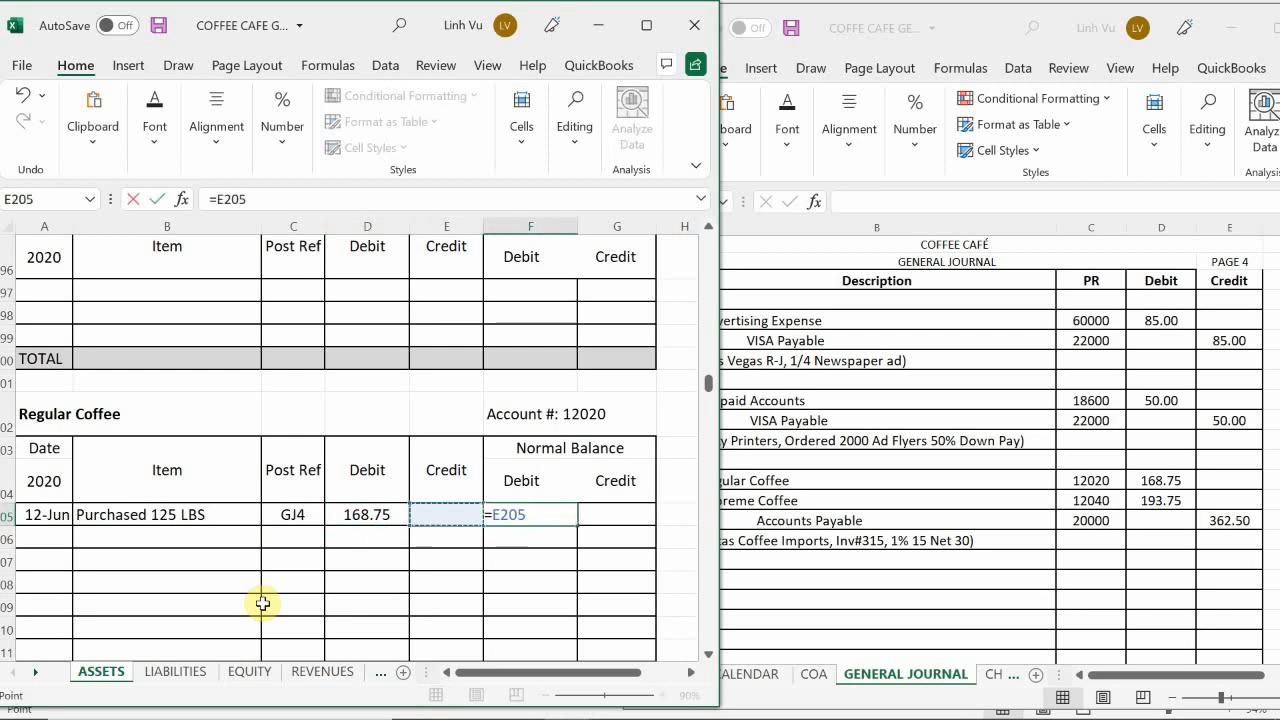
key("Left")
key("Return")
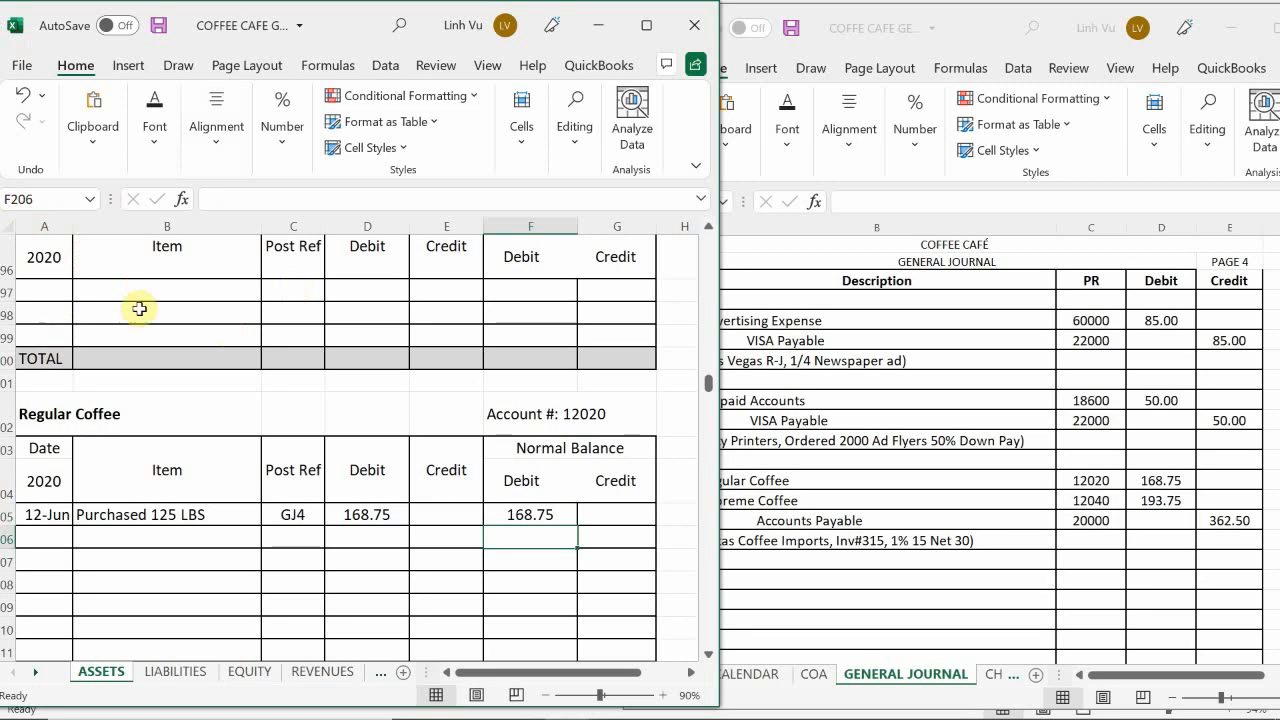
Step: Apply the comma number style to the Regular Coffee amount cells D205:G245, through the TOTAL row
left_click_drag(346, 517, 600, 382)
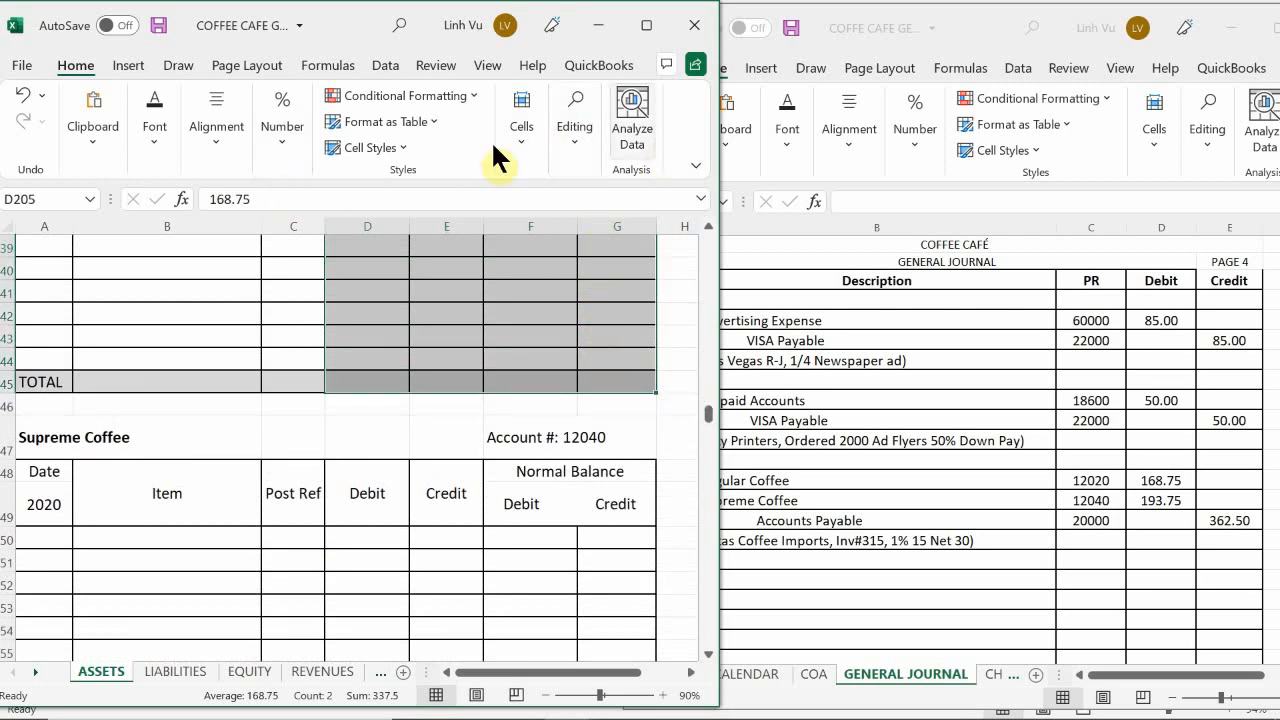
left_click(279, 155)
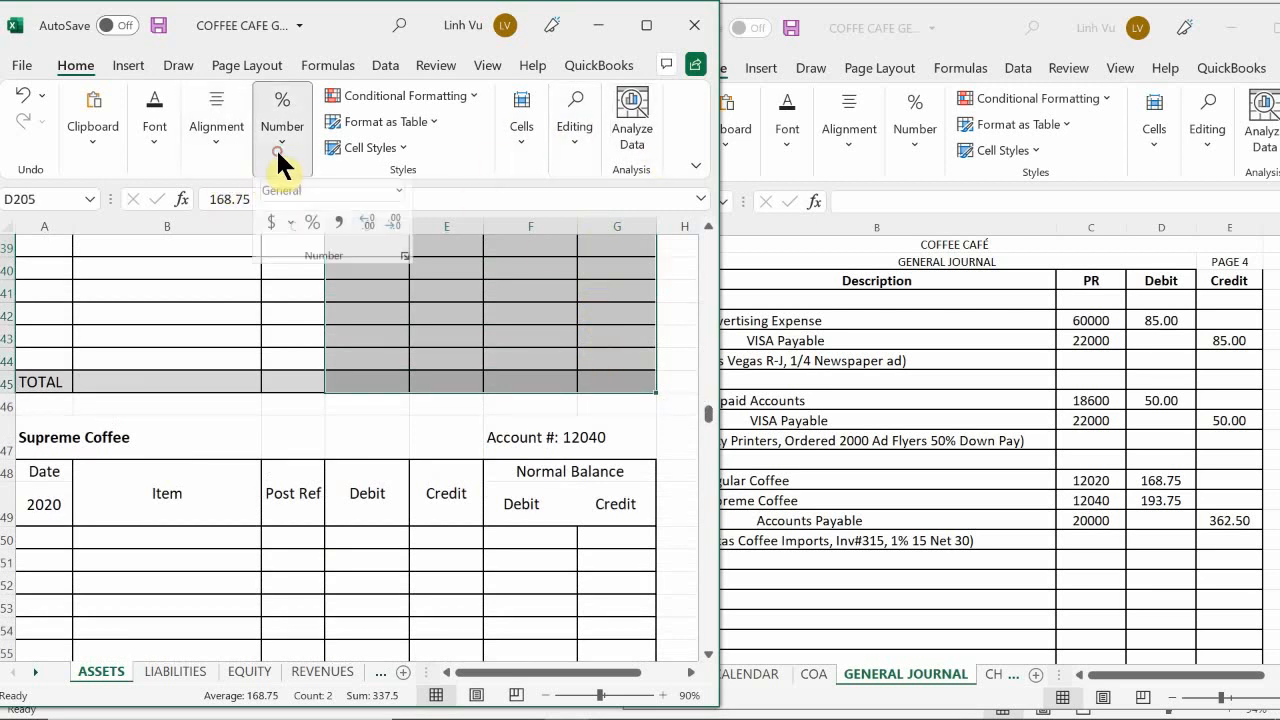
left_click(338, 231)
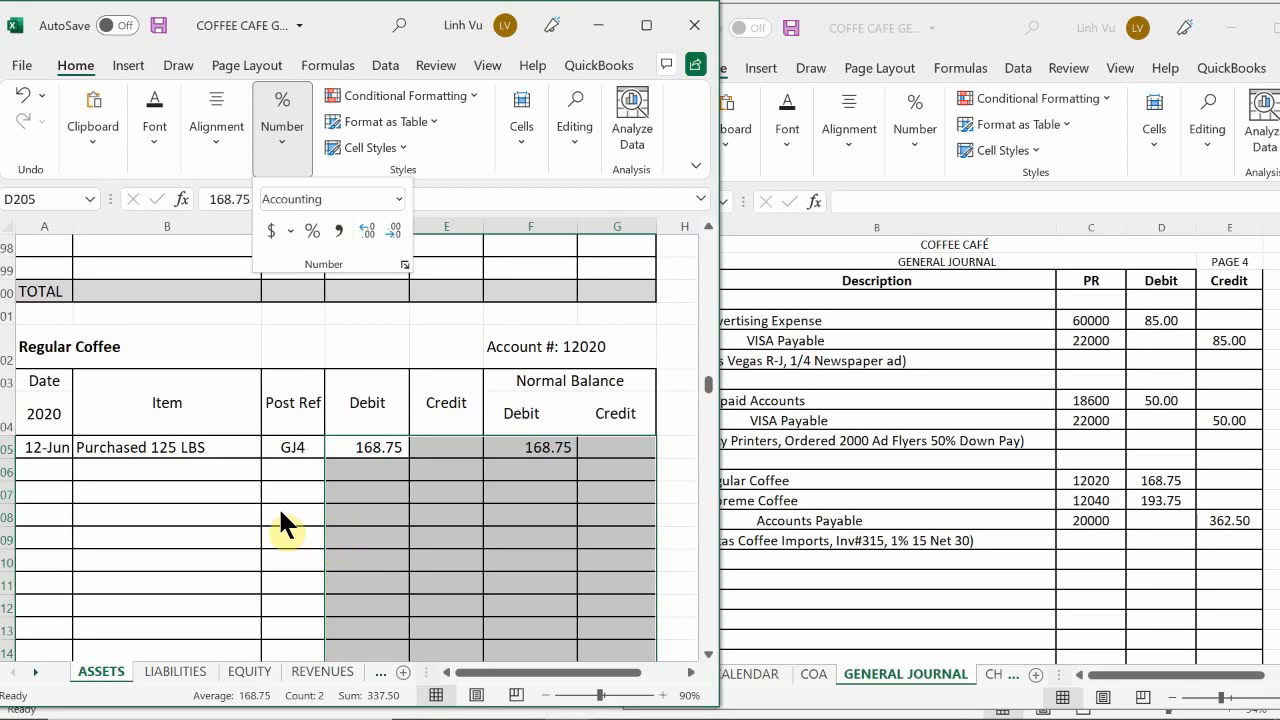
Step: Find the Supreme Coffee account 12040 and date its first ledger line, A250, 6/12
scroll(114, 494, "down", 5)
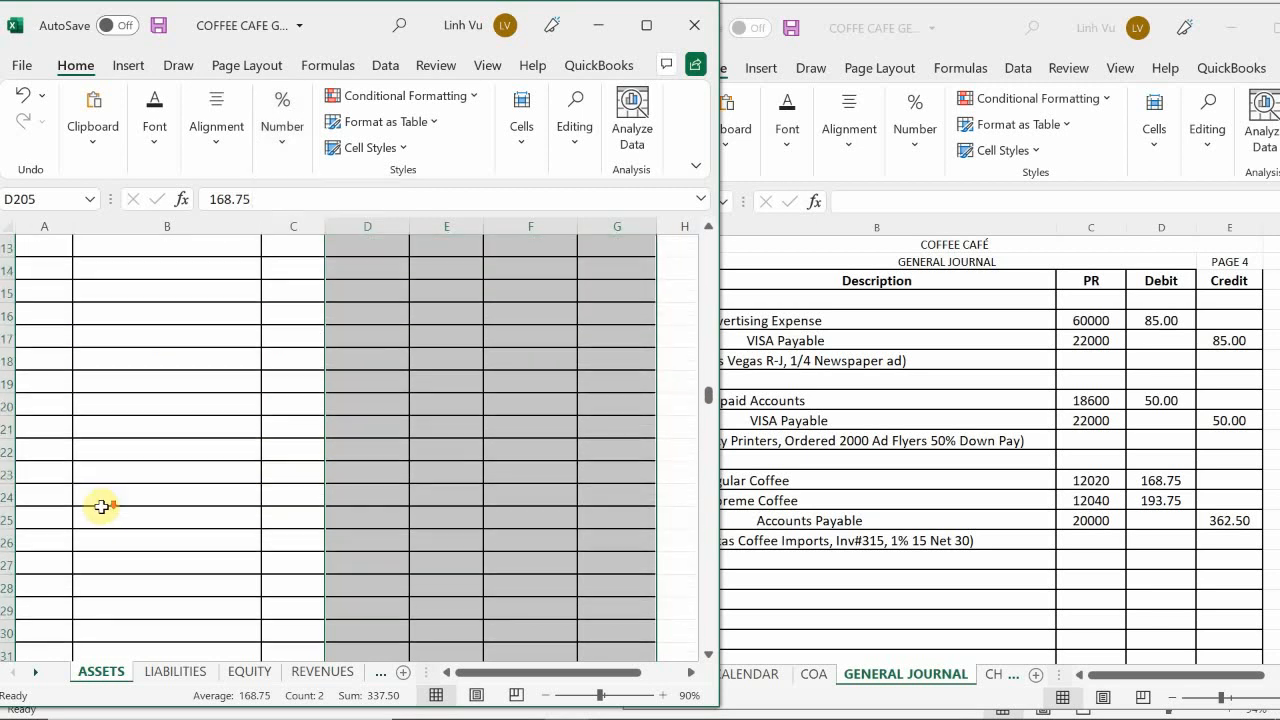
scroll(101, 507, "down", 9)
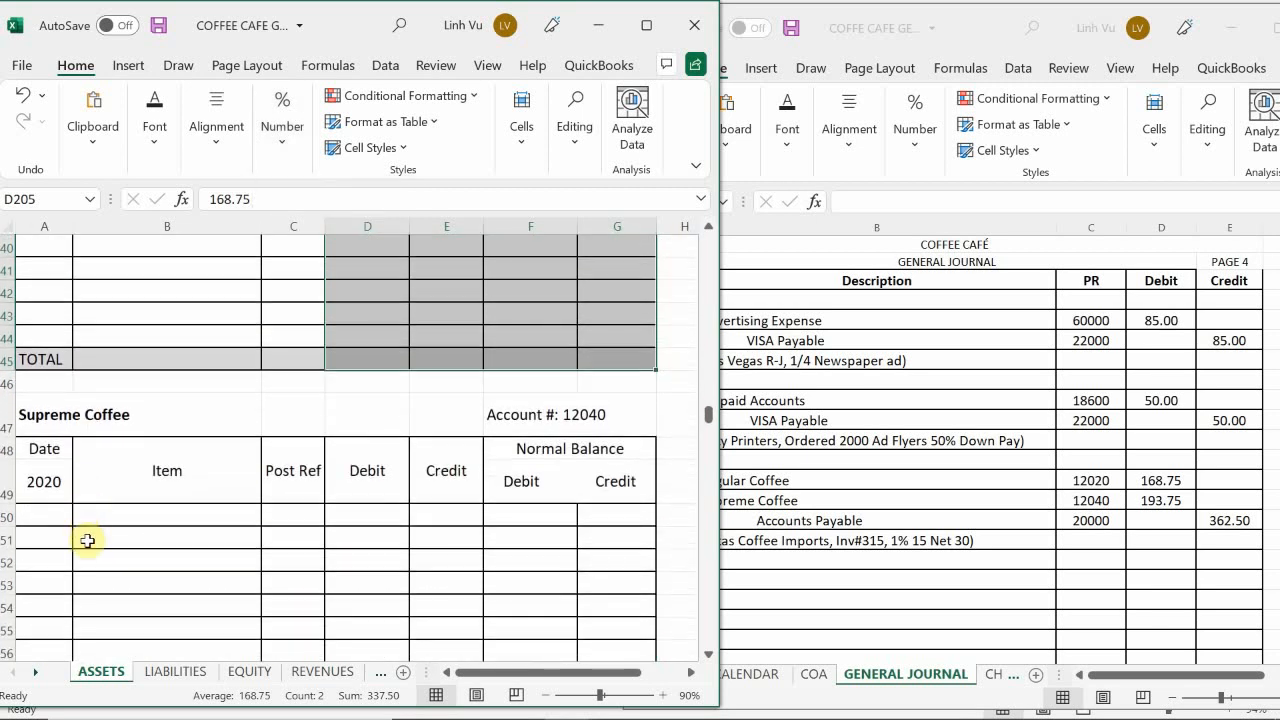
left_click(54, 516)
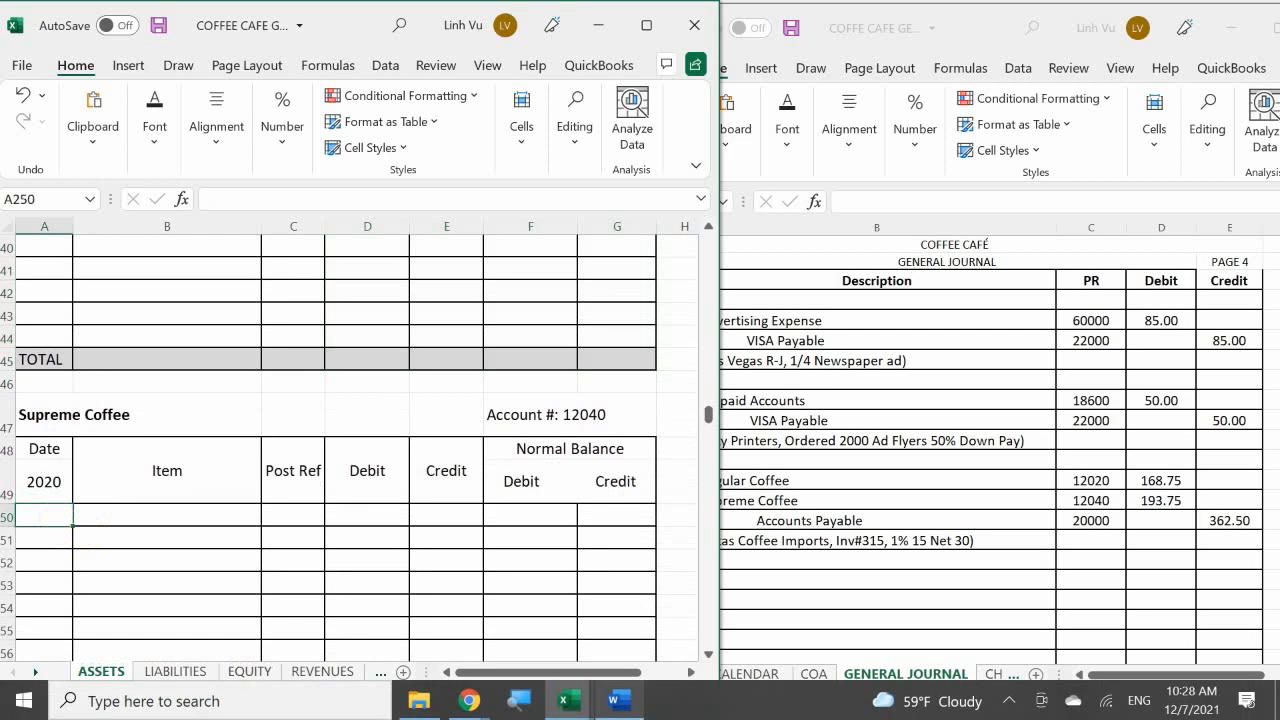
type("6/12")
key("Tab")
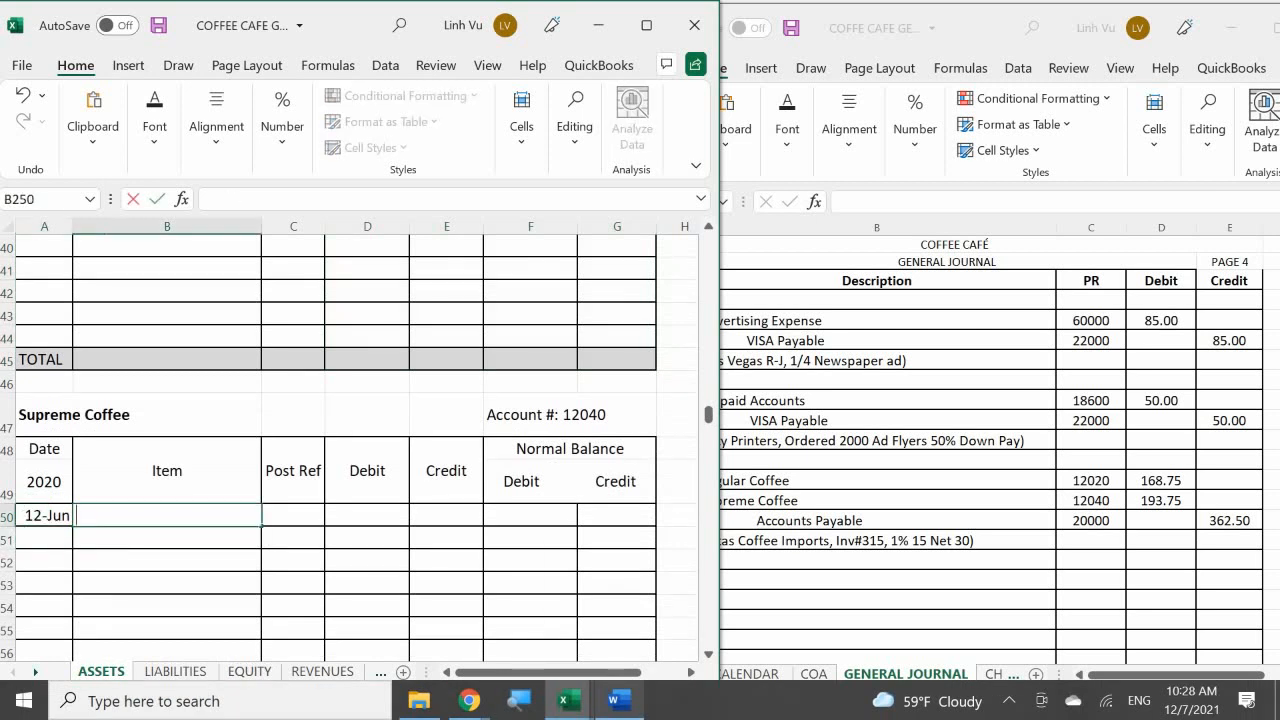
Step: Enter "Purchased 125 LBS" as the item of the 12-Jun Supreme Coffee line in B250
type("Pyr")
type("c")
key("BackSpace")
key("BackSpace")
type("urchased")
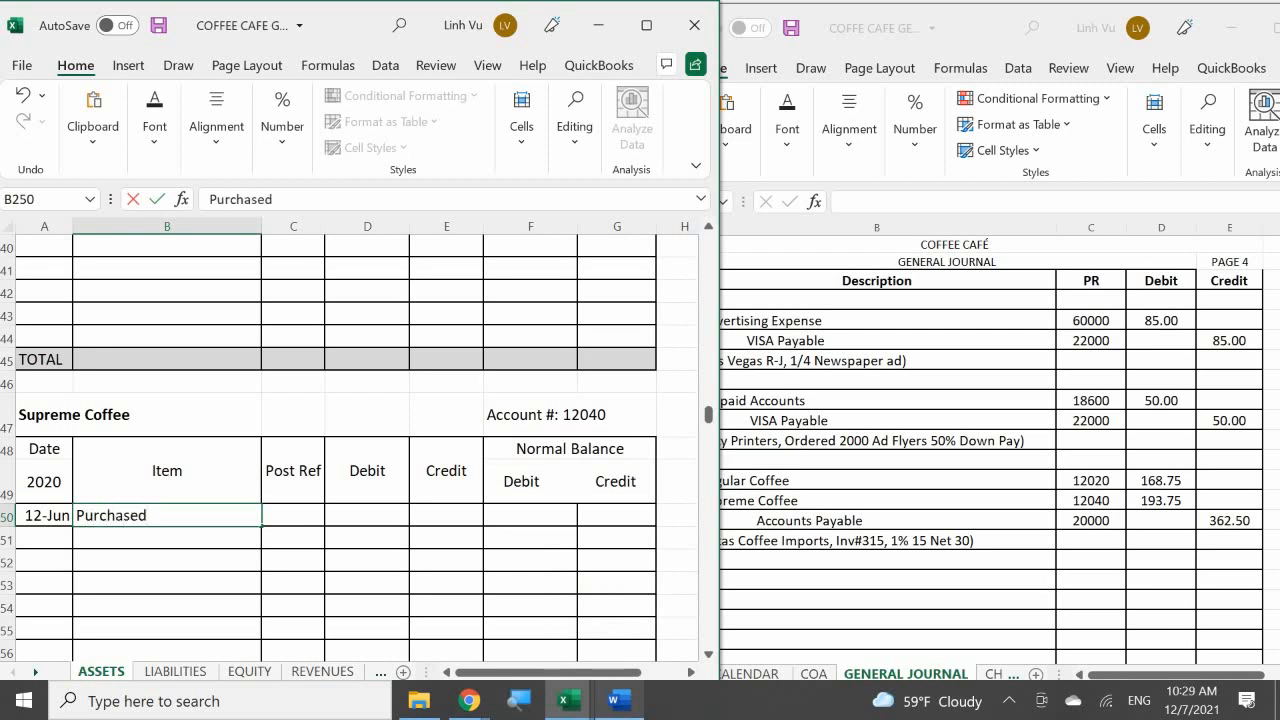
key("BackSpace")
key("BackSpace")
key("BackSpace")
key("BackSpace")
key("BackSpace")
type("ga")
key("BackSpace")
key("BackSpace")
type("hased 1")
type("25 KVB")
key("BackSpace")
key("BackSpace")
key("BackSpace")
type("LV")
key("BackSpace")
type("BS")
key("Tab")
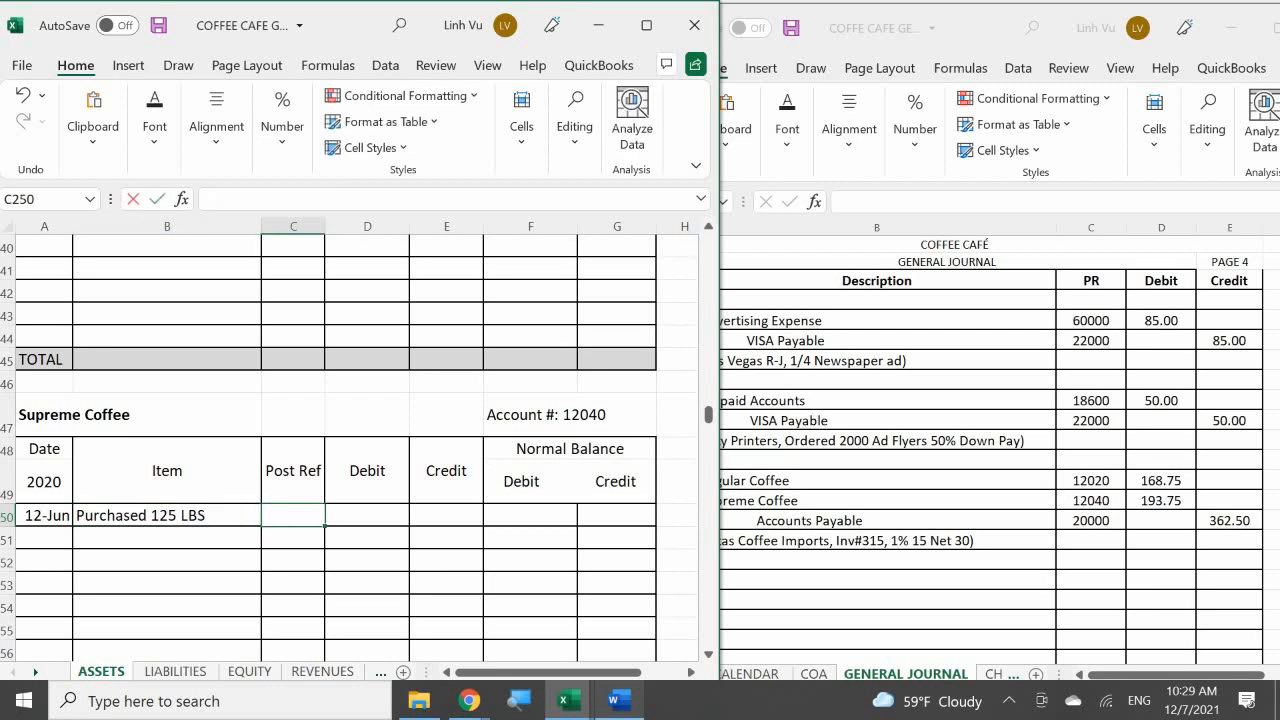
Step: Enter post reference GJ4 in C250 and a debit of 193.75 in D250 for the 12-Jun Supreme Coffee line
type("GJ4")
key("Return")
left_click(367, 515)
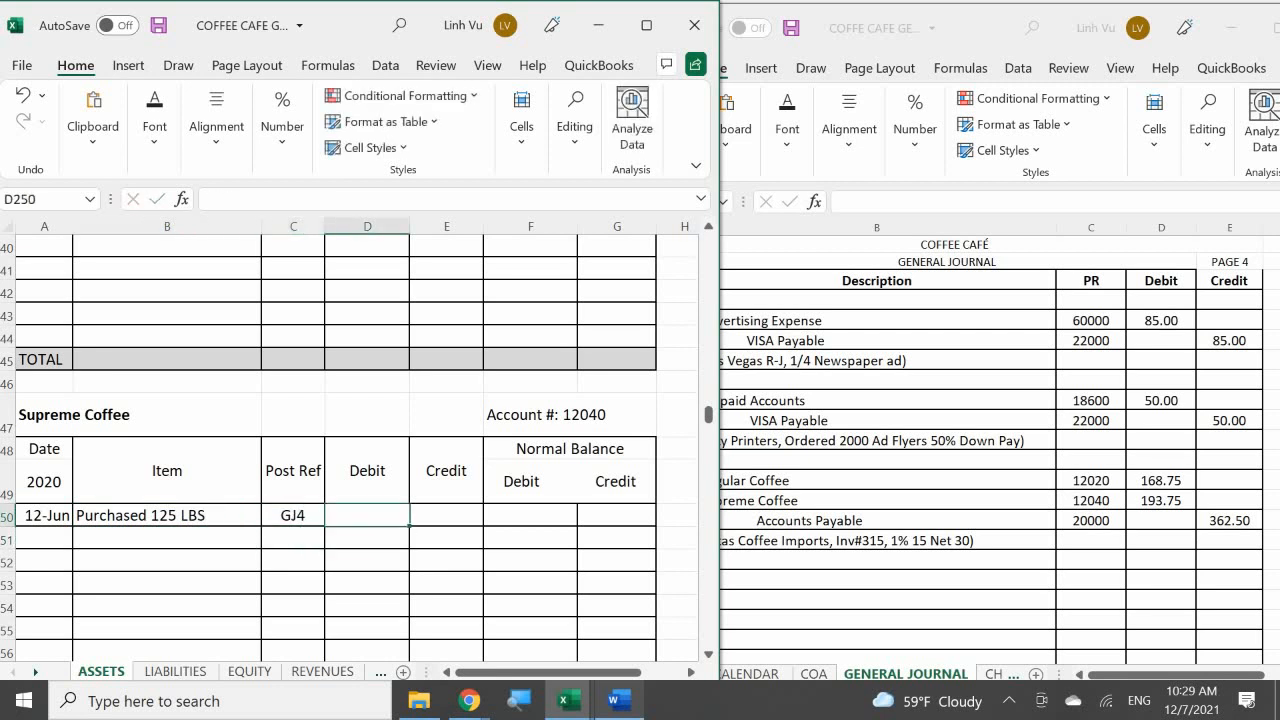
type("193.75")
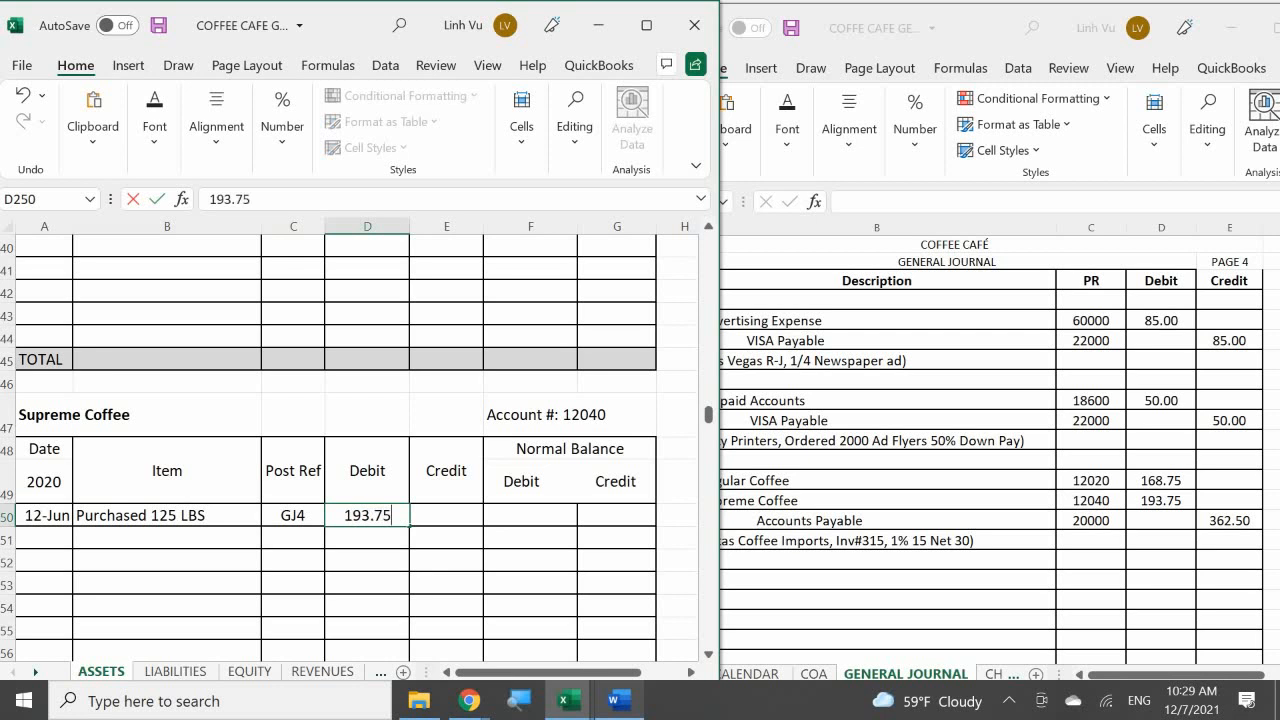
key("Return")
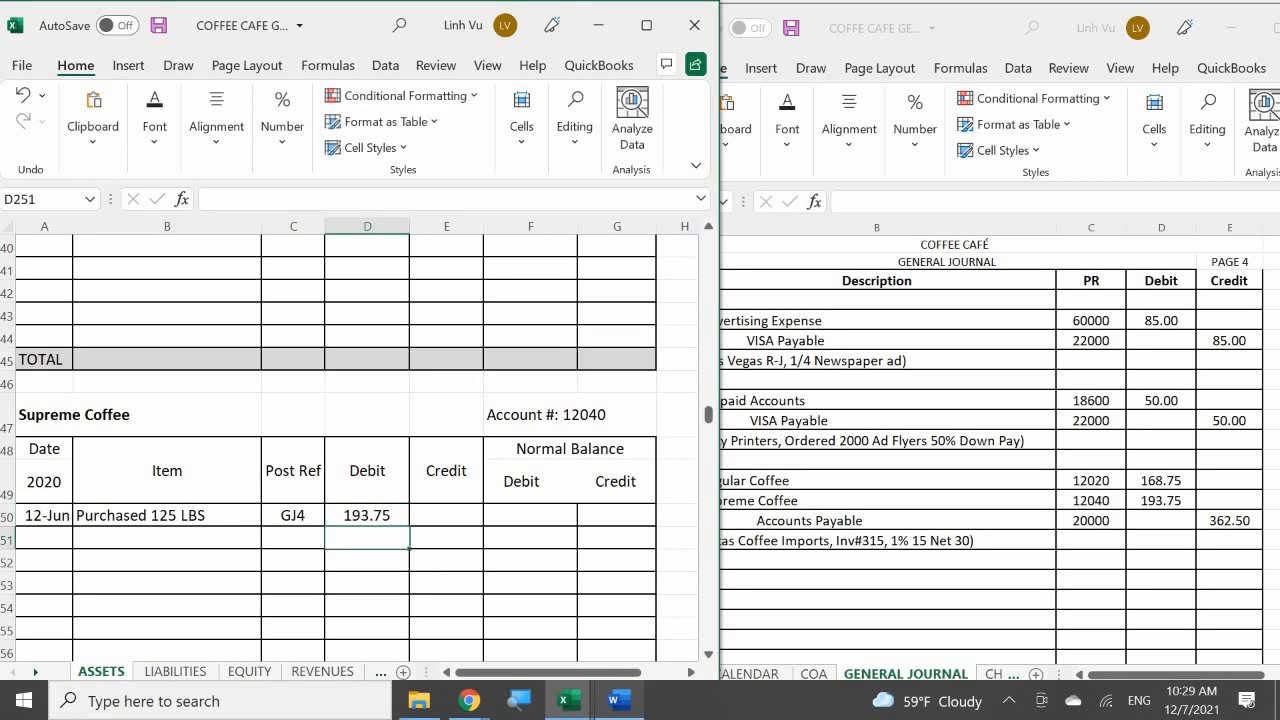
Step: Set the debit balance of the 12-Jun Supreme Coffee line in F250 to the formula =D250
key("Right")
key("Up")
key("Right")
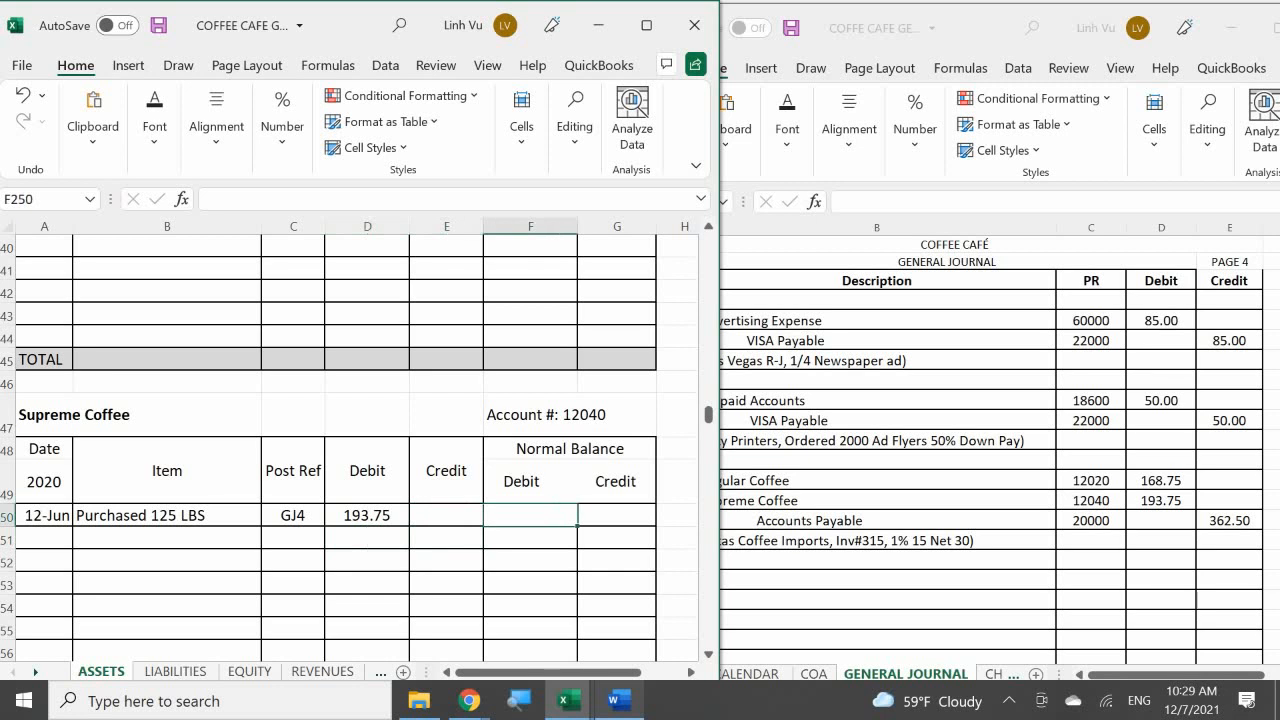
type("=")
key("Left")
key("Left")
key("Return")
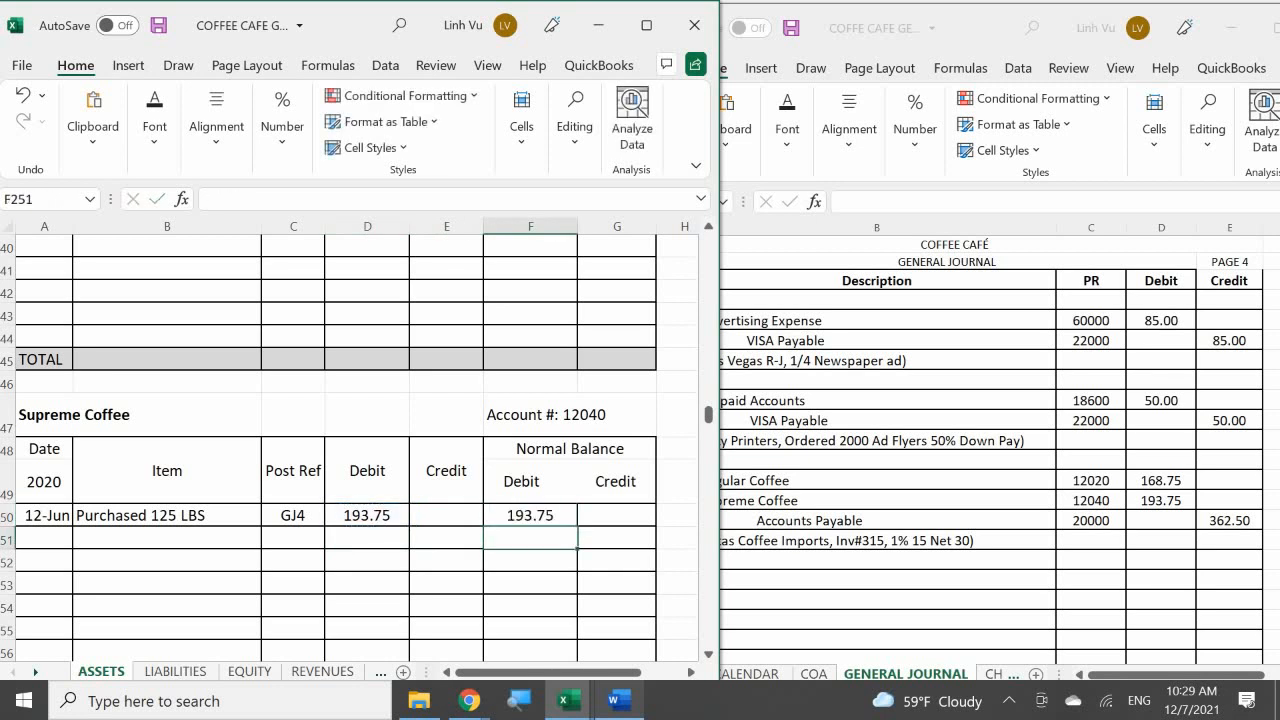
Step: Apply the comma number style to the Supreme Coffee amount cells D250:G292, through the TOTAL row
mouse_move(619, 700)
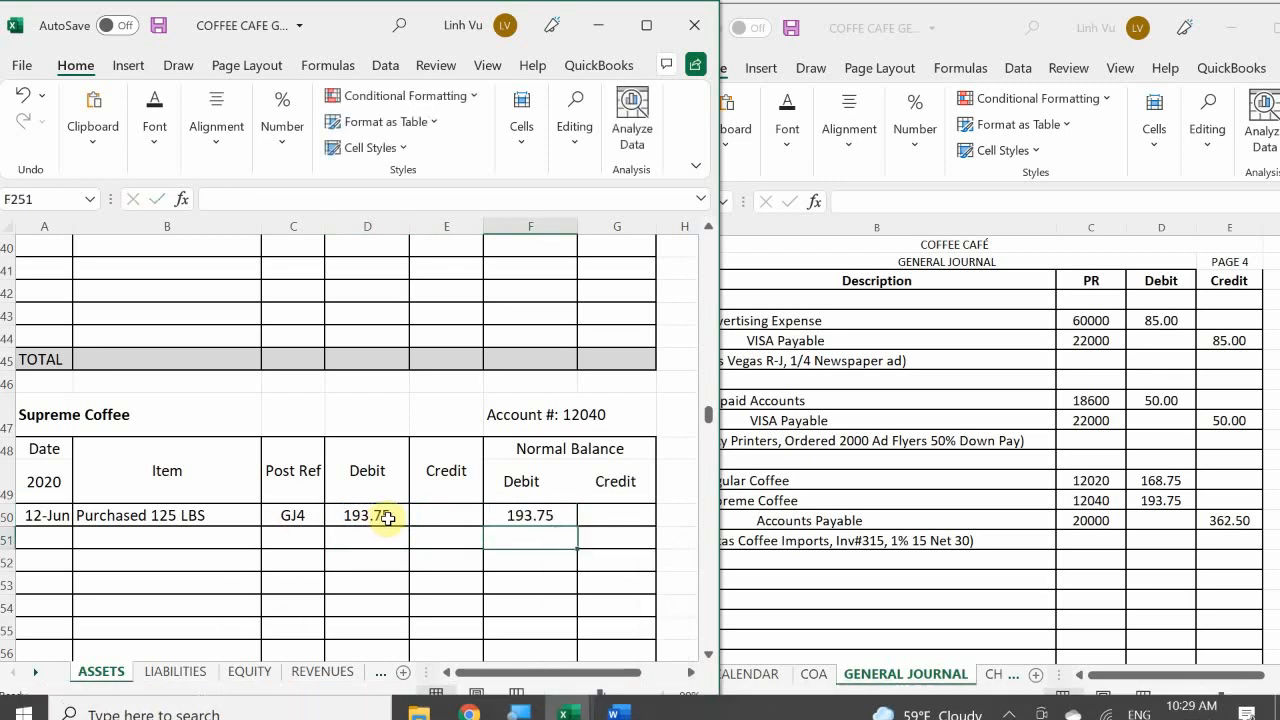
left_click_drag(386, 514, 629, 357)
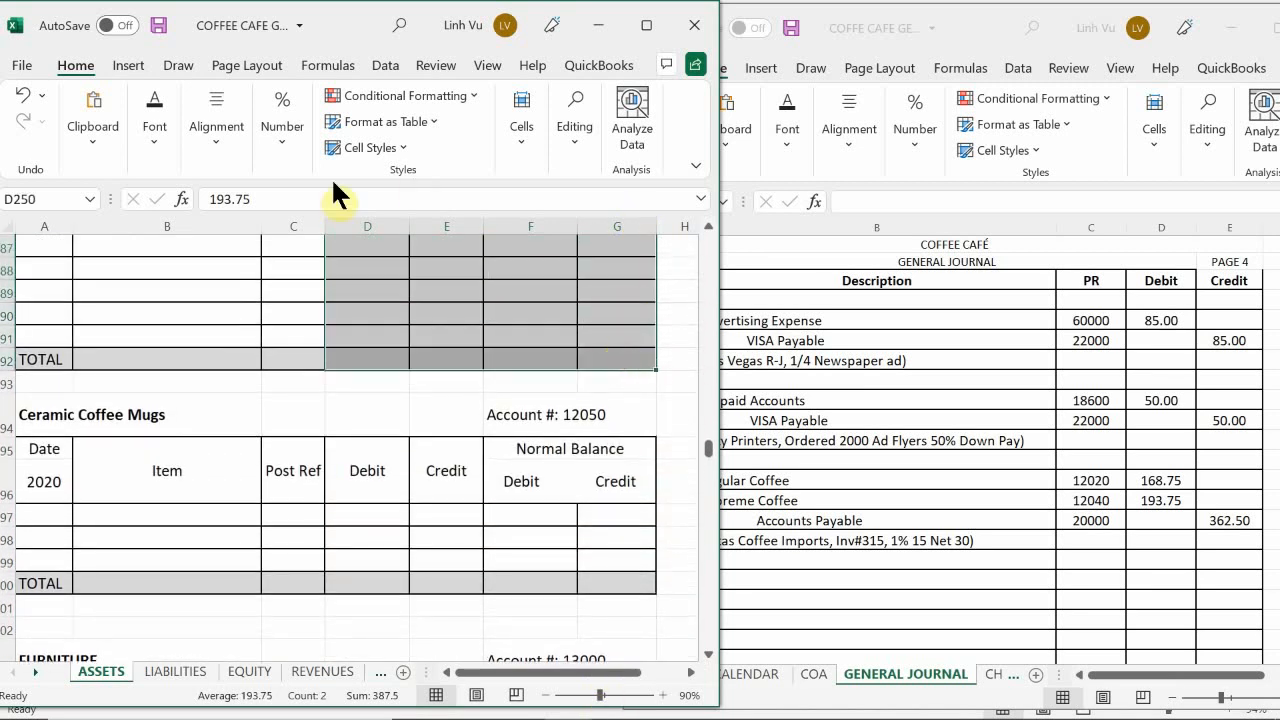
left_click(288, 140)
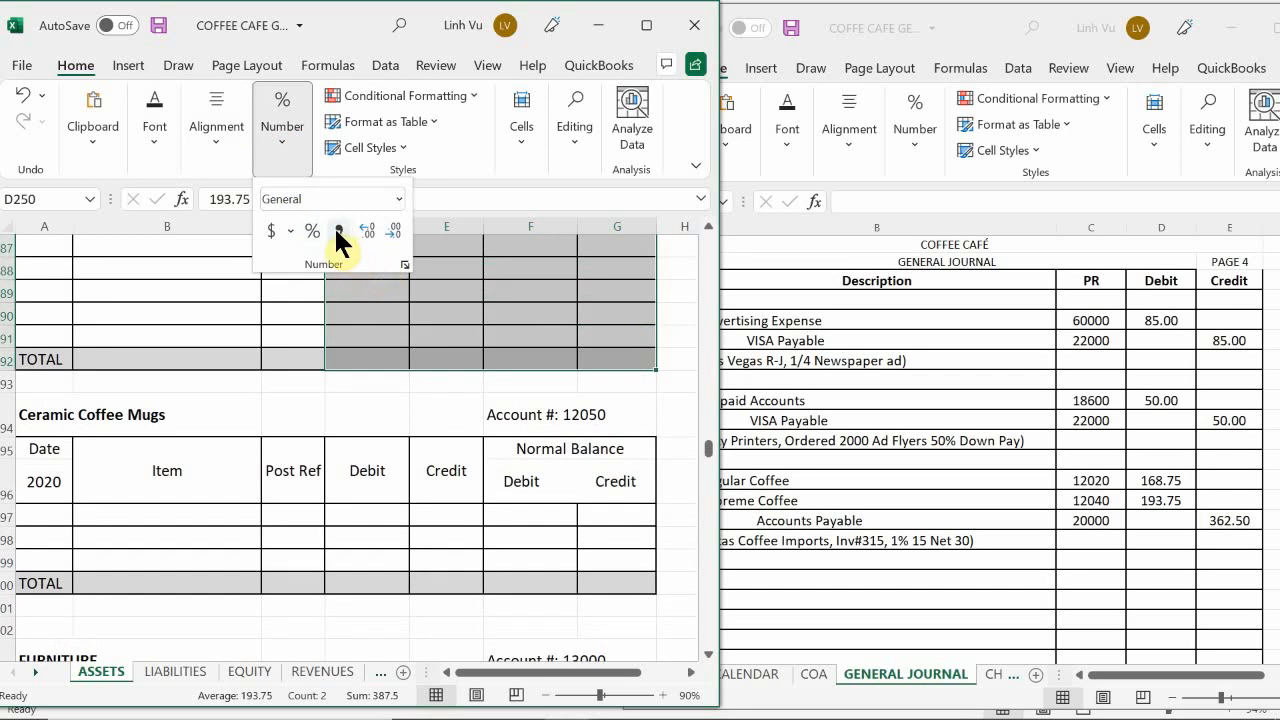
left_click(338, 231)
left_click(358, 489)
left_click(351, 543)
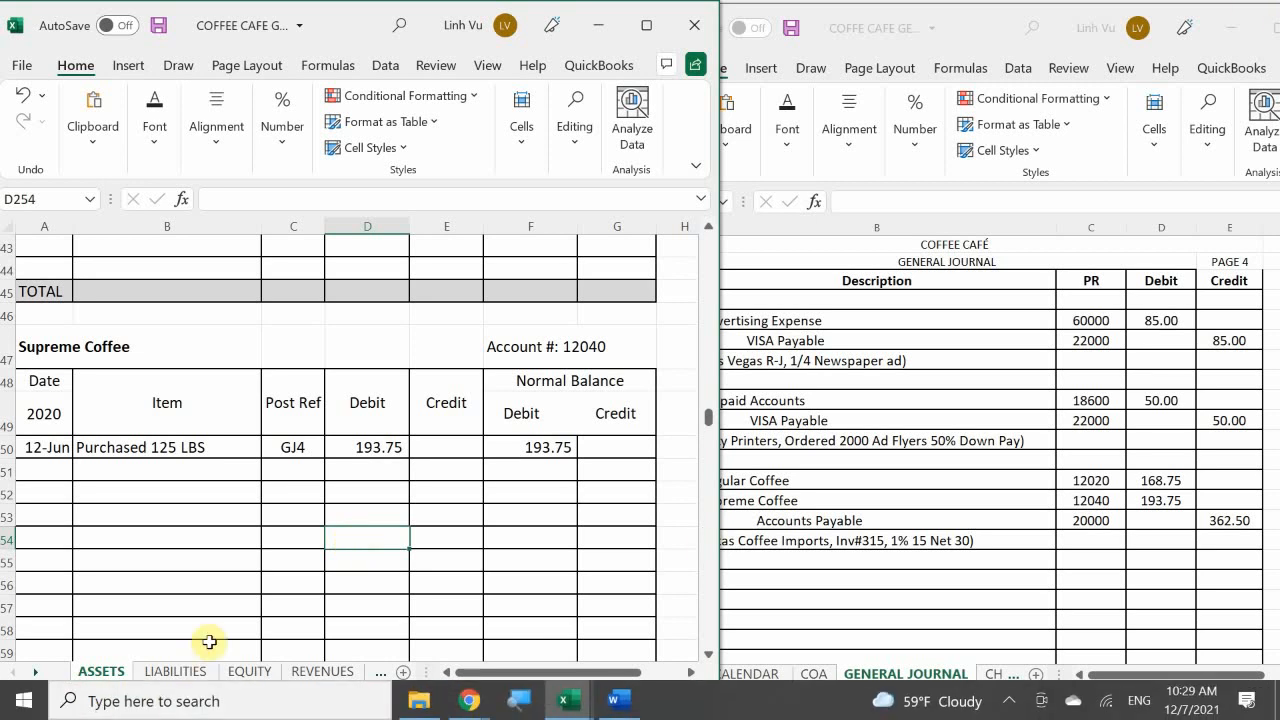
Step: Show the LIABILITIES sheet and date the next Accounts Payable line, A15, 6/12
left_click(189, 675)
scroll(171, 534, "up", 8)
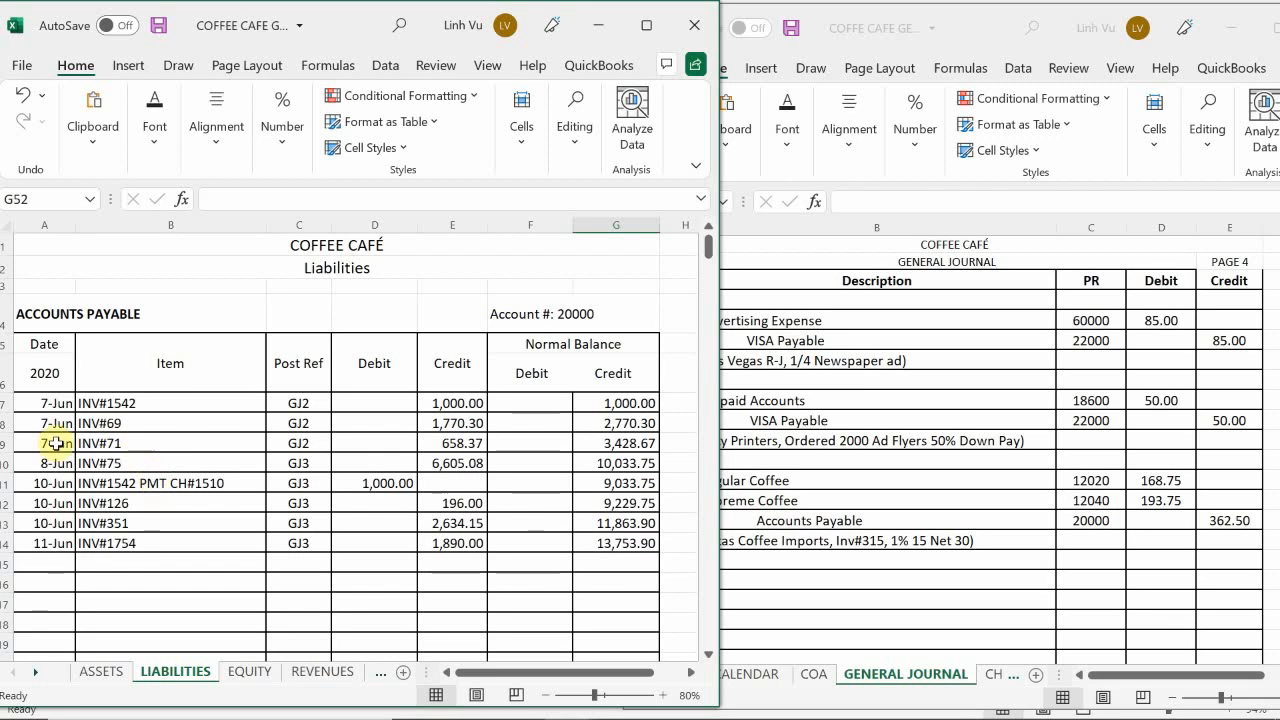
scroll(100, 481, "down", 1)
left_click(46, 503)
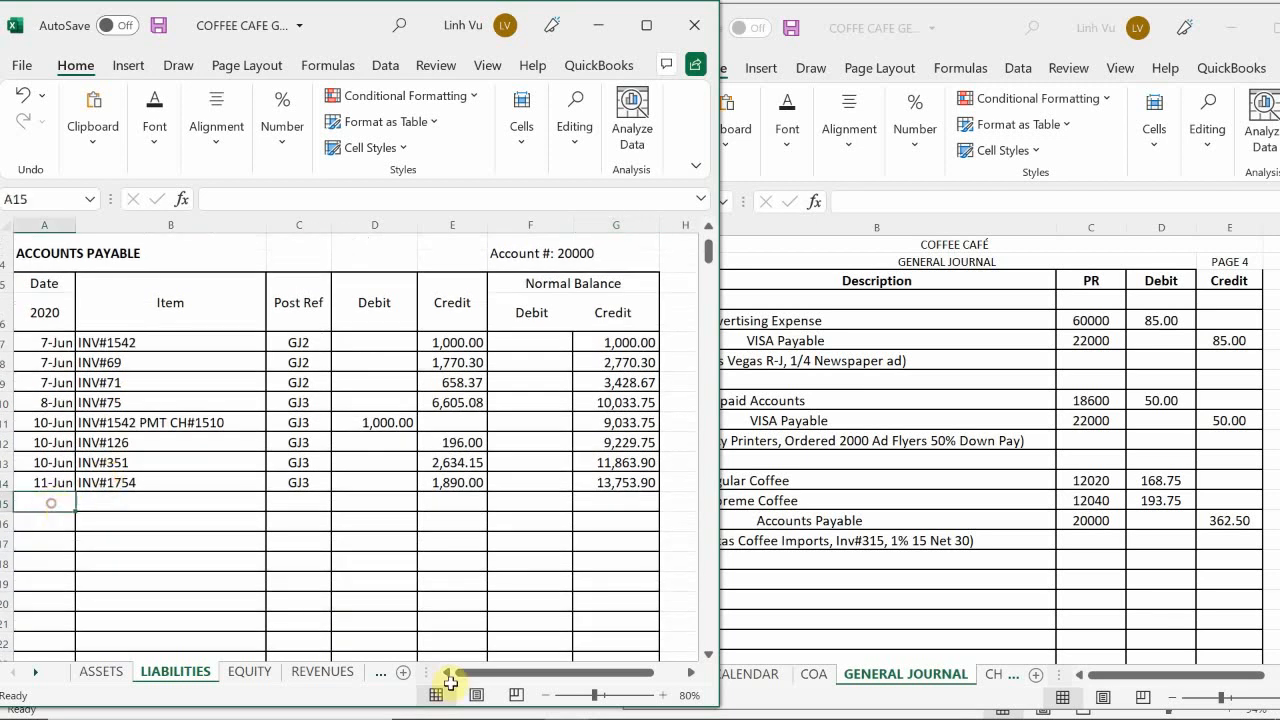
type("6/12")
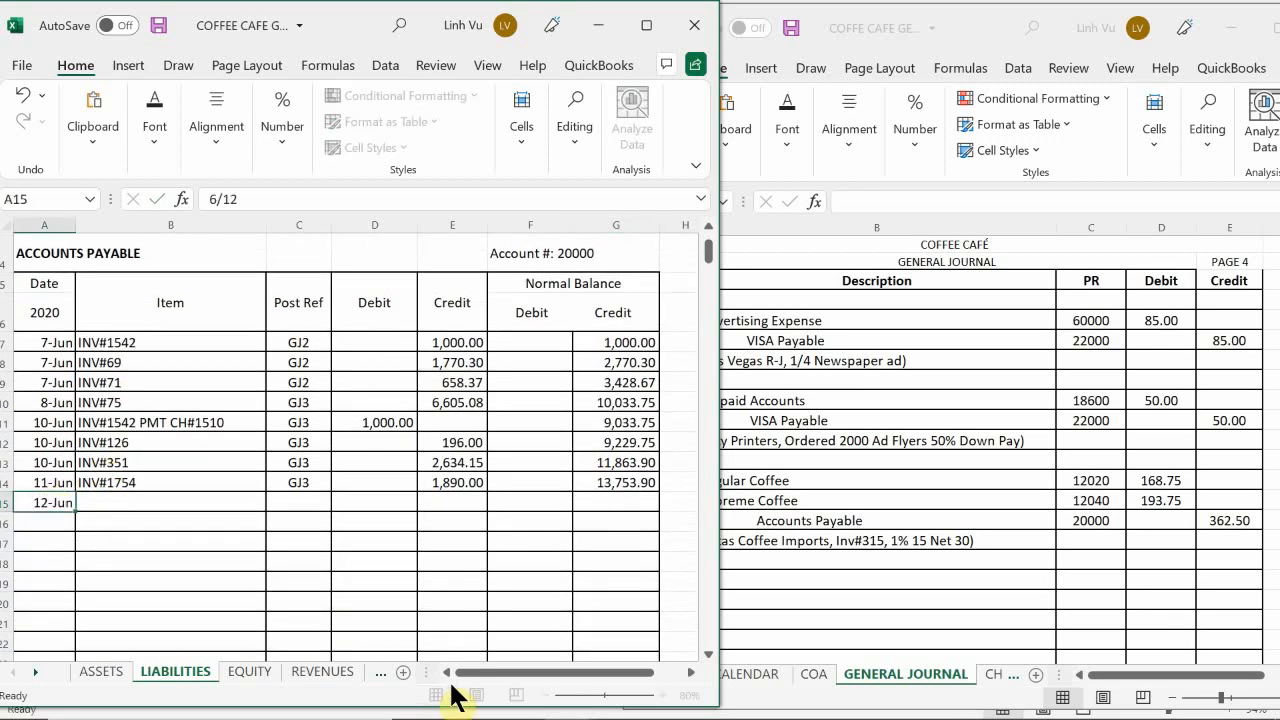
key("Return")
Step: Enter item INV#315 in B15 and post reference GJ4 in C15 for the 12-Jun Accounts Payable line
key("Up")
key("Right")
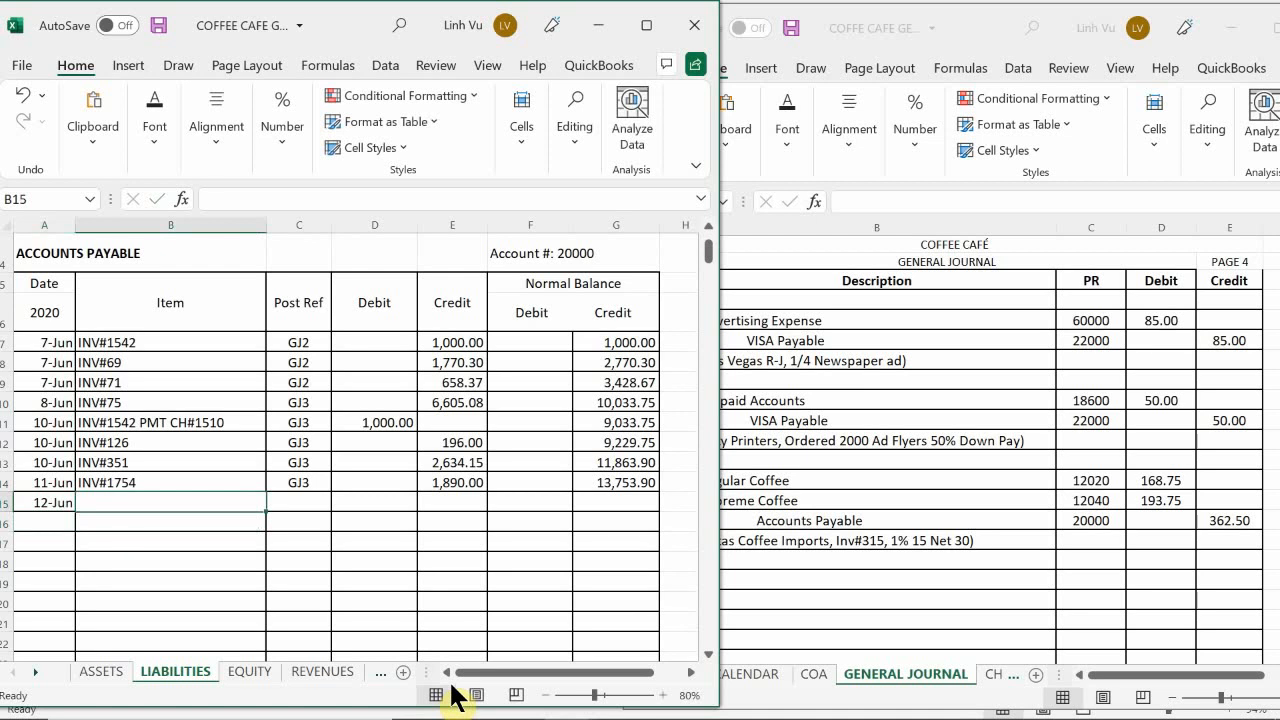
type("U")
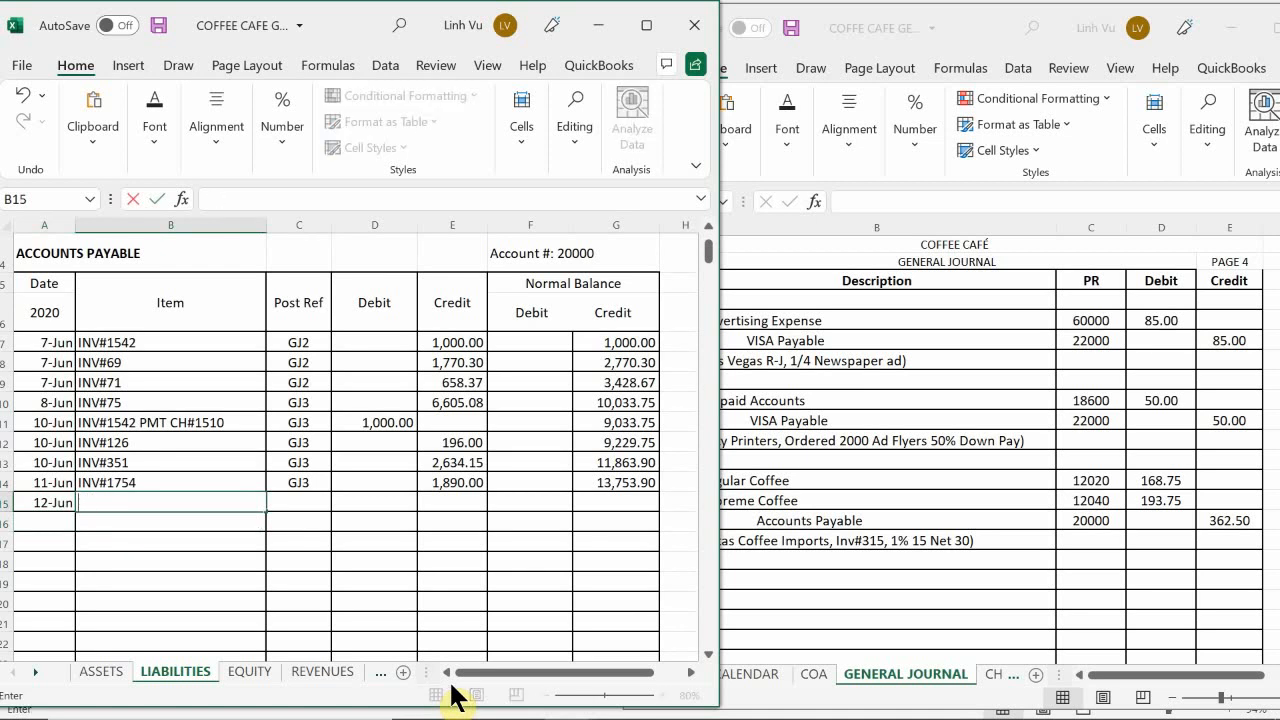
type("INV#315")
key("Return")
key("Right")
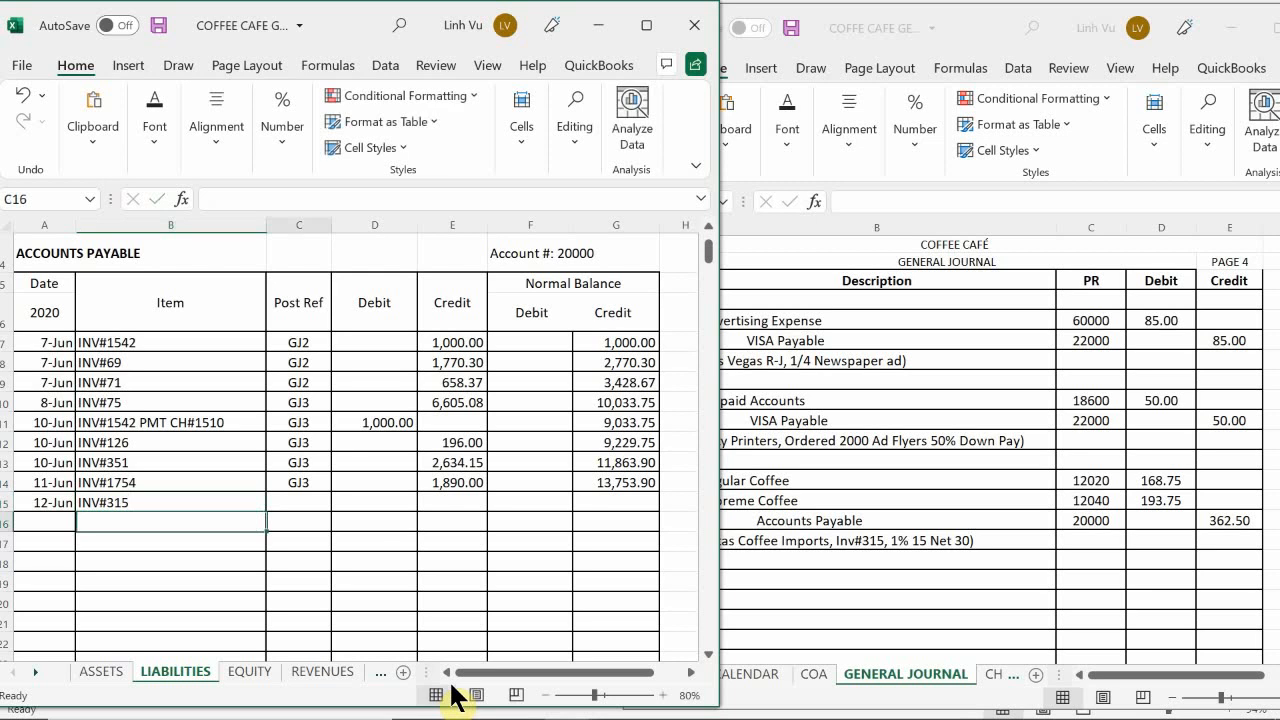
key("Up")
type("GJ4")
key("Return")
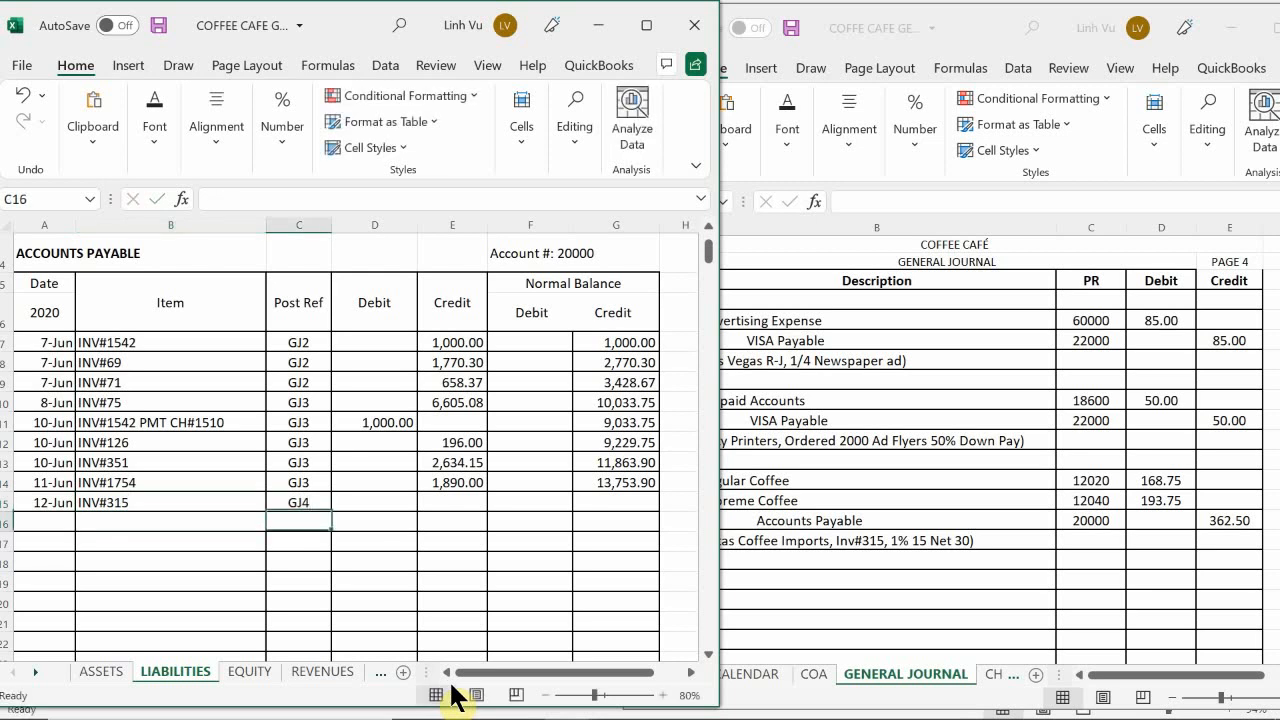
Step: Enter a credit of 362.50 in E15 and fill the running credit balance formula from G14 down to G15
key("Right")
key("Up")
key("Right")
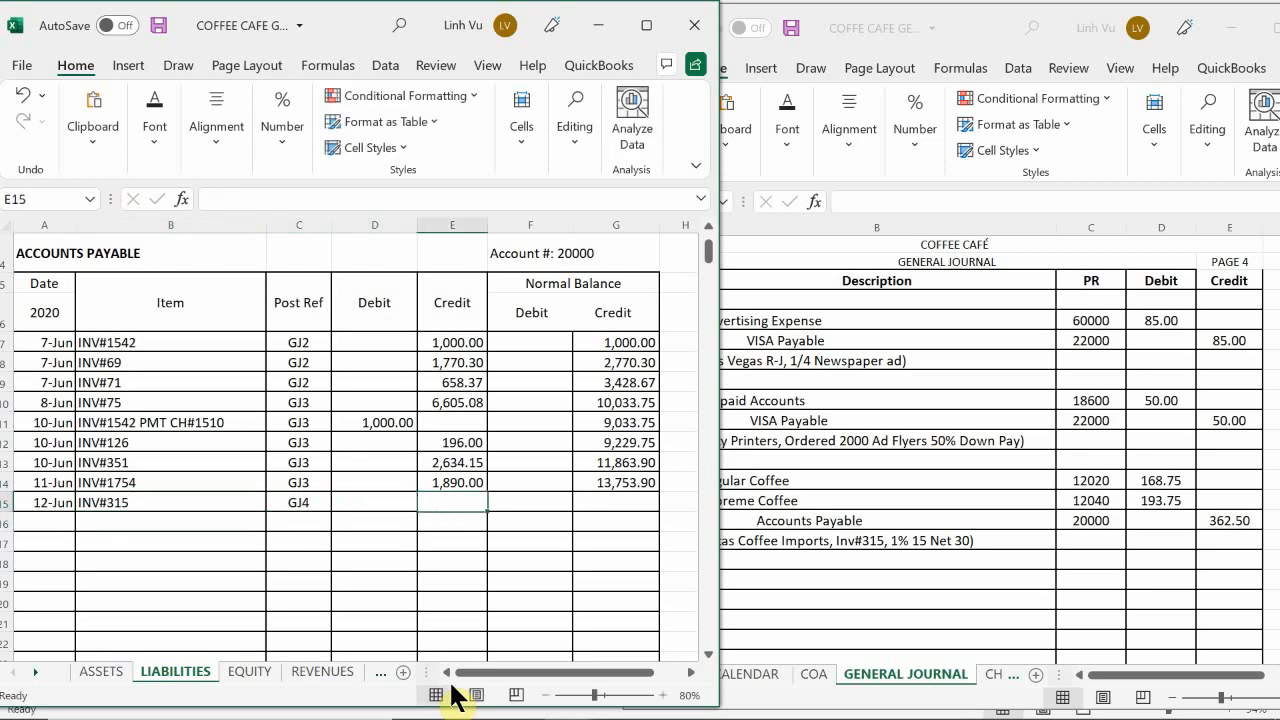
type("3")
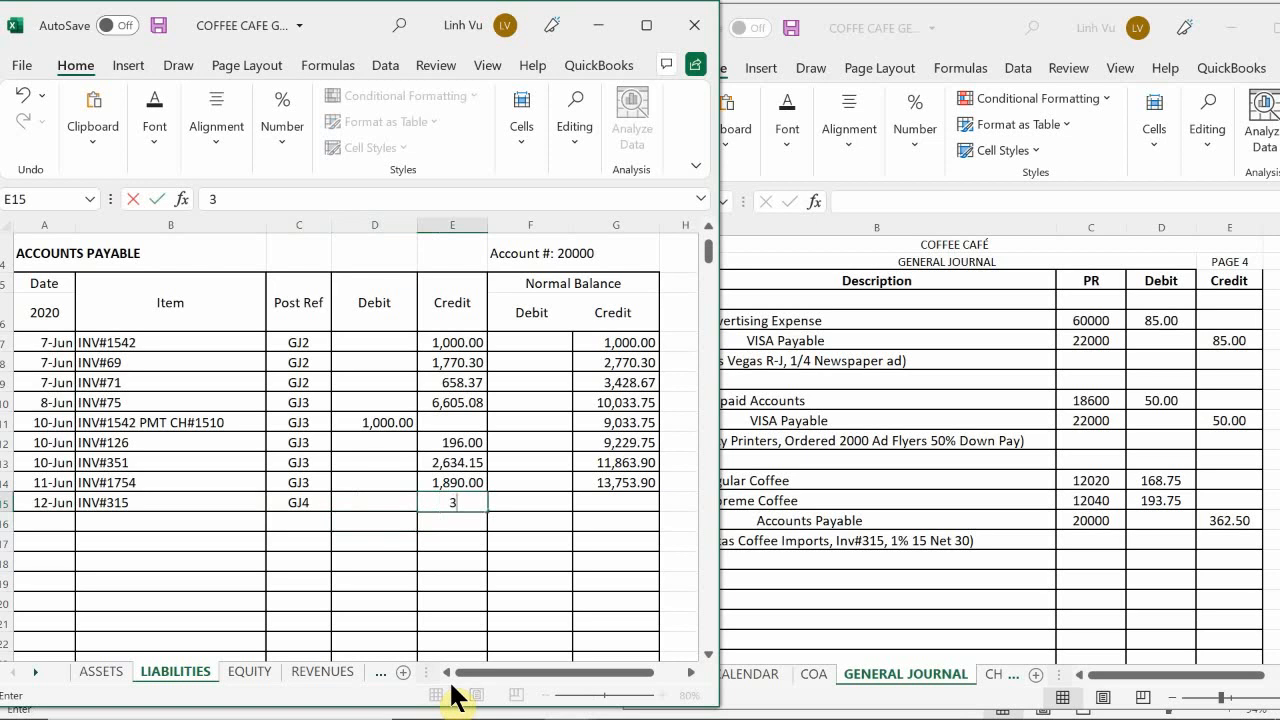
type("62.50")
key("Return")
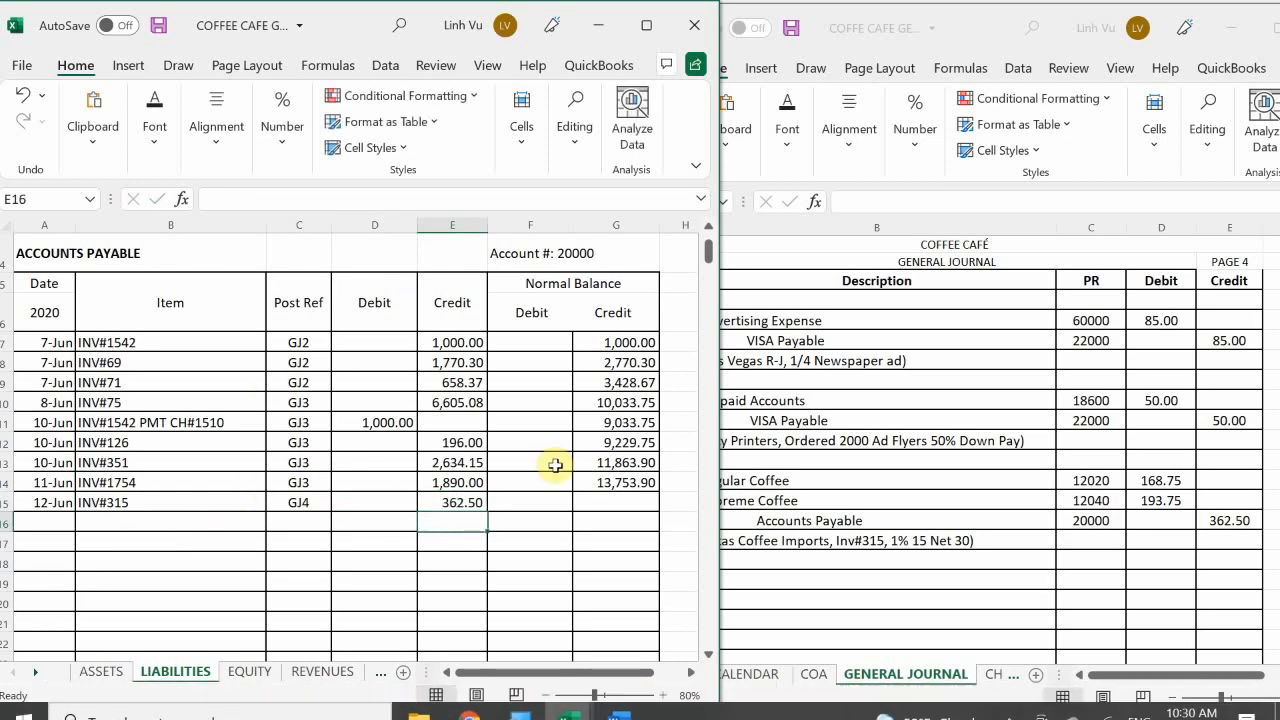
left_click(624, 481)
left_click_drag(658, 494, 656, 512)
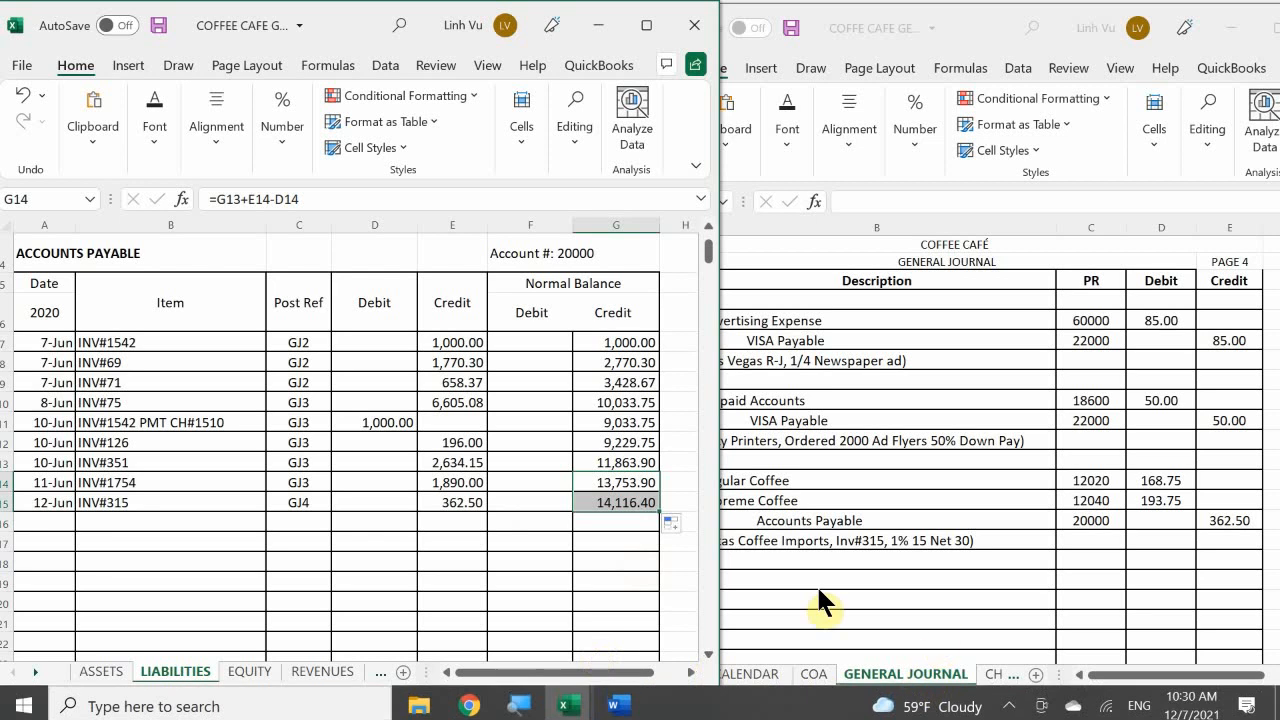
Step: Switch to the subsidiary ledger workbook and date the first Atlas Coffee Importers line, A25 on the VENDORS sheet, 6/12
left_click(575, 703)
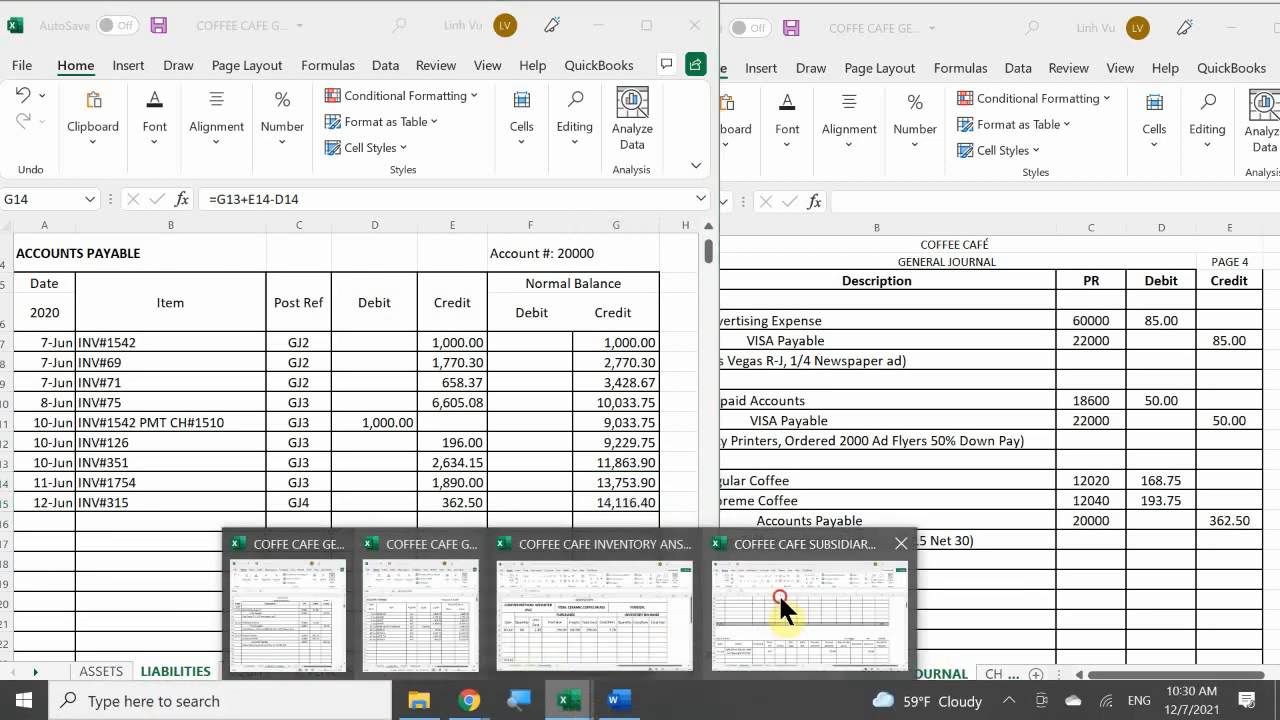
left_click(779, 600)
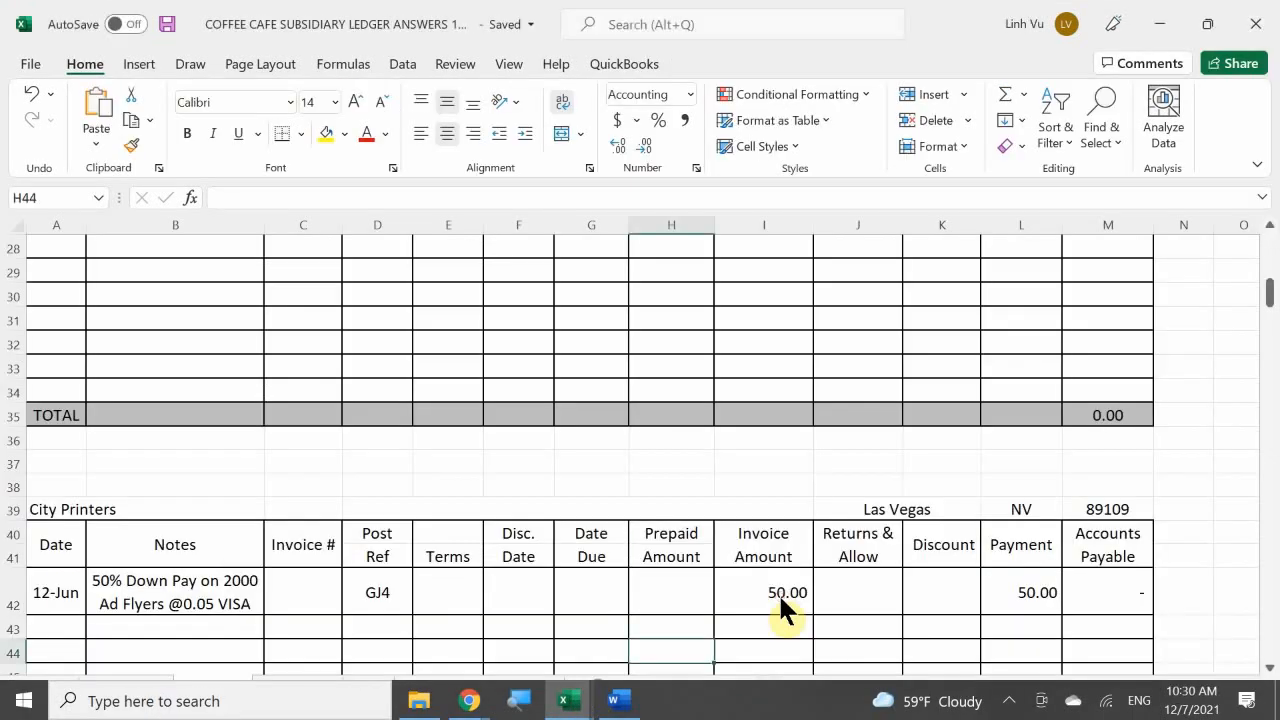
left_click(108, 594)
scroll(108, 594, "up", 9)
scroll(105, 583, "down", 4)
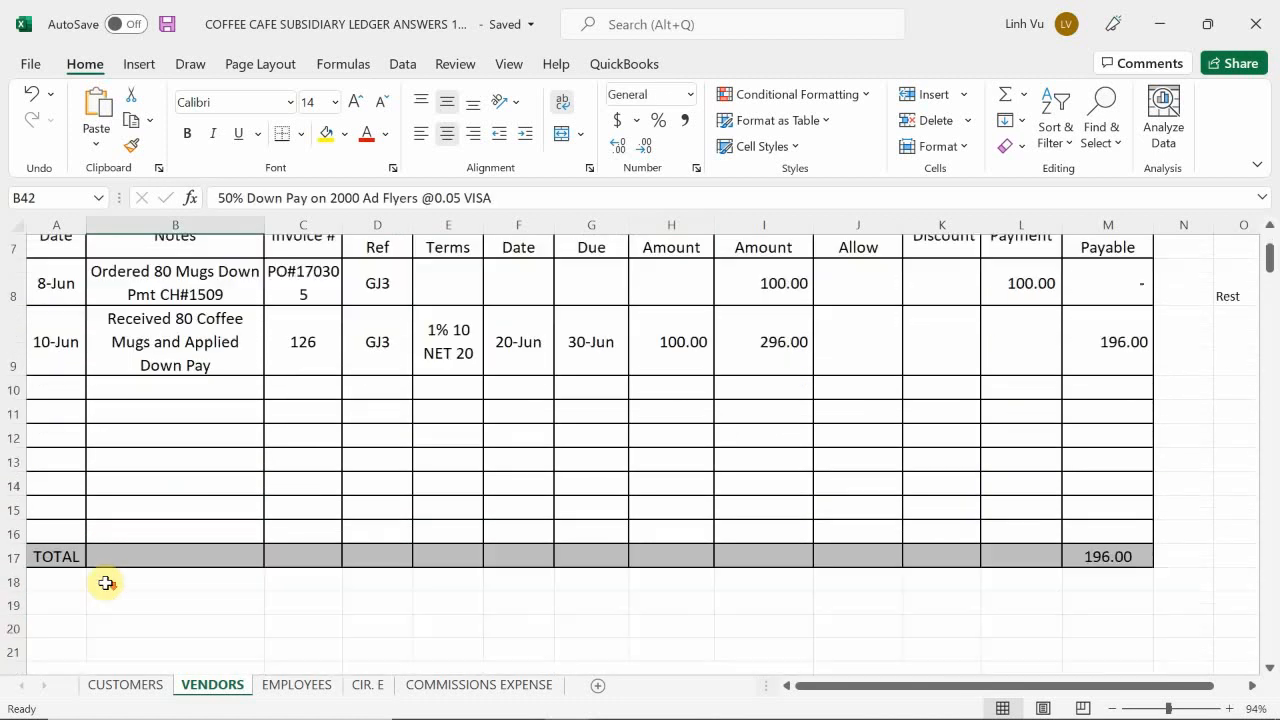
left_click(59, 556)
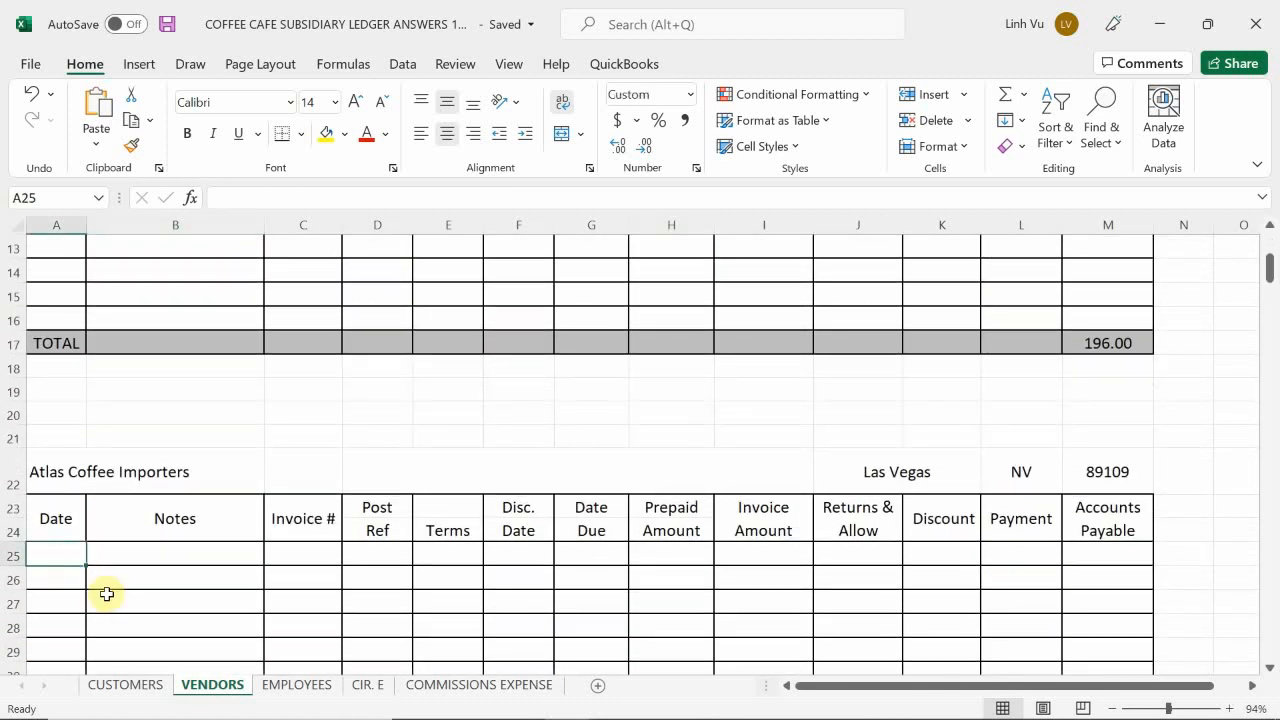
type("6/")
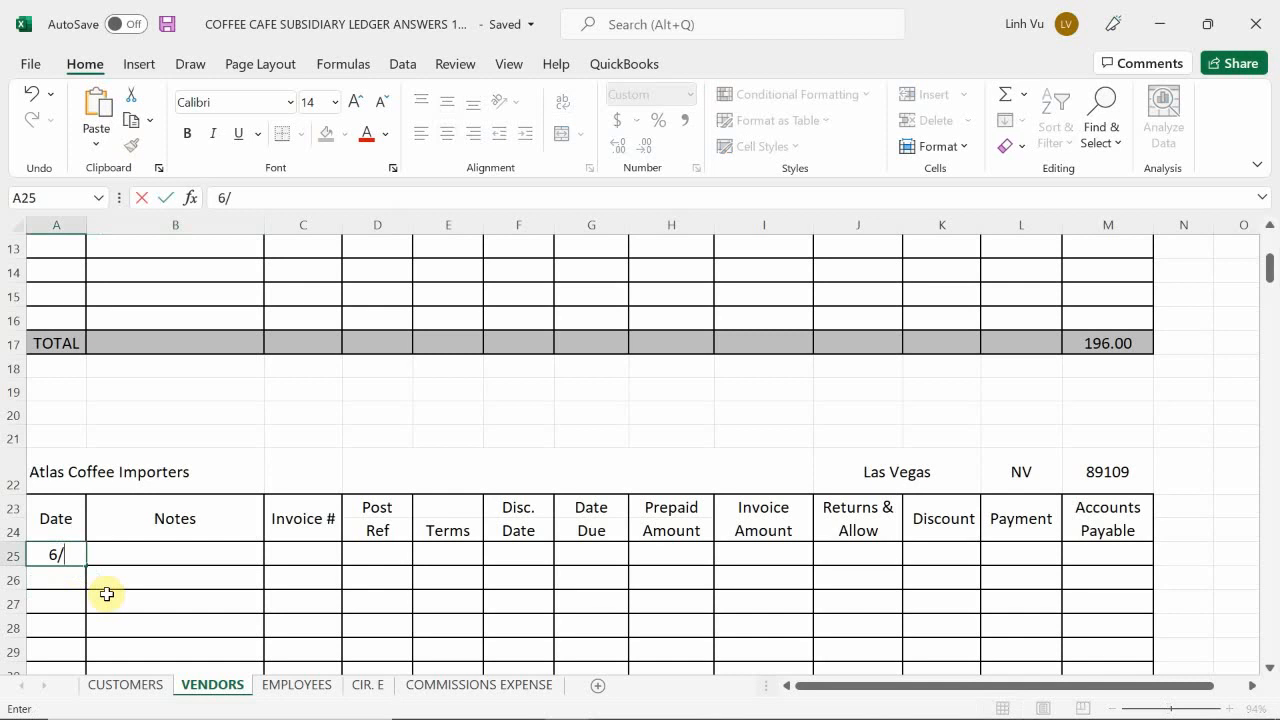
type("12")
key("Return")
Step: Enter the note "Purchased 125 LBS Regular Coffee and 125 LBS Supreme Coffee" in B25 of the Atlas Coffee Importers ledger
key("Right")
key("Up")
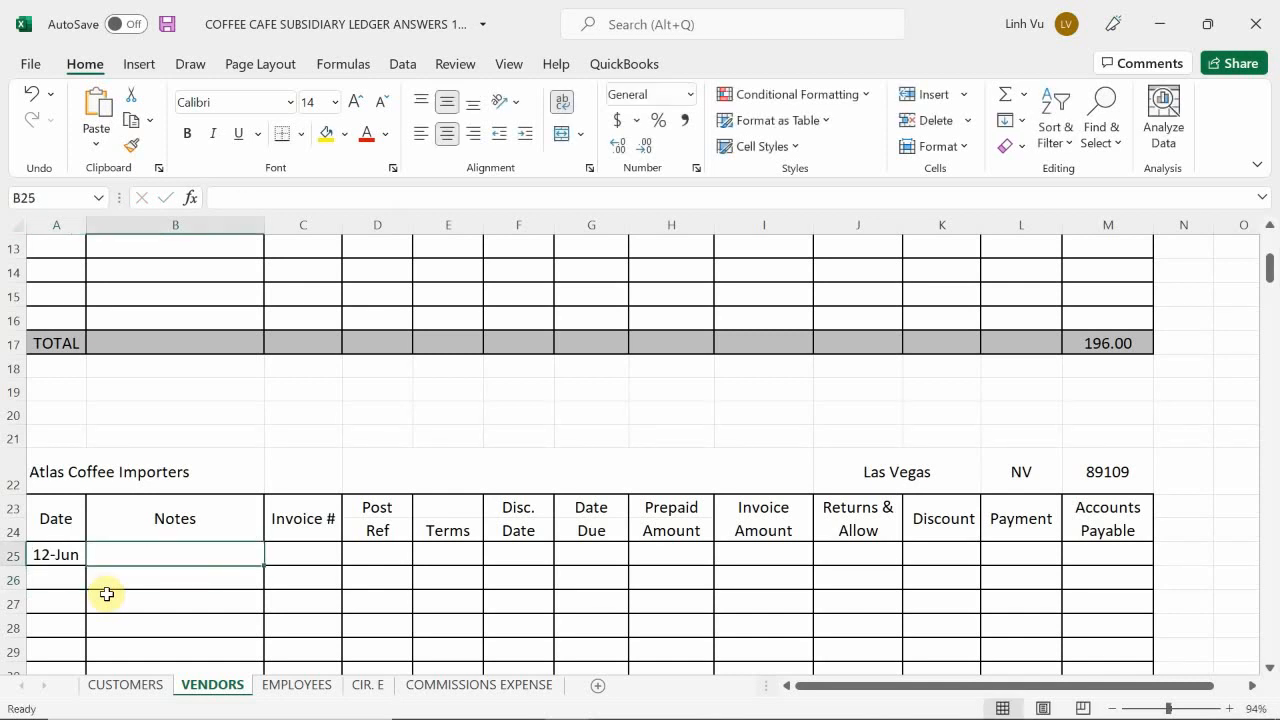
type("Purc")
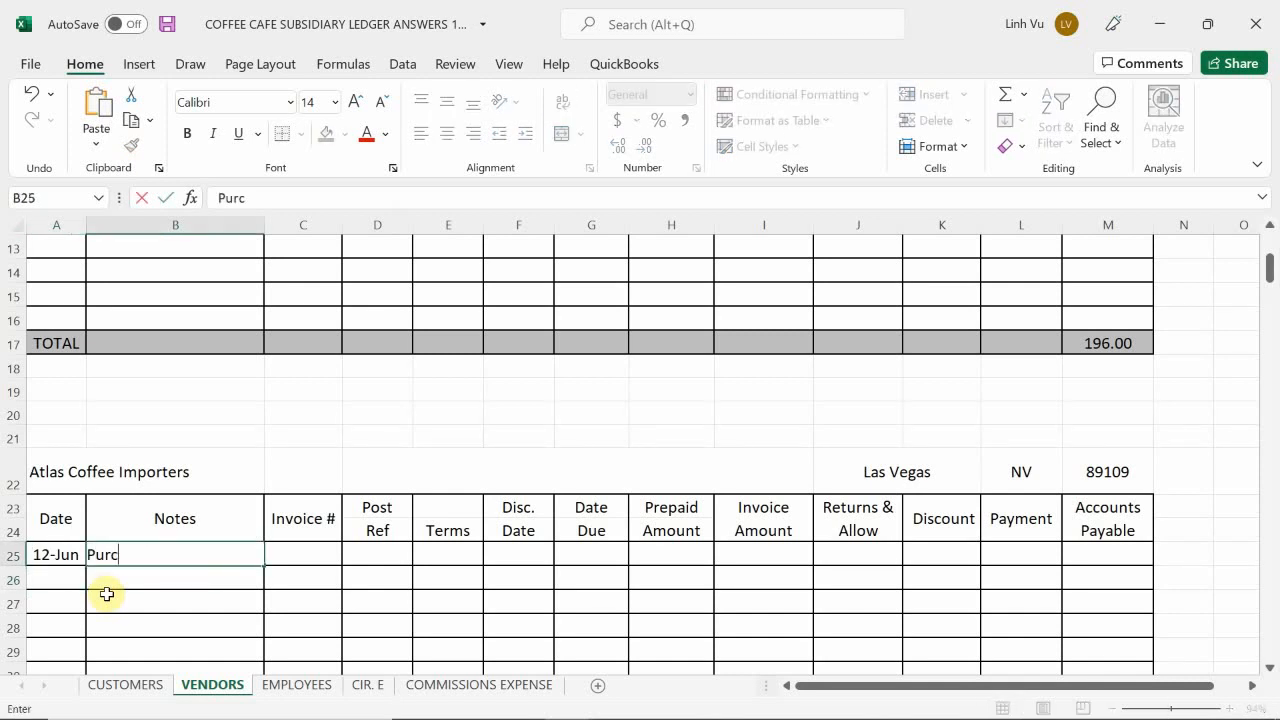
type("hased 125")
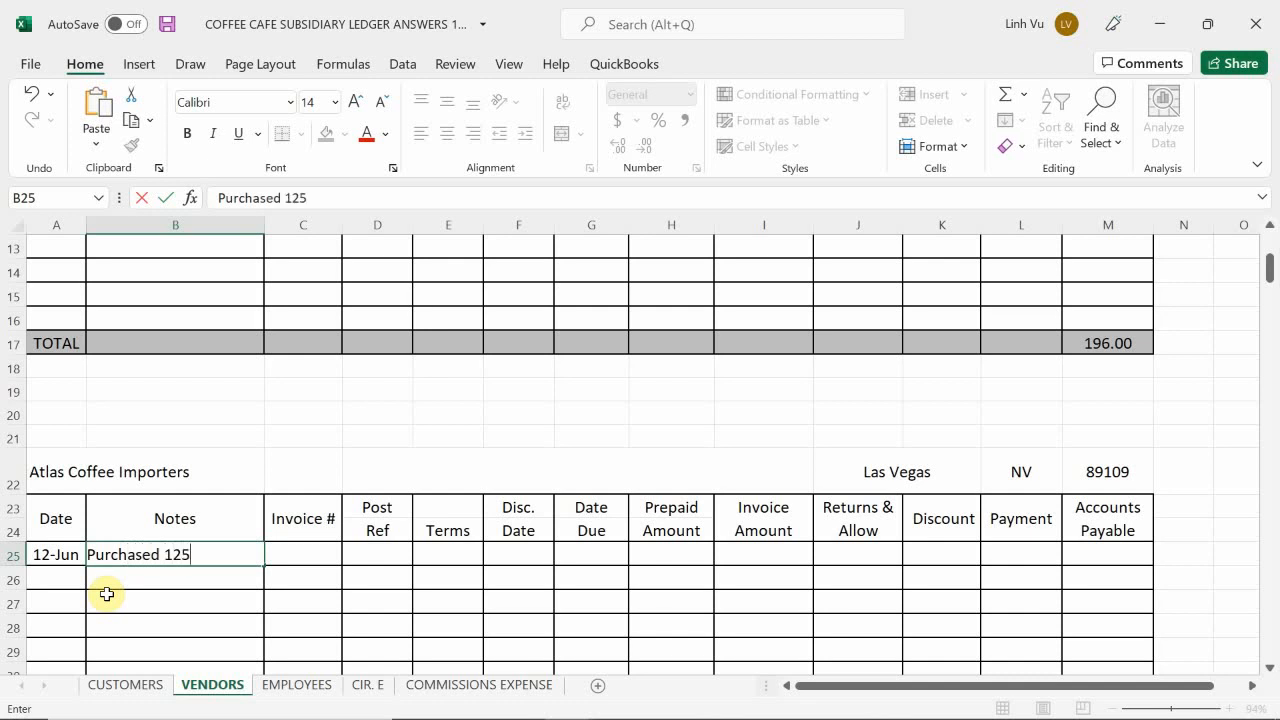
type(" KB")
key("BackSpace")
key("BackSpace")
type("LV")
key("BackSpace")
type("BS Regular ")
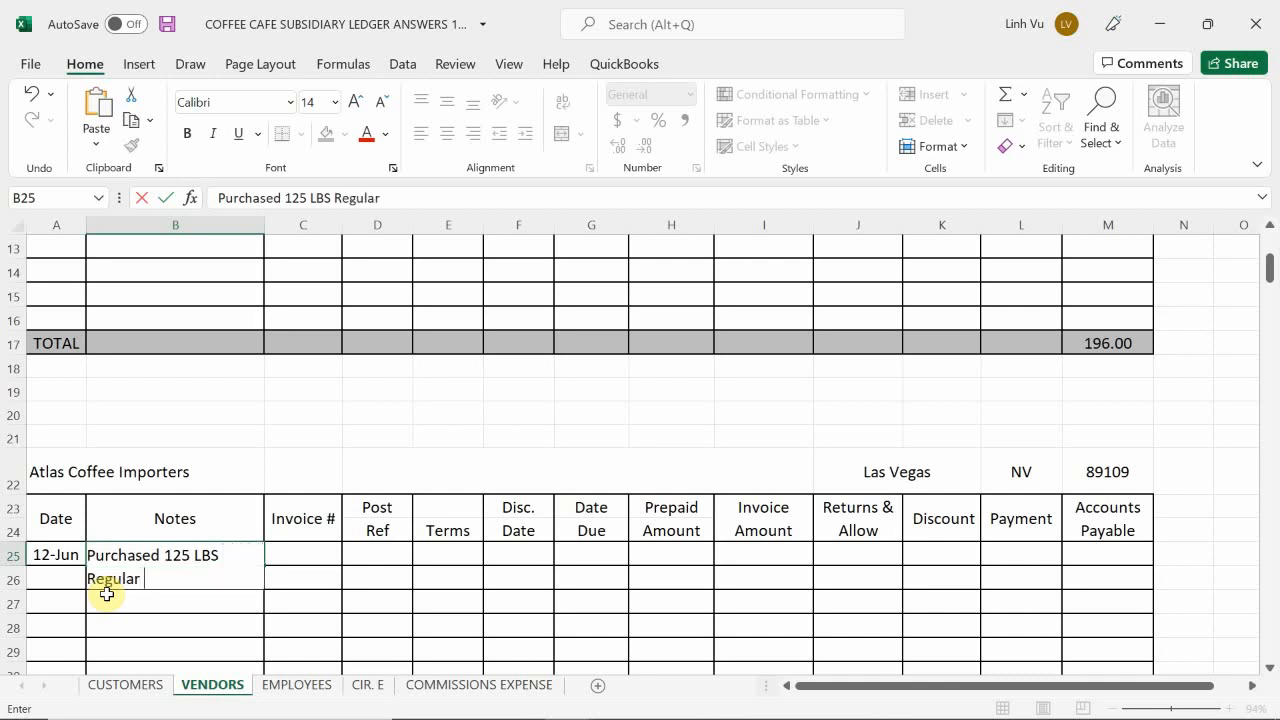
type("Coffee and 125")
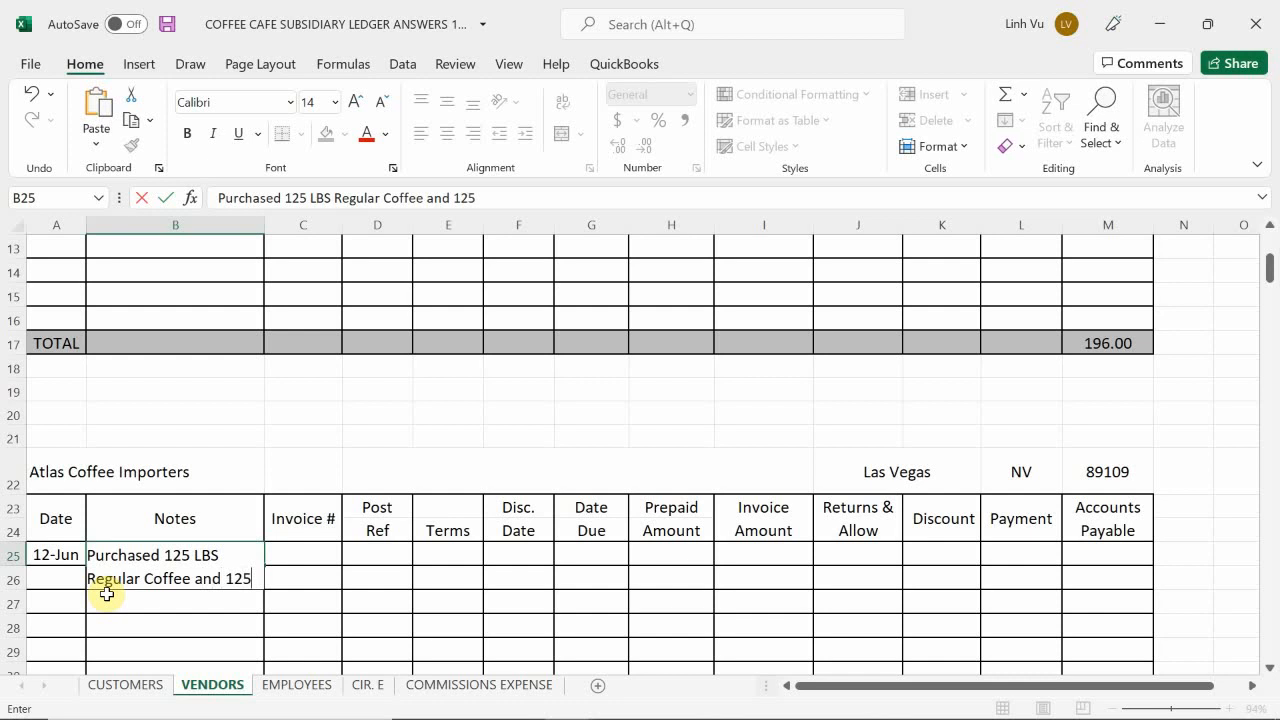
type("LB")
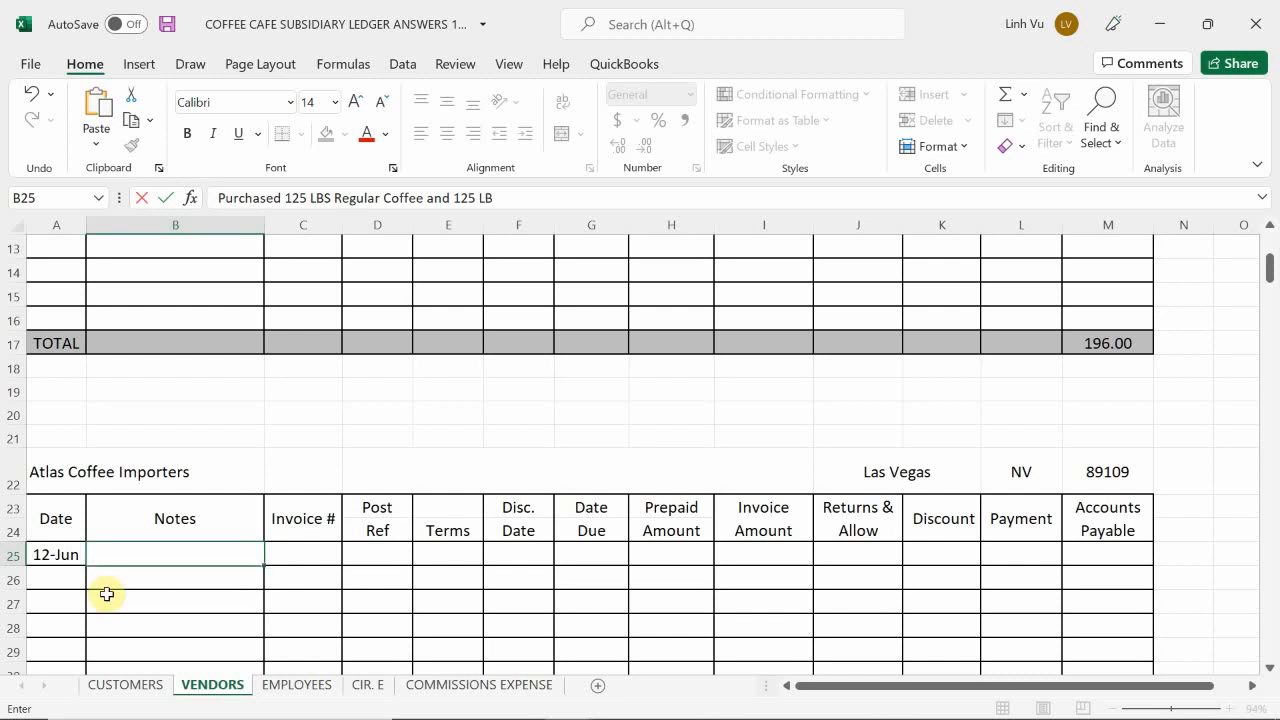
key("BackSpace")
key("BackSpace")
type("LB")
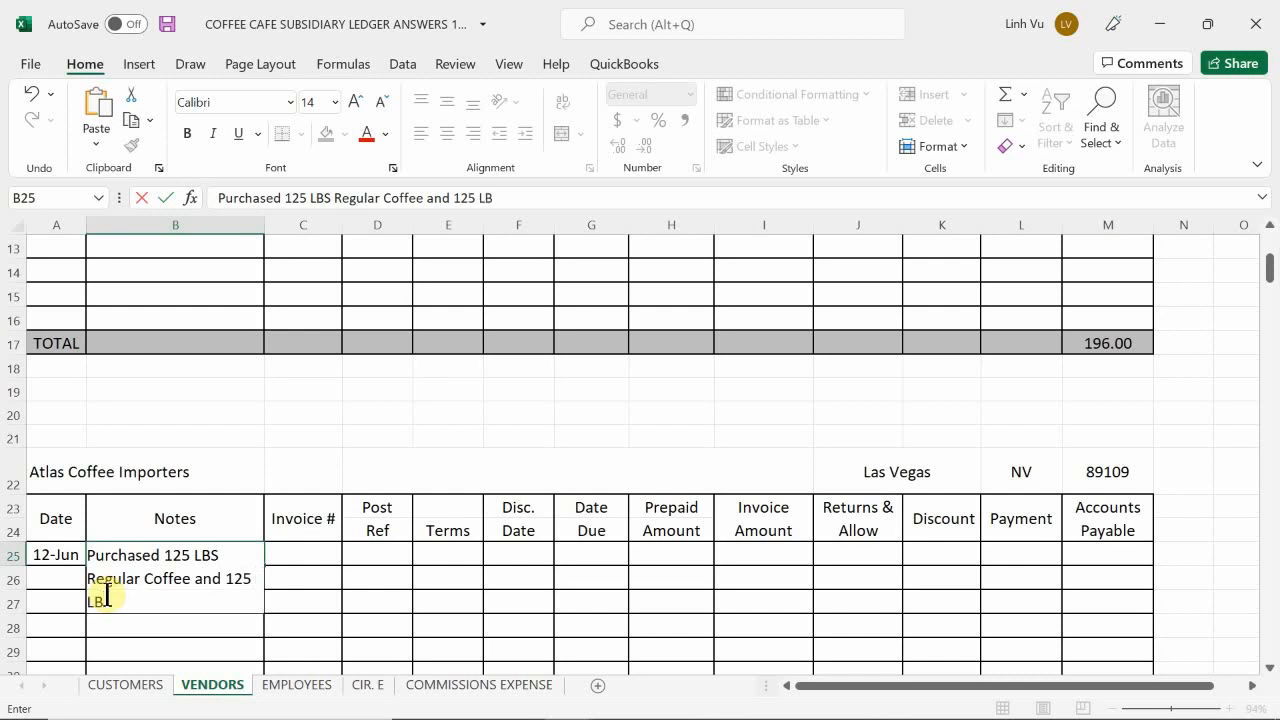
type("D S")
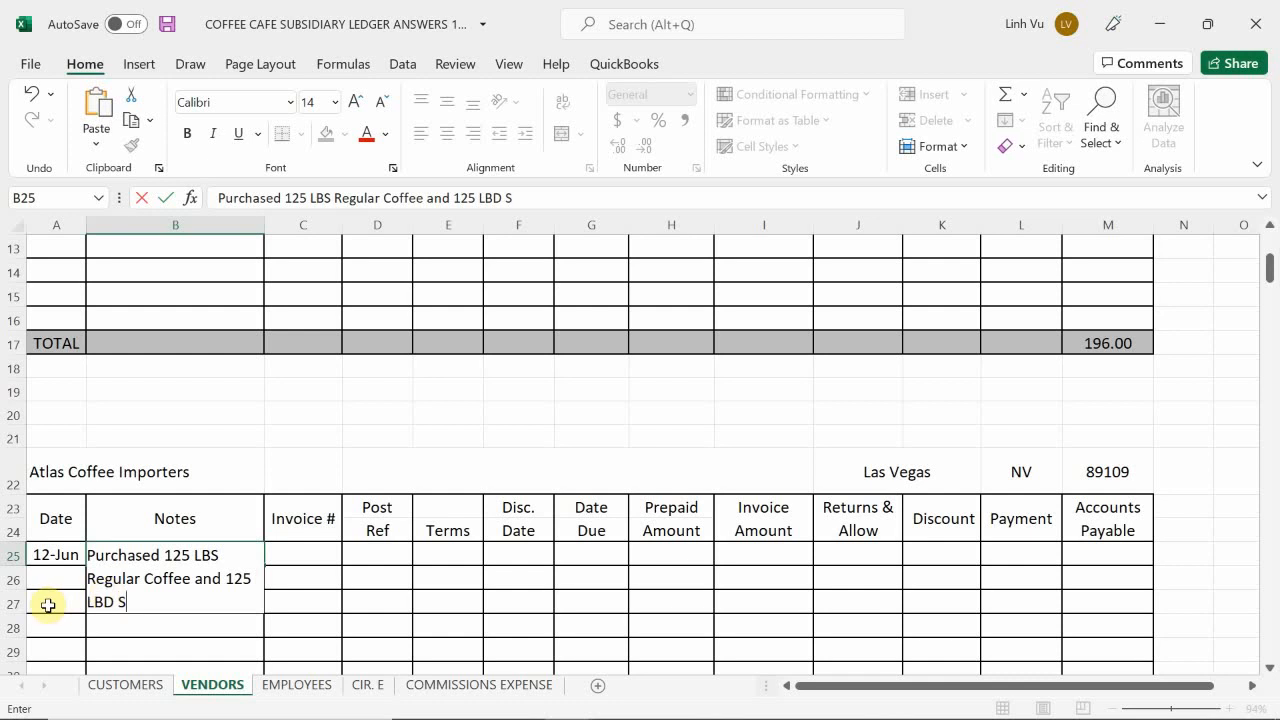
key("BackSpace")
key("BackSpace")
key("BackSpace")
type("S Sy")
key("BackSpace")
type("upreme C")
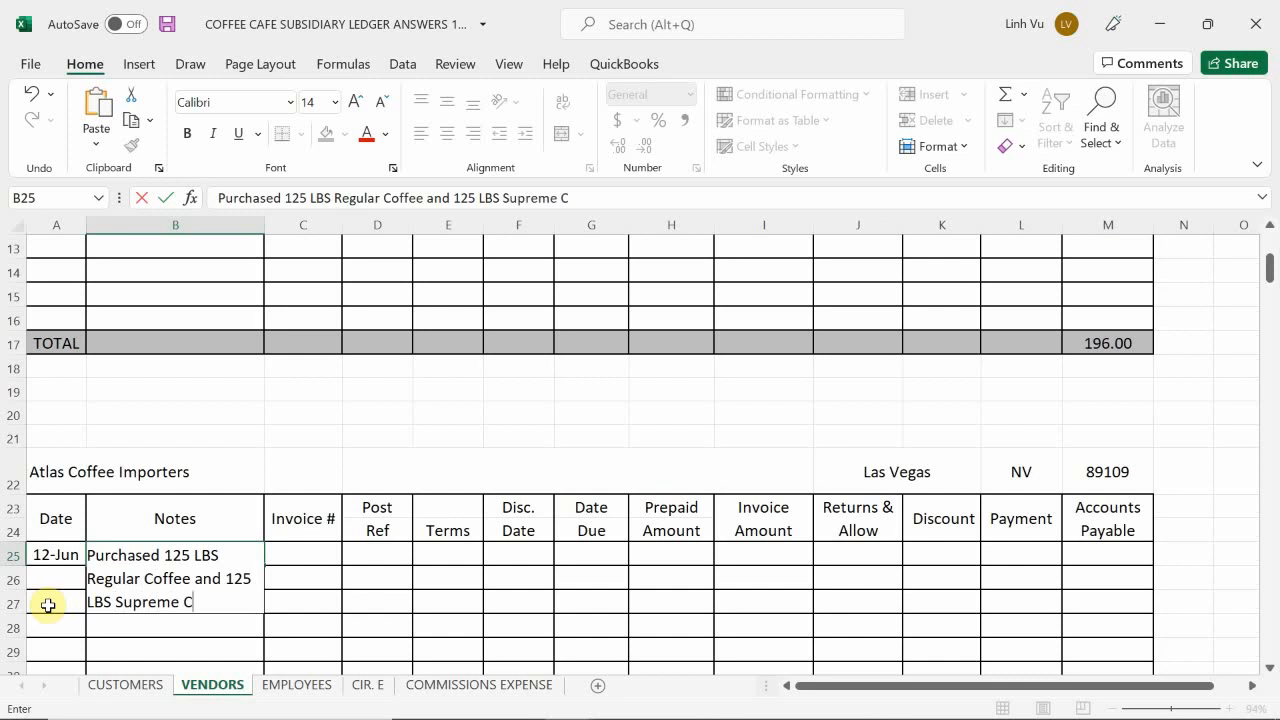
type("offee")
key("Return")
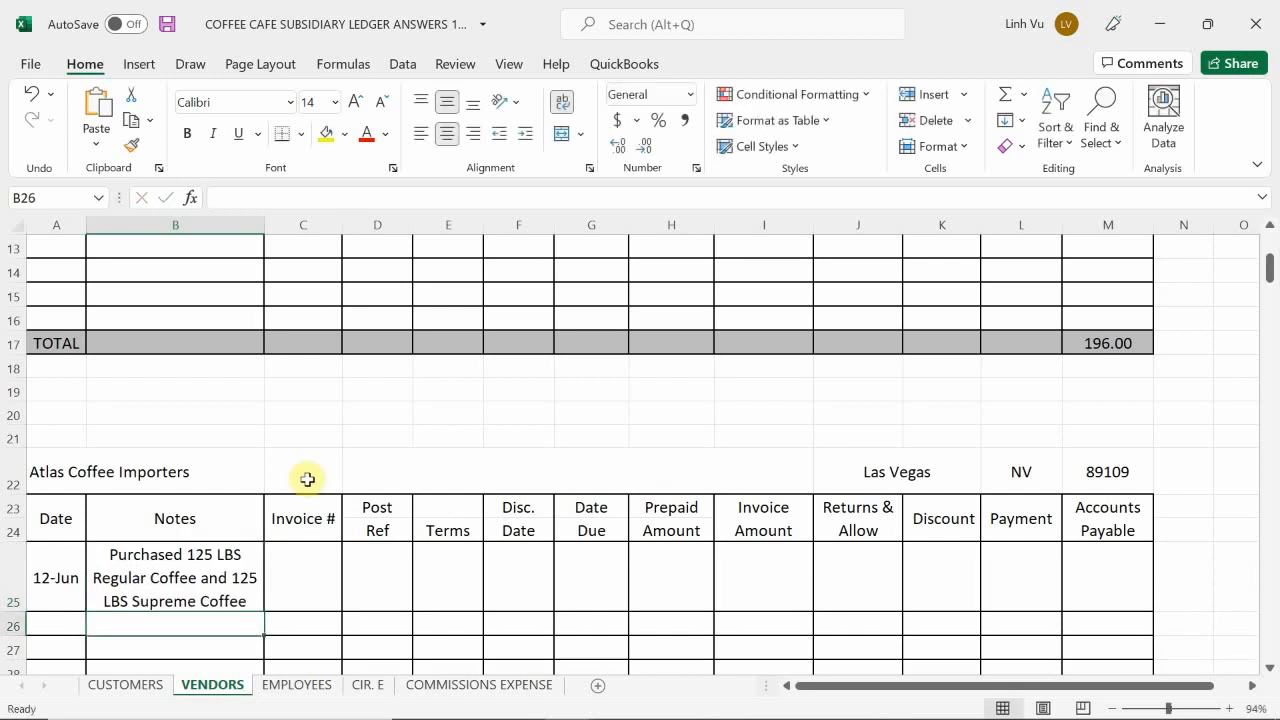
Step: Enter invoice number 315 in C25 and post reference GJ4 in D25 for the Atlas Coffee Importers purchase
key("Right")
key("Up")
type("315")
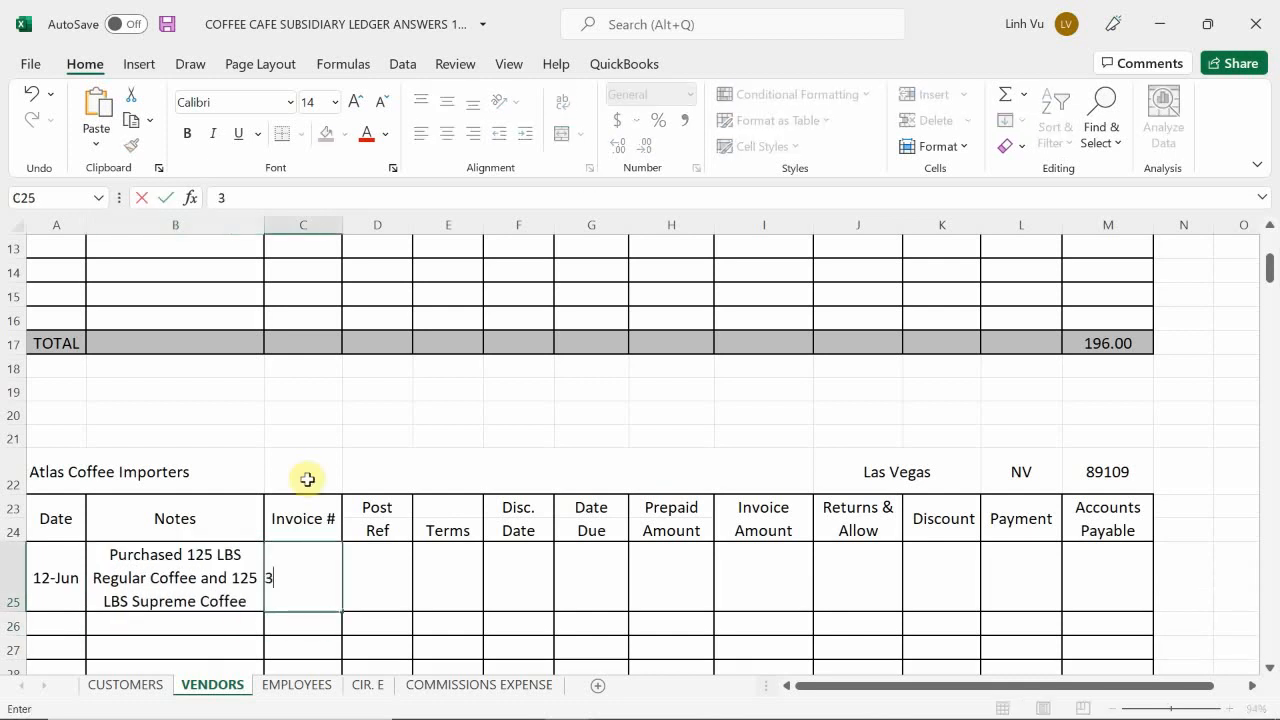
key("Return")
key("Up")
key("Right")
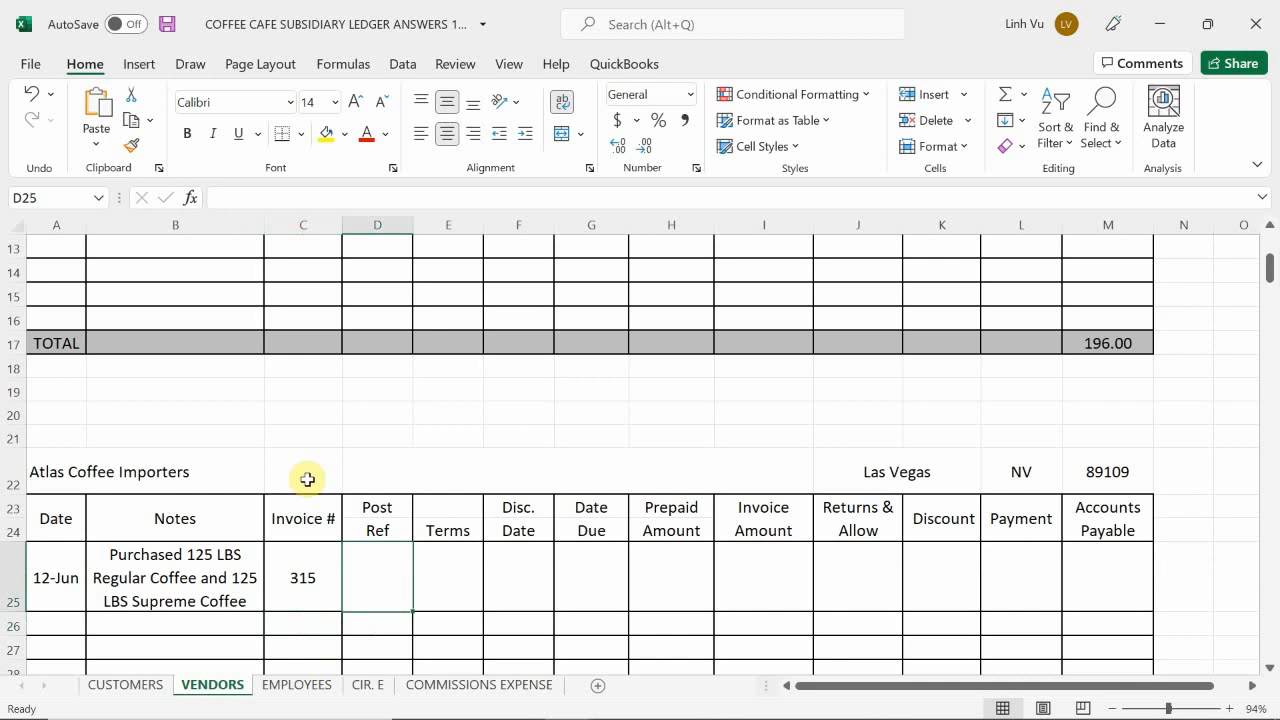
type("GJ4")
key("Tab")
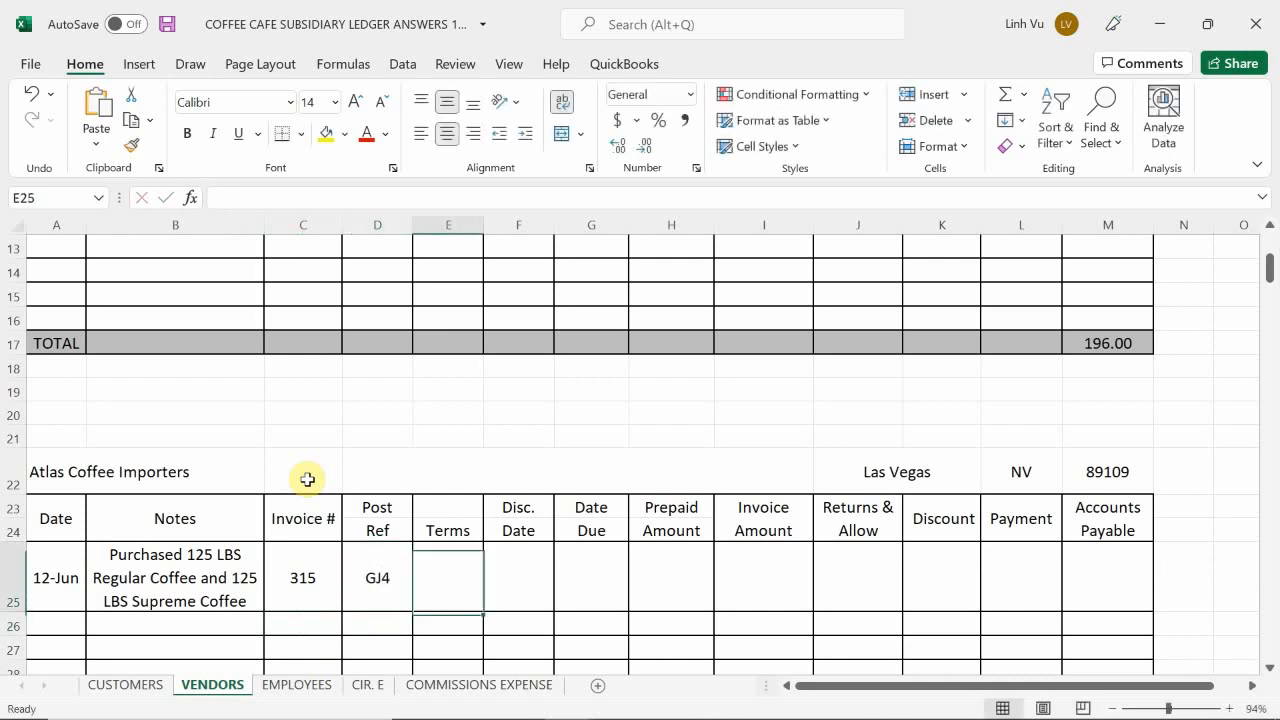
Step: Enter the payment terms 1% 15 NET 30 in E25 of the Atlas Coffee Importers ledger
type("1% 15")
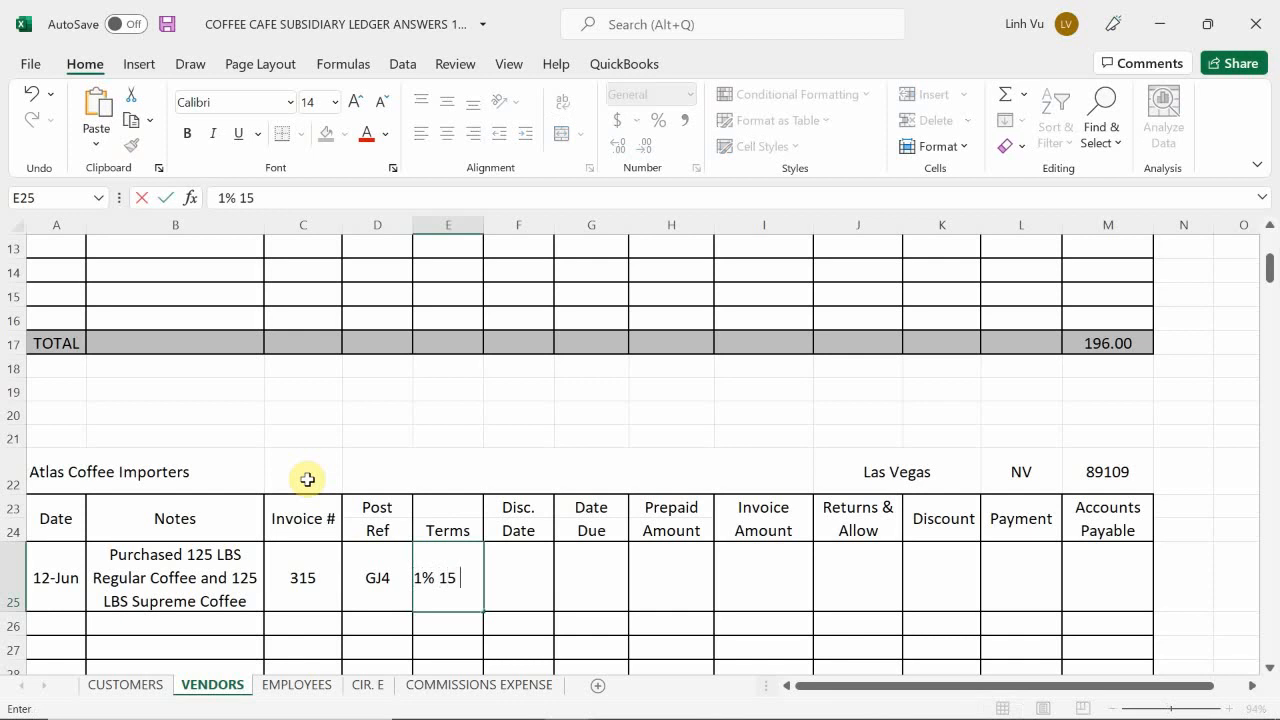
type(" Net")
key("BackSpace")
key("BackSpace")
type("ET")
key("Page_Down")
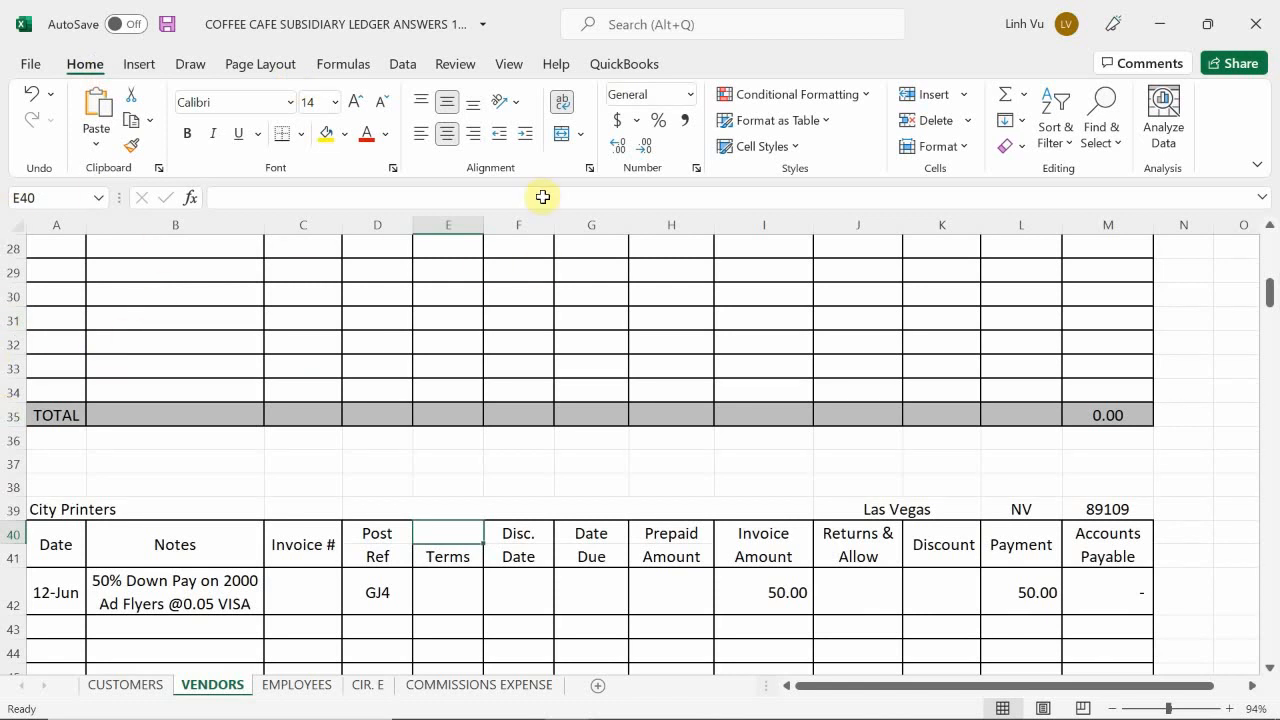
left_click(166, 600)
scroll(163, 600, "up", 9)
scroll(200, 585, "down", 1)
scroll(250, 578, "down", 5)
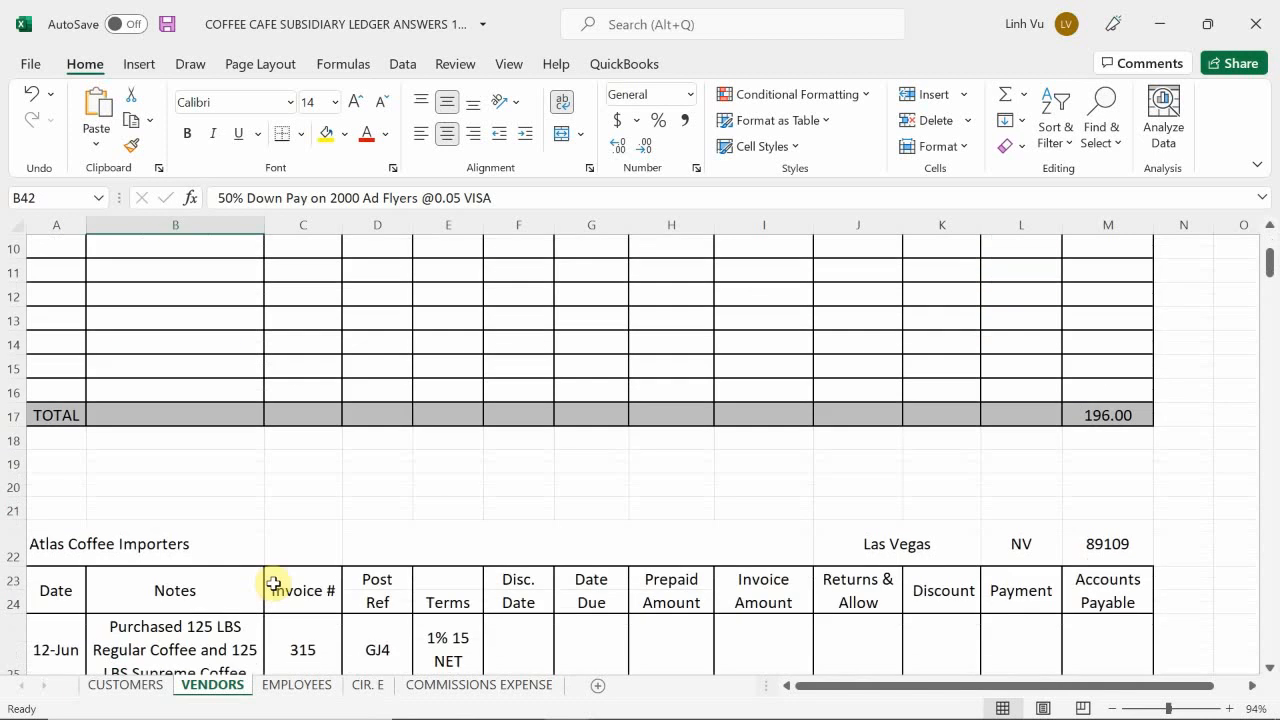
double_click(465, 521)
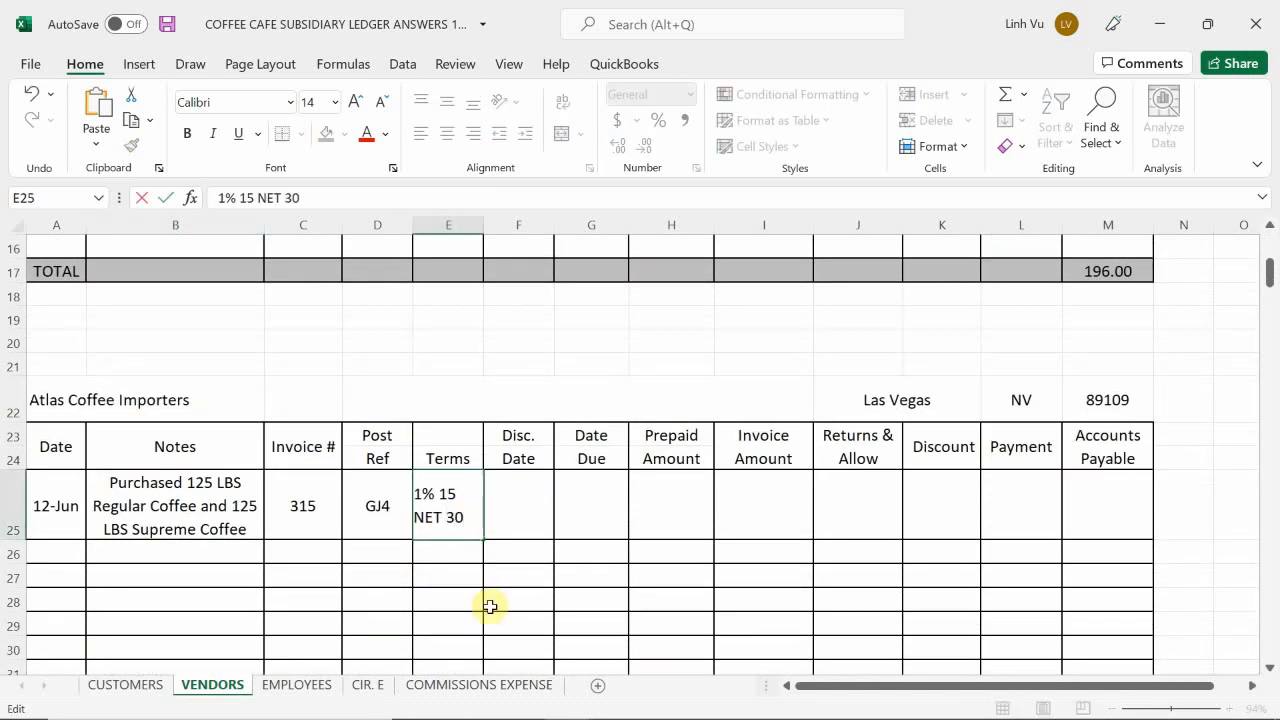
type("30")
Step: Calculate the discount date in F25 with the formula =A25+15
key("Tab")
type("=")
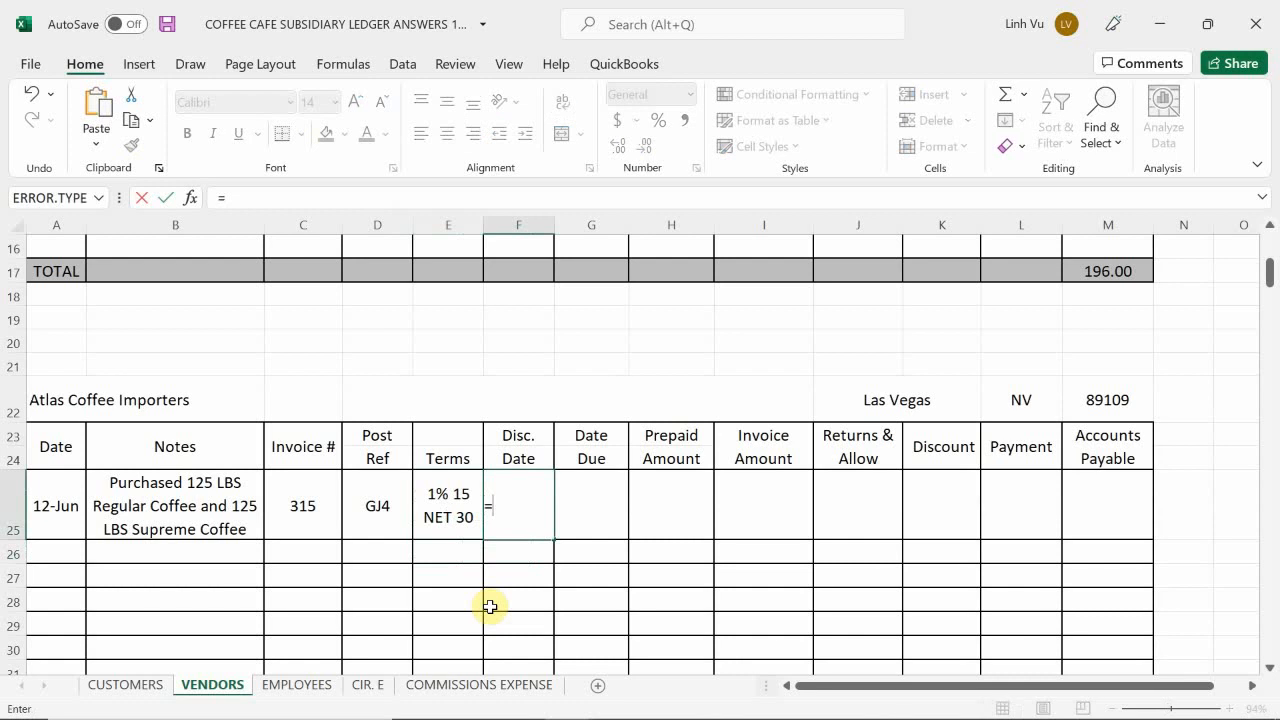
key("Left")
key("Left")
key("Left")
key("Left")
key("Left")
type("+")
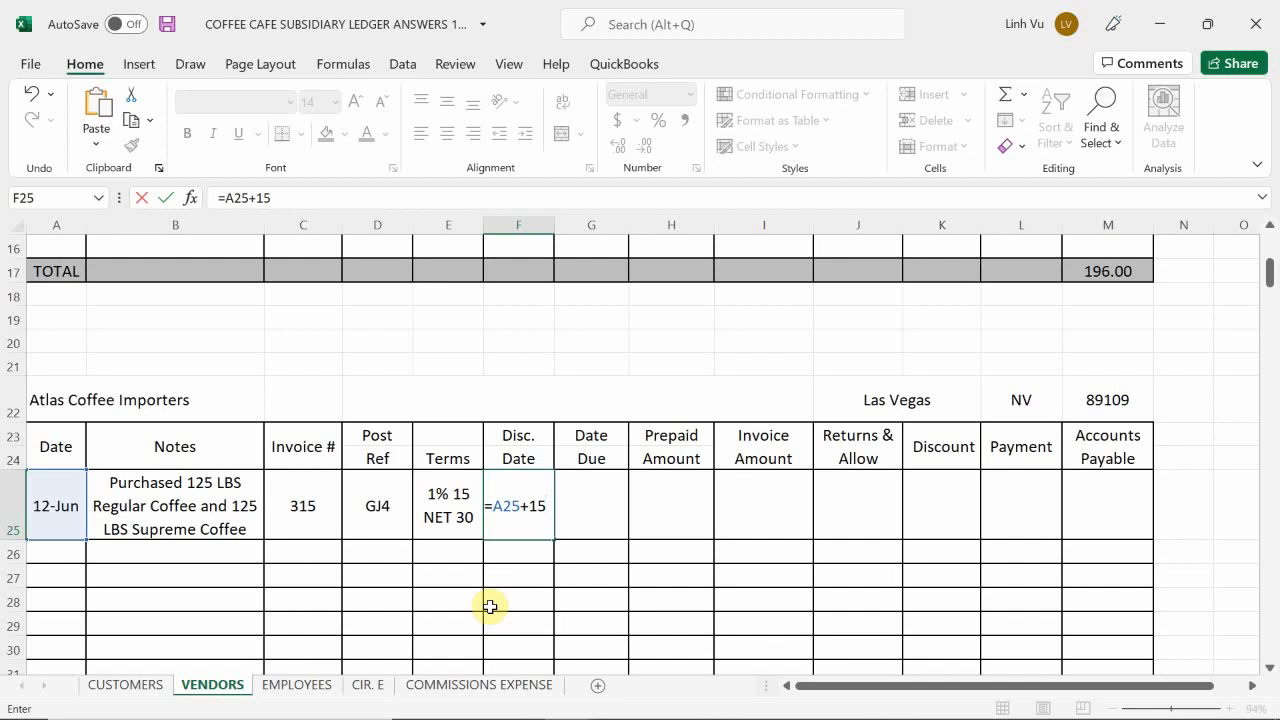
key("Return")
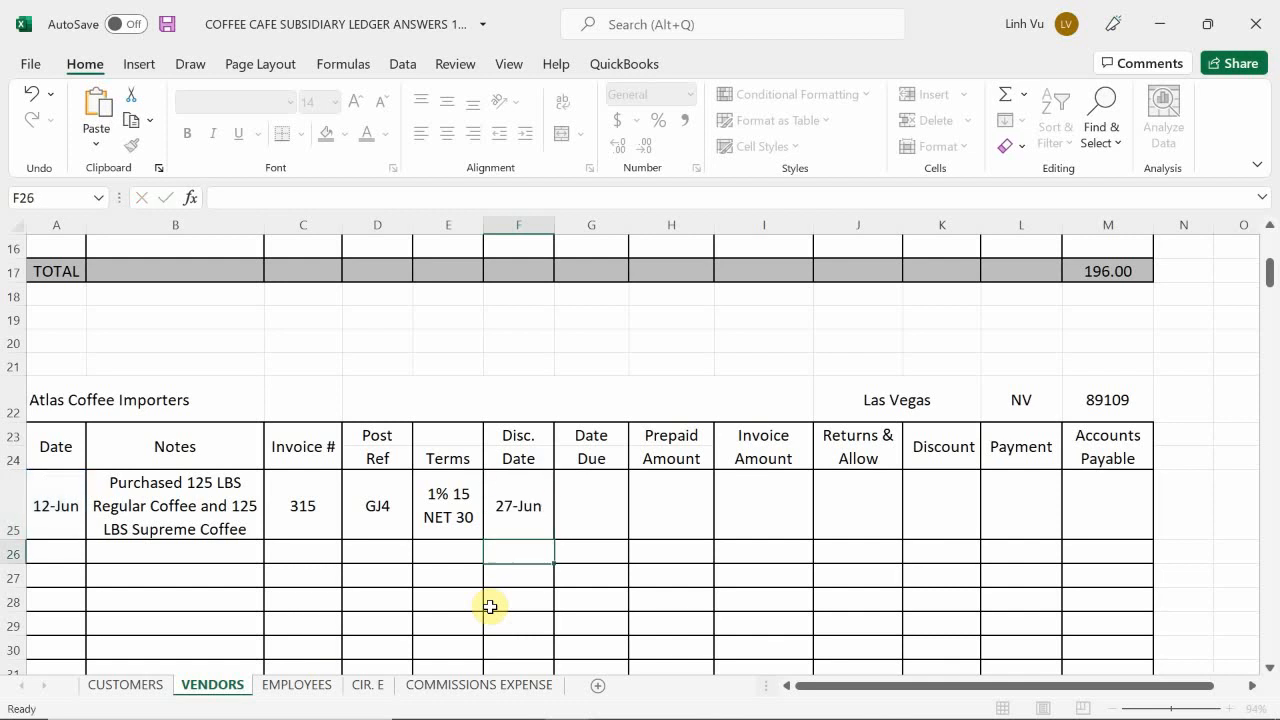
Step: Calculate the due date in G25 with the formula =A25+30
key("Right")
key("Up")
type("=")
key("Left")
key("Left")
key("Left")
key("Left")
key("Left")
key("Left")
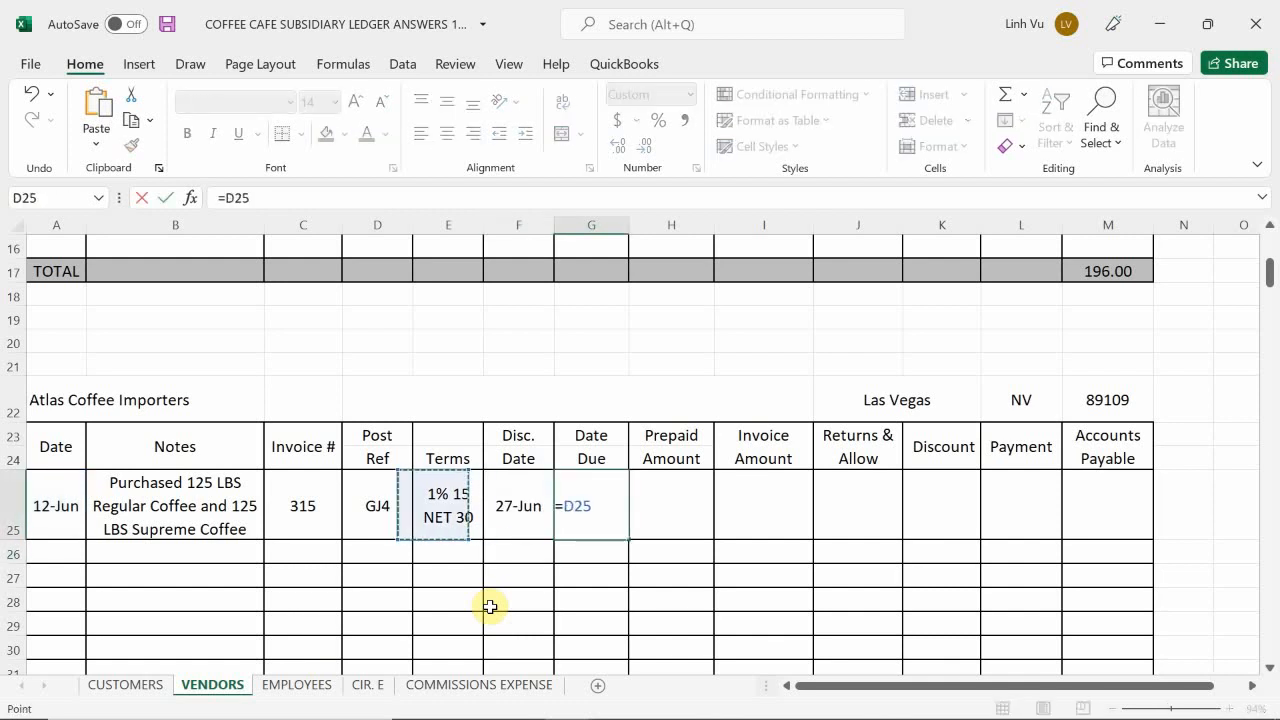
type("+30")
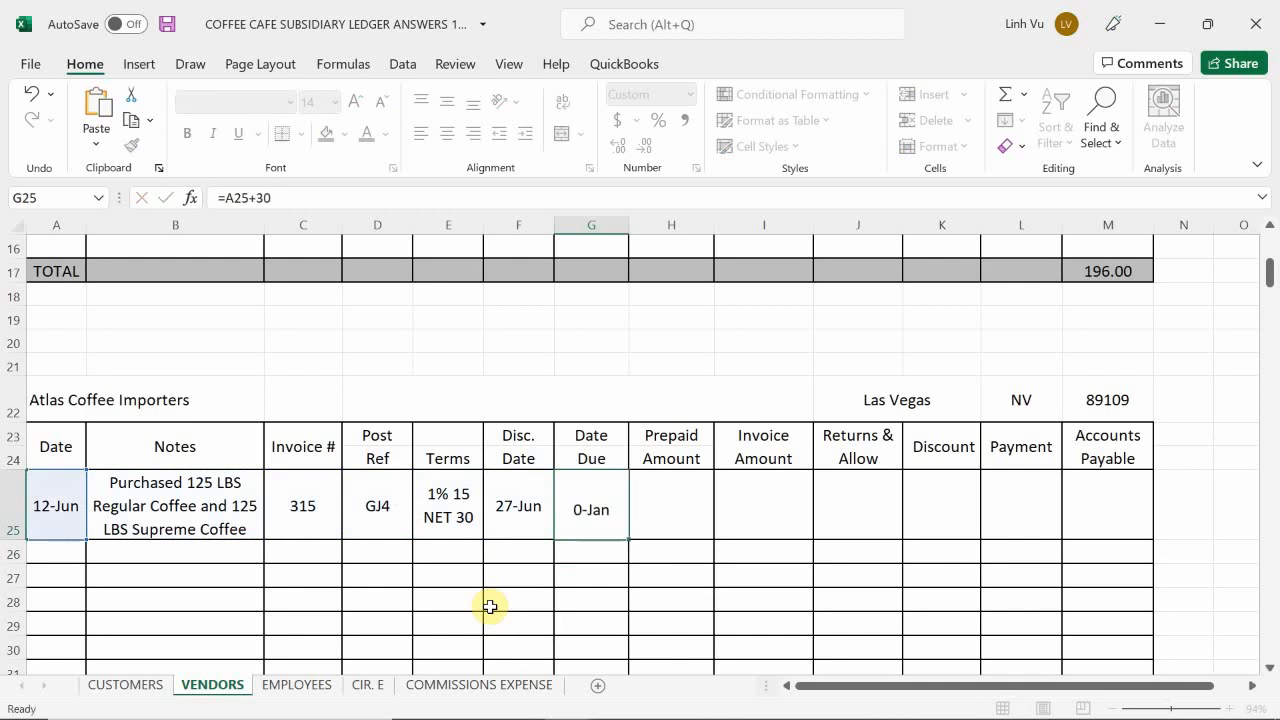
key("Return")
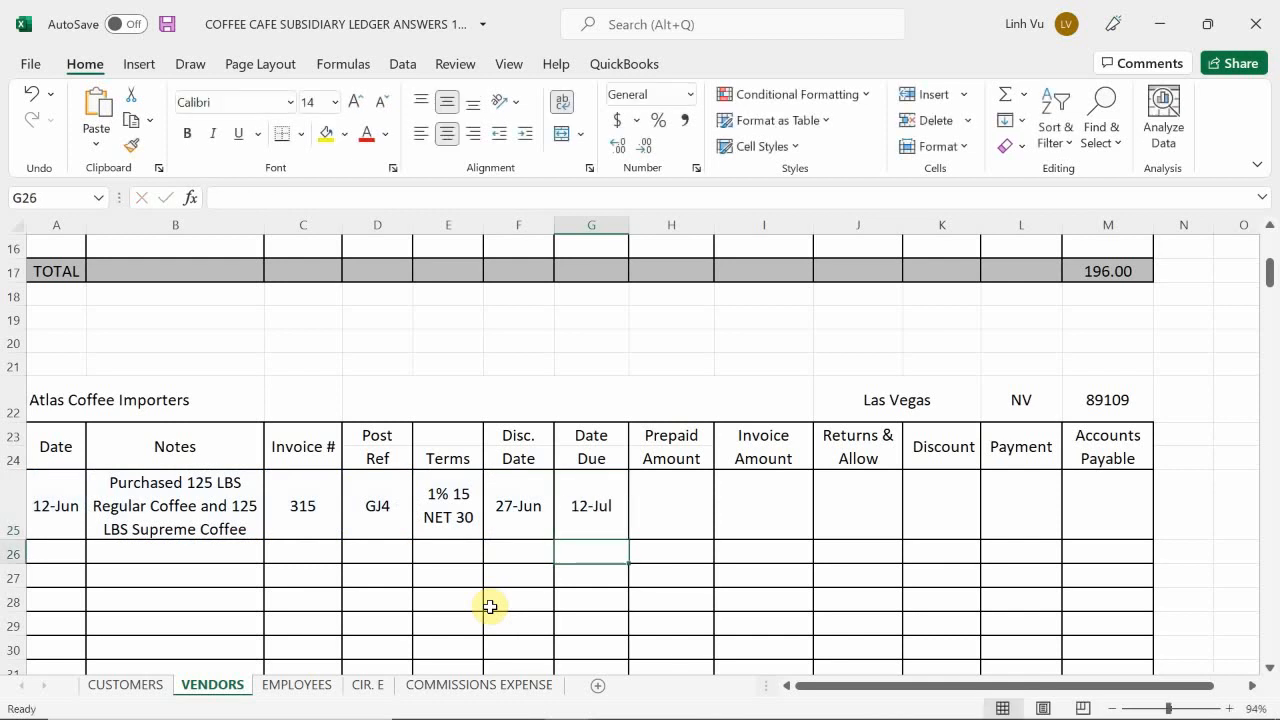
Step: Leave the prepaid amount blank and enter an invoice amount of 362.5 in I25
key("Right")
key("Up")
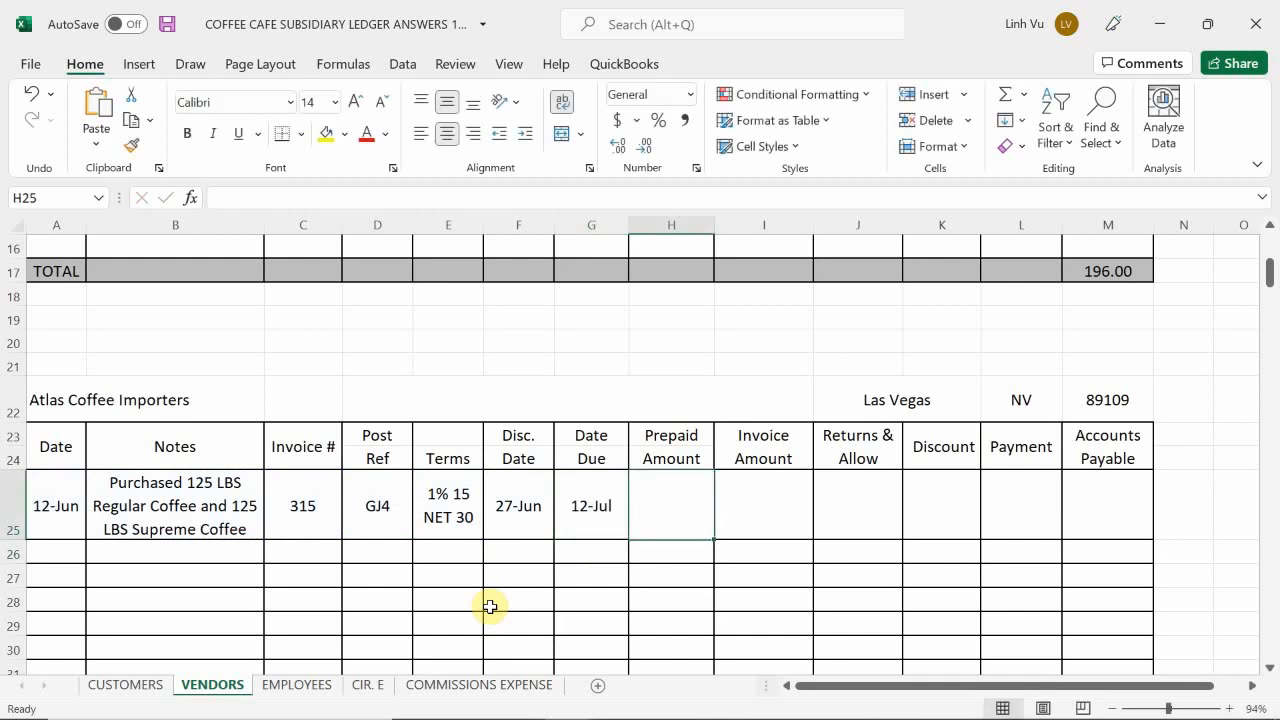
key("Right")
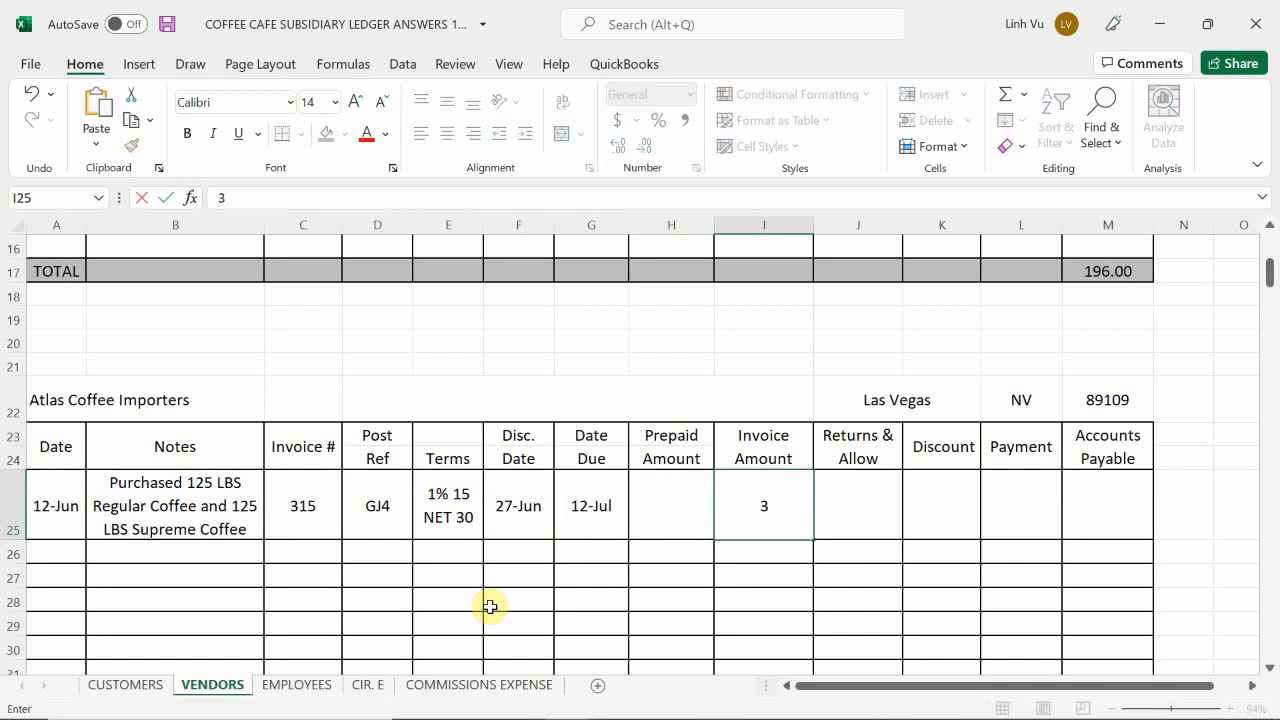
key("Return")
Step: Calculate the accounts payable balance in M25 of the Atlas Coffee Importers ledger with the formula =I25-H25-J25-K25-L25
key("Right")
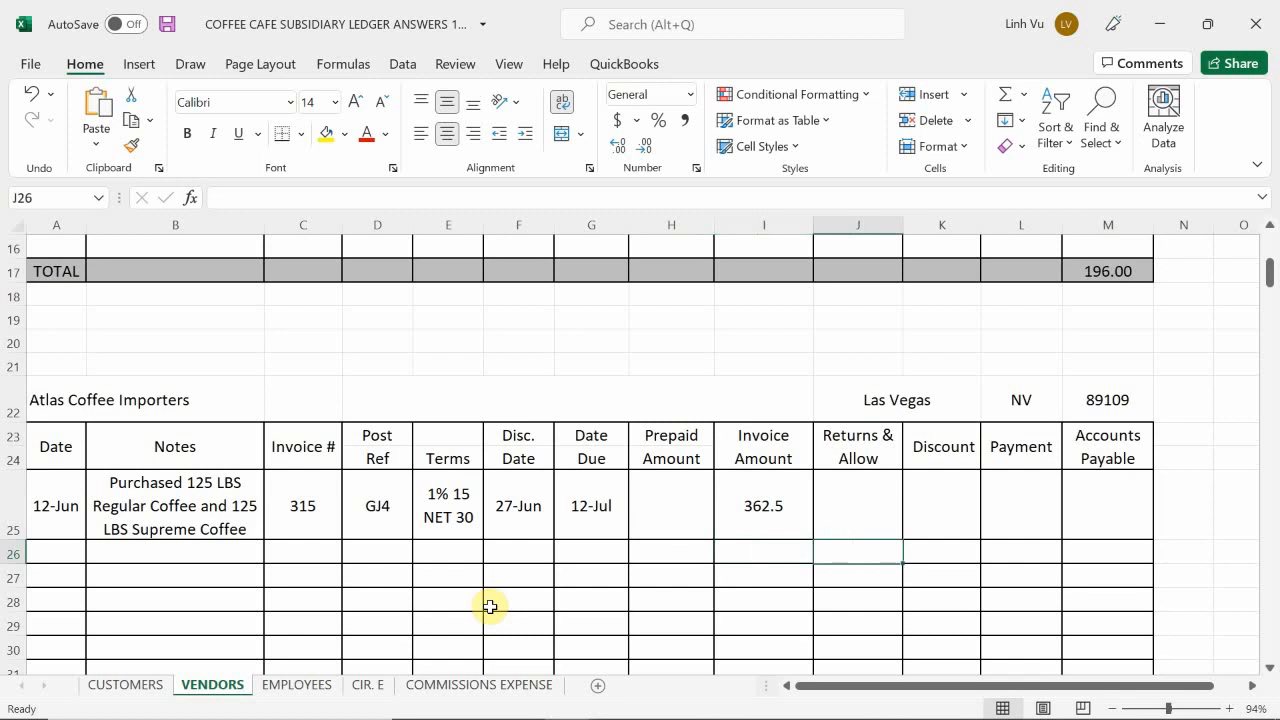
key("Right")
key("Right")
key("Up")
key("Right")
type("=")
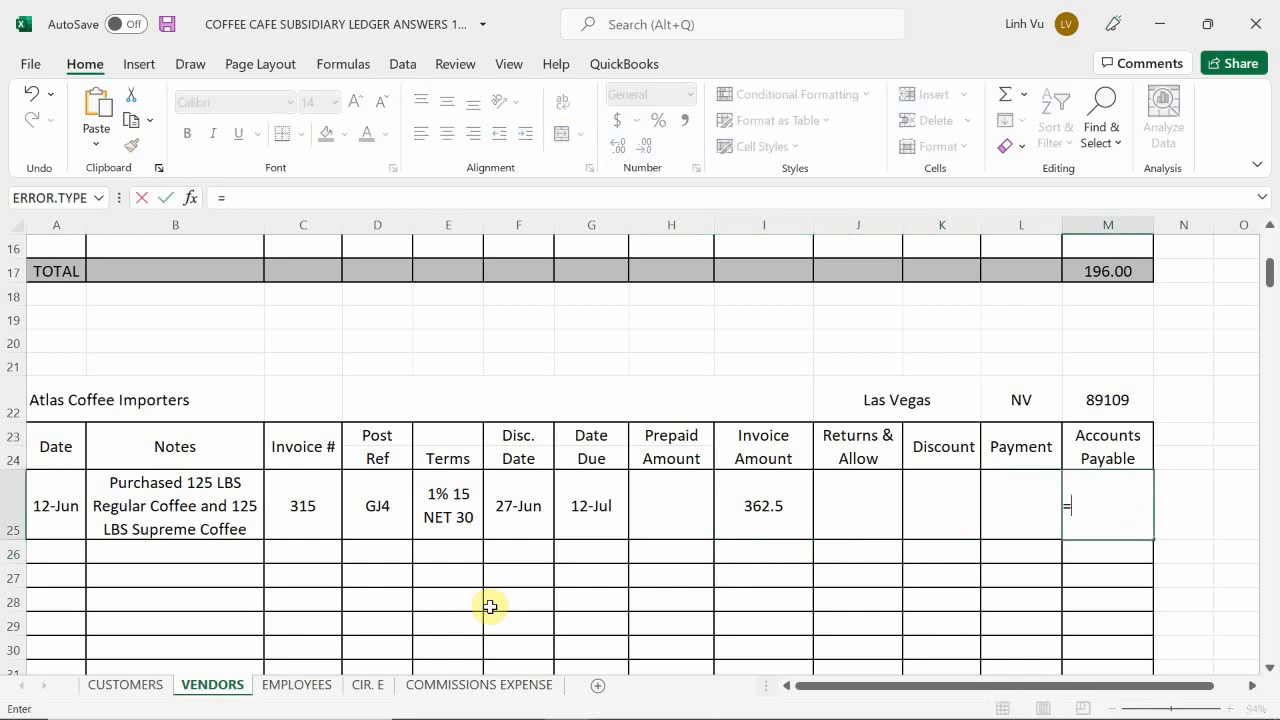
key("Left")
key("Left")
key("Left")
key("Left")
type("-")
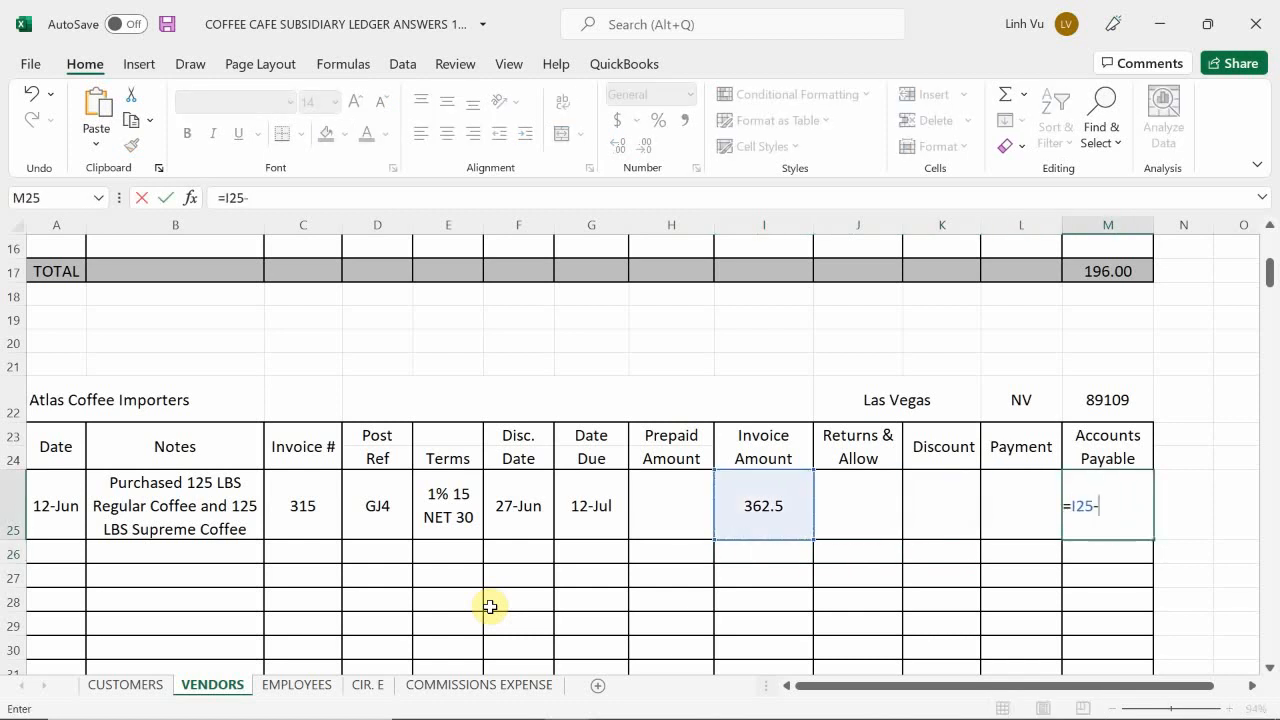
key("Left")
key("Left")
key("Left")
key("Left")
key("Left")
type("-")
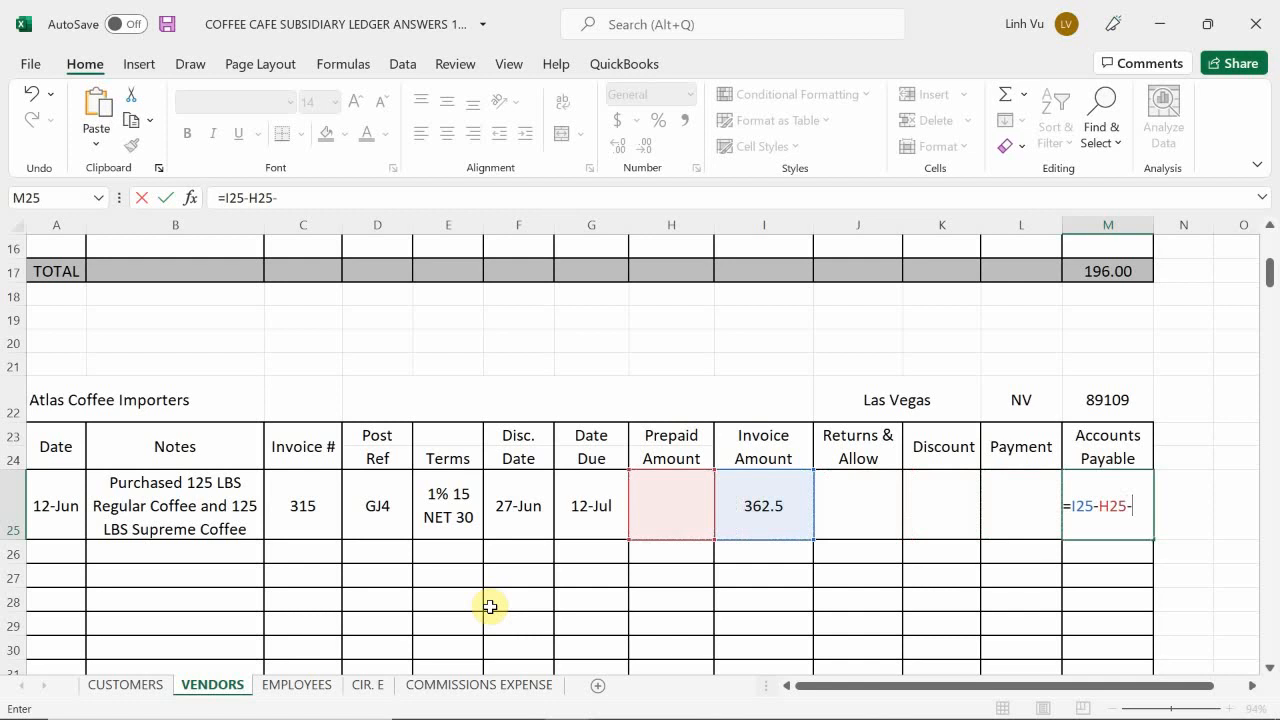
key("Left")
key("Left")
key("Left")
type("-")
key("Left")
key("Left")
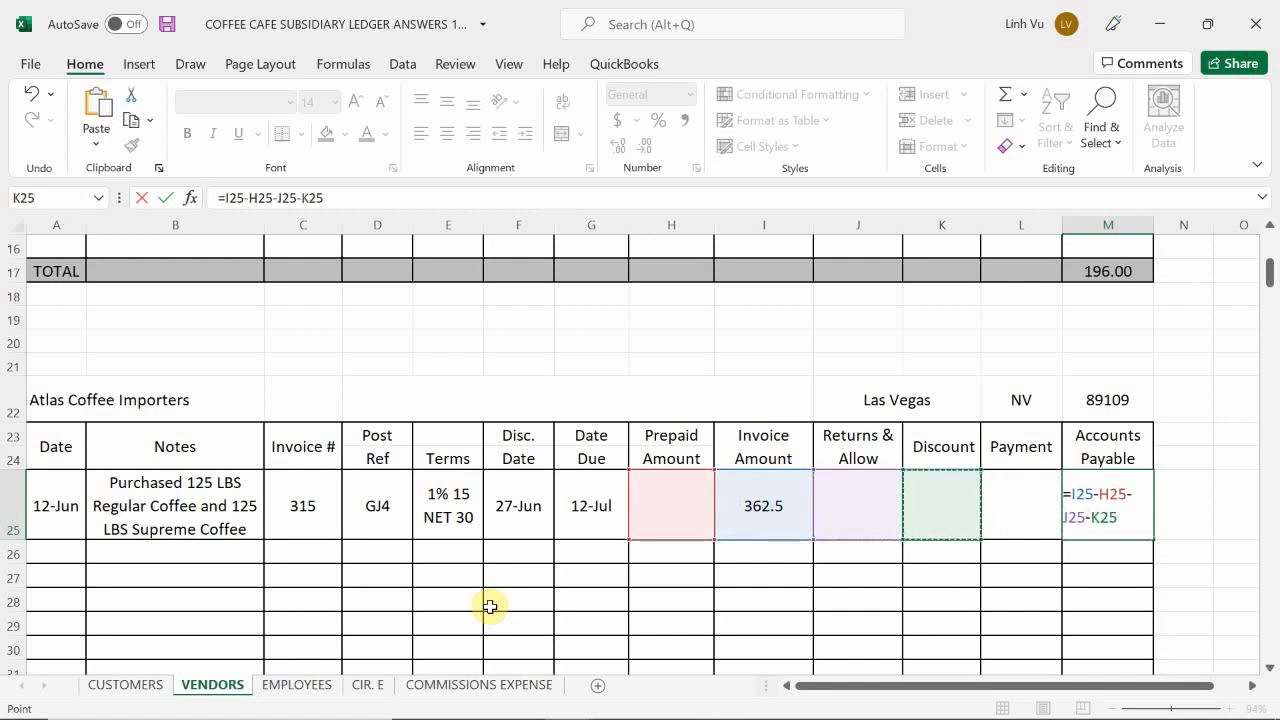
type("-")
key("Left")
key("Return")
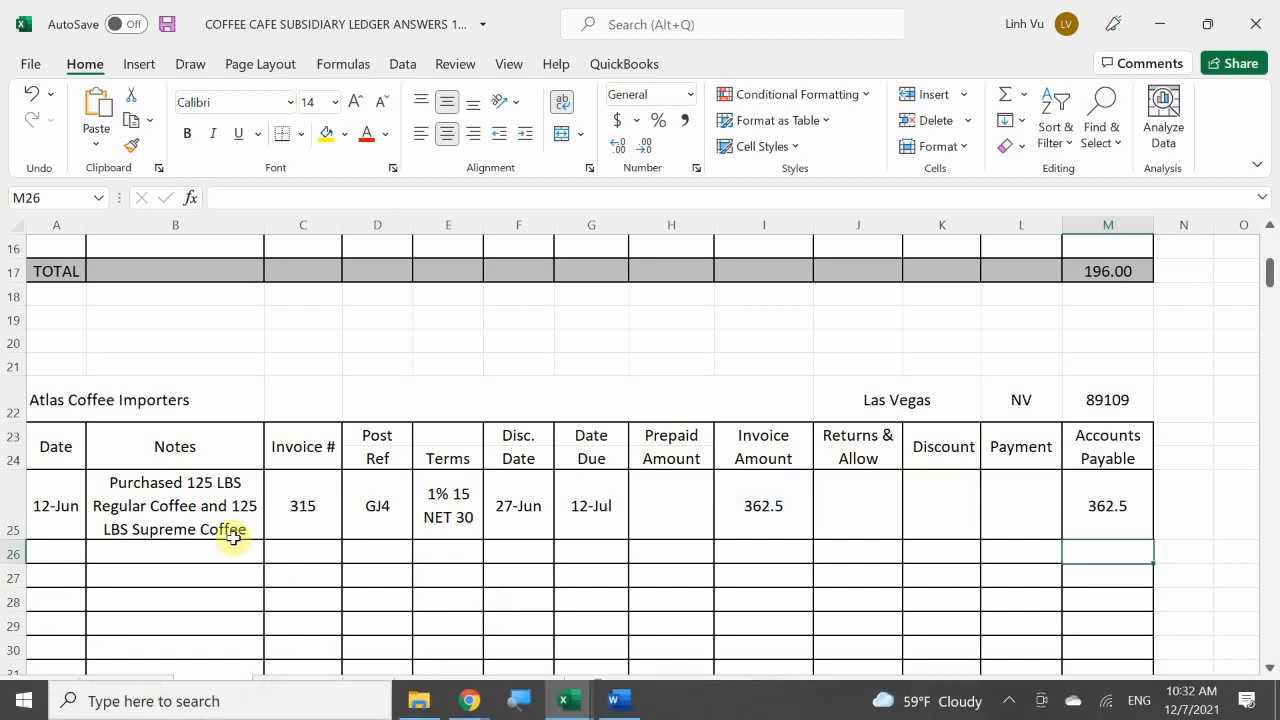
Step: Apply the comma number style to the amount cells H25 through M35 of the Atlas Coffee Importers ledger
scroll(405, 512, "down", 1)
scroll(405, 512, "down", 1)
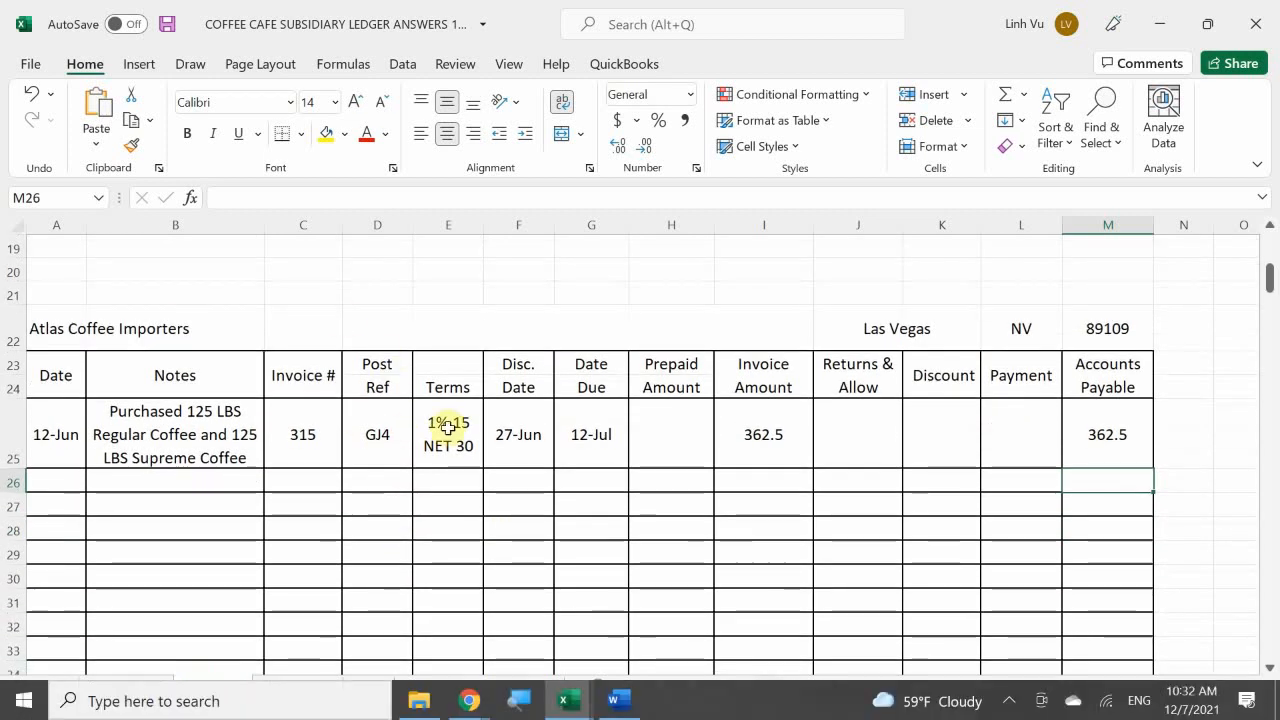
left_click_drag(698, 451, 1112, 626)
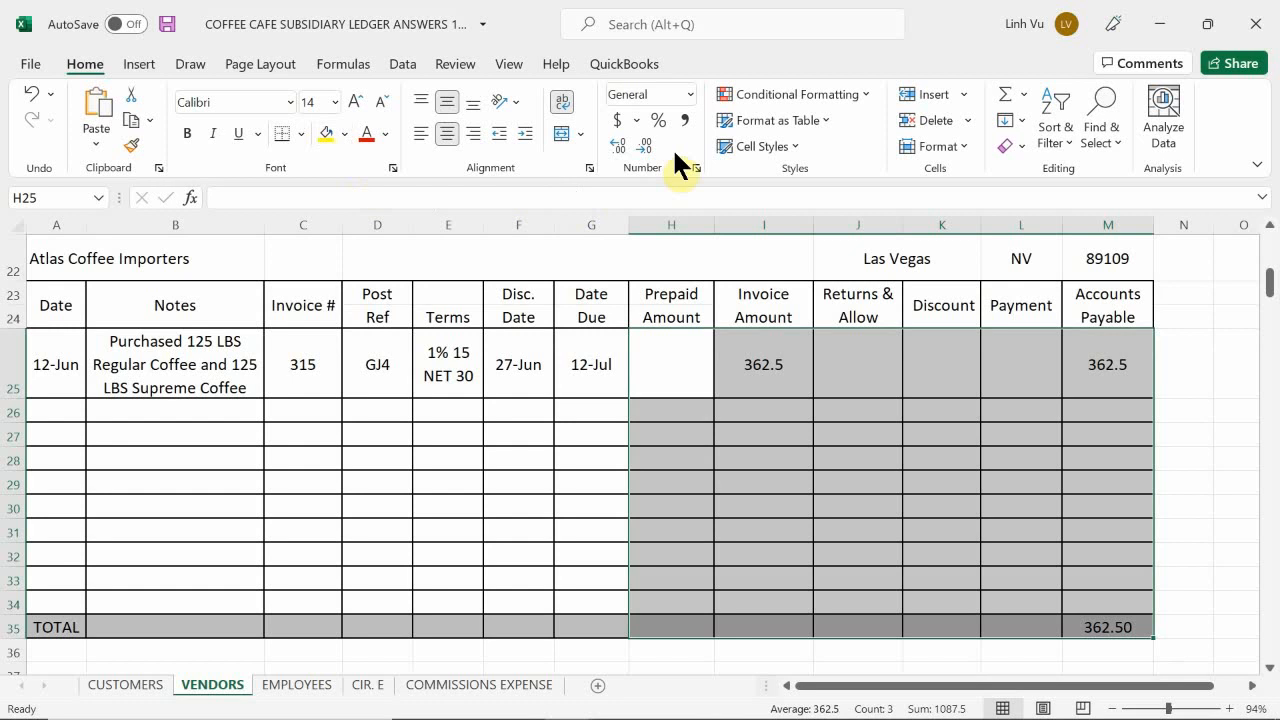
left_click(686, 120)
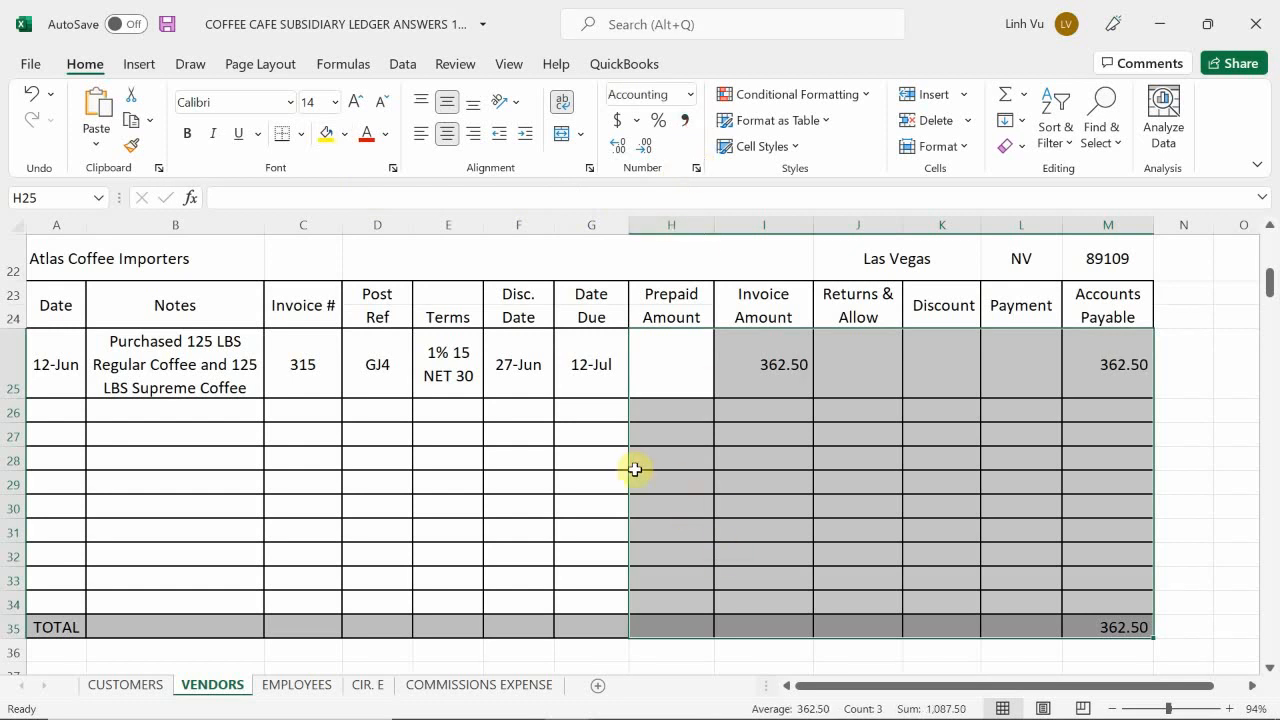
left_click(743, 450)
scroll(743, 452, "up", 1)
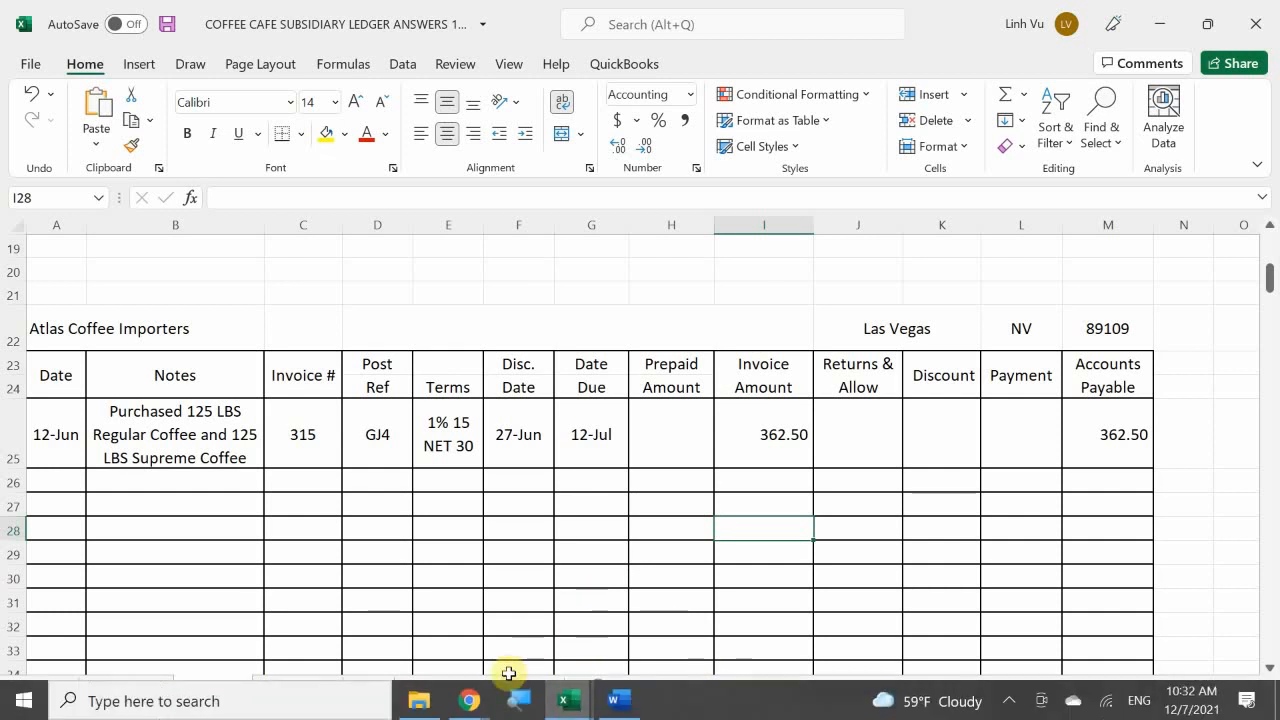
Step: In the general journal workbook's PO sheet, enter invoice number 315 in F10 for the Atlas Coffee Importers order of 250 LBS Coffee
left_click(566, 700)
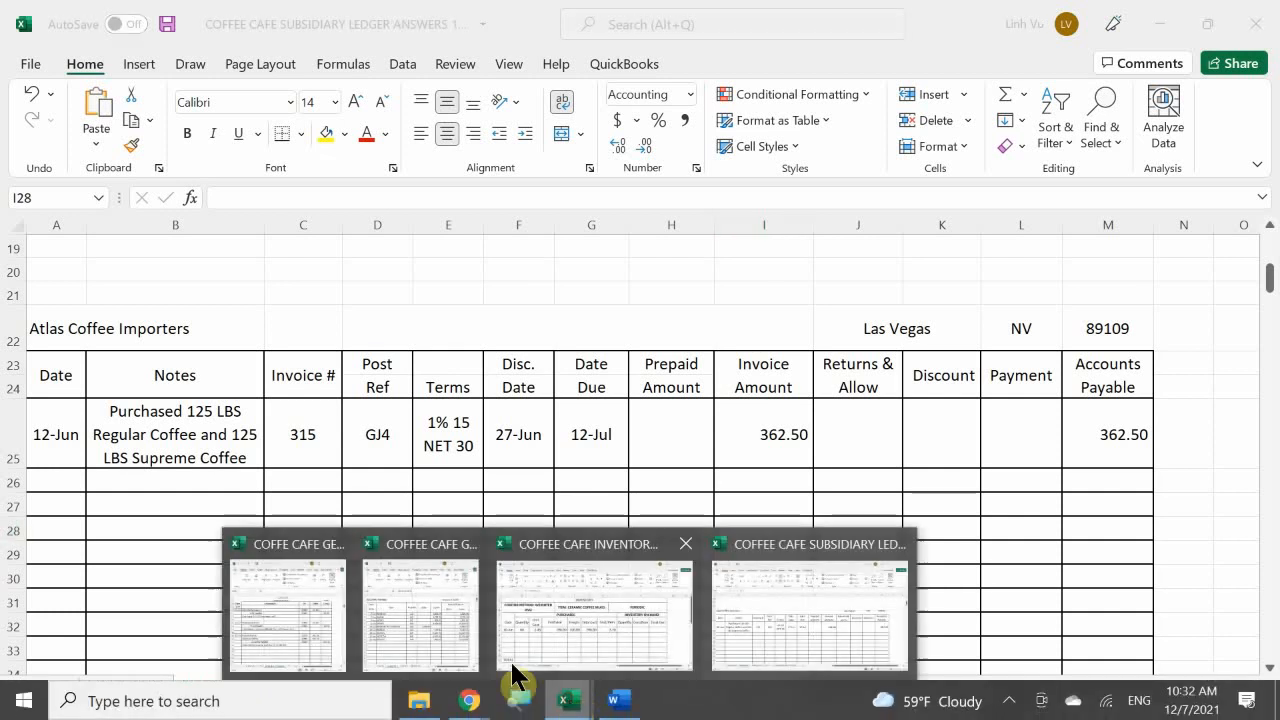
left_click(315, 617)
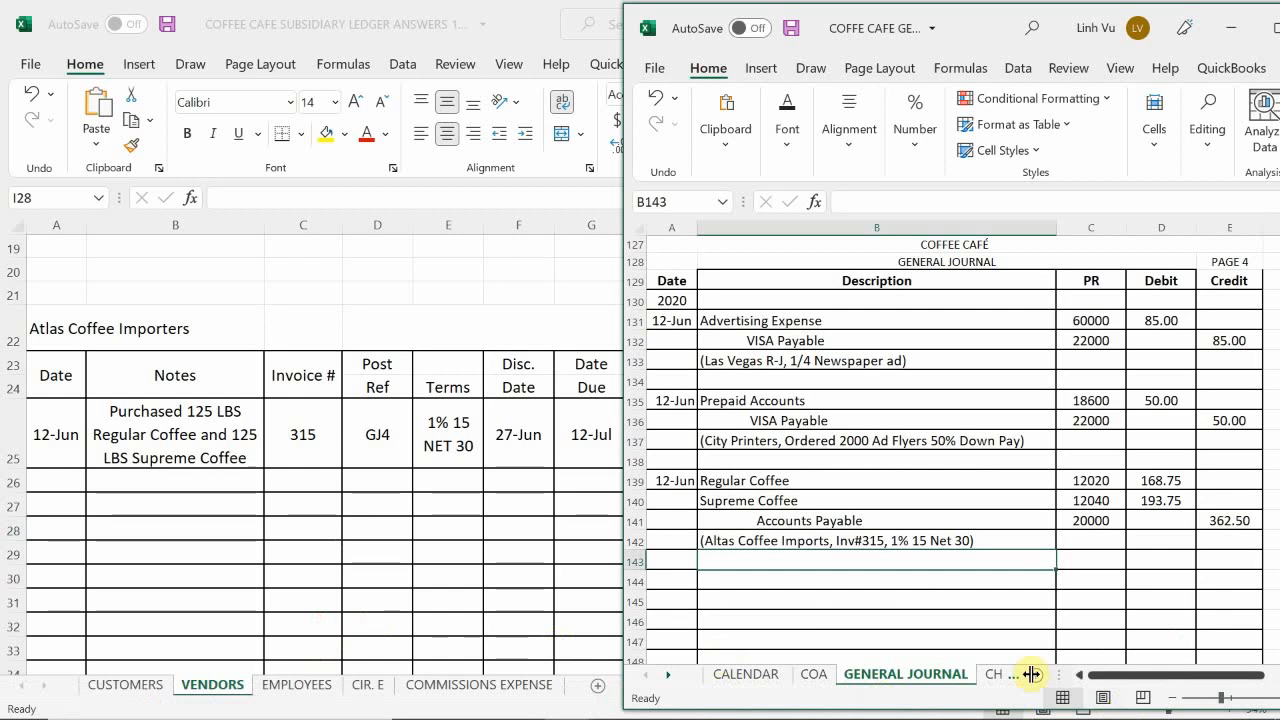
left_click(987, 679)
left_click(978, 680)
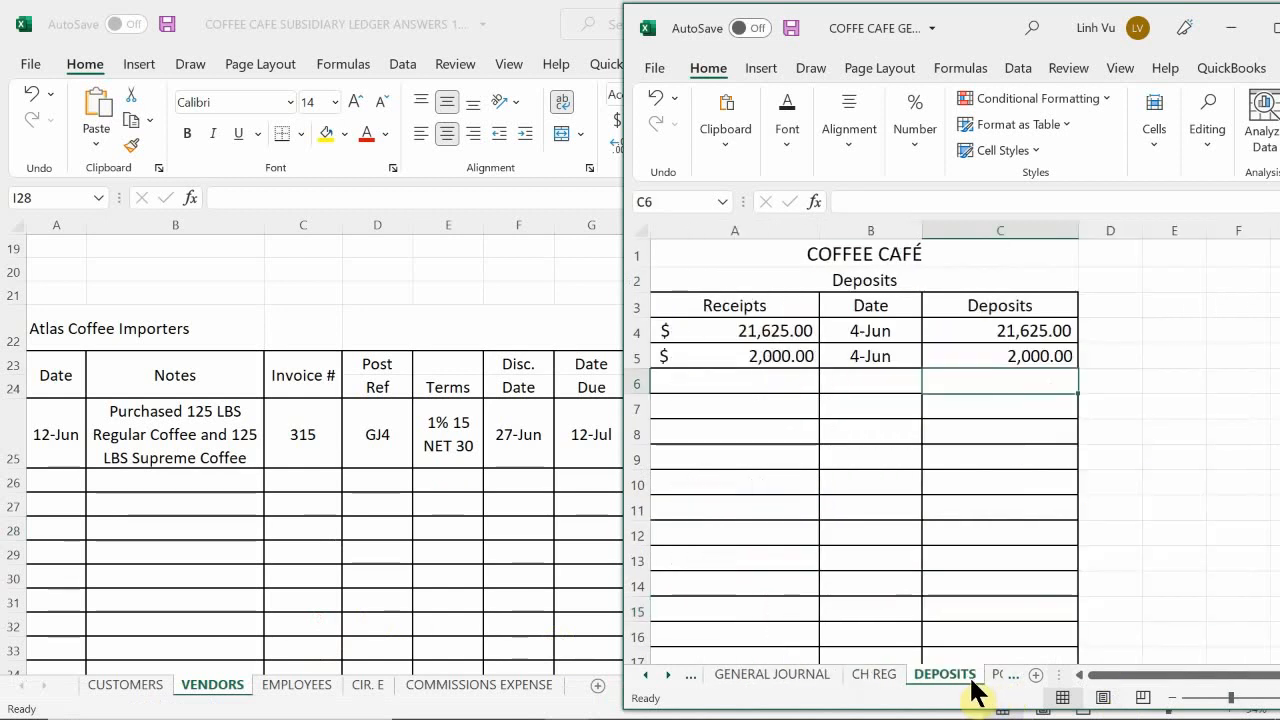
left_click(997, 680)
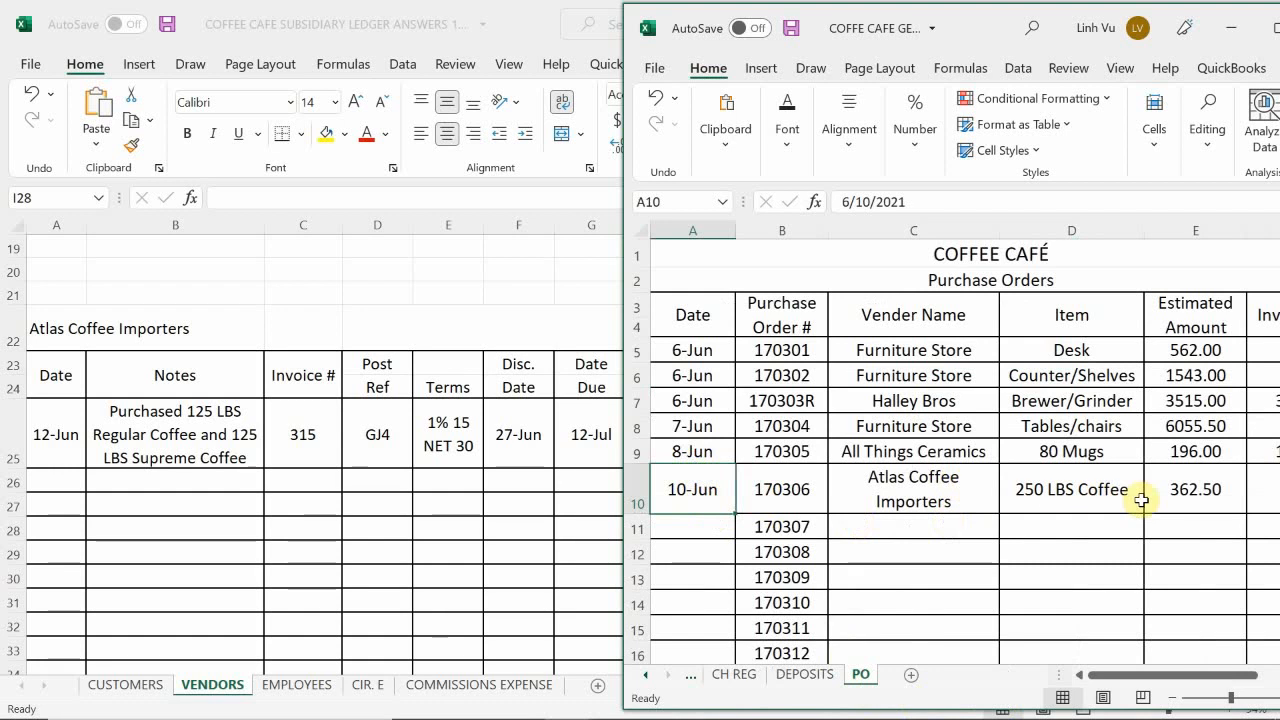
left_click(1223, 499)
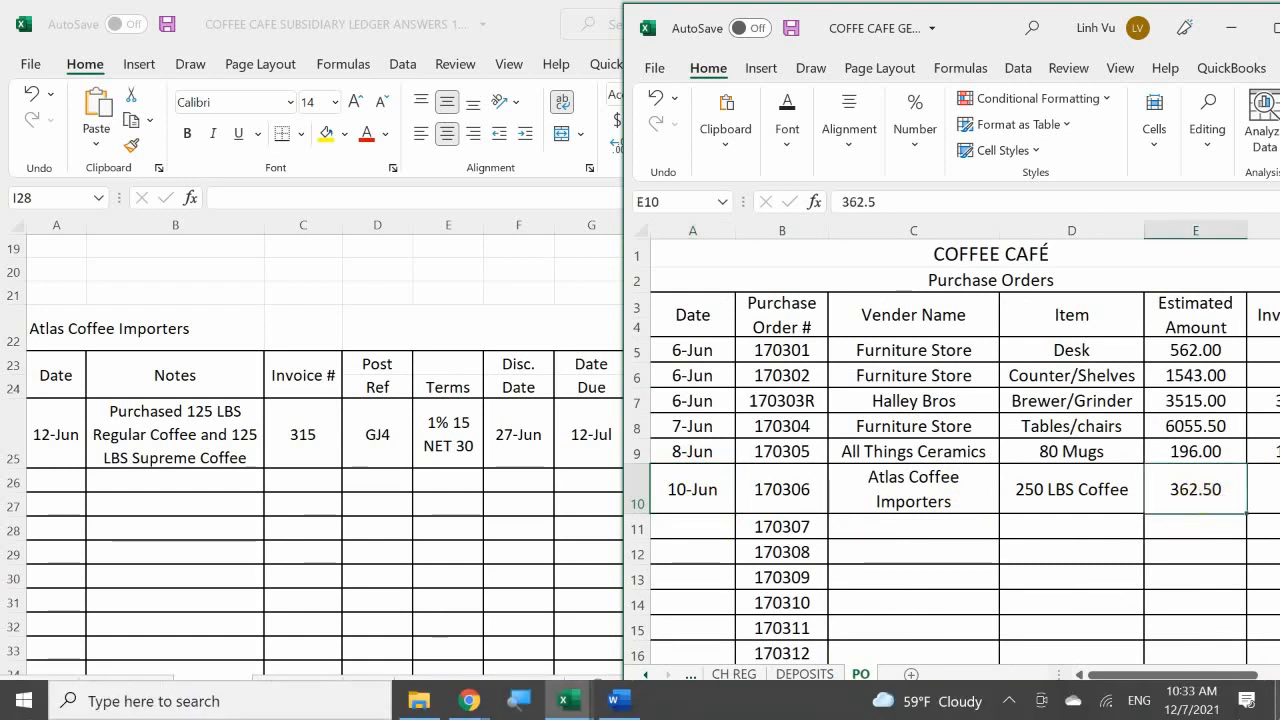
key("Right")
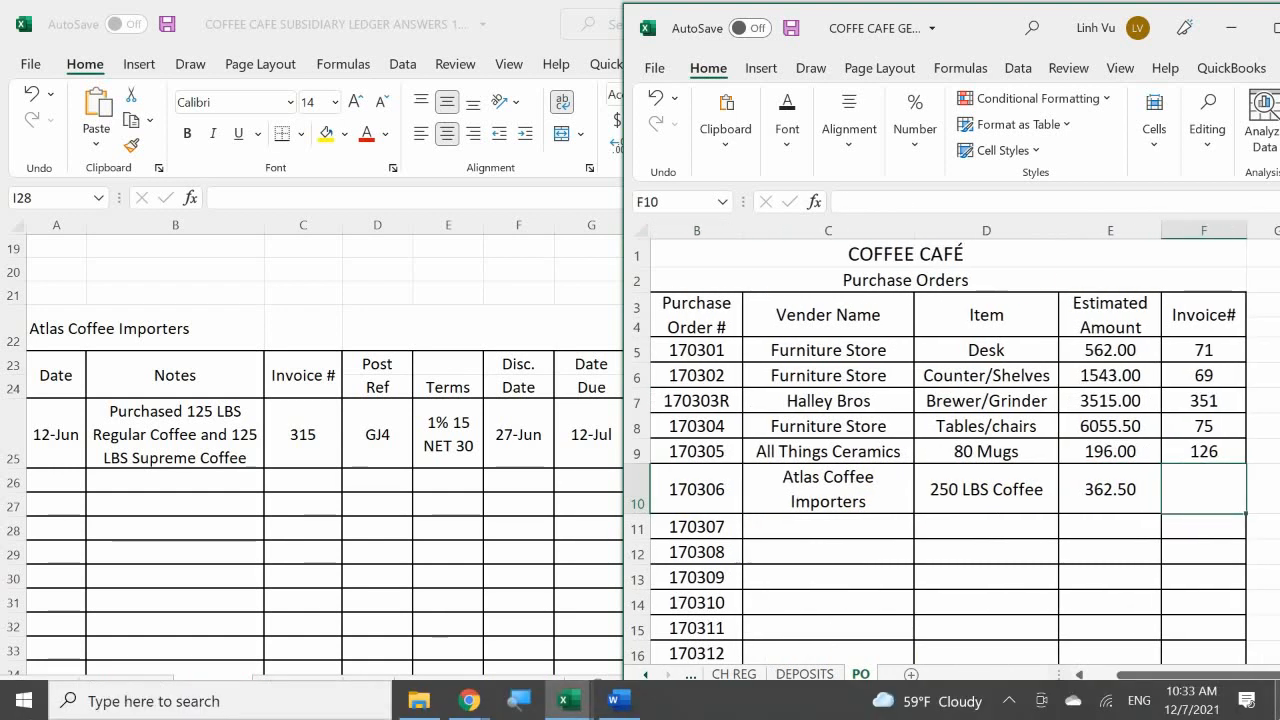
type("315")
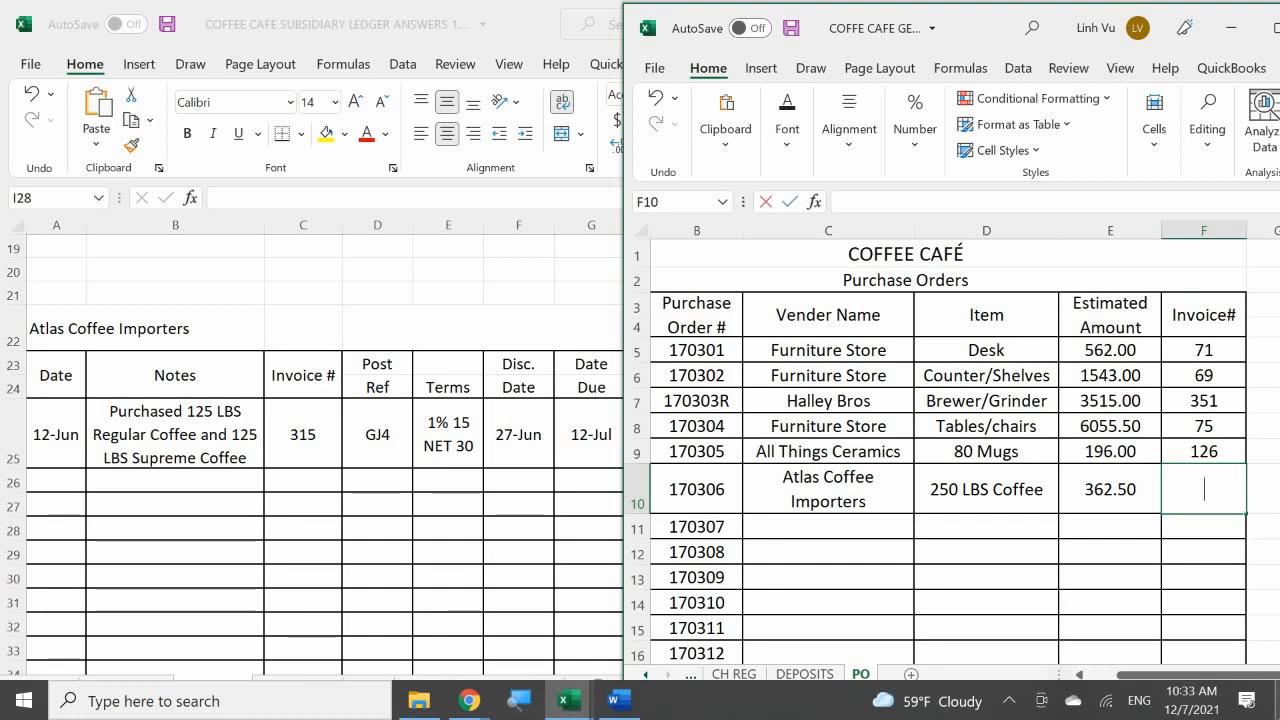
key("Return")
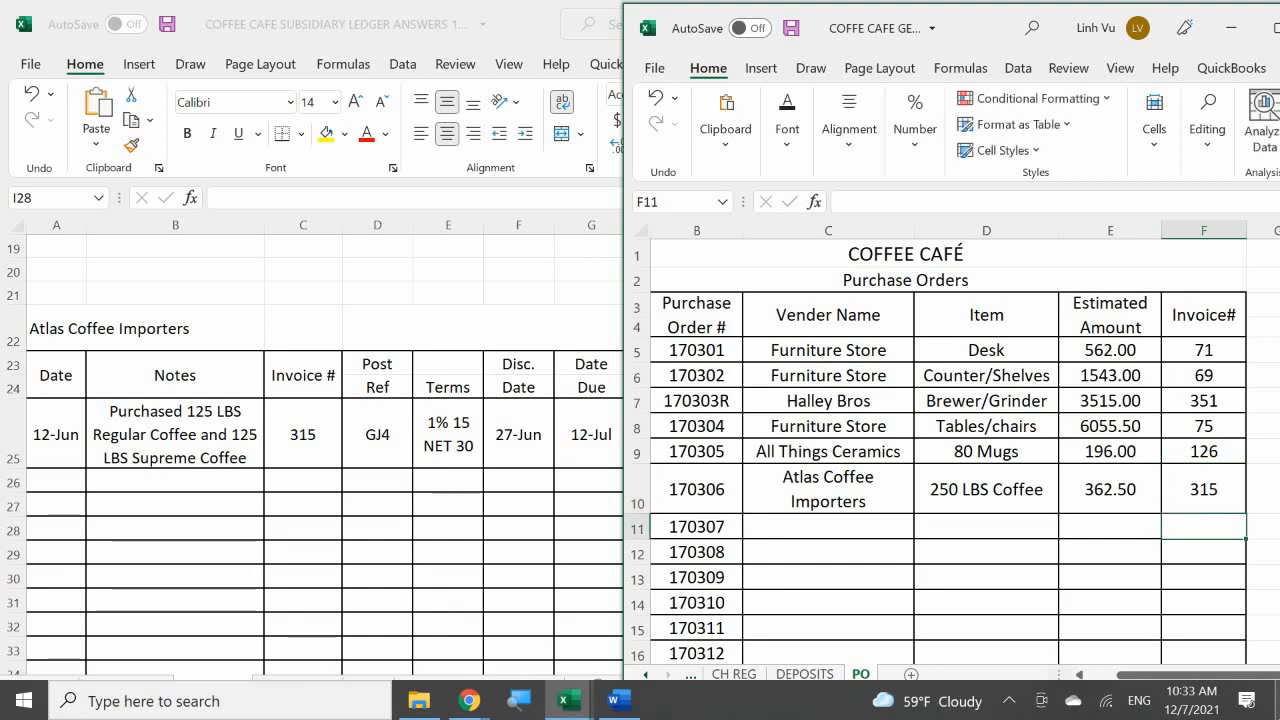
key("Left")
key("Left")
key("Left")
key("Left")
key("Left")
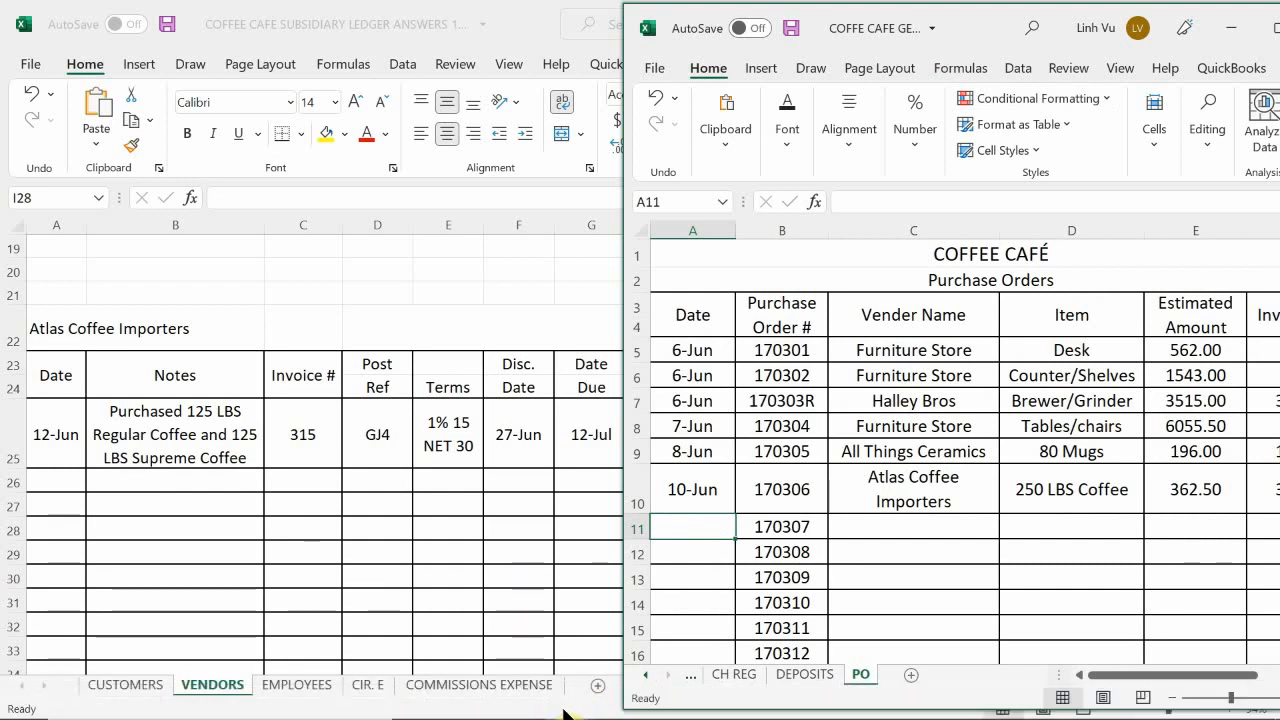
Step: Switch to the inventory workbook and enter the date 6/12 in A5 of the REG COFFEE sheet
left_click(566, 700)
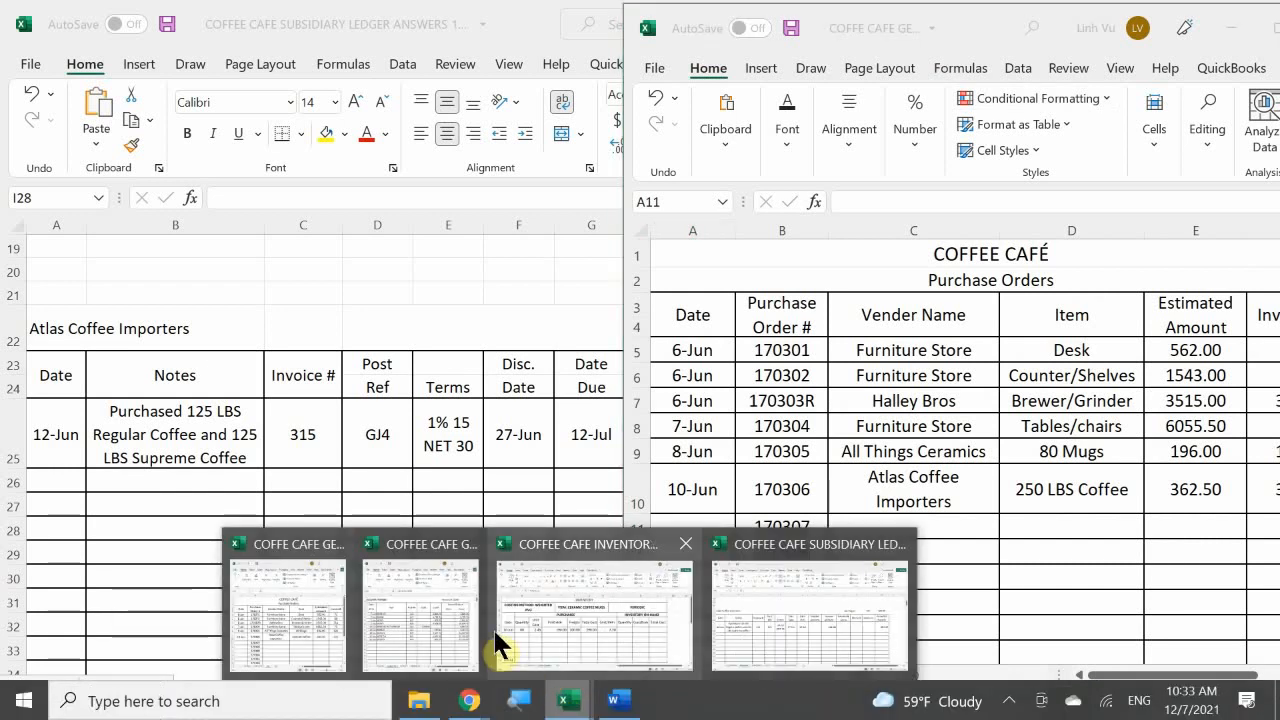
left_click(575, 610)
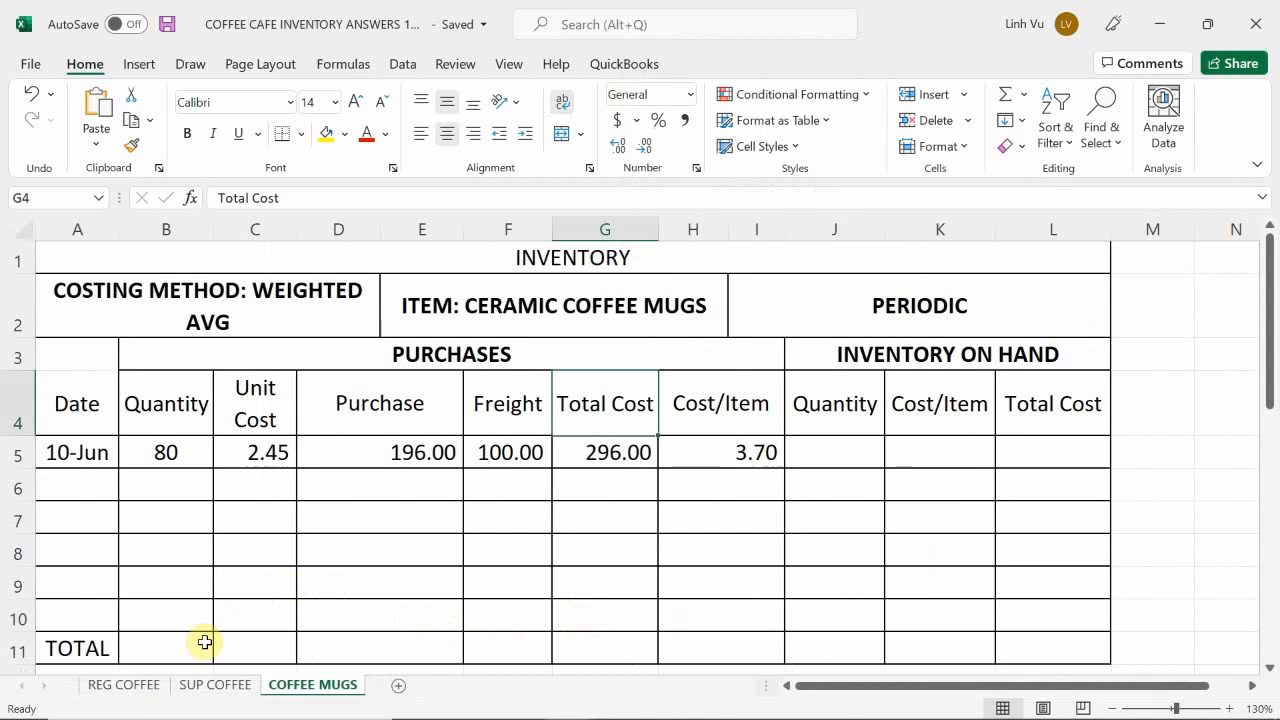
left_click(136, 692)
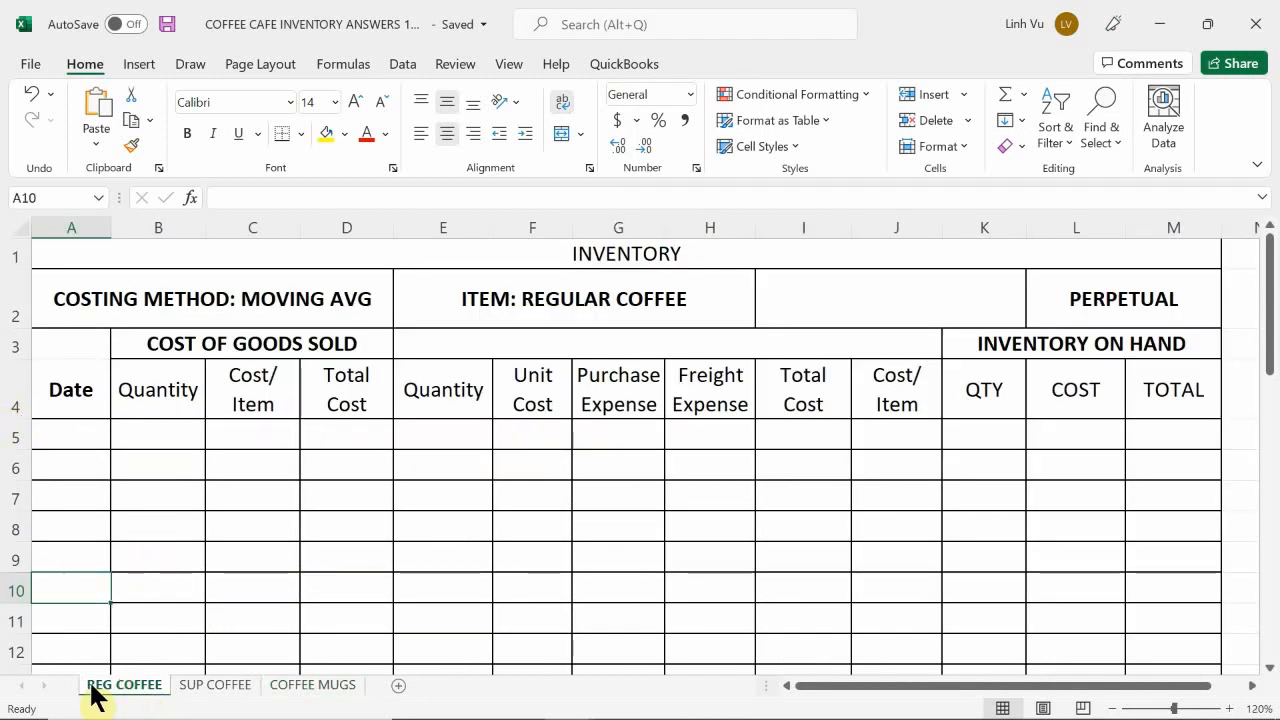
left_click(114, 667)
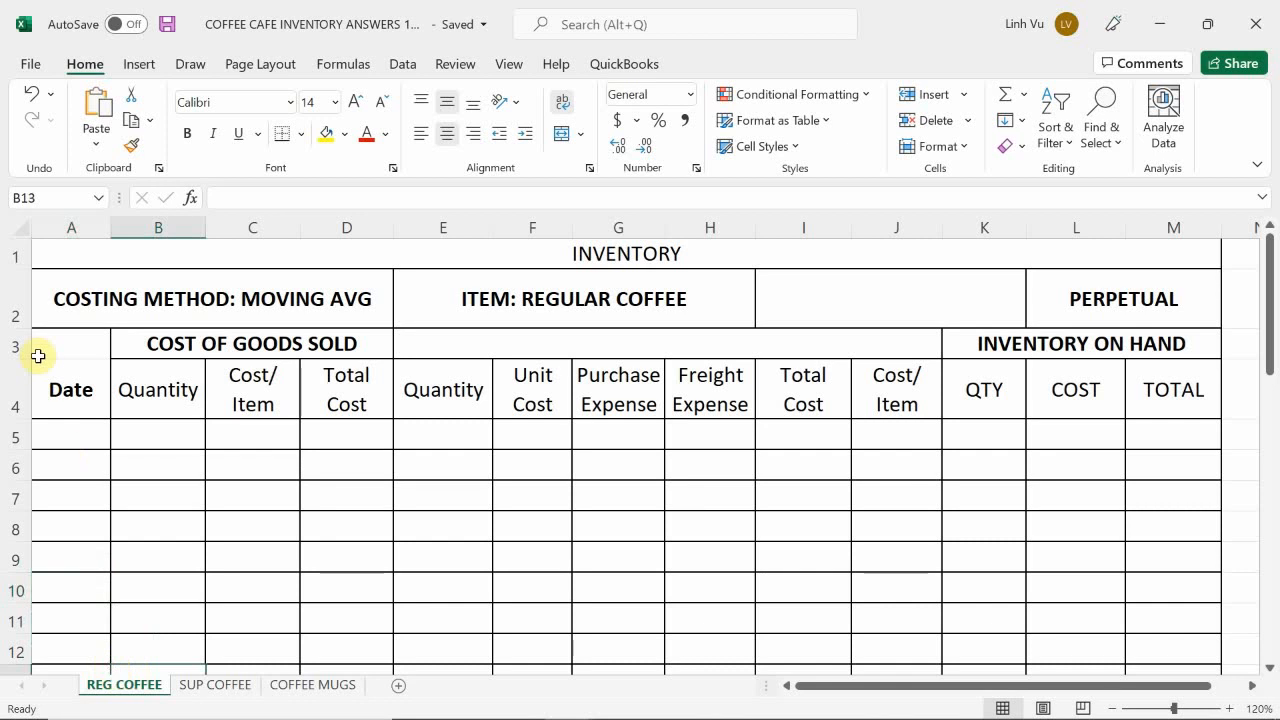
left_click(73, 442)
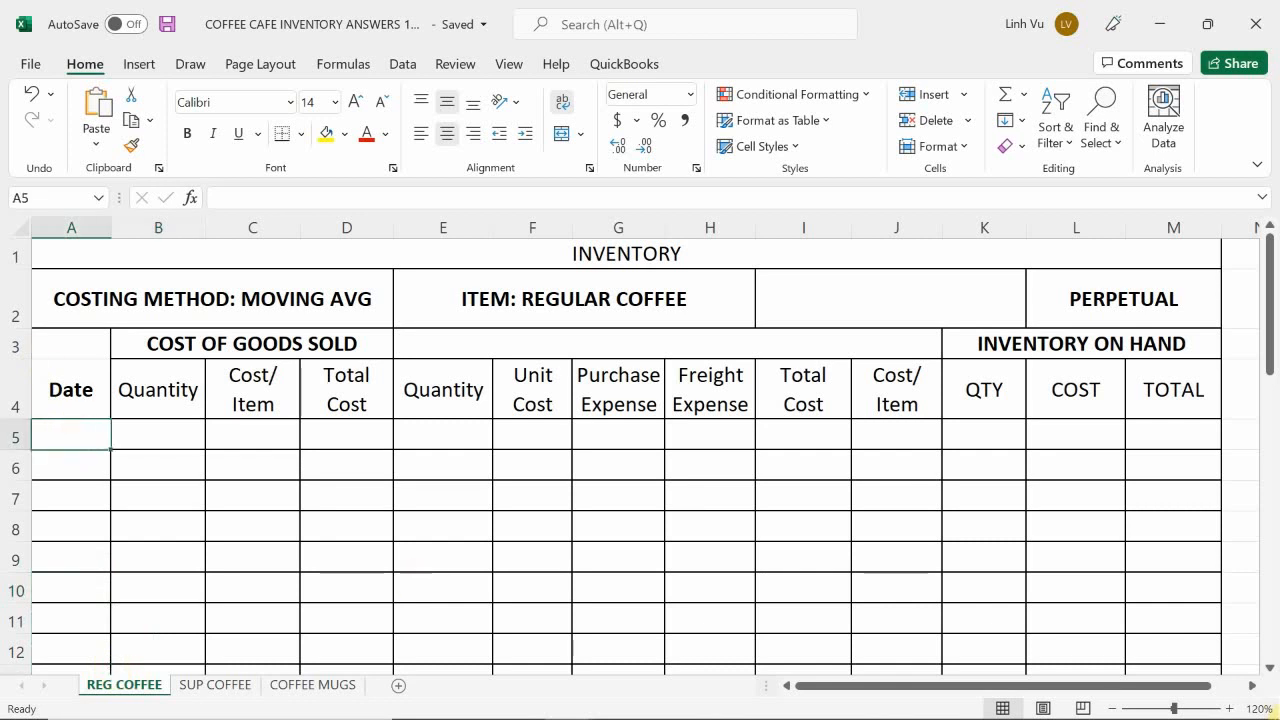
type("6/12")
key("Tab")
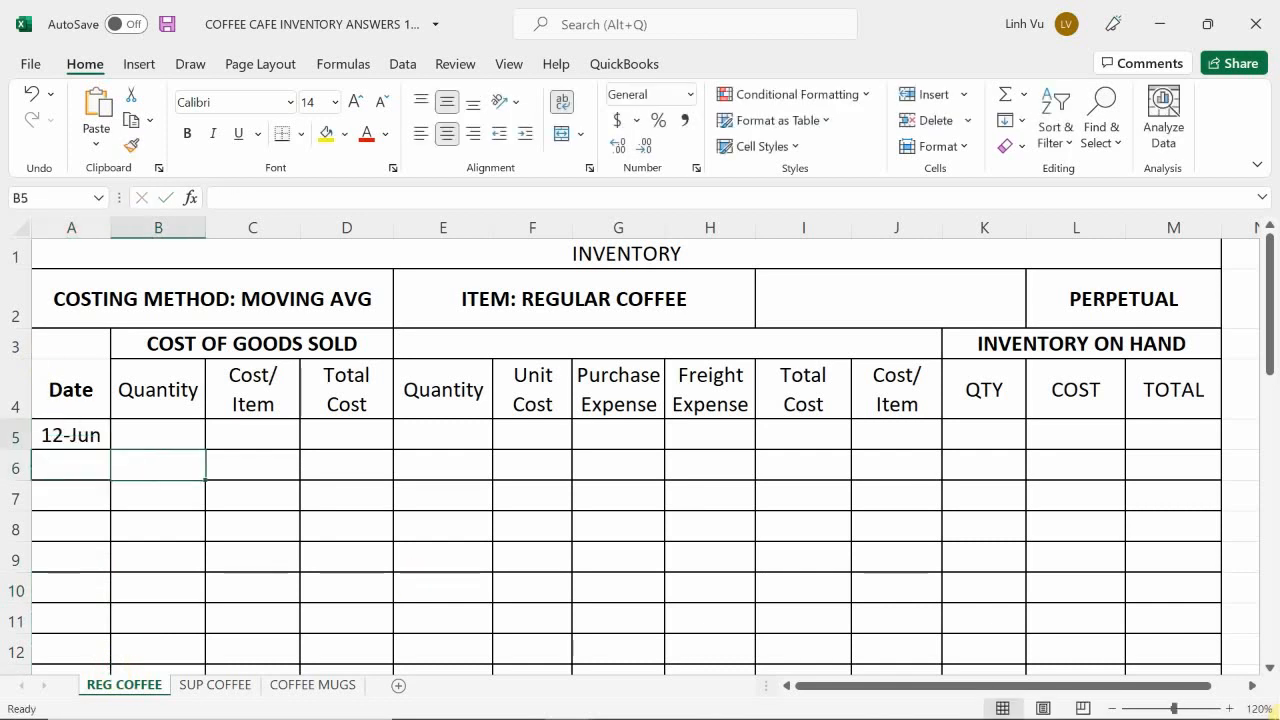
Step: Leave the cost of goods sold cells blank and enter a purchased quantity of 125 in E5
key("Tab")
key("Tab")
key("Tab")
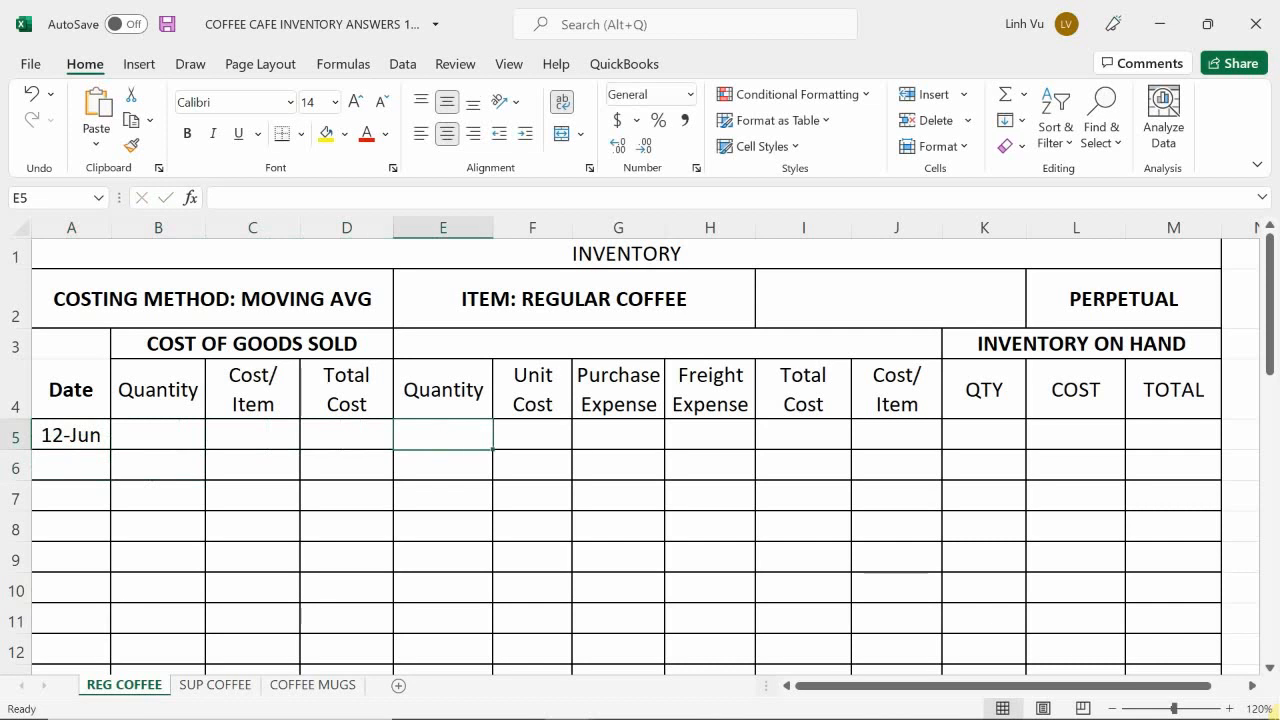
type("125")
key("Tab")
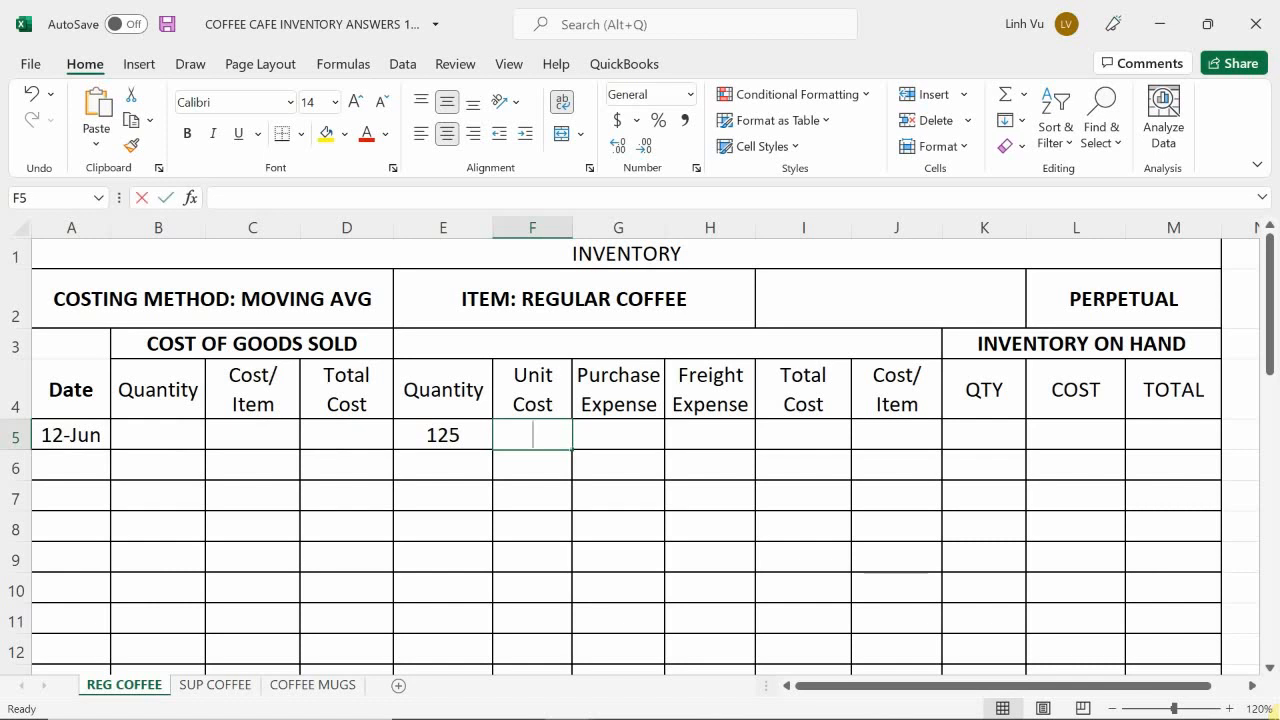
Step: Look up the regular coffee's unit cost on the Atlas Coffee Imports invoice in Word and enter 1.35 in F5 of the inventory sheet
type("2.")
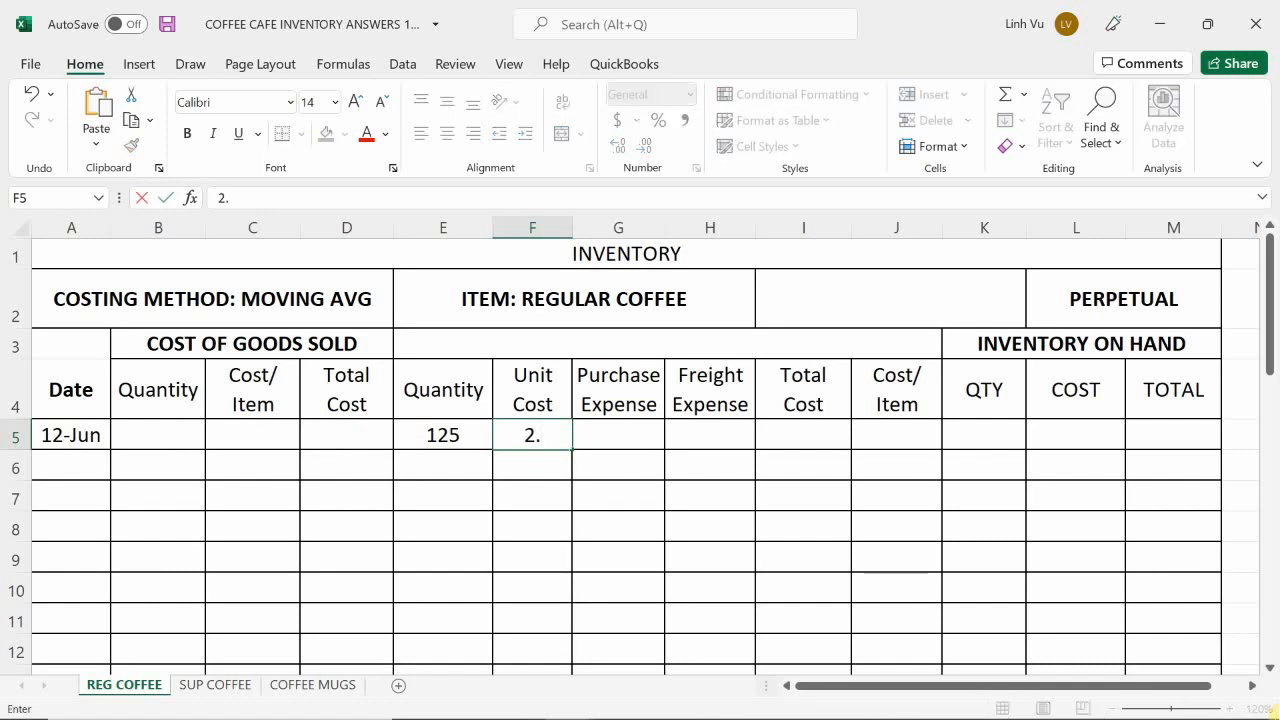
key("Return")
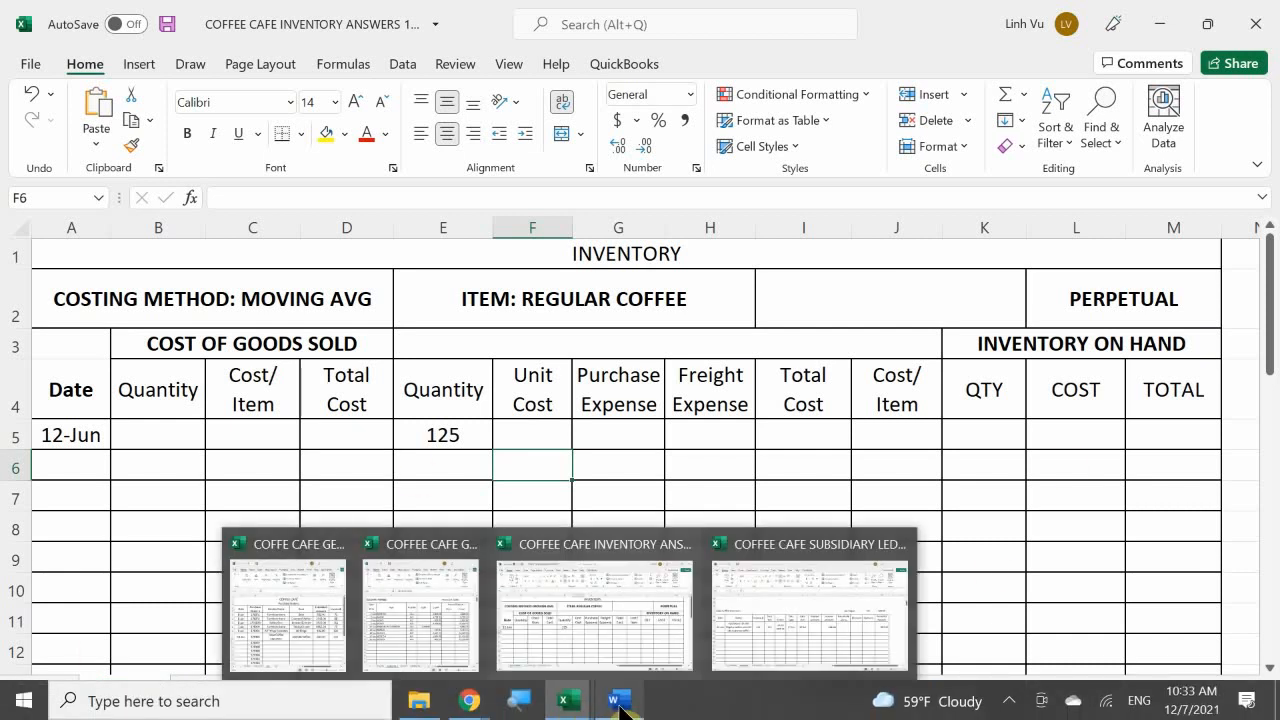
mouse_move(612, 700)
left_click(617, 660)
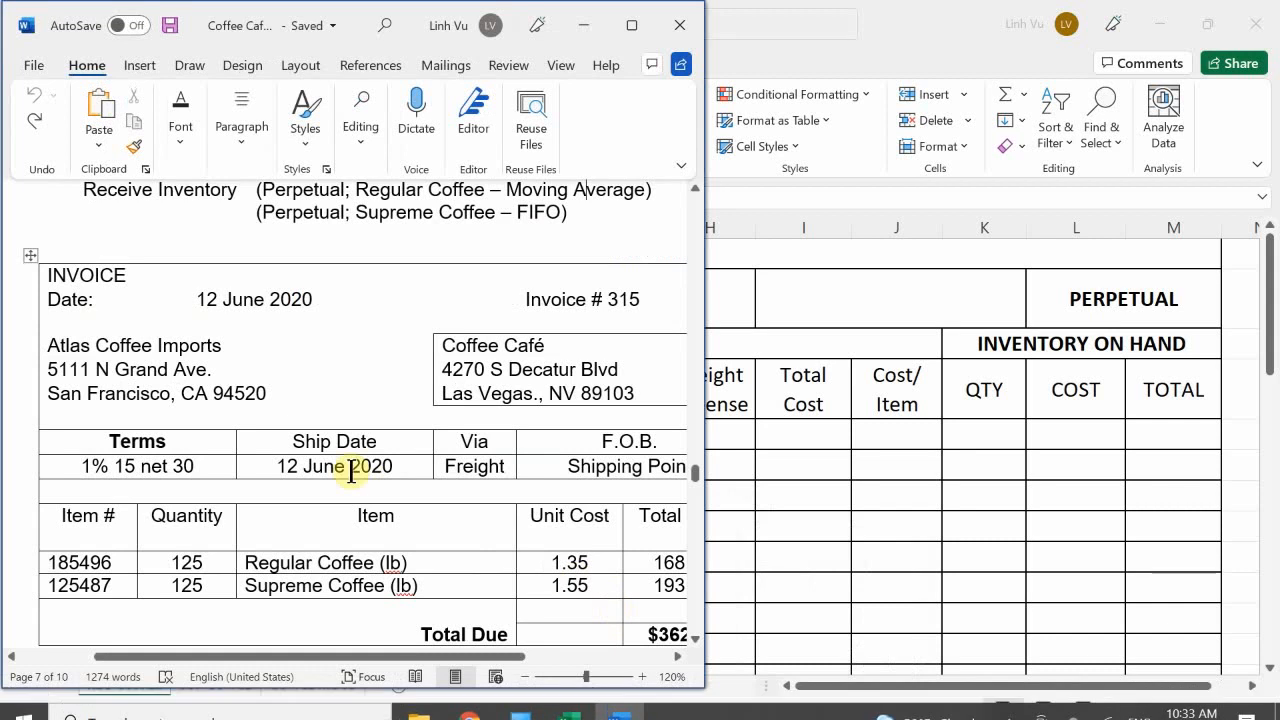
scroll(352, 473, "up", 1)
scroll(352, 473, "down", 1)
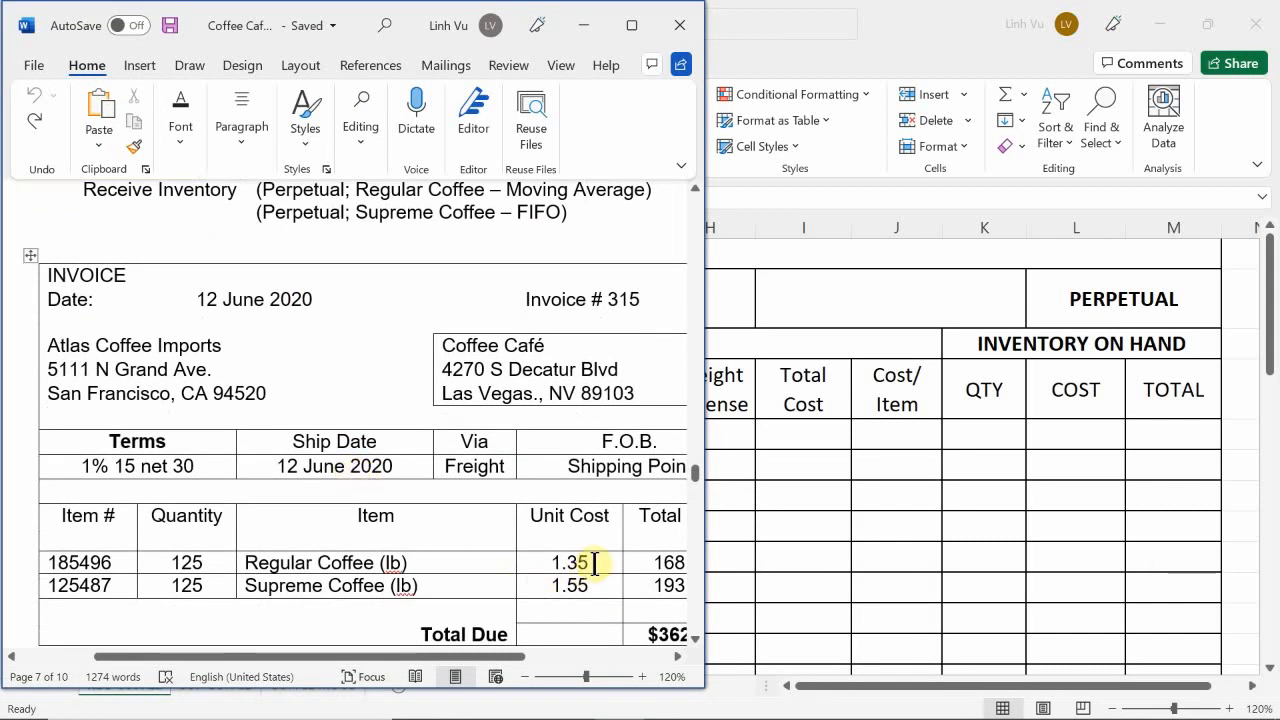
left_click(813, 444)
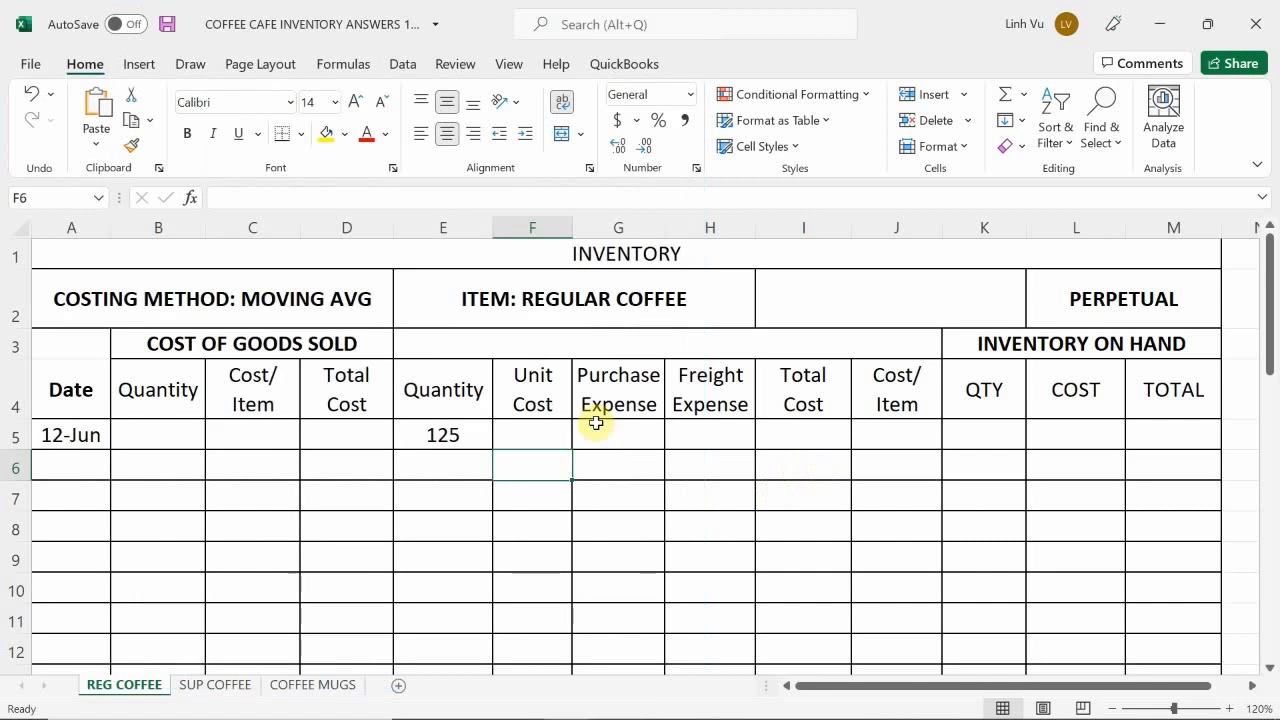
left_click(549, 437)
type("1.35")
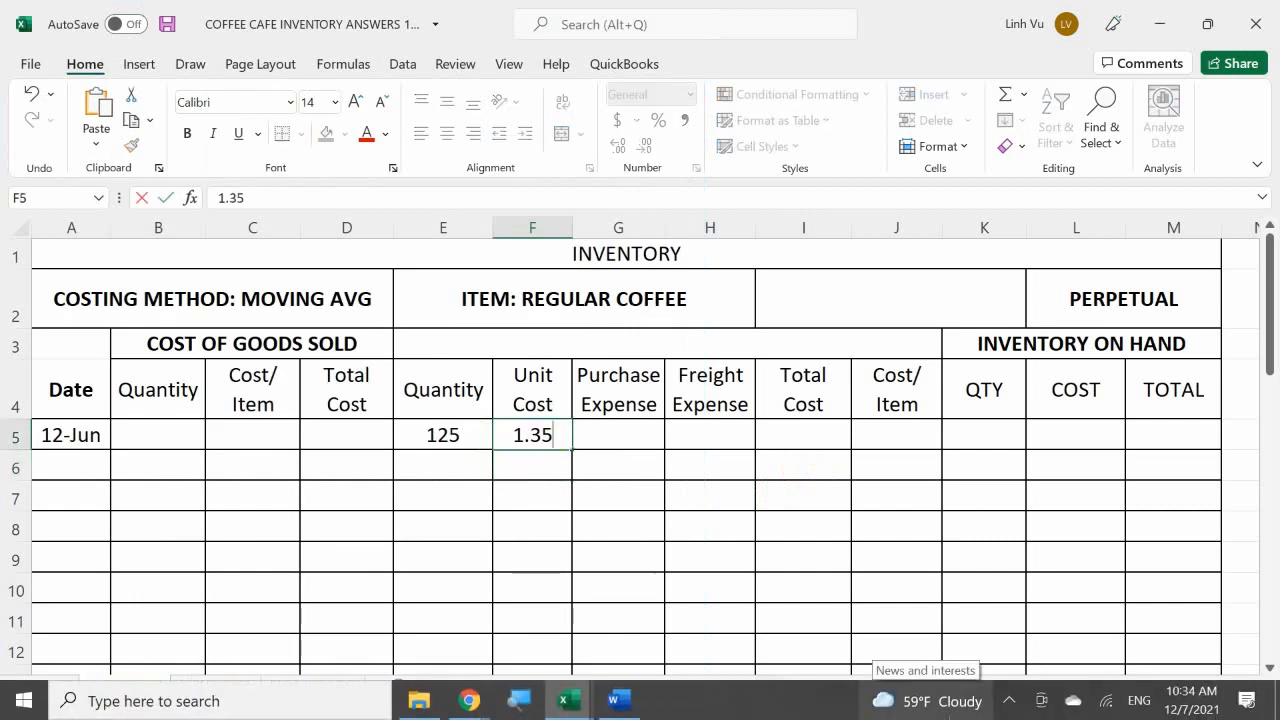
key("Tab")
Step: Calculate the purchase expense in G5 with the formula =E5*F5
type("=")
key("Left")
key("Left")
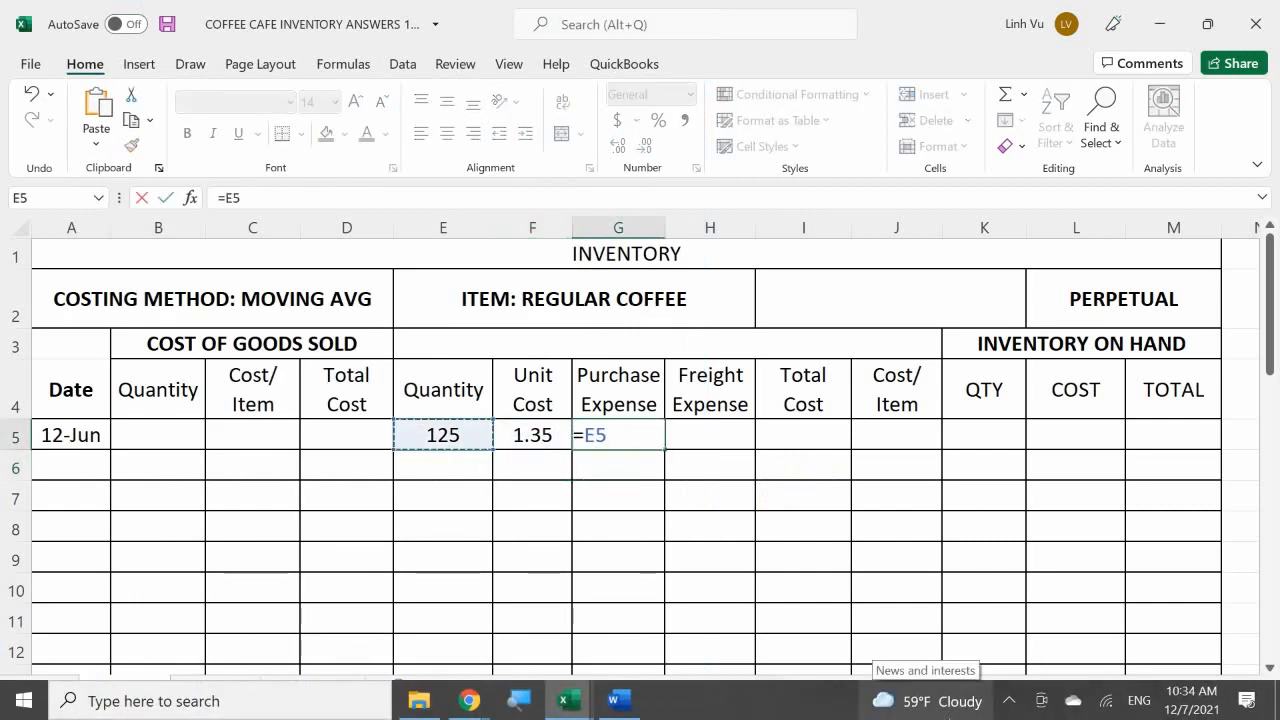
type("*")
key("Left")
key("Return")
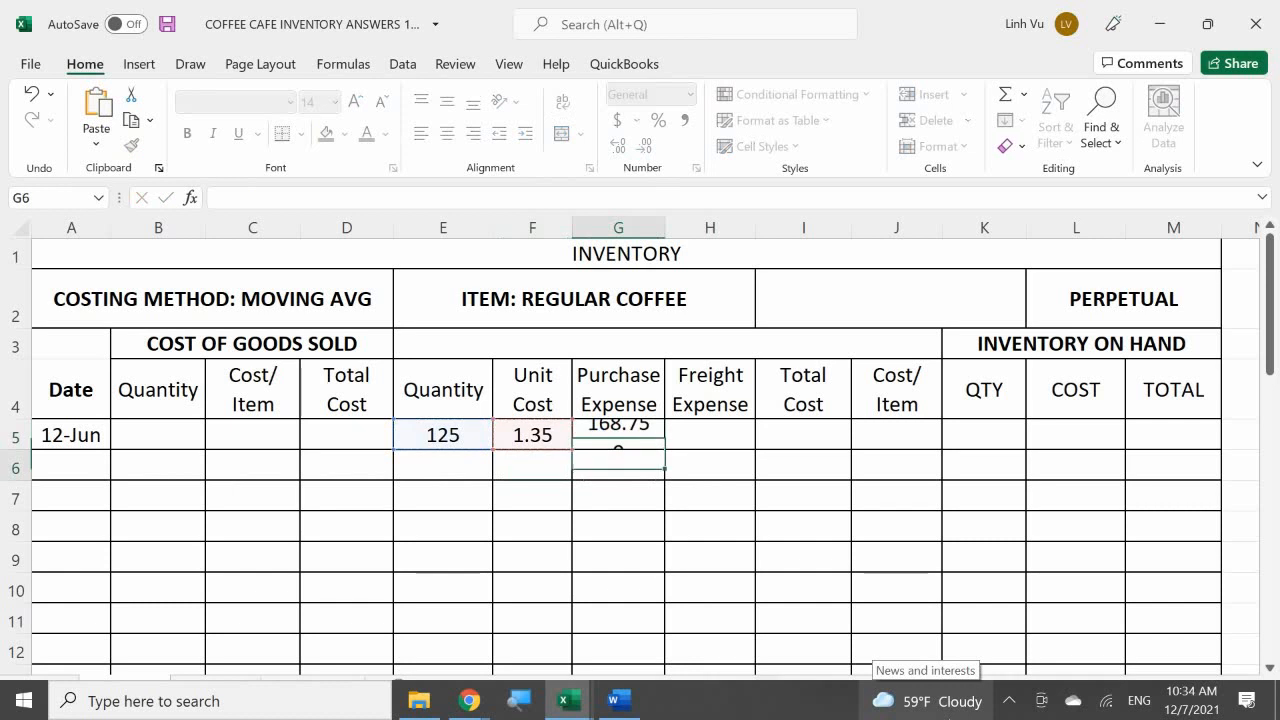
Step: Switch to the SUP COFFEE sheet, enlarge it to 120%, and enter the date 6/12 in A5
key("Right")
left_click(710, 435)
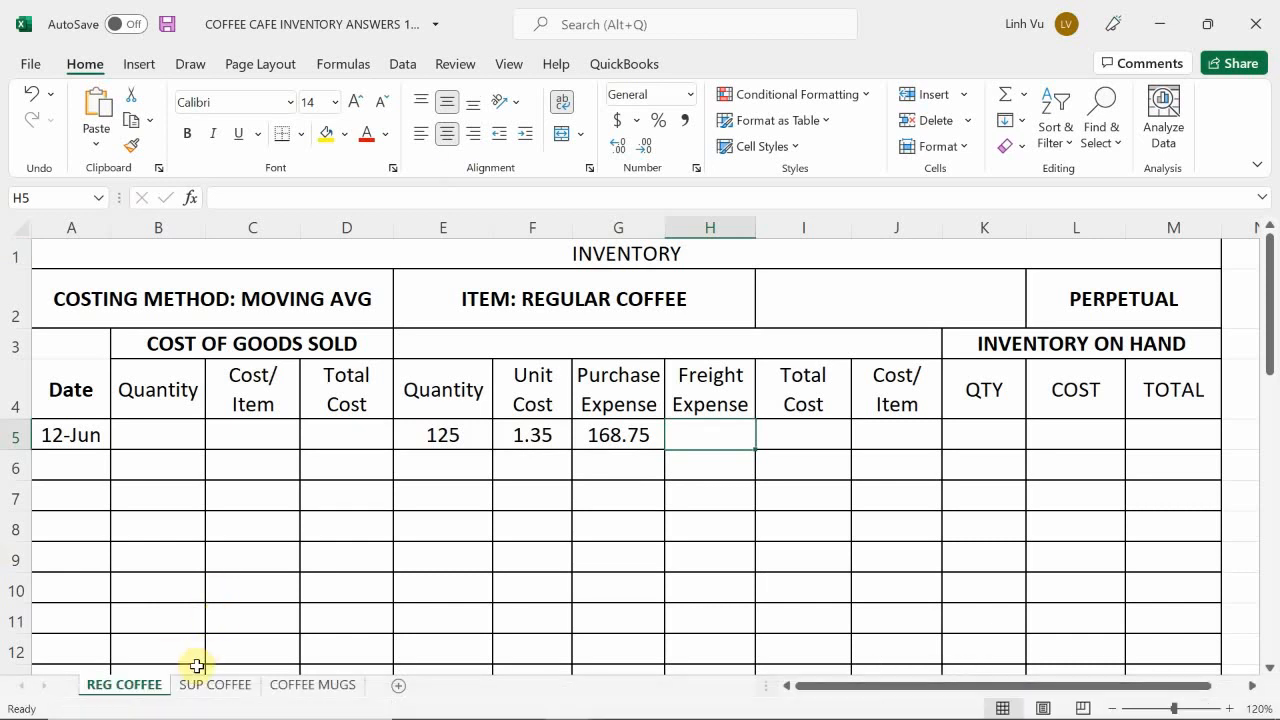
left_click(196, 696)
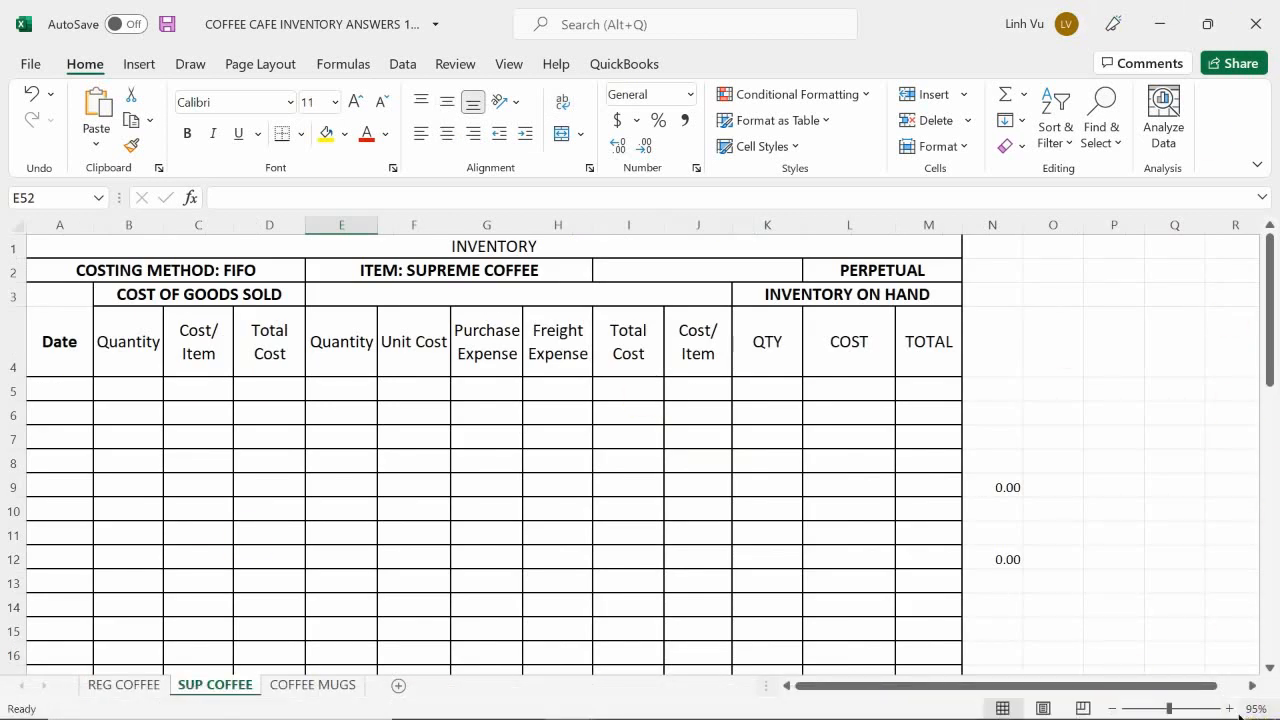
left_click(1231, 709)
left_click(1231, 709)
left_click(1231, 709)
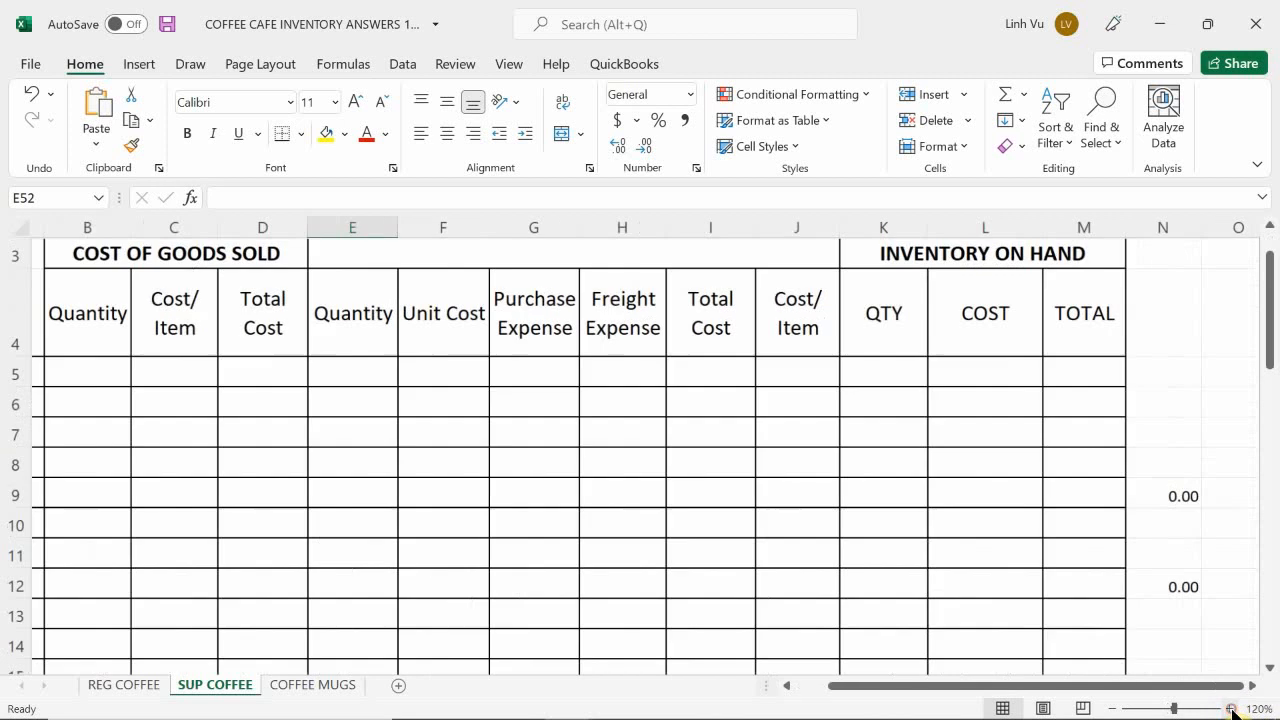
left_click(78, 377)
key("Left")
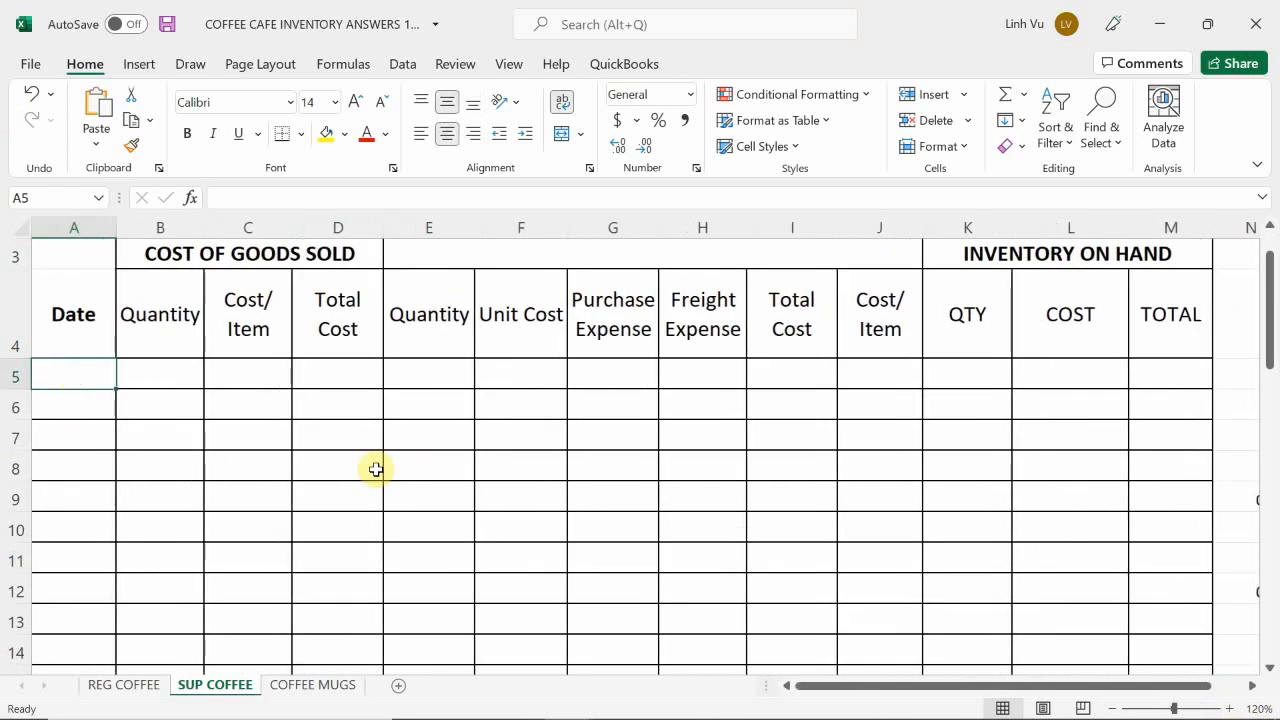
type("6/12")
key("Return")
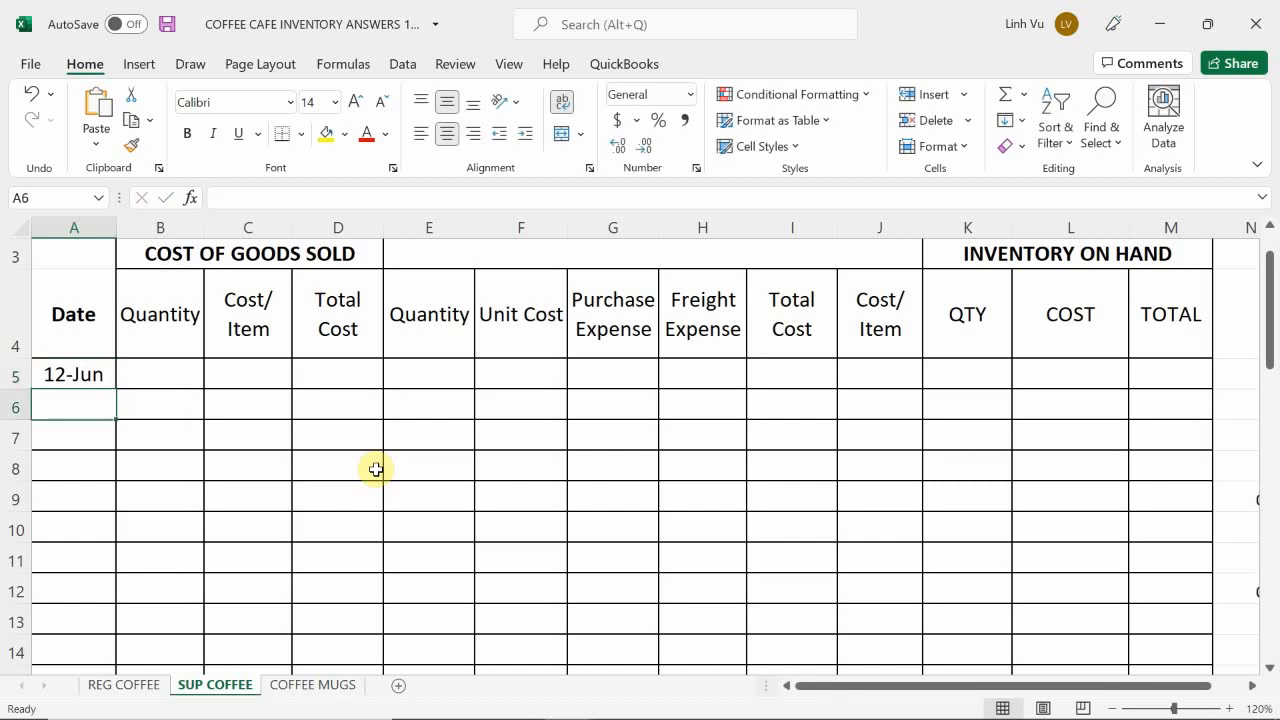
Step: Leave the cost of goods sold cells blank and enter a purchased quantity of 125 in E5 and a unit cost of 1.55 in F5
key("Right")
key("Right")
key("Right")
key("Up")
key("Right")
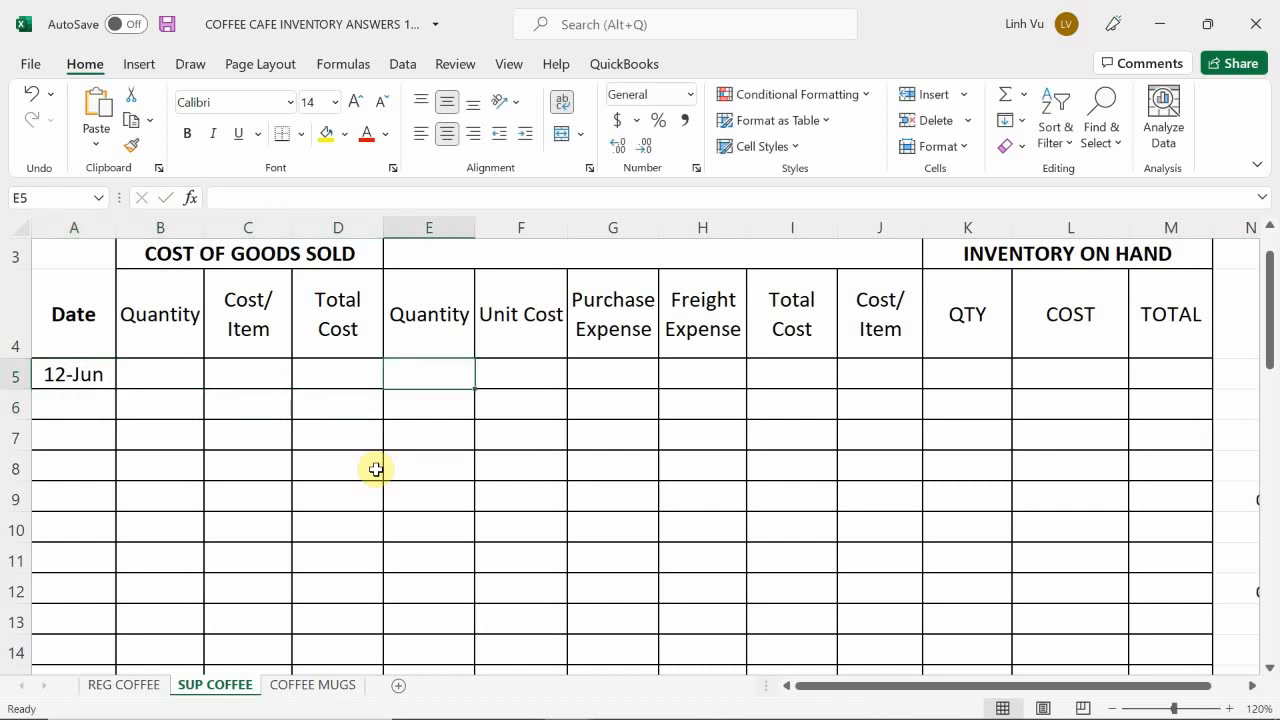
type("125")
key("Return")
Step: Calculate the supreme coffee's purchase expense in G5 with the formula =E5*F5
key("Right")
key("Up")
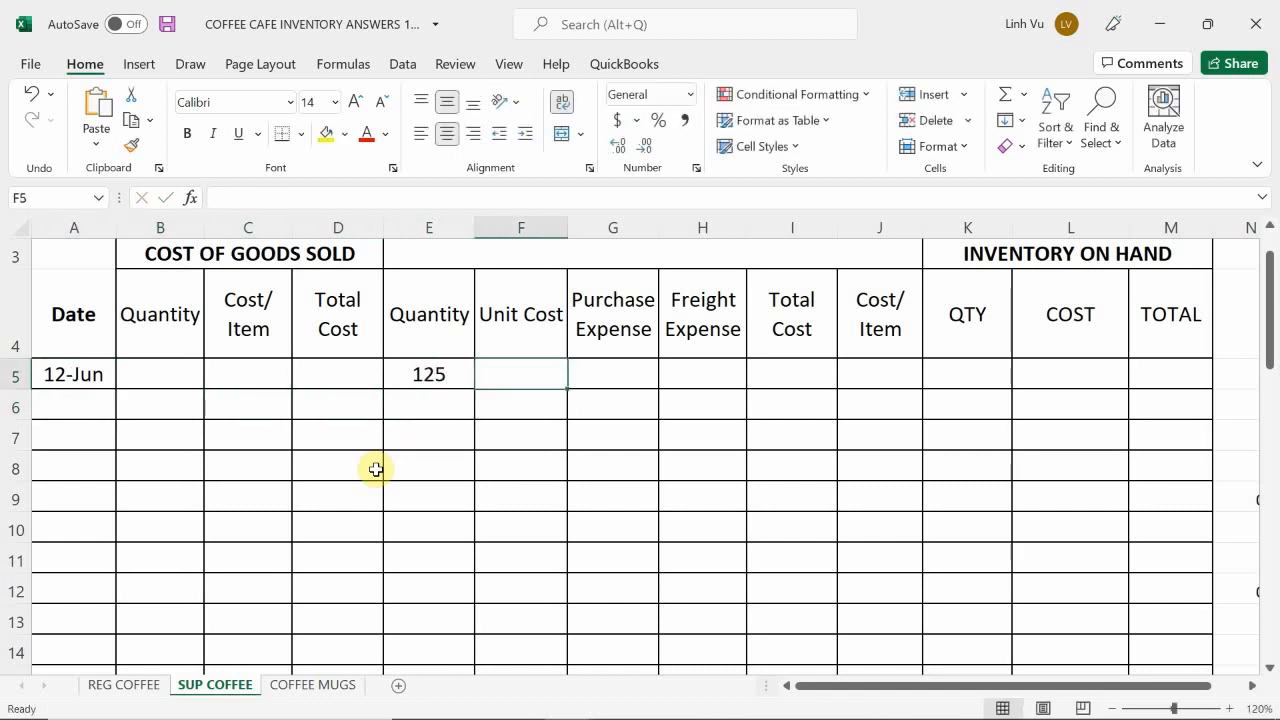
type("1.55")
key("Return")
key("Right")
key("Up")
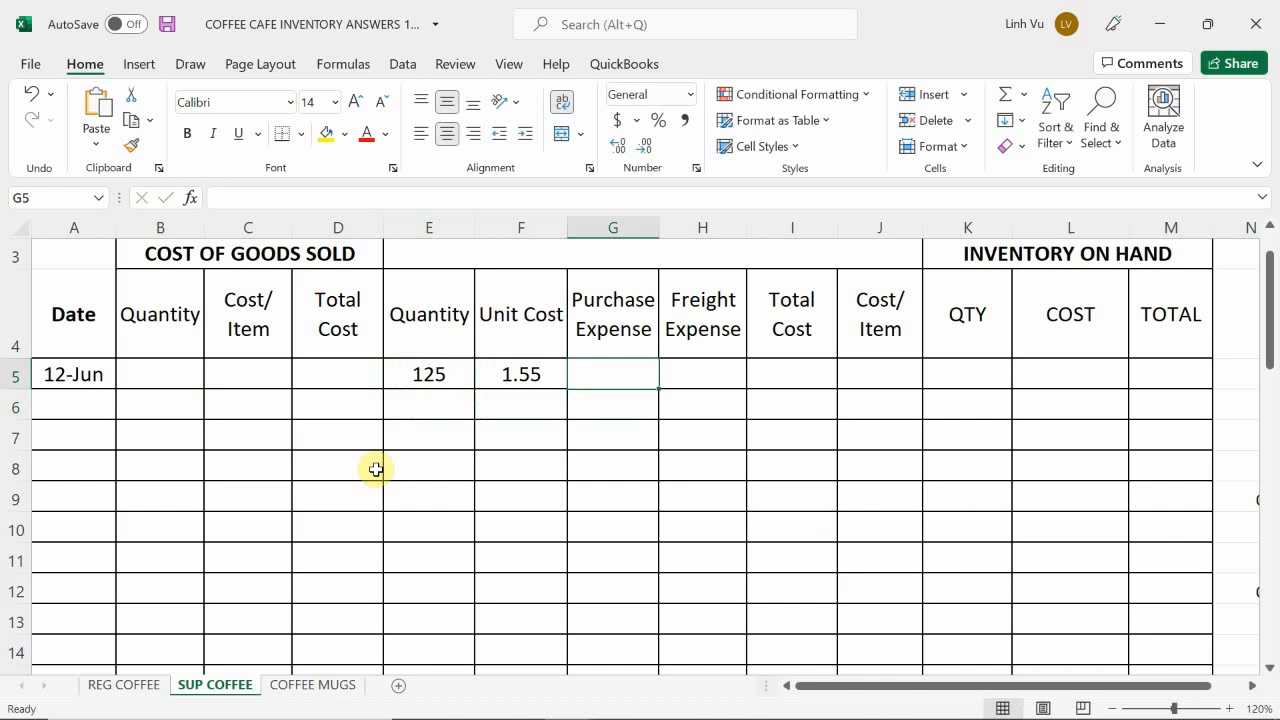
type("=")
key("Left")
key("Left")
type("*")
key("Left")
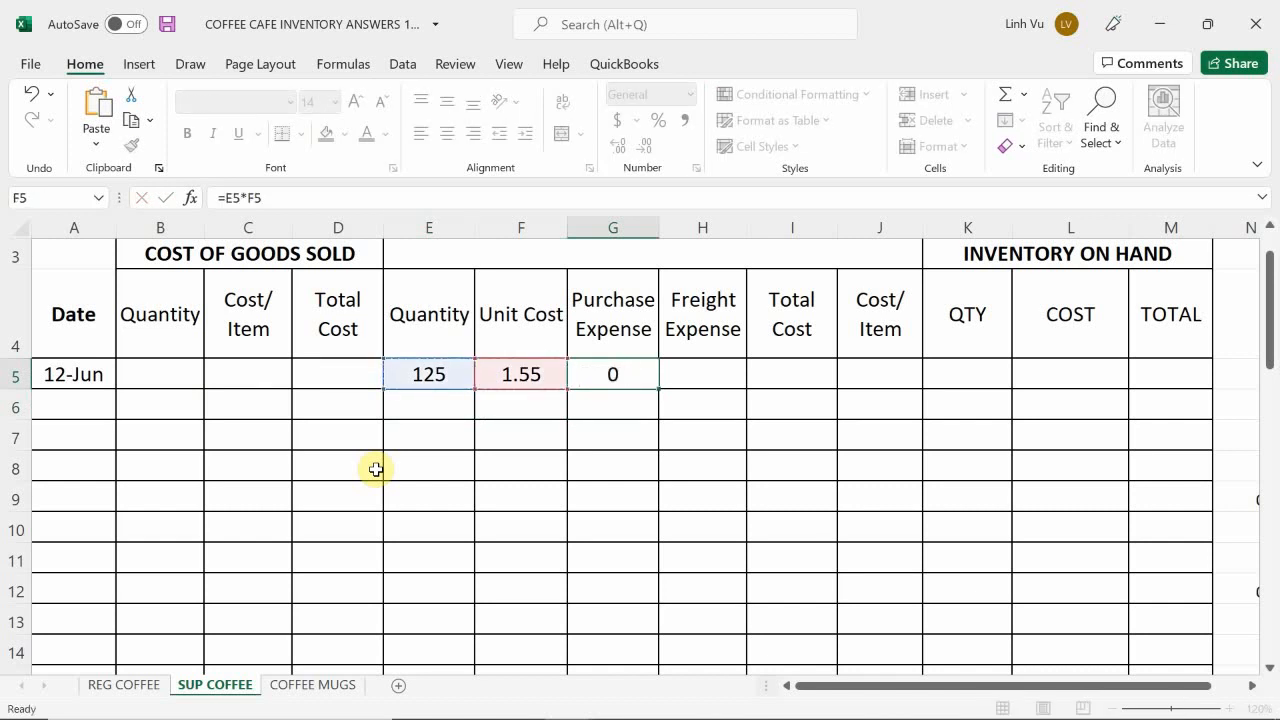
key("Return")
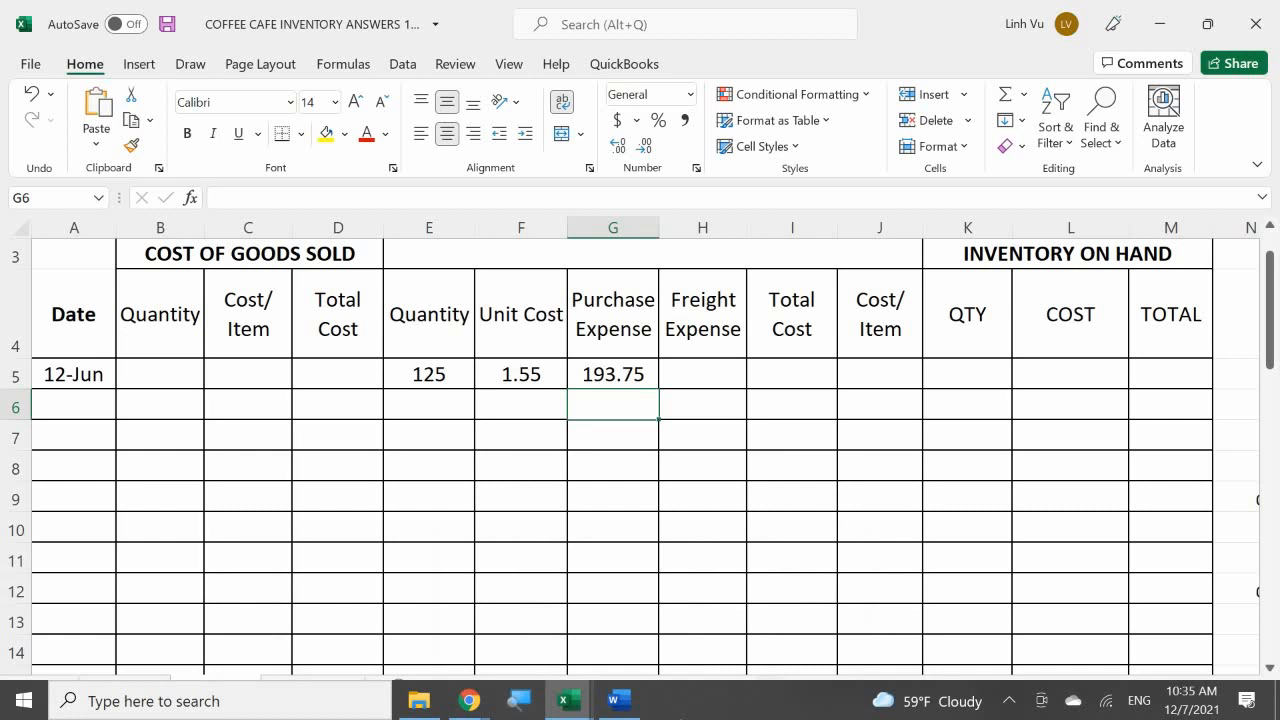
Step: Switch to Word and examine the Freight Line invoice of 12 June 2020, including its terms, coffee quantities and freight charge
left_click(606, 706)
scroll(375, 490, "down", 5)
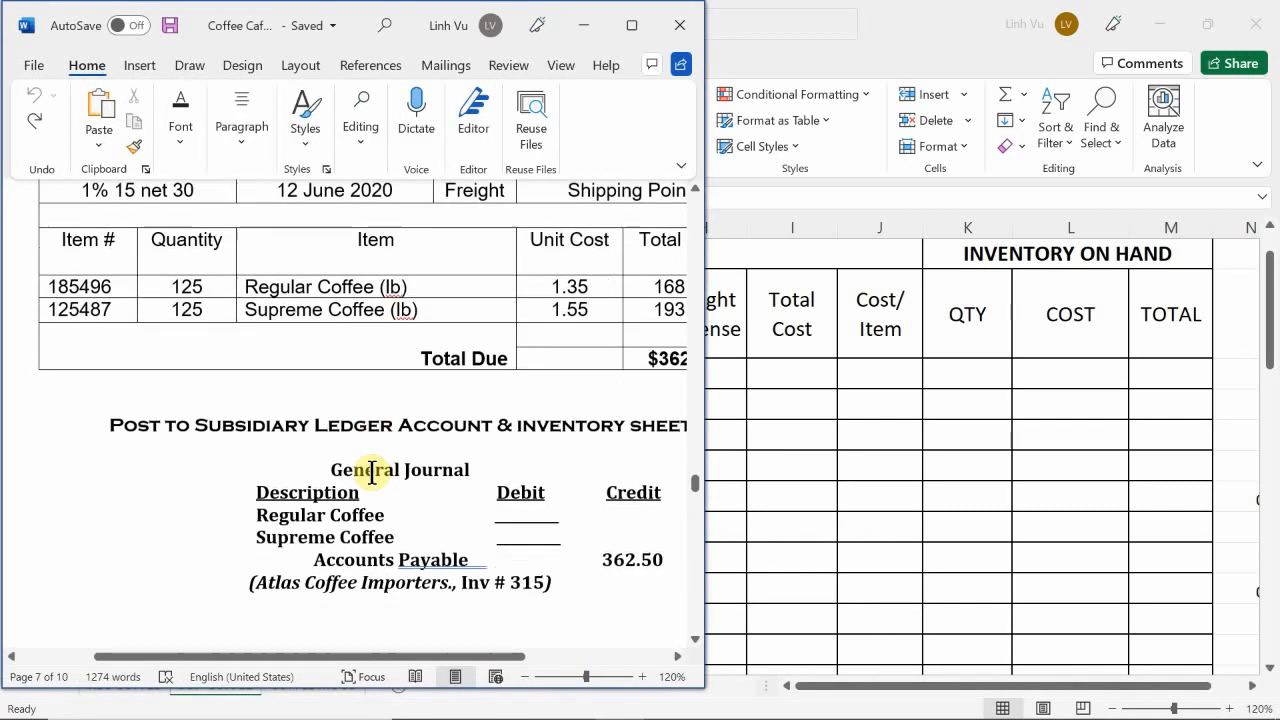
scroll(372, 470, "down", 1)
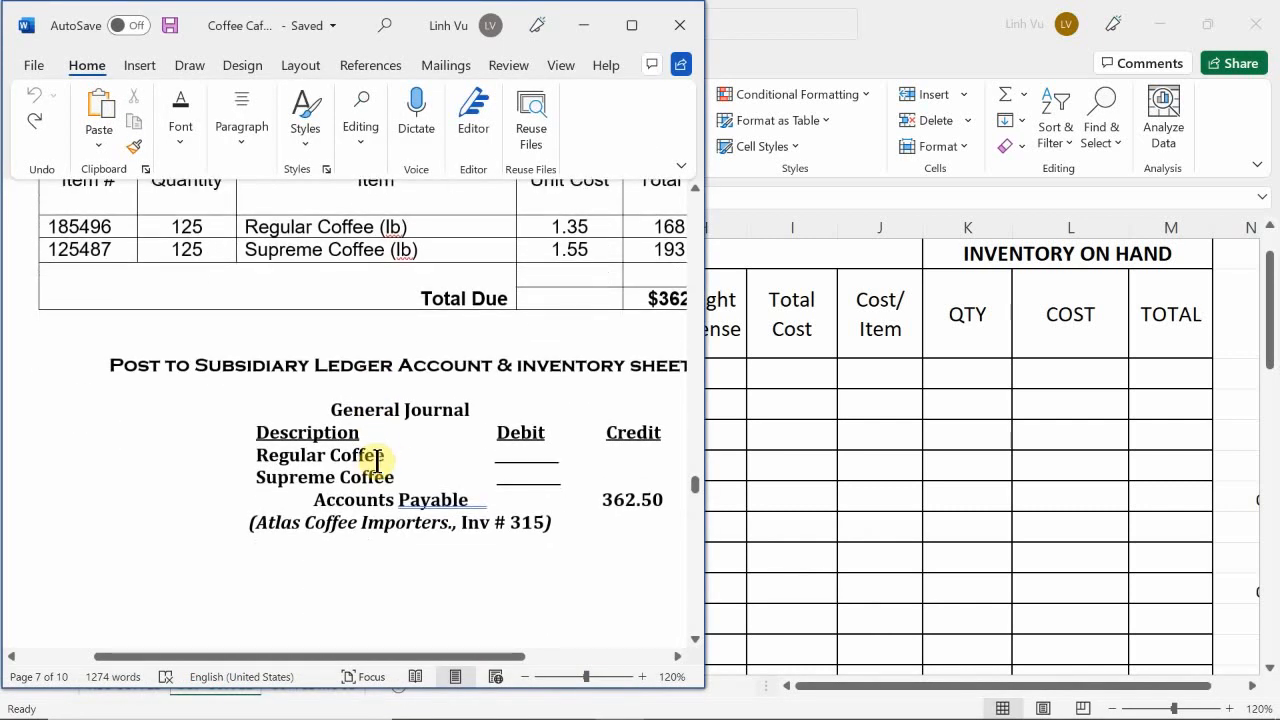
scroll(385, 457, "down", 10)
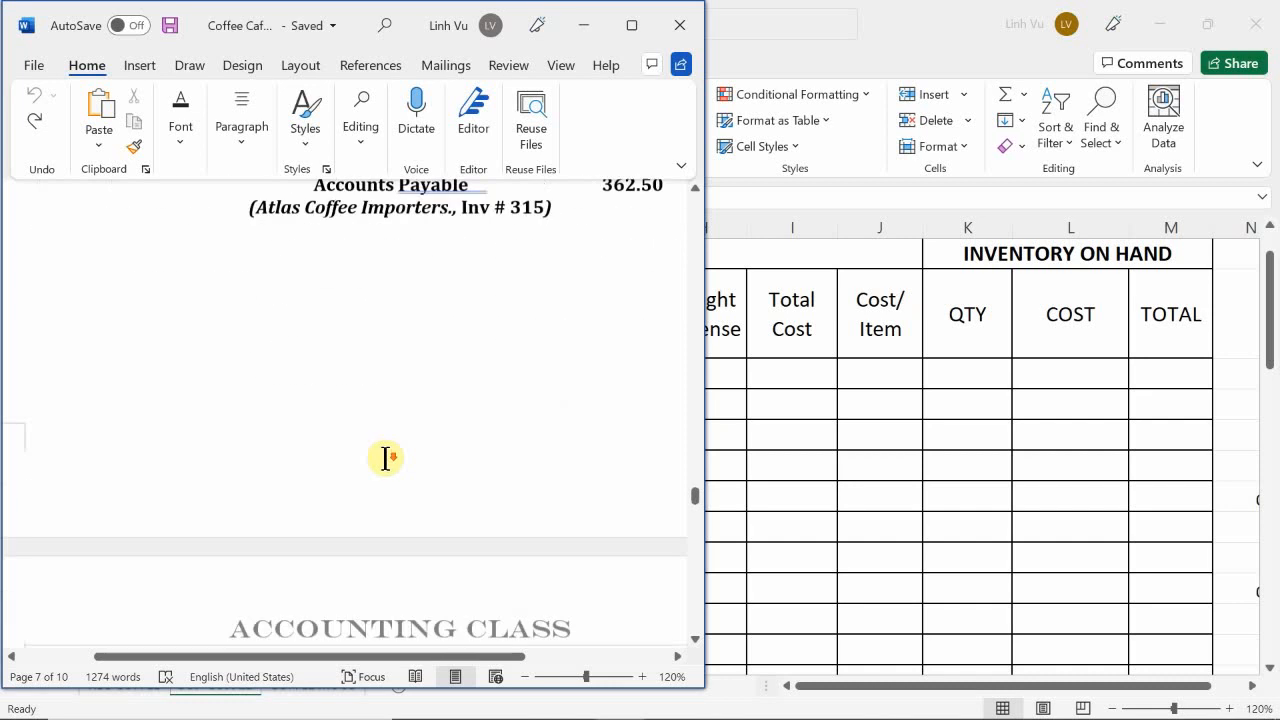
scroll(385, 458, "down", 3)
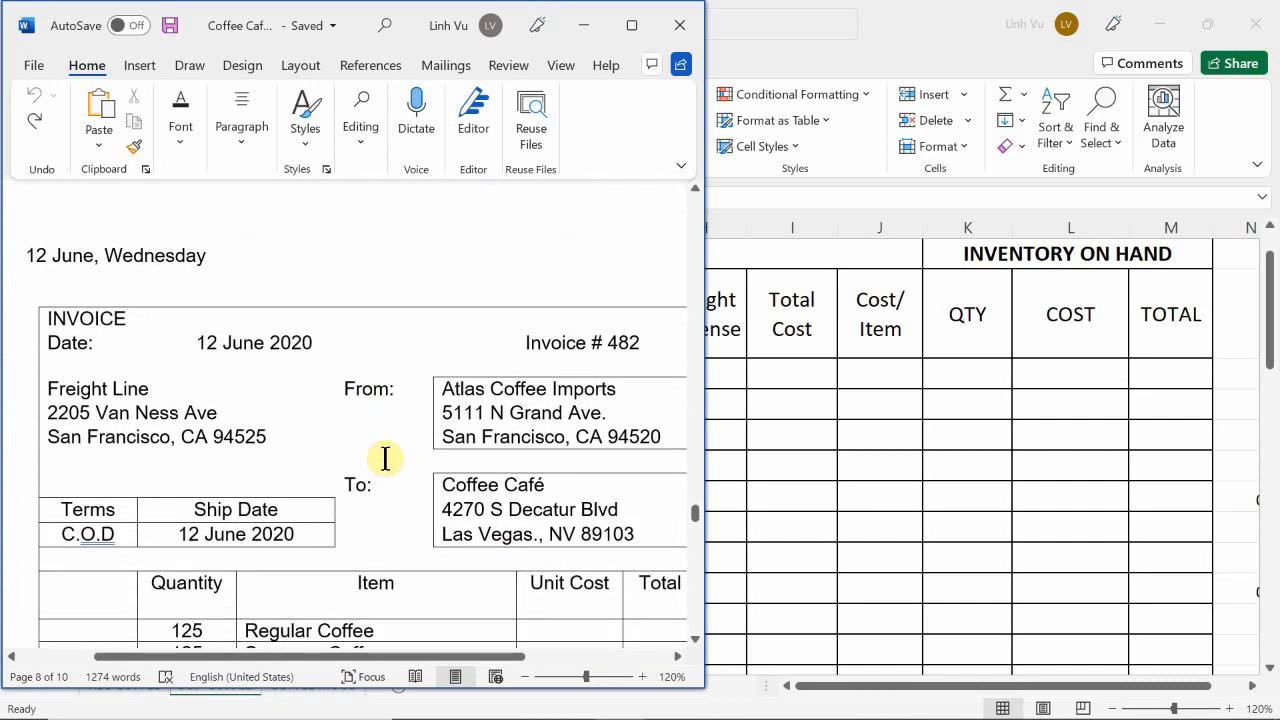
scroll(385, 458, "down", 1)
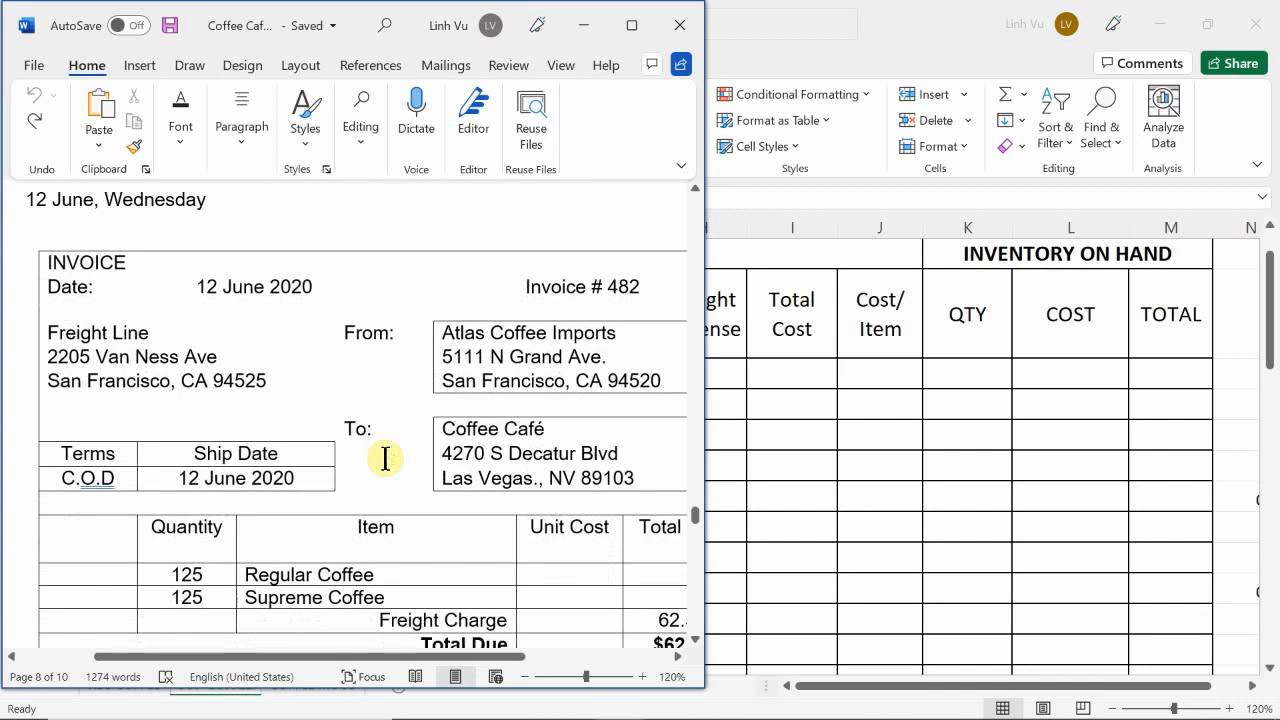
scroll(385, 458, "down", 1)
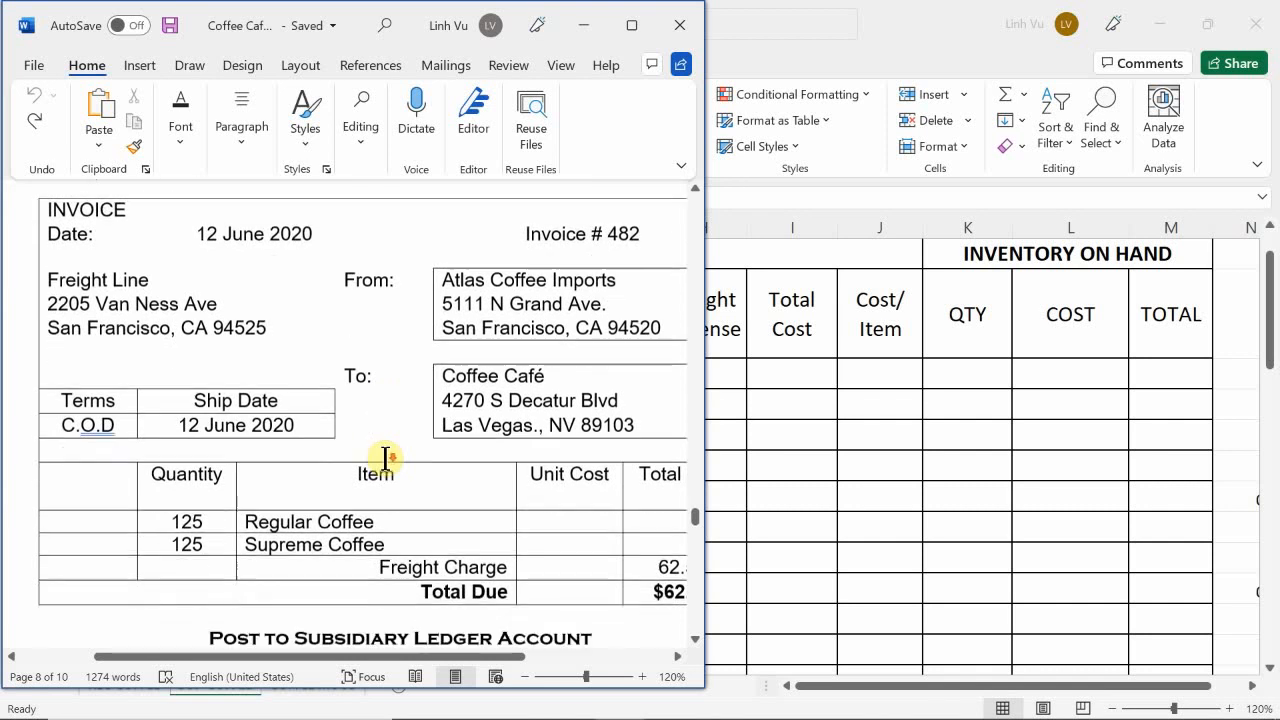
scroll(385, 458, "down", 1)
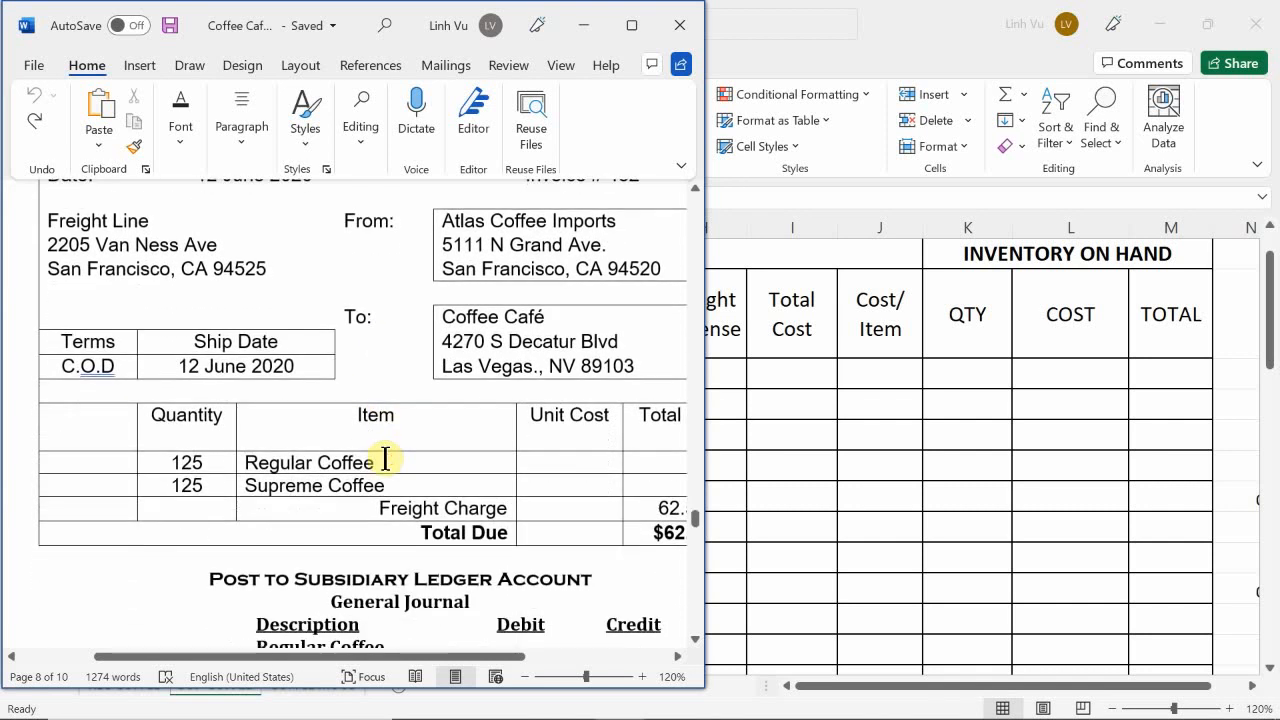
scroll(385, 459, "up", 1)
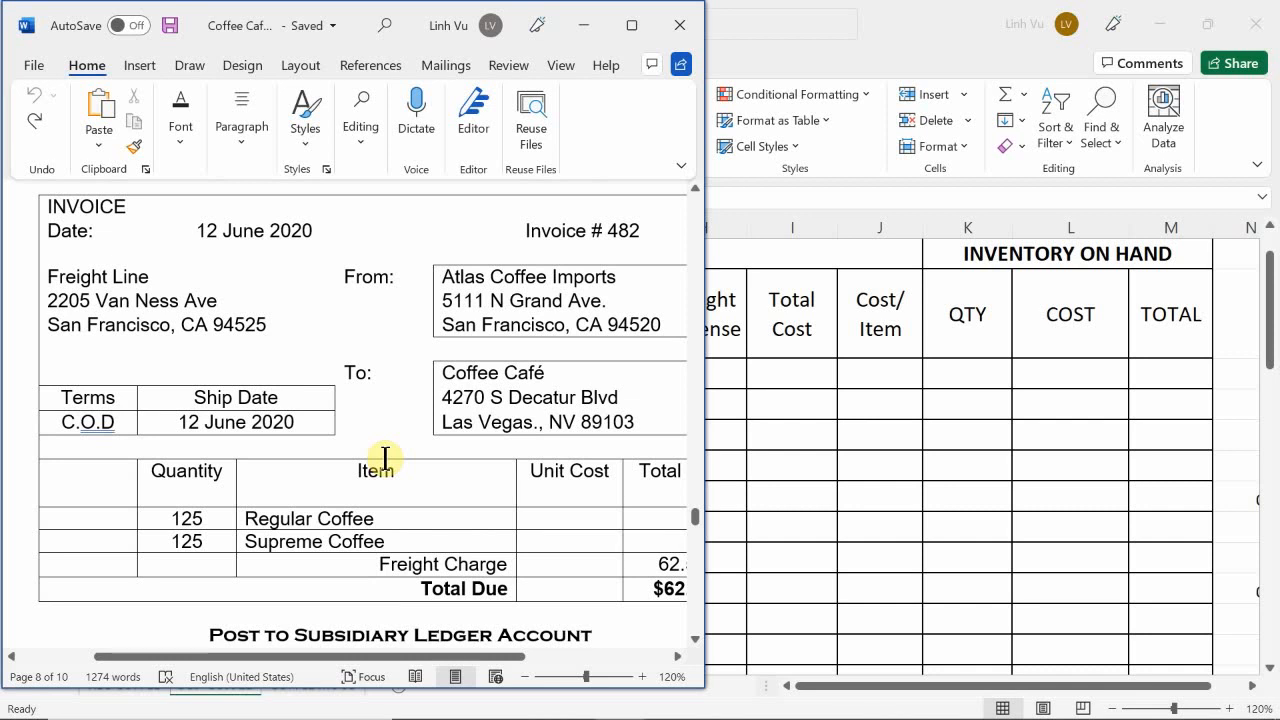
left_click_drag(436, 648, 474, 686)
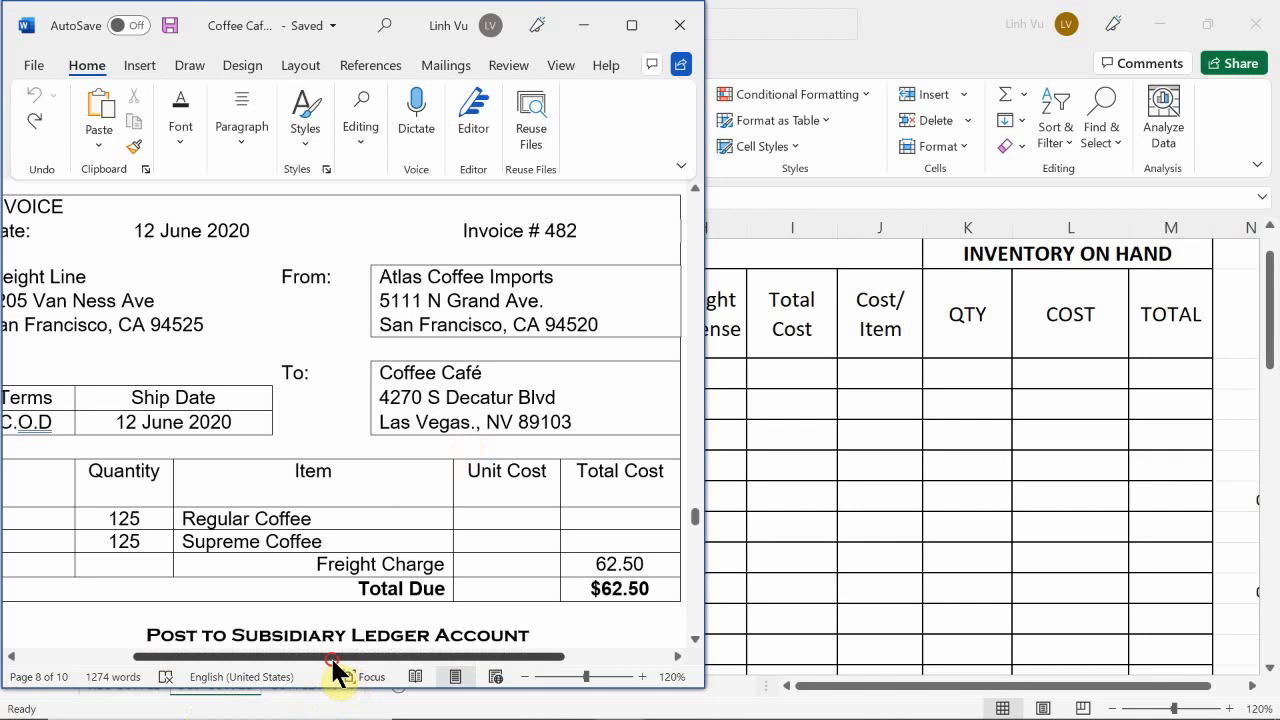
mouse_move(333, 658)
left_mouse_down()
mouse_move(300, 658)
mouse_move(329, 651)
left_mouse_up()
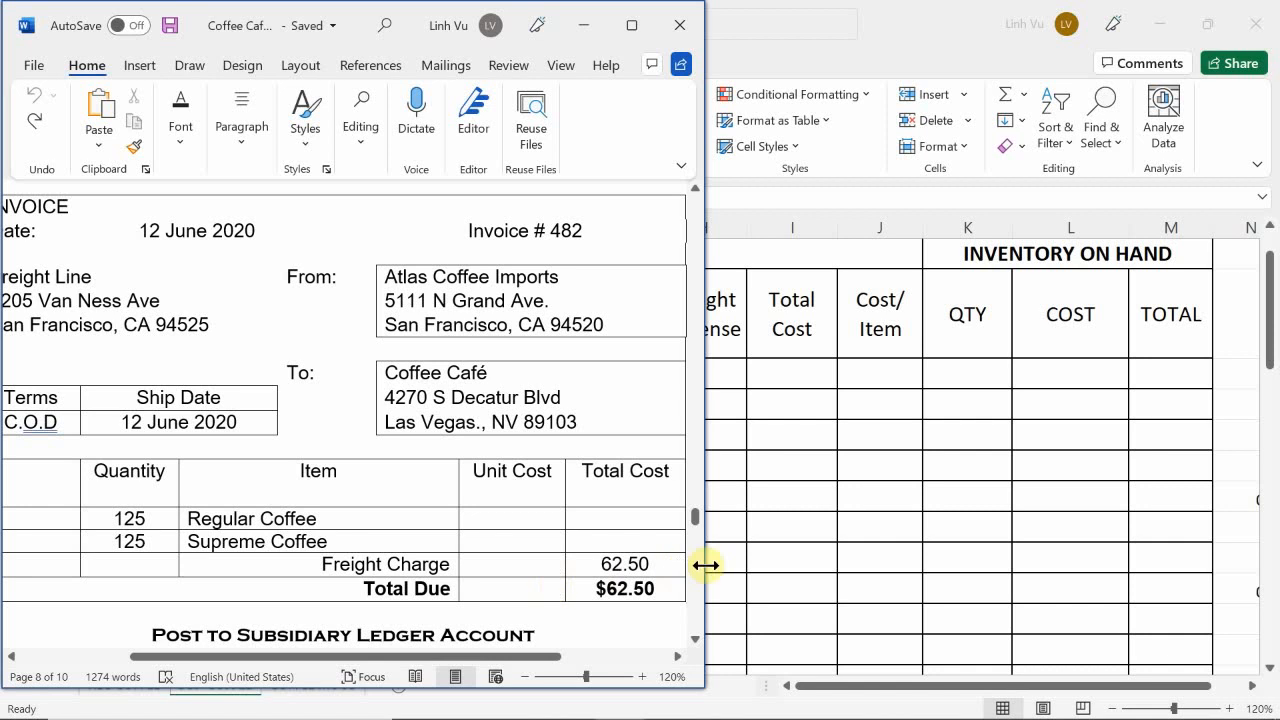
Step: Switch to the Excel workbook holding the purchase orders and open its GENERAL JOURNAL sheet
left_click(565, 700)
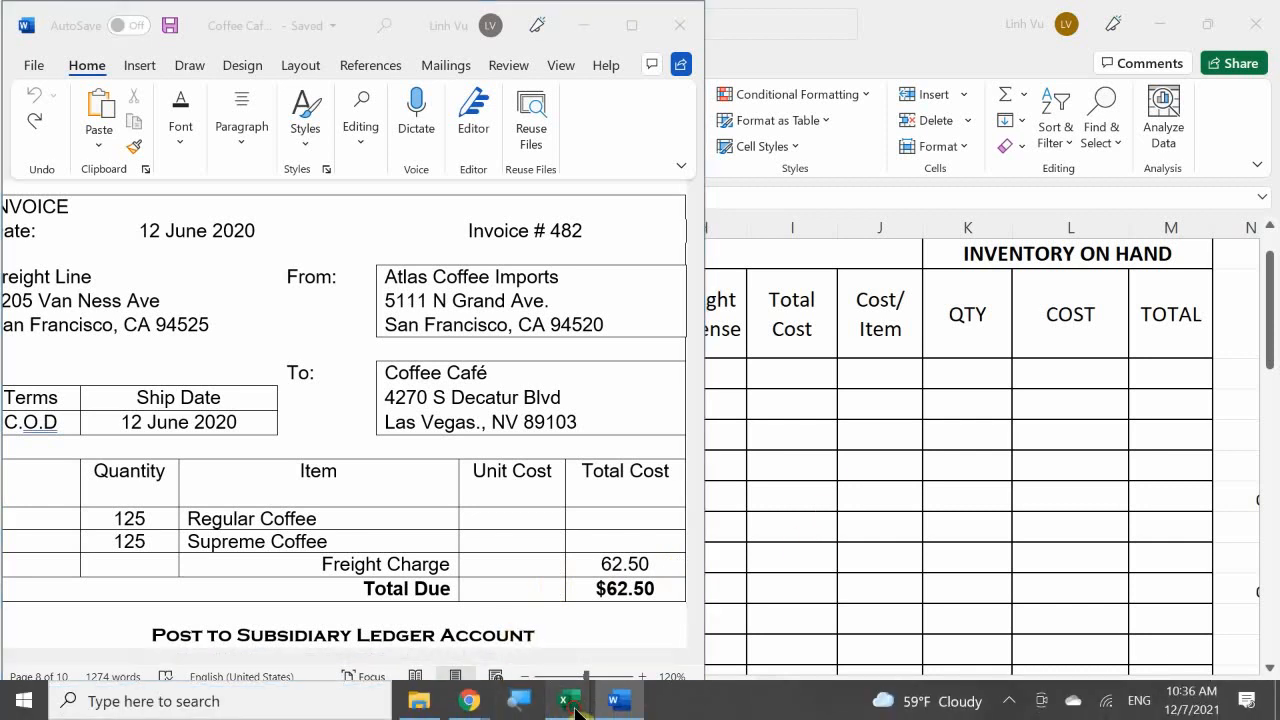
left_click(298, 589)
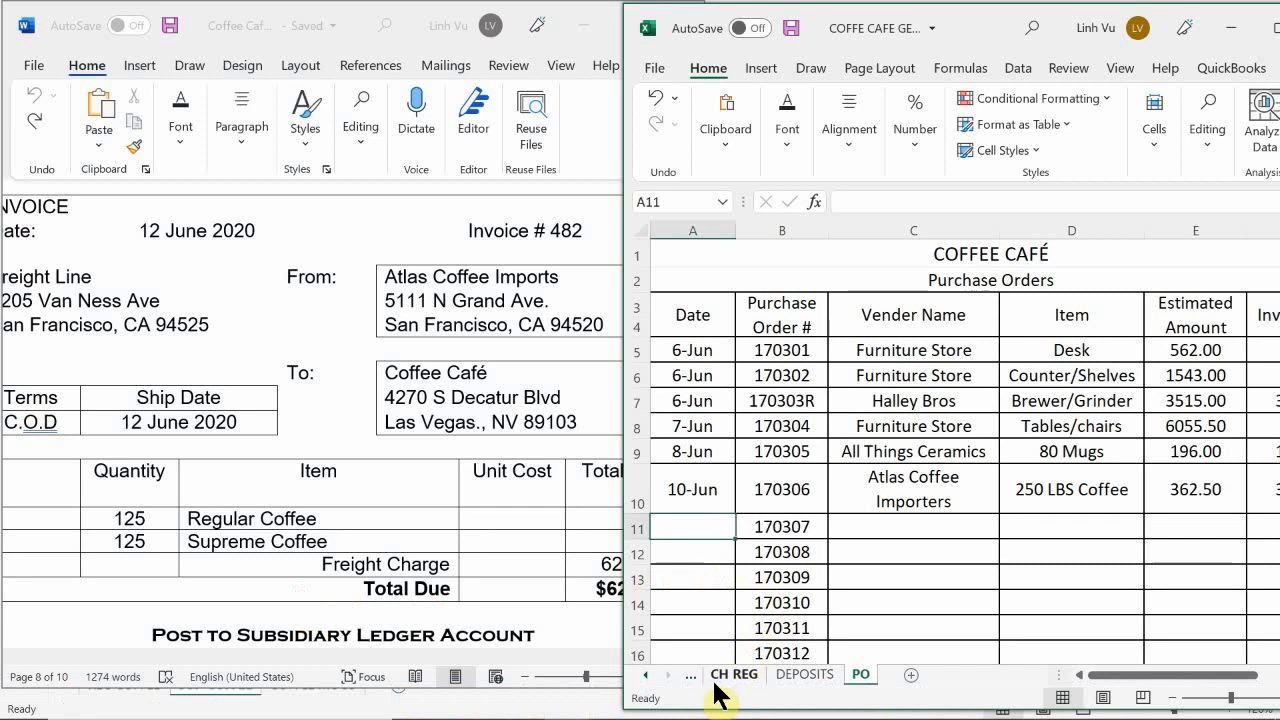
left_click(645, 676)
left_click(645, 677)
left_click(645, 677)
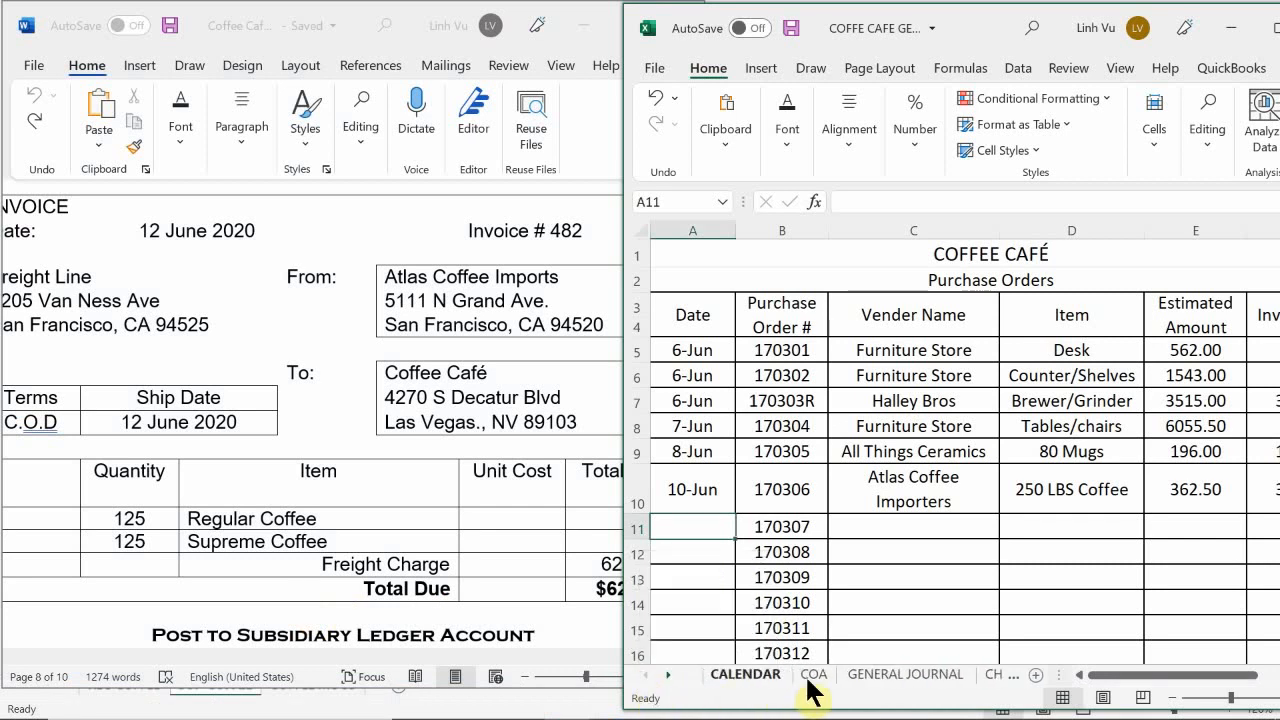
left_click(878, 680)
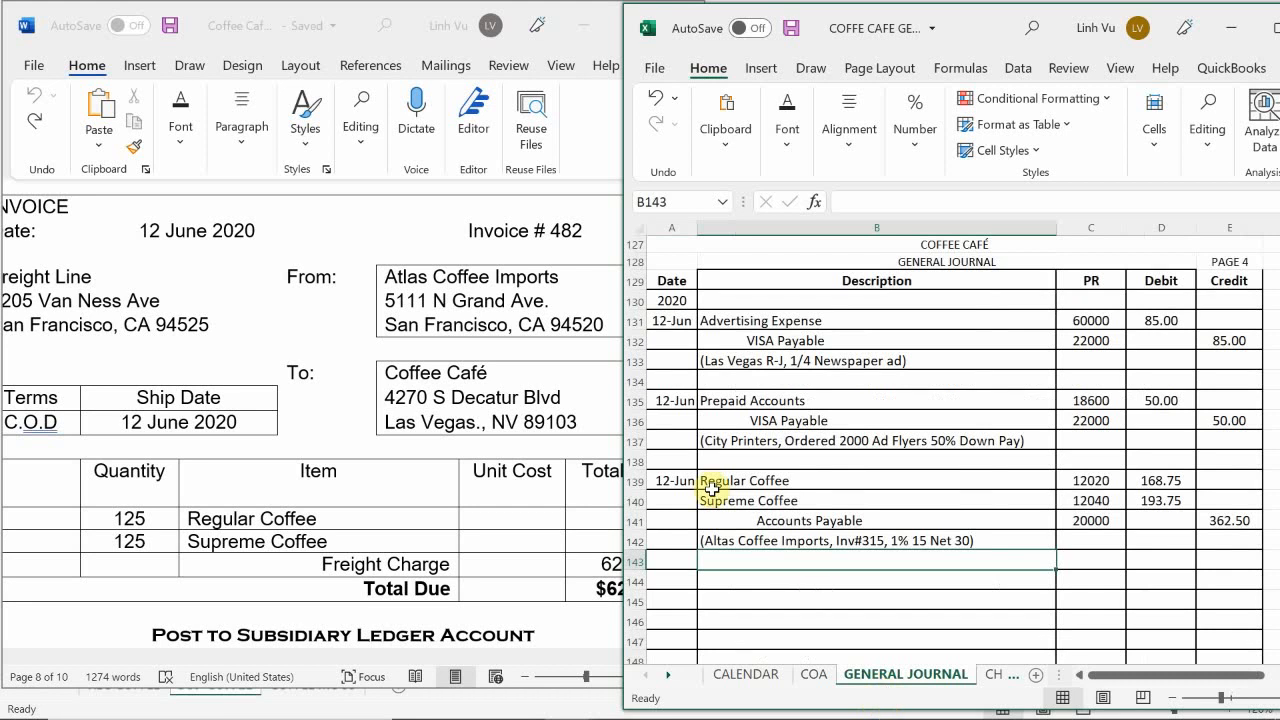
Step: Start a new journal entry below the Atlas Coffee purchase by entering the date 6/12 in A144
left_click(788, 502)
scroll(795, 500, "down", 1)
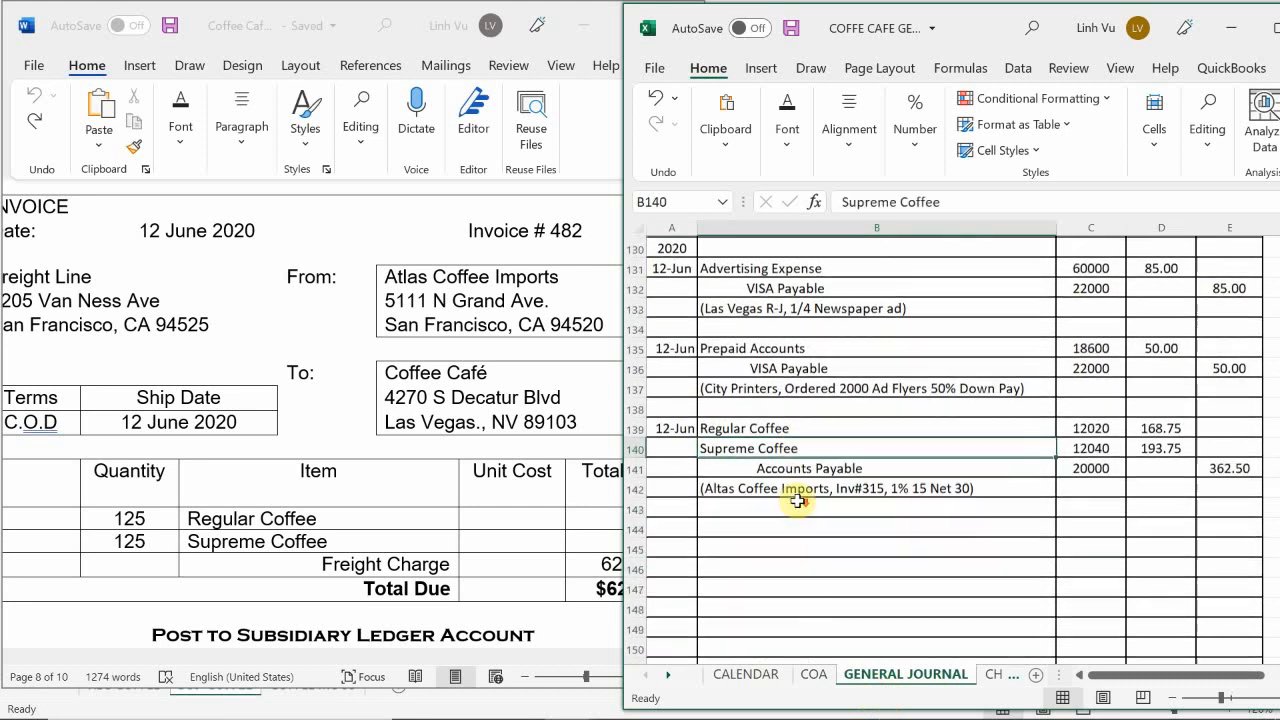
left_click(683, 530)
type("6")
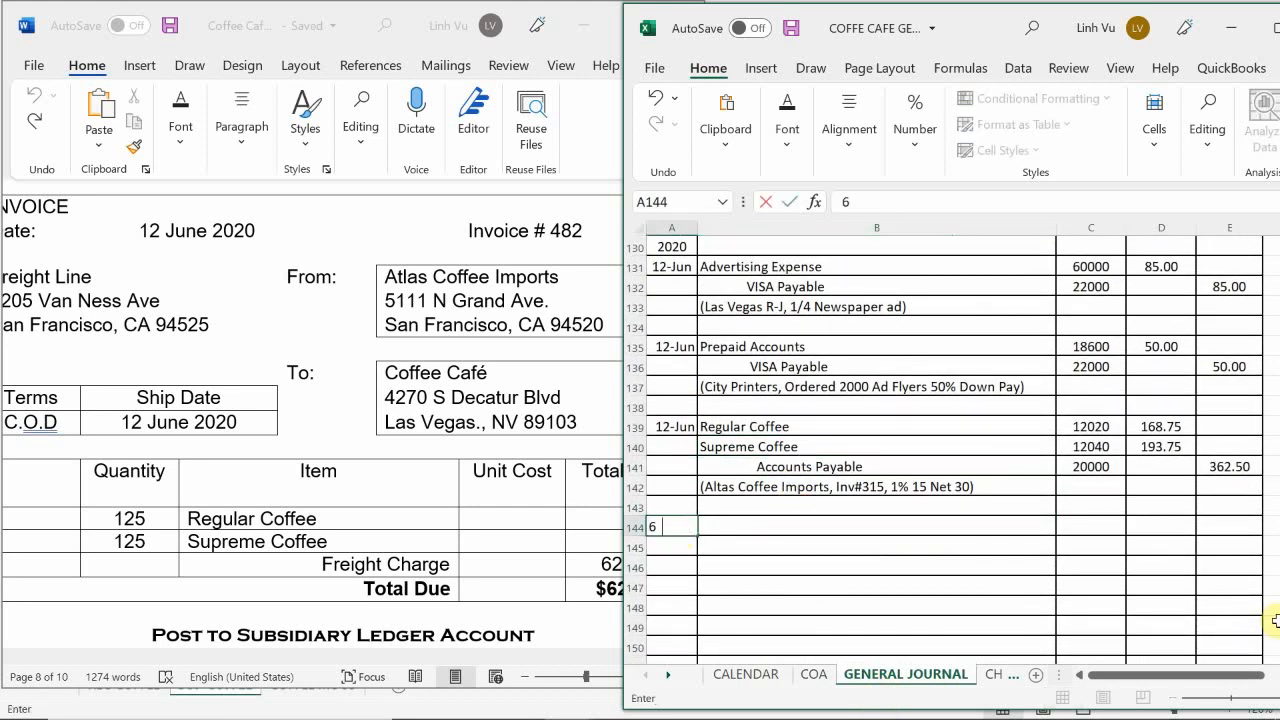
type("/12")
key("Return")
Step: Enter the descriptions Regular Coffee and Supreme Coffee in B144 and B145, with an indented Checking in B146
key("Up")
key("Right")
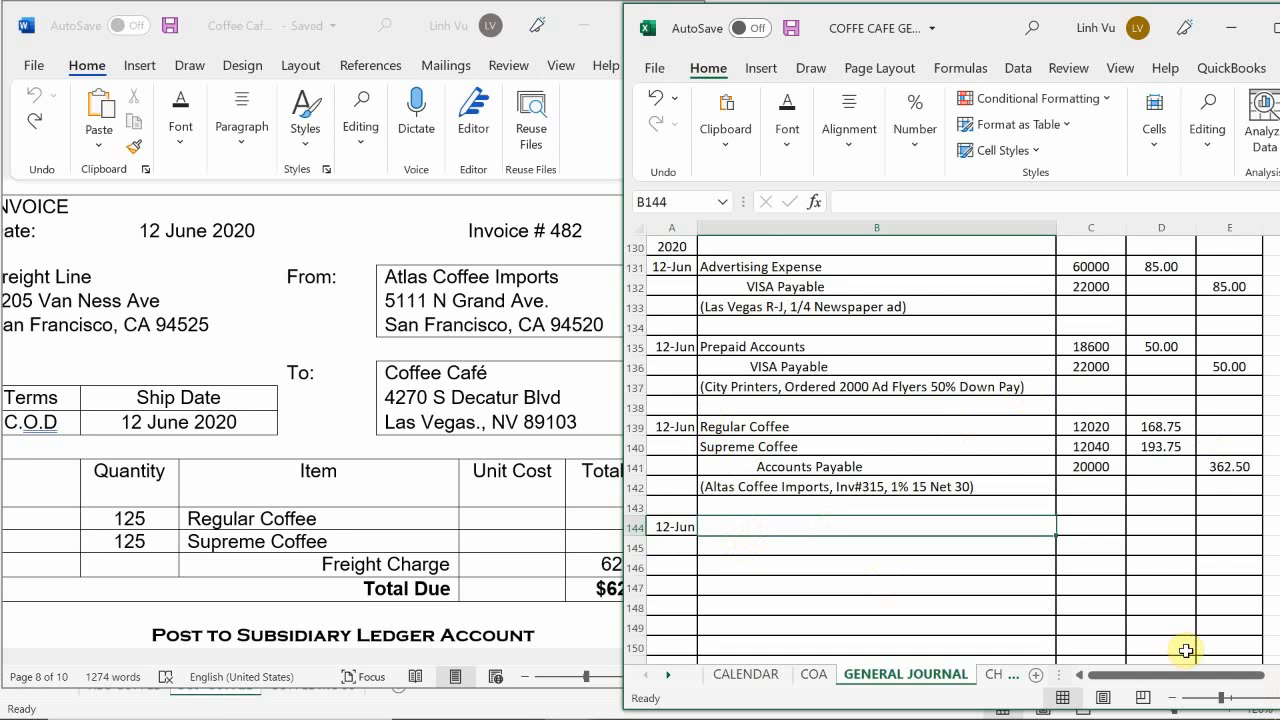
type("Regu")
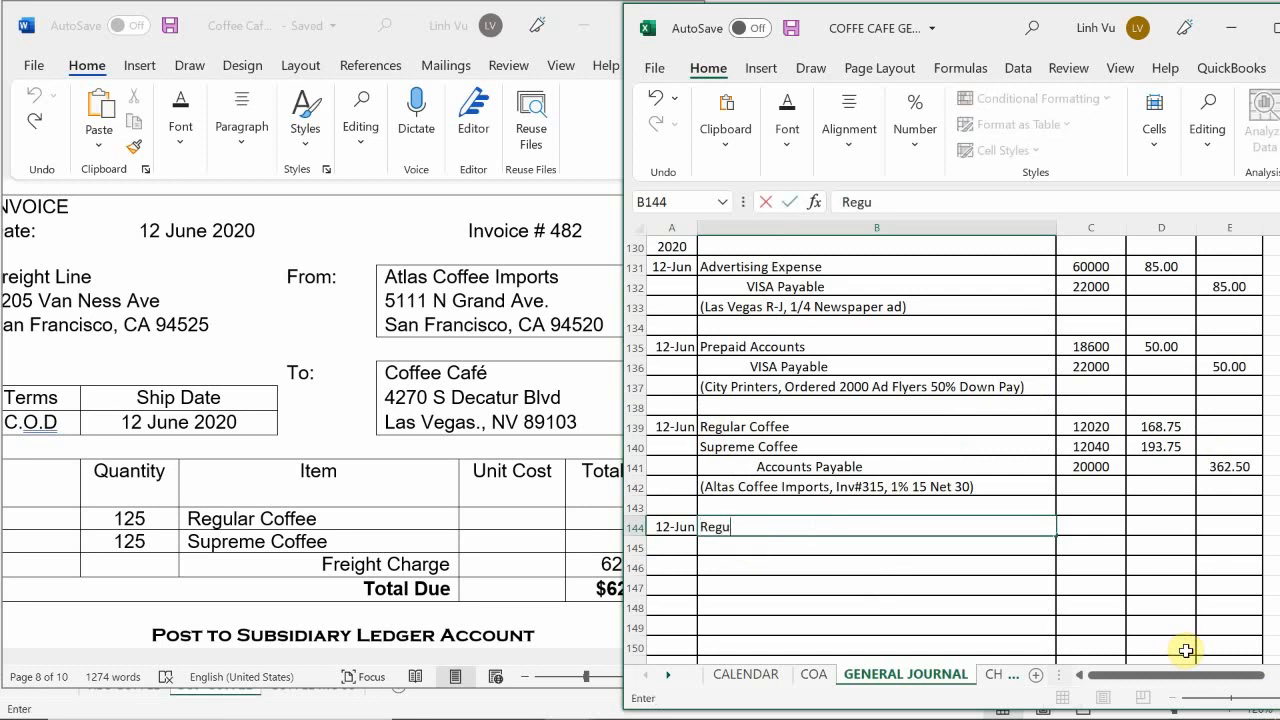
type("lar Coffee")
key("Return")
type("Suprem")
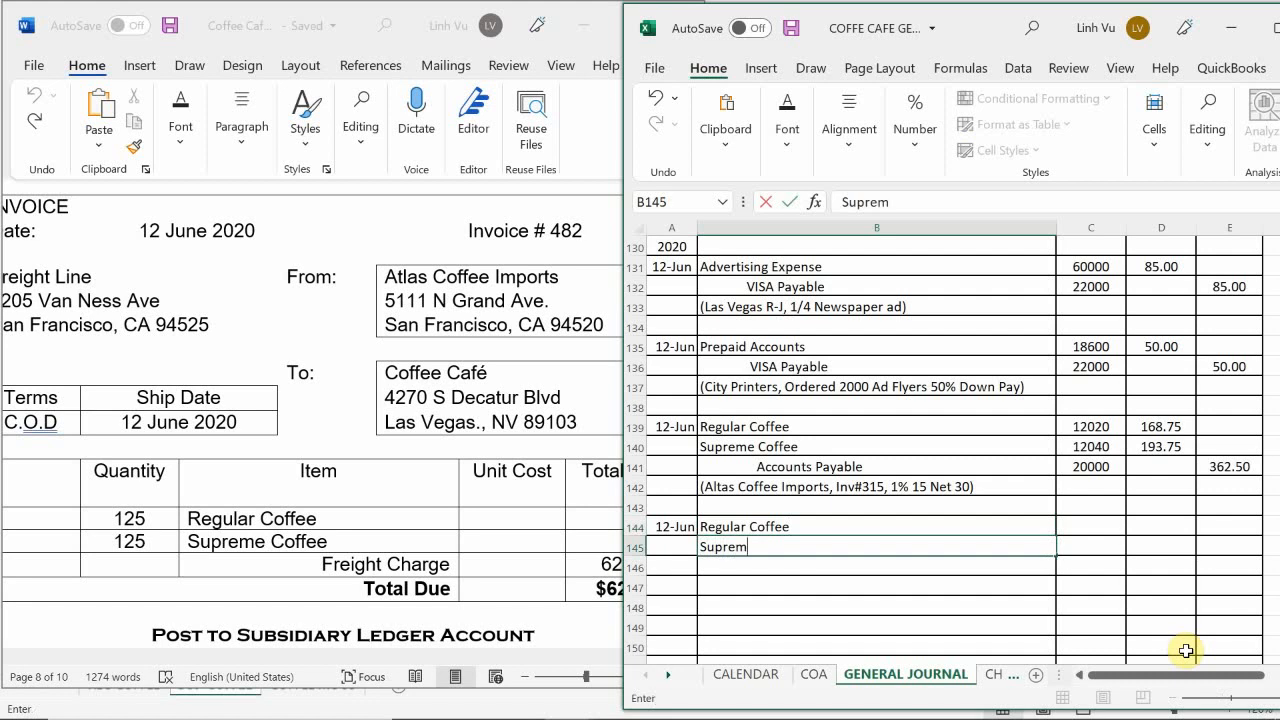
type("e Coffee")
key("Return")
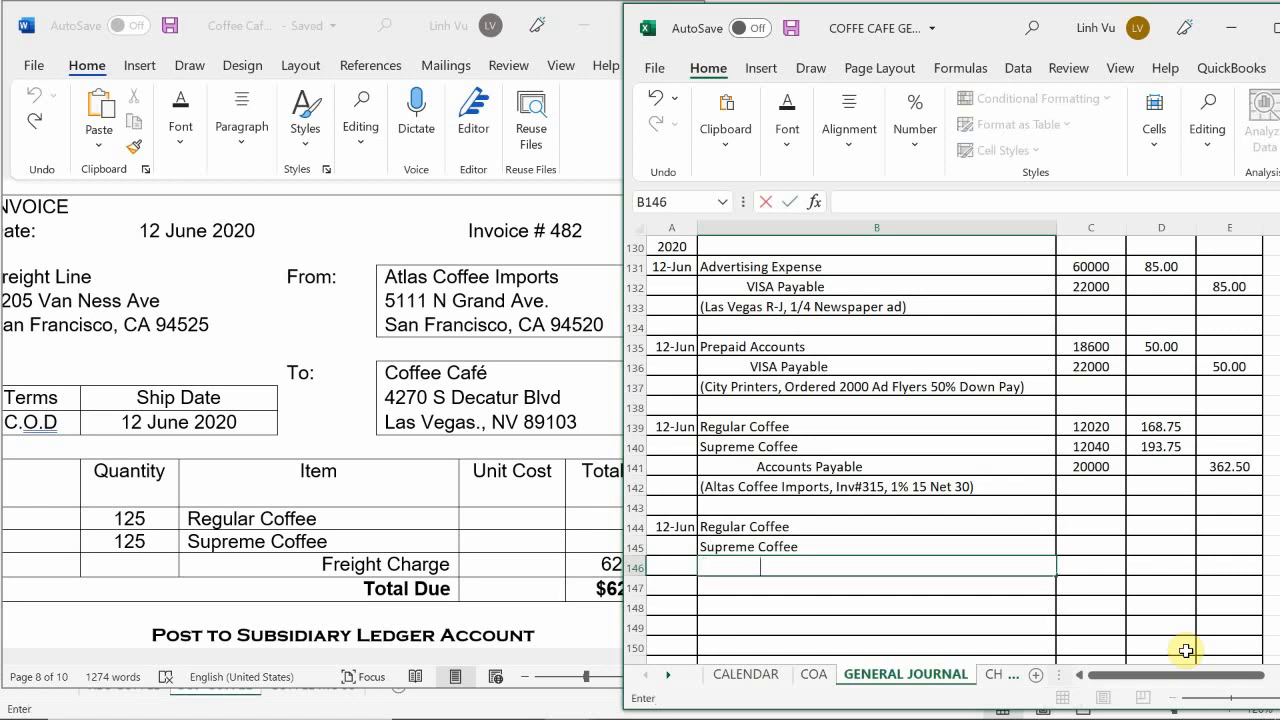
type("Checking")
key("Tab")
Step: Fill in the posting references 12020 for Regular Coffee, 12040 for Supreme Coffee and 10100 for Checking in C144:C146
key("Up")
key("Up")
type("1202")
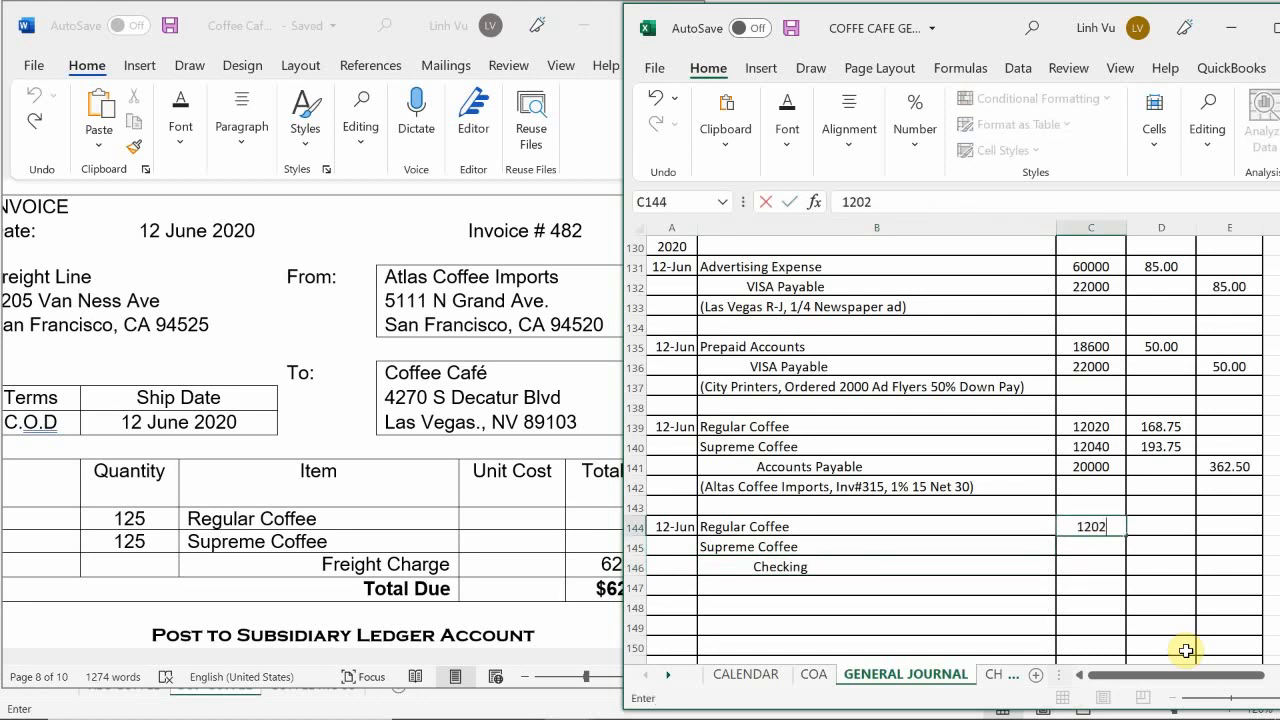
type("0")
key("Return")
type("12040")
key("Return")
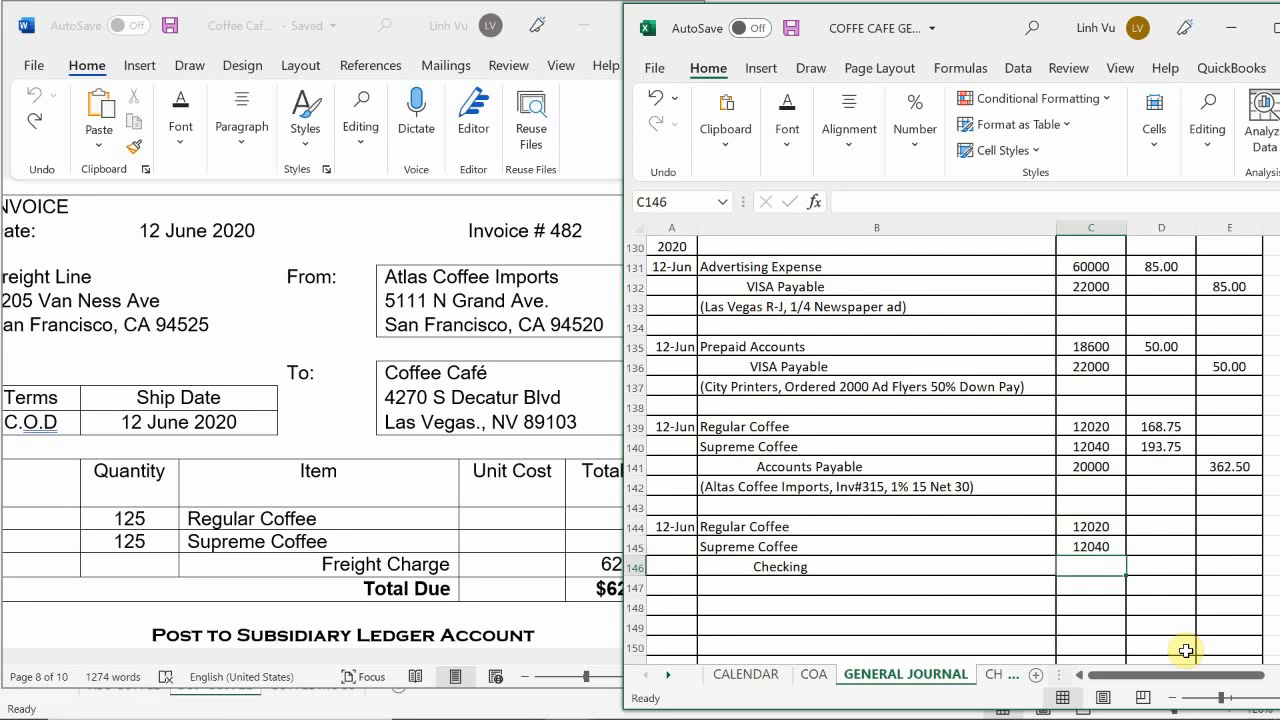
type("10100")
key("Return")
Step: Calculate the Regular Coffee debit in D144 as half of the freight charge with the formula =62.50/2
key("Up")
key("Right")
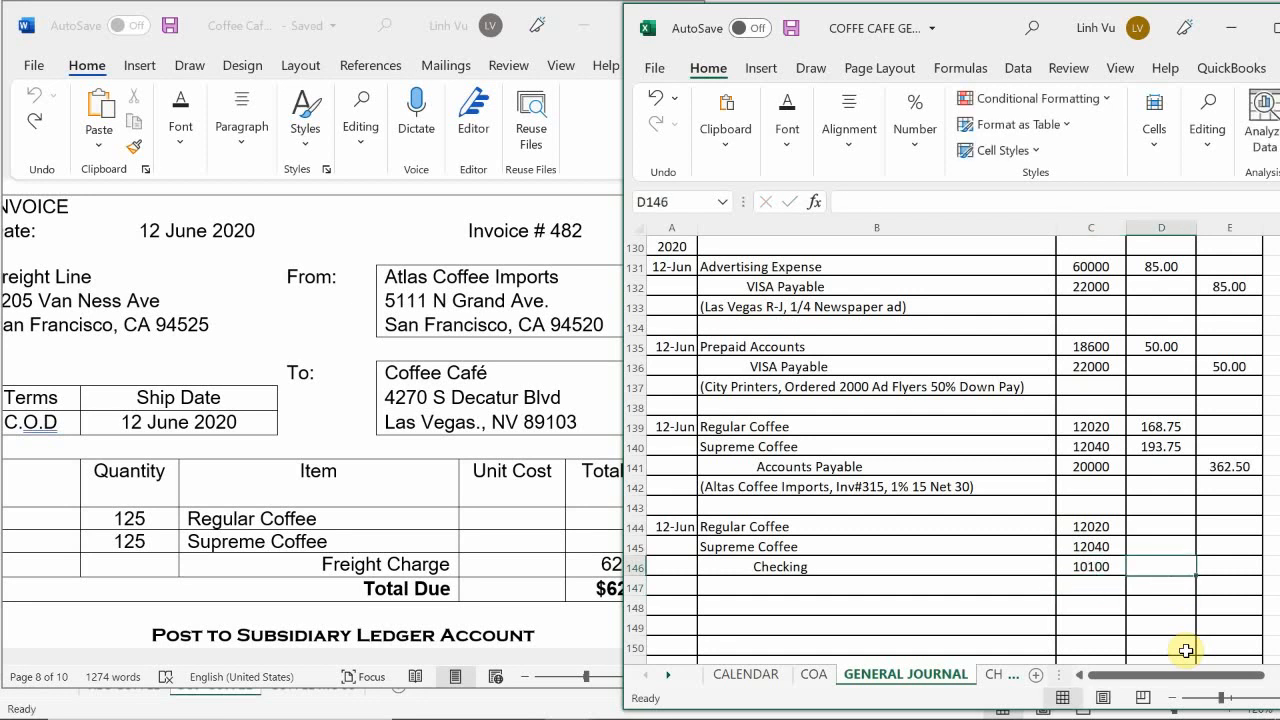
key("Up")
key("Up")
type("=62.50/")
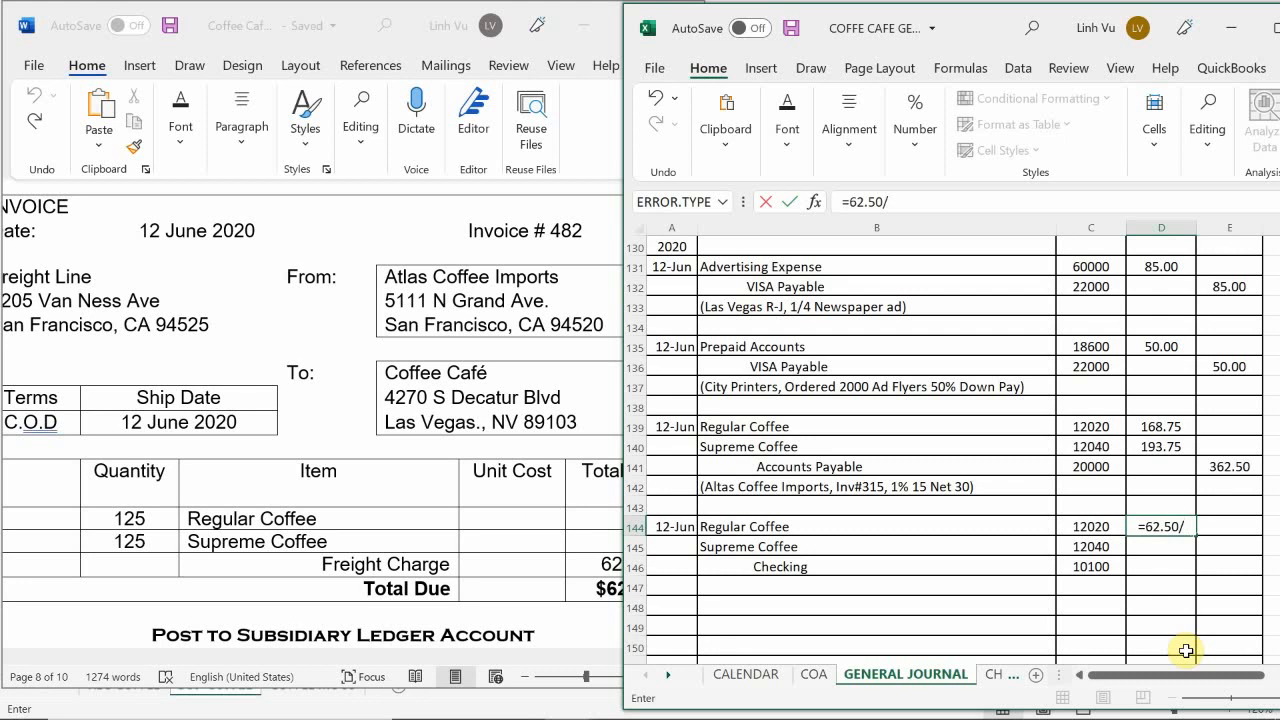
type("2")
key("Return")
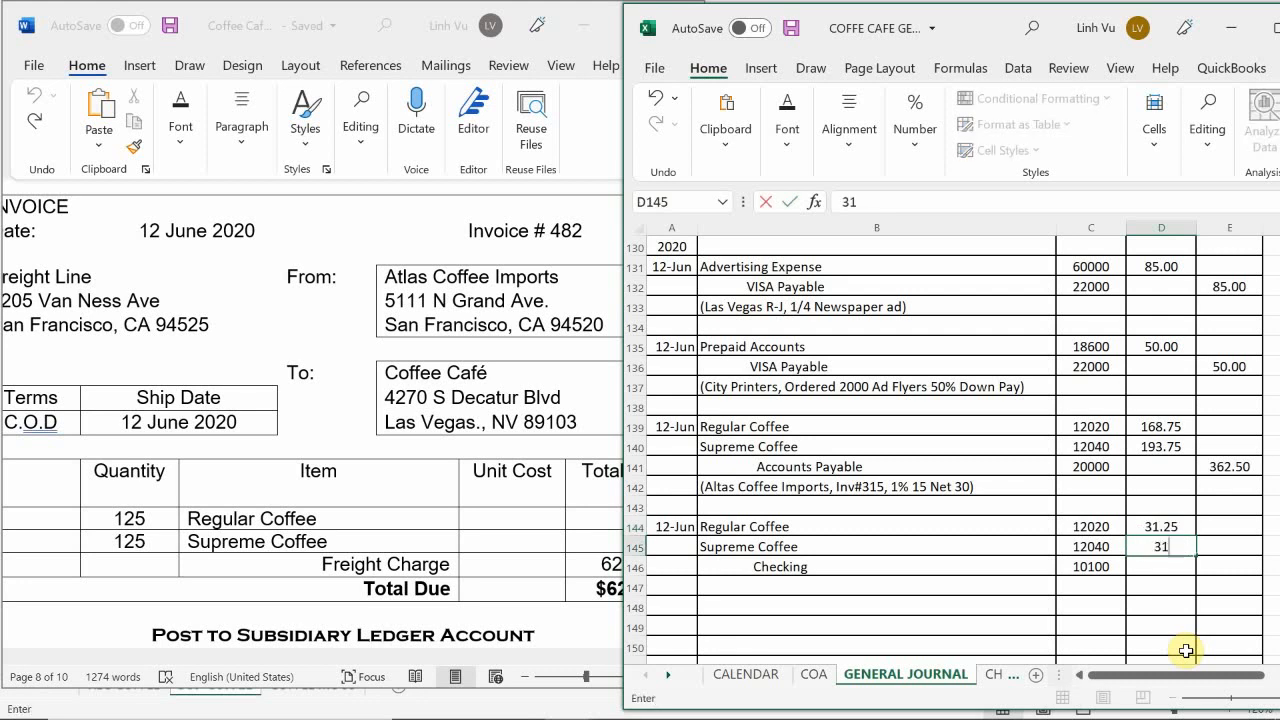
Step: Enter 31.25 as the Supreme Coffee debit in D145
type("31.25")
key("Return")
key("Right")
Step: Calculate the Checking credit in E146 as the sum of both coffee debits with the formula =D144+D145
type("=")
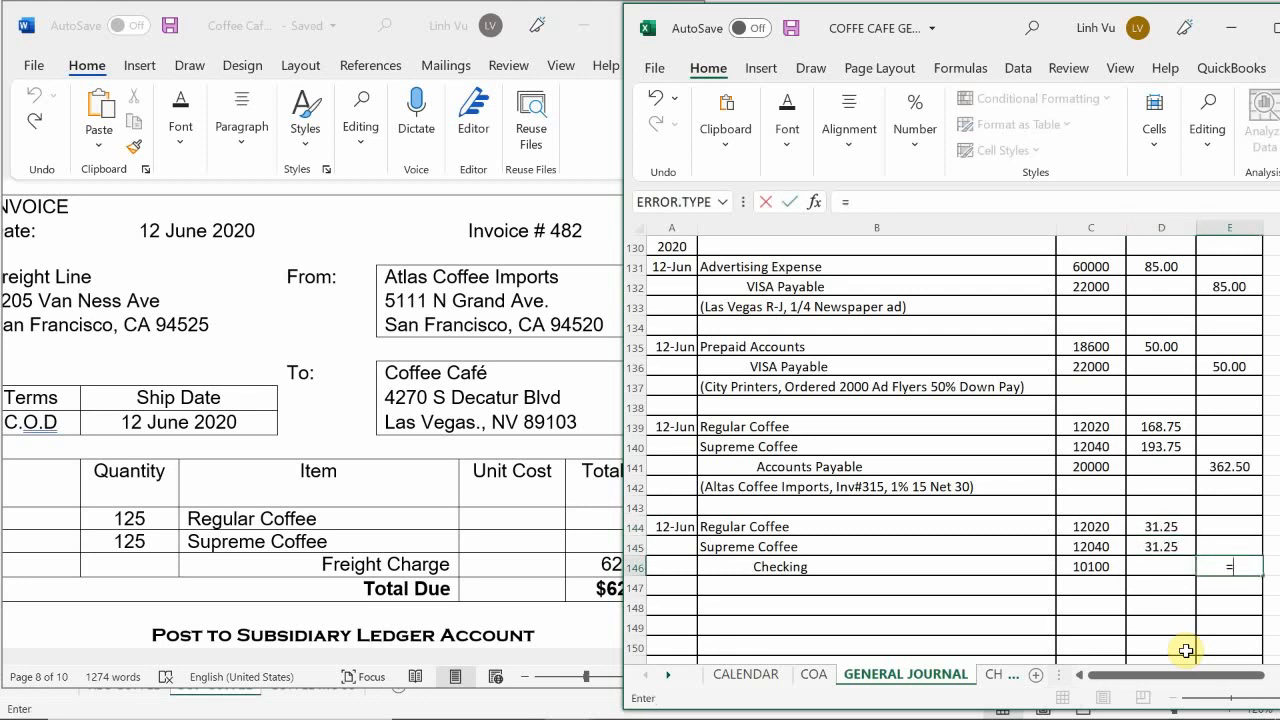
key("Left")
key("Up")
key("Up")
key("Up")
key("Up")
key("Up")
key("Up")
key("Down")
key("Down")
key("Down")
key("Down")
type("+")
key("Left")
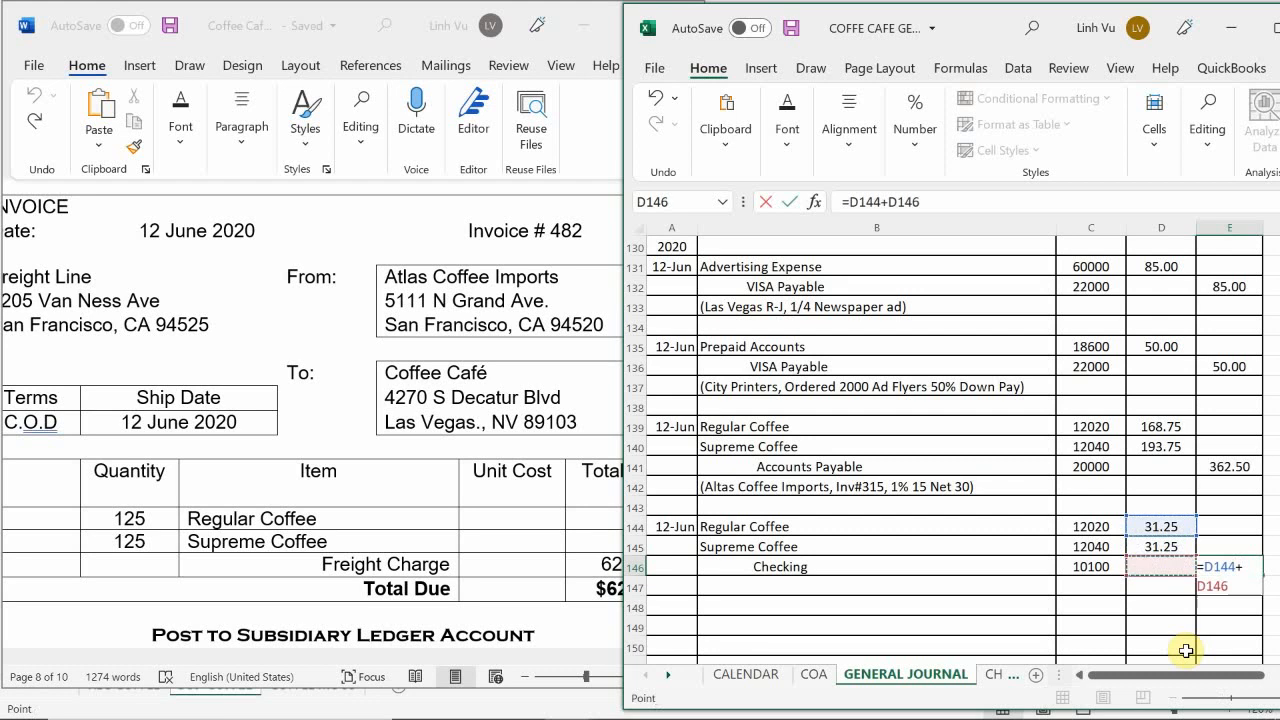
key("Up")
key("Return")
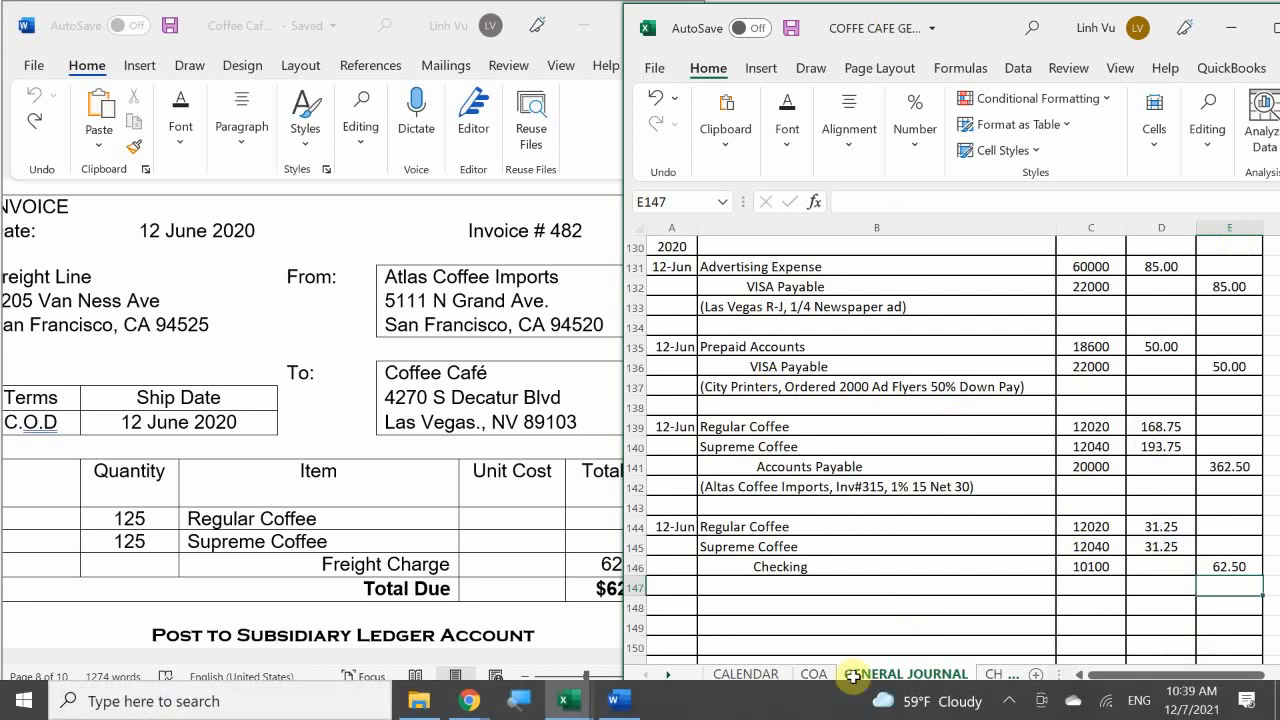
Step: Enter the date 6/12 for check 1512 in A15 of the CH REG sheet
left_click(995, 676)
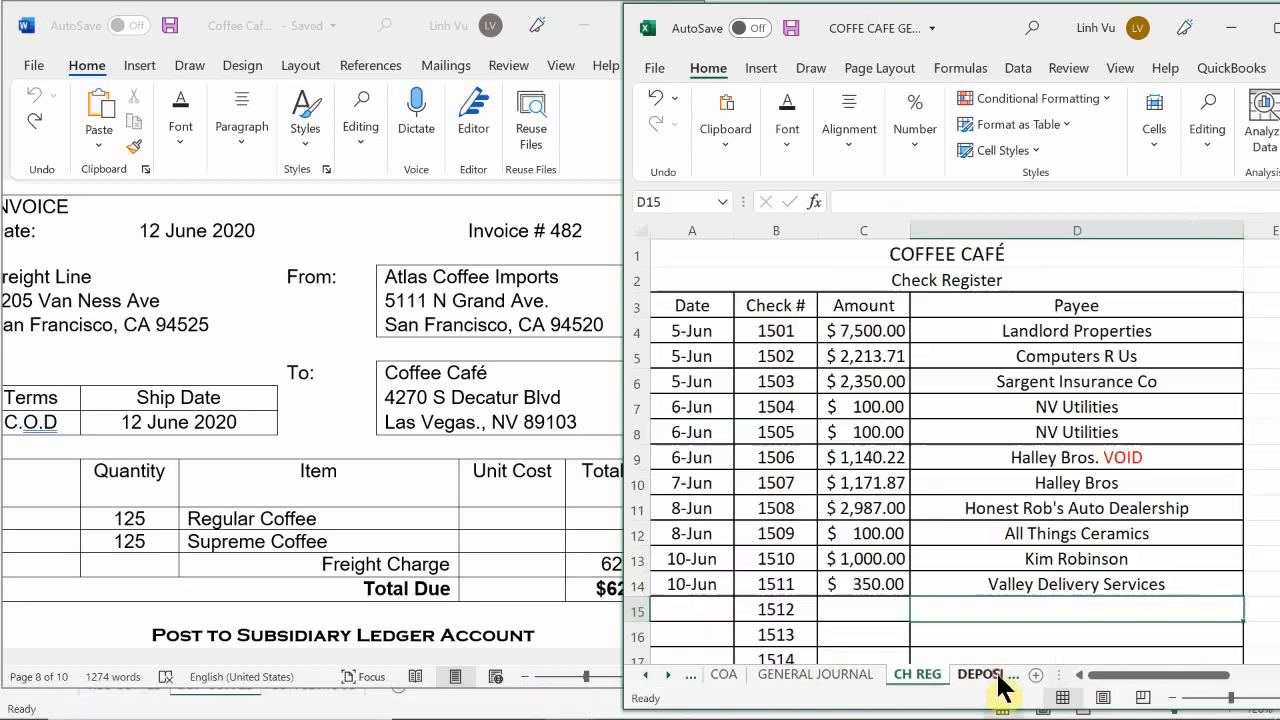
scroll(692, 550, "down", 1)
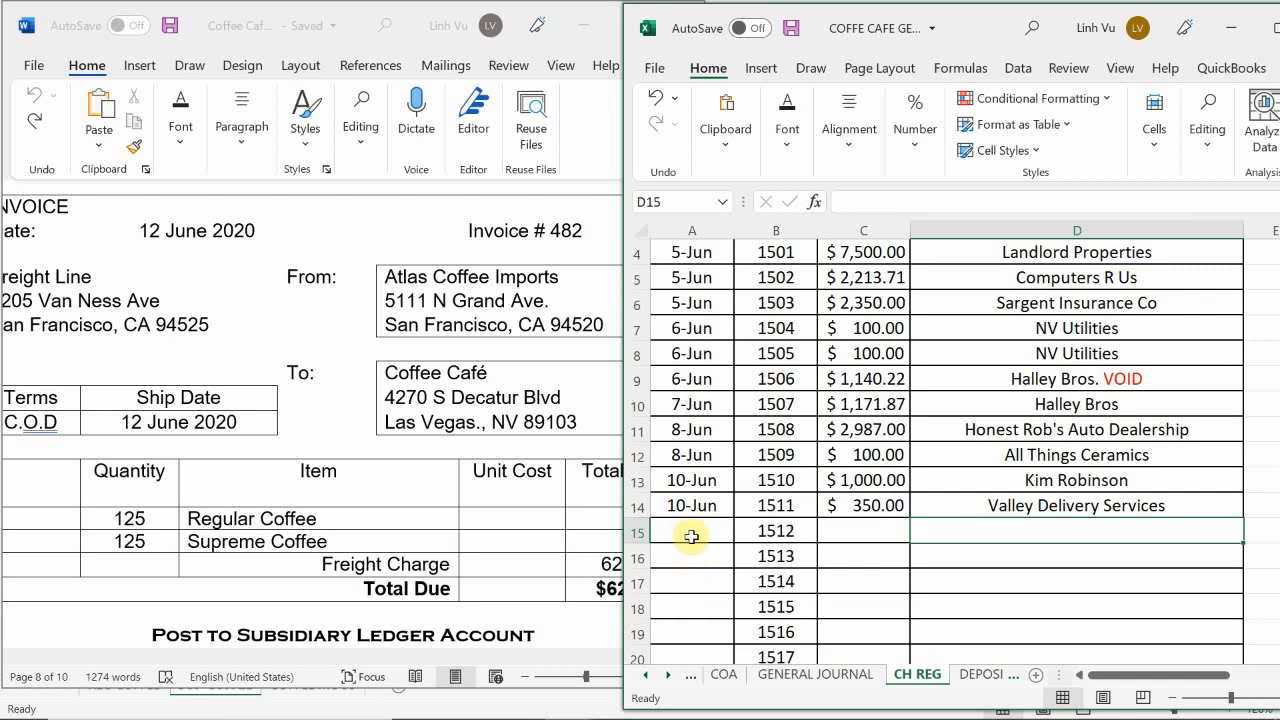
left_click(691, 537)
type("6/12")
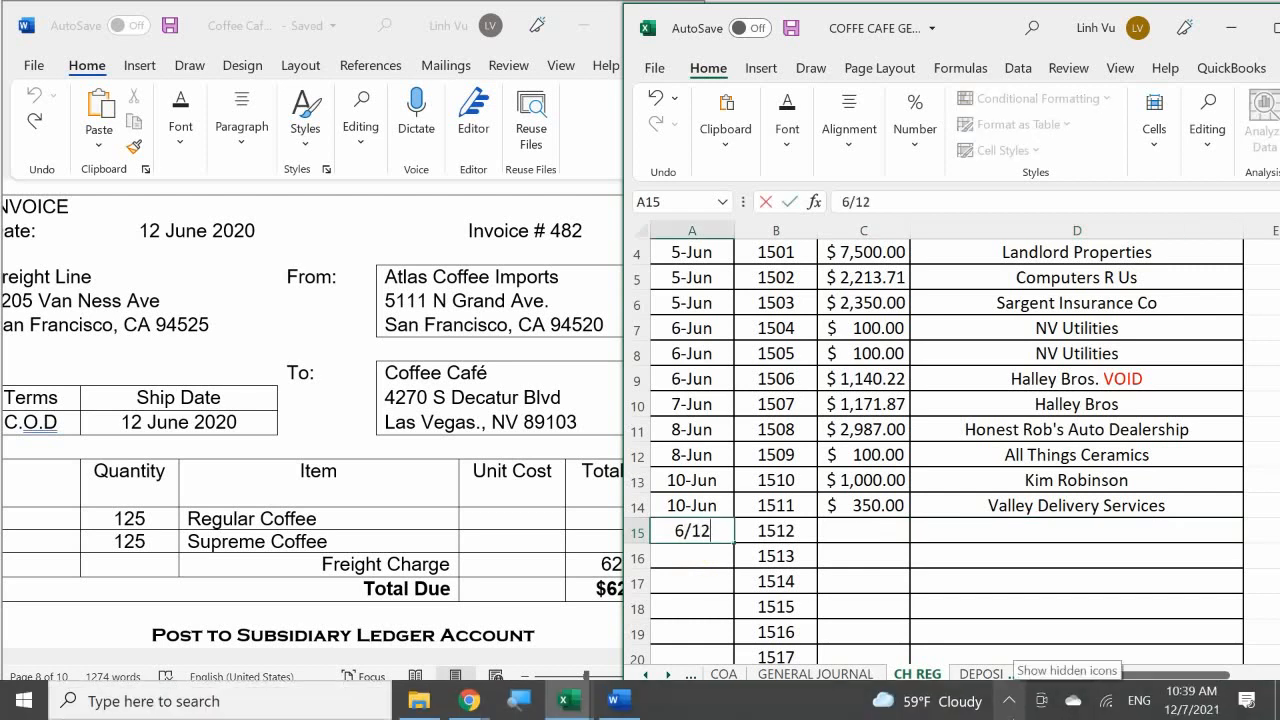
key("Return")
Step: Fill in check 1512 with the amount 62.5 in C15 and the payee Freight Line in D15
key("Right")
key("Up")
key("Right")
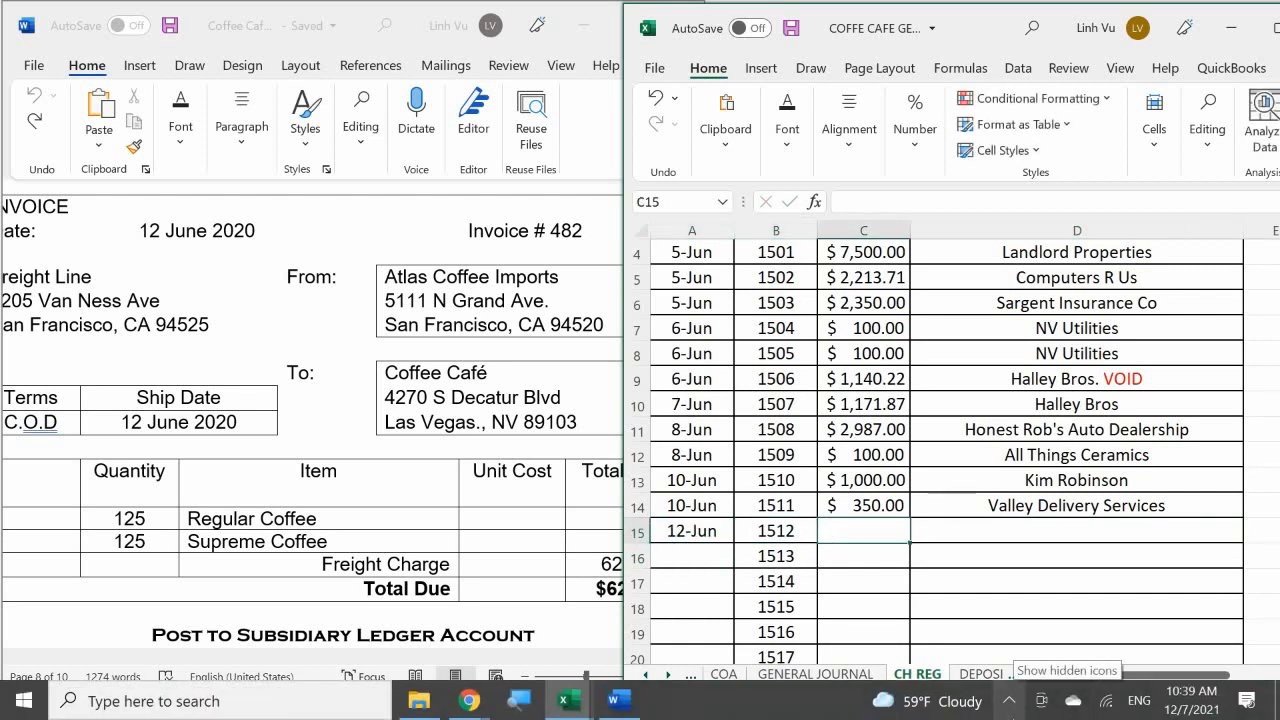
type("62.5")
key("Return")
key("Right")
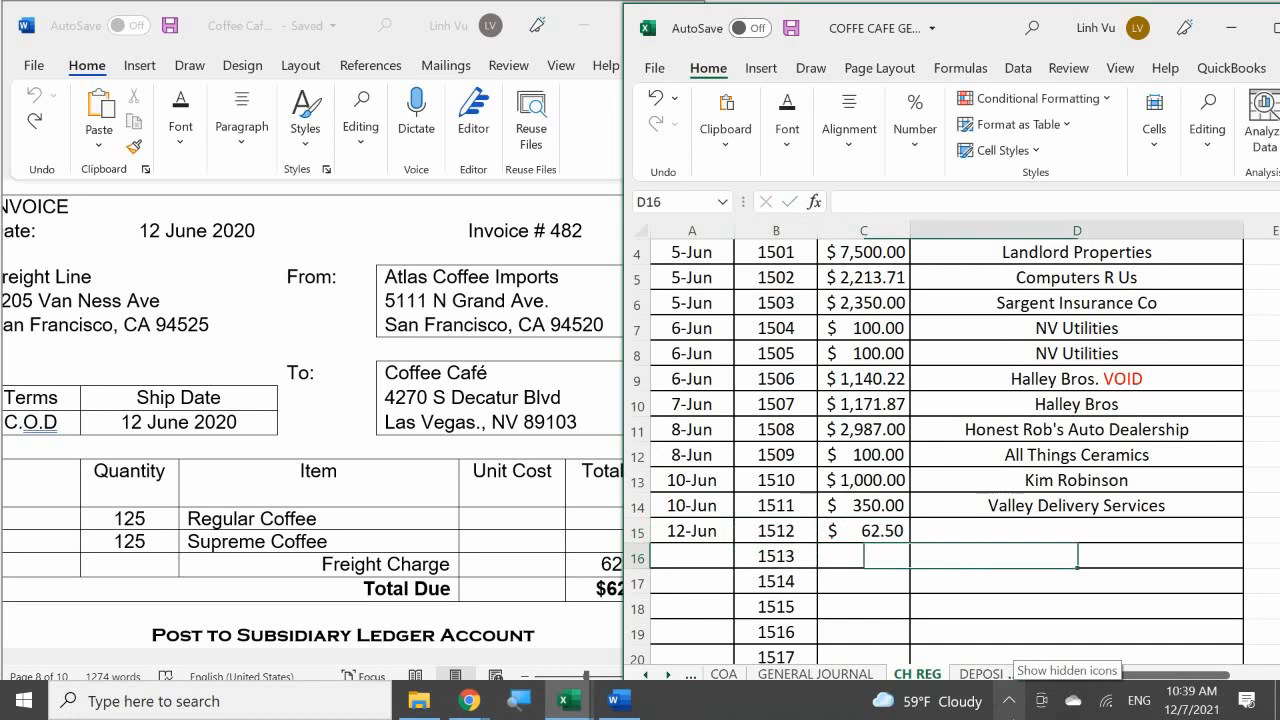
key("Up")
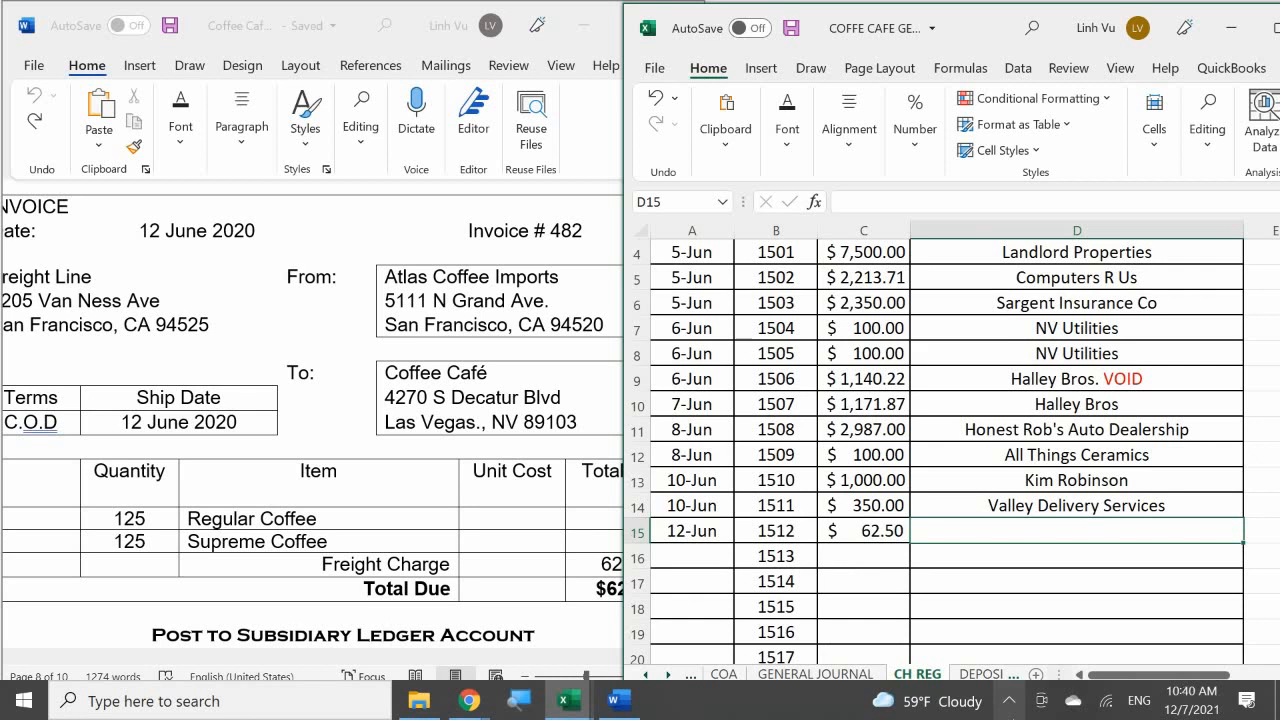
type("Freig")
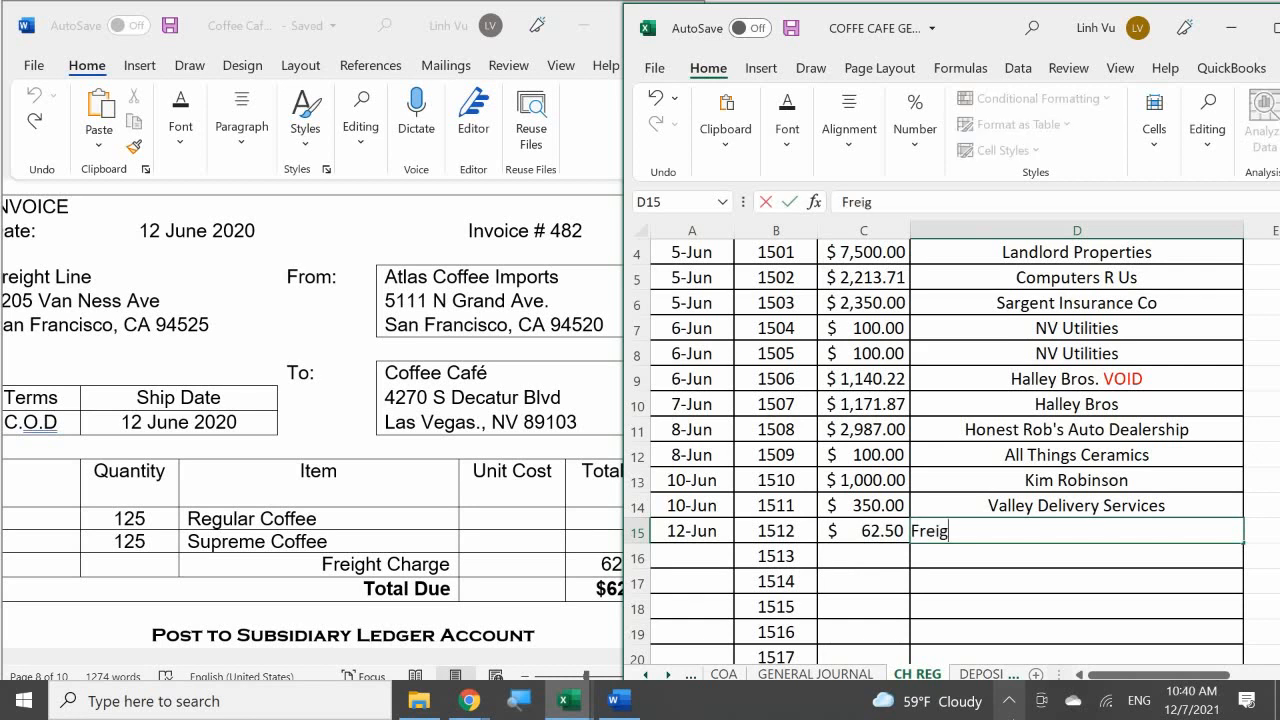
type("ht Line")
key("Return")
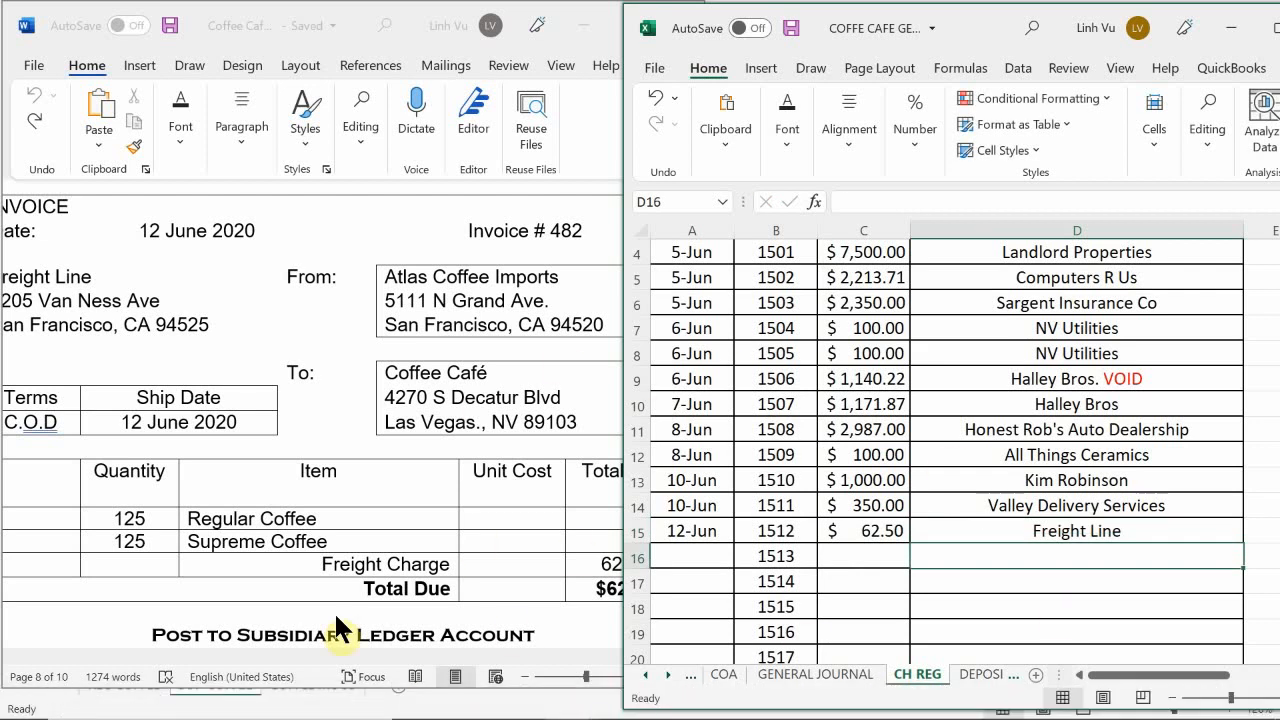
Step: Add the explanation "(Freight Line, C.O.D, INV#482 , CH #1512)" in B147 of the GENERAL JOURNAL sheet
left_click(805, 675)
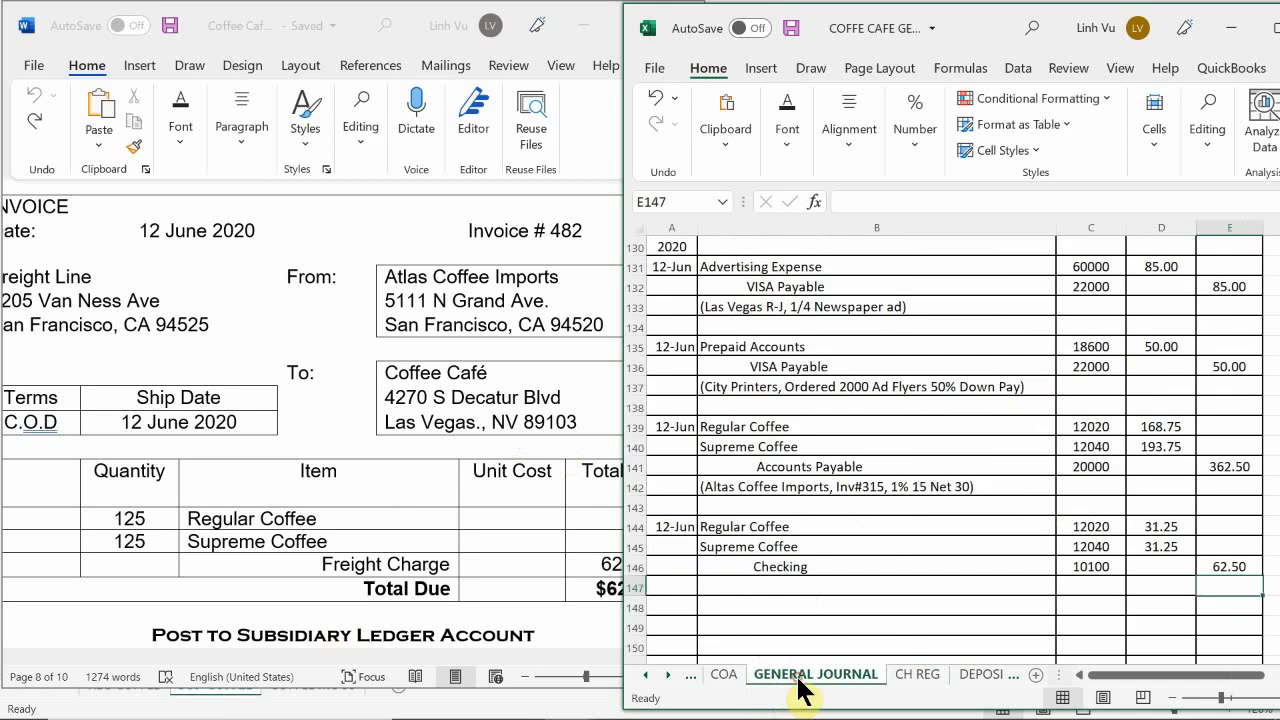
left_click(740, 588)
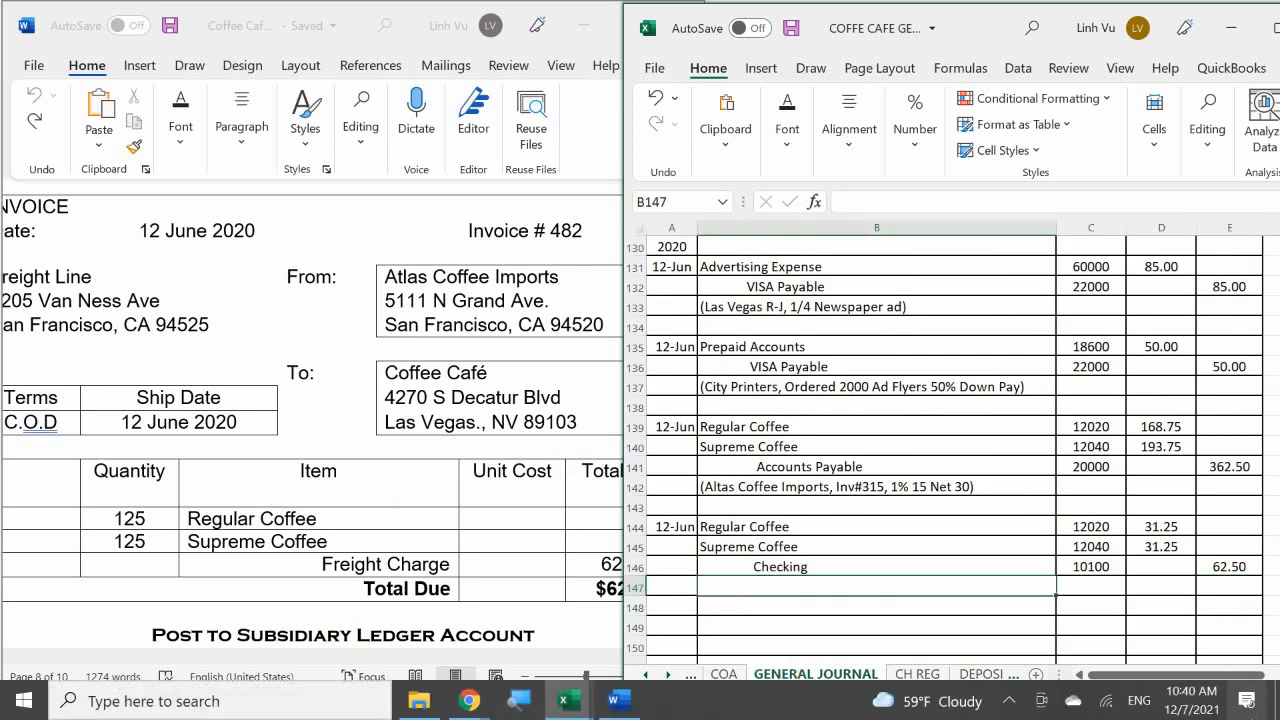
type("(")
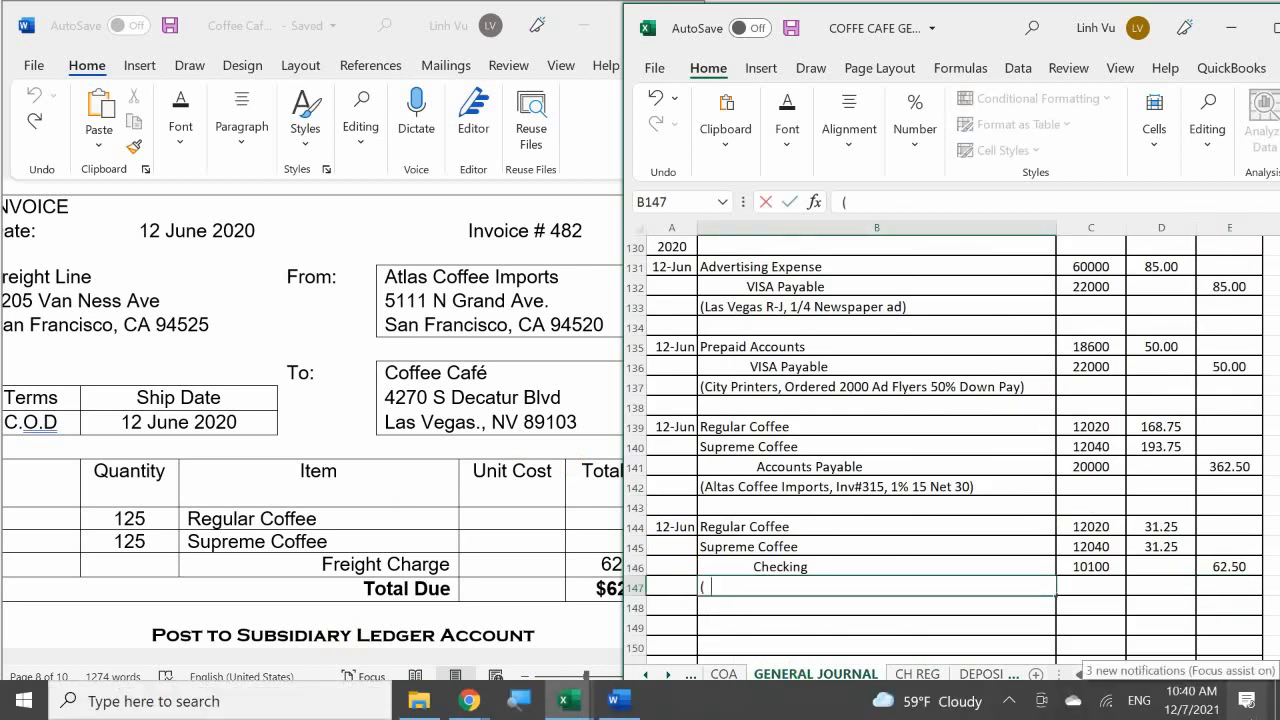
type("Freight Line, Ch")
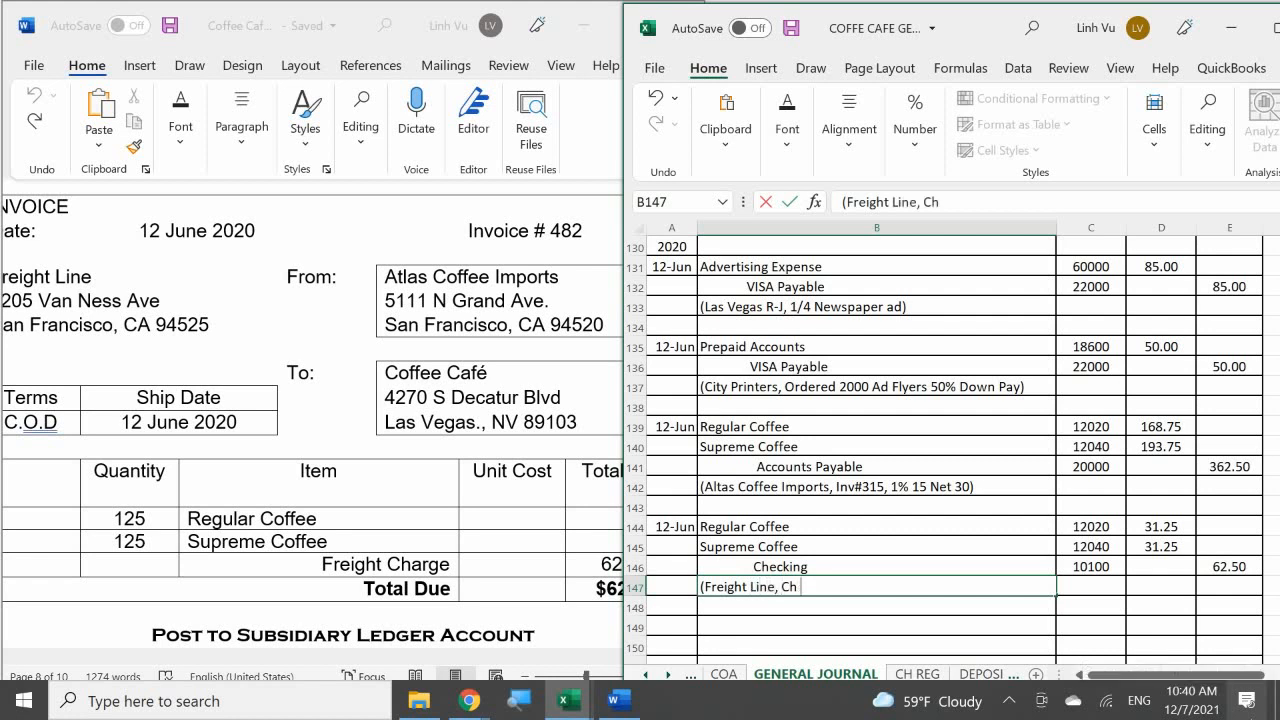
key("BackSpace")
key("BackSpace")
type("C")
type(".O.D")
type(".")
key("BackSpace")
key("BackSpace")
type(", INV#")
type("482")
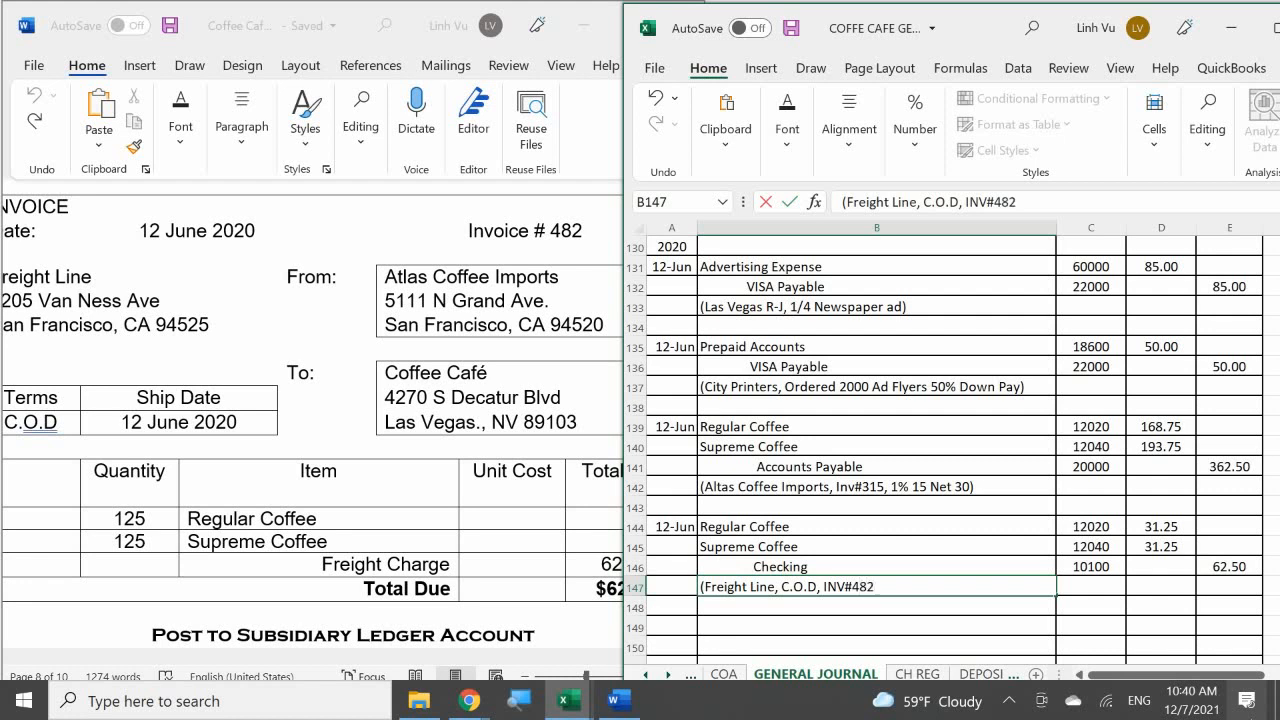
type(" , CH #1512")
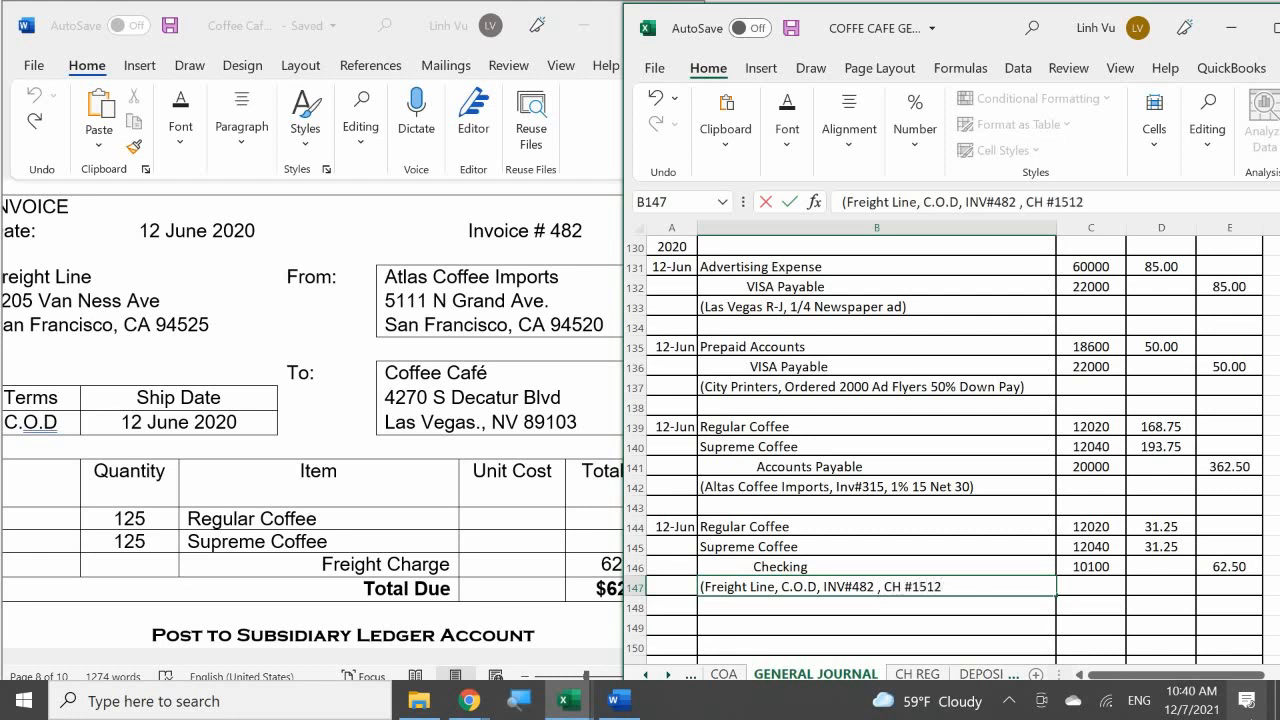
type(")")
key("Return")
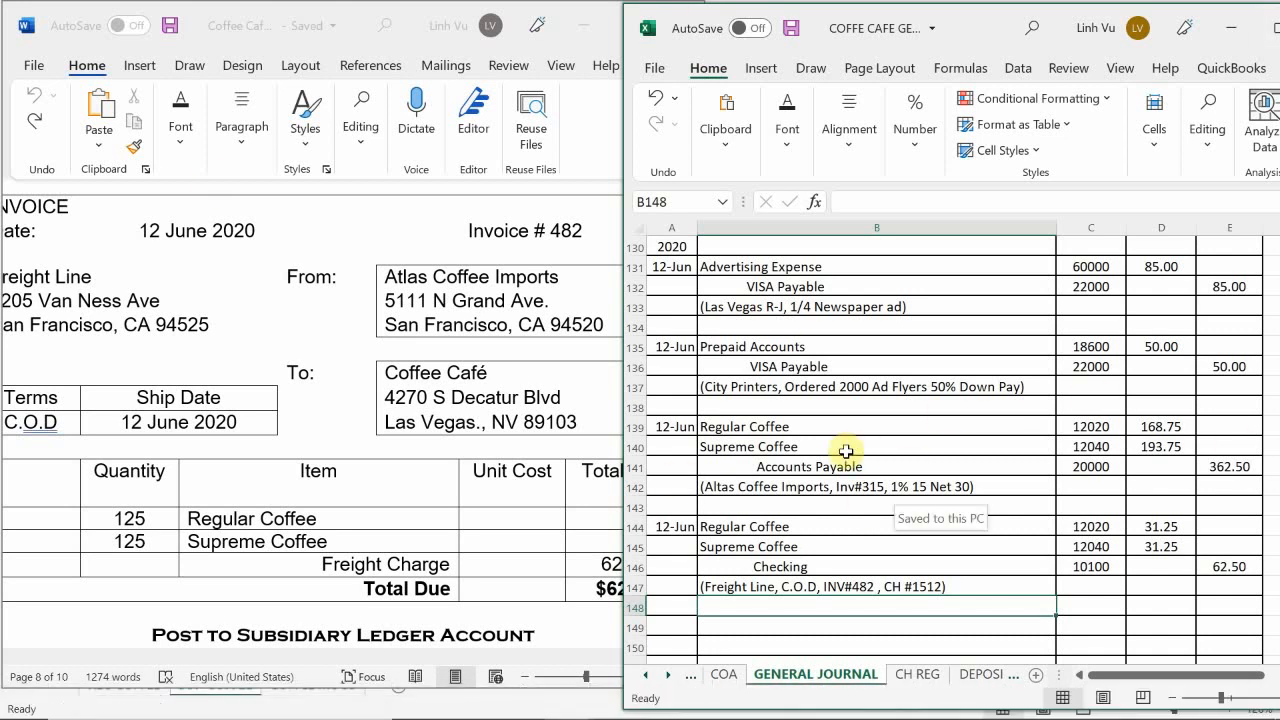
Step: Switch to the ledger workbook's ASSETS sheet and enter the date 6/12 in A206 of the Regular Coffee account
scroll(845, 451, "down", 1)
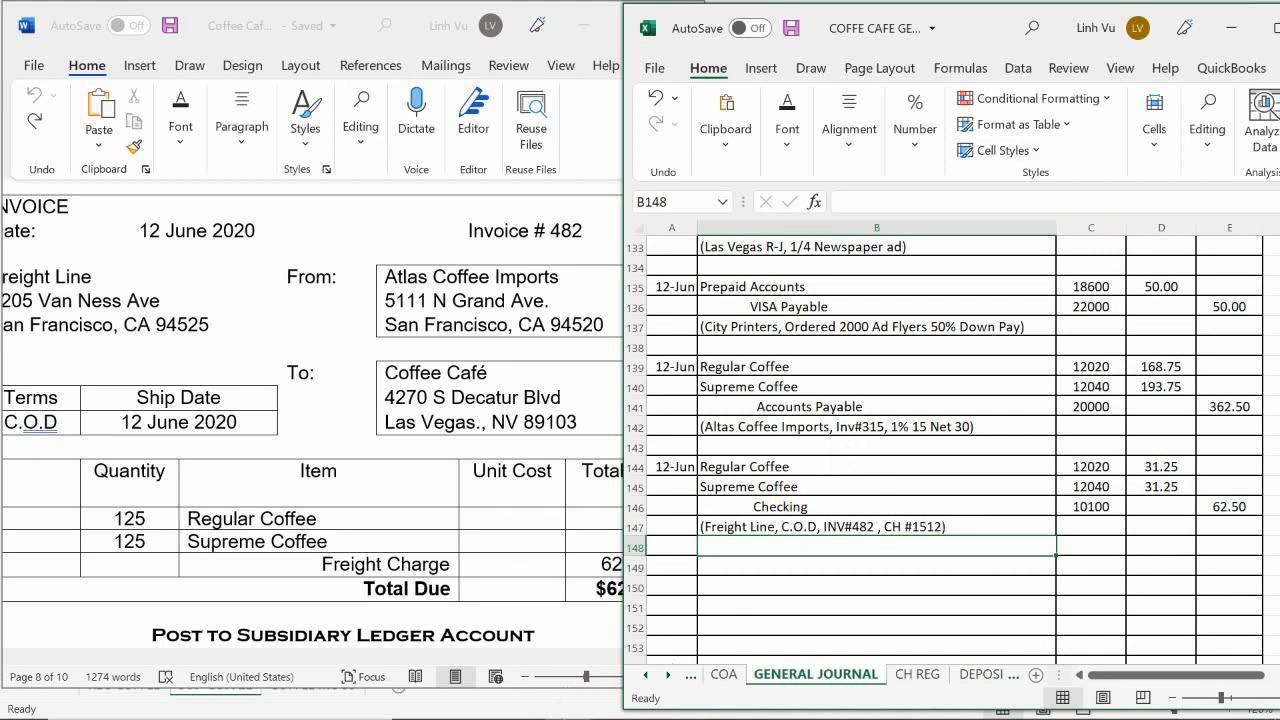
mouse_move(565, 708)
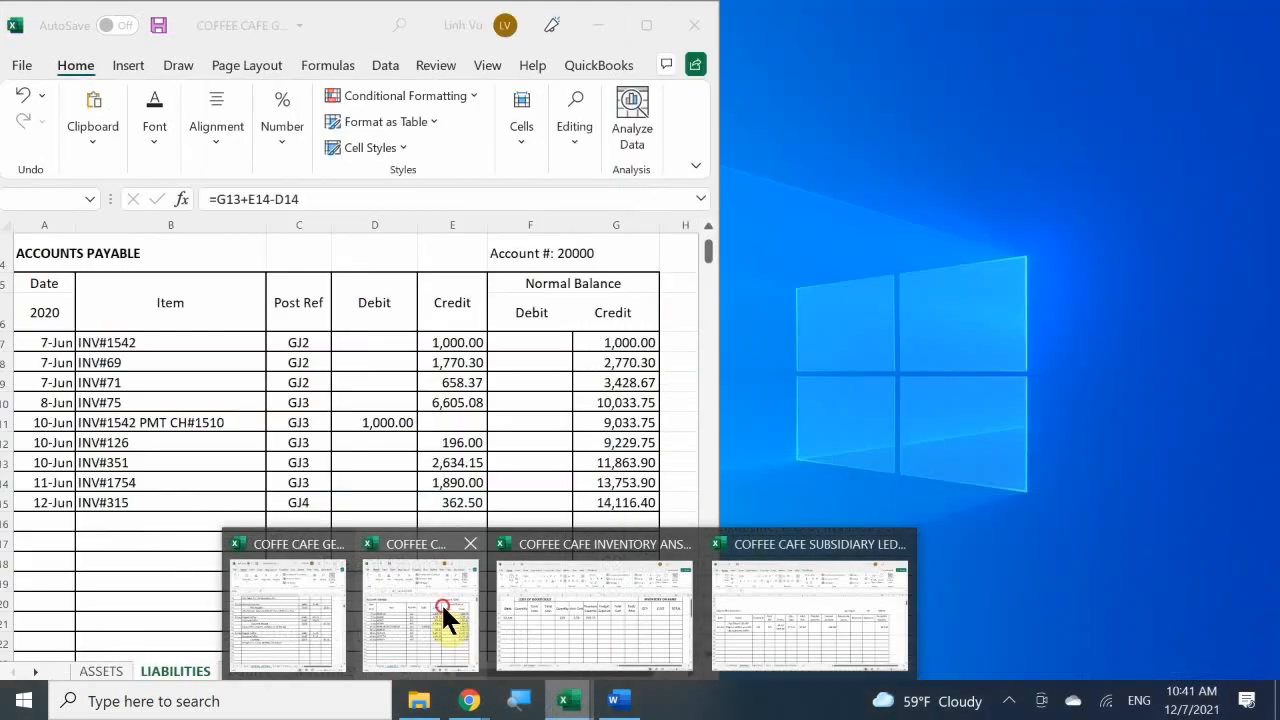
left_click(442, 606)
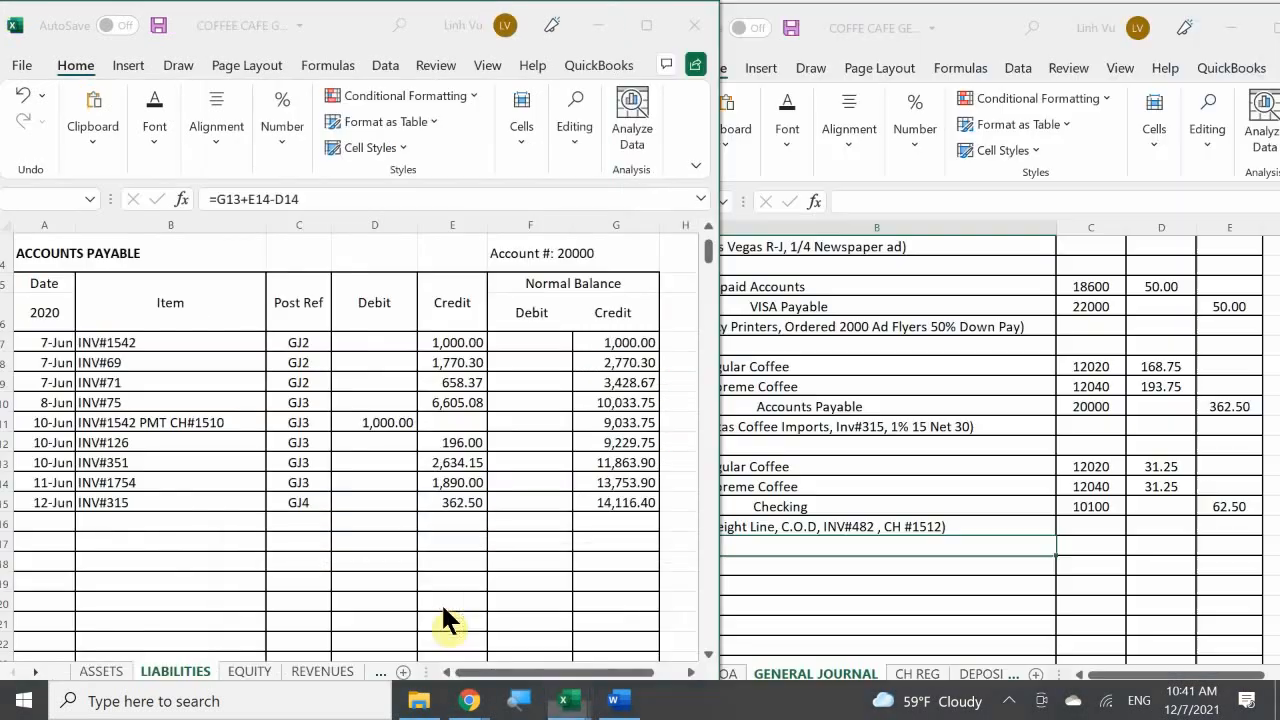
left_click(397, 540)
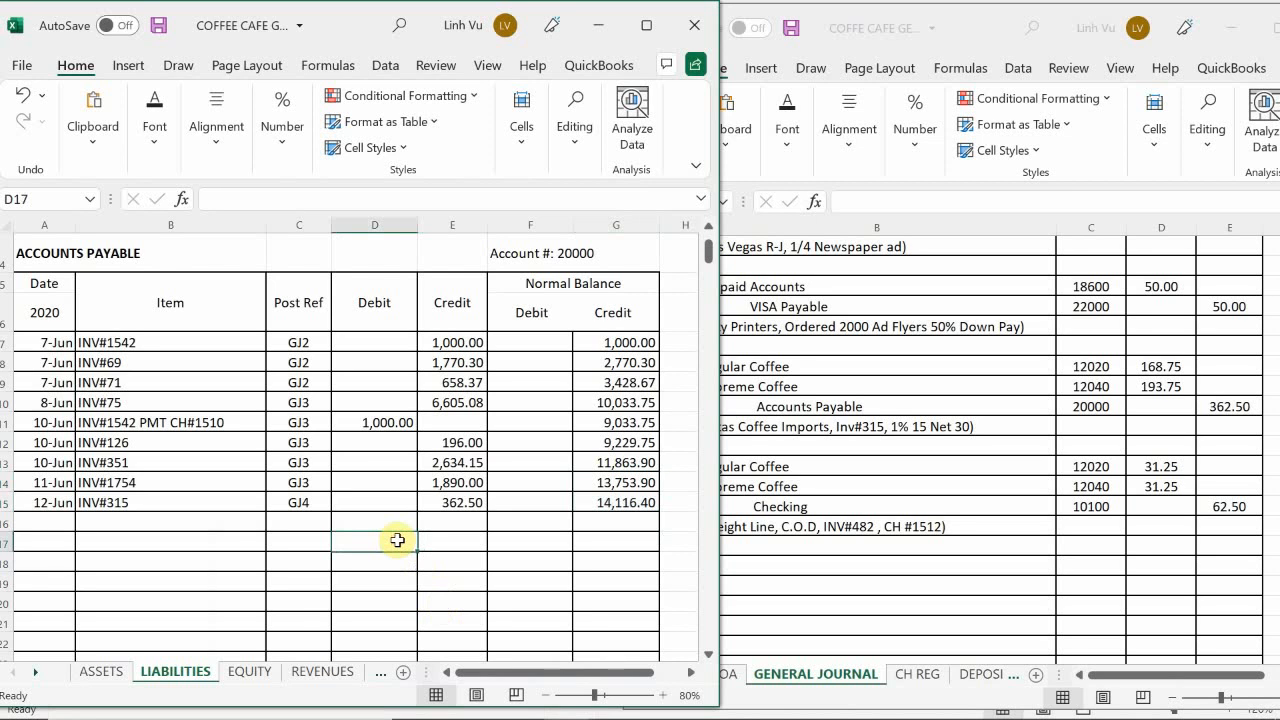
left_click(110, 678)
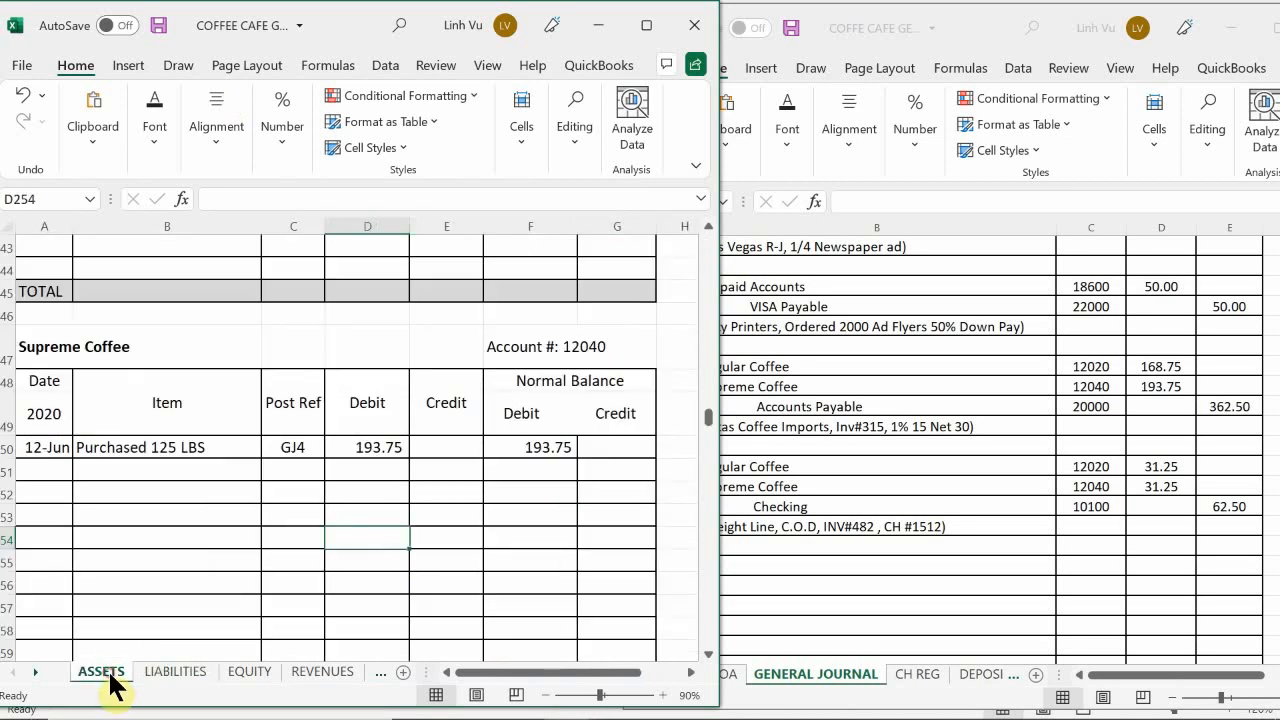
scroll(147, 520, "up", 7)
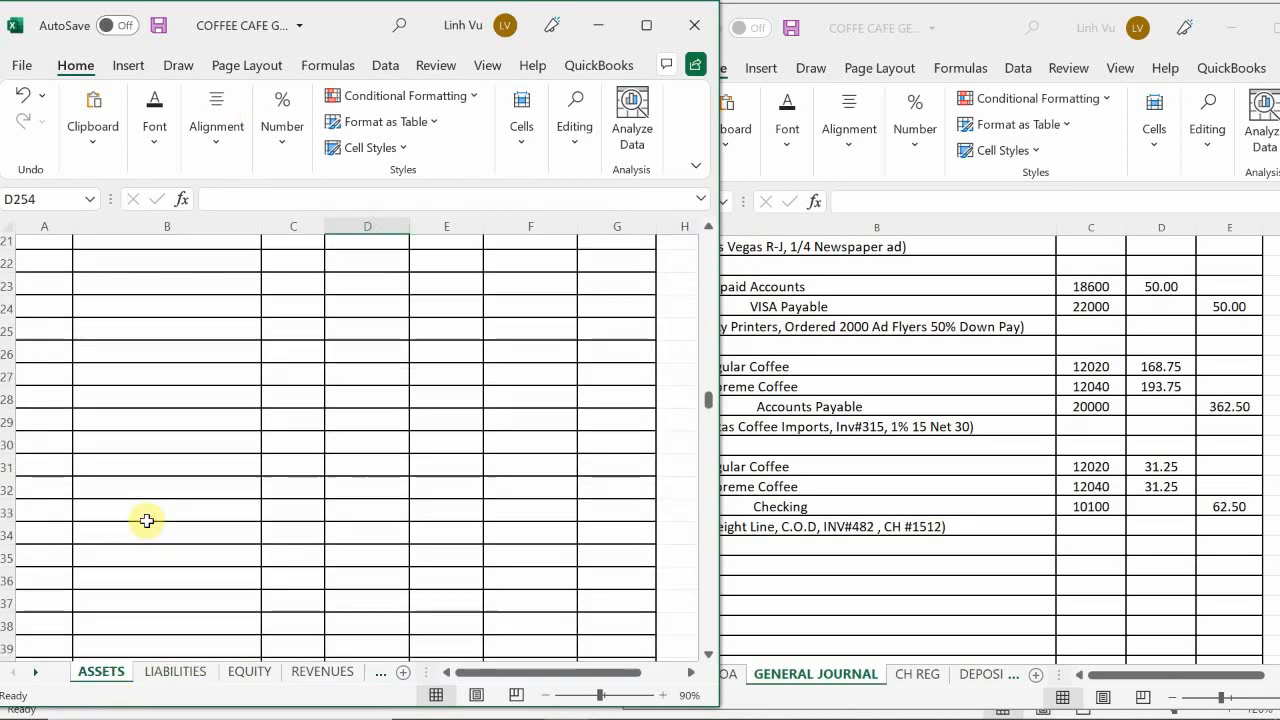
scroll(147, 520, "down", 20)
scroll(100, 486, "up", 1)
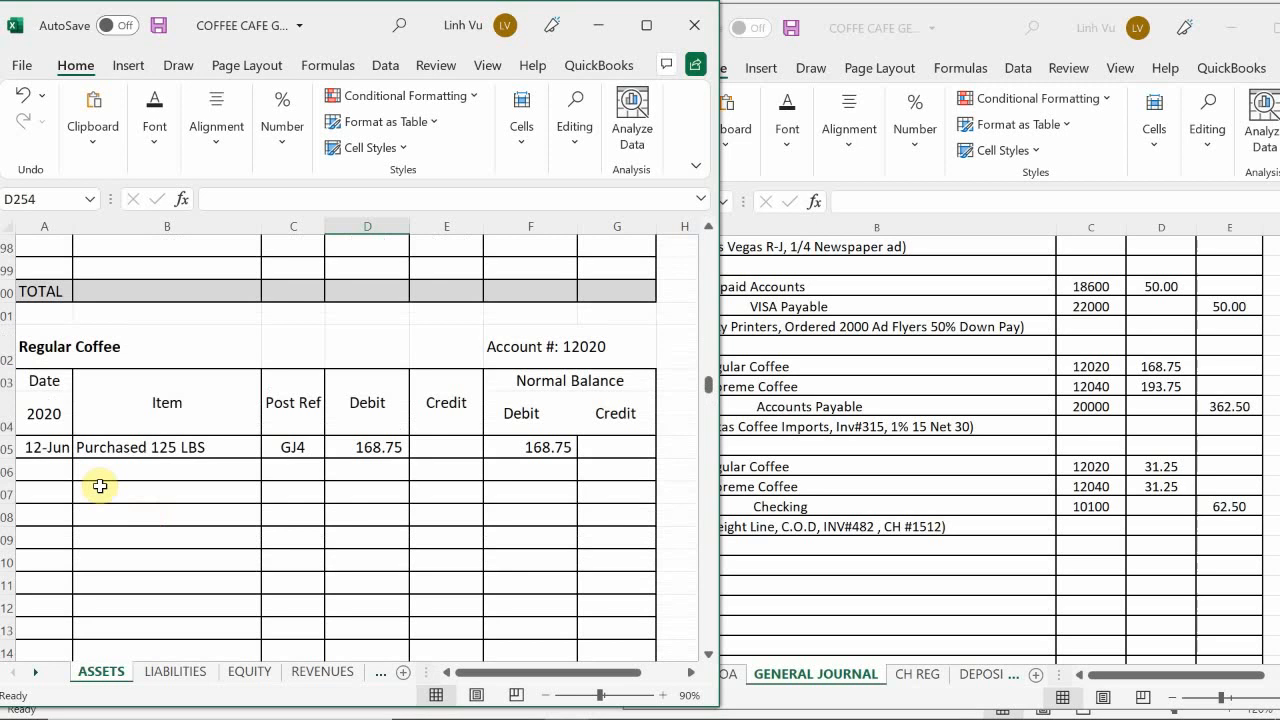
left_click(39, 471)
type("6/12")
key("Return")
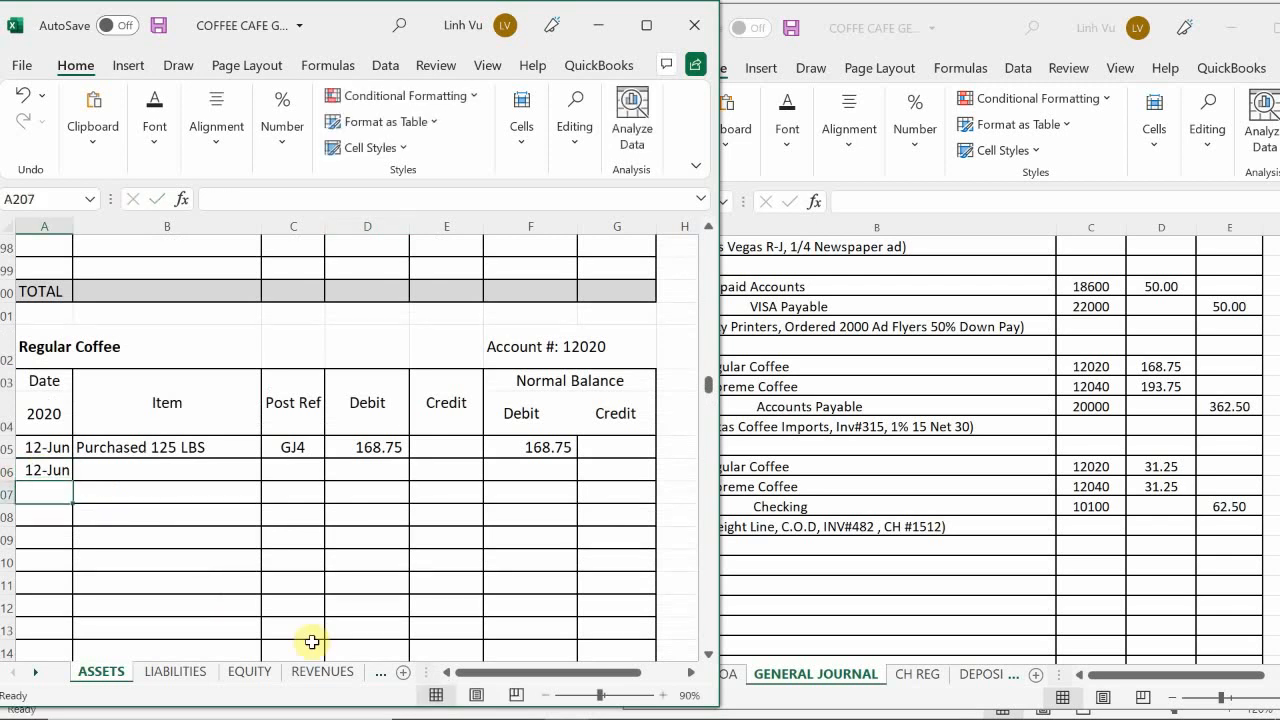
Step: Enter Freight Costs as the item description in B206 of the Regular Coffee account
key("Right")
key("Up")
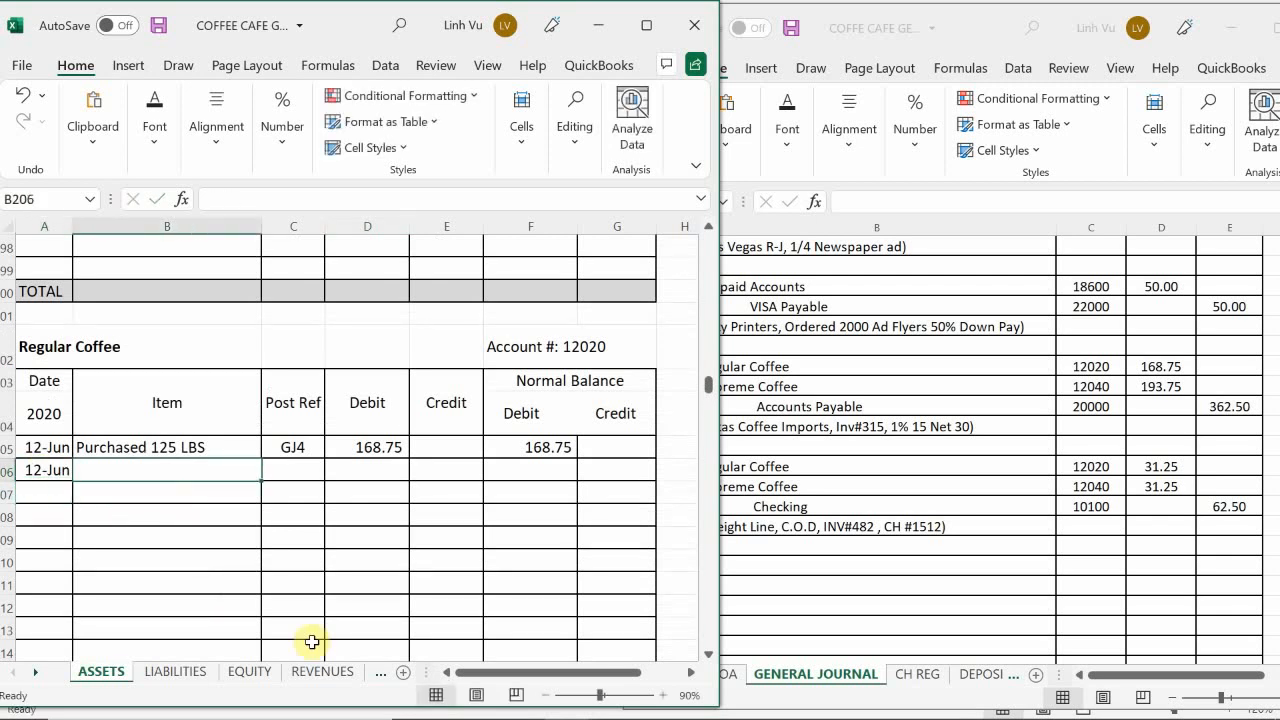
type("Sh")
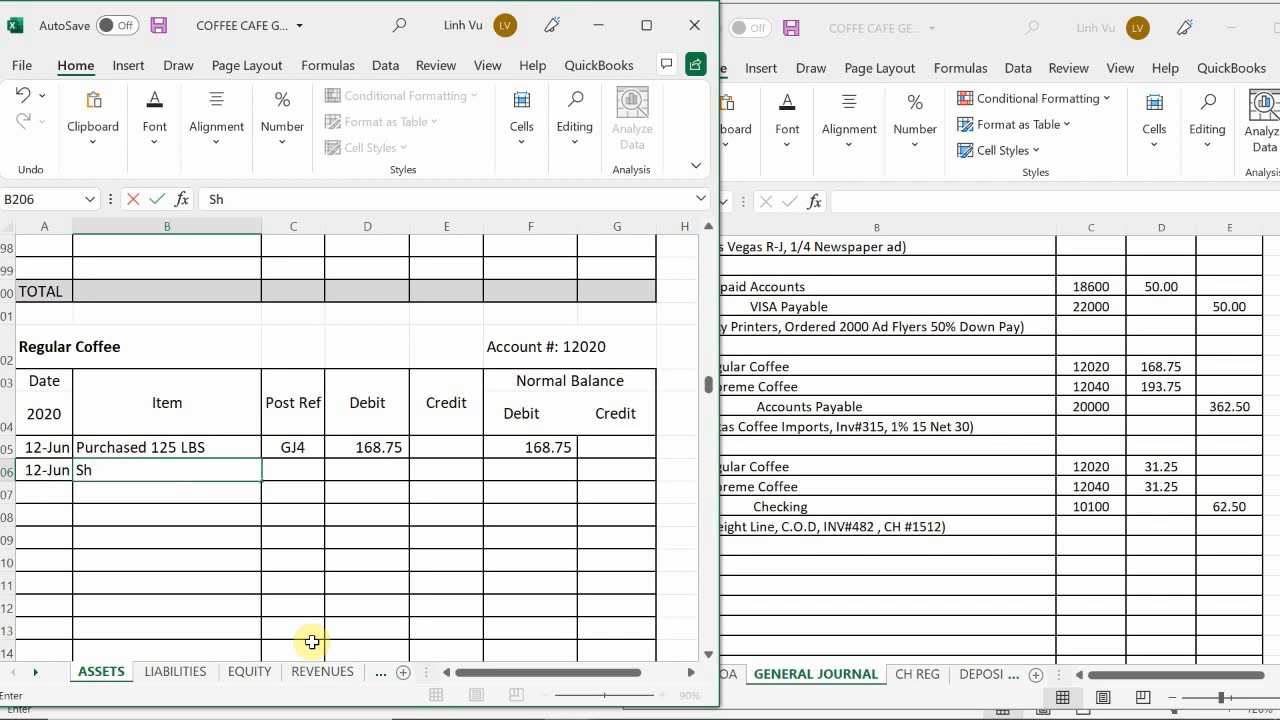
type("i[[")
key("BackSpace")
key("BackSpace")
key("BackSpace")
key("BackSpace")
key("BackSpace")
type("Freight C osts")
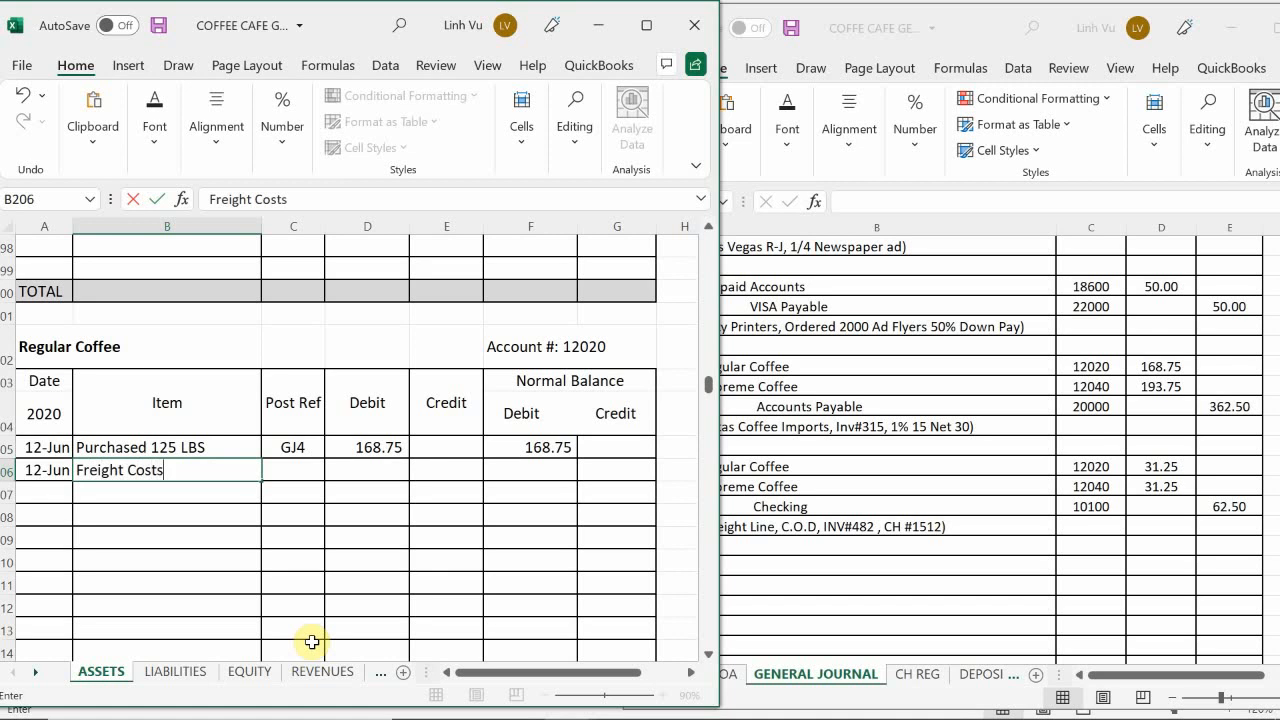
key("Return")
Step: Enter the post reference GJ4 in C206 and the debit 31.25 in D206 for the Regular Coffee freight costs
key("Right")
key("Up")
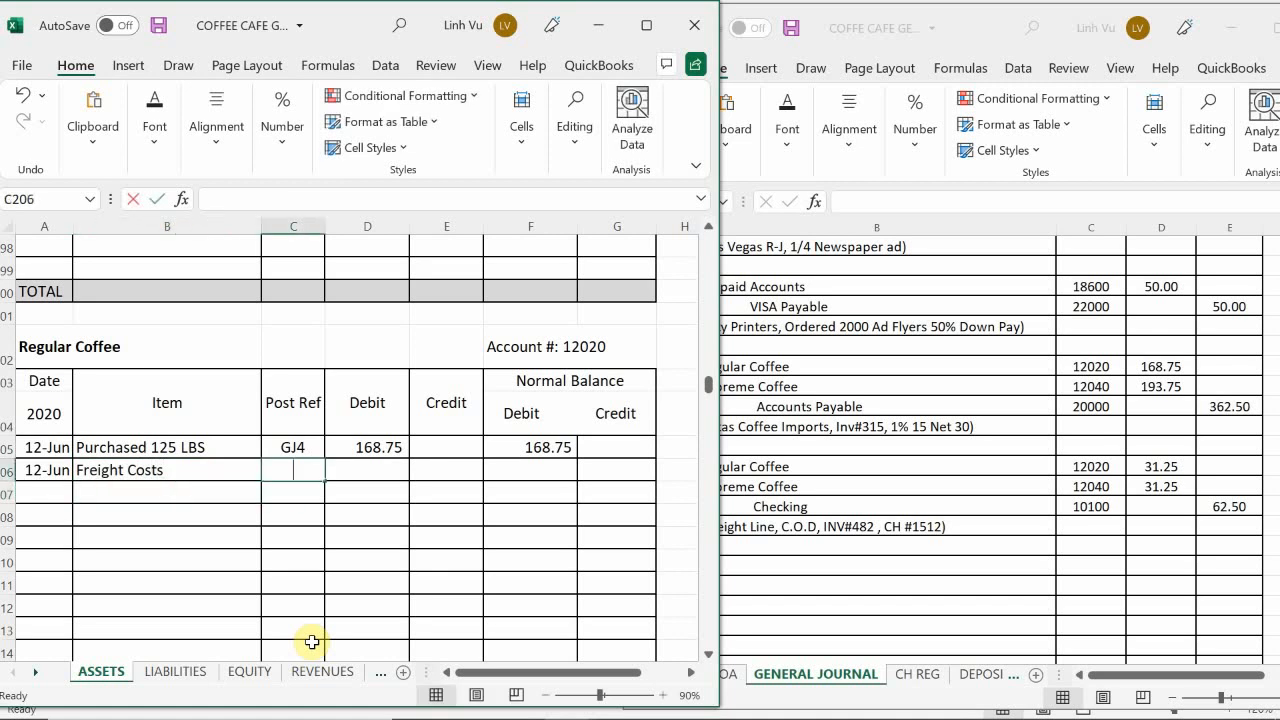
type("GJ4")
key("Return")
key("Right")
key("Up")
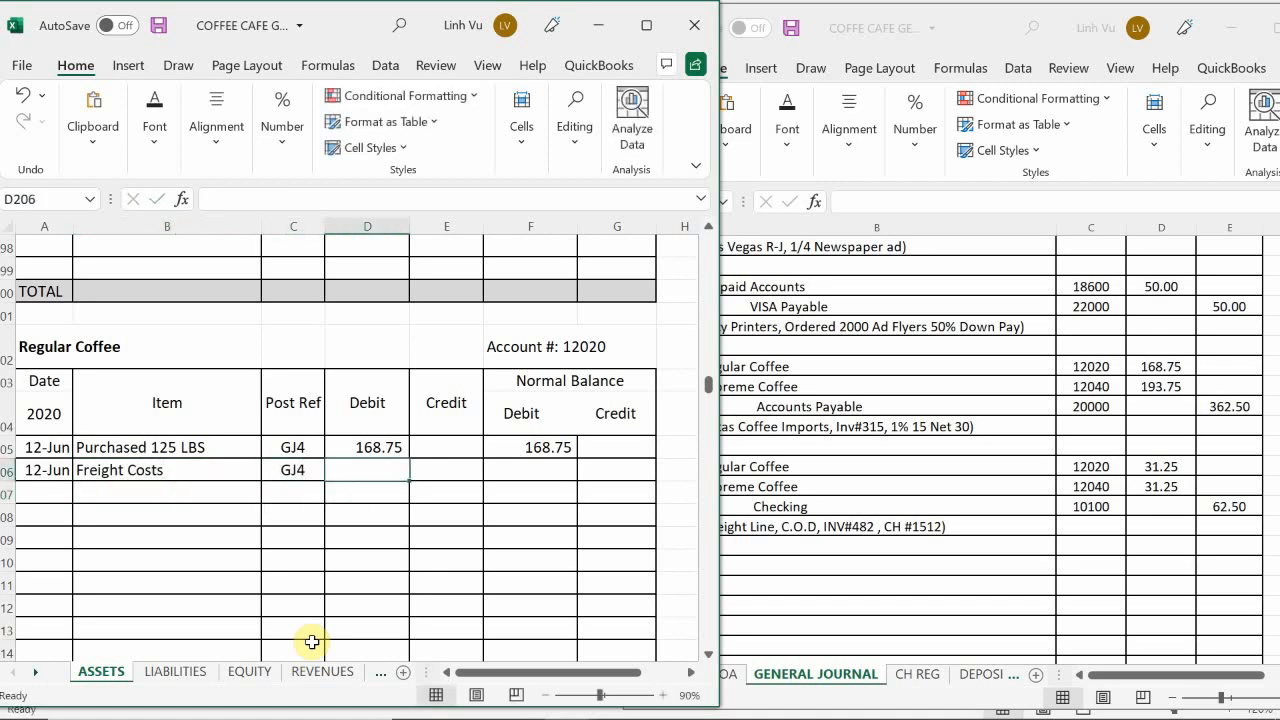
type("32.")
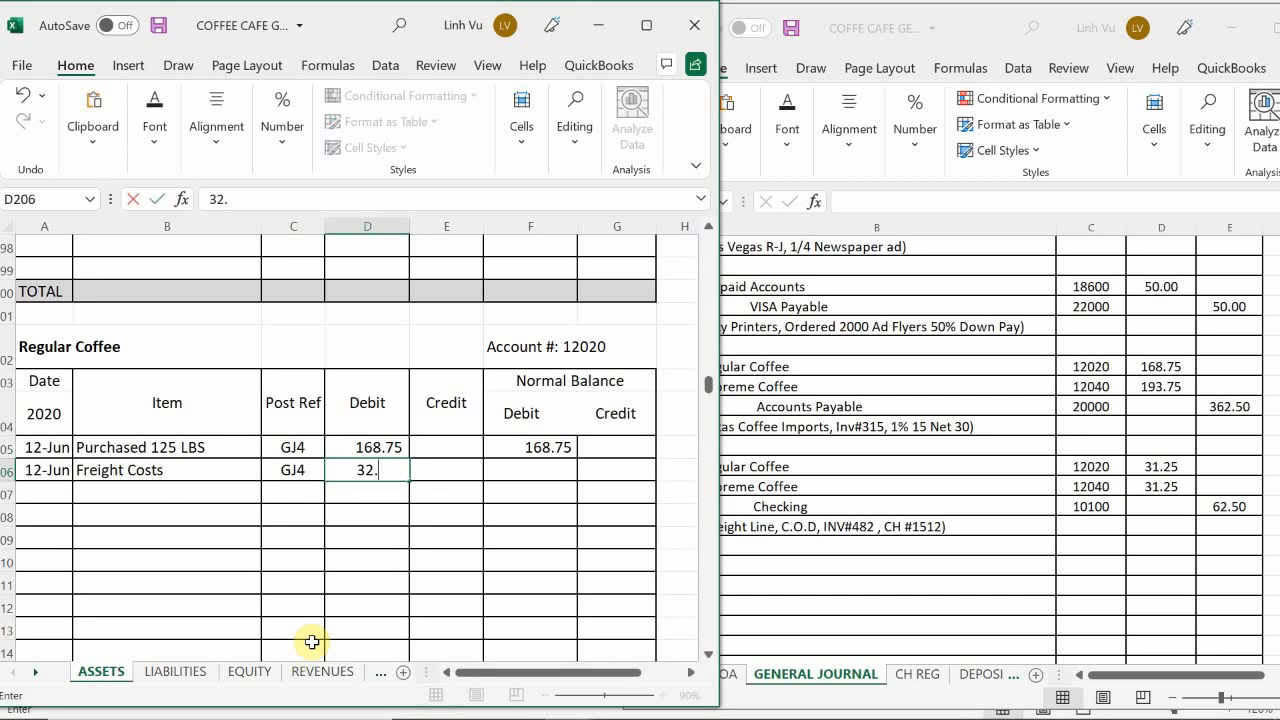
key("BackSpace")
type("1.25")
key("Return")
Step: Calculate the running debit balance of Regular Coffee in F206 with the formula =F205+D206-E206
key("Right")
key("Up")
key("Right")
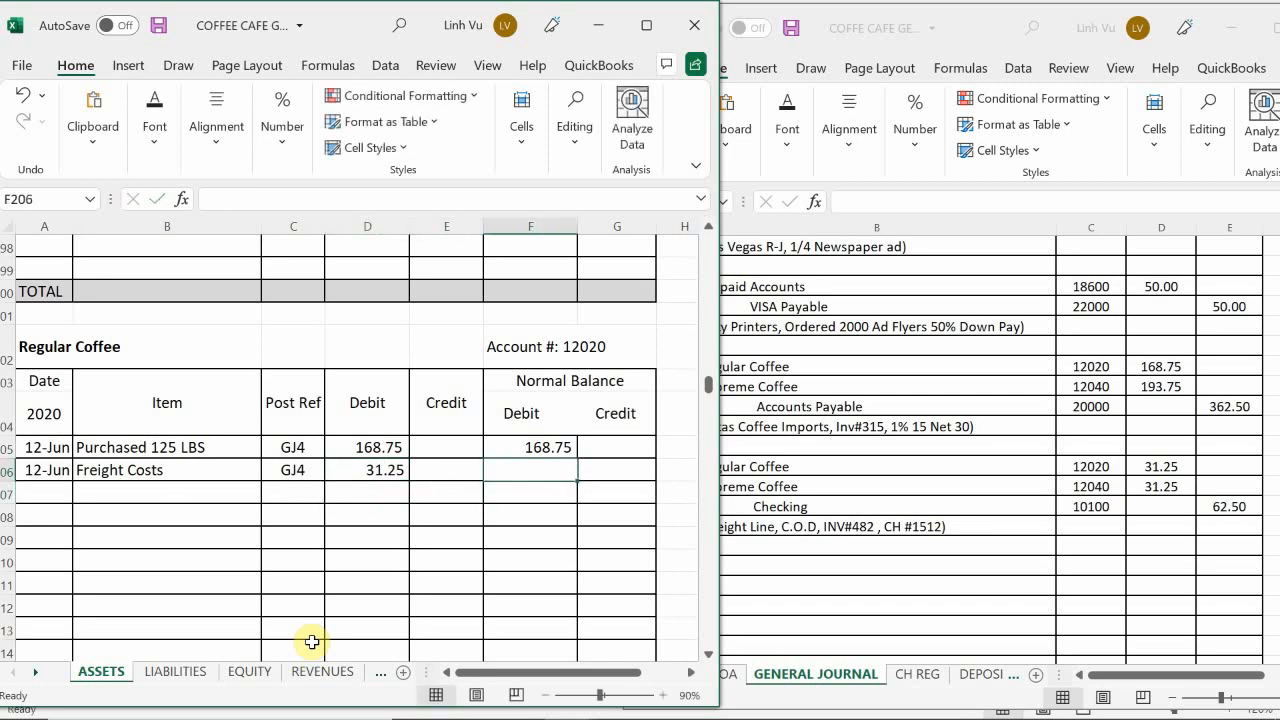
type("=")
key("Up")
type("+")
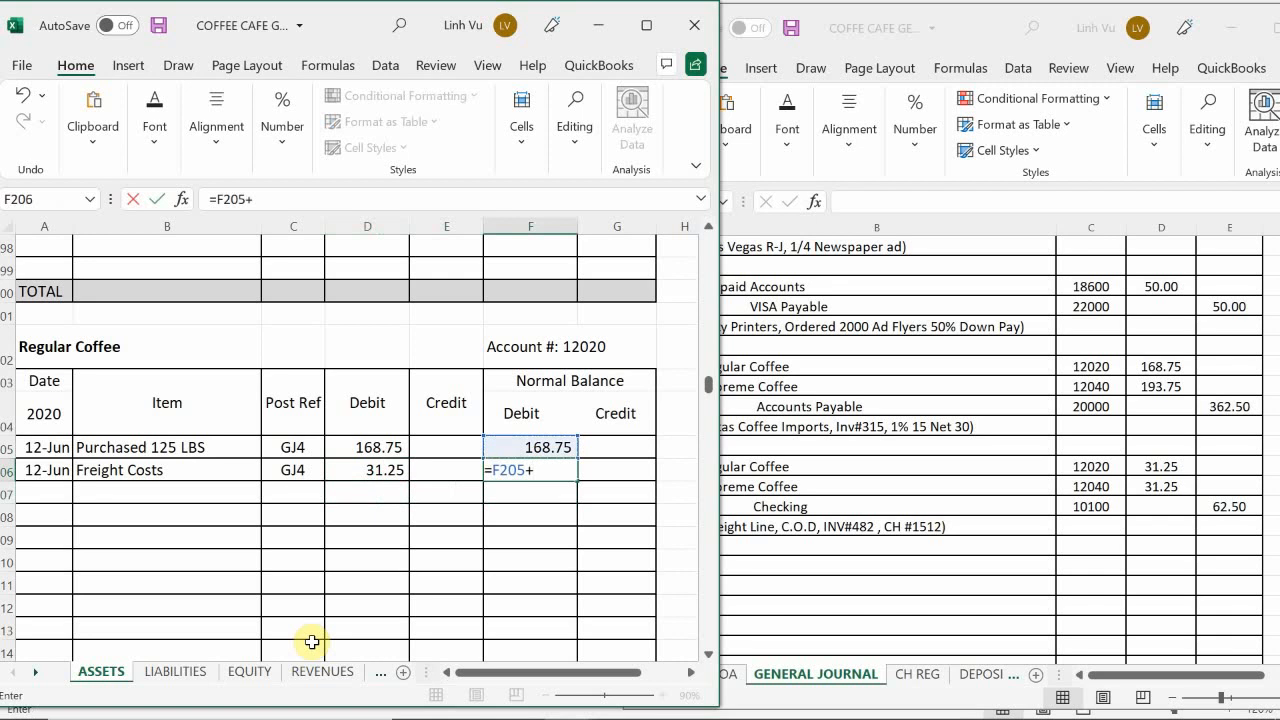
key("Left")
key("Left")
type("-")
key("Left")
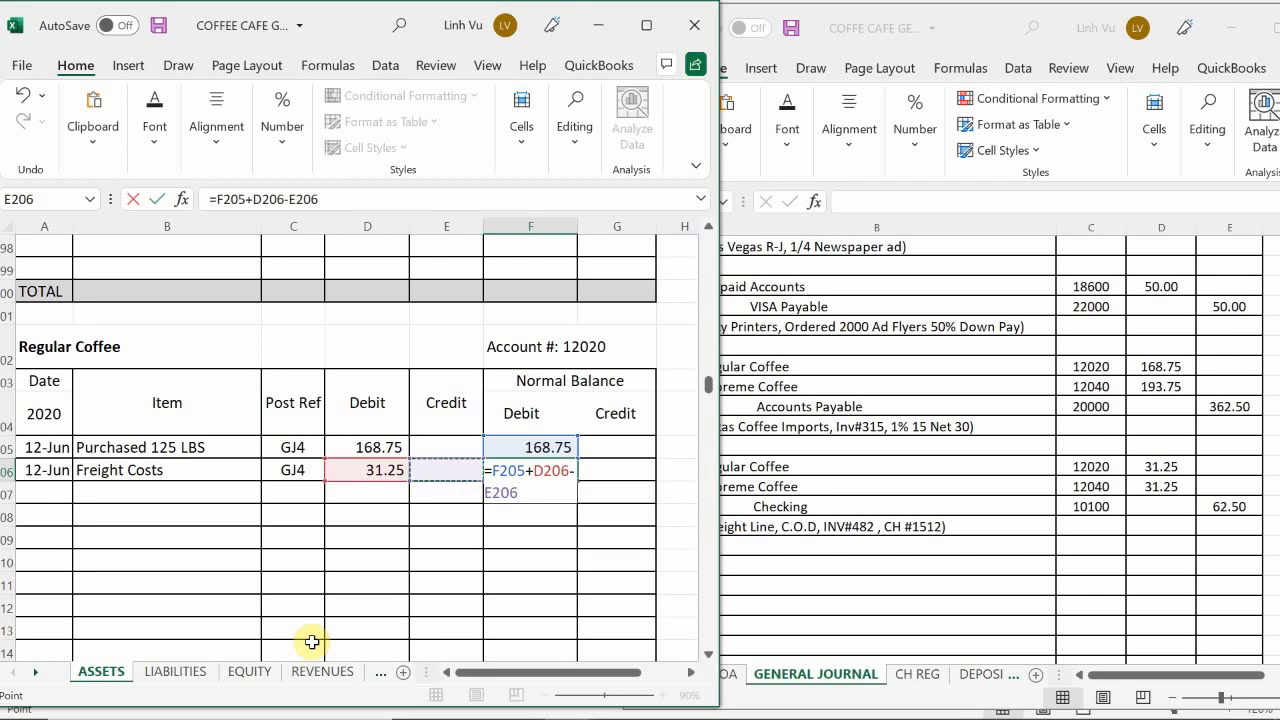
Step: Commit the Regular Coffee balance formula and enter the date 6/12 in A251 of the Supreme Coffee account
key("Return")
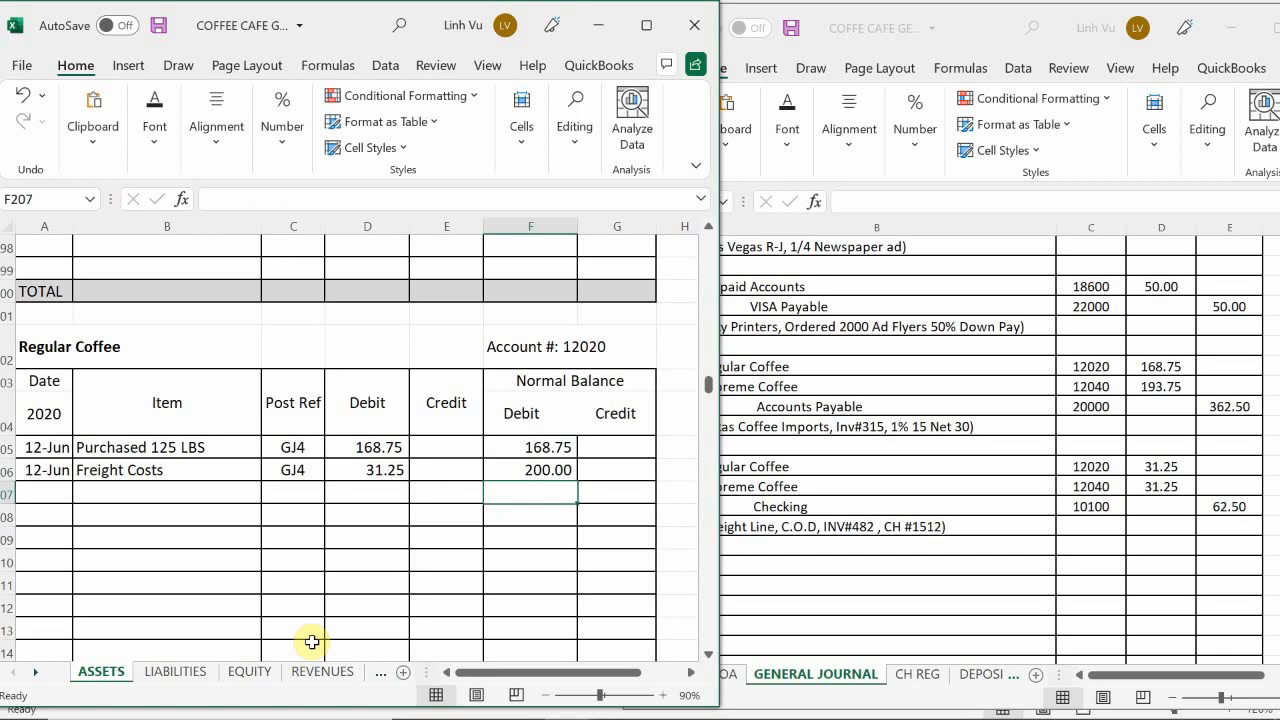
scroll(196, 513, "down", 1)
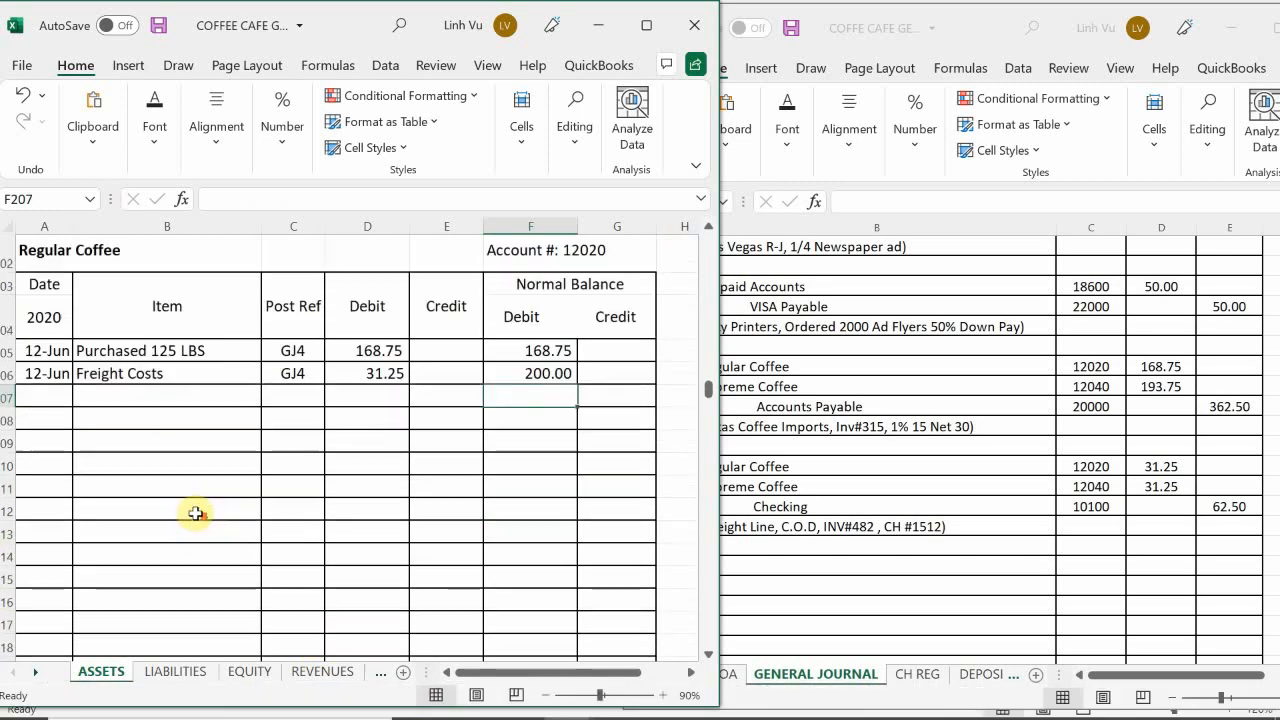
scroll(196, 513, "down", 13)
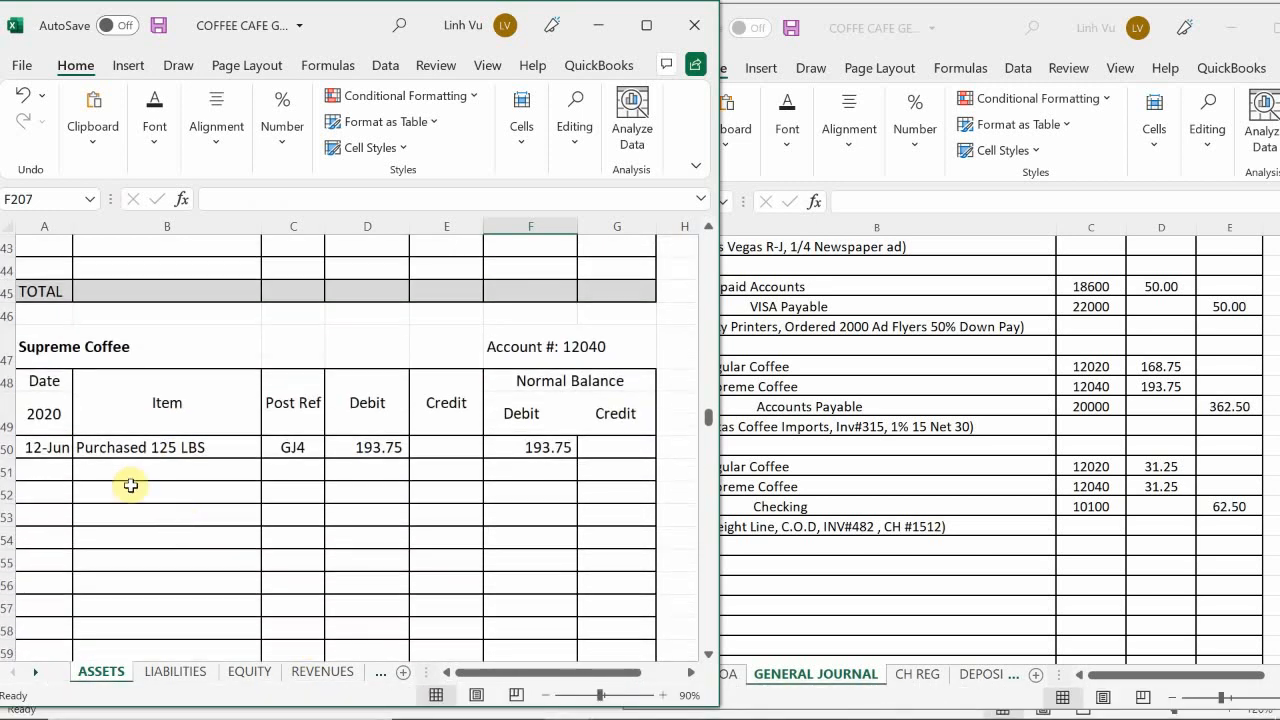
left_click(51, 472)
type("6/")
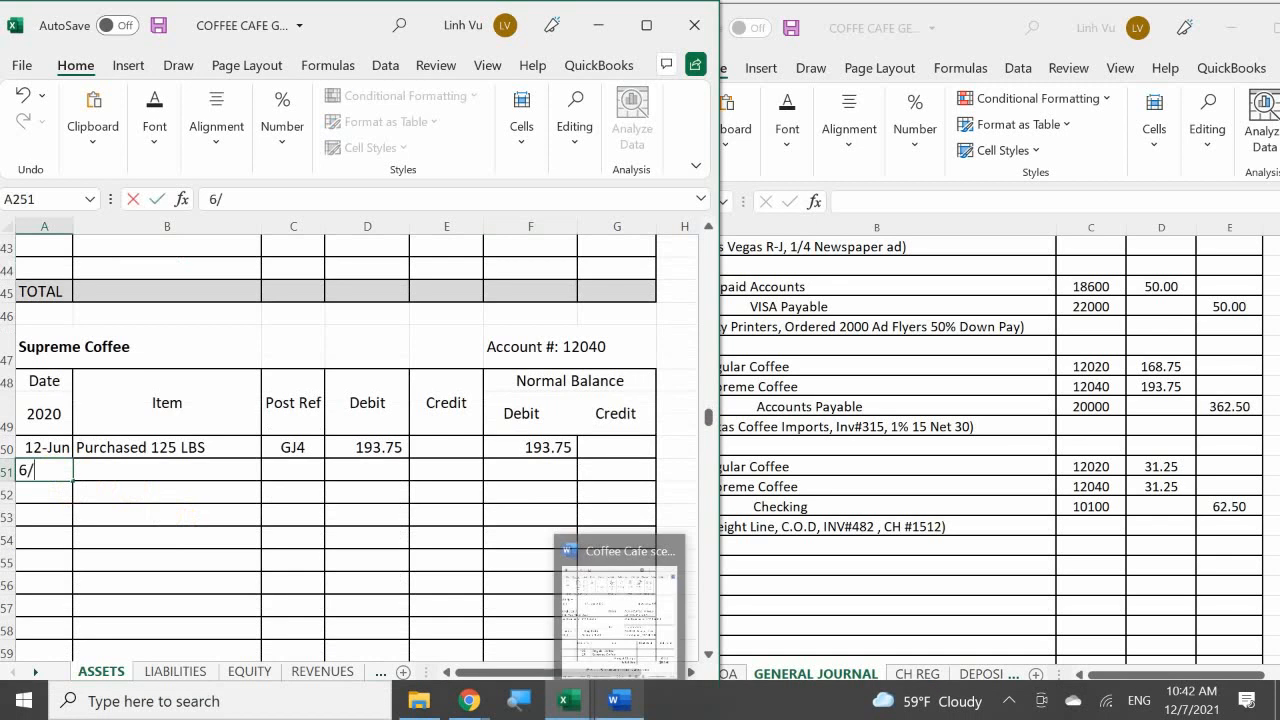
type("12")
key("Return")
key("Right")
key("Up")
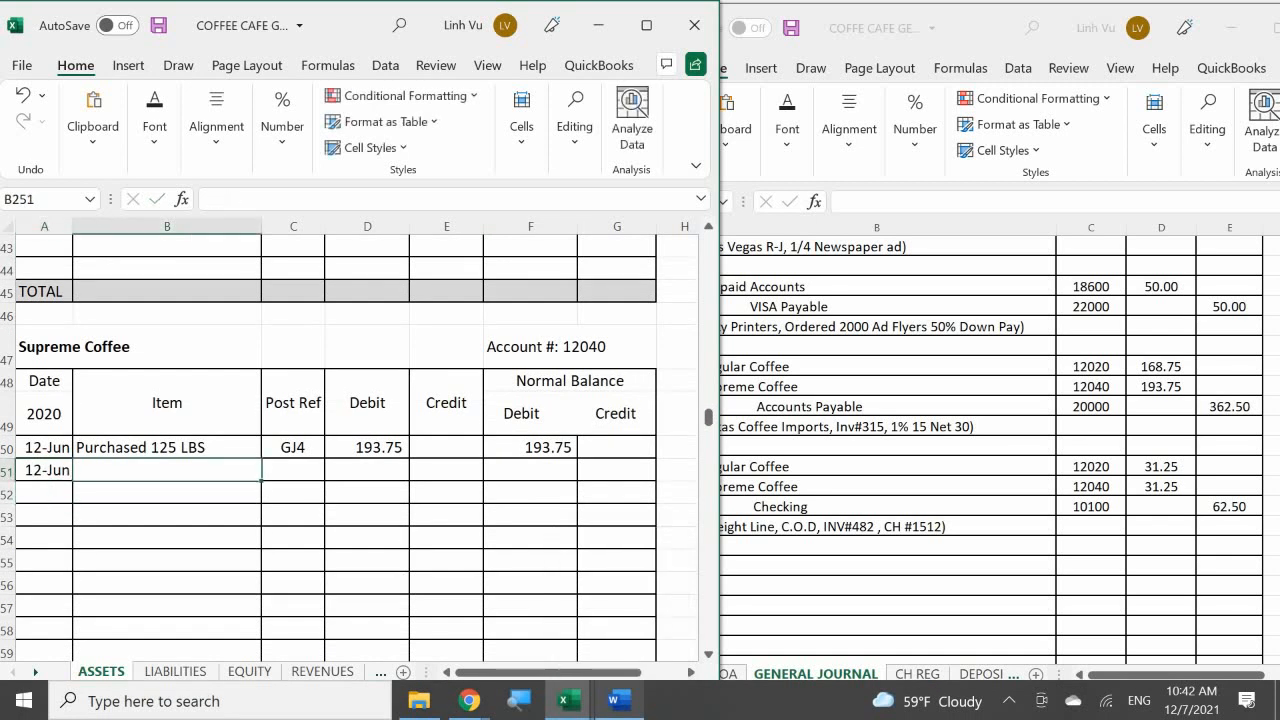
Step: Enter Freight Cpsts as the item description in B251 of the Supreme Coffee account
type("Fregu")
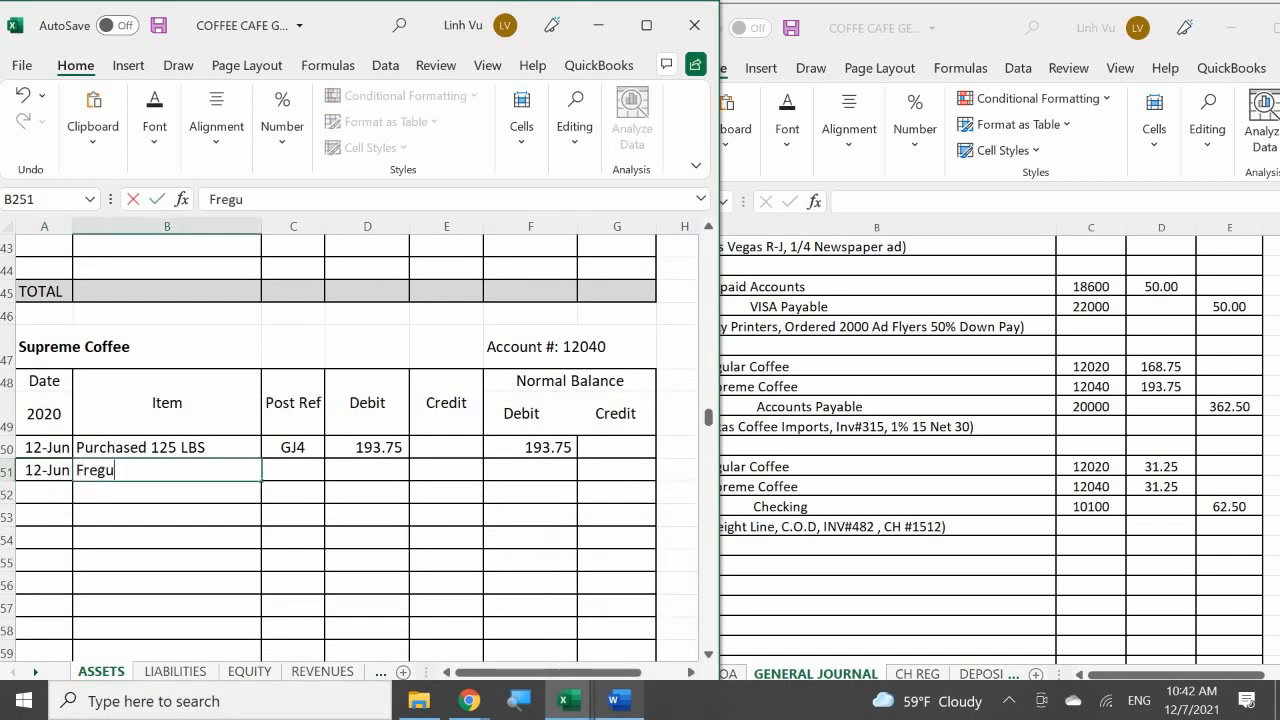
key("BackSpace")
key("BackSpace")
type("u")
key("BackSpace")
type("ight Cpsts")
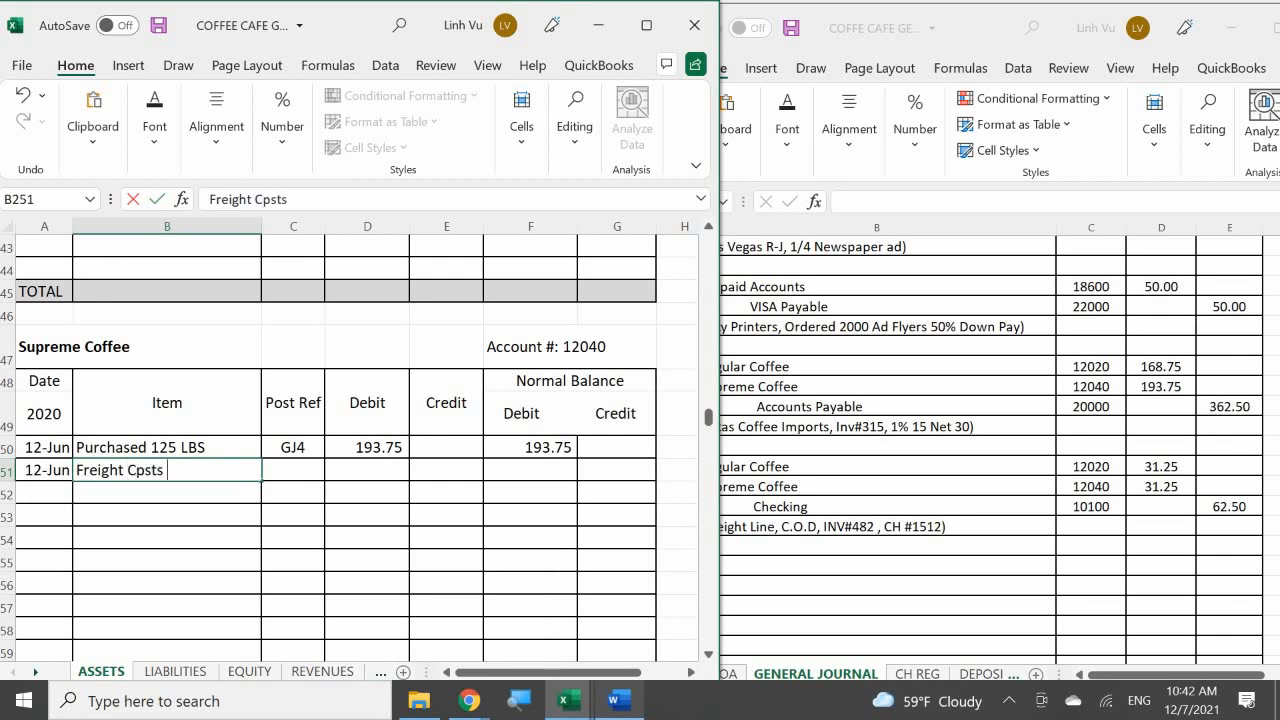
Step: Enter the post reference GJ4 in C251 for the Supreme Coffee freight entry
key("Tab")
type("GJ")
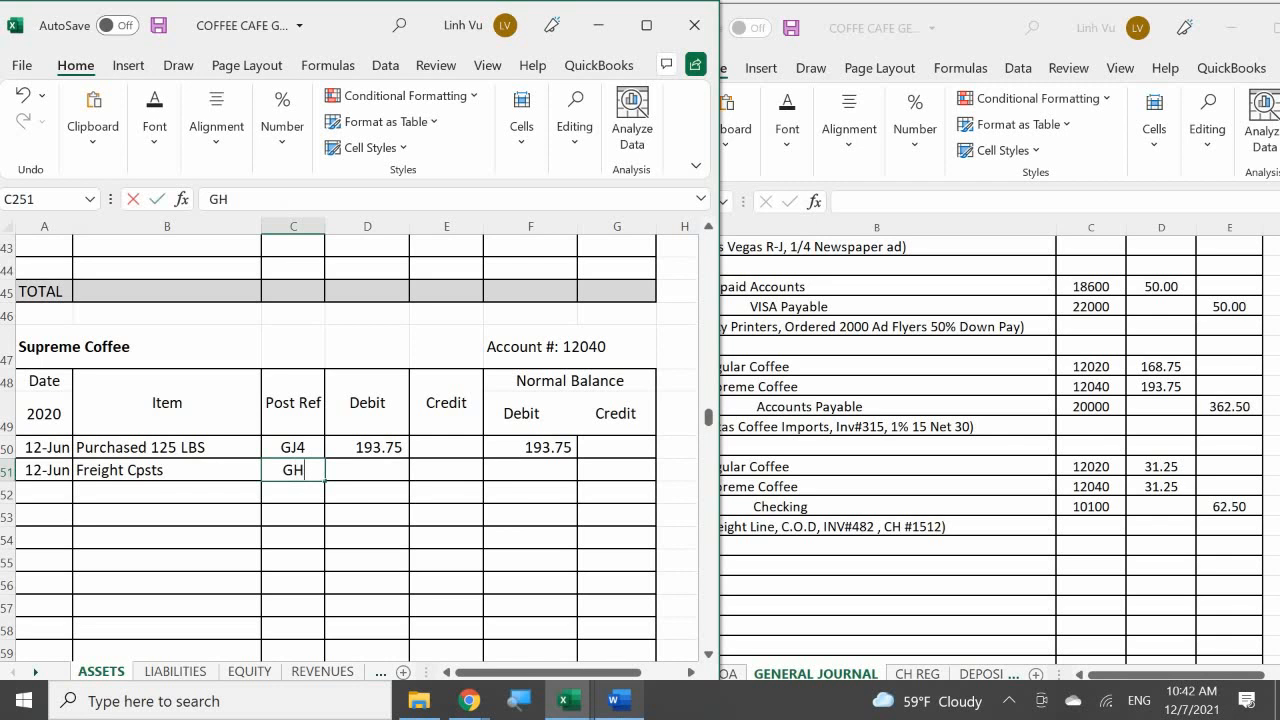
key("BackSpace")
type("J4")
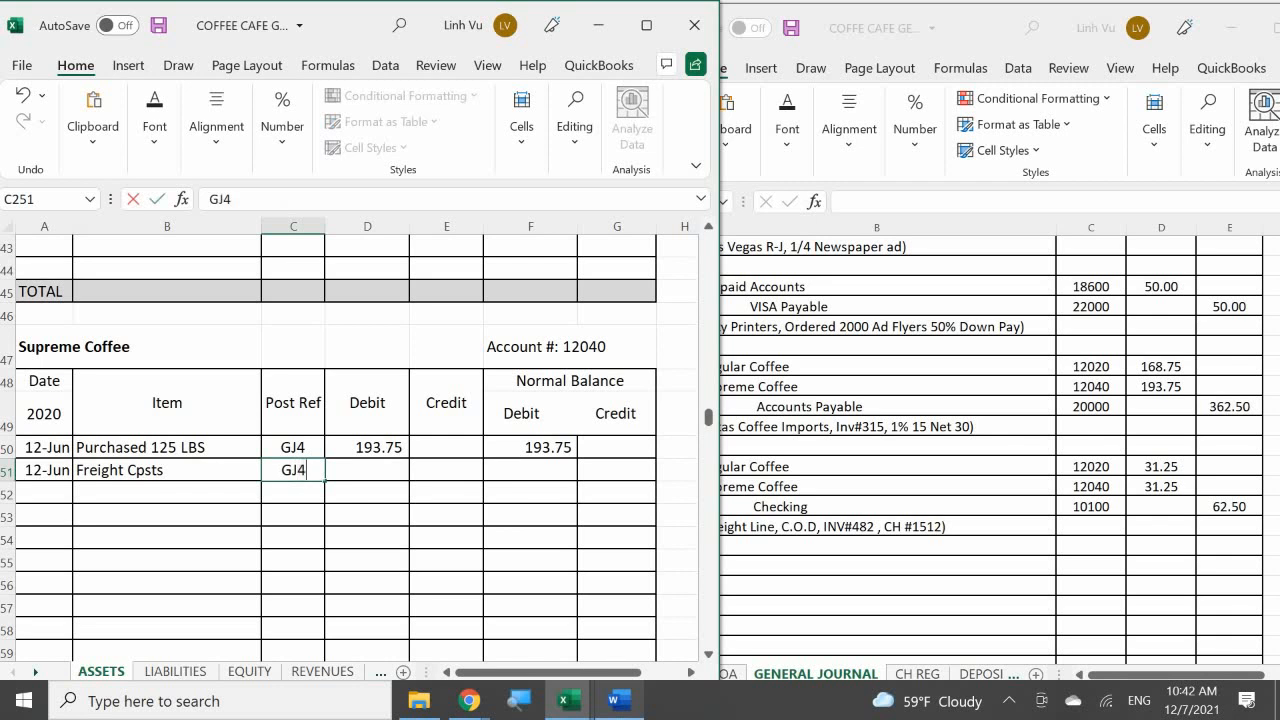
key("Return")
Step: Enter the debit 31.25 in D251 for the Supreme Coffee freight entry
key("Right")
key("Up")
type("31")
key("Return")
type("2")
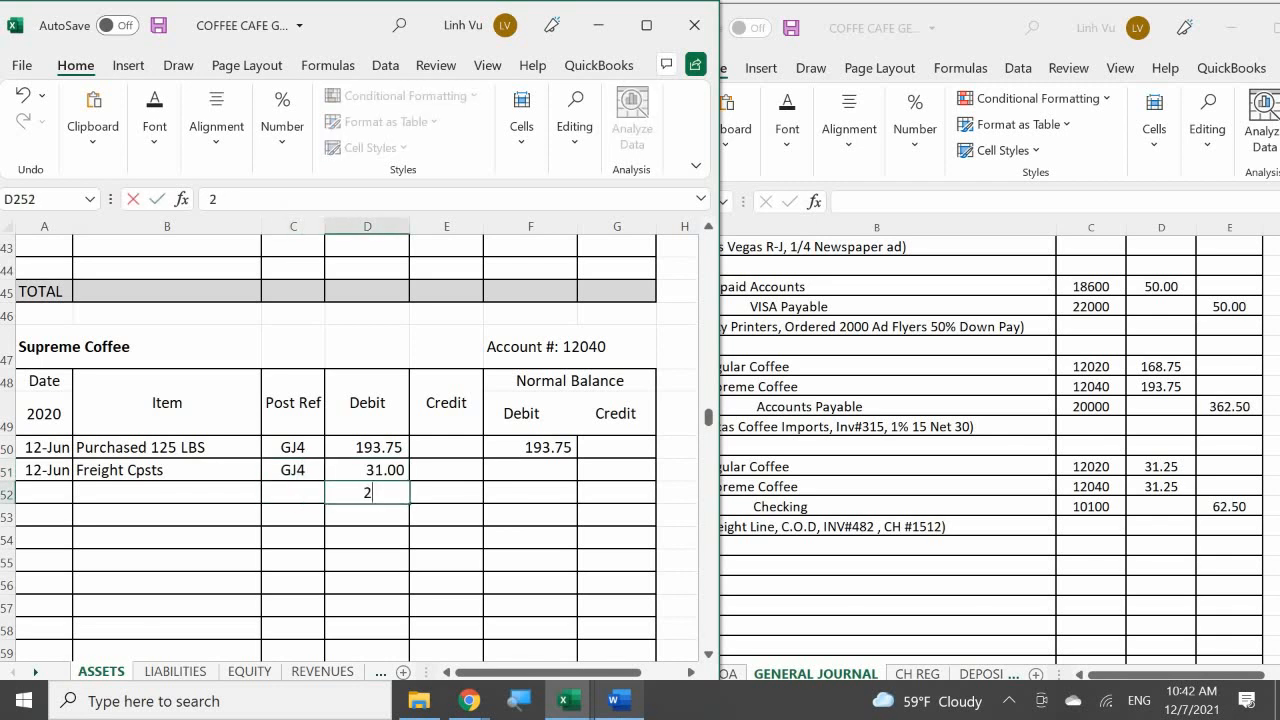
key("BackSpace")
key("Up")
type("31.25")
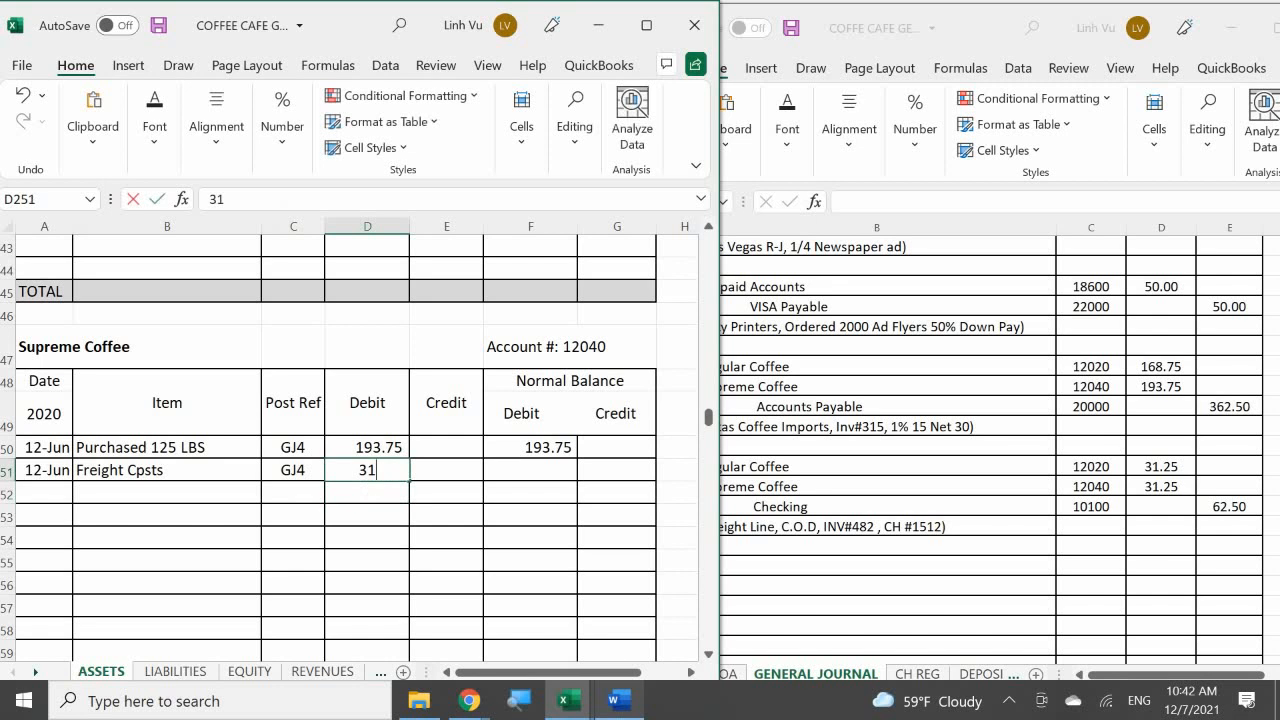
key("Return")
Step: Calculate the running debit balance of Supreme Coffee in F251 with the formula =F250+D251-E251
key("Right")
key("Right")
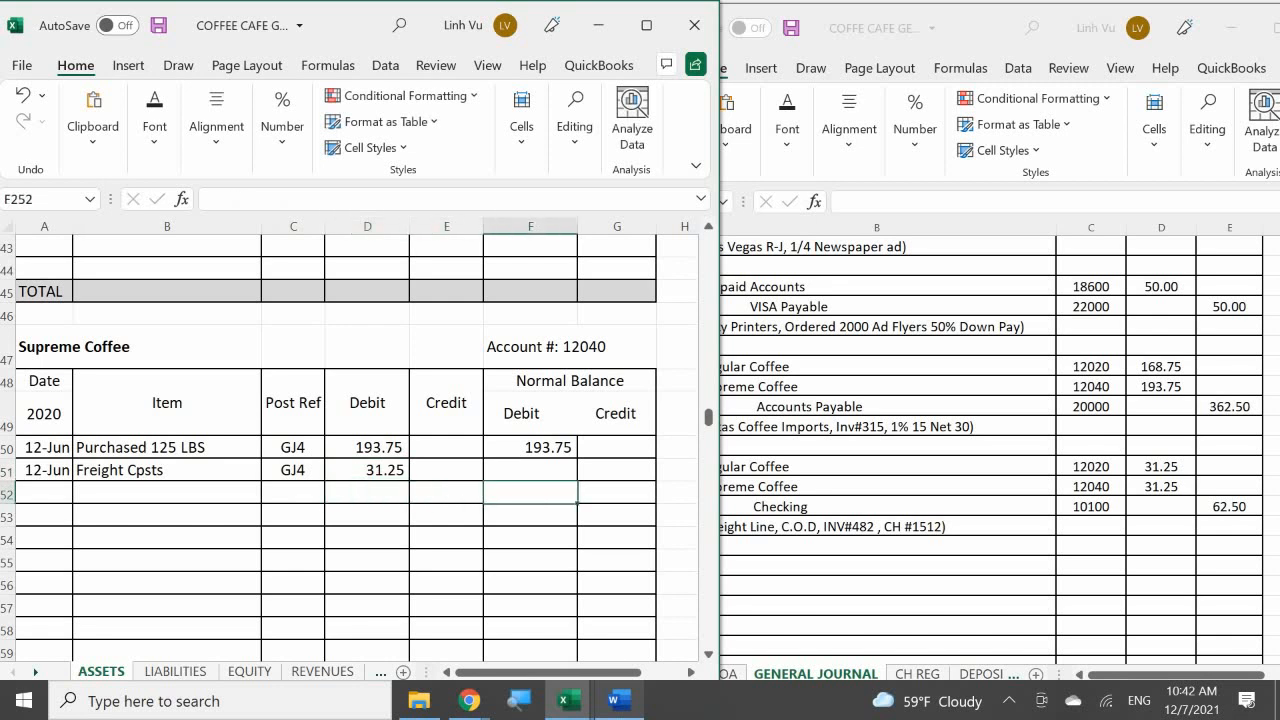
key("Up")
type("=")
key("Up")
type("+")
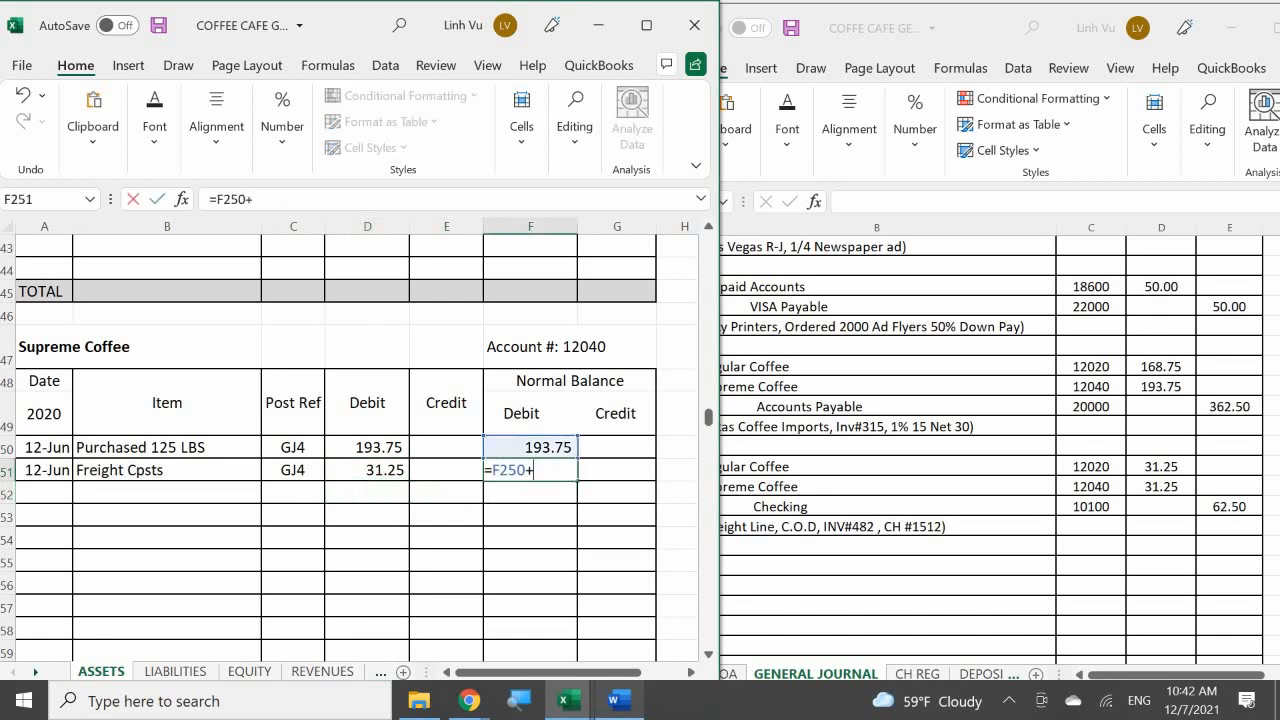
key("Left")
key("Left")
type("-")
key("Left")
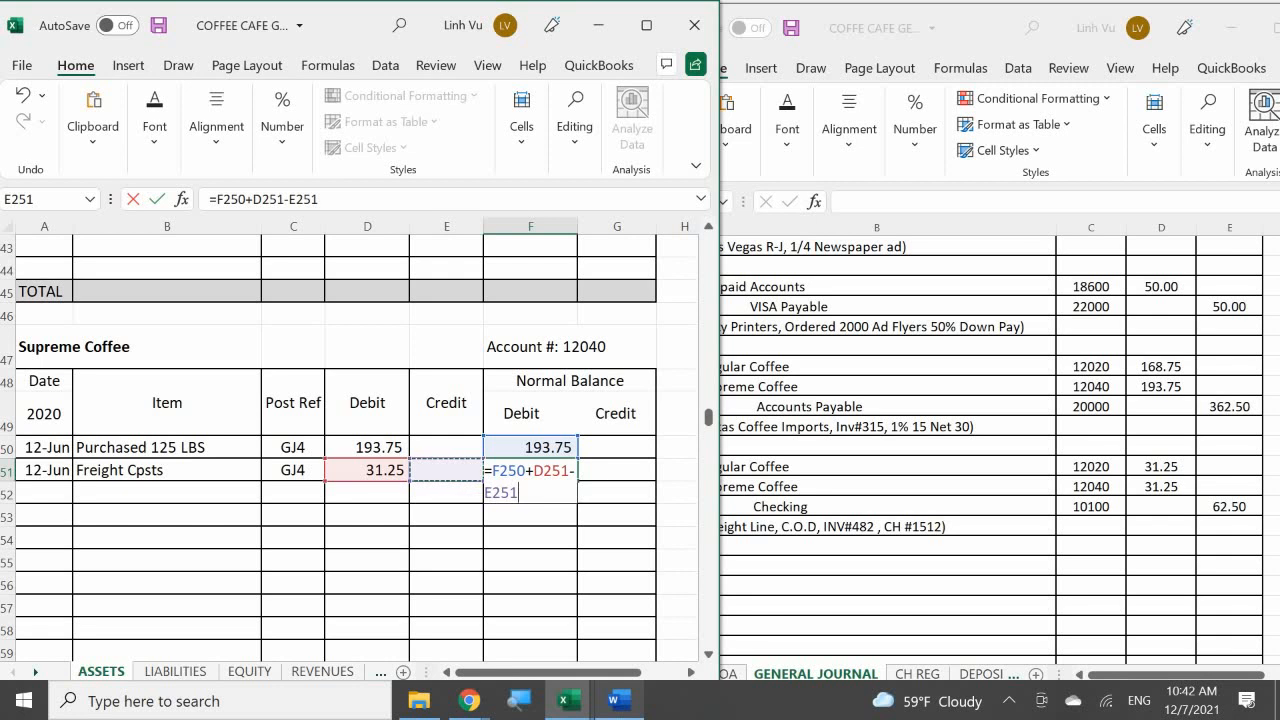
key("Return")
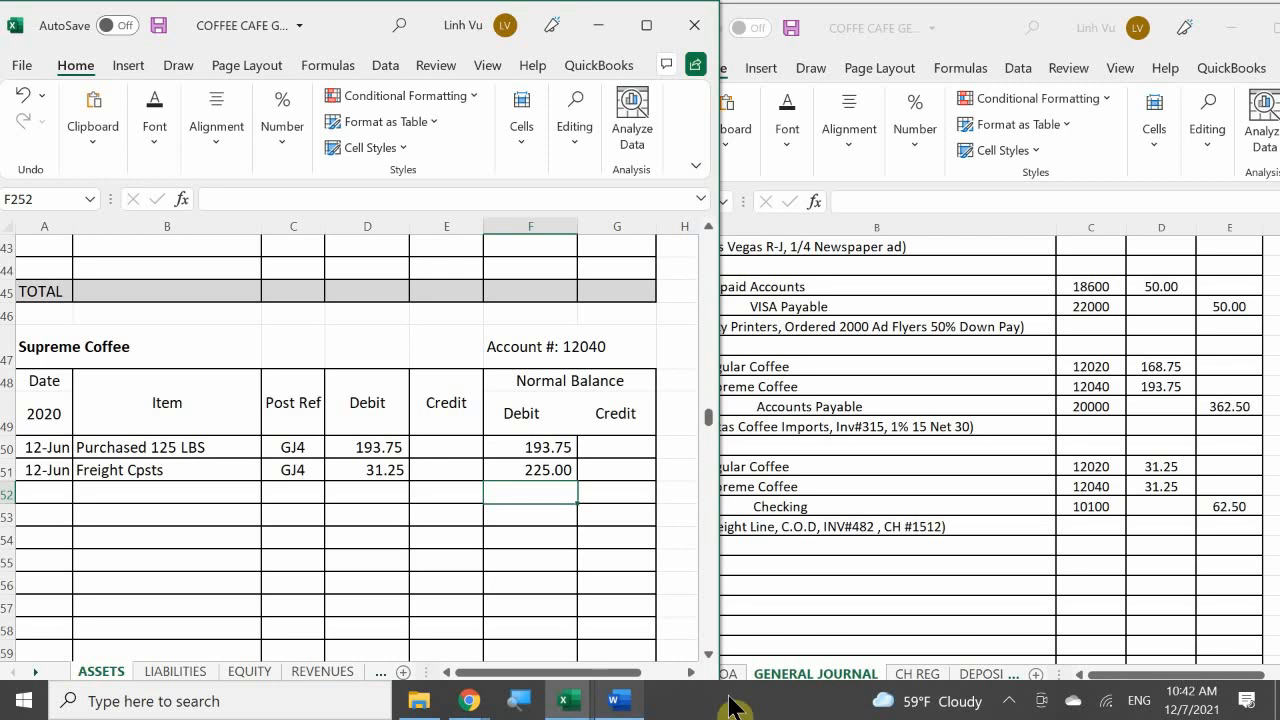
Step: Enter the date 6/12 in A29, the first empty row of the Checking account on the ASSETS sheet
left_click(222, 518)
scroll(224, 530, "up", 14)
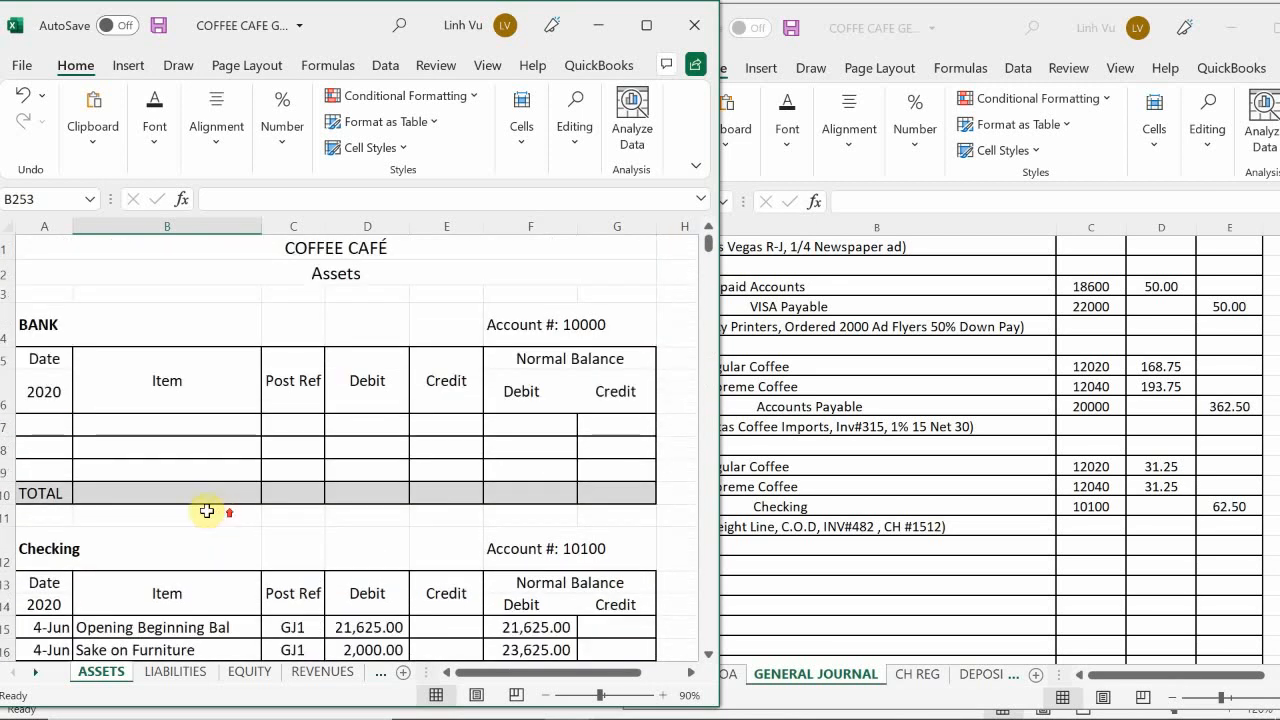
scroll(190, 530, "down", 6)
scroll(186, 541, "down", 1)
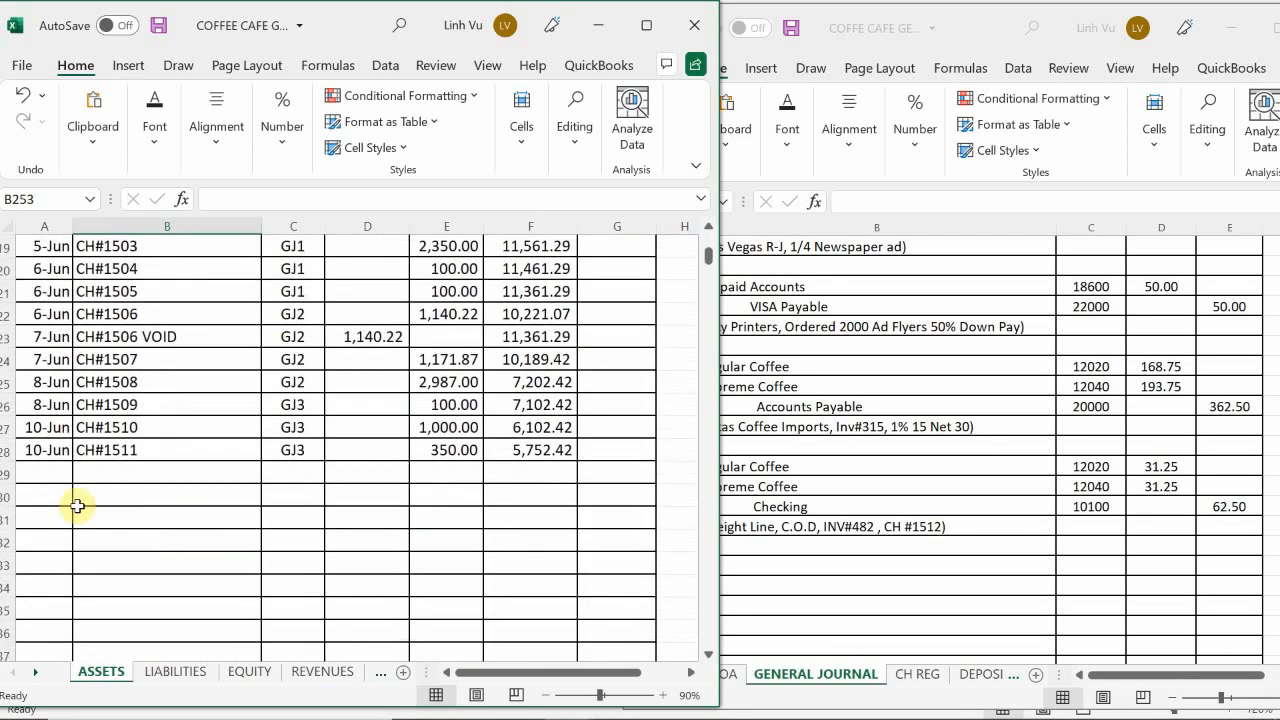
left_click(43, 471)
type("6/")
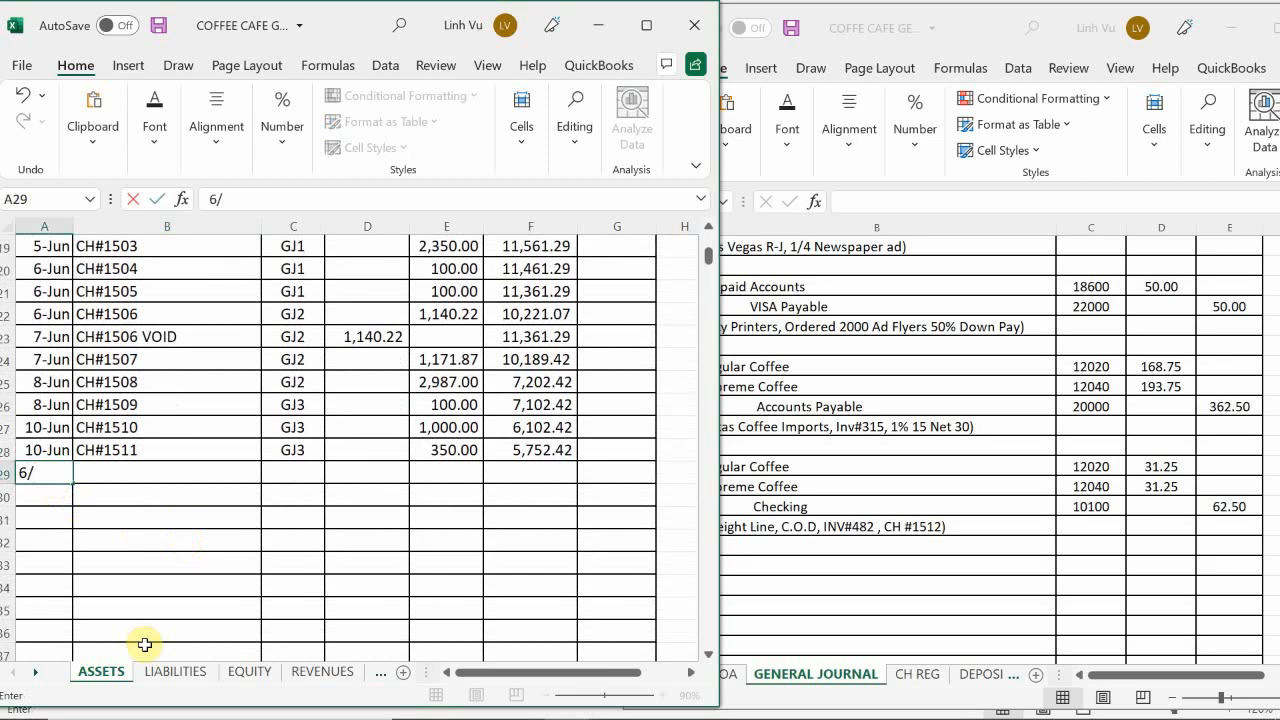
type("12")
key("Return")
Step: Enter CH#1512 as the item in B29 of the Checking account
key("Right")
key("Up")
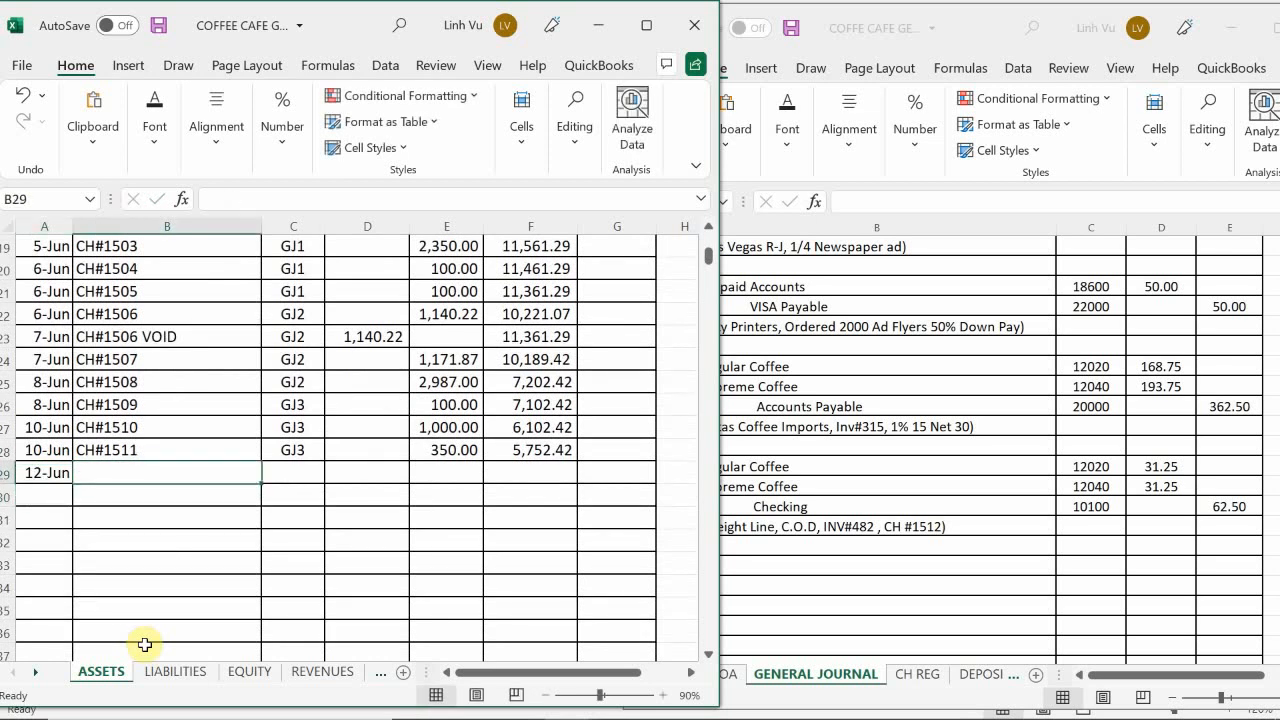
type("C")
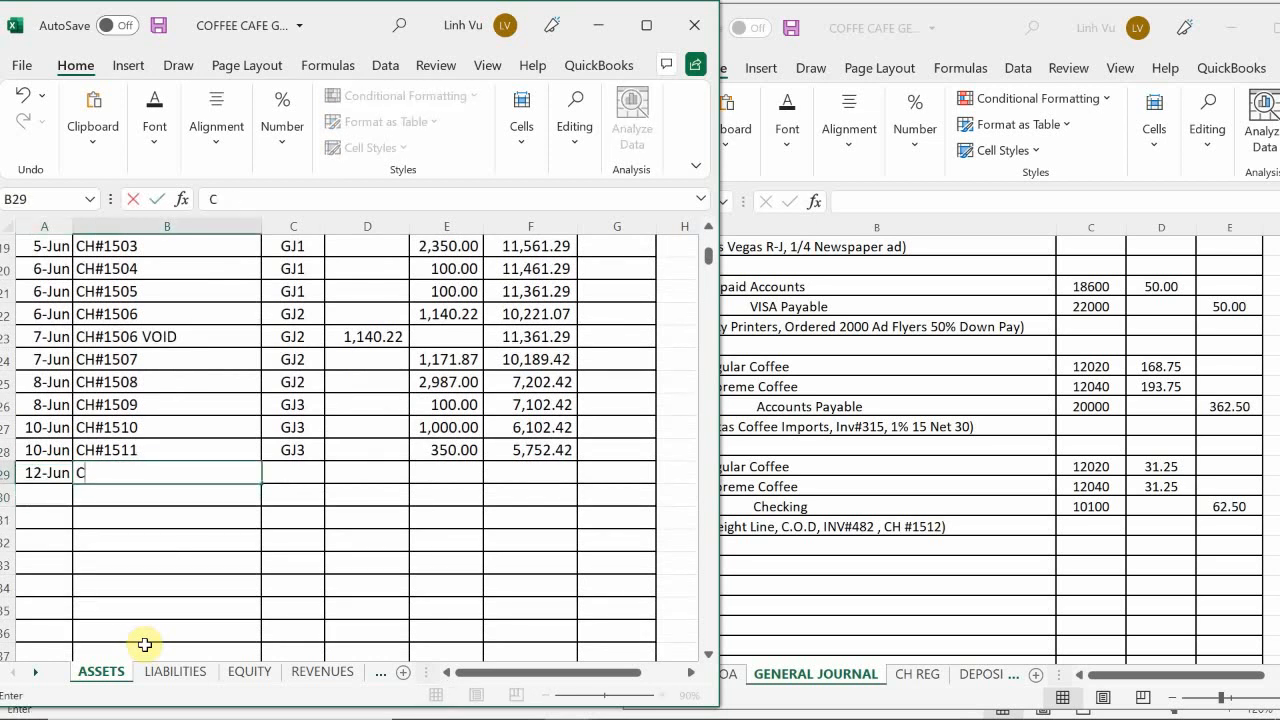
type("H#1512")
key("Return")
Step: Enter the post reference GJ4 in C29 for check 1512 in the Checking account
key("Right")
key("Up")
type("GH")
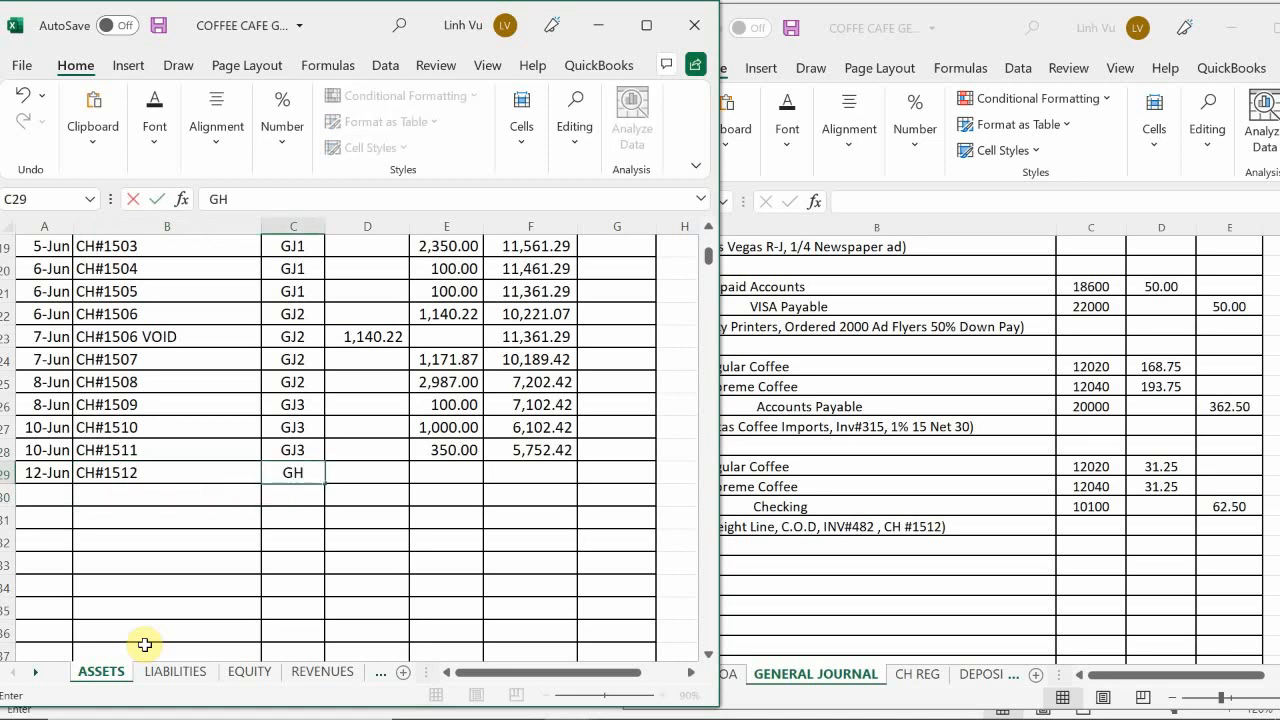
key("BackSpace")
type("J4")
key("Return")
Step: Enter the credit 62.50 in E29 of the Checking account and fill the balance formula from F28 down to F29
key("Up")
key("Right")
key("Right")
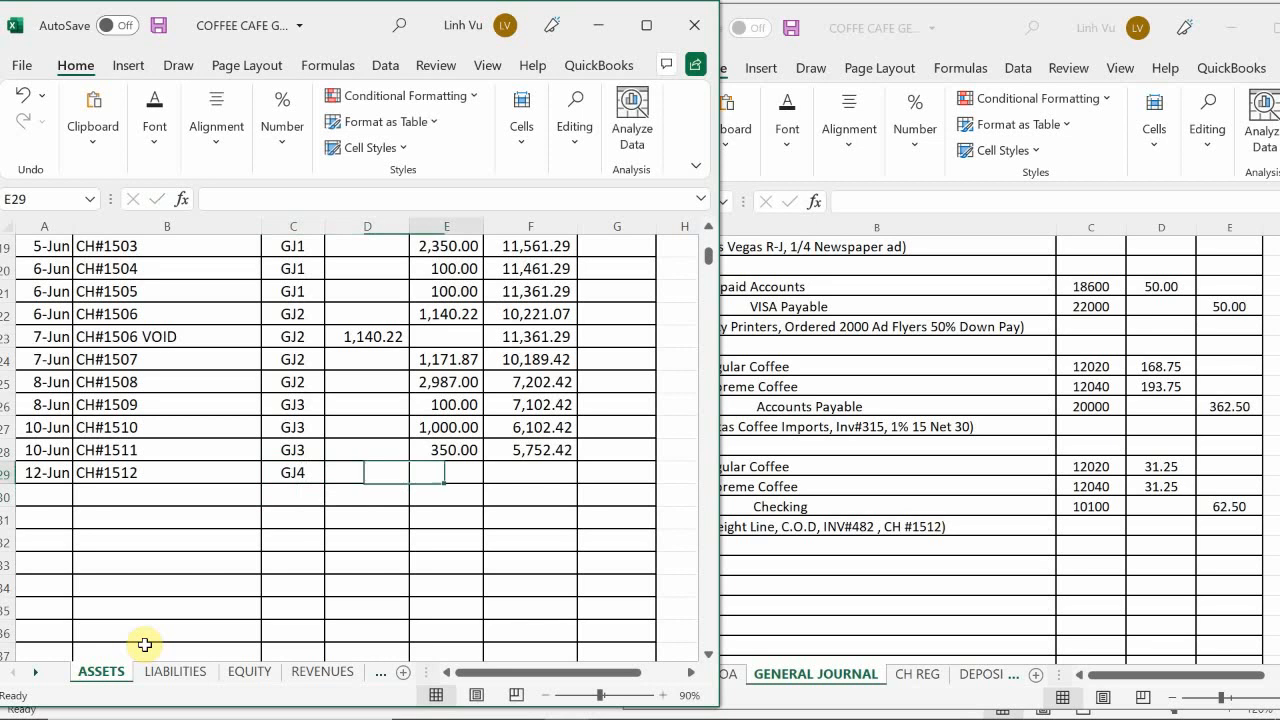
type("62.50")
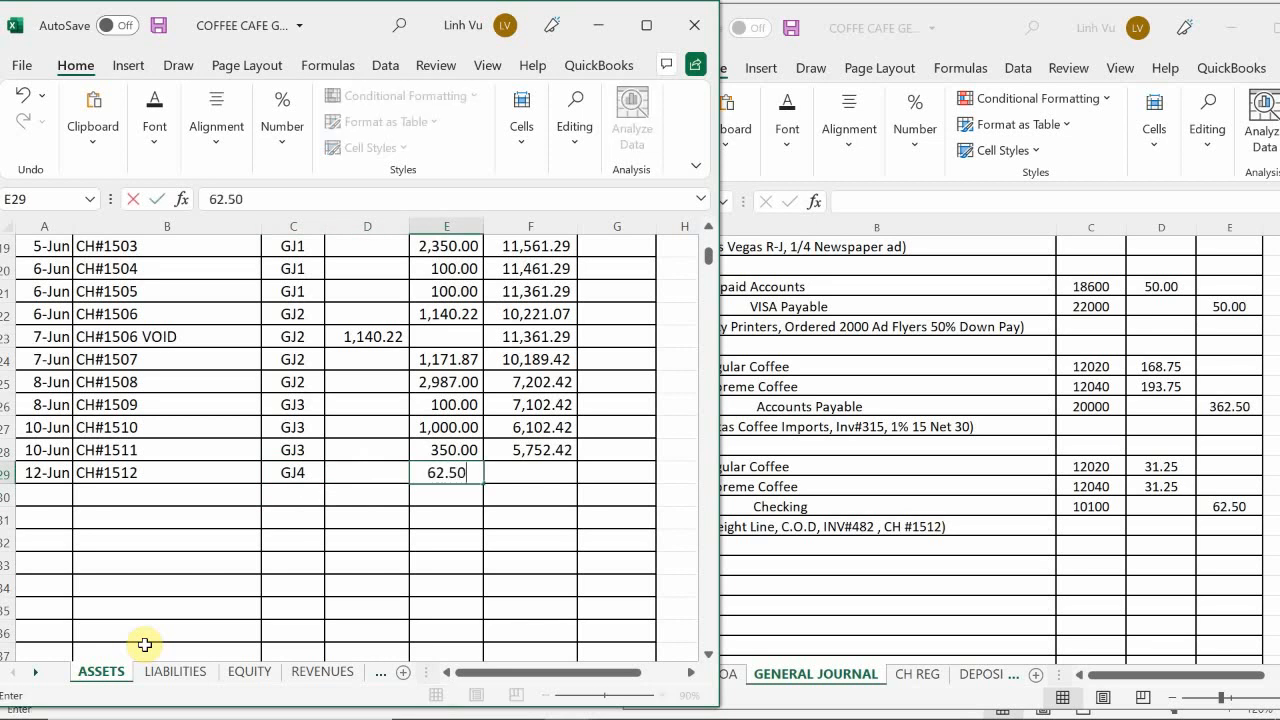
key("Return")
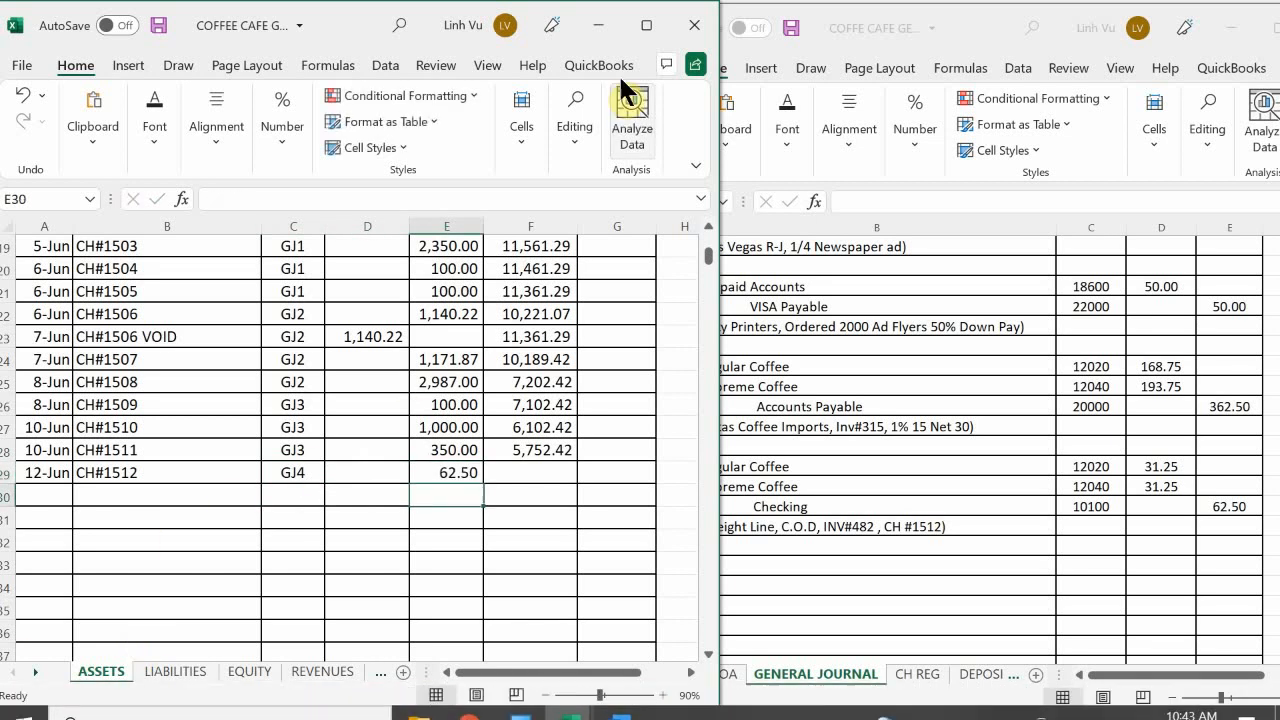
left_click(541, 449)
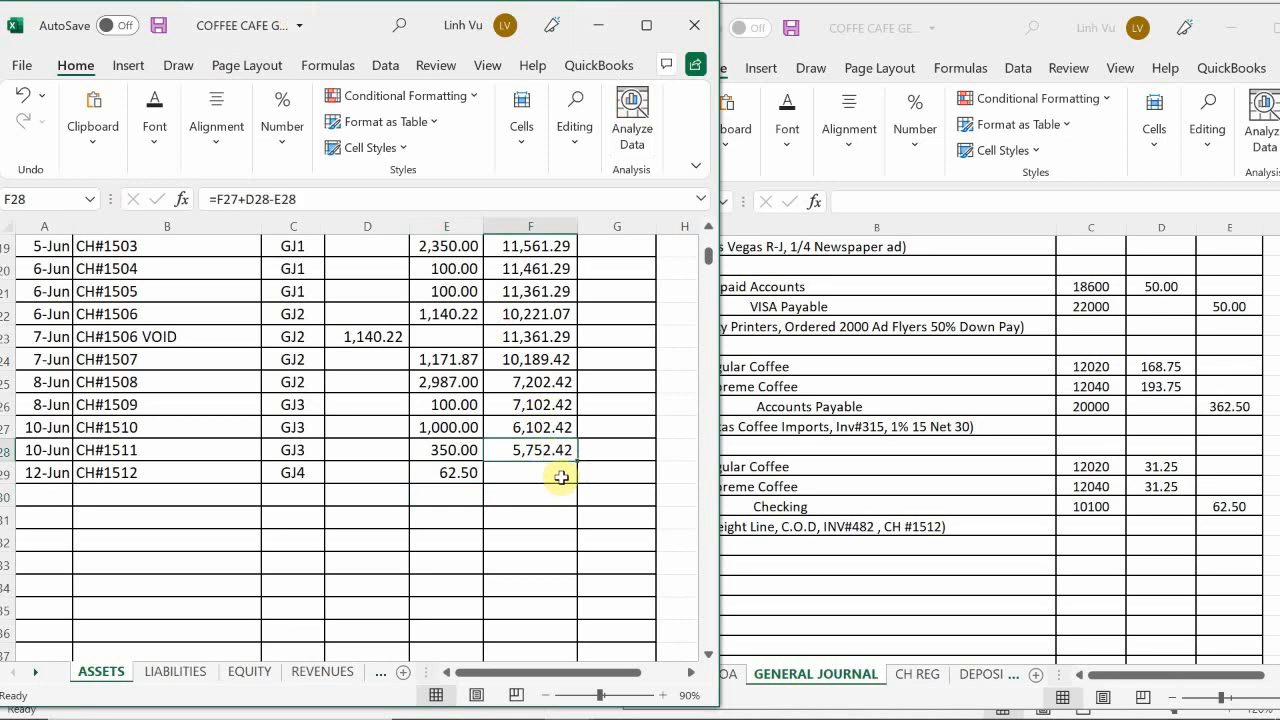
left_click_drag(581, 477, 578, 487)
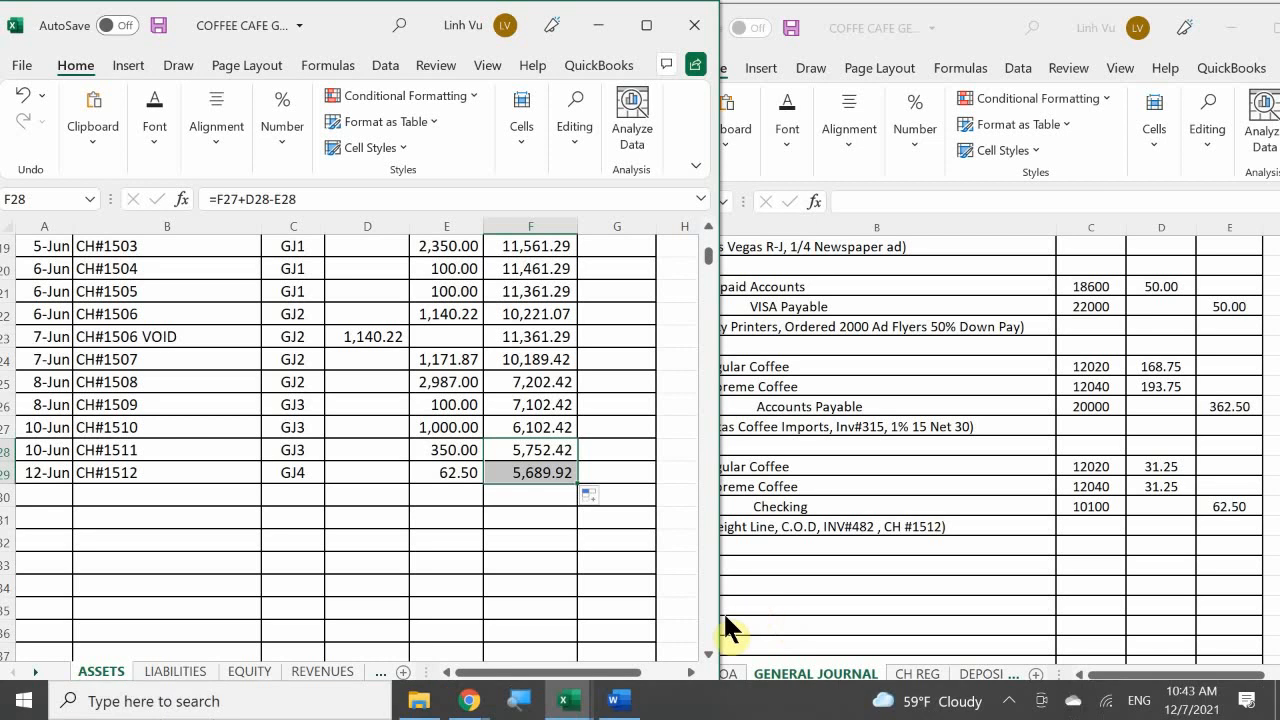
mouse_move(572, 704)
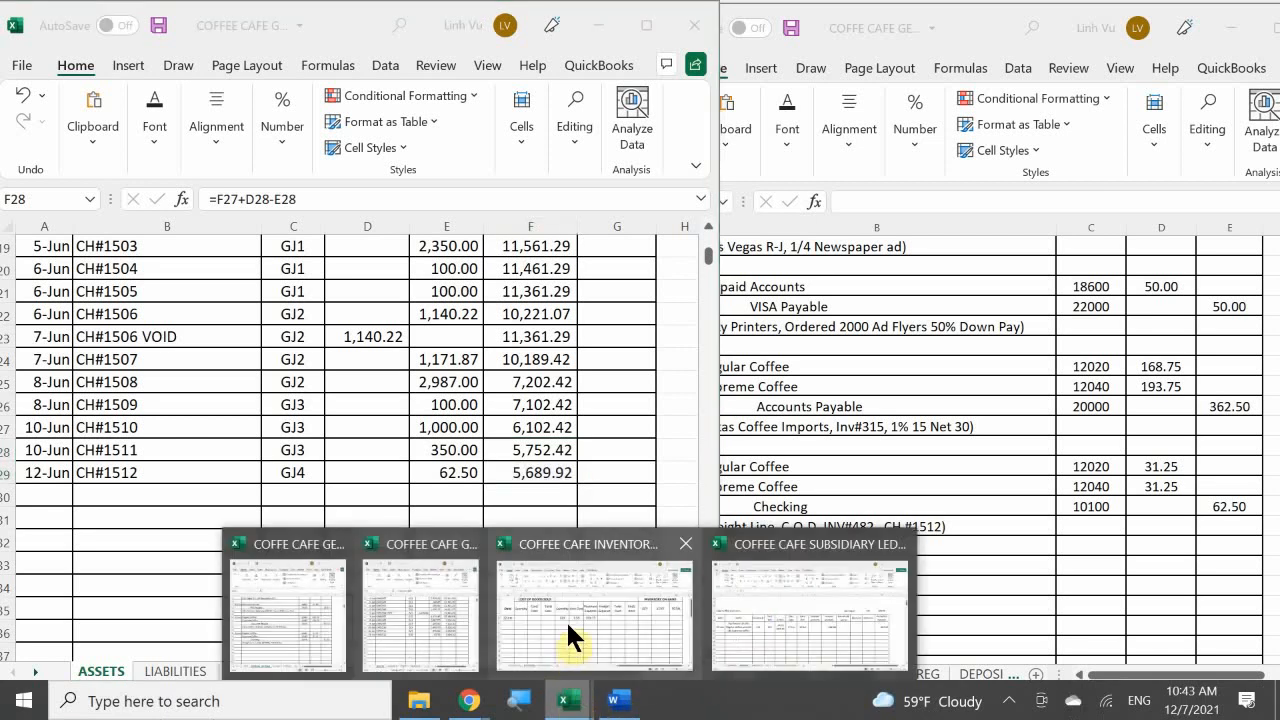
left_click(565, 619)
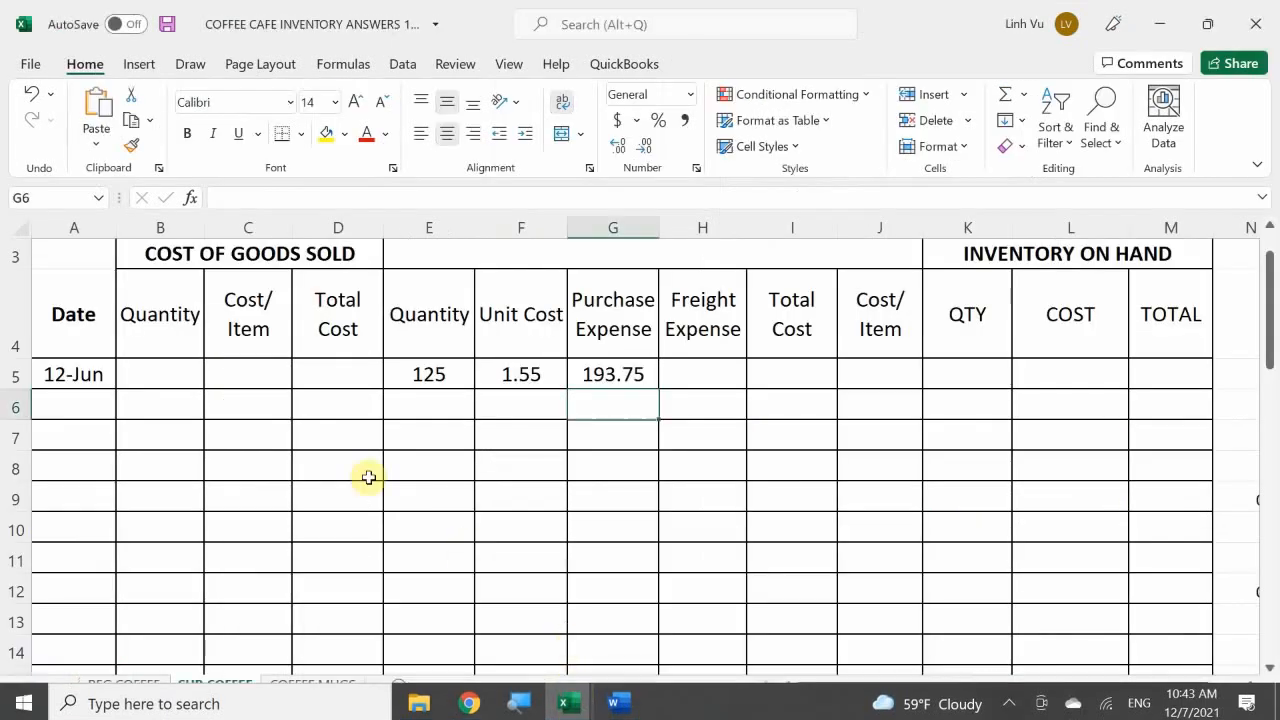
left_click(91, 529)
scroll(94, 531, "down", 1)
scroll(94, 531, "down", 15)
scroll(94, 531, "up", 11)
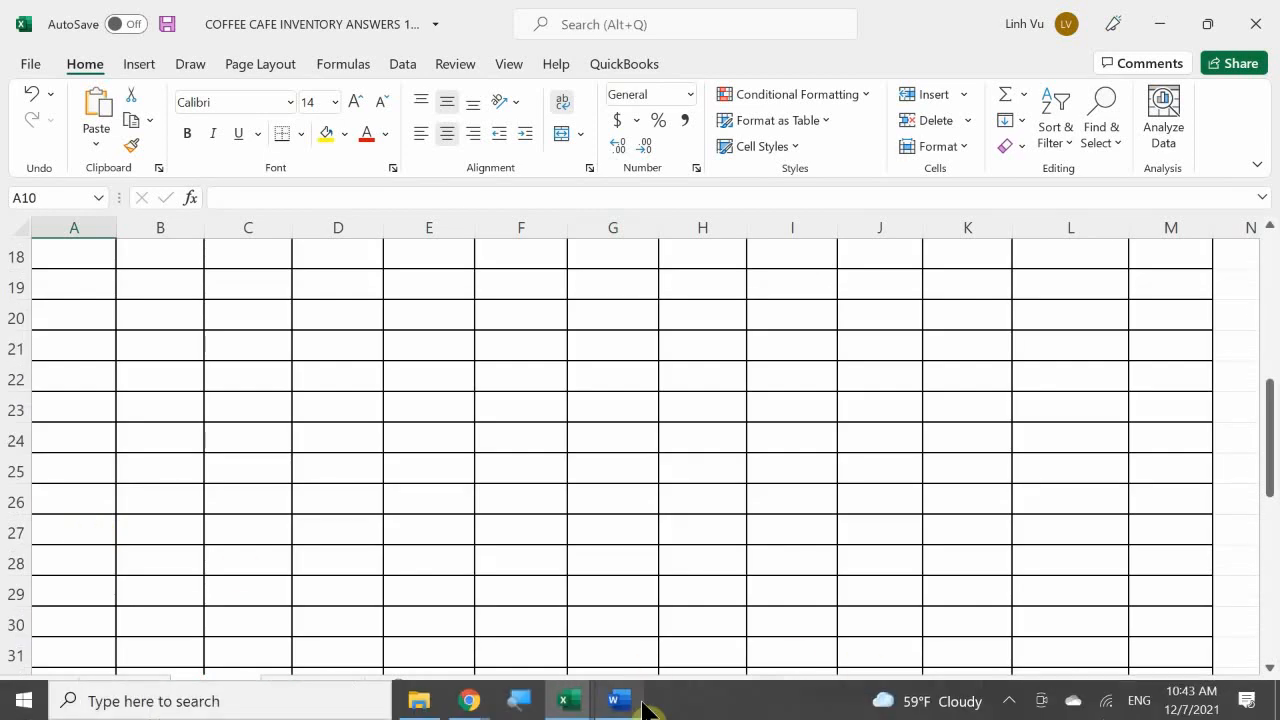
Step: Switch to the subsidiary ledger workbook's VENDORS sheet and enter the date 6/12 in A61 of the Freight Line account
mouse_move(567, 701)
left_click(760, 605)
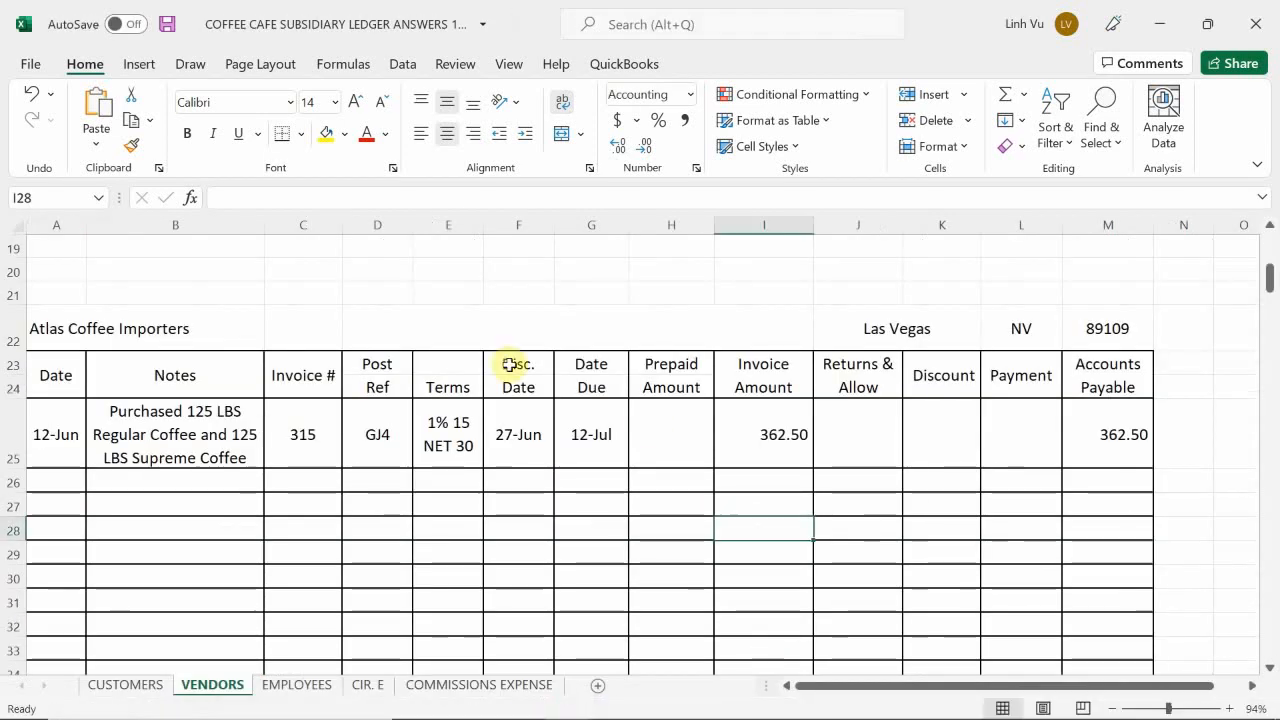
left_click(234, 513)
scroll(234, 513, "down", 10)
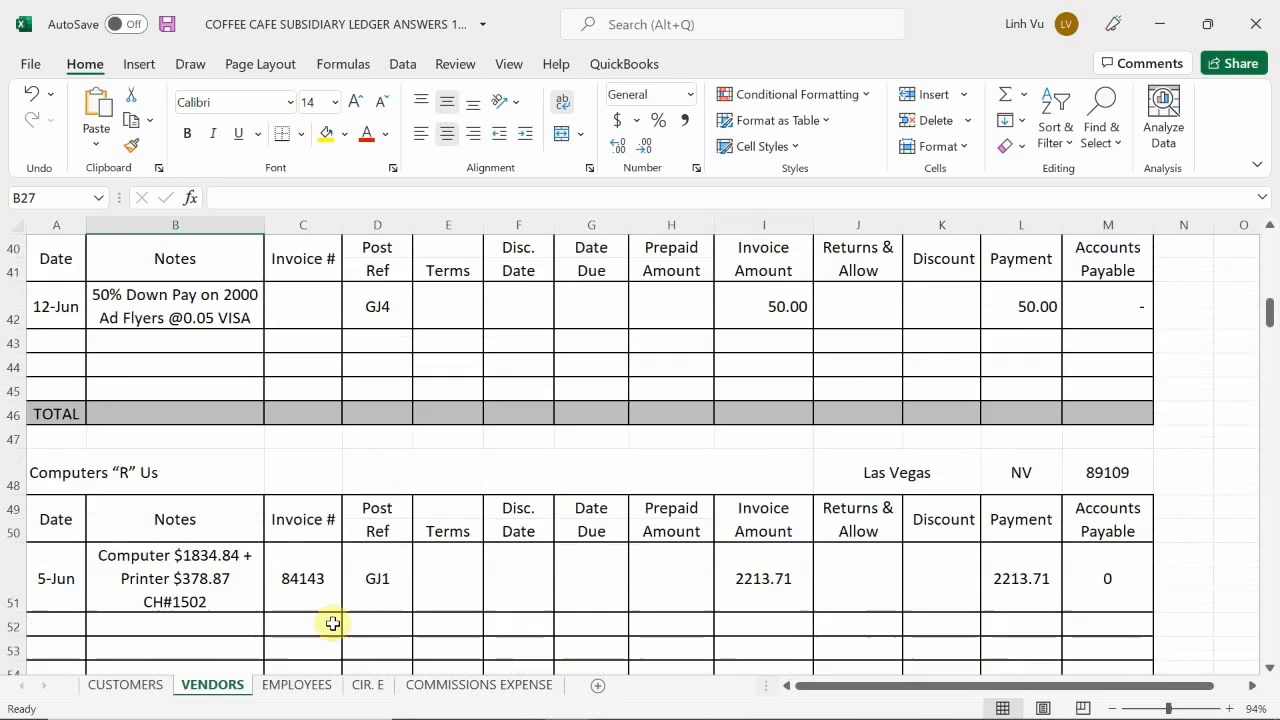
scroll(343, 567, "down", 2)
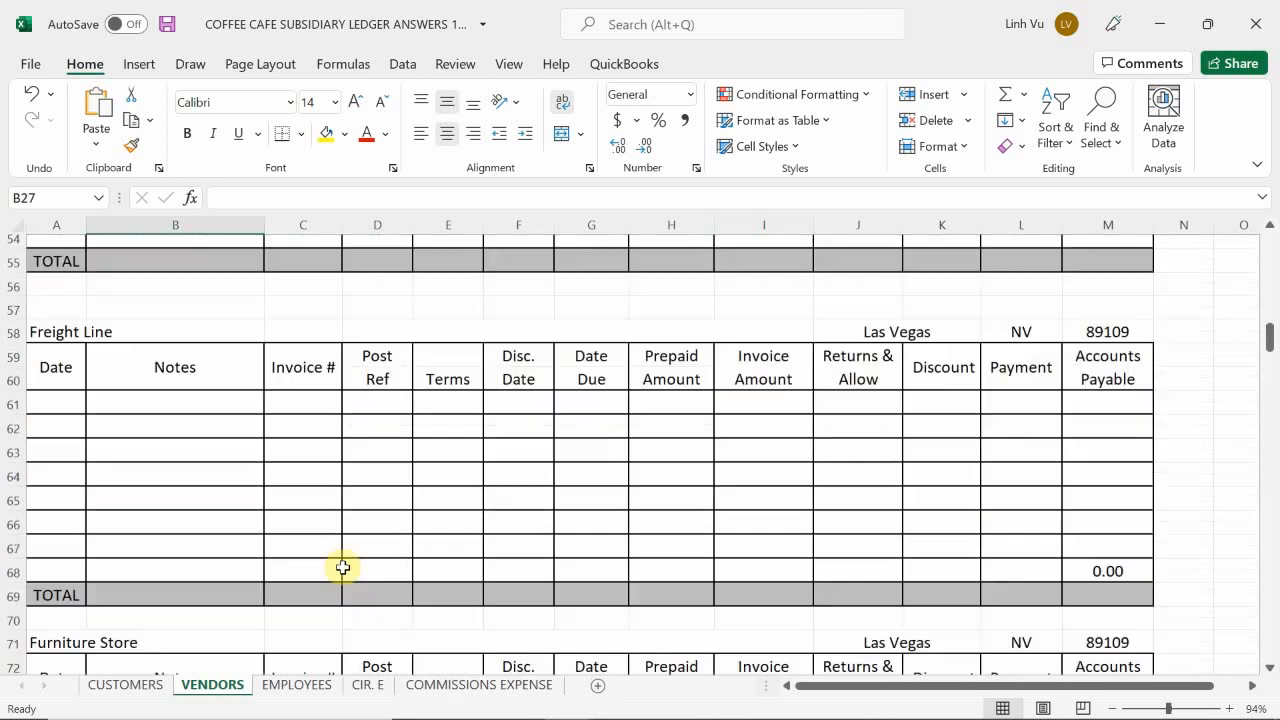
scroll(343, 567, "up", 2)
scroll(343, 567, "down", 1)
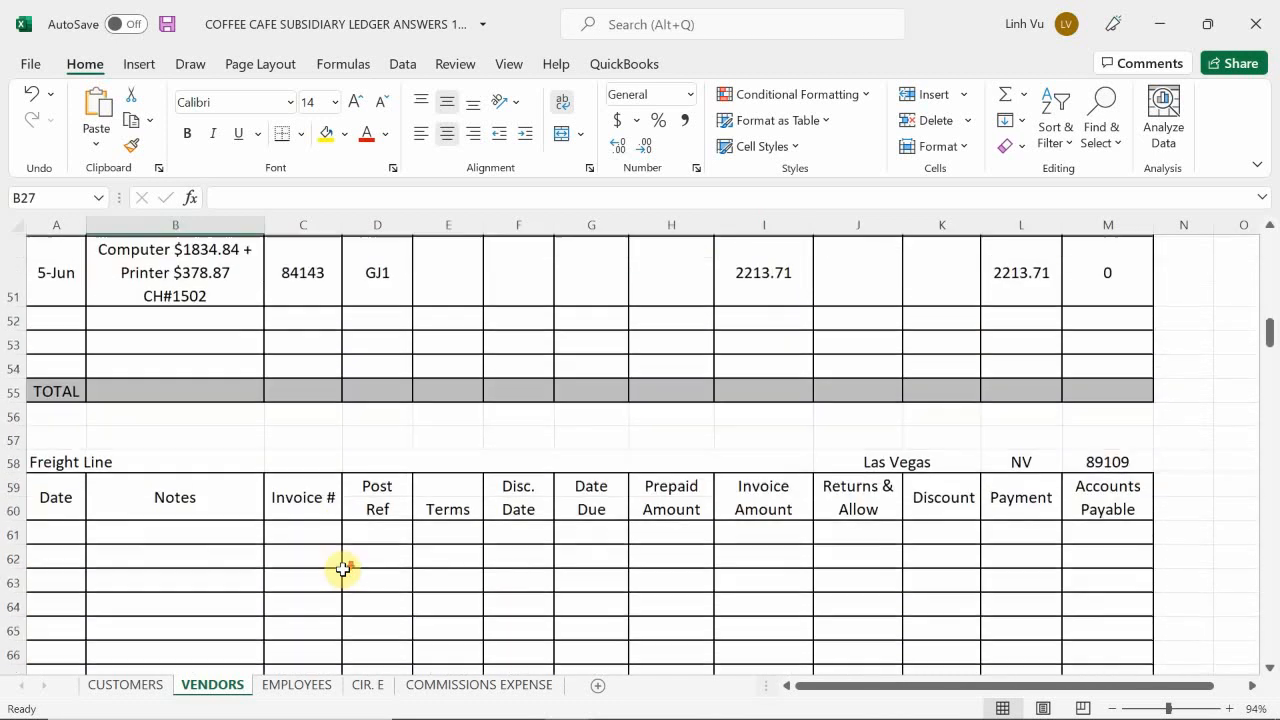
left_click(51, 460)
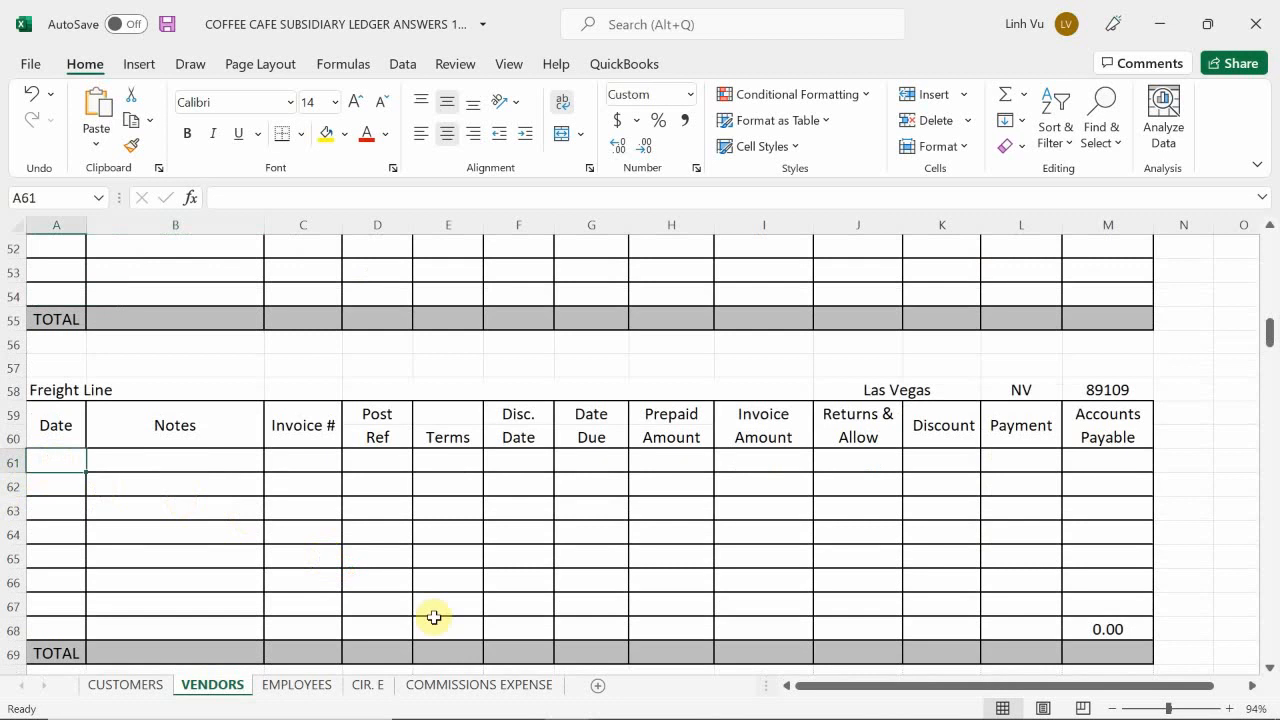
type("6/12")
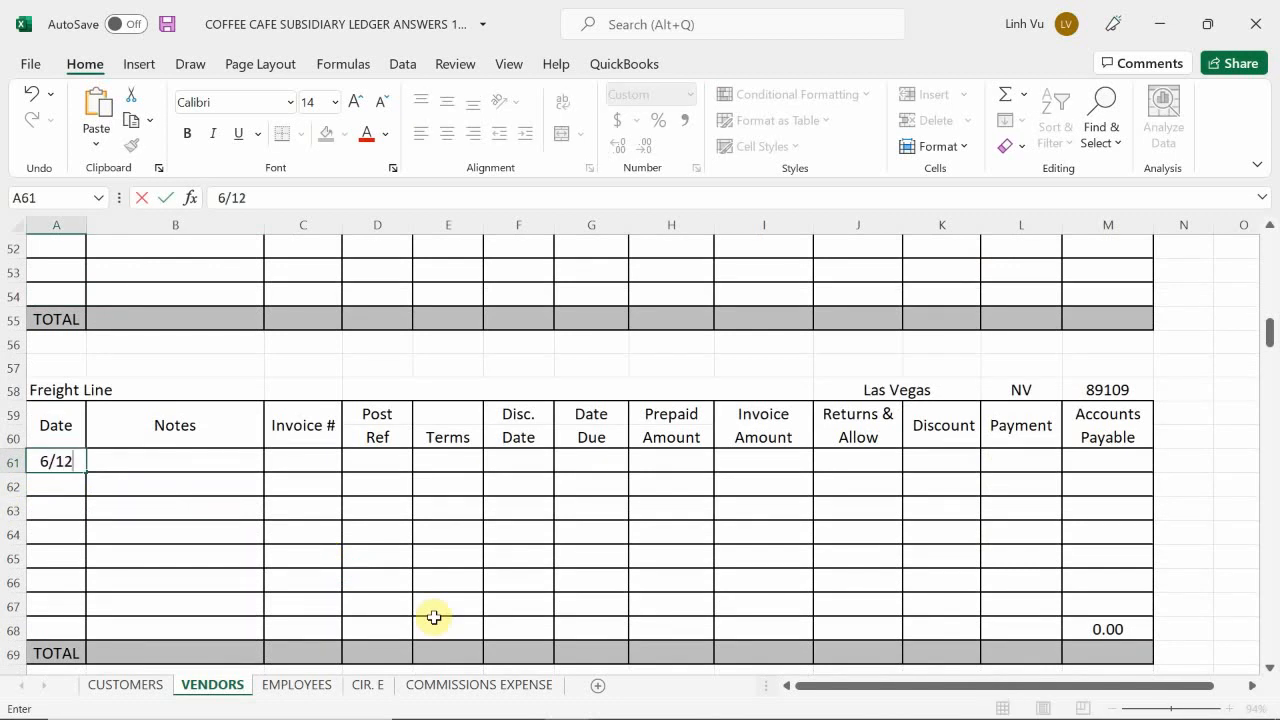
Step: Enter the note "Delivered 250 LBS of Coffee INV#315 CH#1512" in B61 of the Freight Line account
key("Tab")
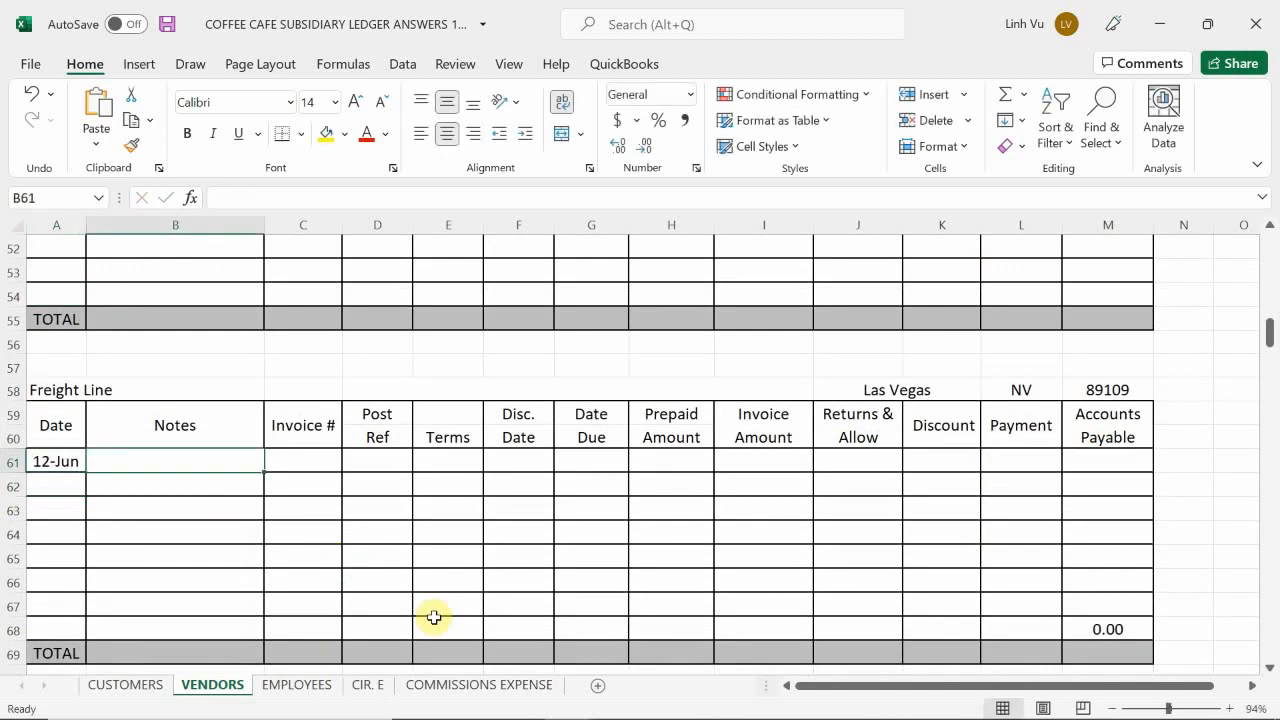
type("Deliver")
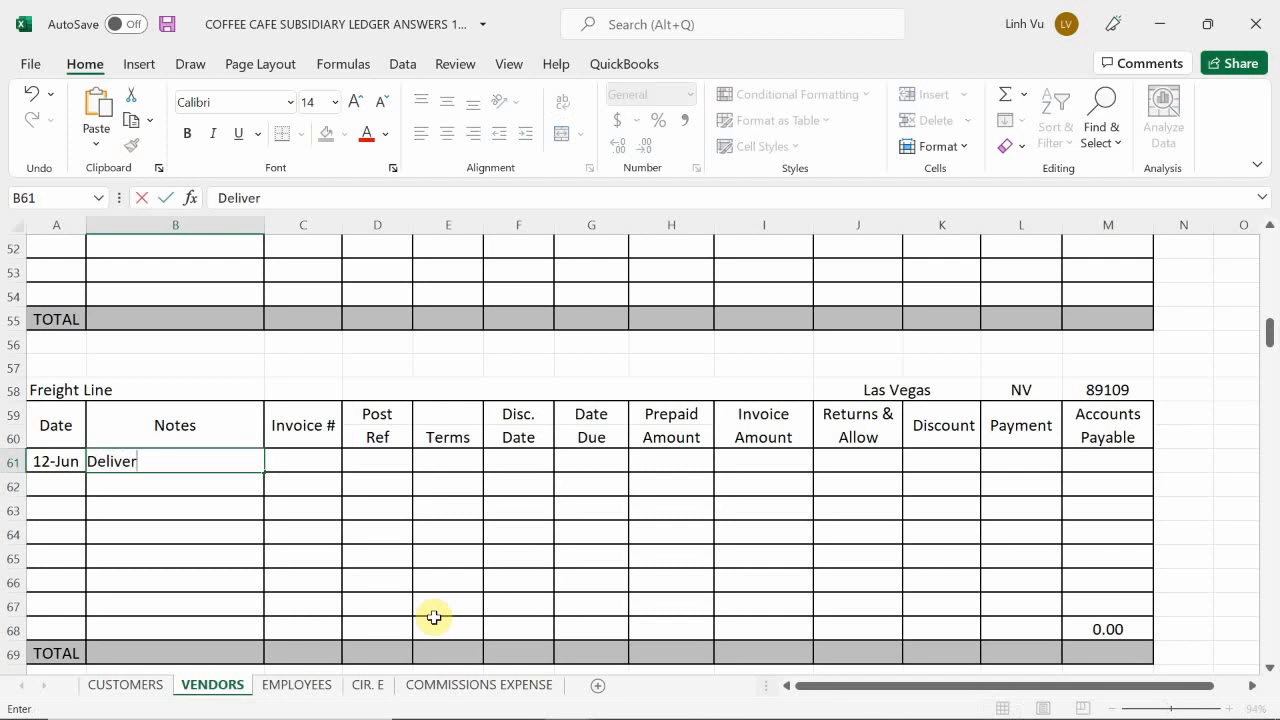
type("ed 250 LBS of ")
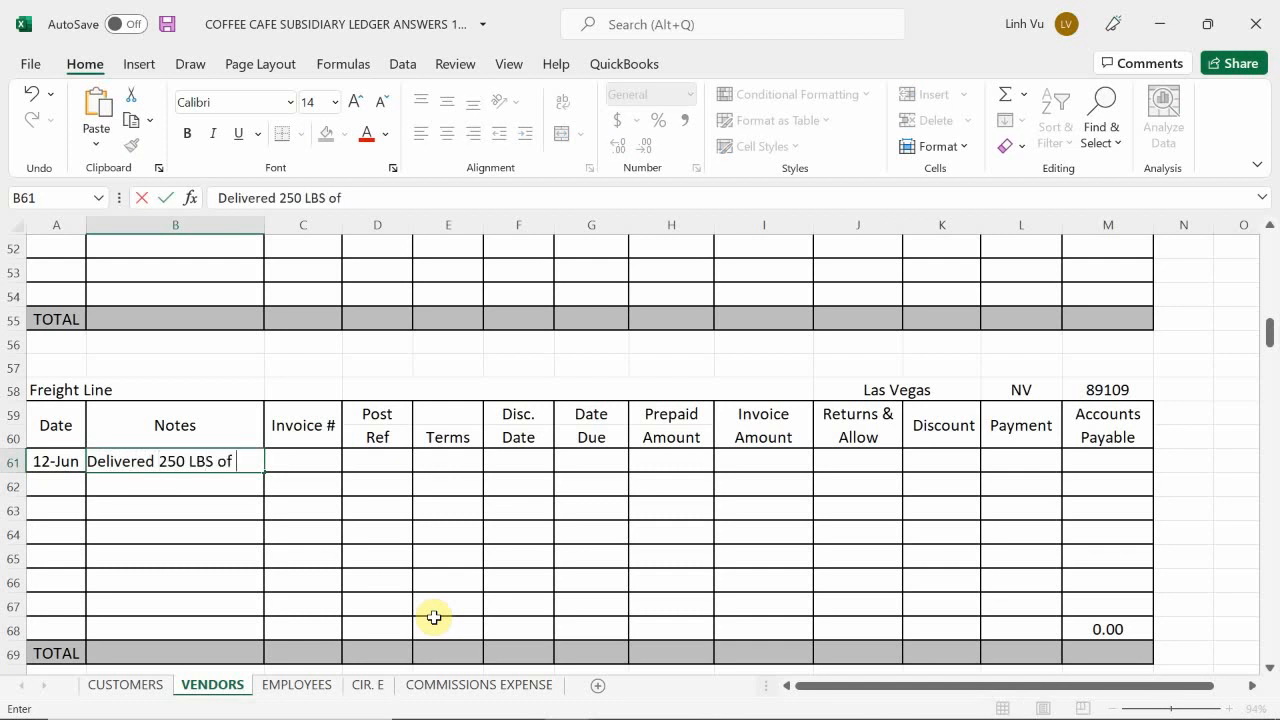
type("Coffee")
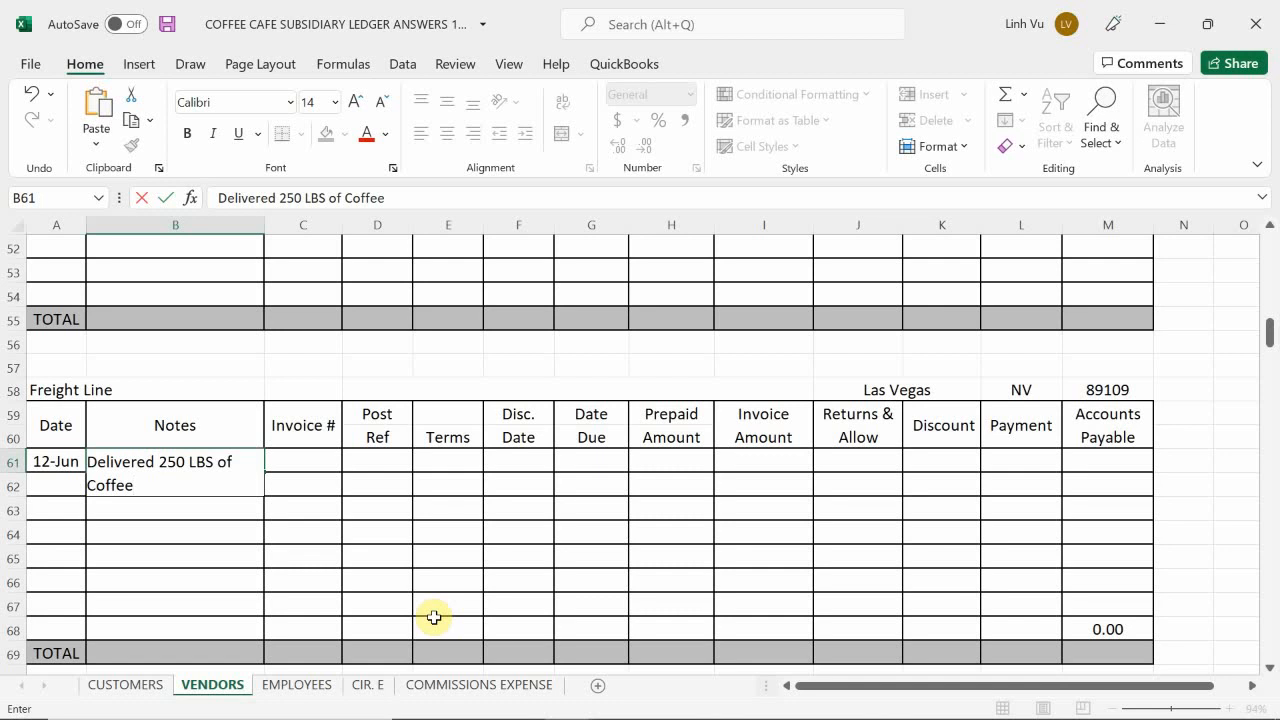
type(" INV#")
key("BackSpace")
type("$")
key("BackSpace")
type("#315")
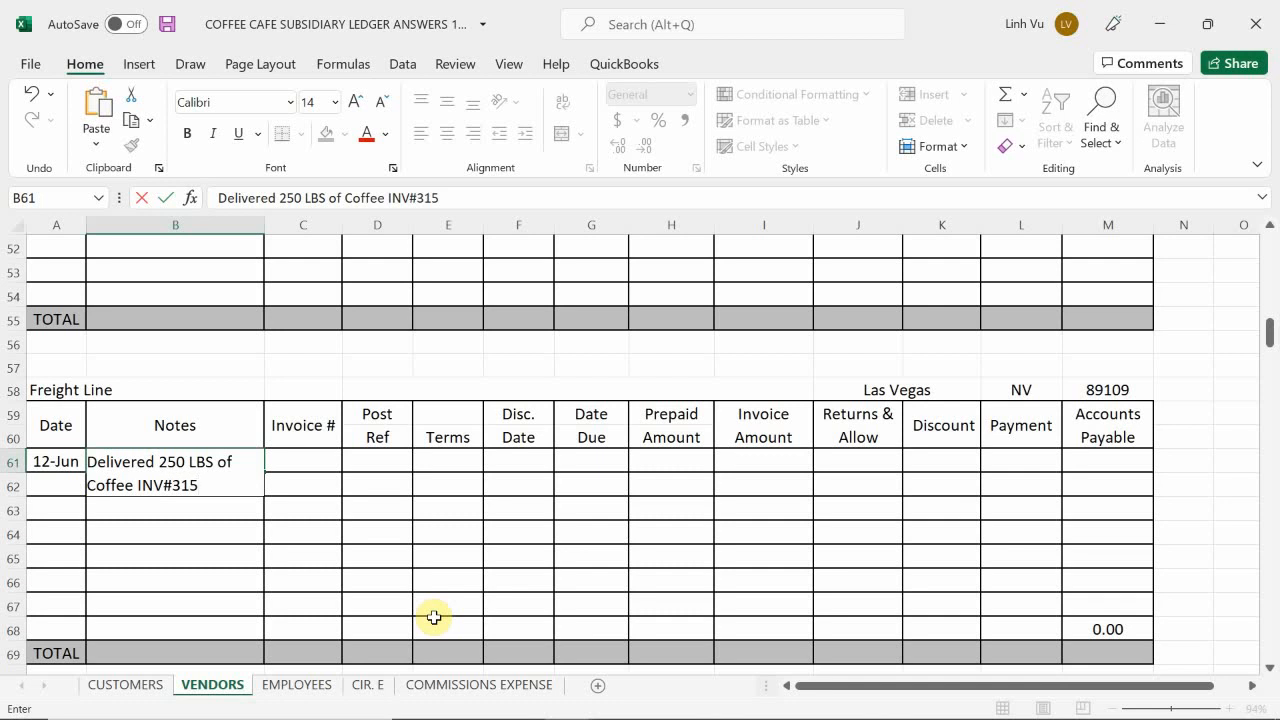
type(" CH#1512")
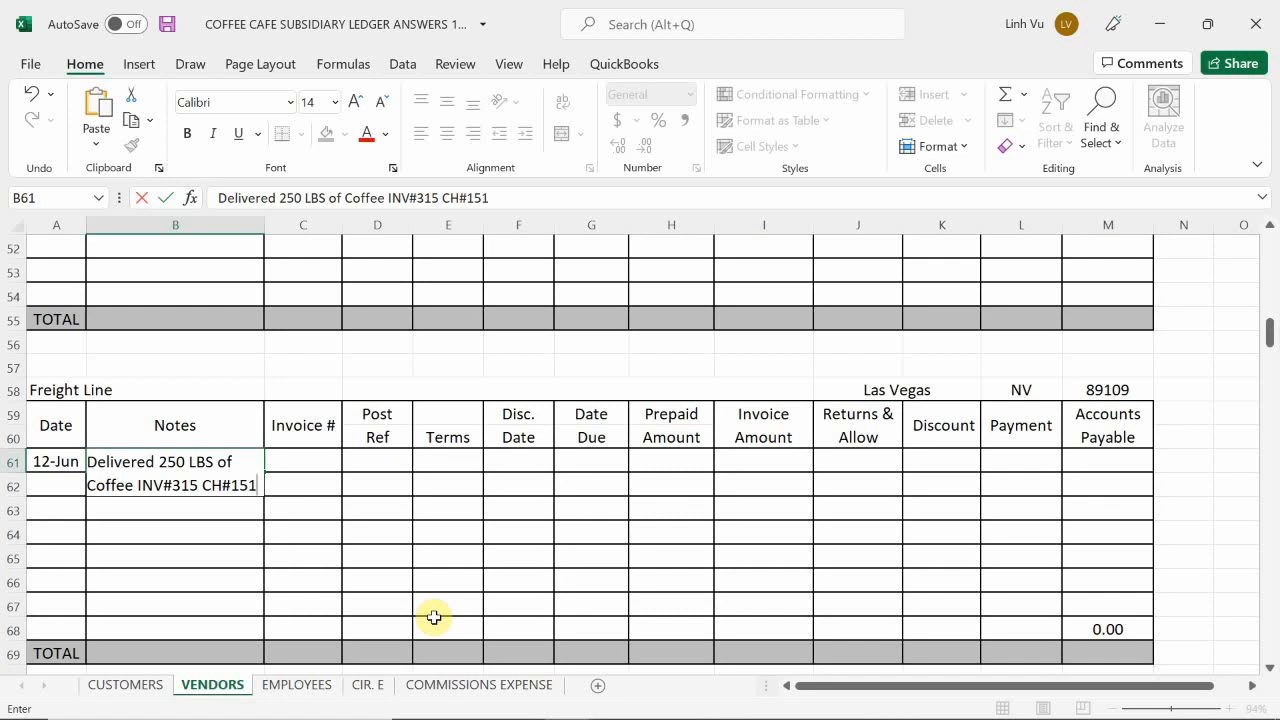
key("Tab")
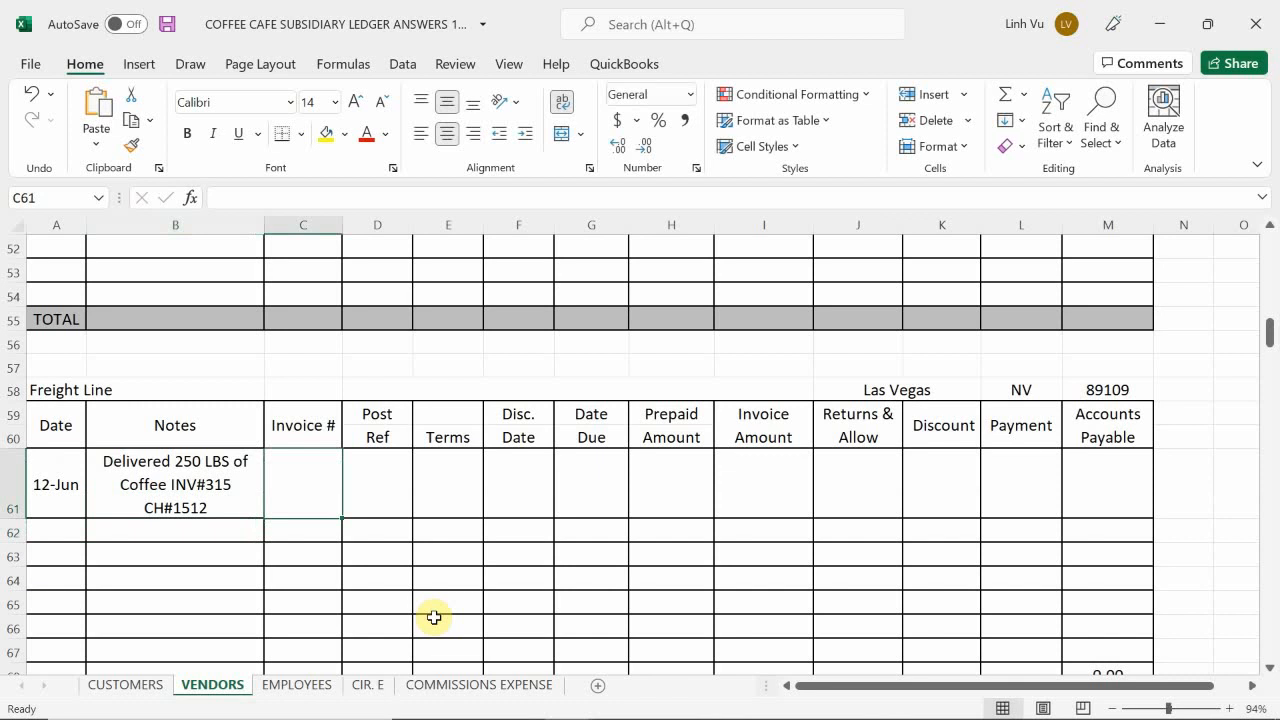
Step: Enter invoice number 482 in C61 for the Freight Line's 12-Jun entry
type("452")
key("Return")
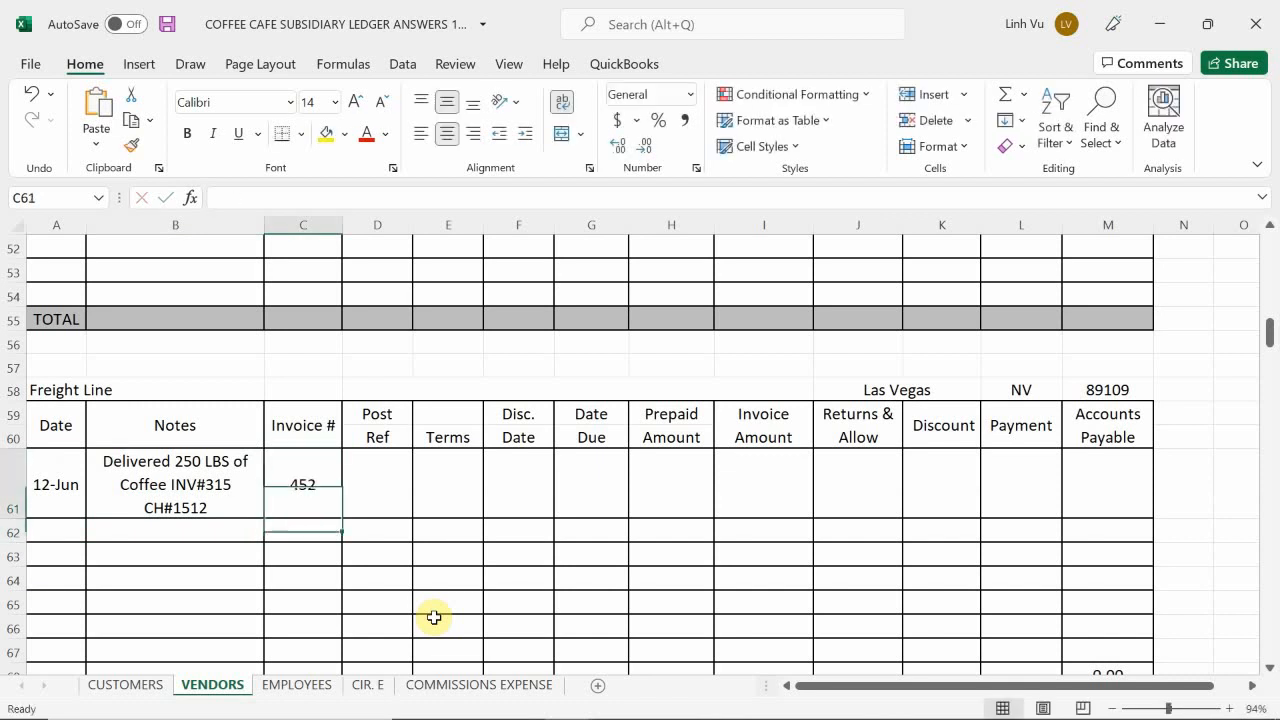
type("482")
key("Return")
key("Tab")
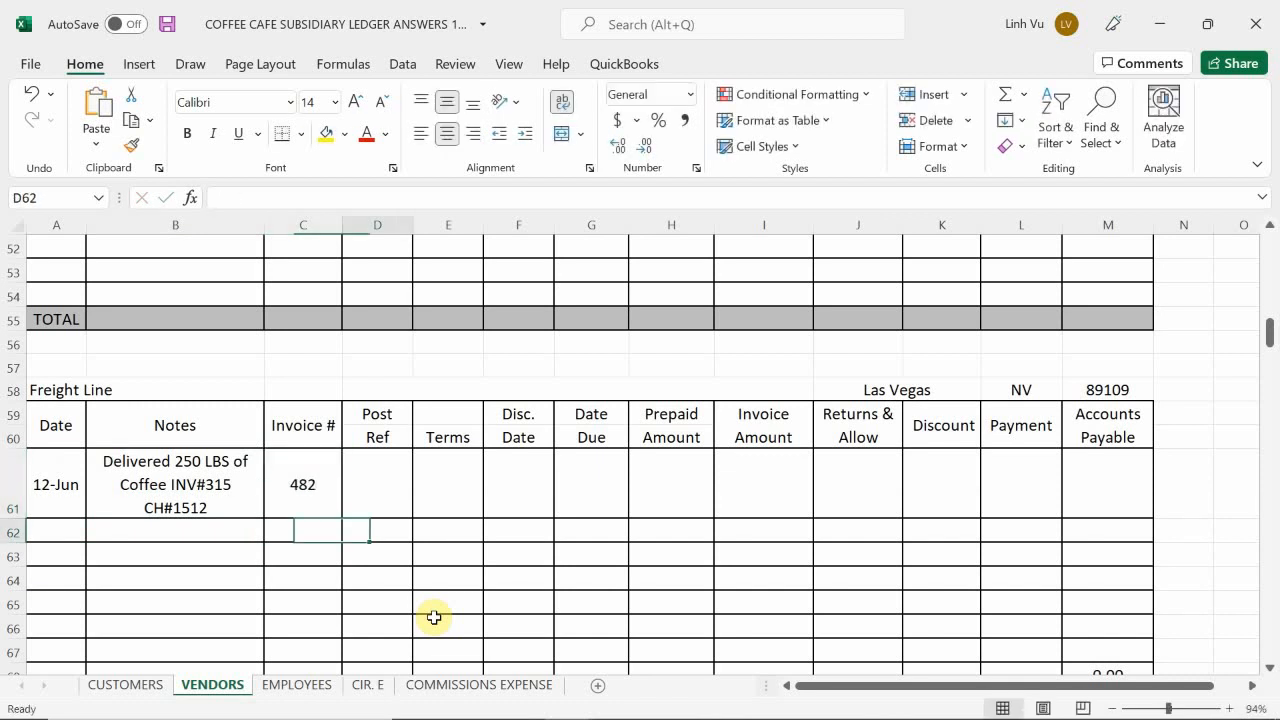
Step: Enter the post reference GJ4 in D61 and the terms C.O.D. in E61 of the Freight Line account
key("Up")
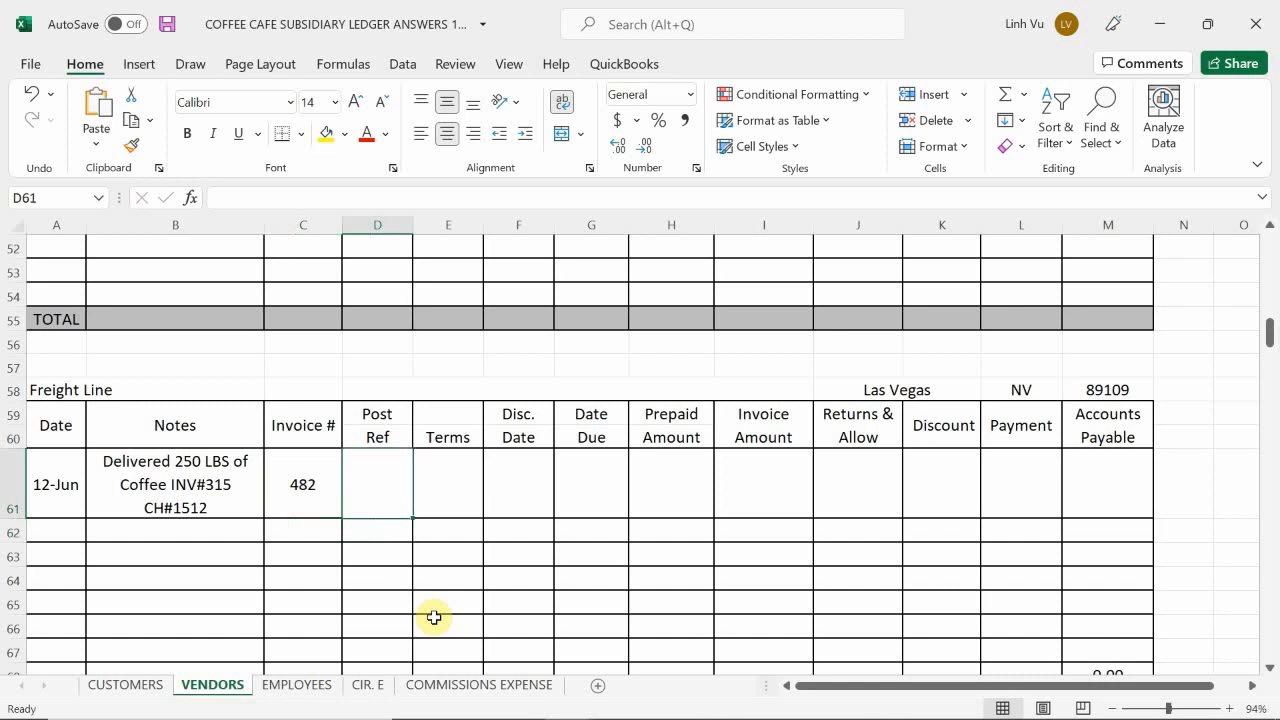
type("GJ4")
key("Return")
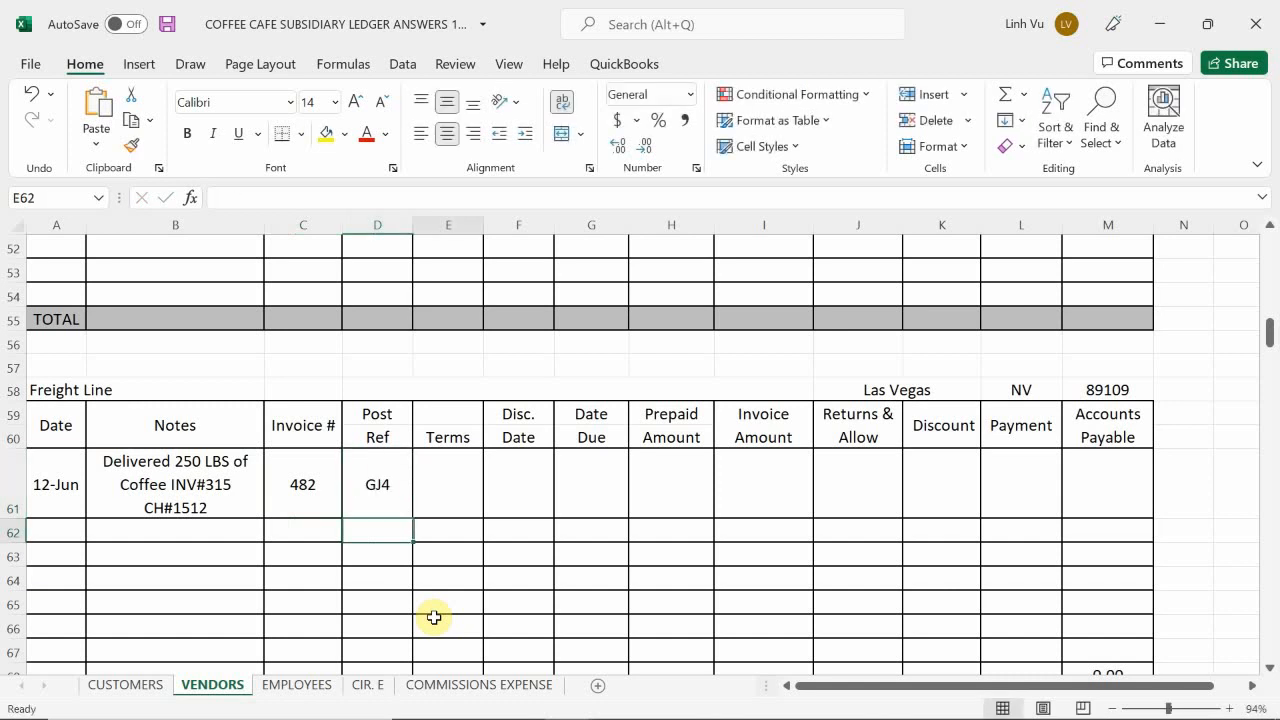
key("Up")
type("C.O")
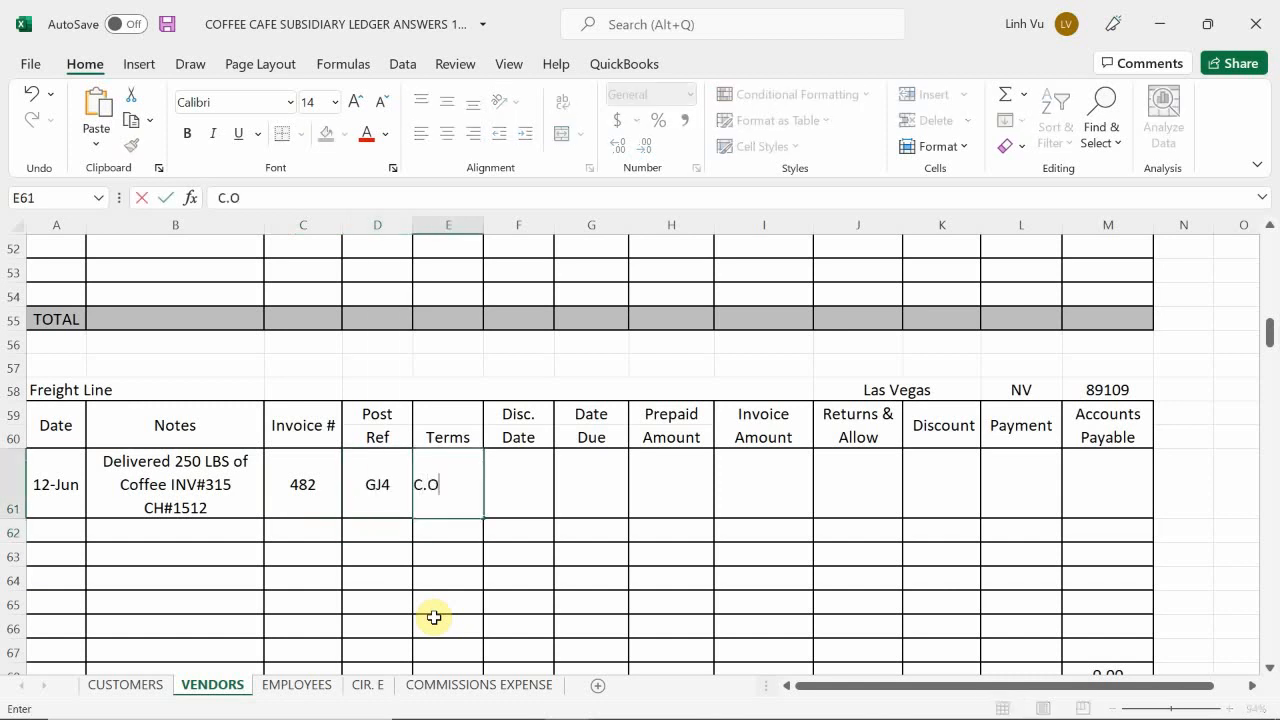
type("D")
key("BackSpace")
key("BackSpace")
type("OP")
key("Tab")
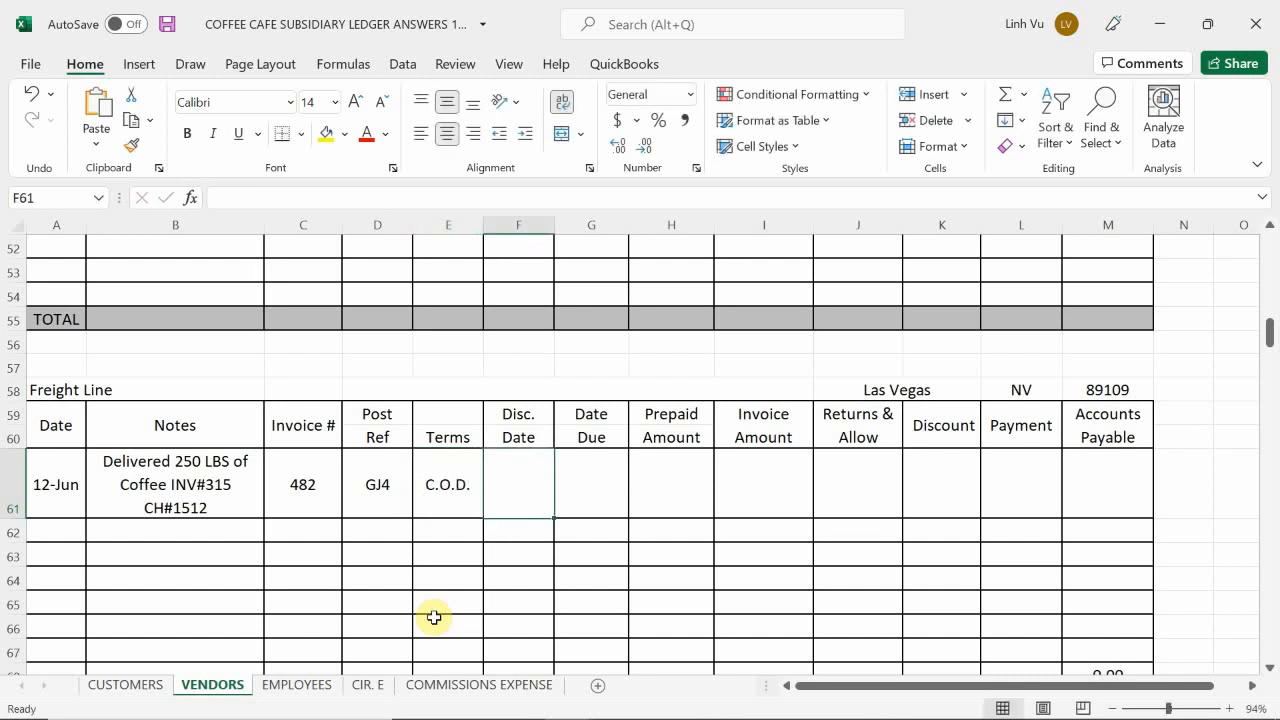
Step: Enter the invoice amount 62.5 in I61 of the Freight Line account
key("Tab")
key("Tab")
key("Tab")
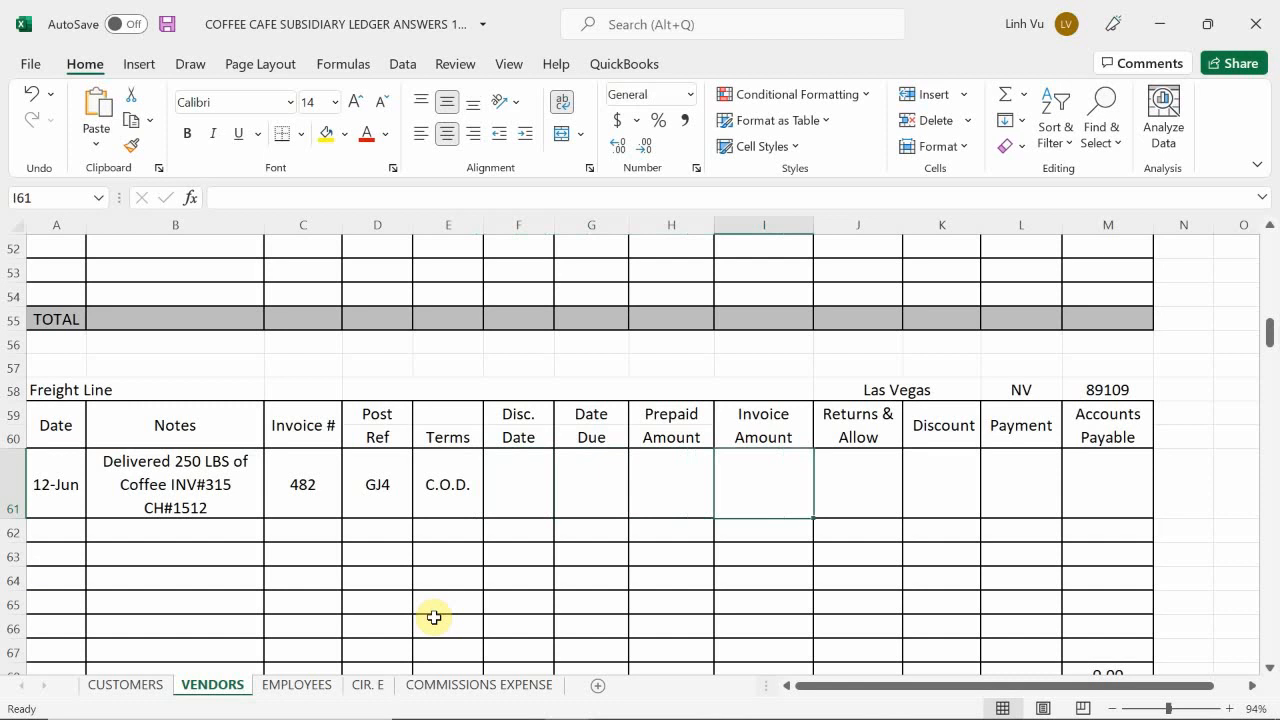
type("62.5")
key("Return")
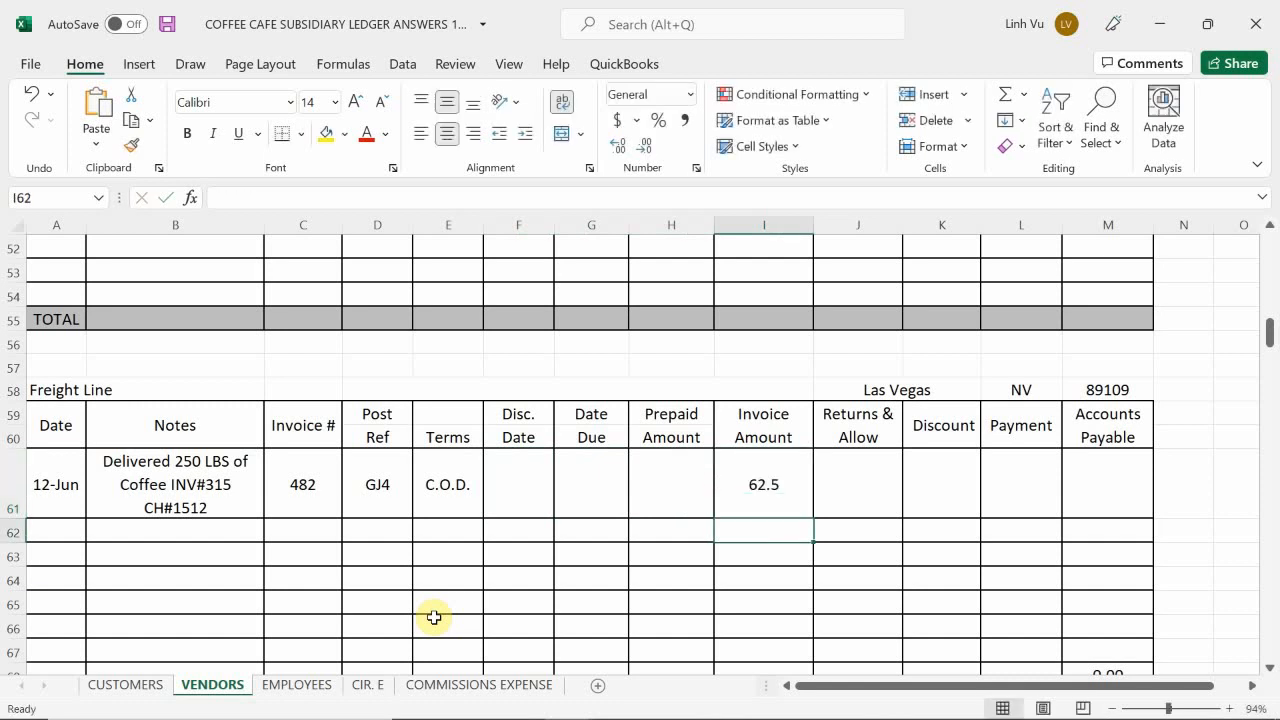
Step: Set the payment in L61 equal to the invoice amount with the formula =I61
key("Right")
key("Up")
key("Right")
key("Right")
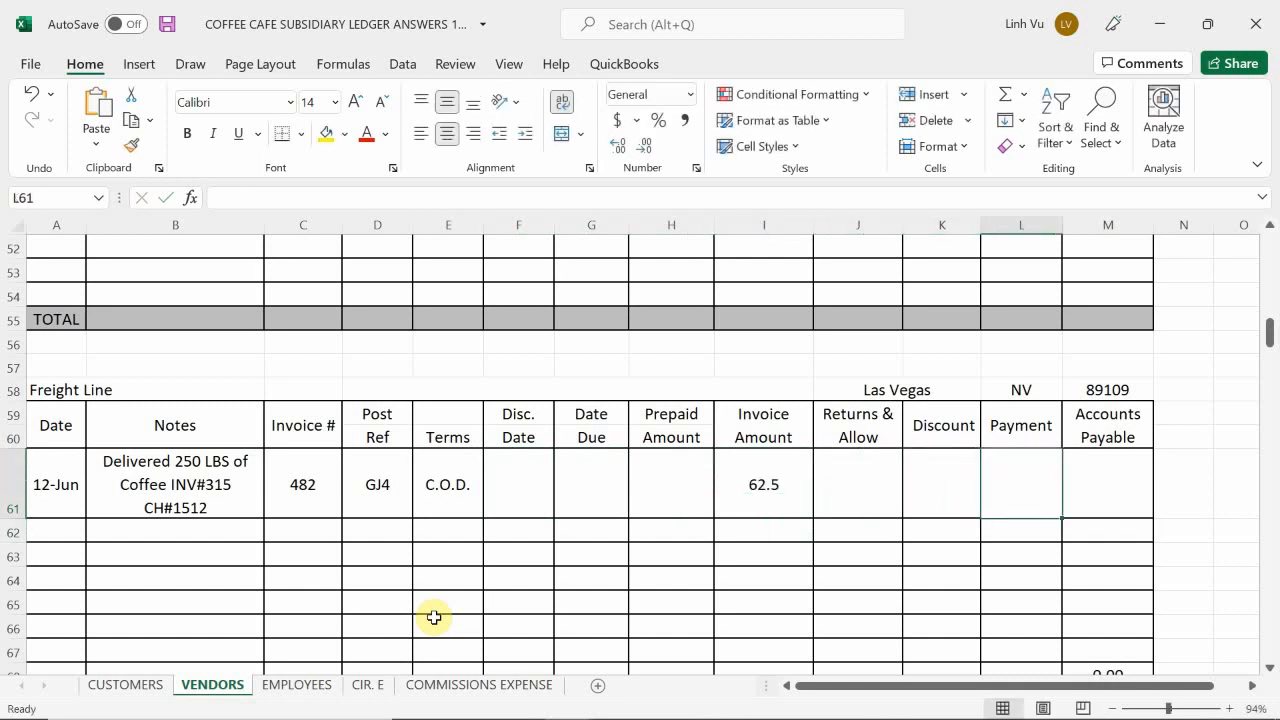
type("=")
key("Left")
key("Left")
key("Left")
key("Return")
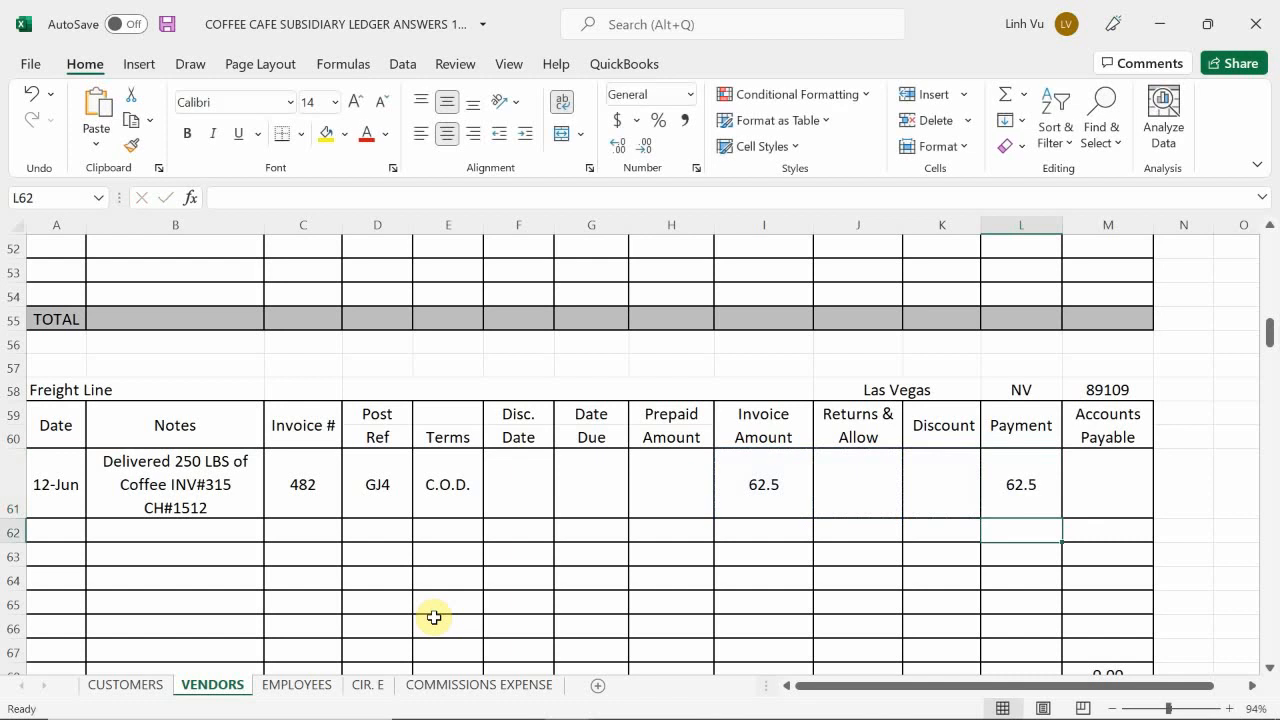
Step: Try to calculate the Freight Line accounts payable in M61 with the formula =H61-I61-J61-K61-L61
left_click(1106, 474)
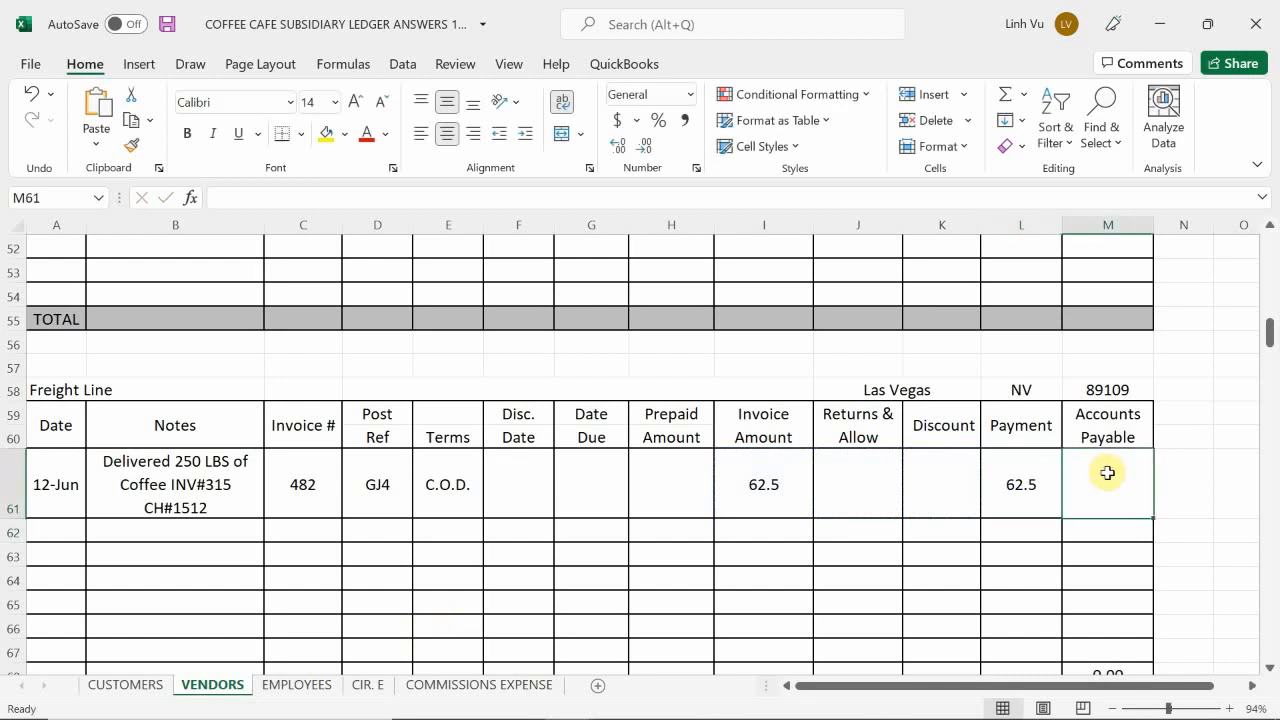
type("=")
key("Left")
key("Left")
key("Left")
key("Left")
key("Left")
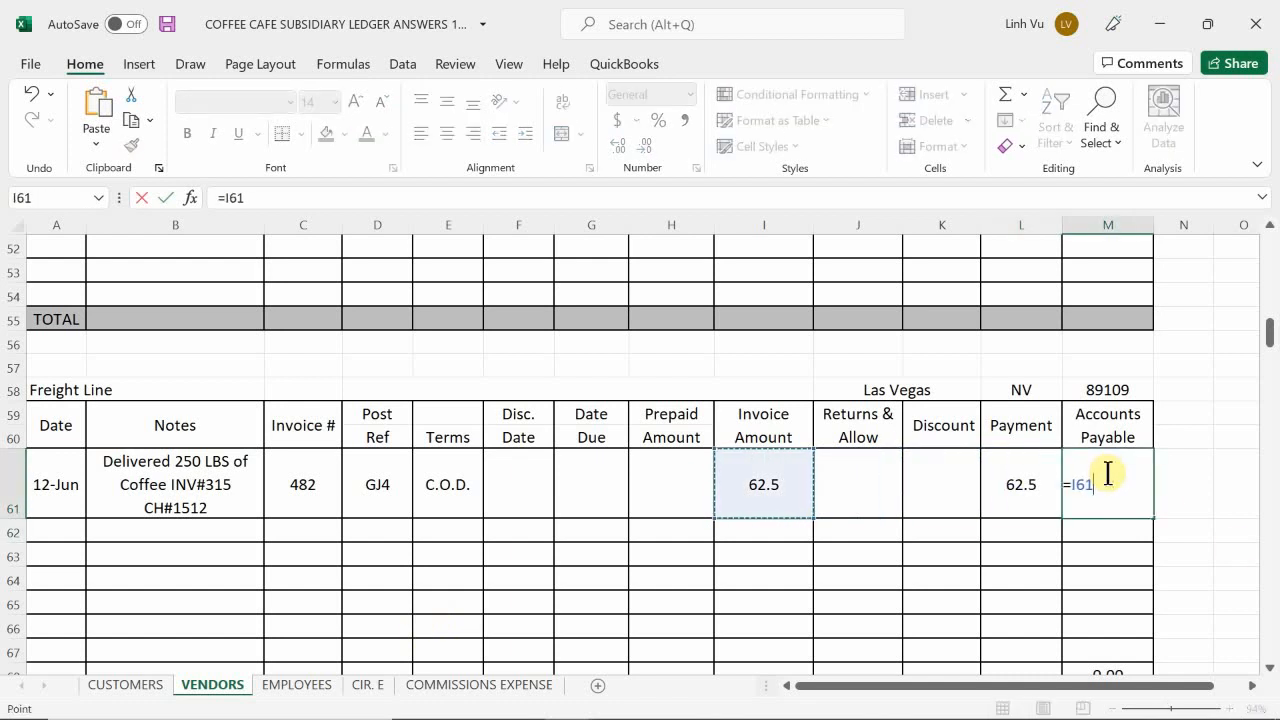
type("-")
key("Left")
key("Left")
key("Left")
key("Left")
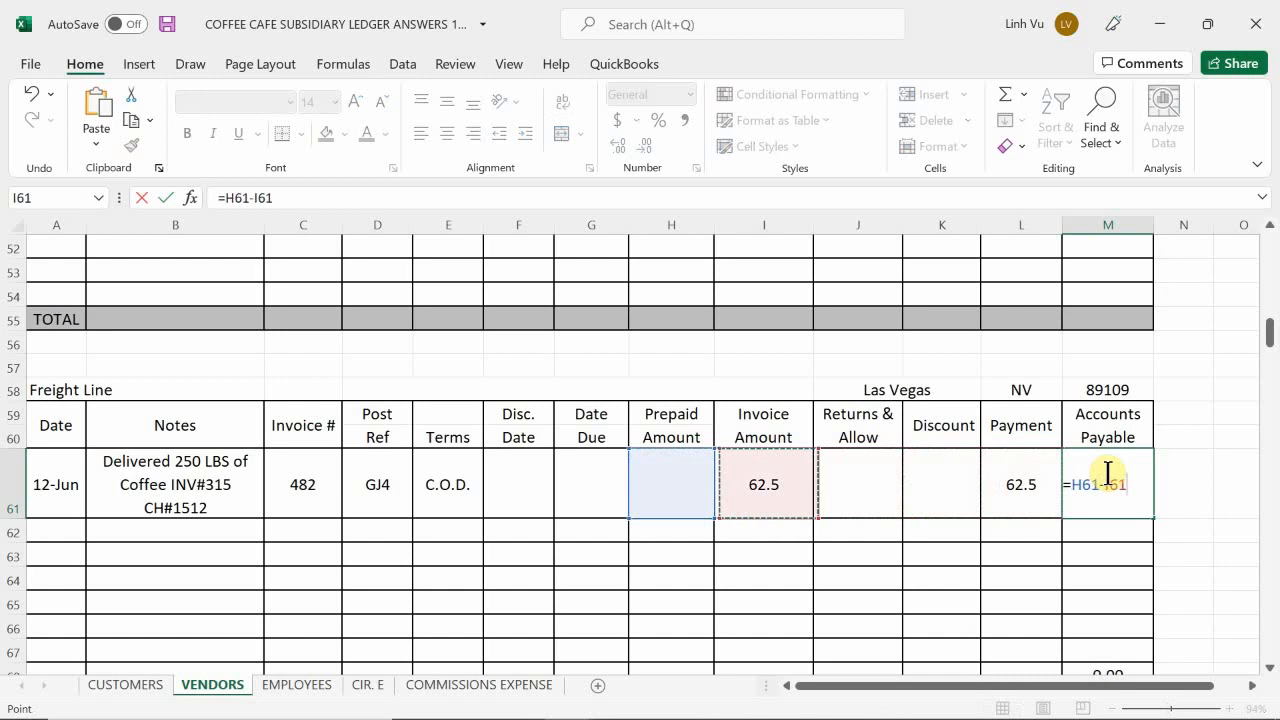
type("-")
key("Left")
key("Left")
key("Left")
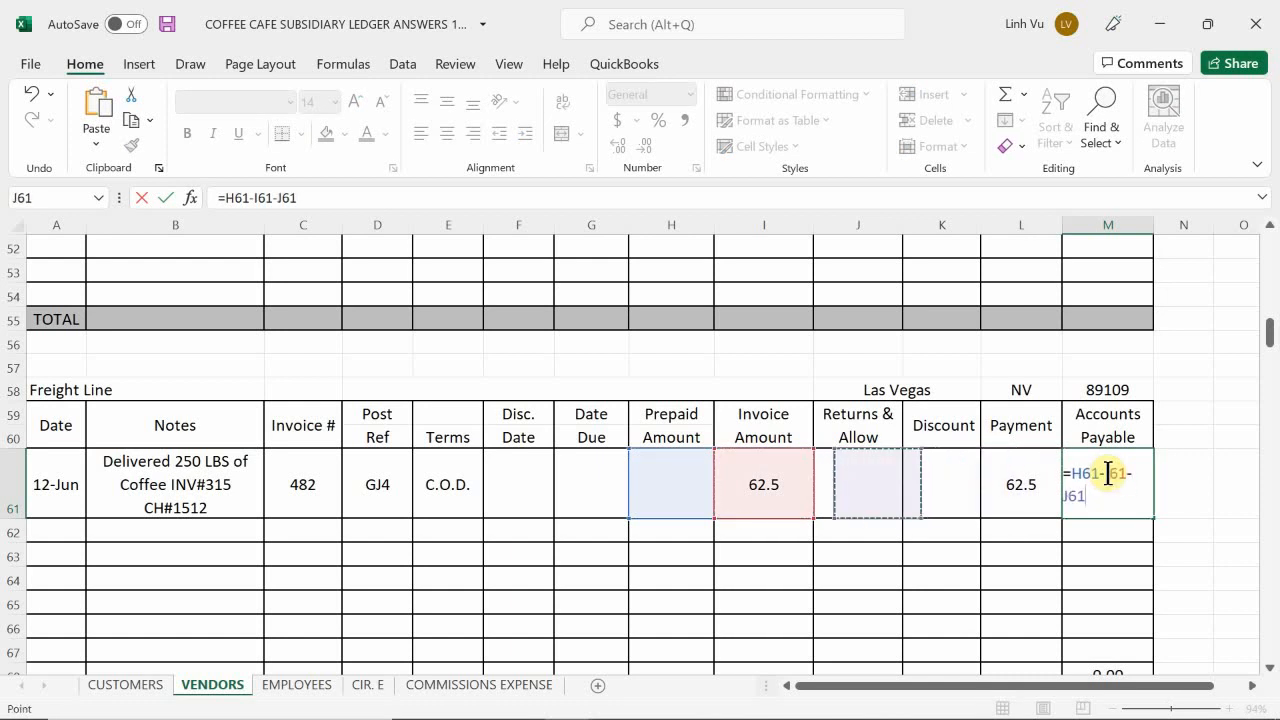
type("-")
key("Left")
key("Left")
type("-")
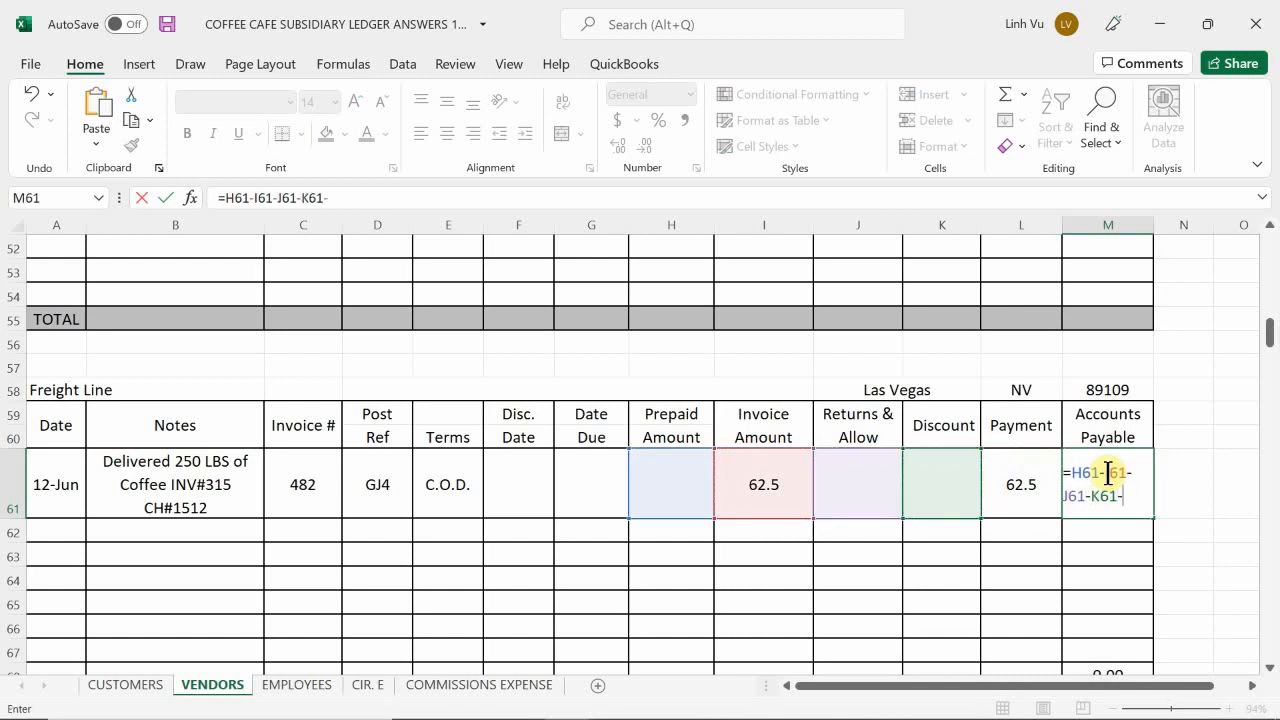
key("Left")
key("Return")
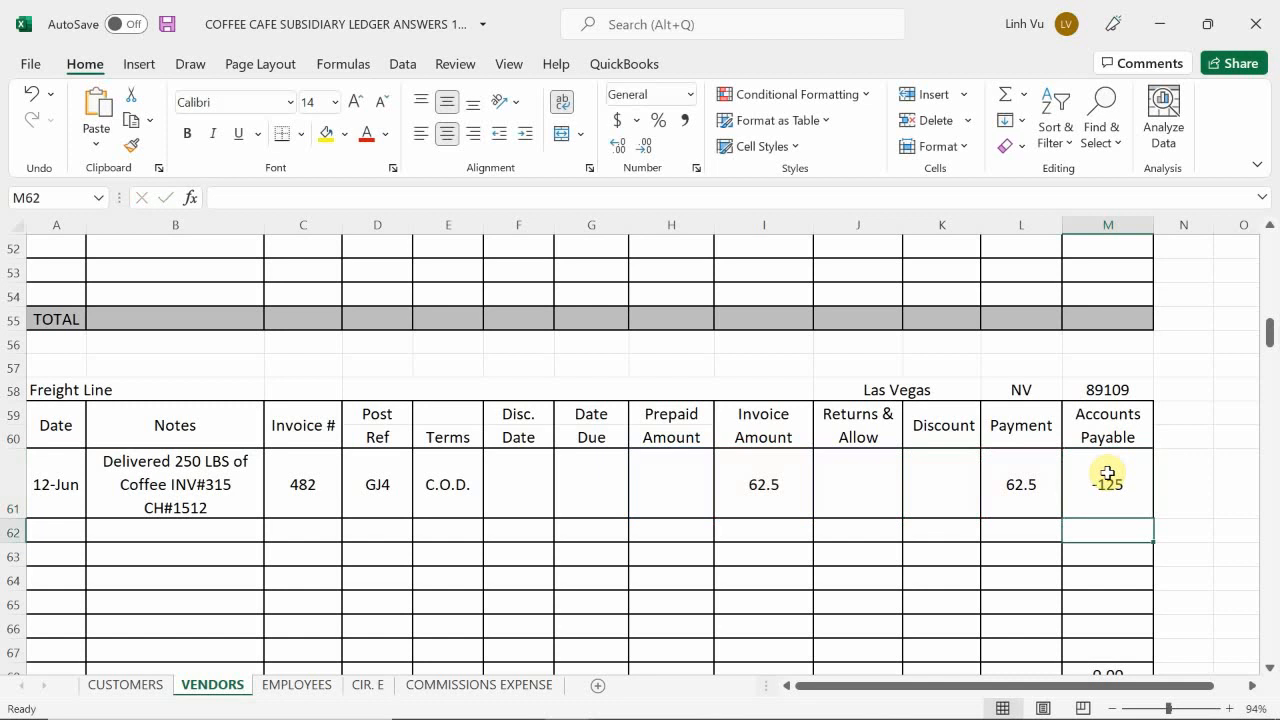
Step: Enter the formula =I61-H61-J61-K61-L61 in M61 for the Freight Line accounts payable balance
left_click(1118, 487)
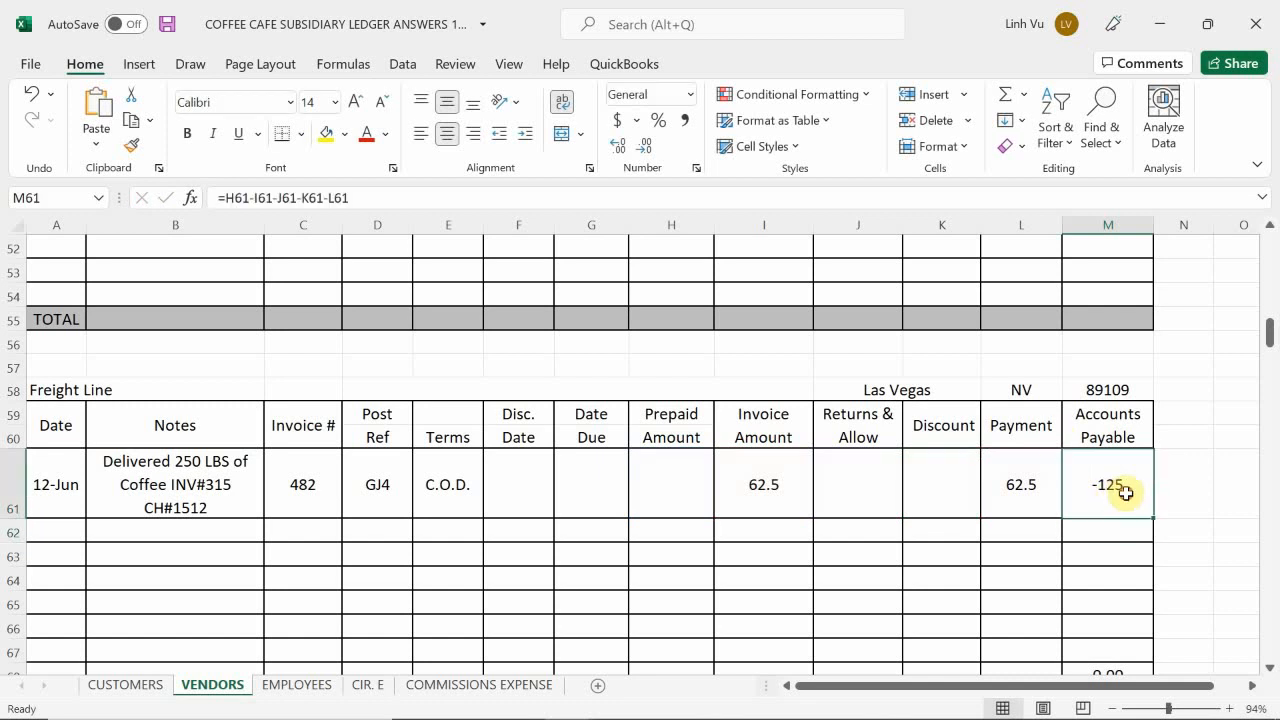
type("=")
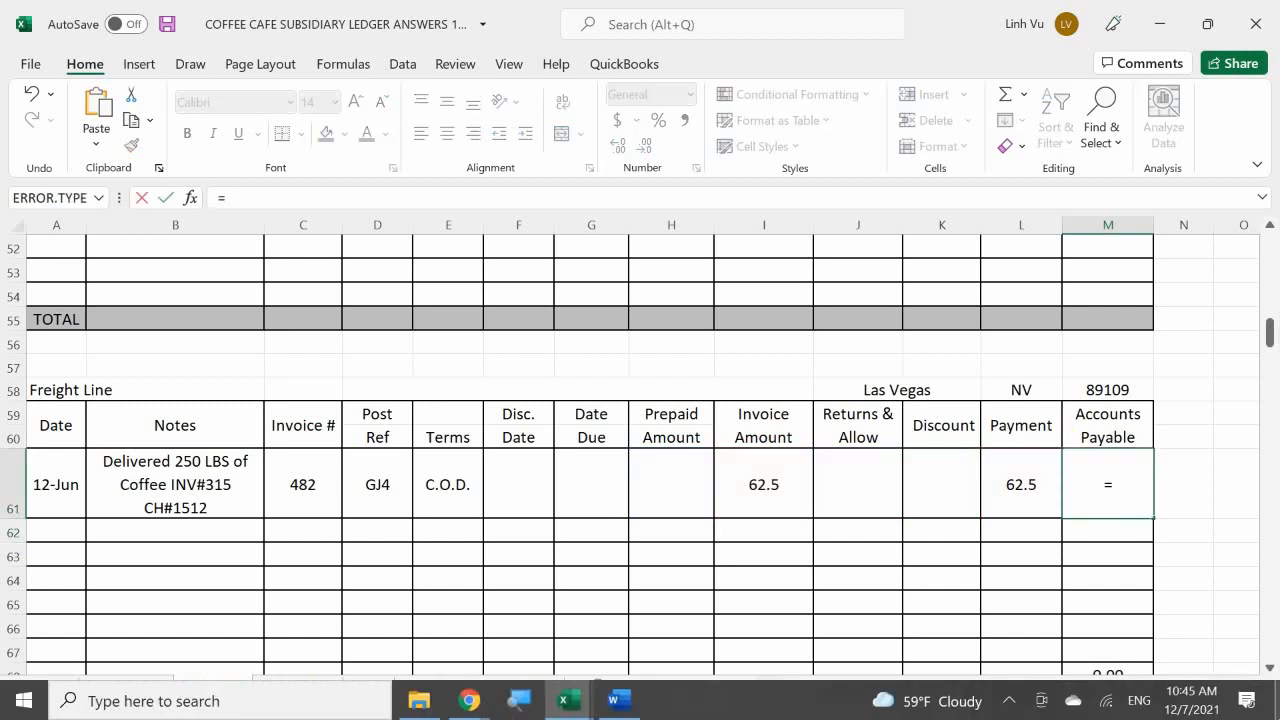
key("Left")
key("Left")
key("Left")
key("Left")
key("Left")
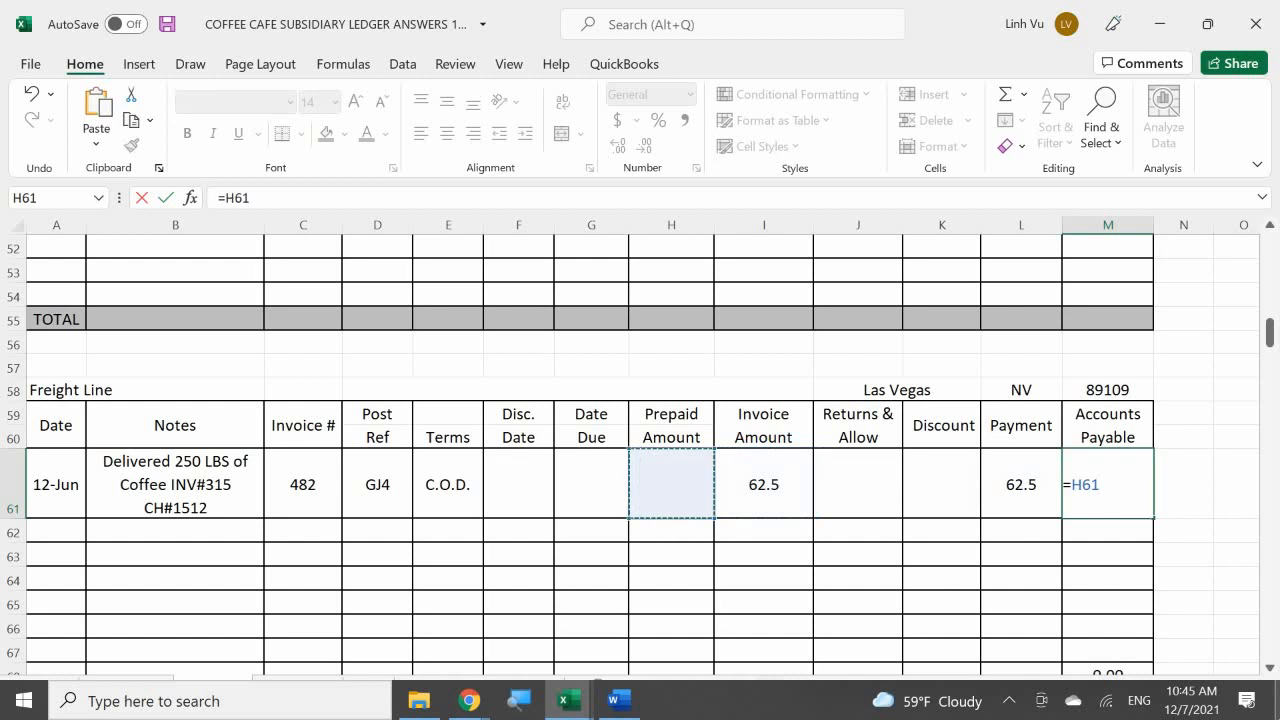
key("Right")
type("-")
key("Left")
key("Left")
key("Left")
key("Left")
key("Left")
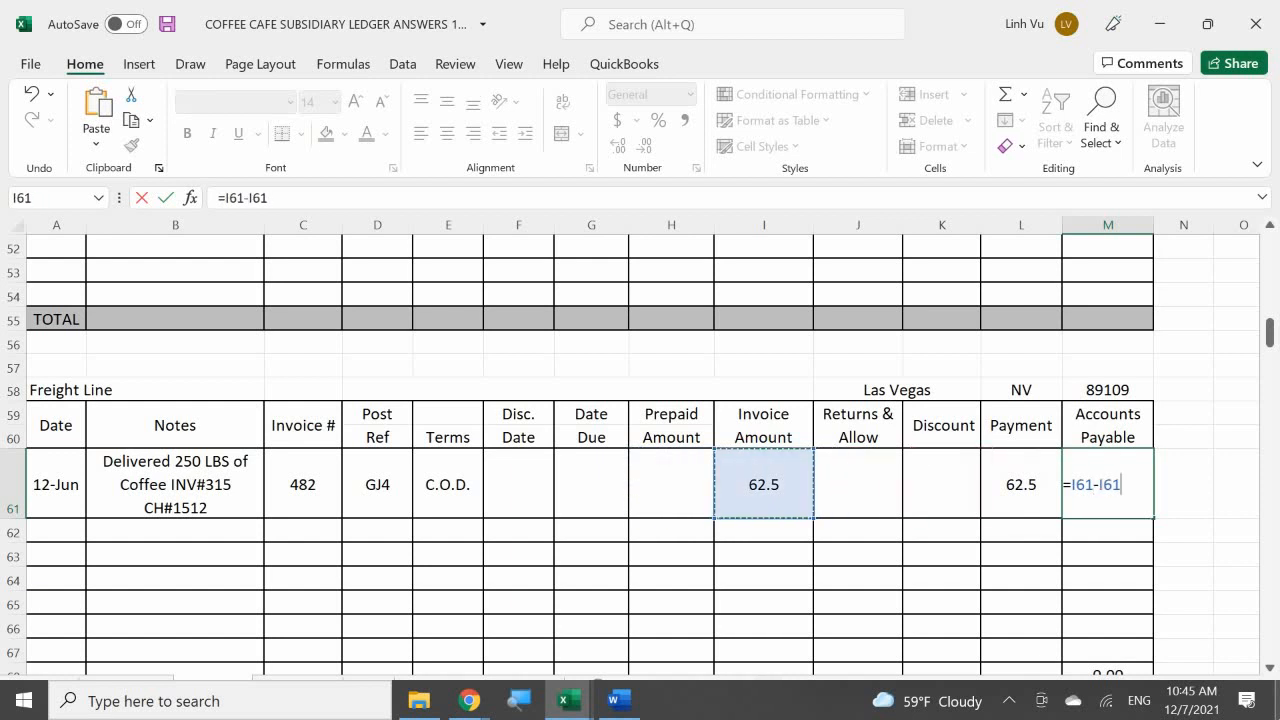
type("-")
key("Left")
key("Left")
key("Left")
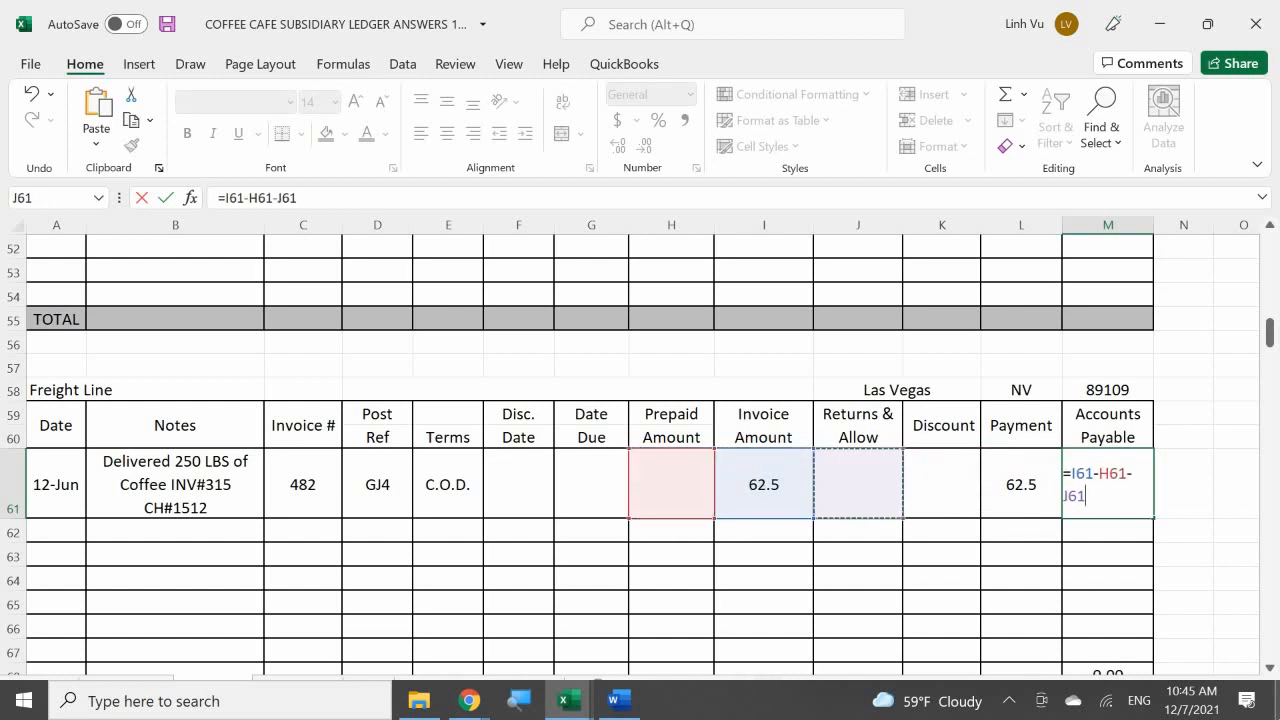
type("-")
key("Left")
key("Left")
type("-")
key("Left")
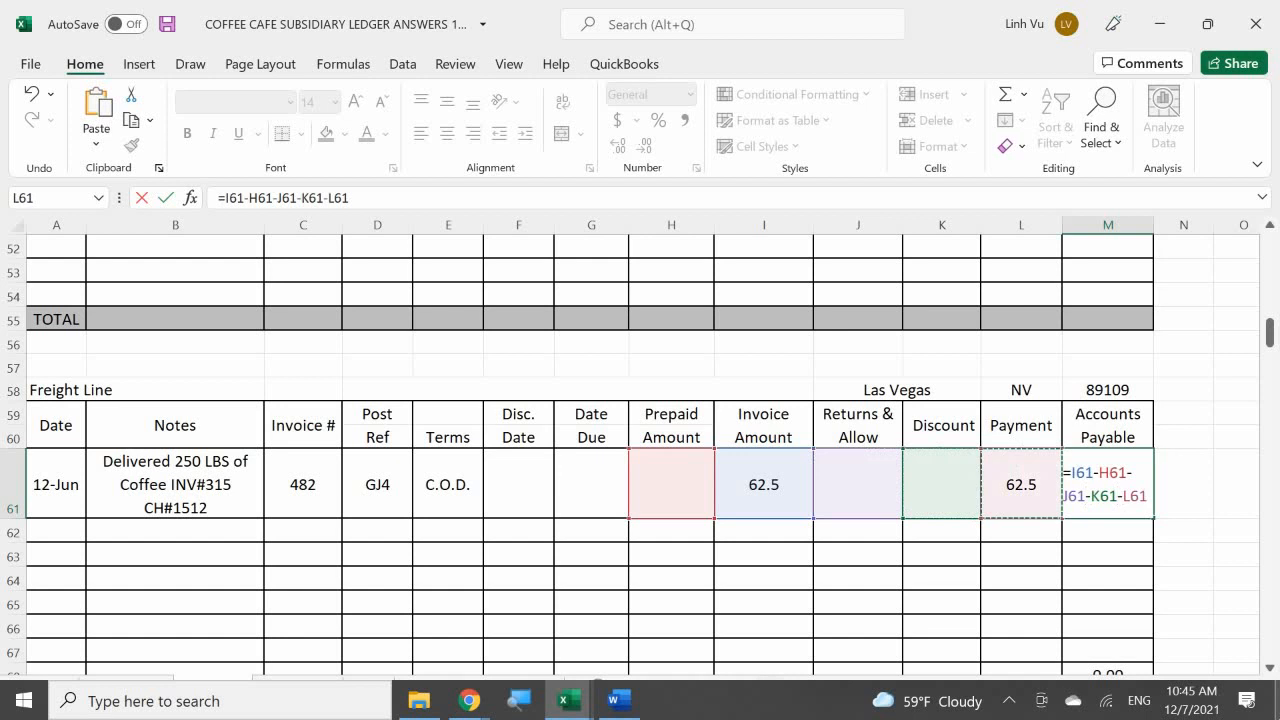
key("Return")
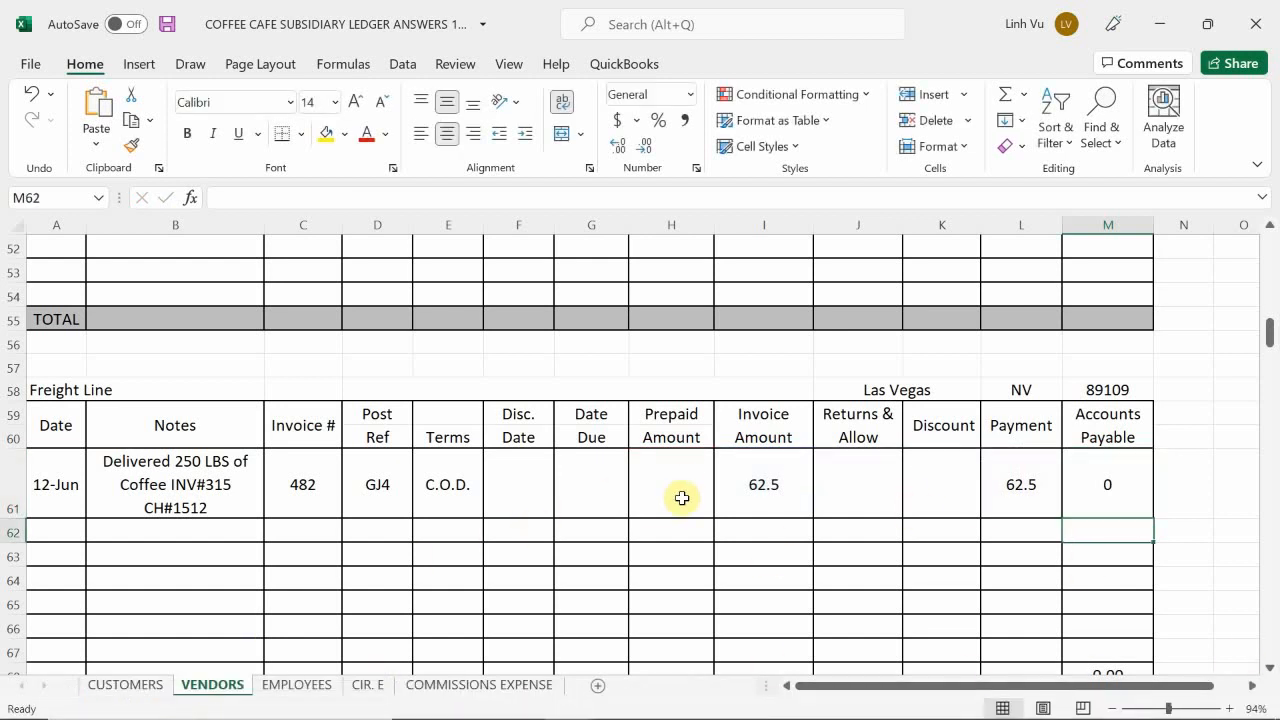
Step: Apply the comma number style to the Freight Line amount cells H61:M67
left_click_drag(687, 497, 1075, 648)
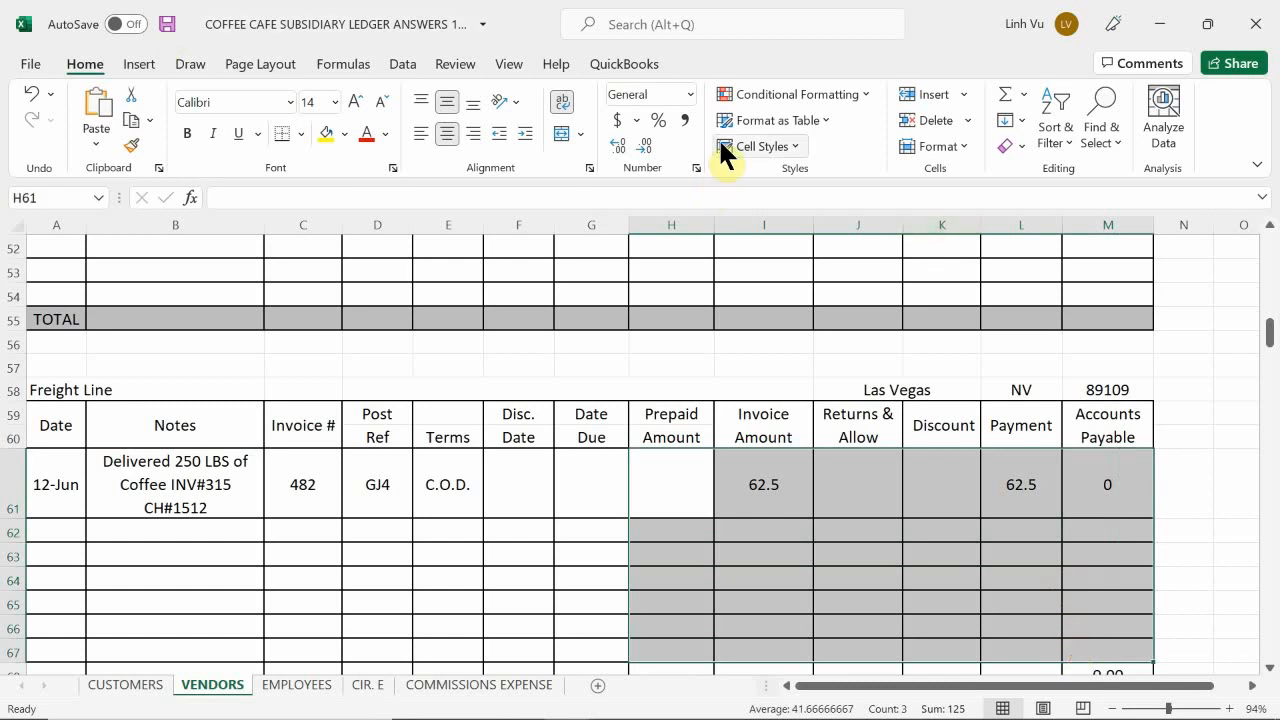
left_click(689, 121)
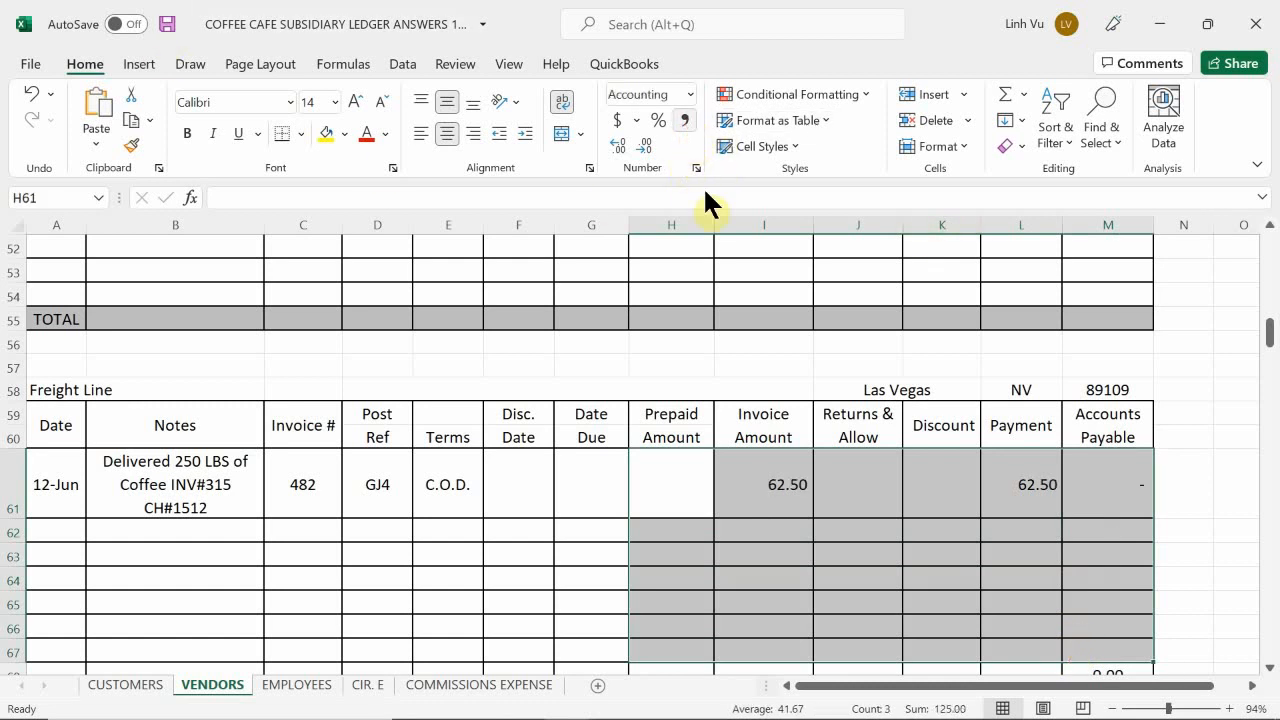
left_click(695, 546)
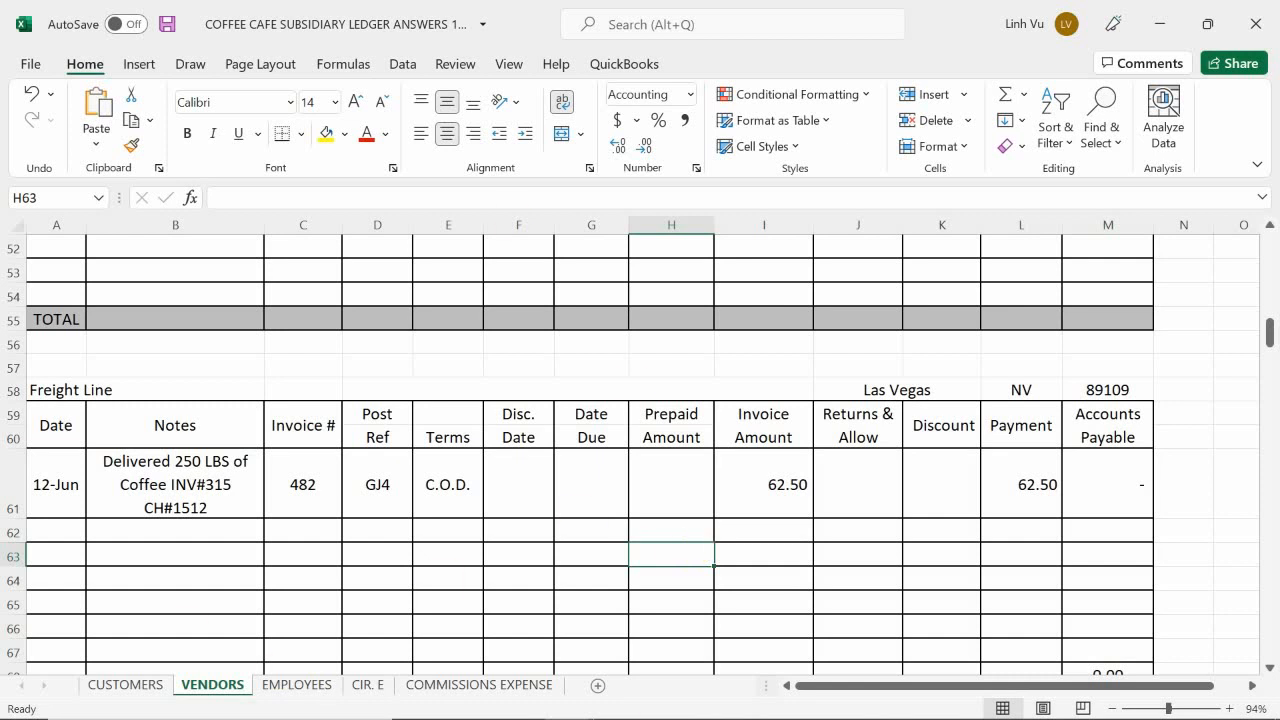
Step: Switch to the COFFEE CAFE INVENTORY workbook and bring up the beginning of the SUP COFFEE sheet
mouse_move(617, 718)
left_click(565, 700)
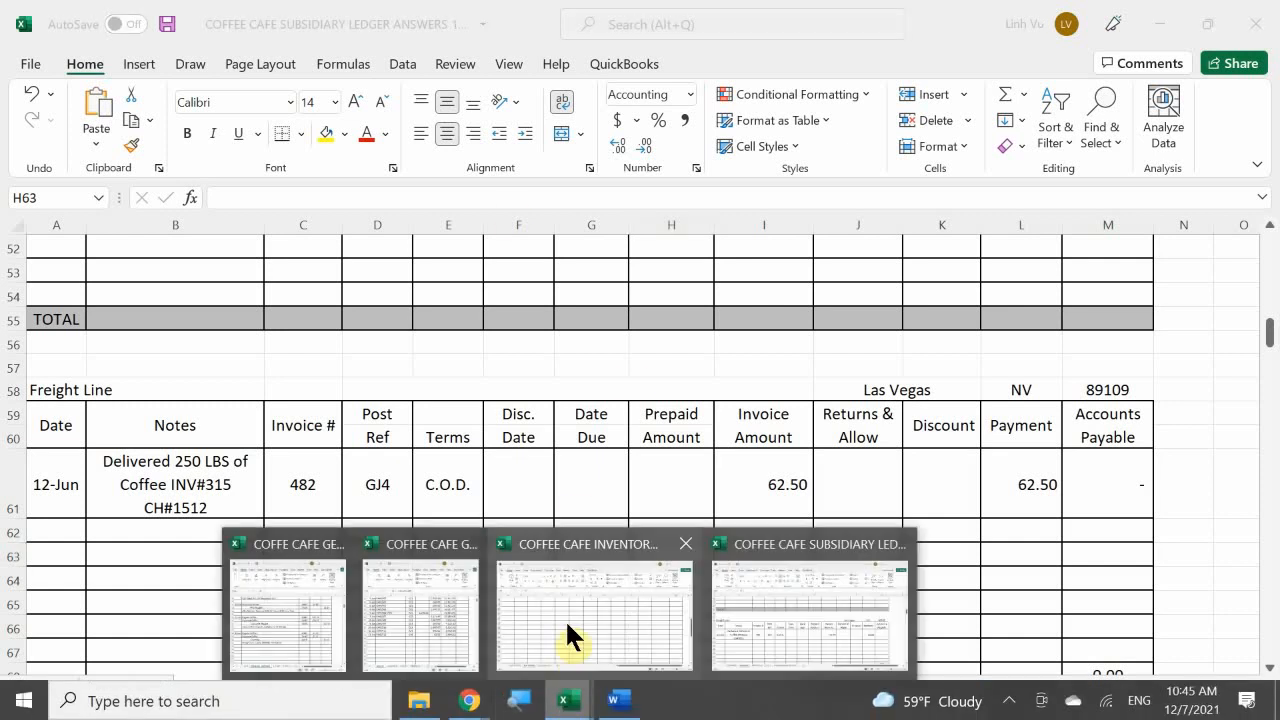
left_click(565, 620)
scroll(250, 553, "up", 6)
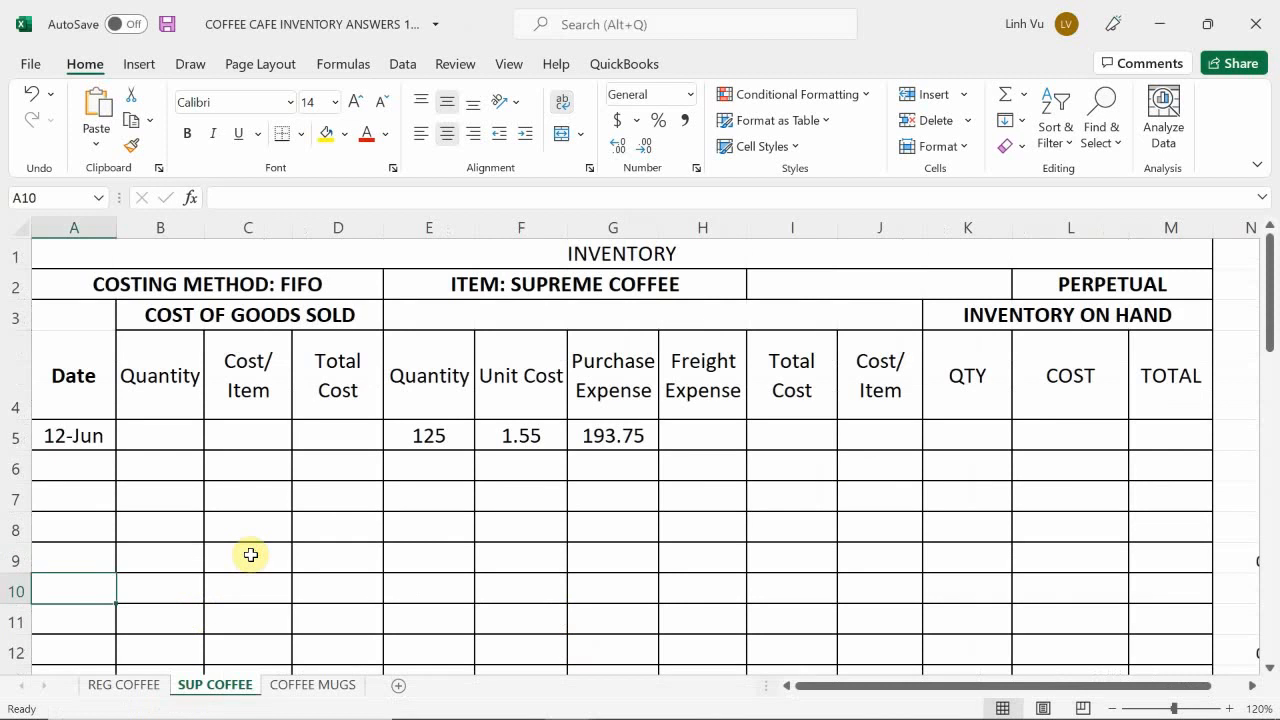
Step: Enter 31.25 as the 12 June freight expense in H5 of the REG COFFEE sheet
left_click(128, 688)
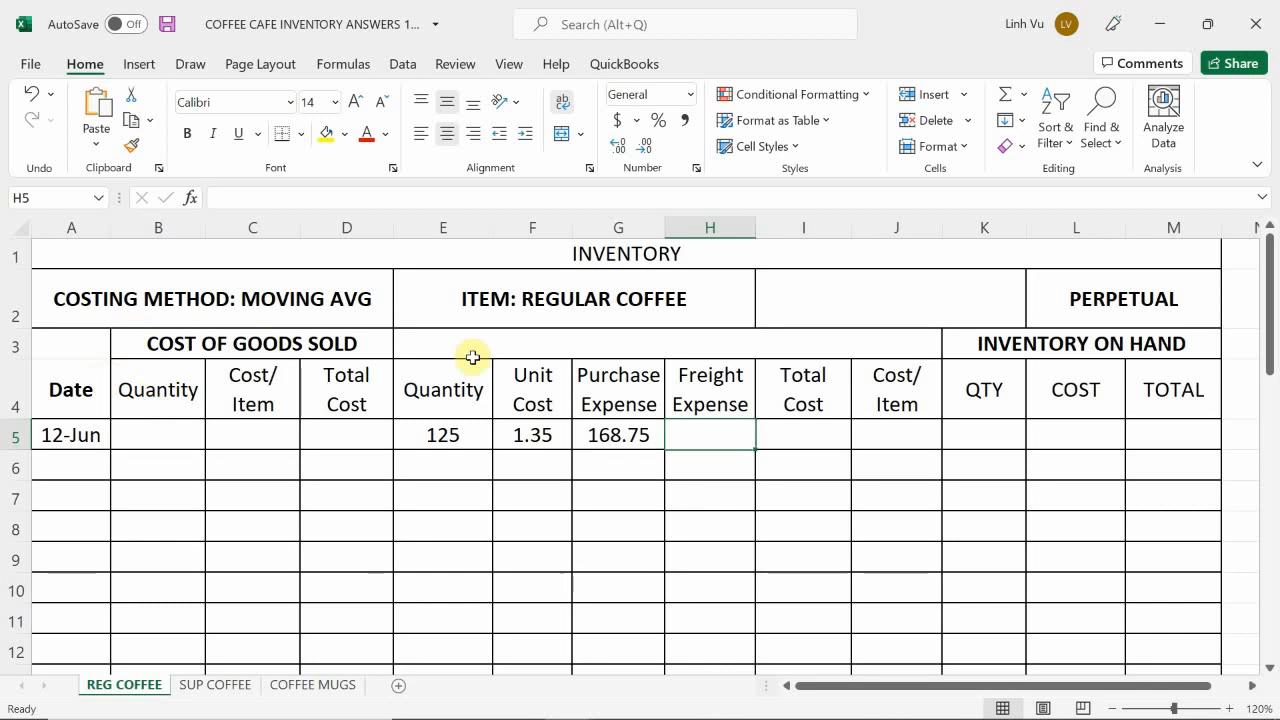
type("31")
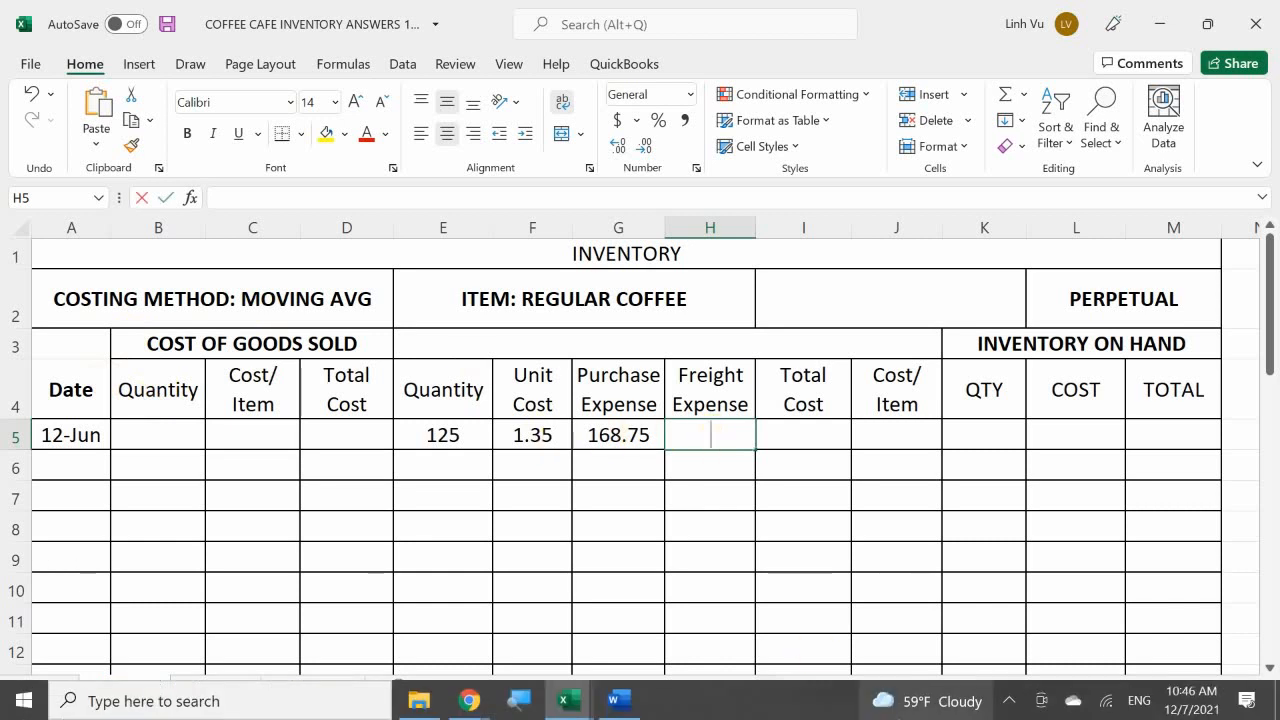
type(".25")
key("Return")
Step: Enter the formula =G5+H5 in I5 for the regular coffee total cost
key("Right")
key("Up")
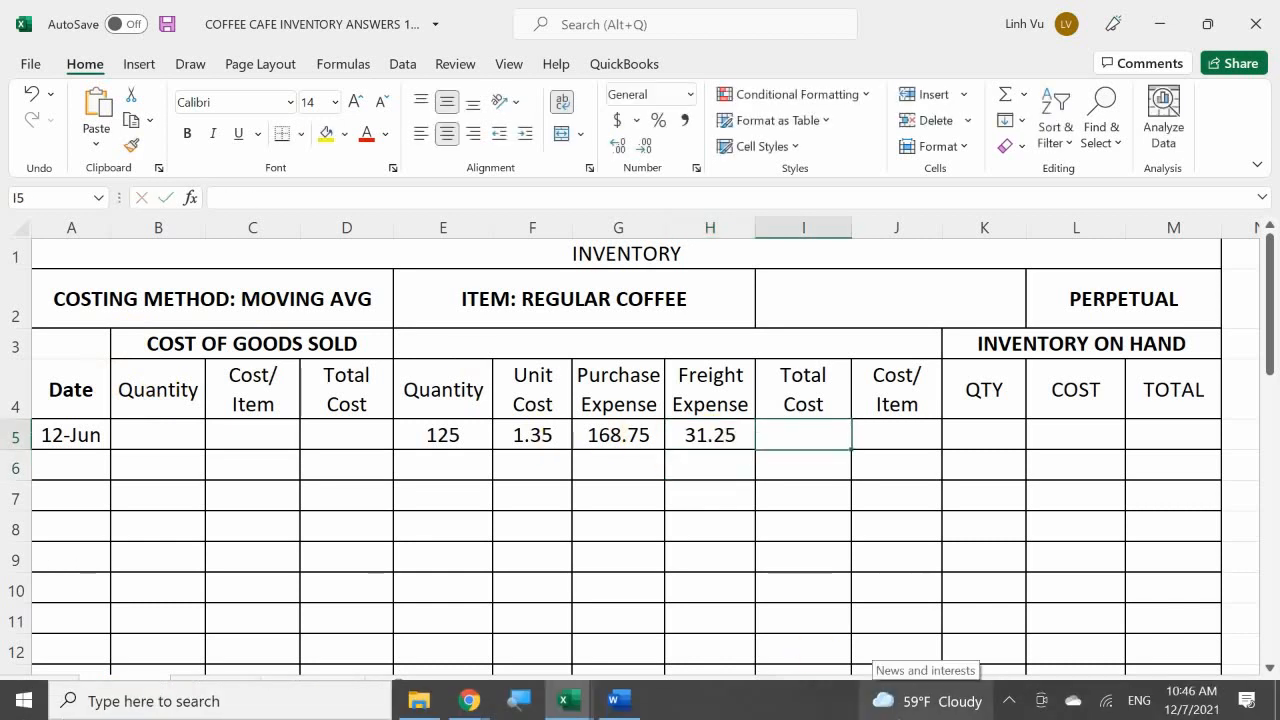
type("=")
key("Left")
key("Left")
type("+")
key("Left")
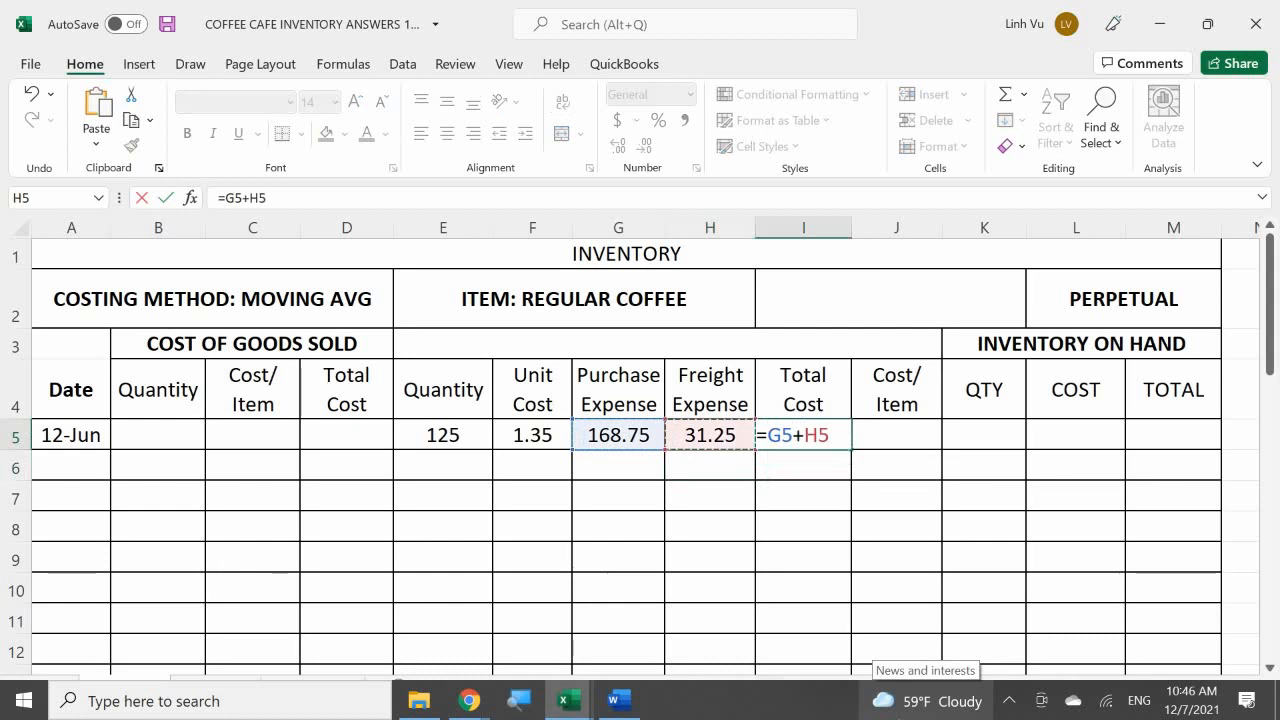
key("Return")
Step: Apply the comma number style to the regular coffee purchase columns F to J from row 5 downward
key("Right")
key("Up")
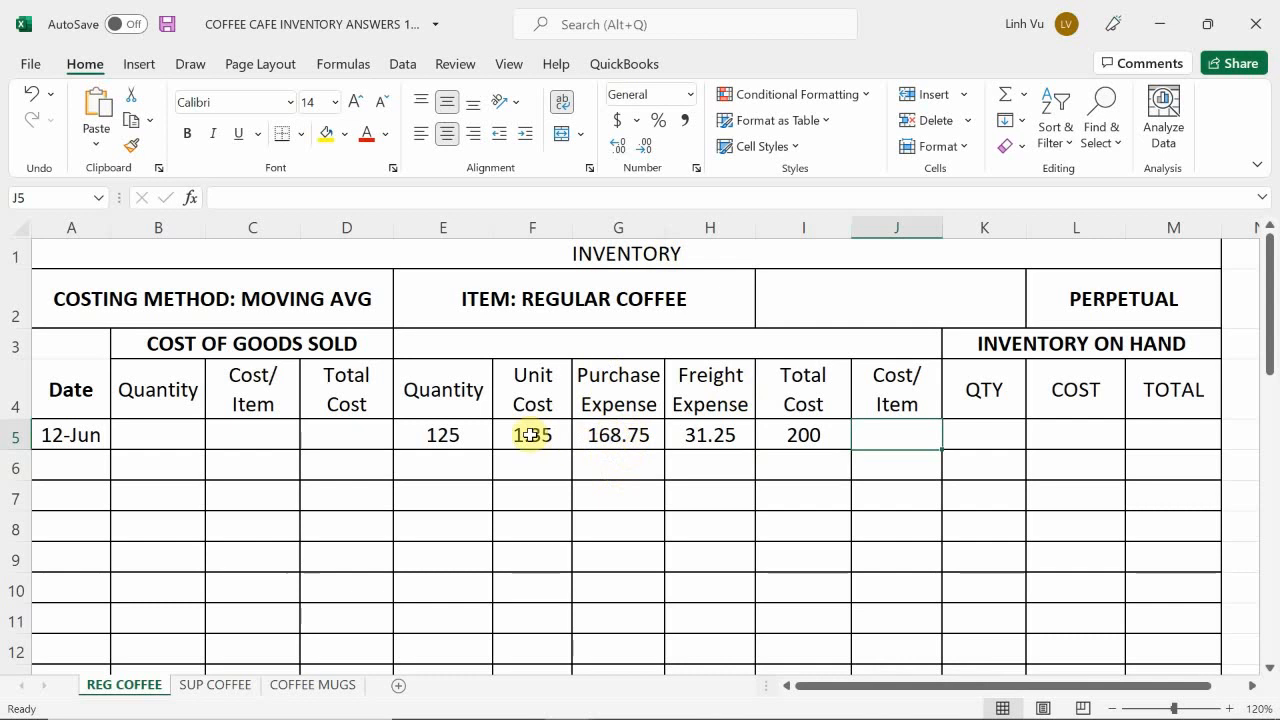
left_click_drag(537, 436, 898, 612)
scroll(898, 612, "up", 2)
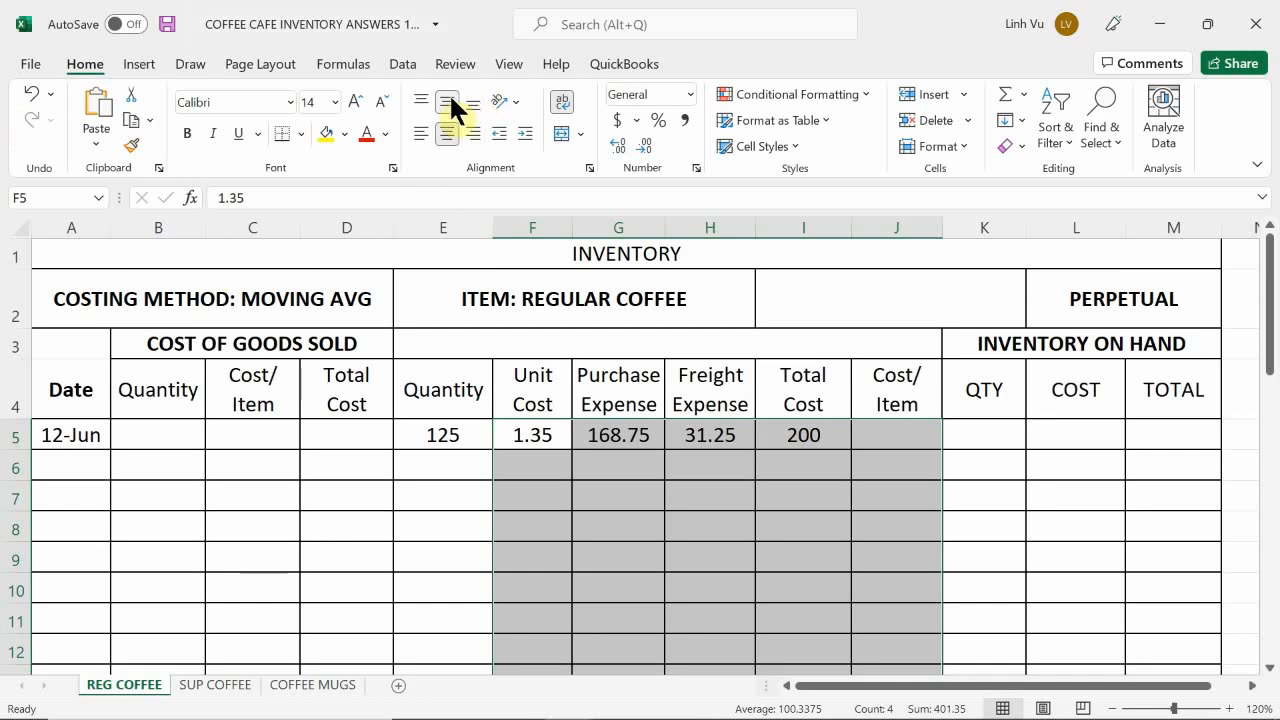
left_click(686, 120)
Step: Enter the formula =I5/E5 in J5 for the regular coffee cost per item
left_click(890, 441)
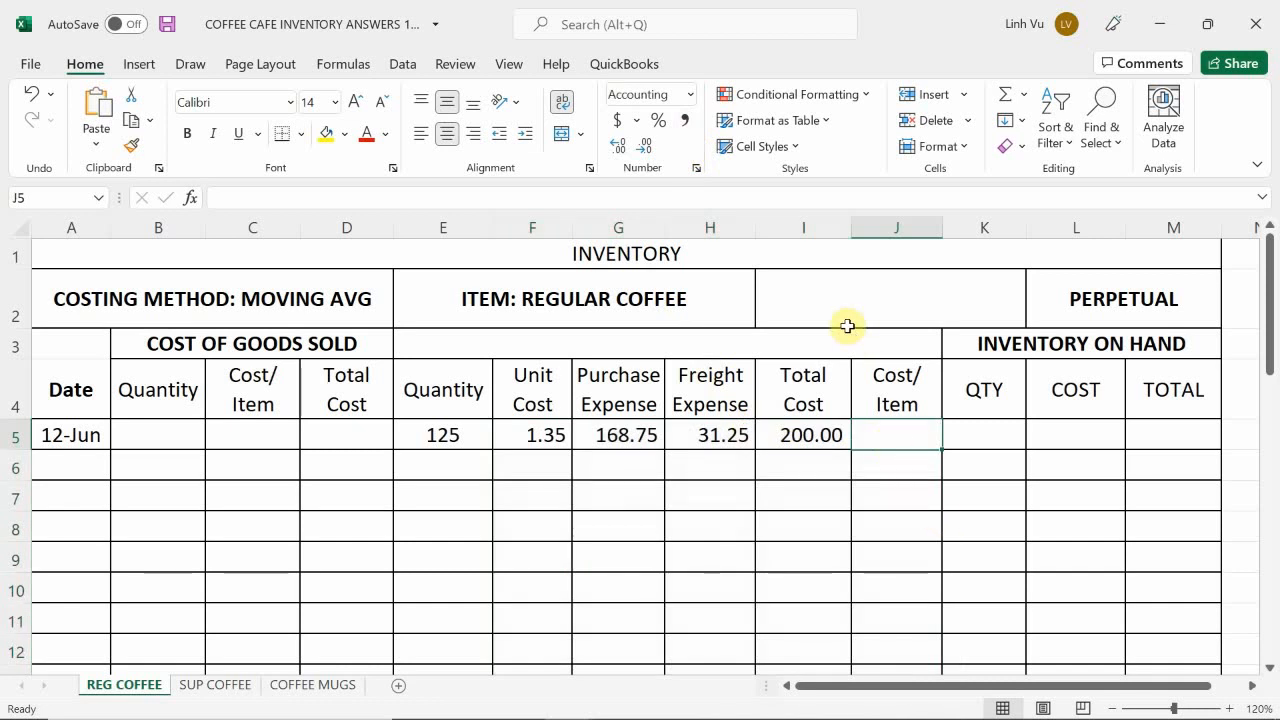
type("=")
key("Left")
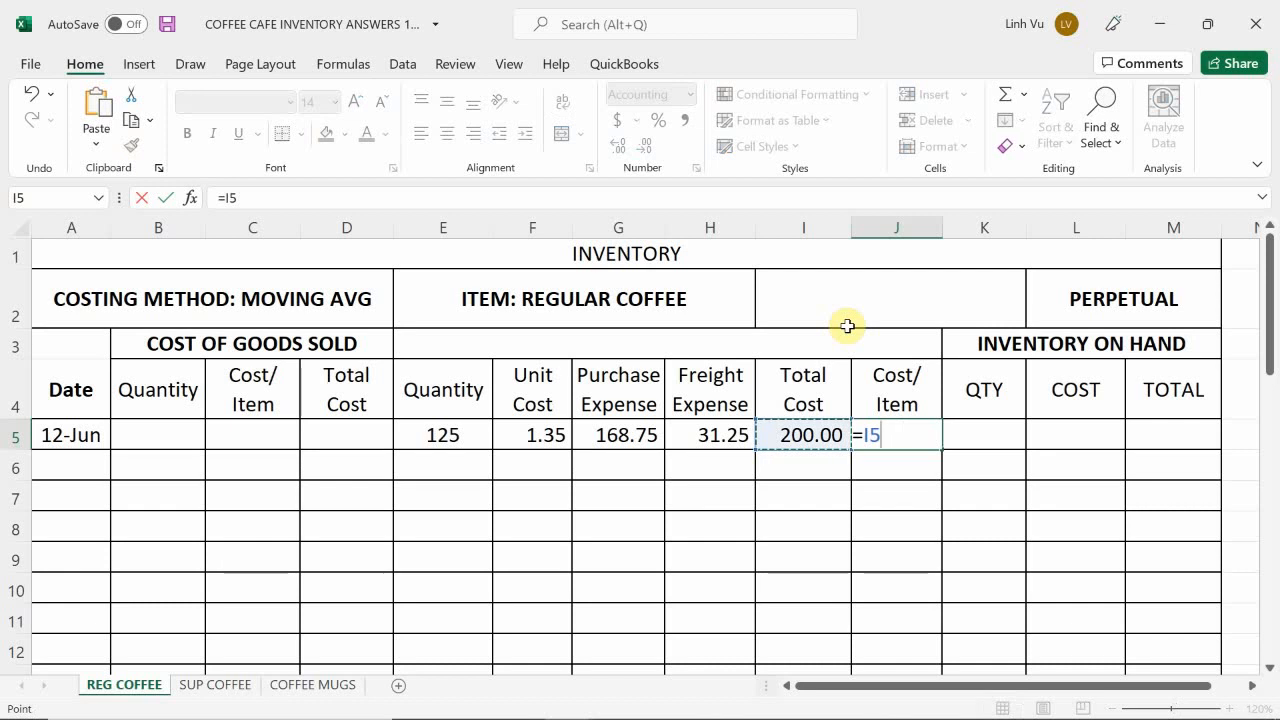
type("/")
key("Left")
key("Left")
key("Left")
key("Left")
key("Left")
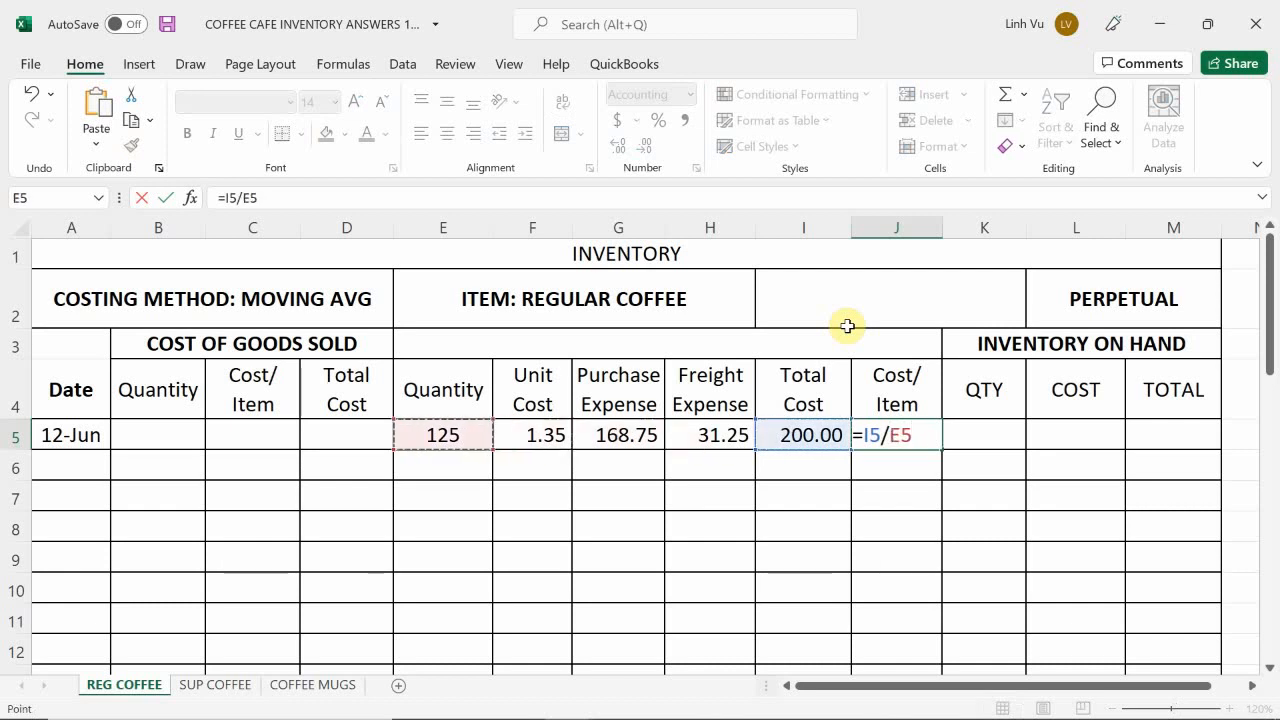
key("Return")
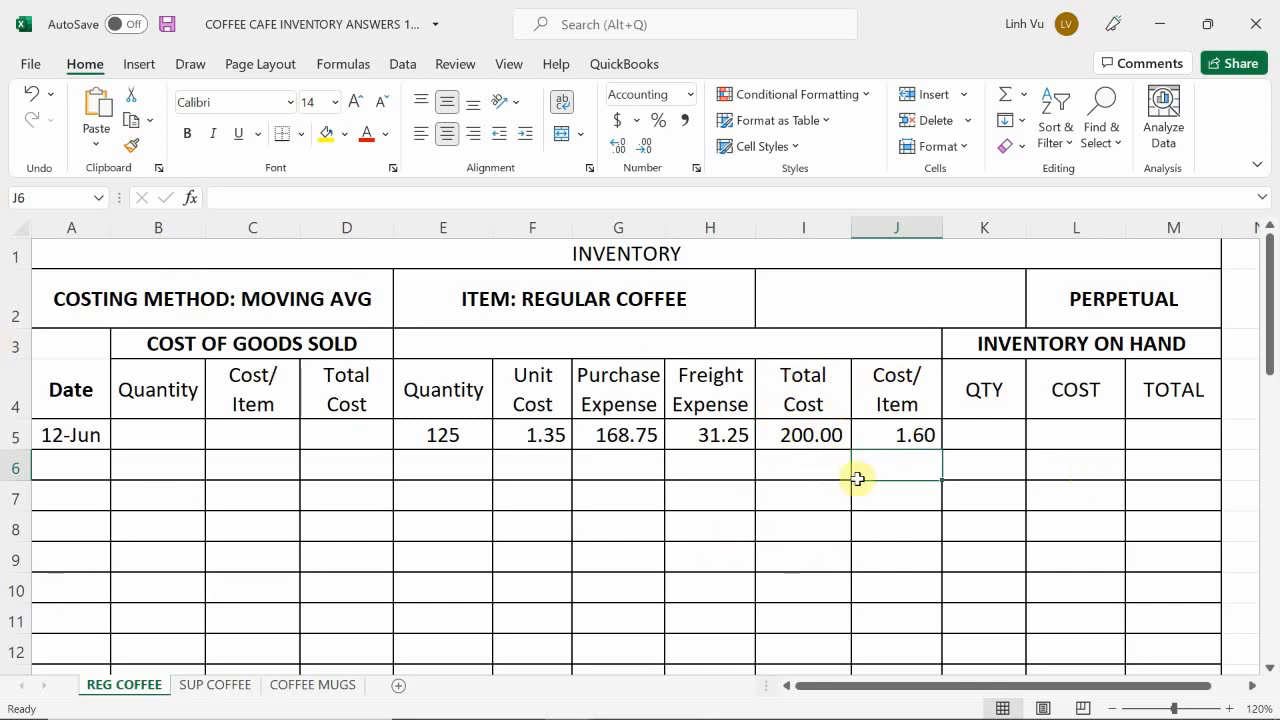
Step: Enter the formula =E5 in K5 for the regular coffee quantity on hand
left_click(995, 436)
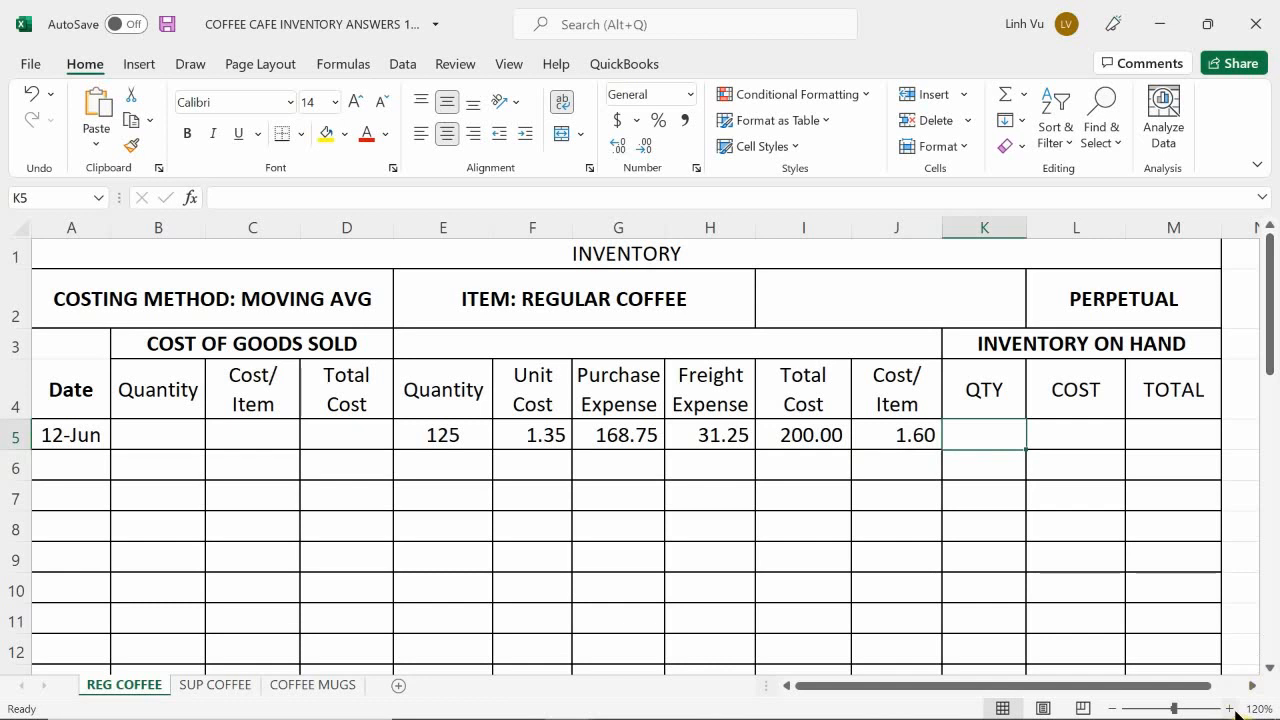
mouse_move(1232, 716)
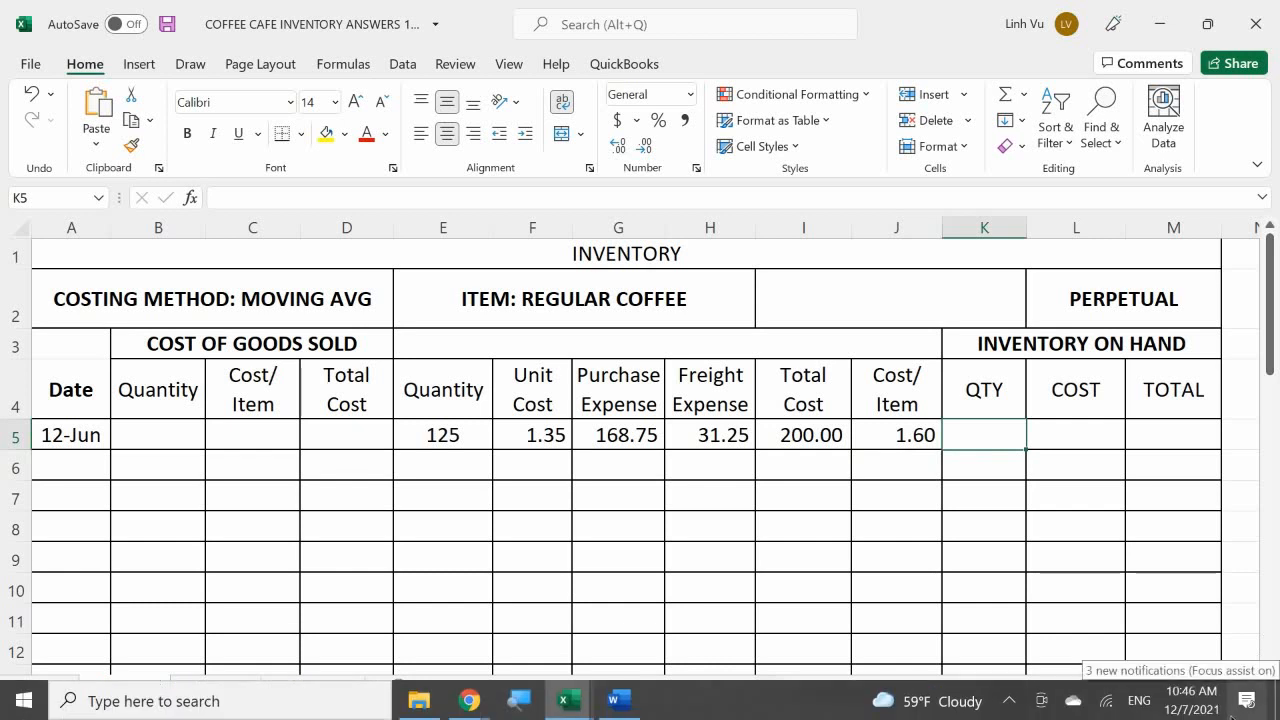
type("=")
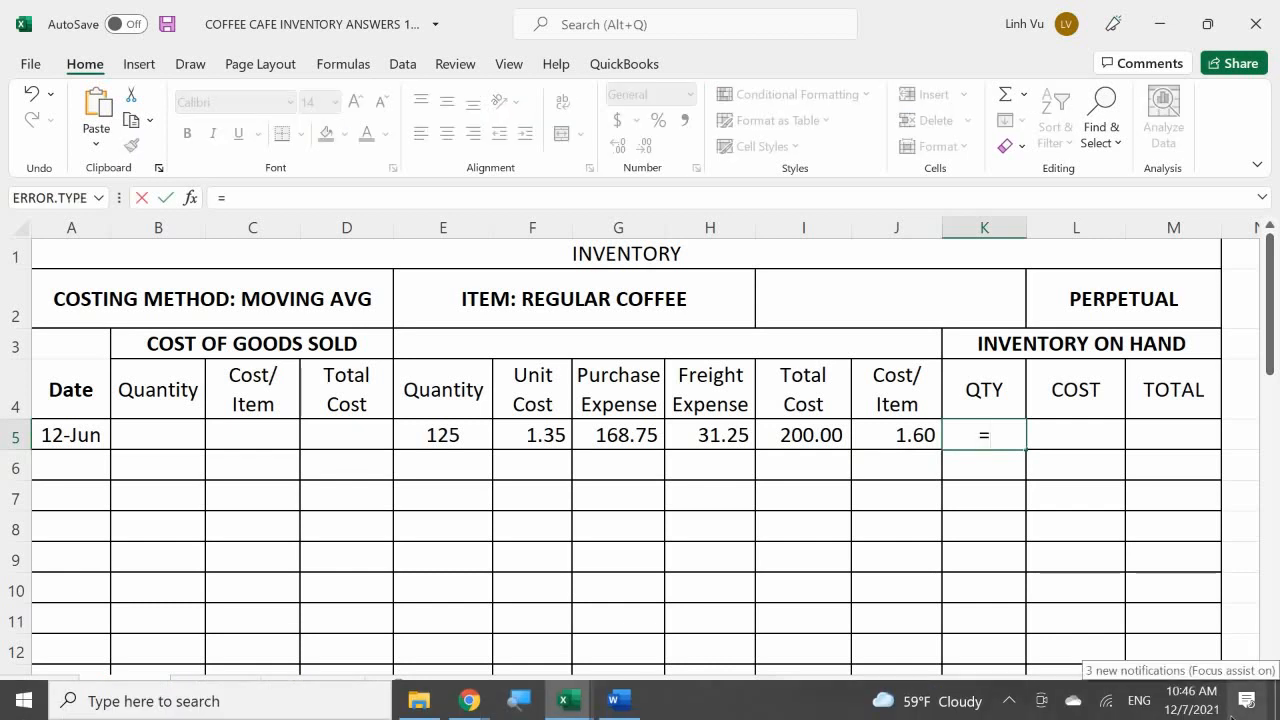
key("Left")
key("Left")
key("Left")
key("Left")
key("Left")
key("Left")
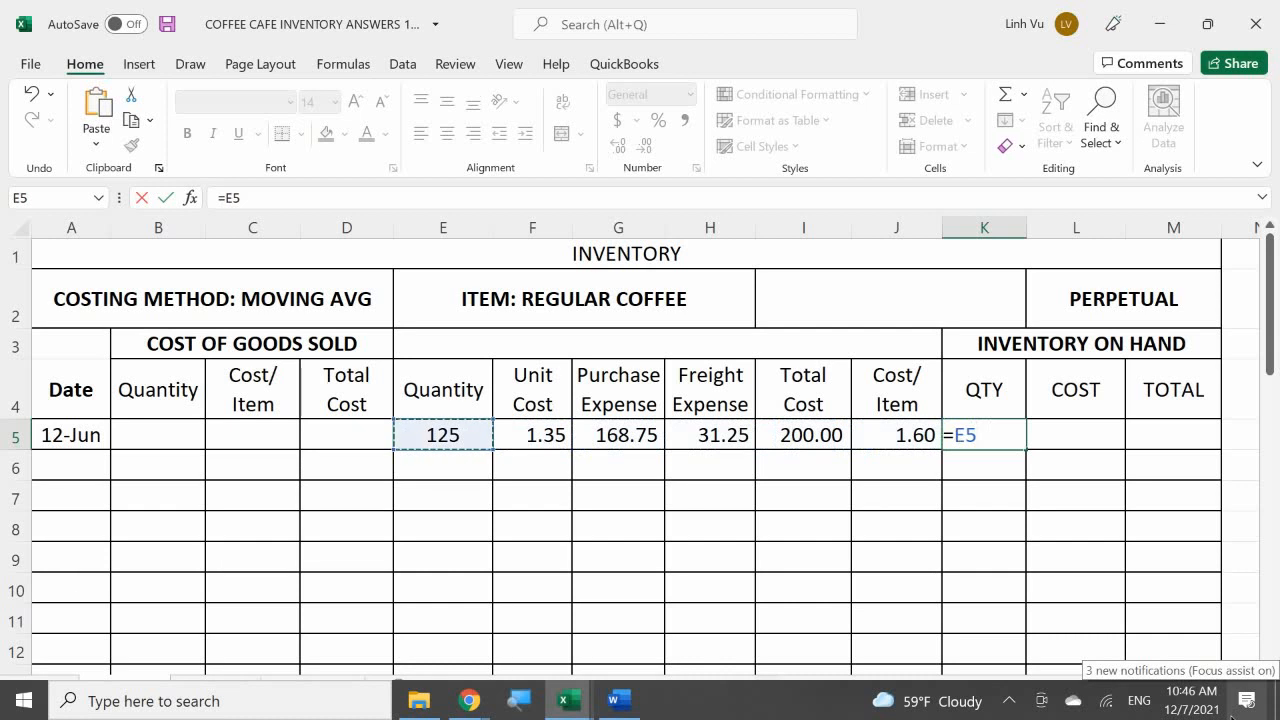
key("Return")
Step: Enter a formula in M5 for the regular coffee inventory-on-hand total of 200.00
key("Right")
key("Up")
key("Right")
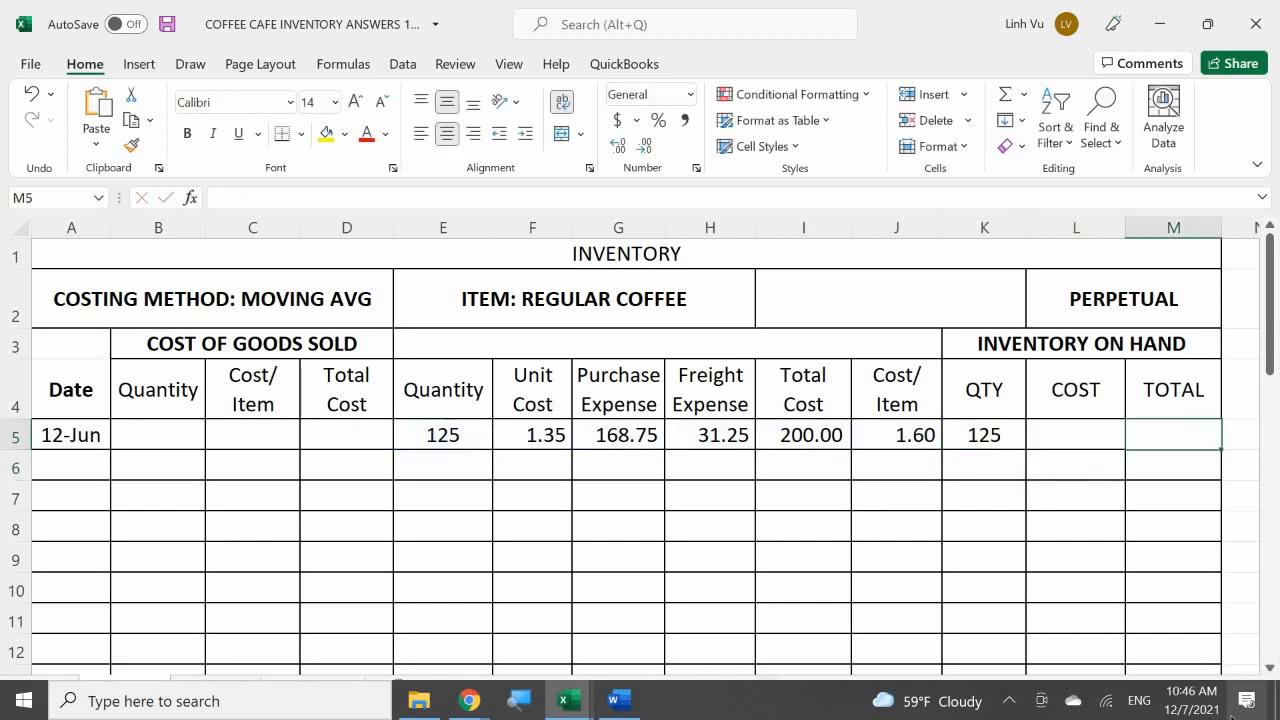
type("=")
key("Left")
key("Left")
key("Left")
key("Left")
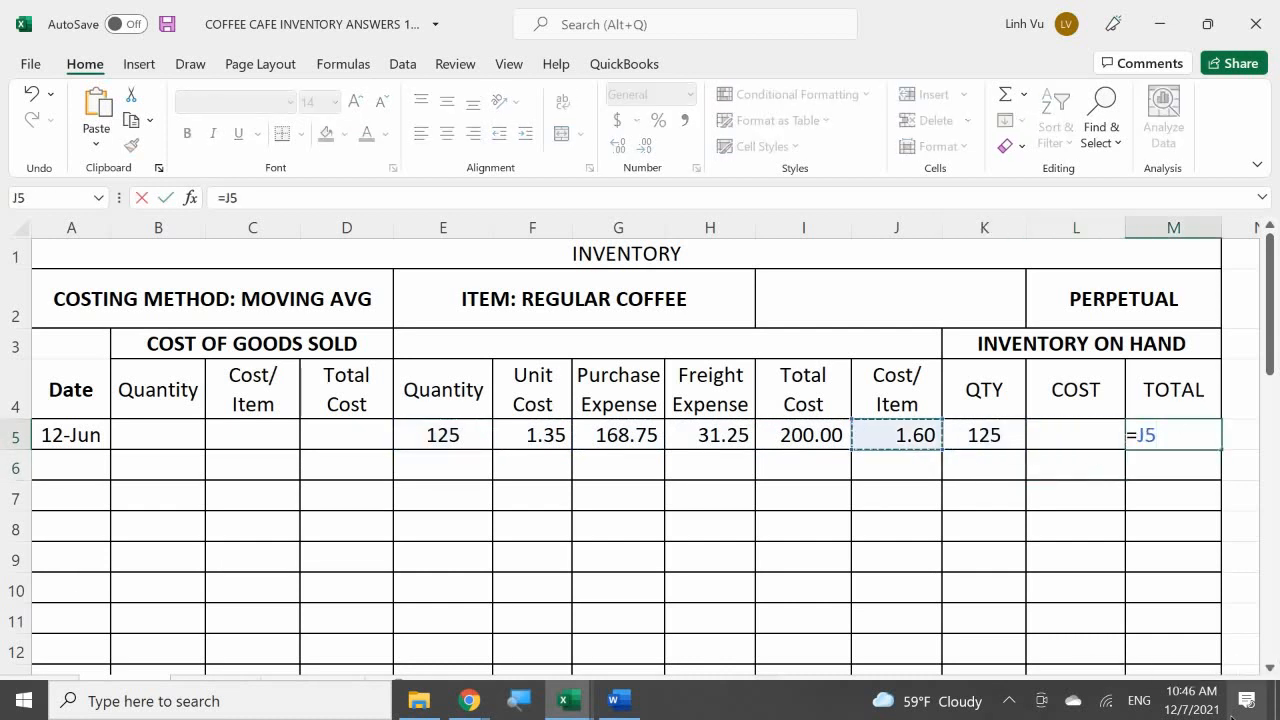
key("Return")
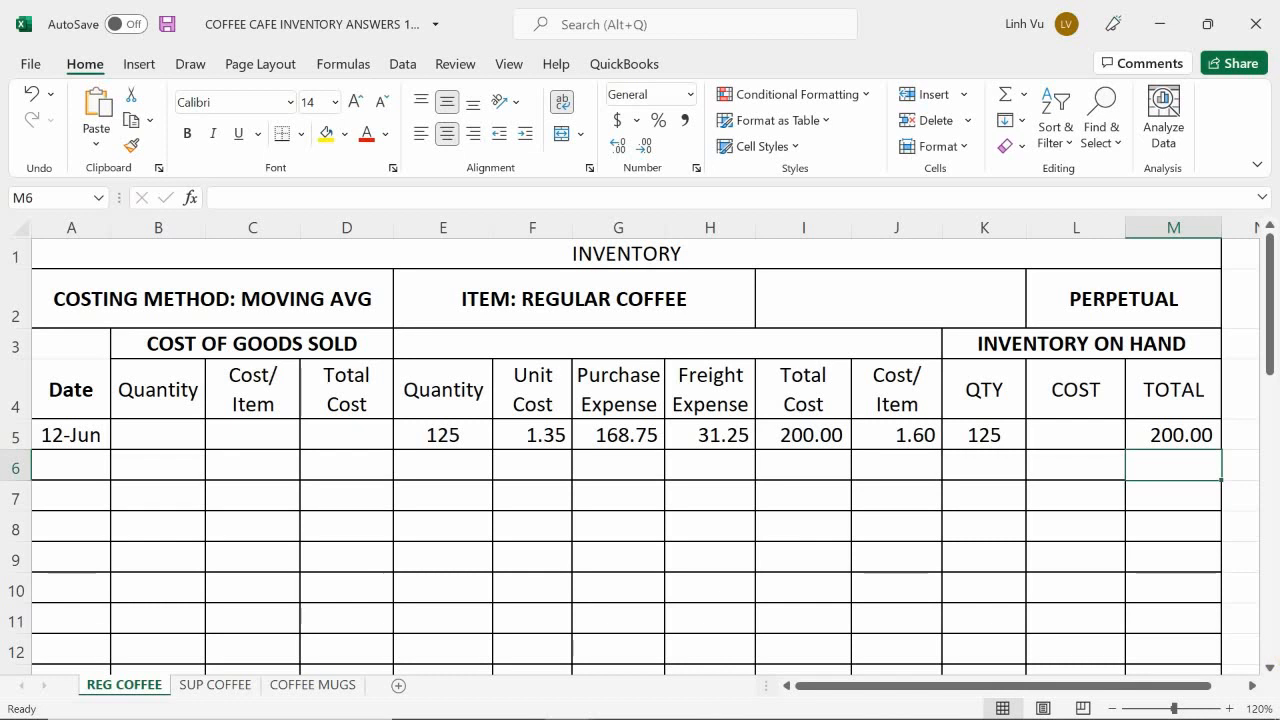
Step: Enter the formula =M5/K5 in L5 for the regular coffee on-hand unit cost
left_click(1074, 432)
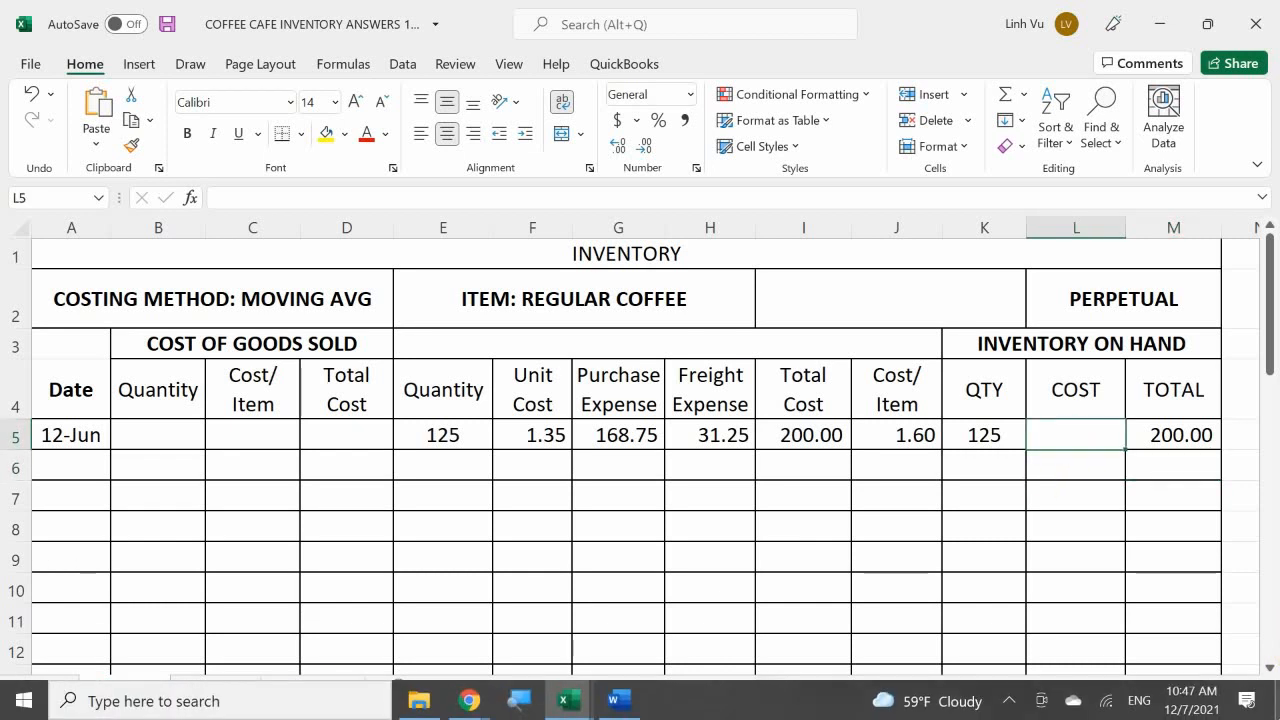
type("=")
key("Right")
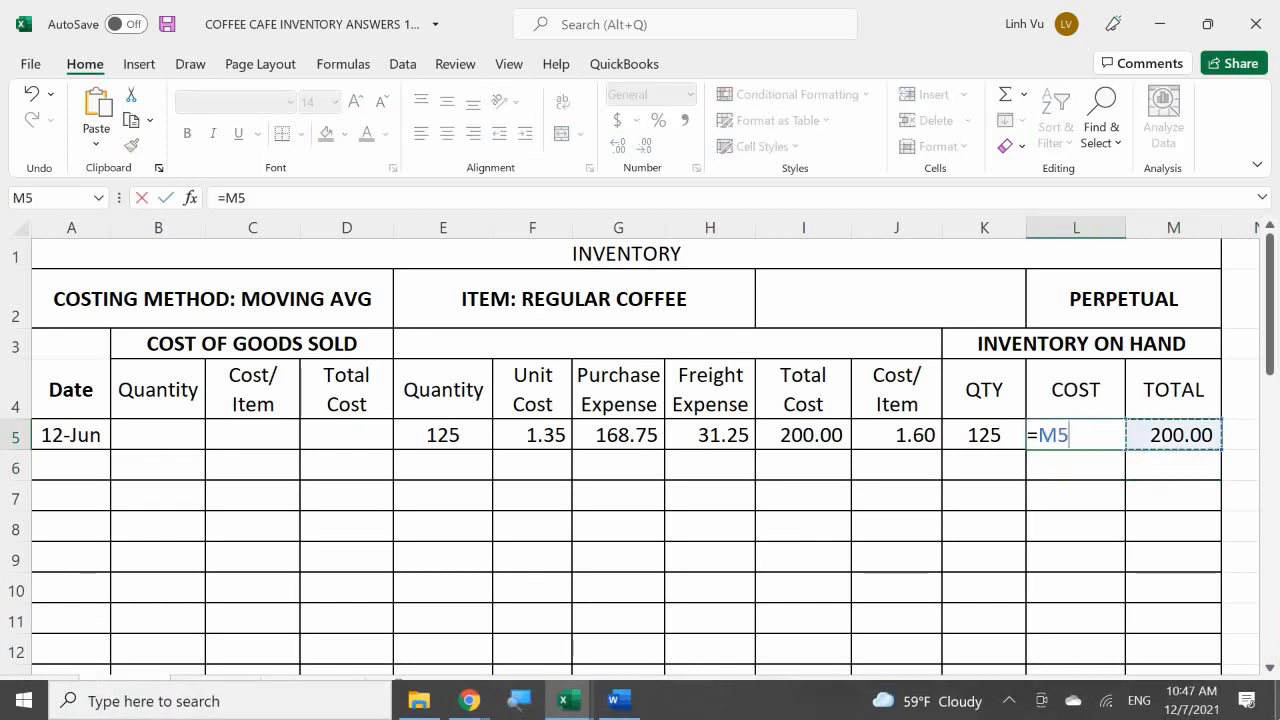
type("/")
key("Left")
key("Return")
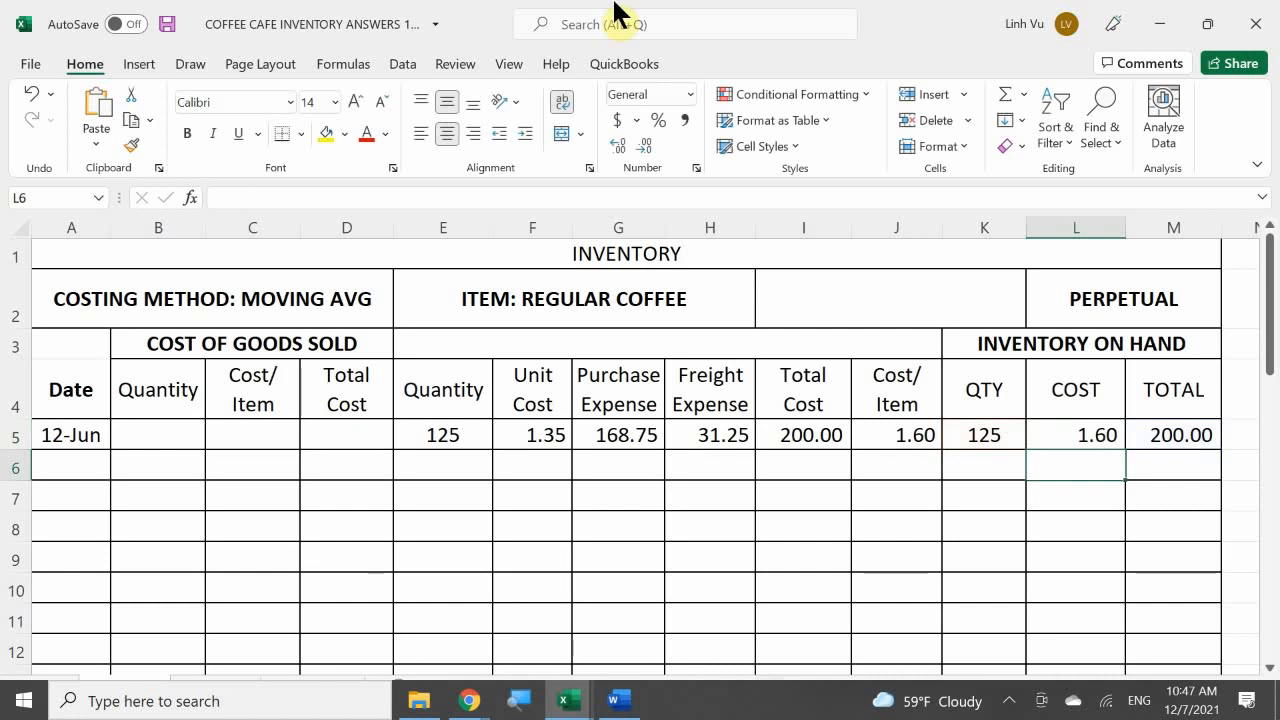
Step: Copy the on-hand cost formula from L5 down through L9 and show these cells with five decimal places
left_click(1114, 436)
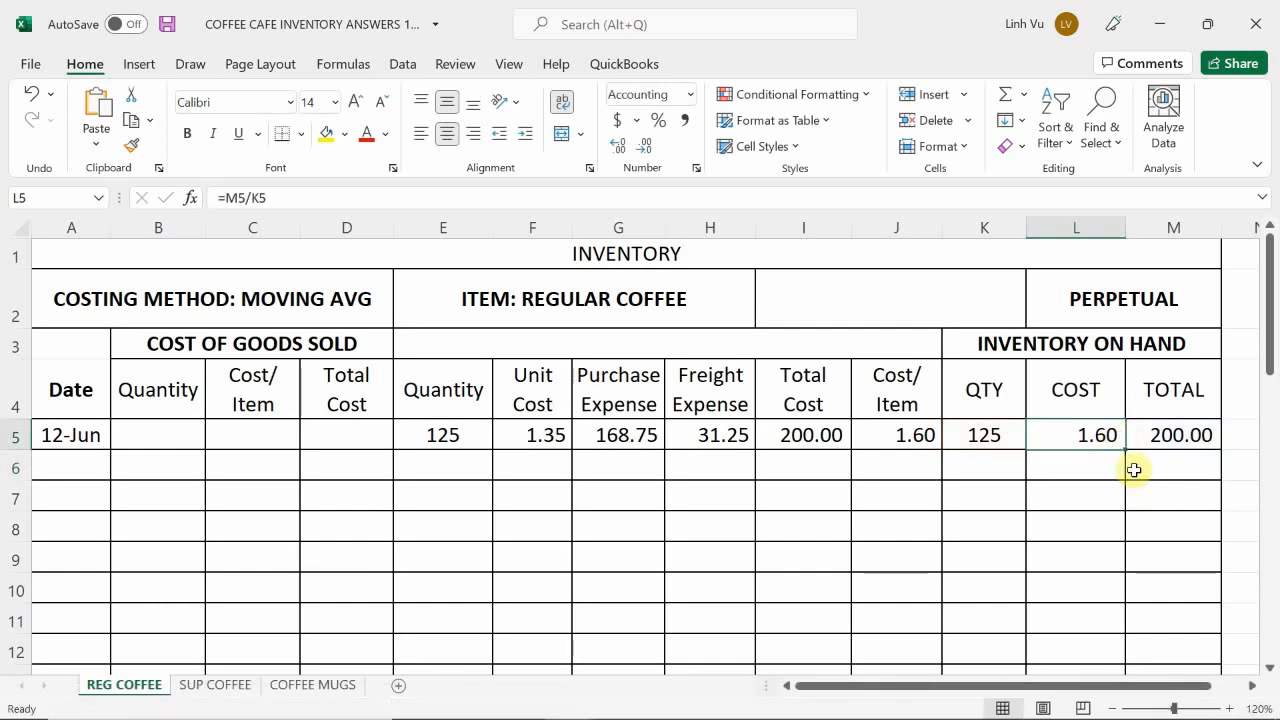
left_click_drag(1126, 449, 1122, 584)
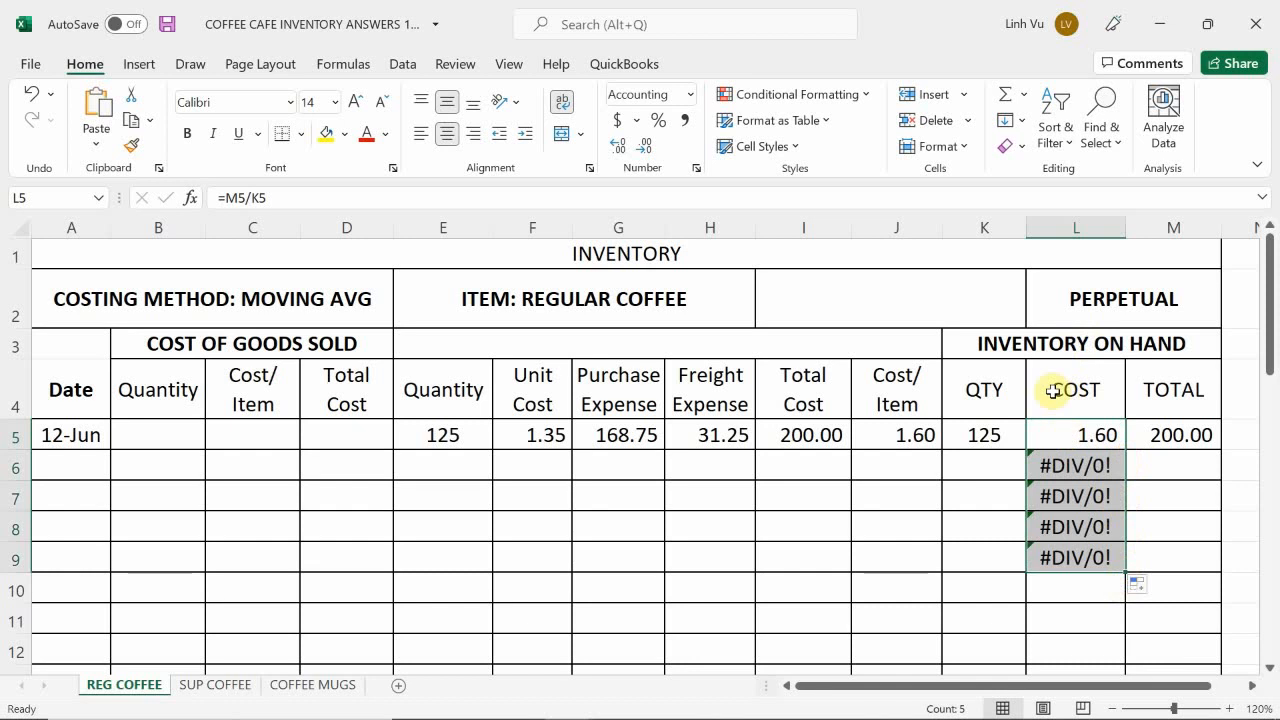
left_click(616, 148)
left_click(616, 148)
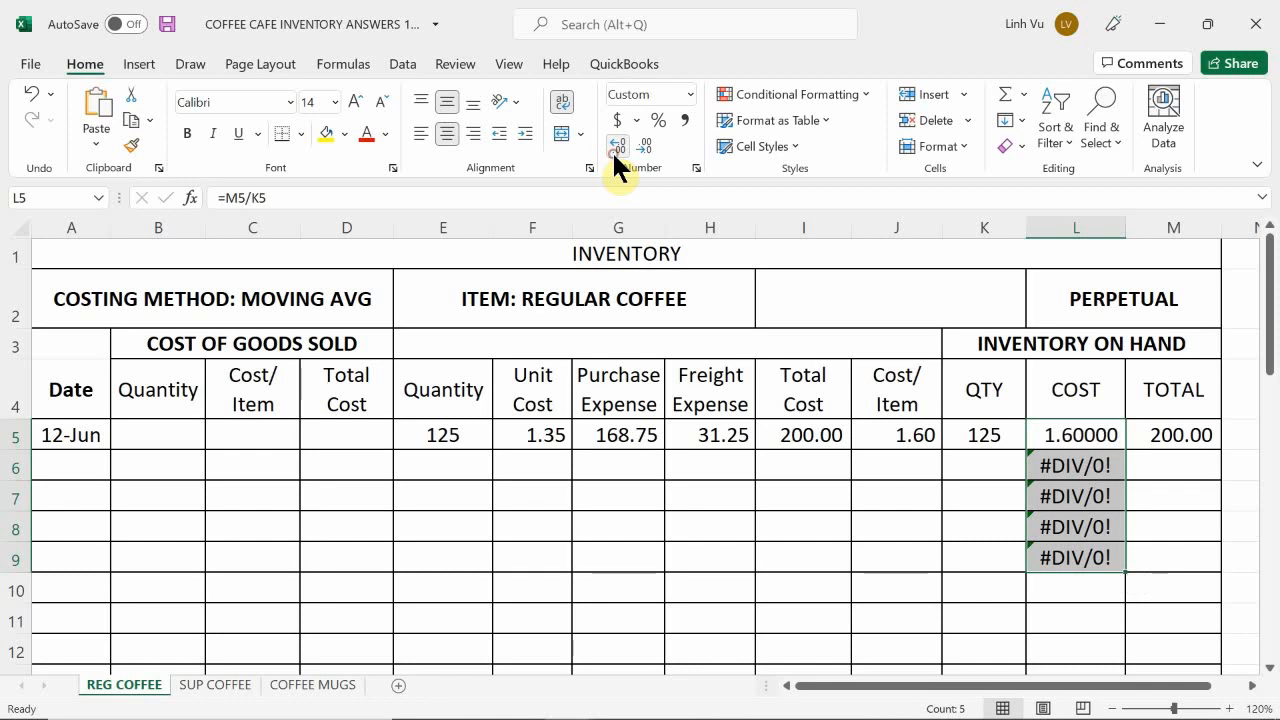
left_click(968, 470)
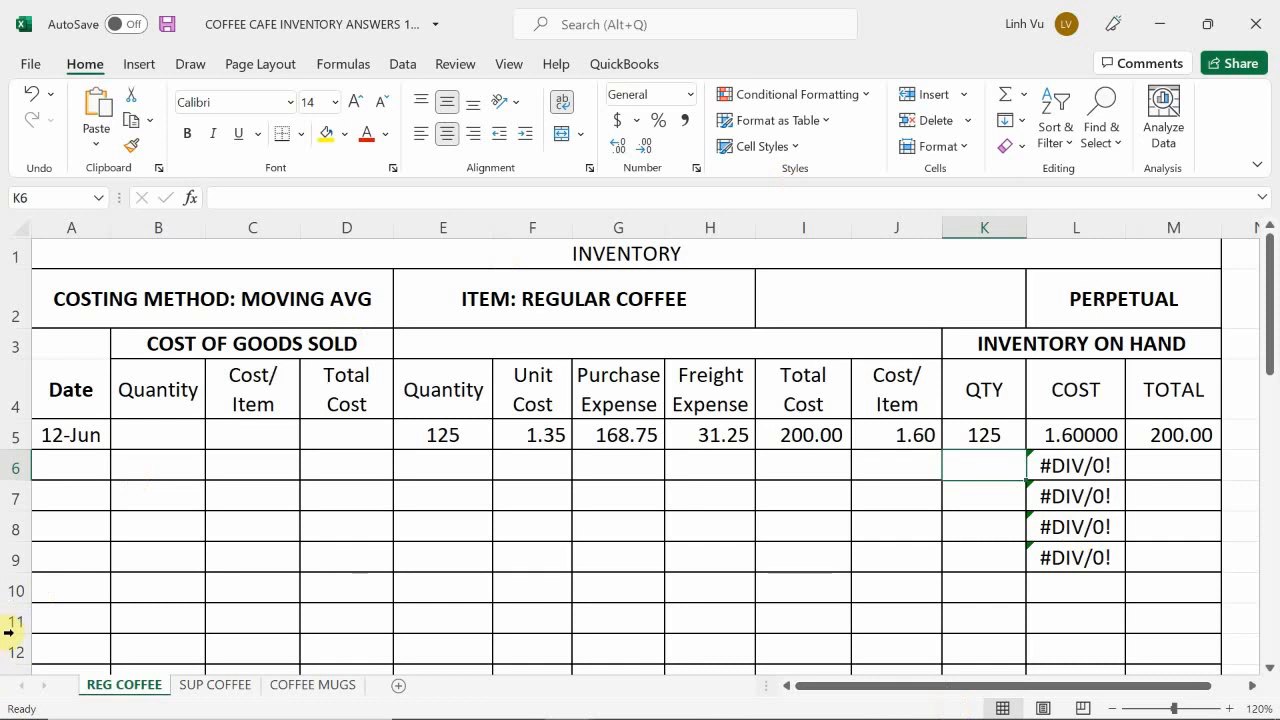
Step: Enter 31.25 as the 12 June freight expense in H5 of the SUP COFFEE sheet
left_click(207, 689)
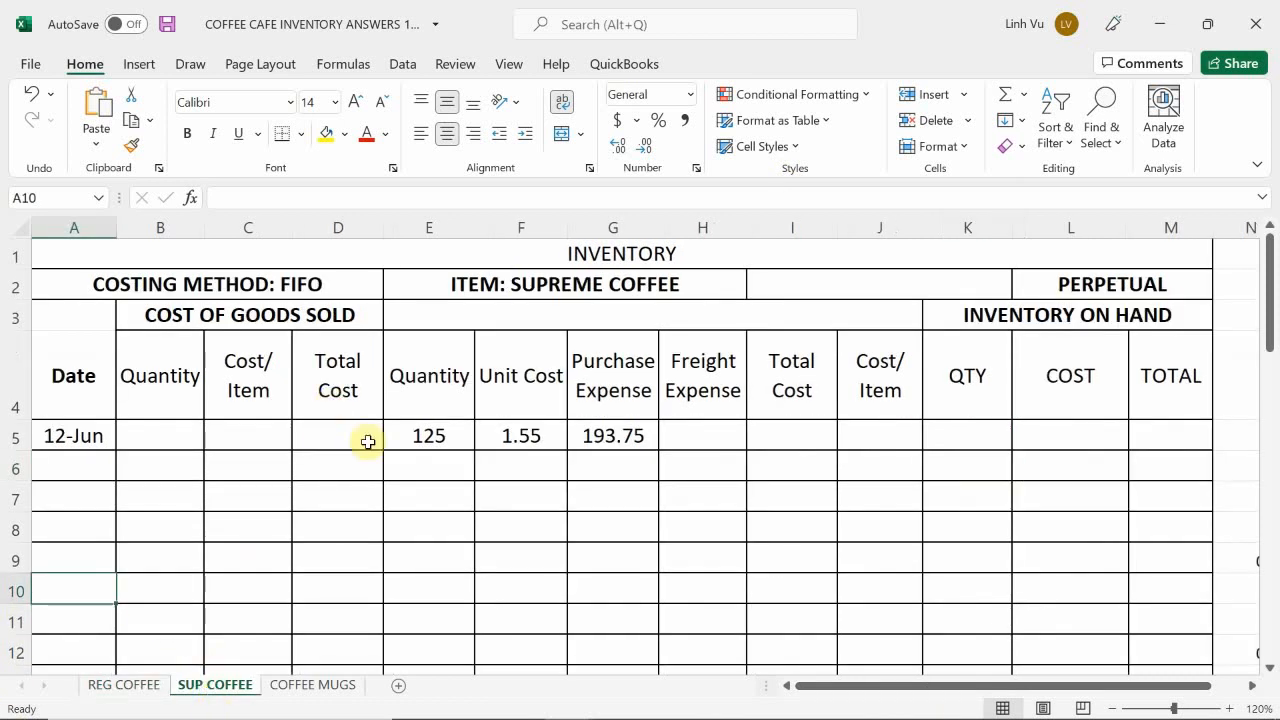
left_click(698, 447)
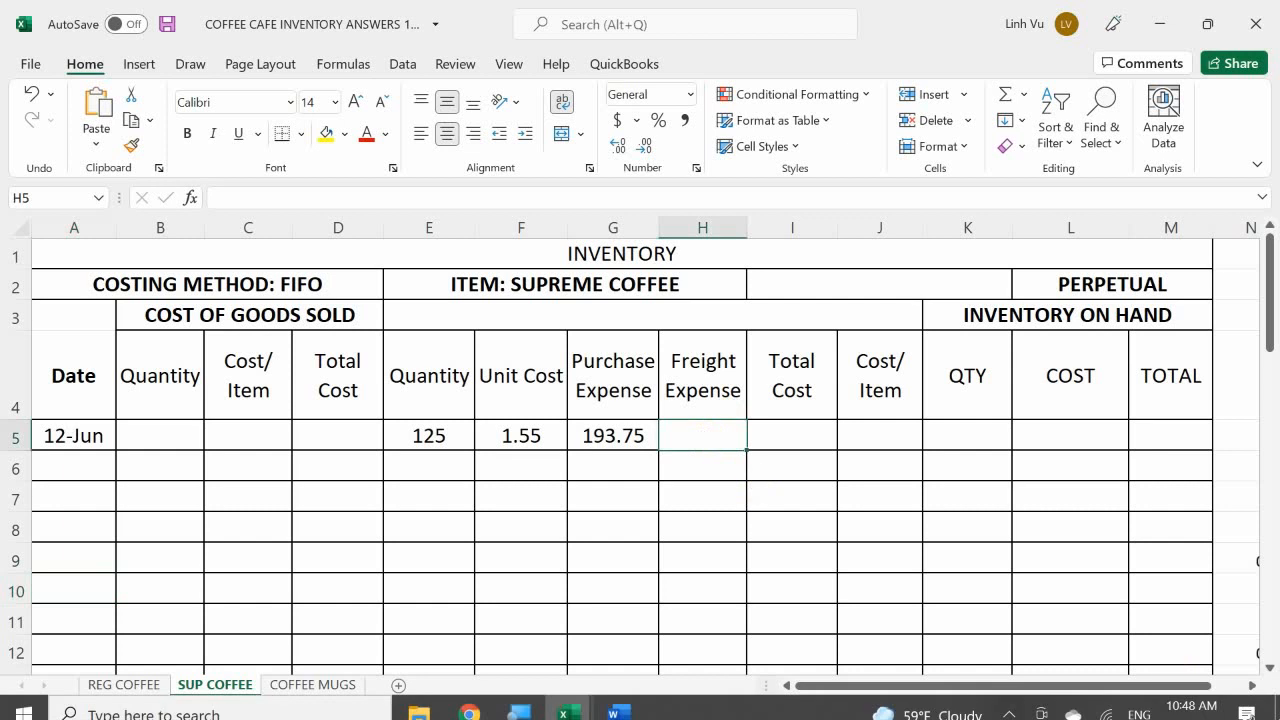
type("31.25")
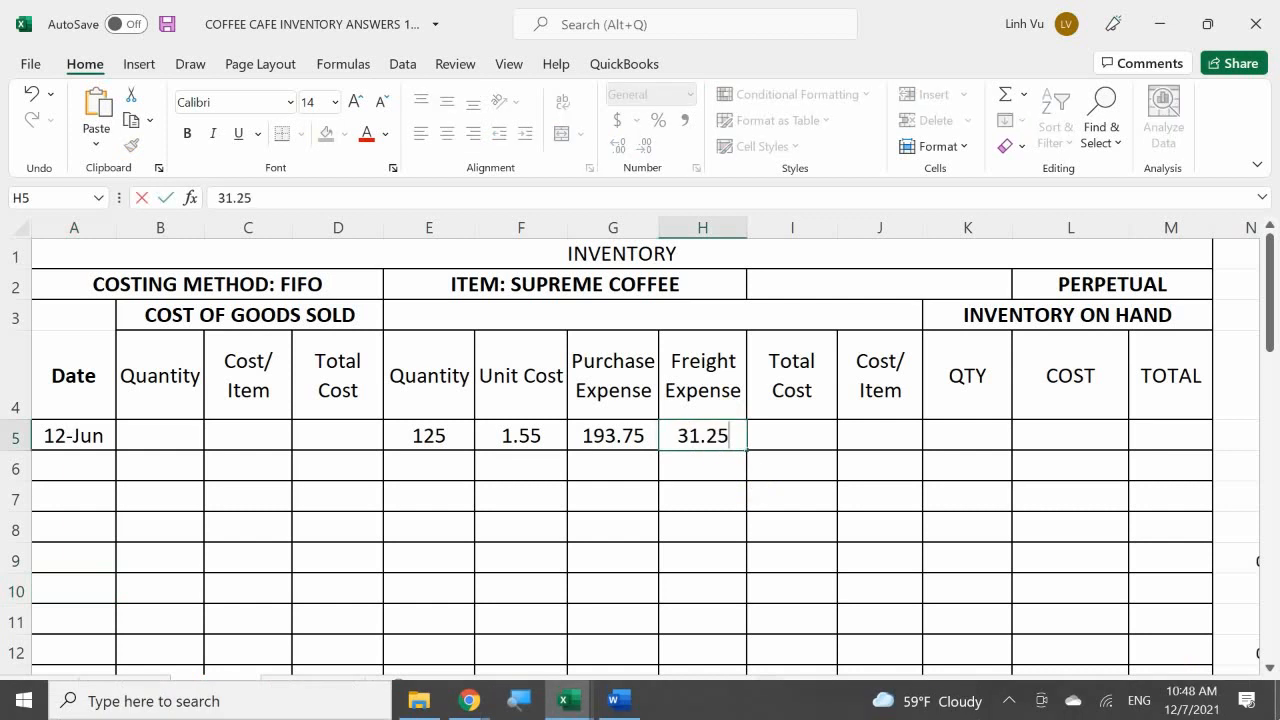
key("Tab")
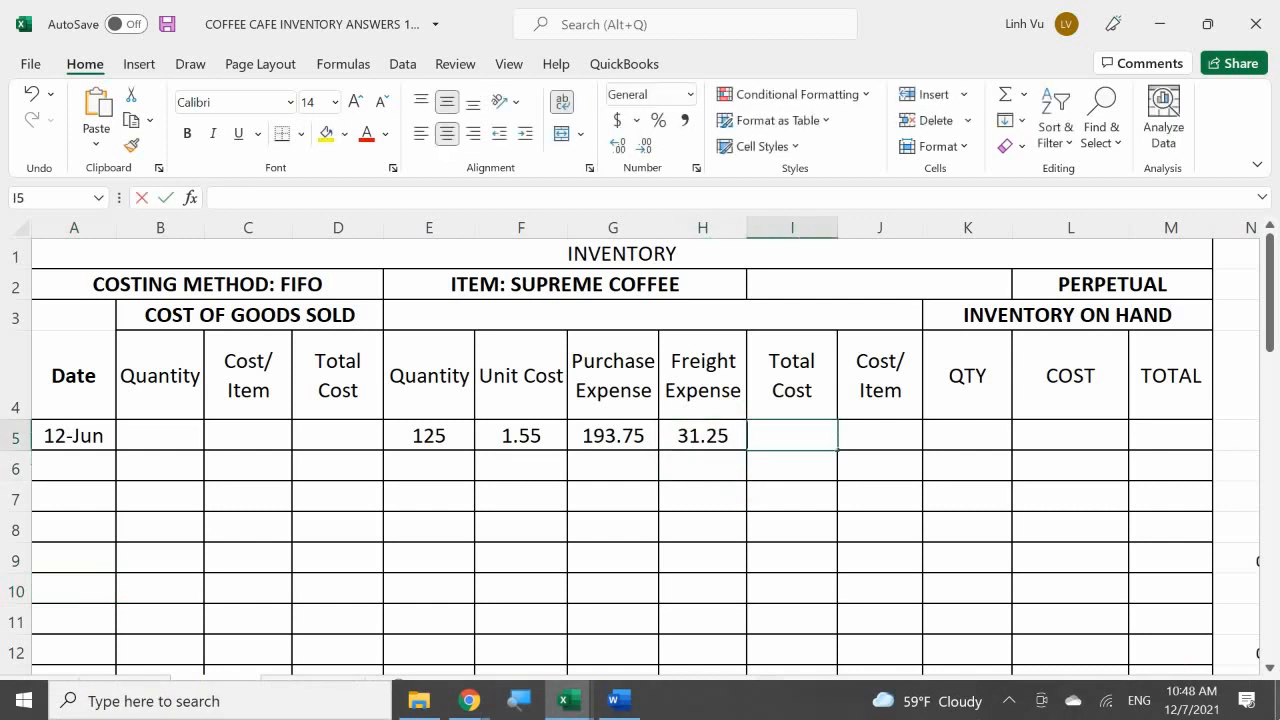
Step: Enter the formula =G5+H5 in I5 for the supreme coffee total cost
type("=")
key("Left")
key("Left")
type("+")
key("Left")
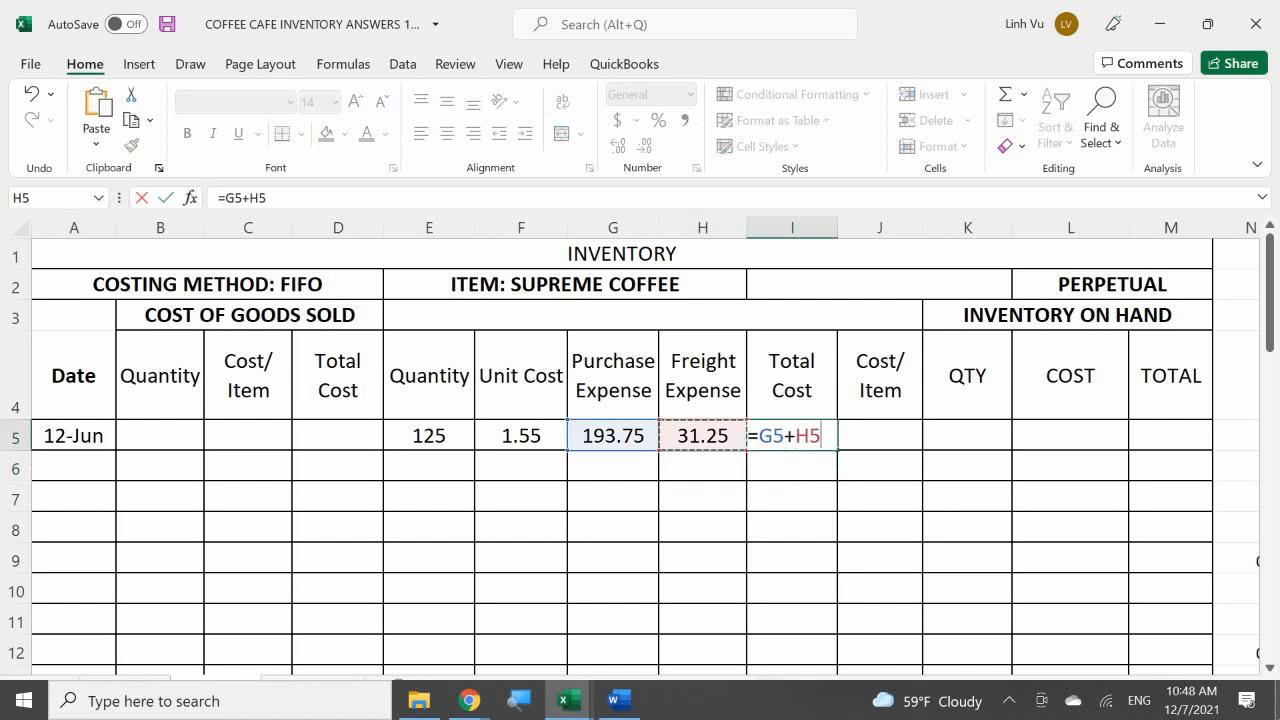
key("Return")
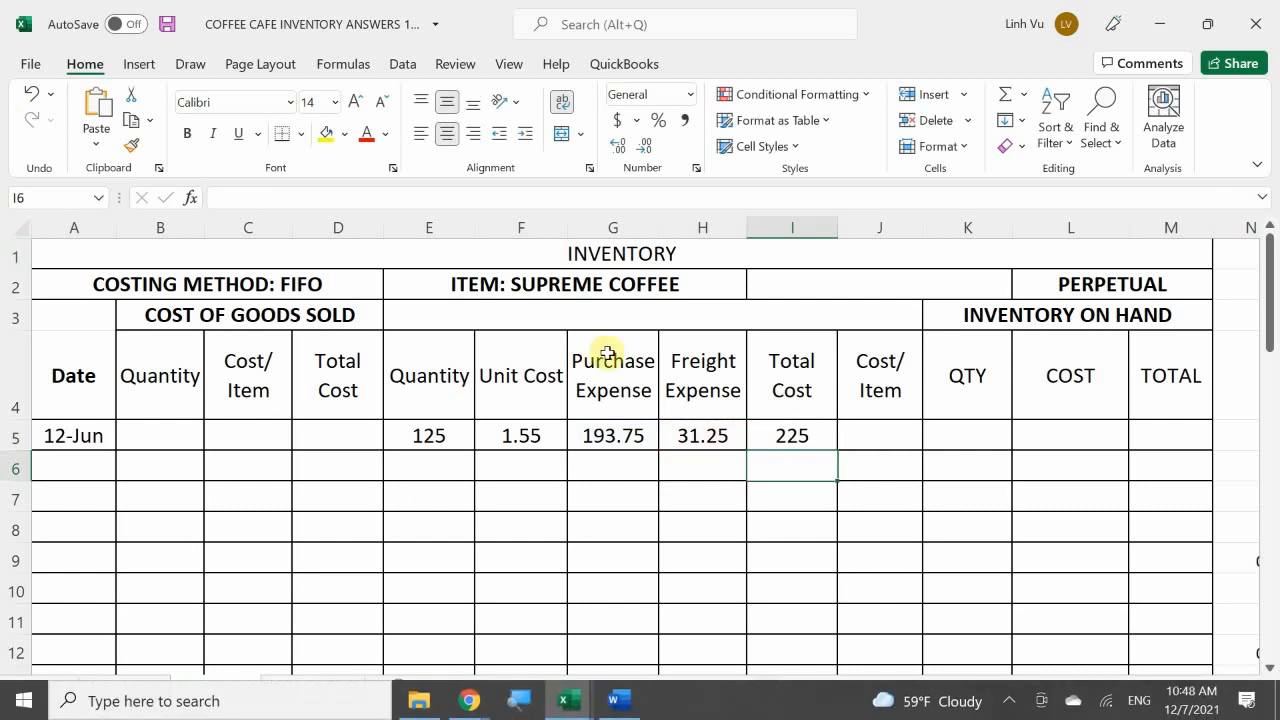
Step: Apply the comma number style to the supreme coffee purchase columns F to J from row 5 downward
left_click_drag(528, 437, 868, 594)
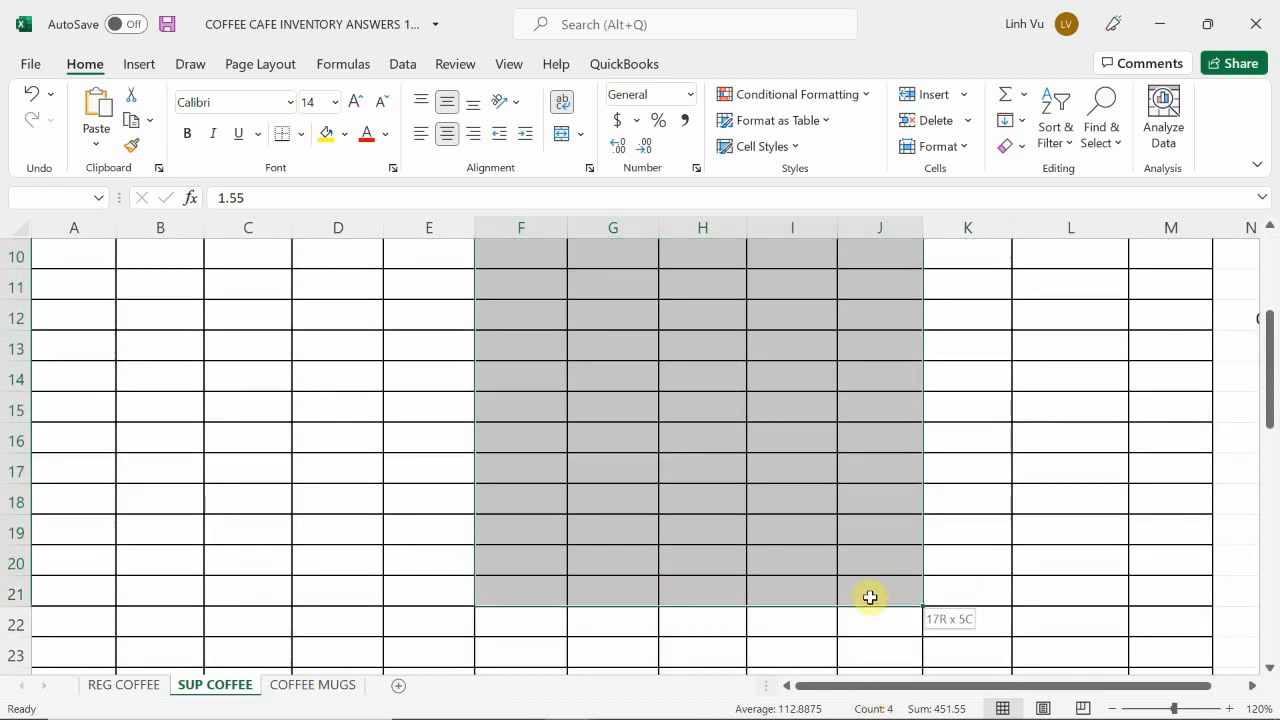
scroll(851, 557, "up", 3)
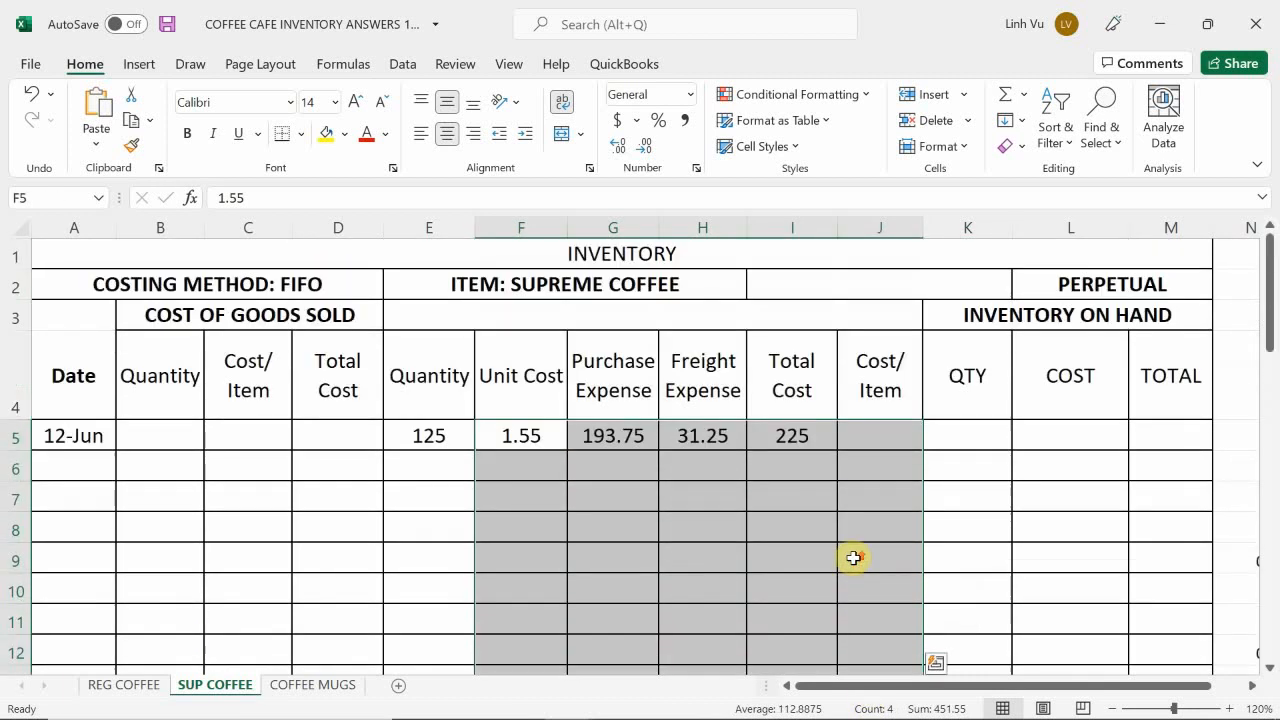
left_click(684, 120)
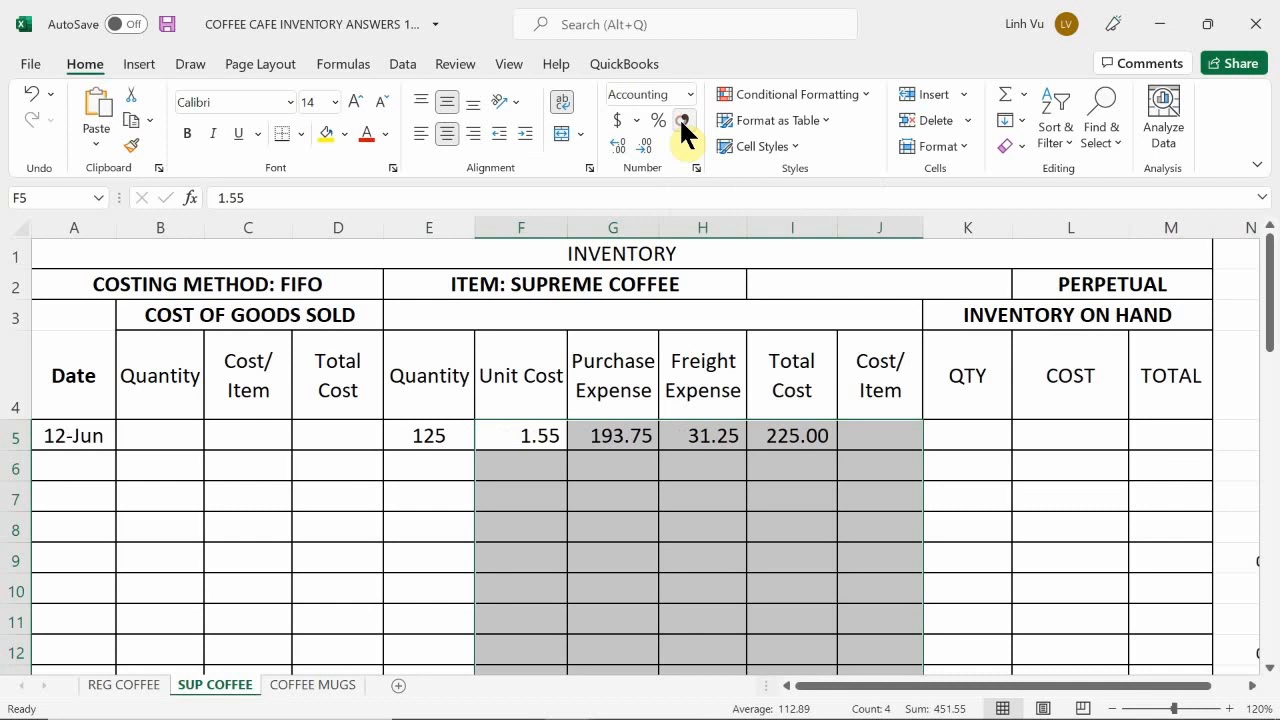
Step: Enter the formula =I5/E5 in J5 for the supreme coffee cost per item
left_click(876, 435)
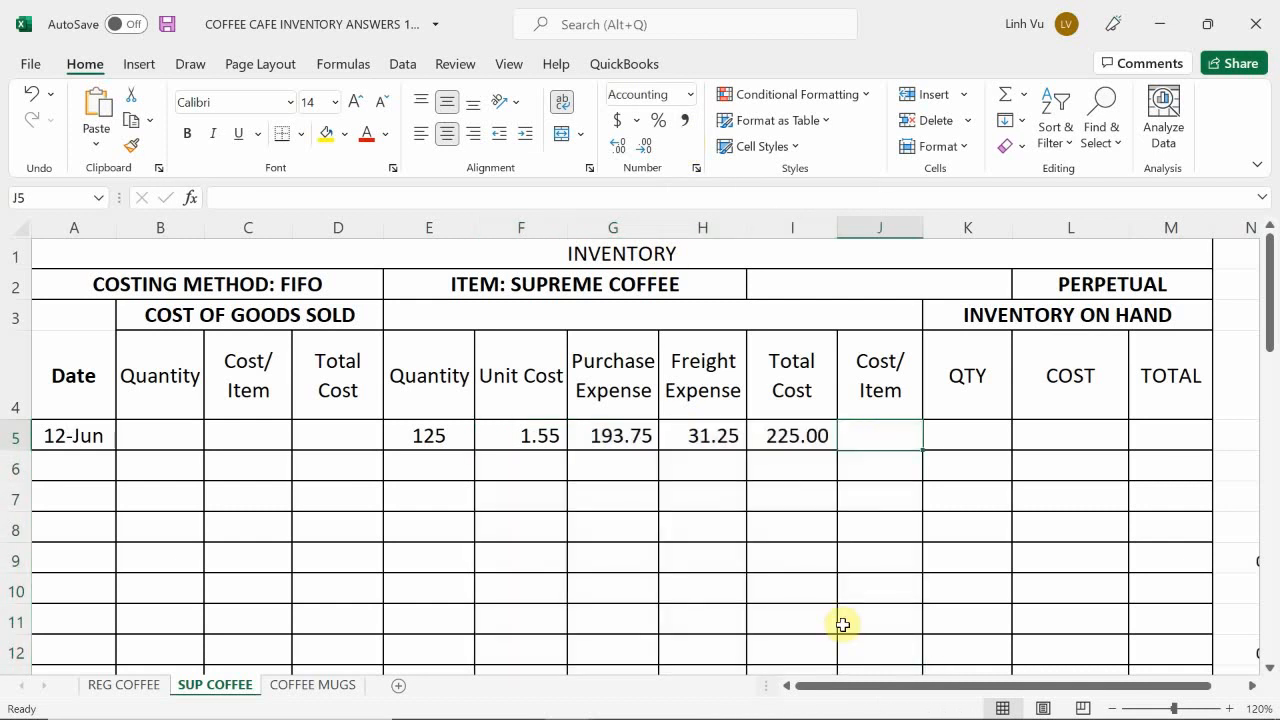
type("=")
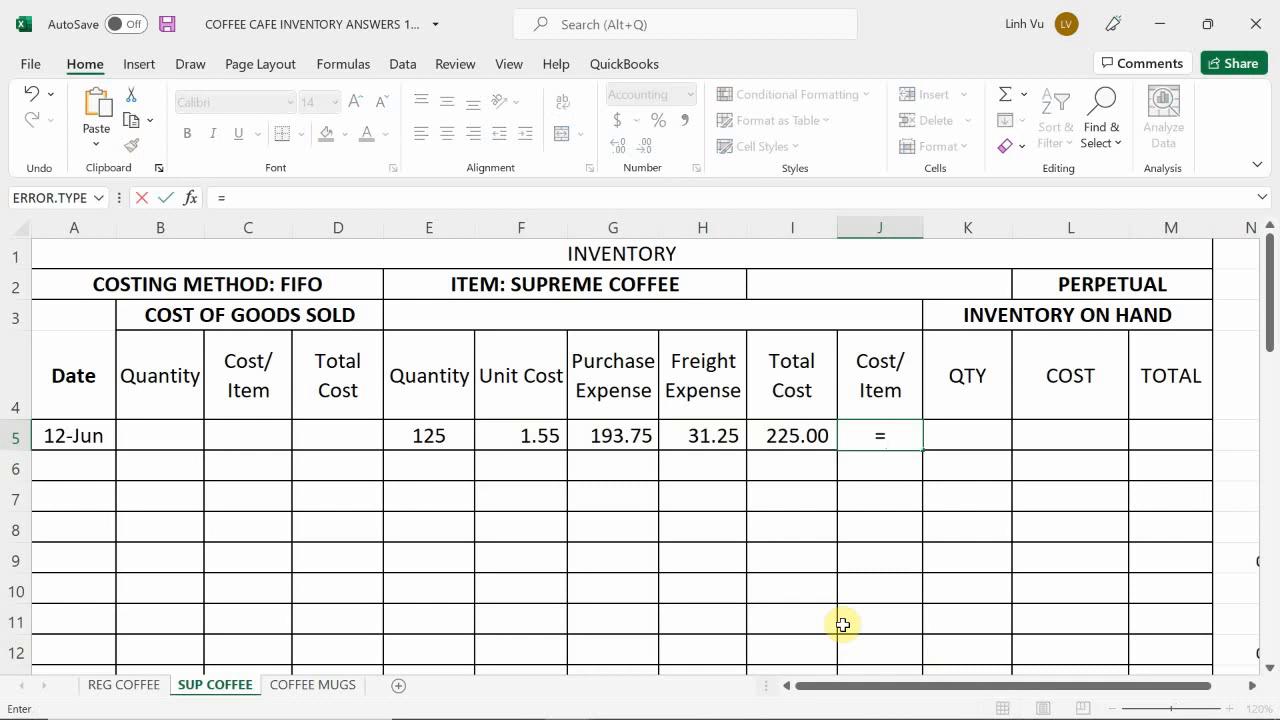
key("Left")
type("/")
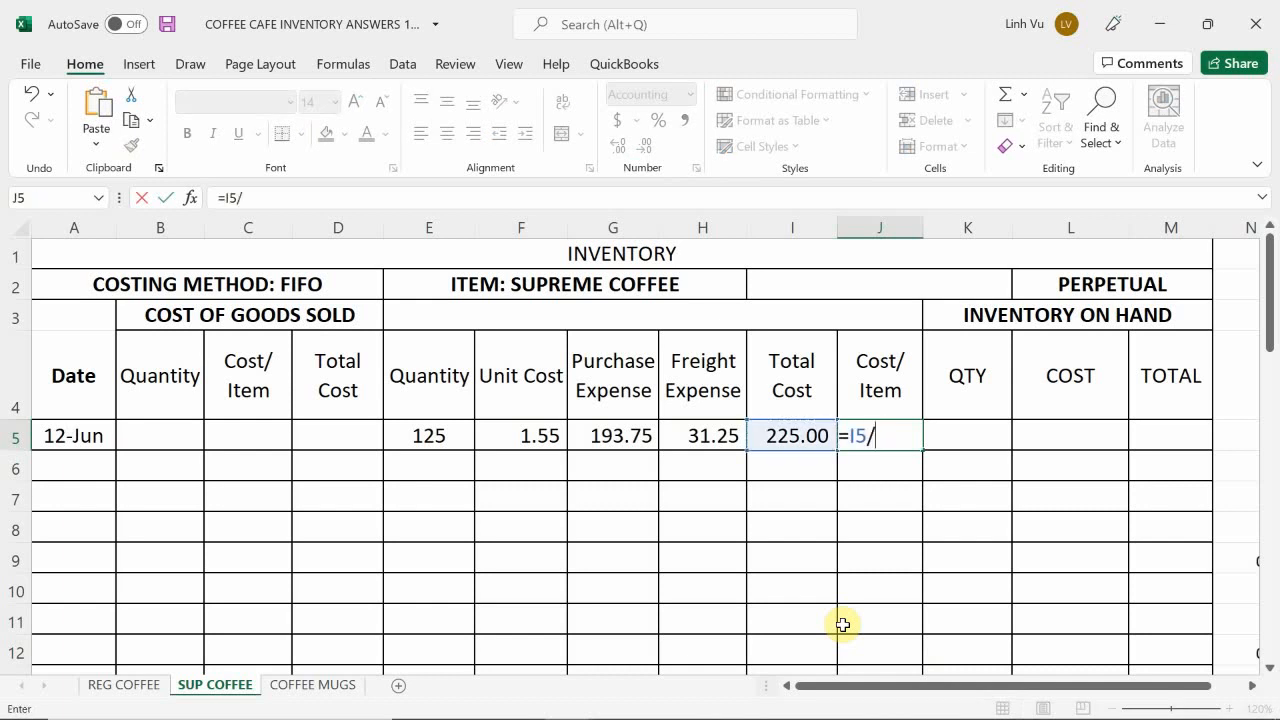
key("Left")
key("Left")
key("Left")
key("Left")
key("Left")
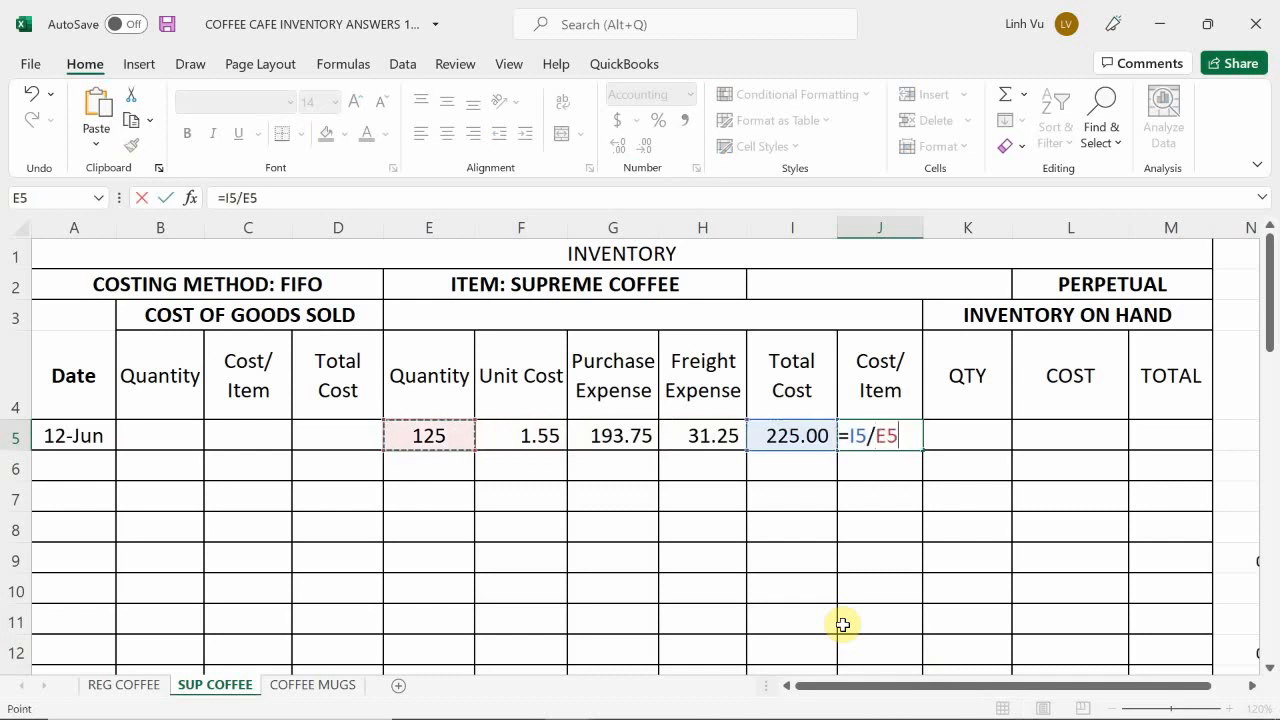
key("Return")
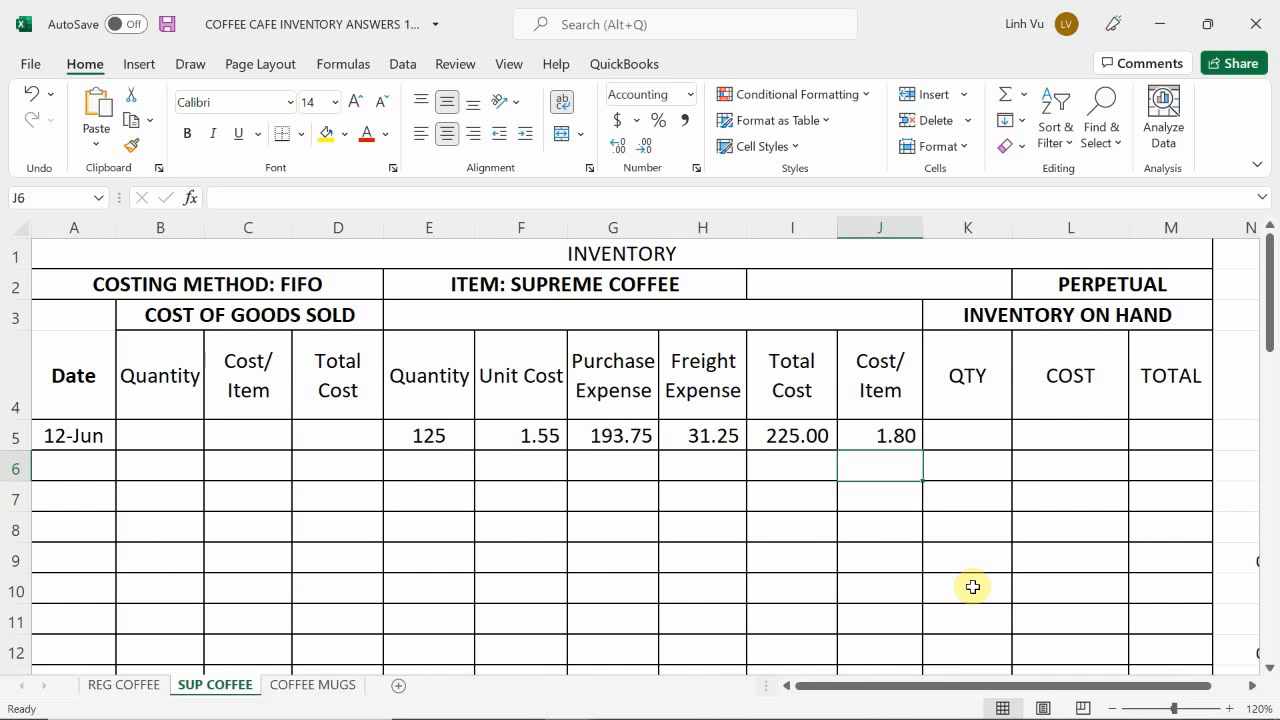
Step: Enter the formula =E5 in K5 for the supreme coffee on-hand quantity
left_click(957, 433)
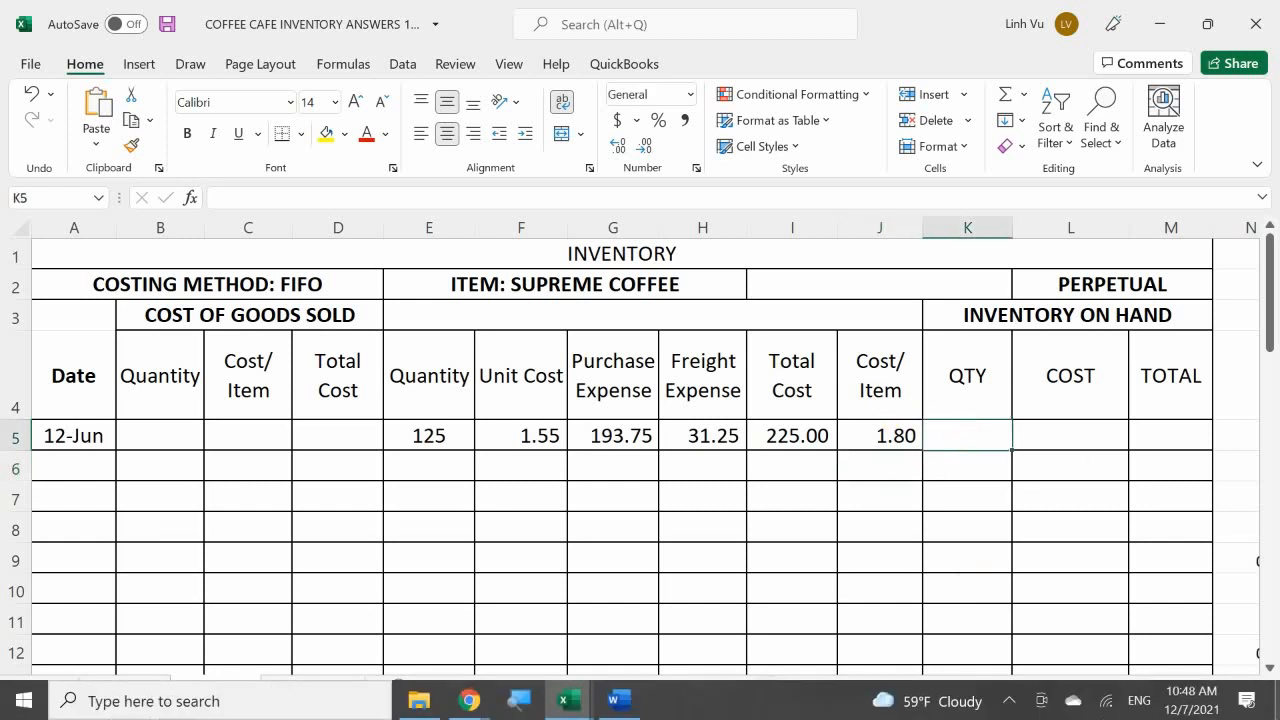
type("=")
key("Left")
key("Left")
key("Left")
key("Left")
key("Left")
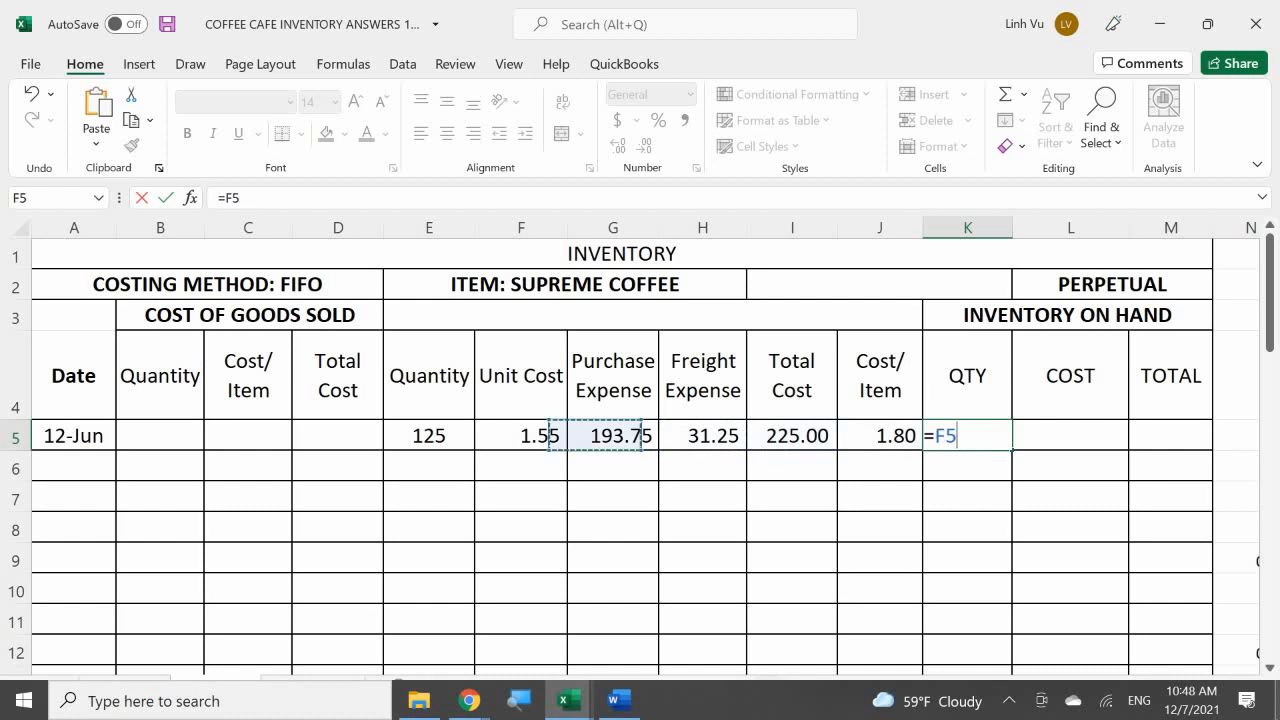
key("Left")
key("Return")
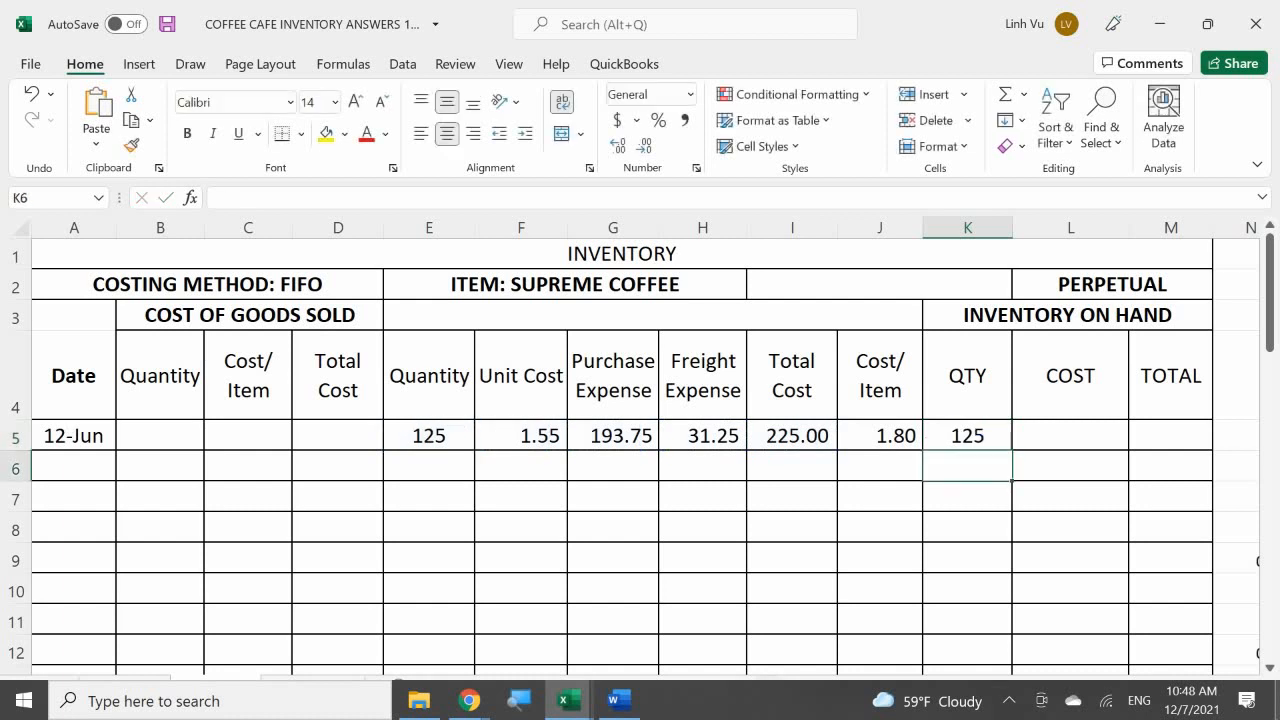
Step: Enter the formula =J5 in L5 for the supreme coffee on-hand cost
key("Right")
key("Up")
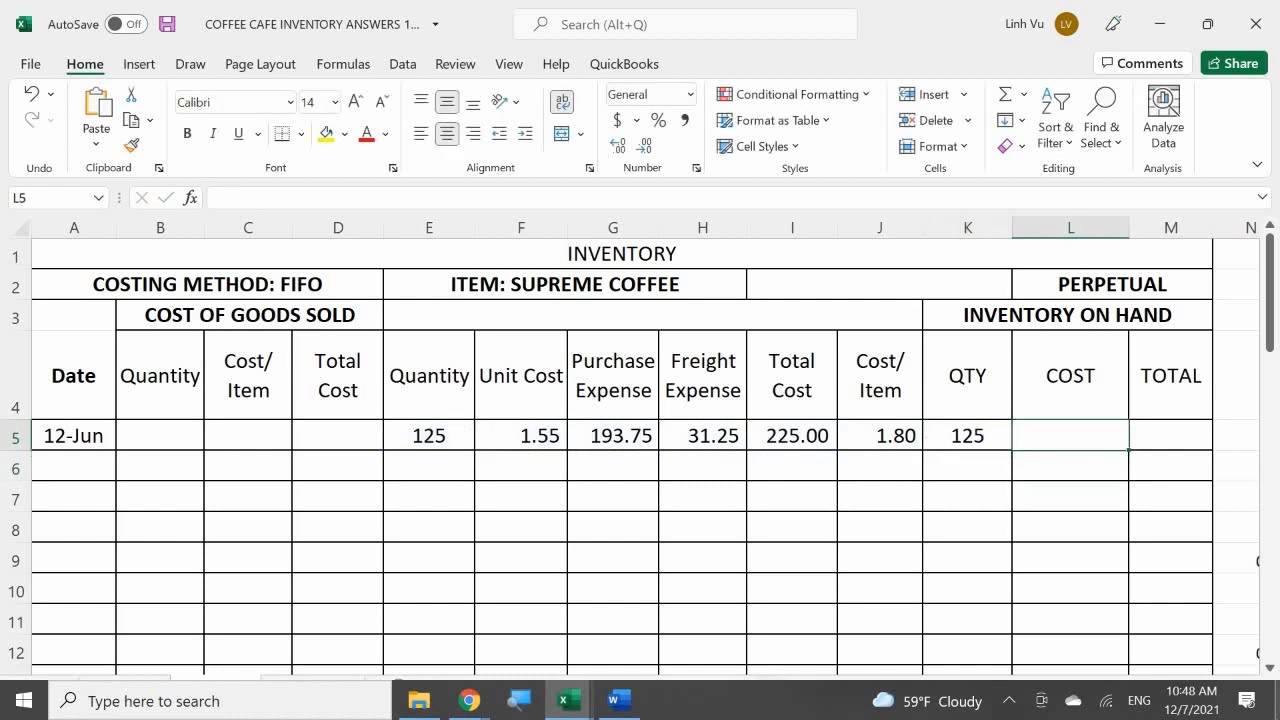
type("=")
key("Left")
key("Left")
key("Return")
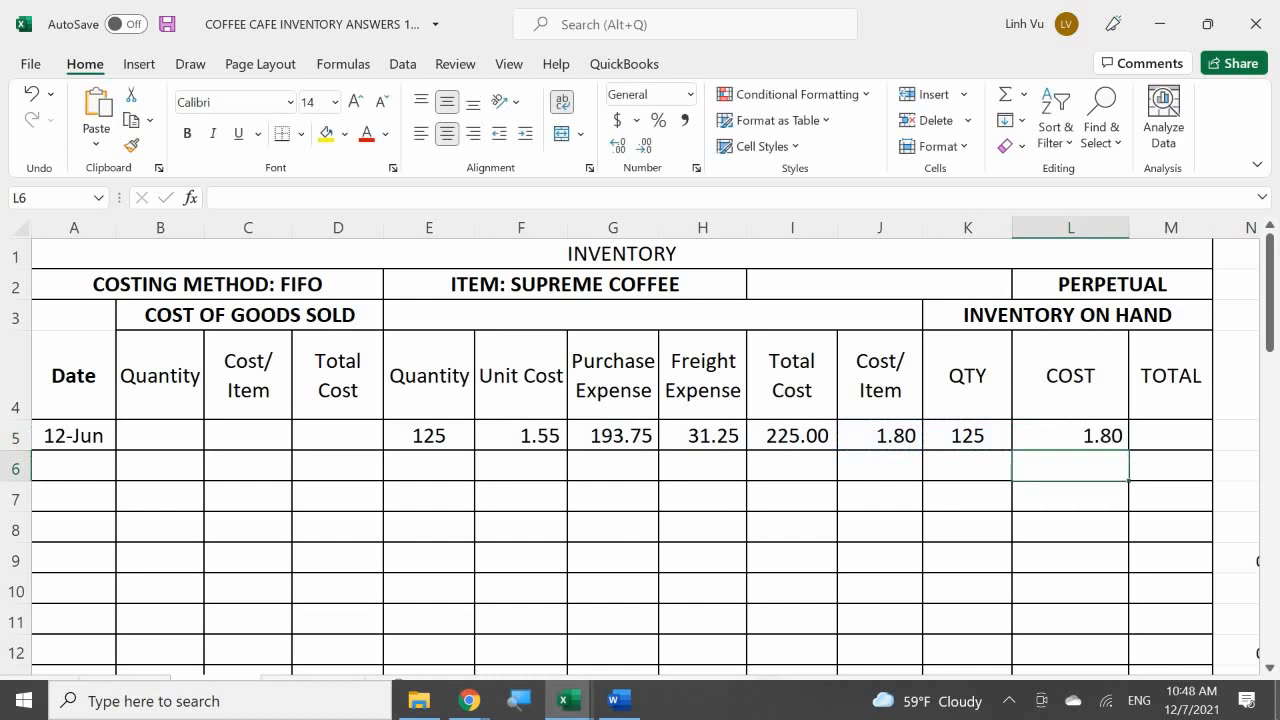
key("Up")
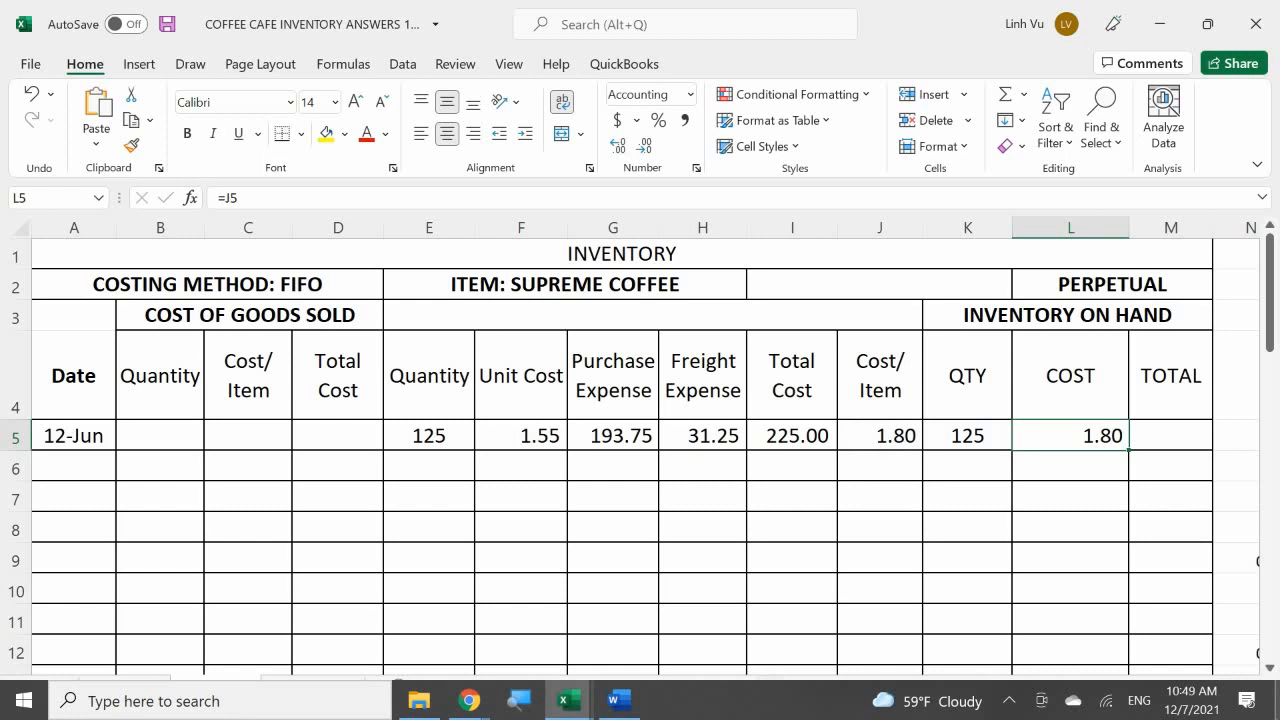
key("Right")
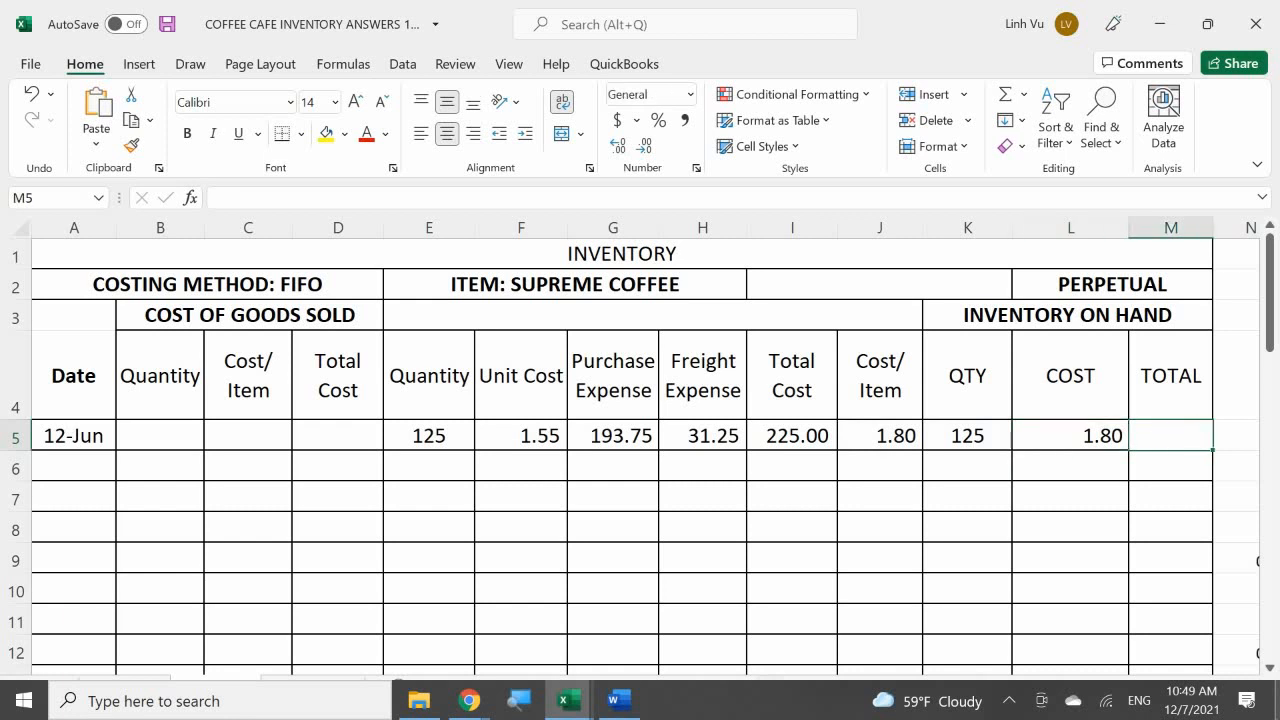
key("Up")
type("=")
key("Left")
key("Left")
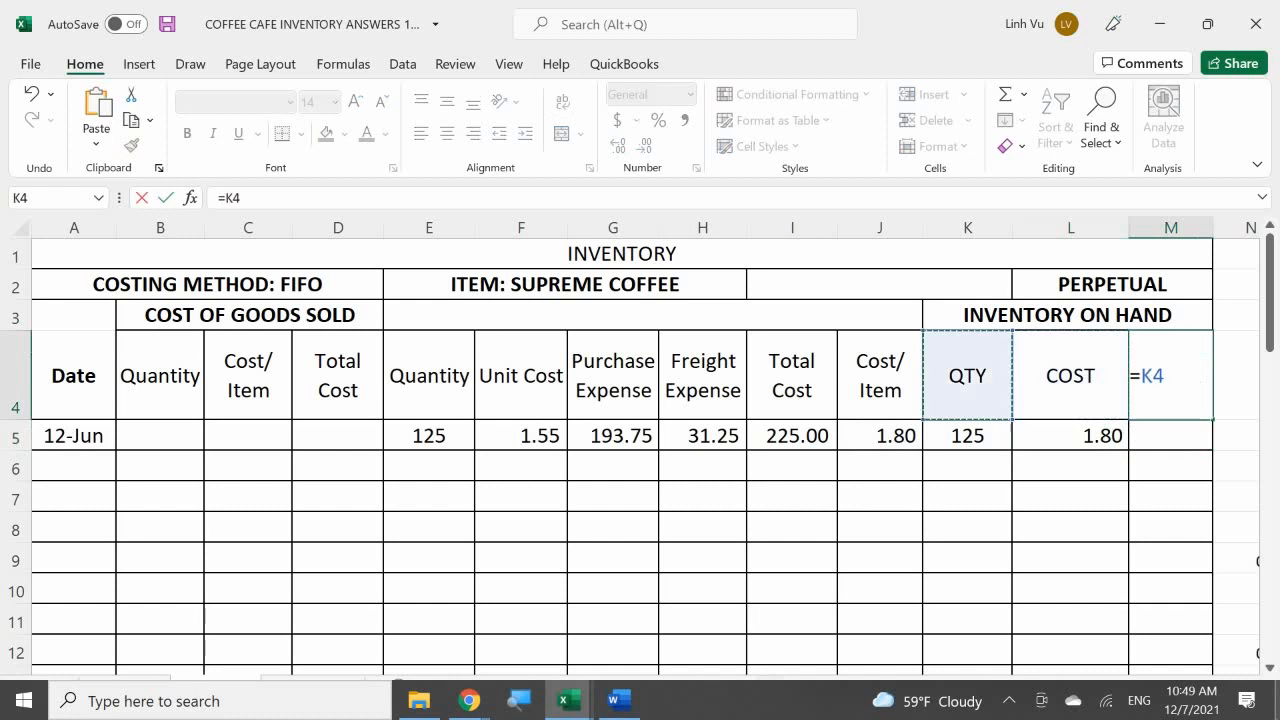
key("Down")
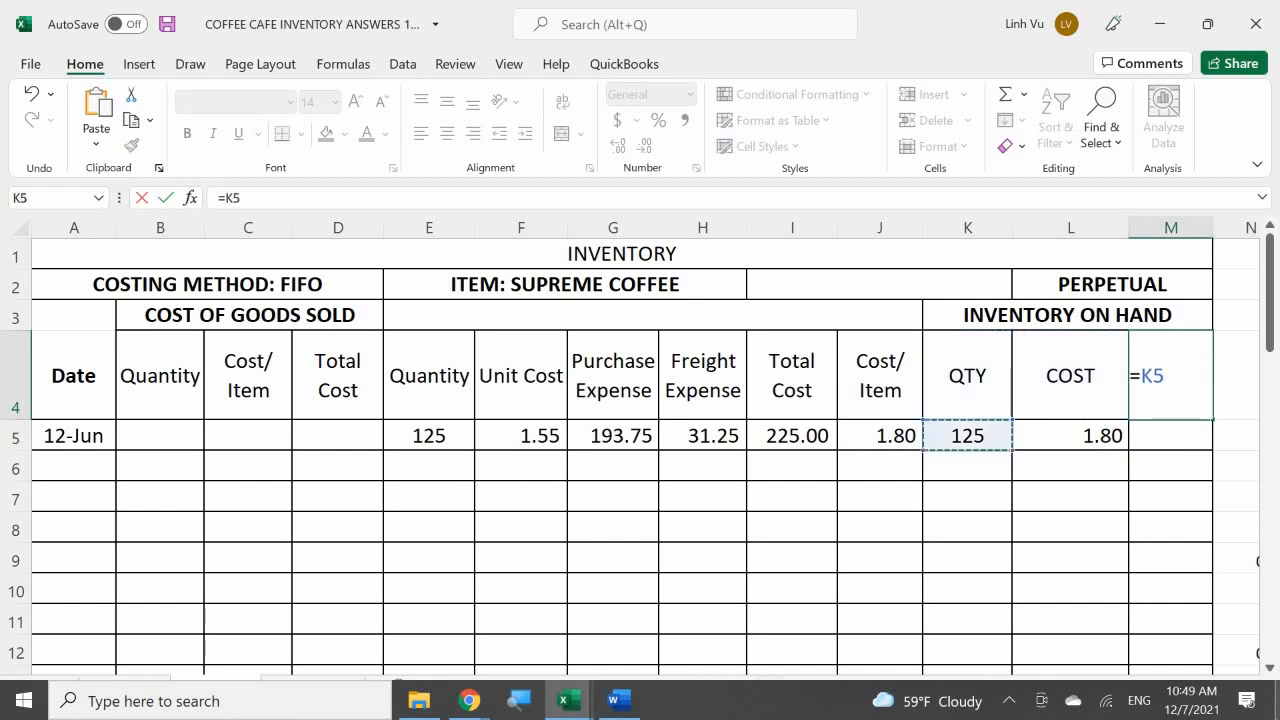
key("BackSpace")
key("BackSpace")
key("BackSpace")
key("Escape")
key("Return")
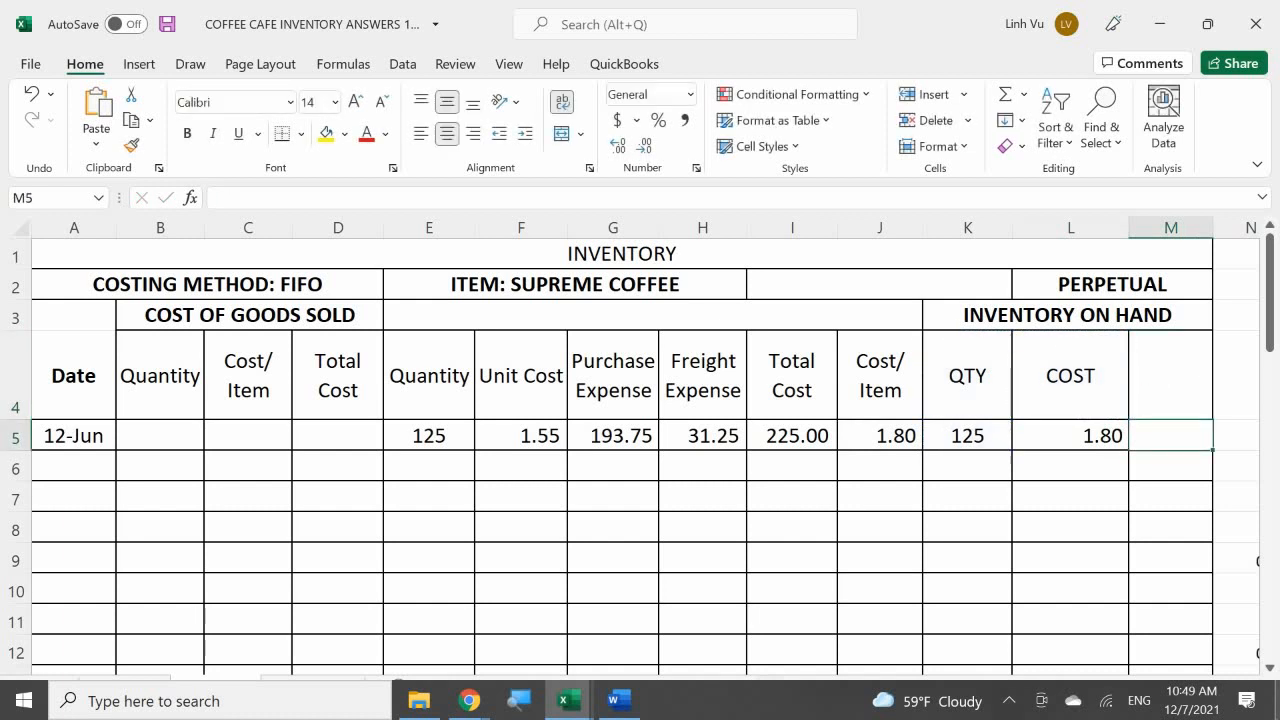
key("ctrl+z")
Step: Enter the formula =K5*L5 in M5 for the supreme coffee on-hand total
key("Down")
type("=")
key("Left")
key("Left")
type("*")
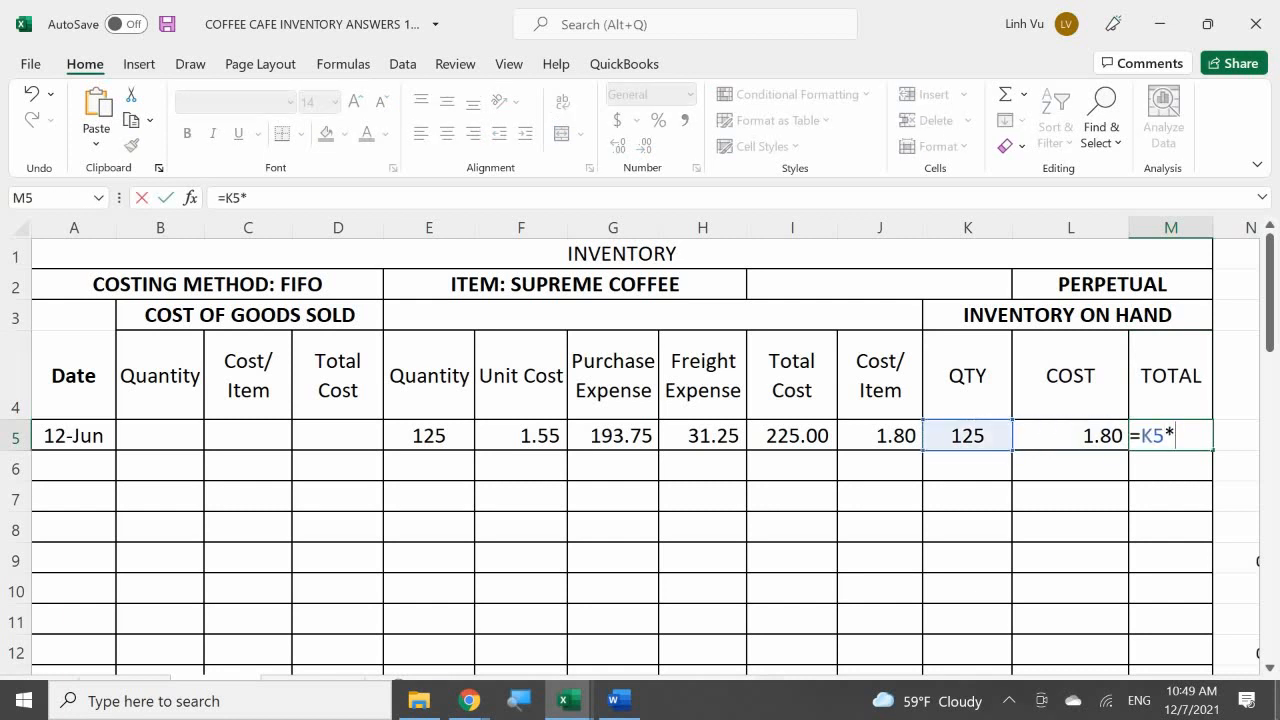
key("Left")
key("Return")
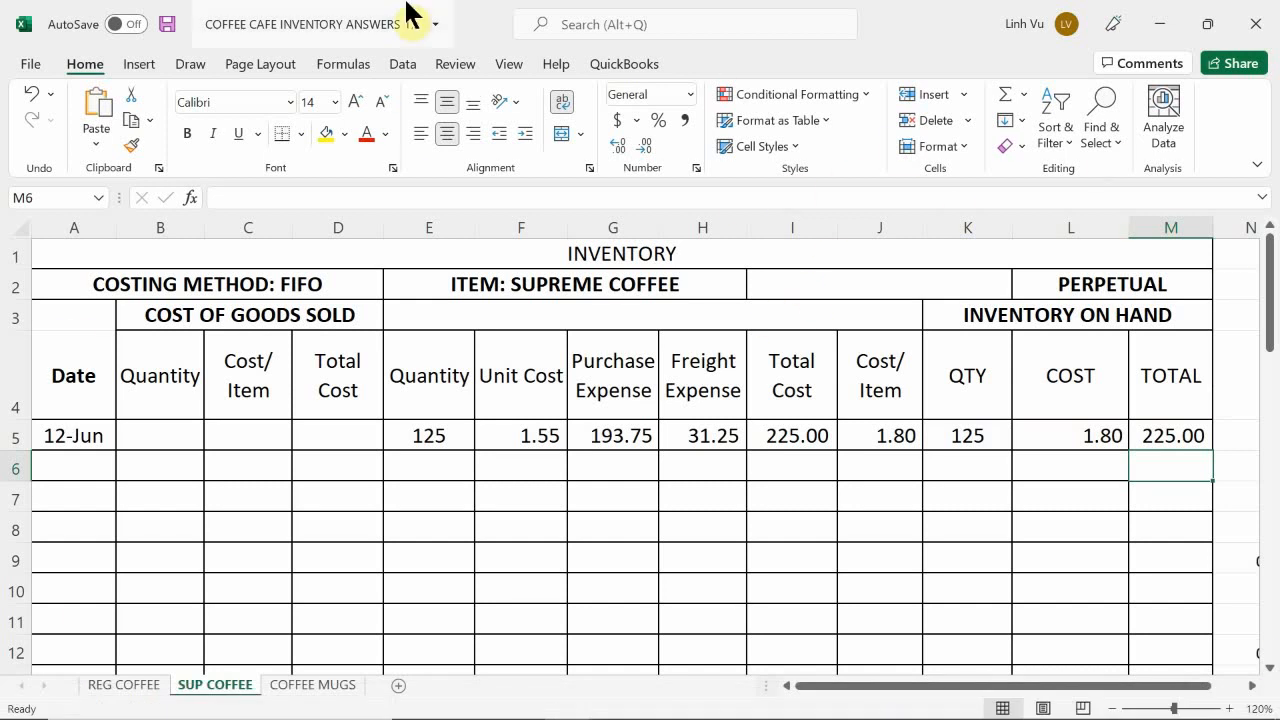
Step: Fill cells K14 to M14 of the on-hand section with a light Blue, Accent 5 shade
left_click(1067, 446)
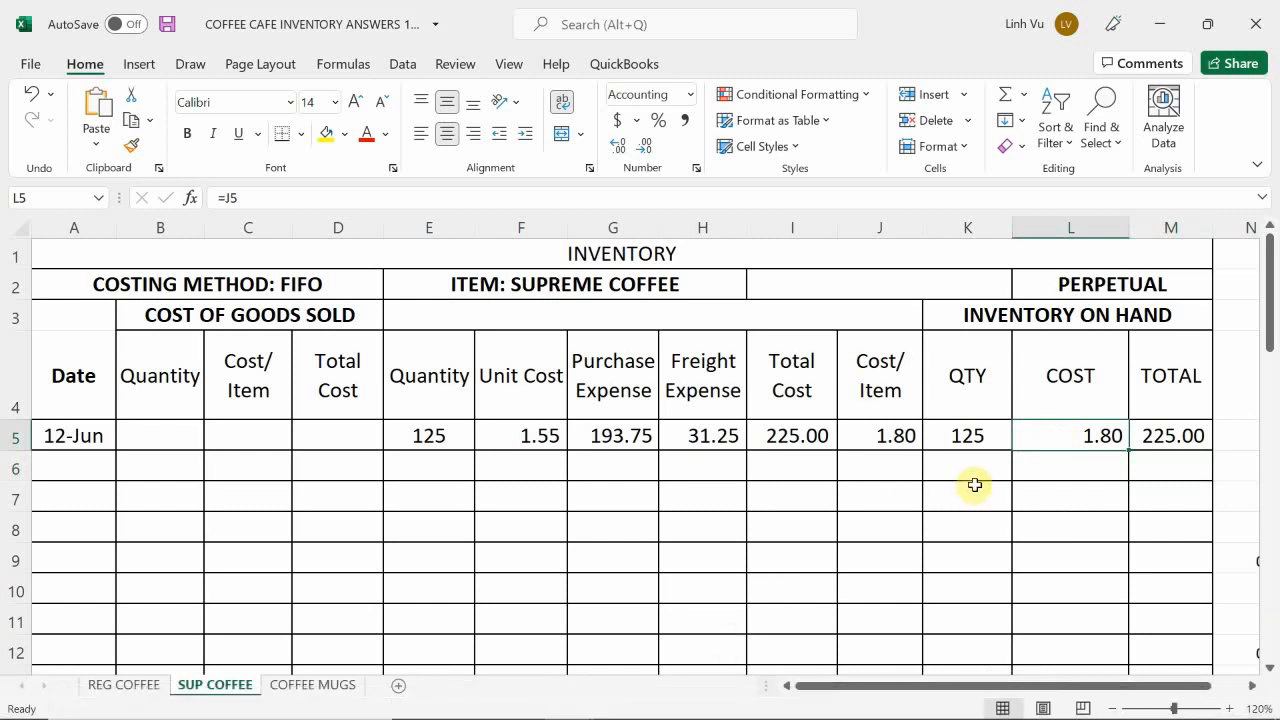
scroll(975, 485, "down", 1)
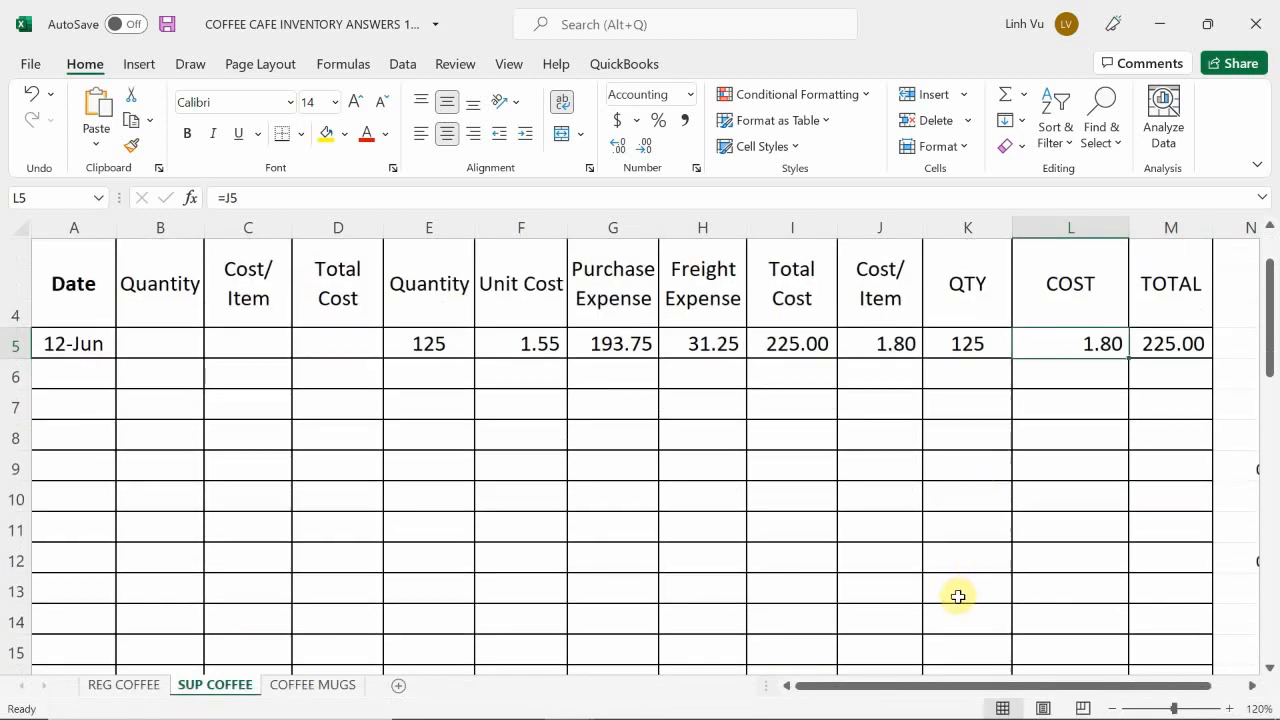
left_click_drag(961, 616, 1174, 621)
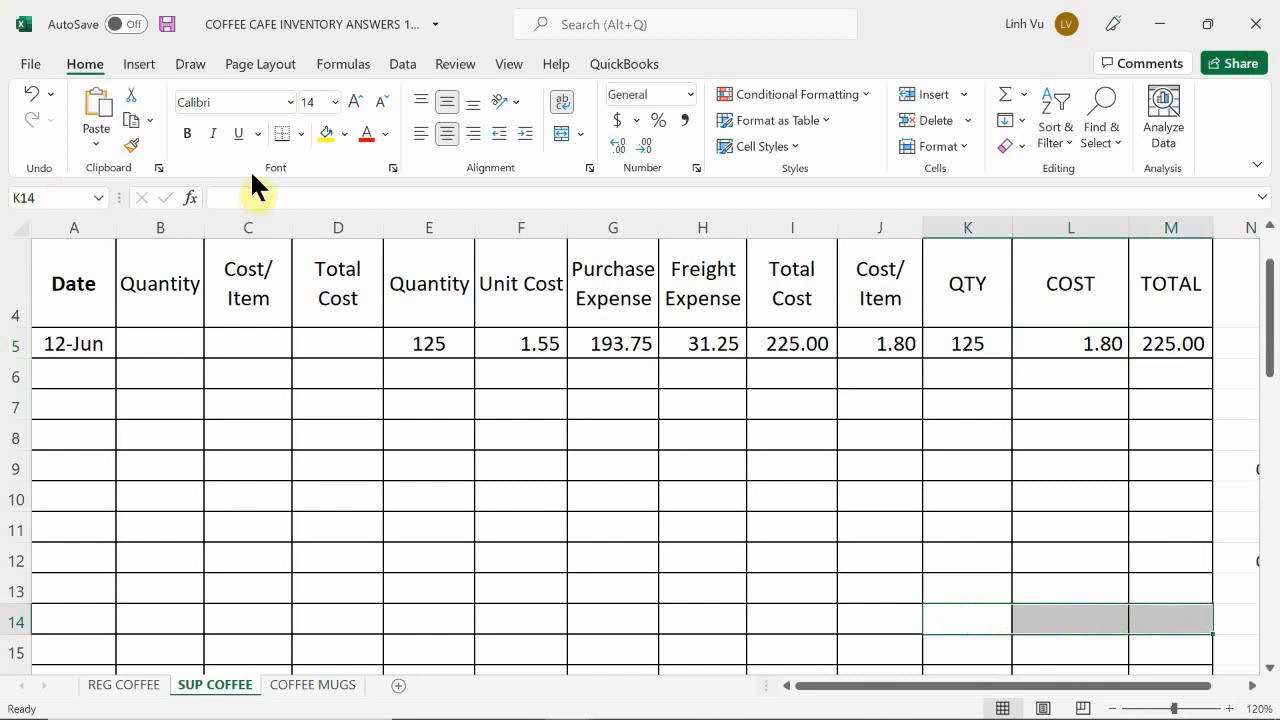
left_click(344, 137)
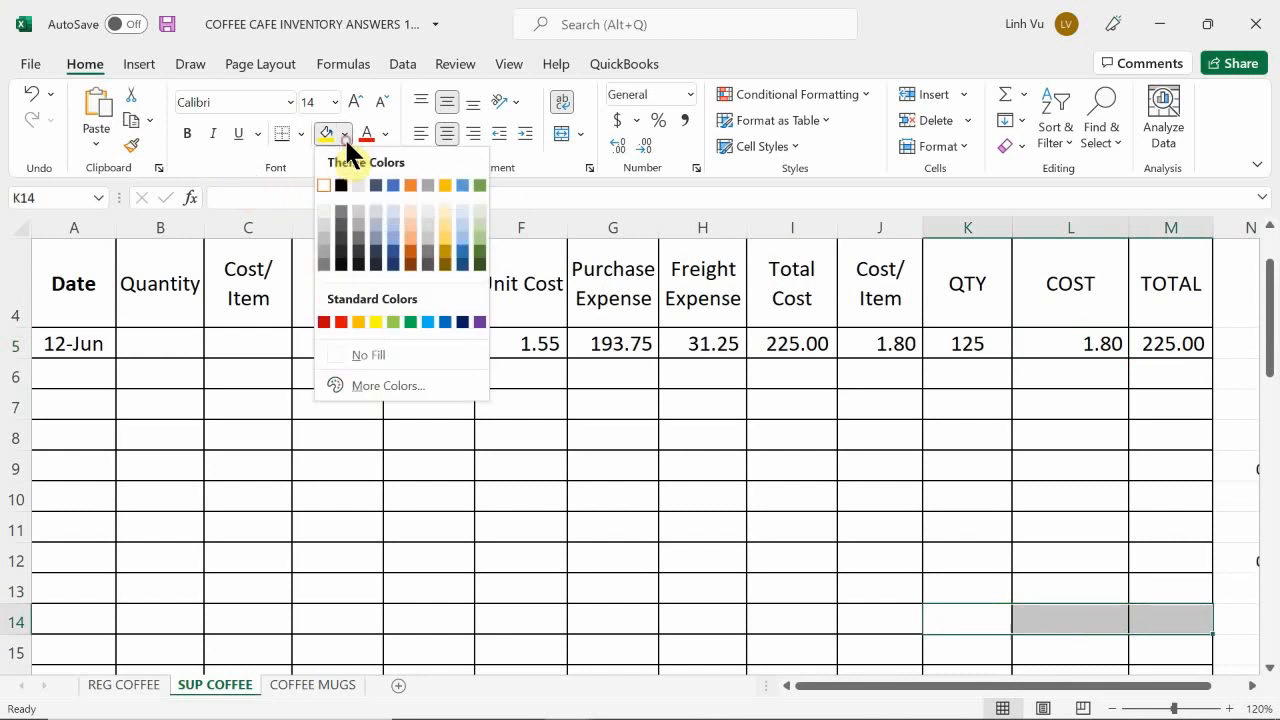
left_click(460, 222)
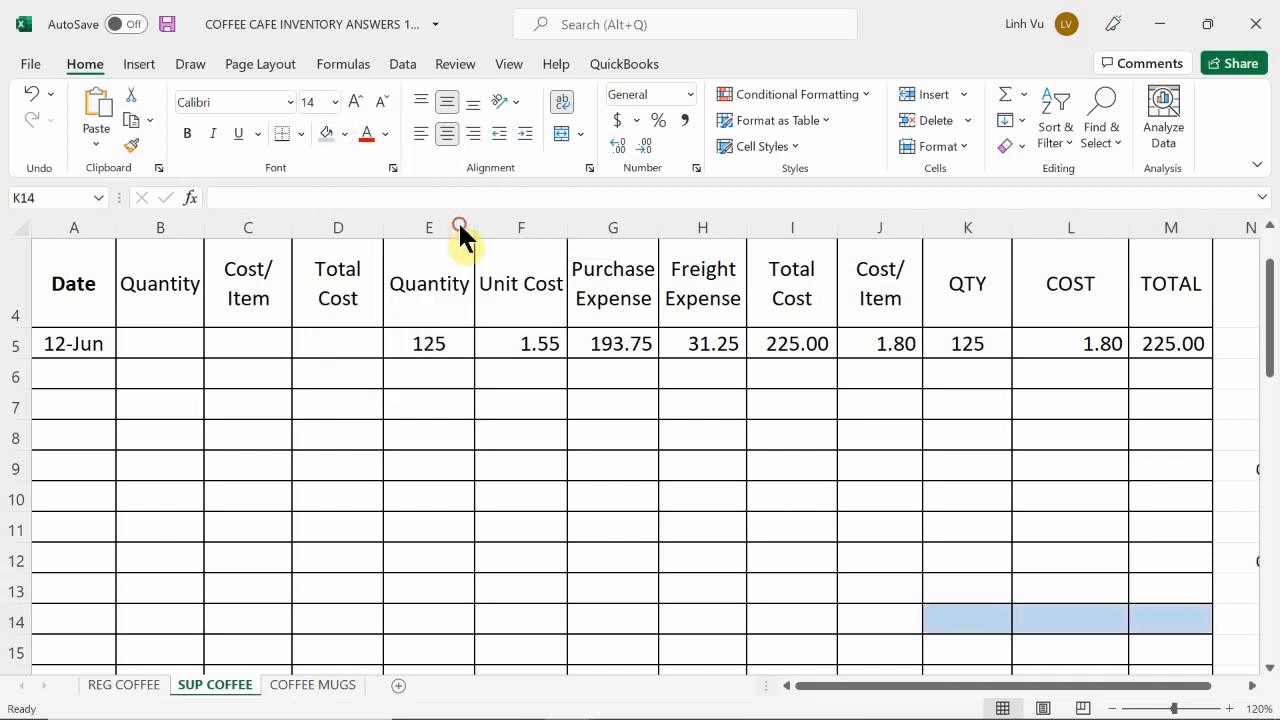
Step: Sum the on-hand quantities in K14 with the formula =SUM(K5:K12)
left_click(960, 620)
type("=")
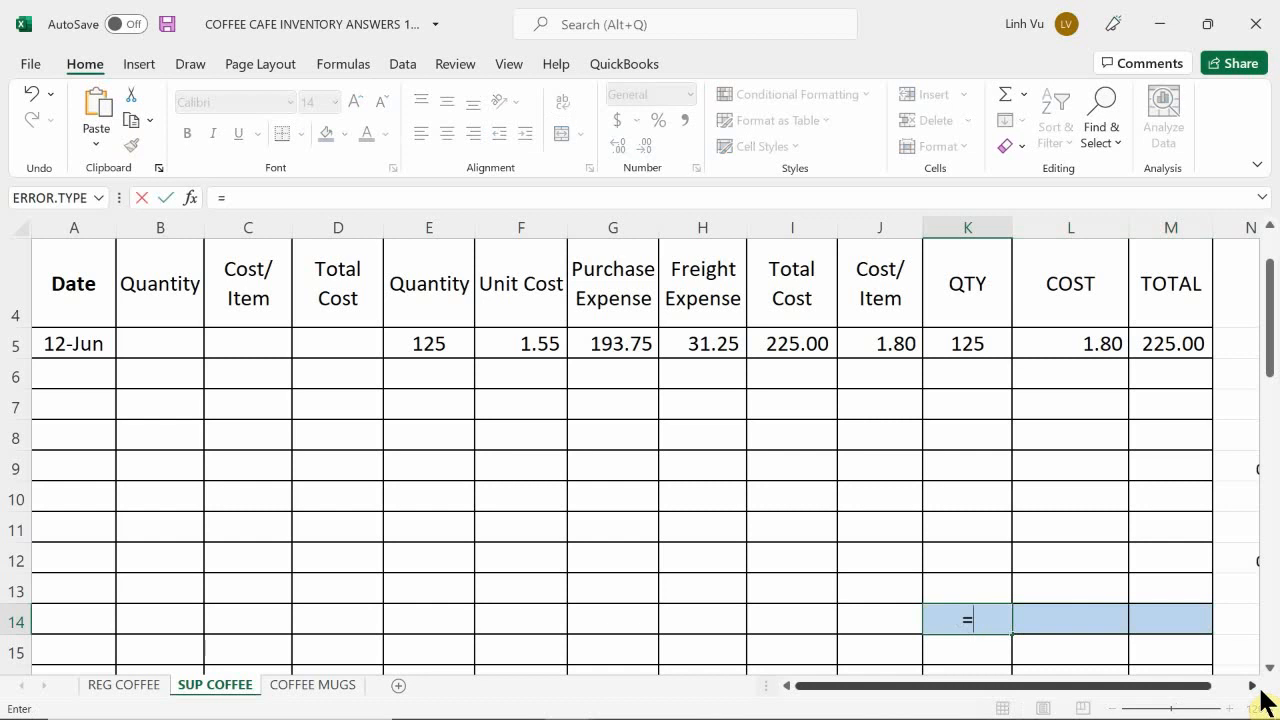
type("sum(")
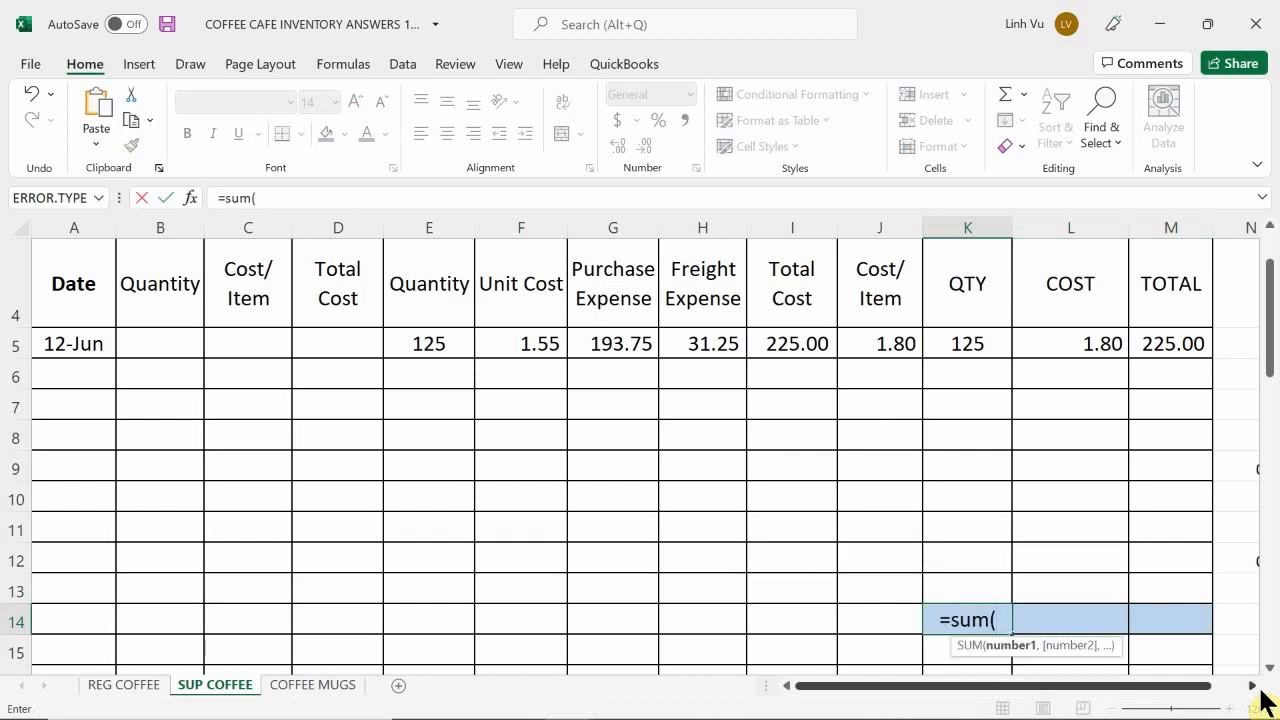
key("Up")
key("Up")
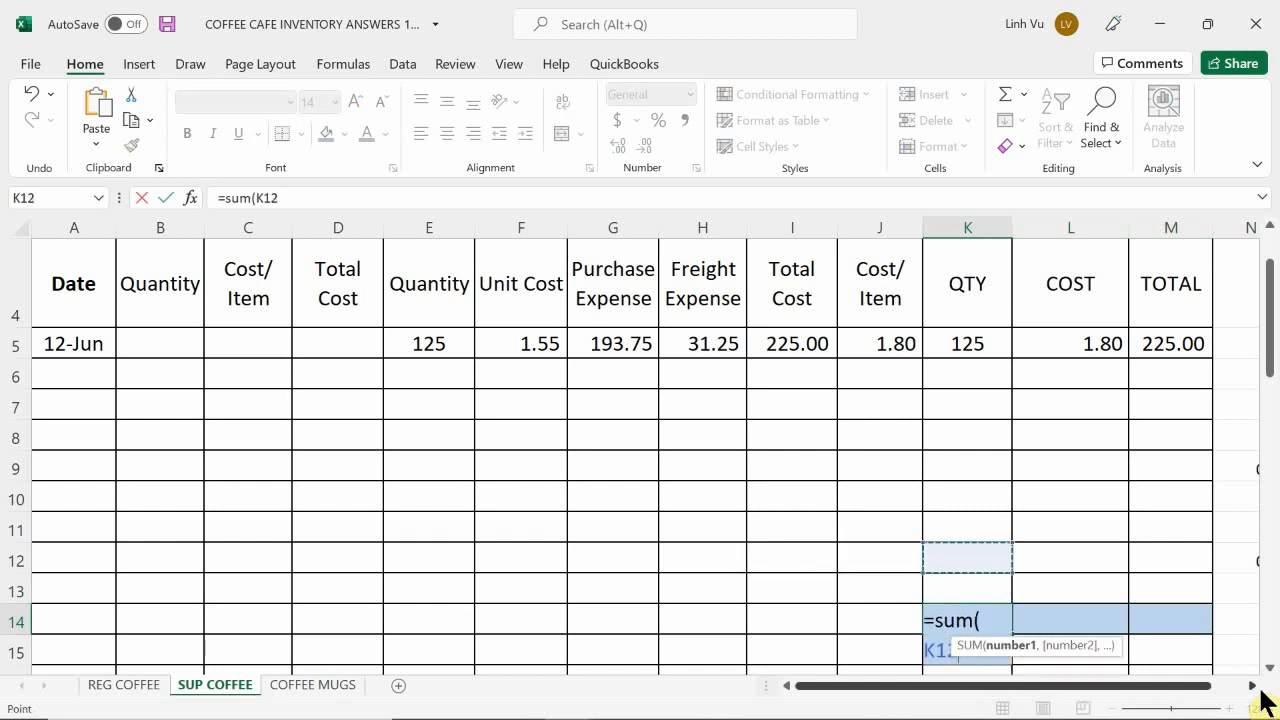
key("shift+Up")
key("shift+Up")
key("shift+Up")
key("shift+Up")
key("shift+Up")
key("shift+Up")
key("shift+Up")
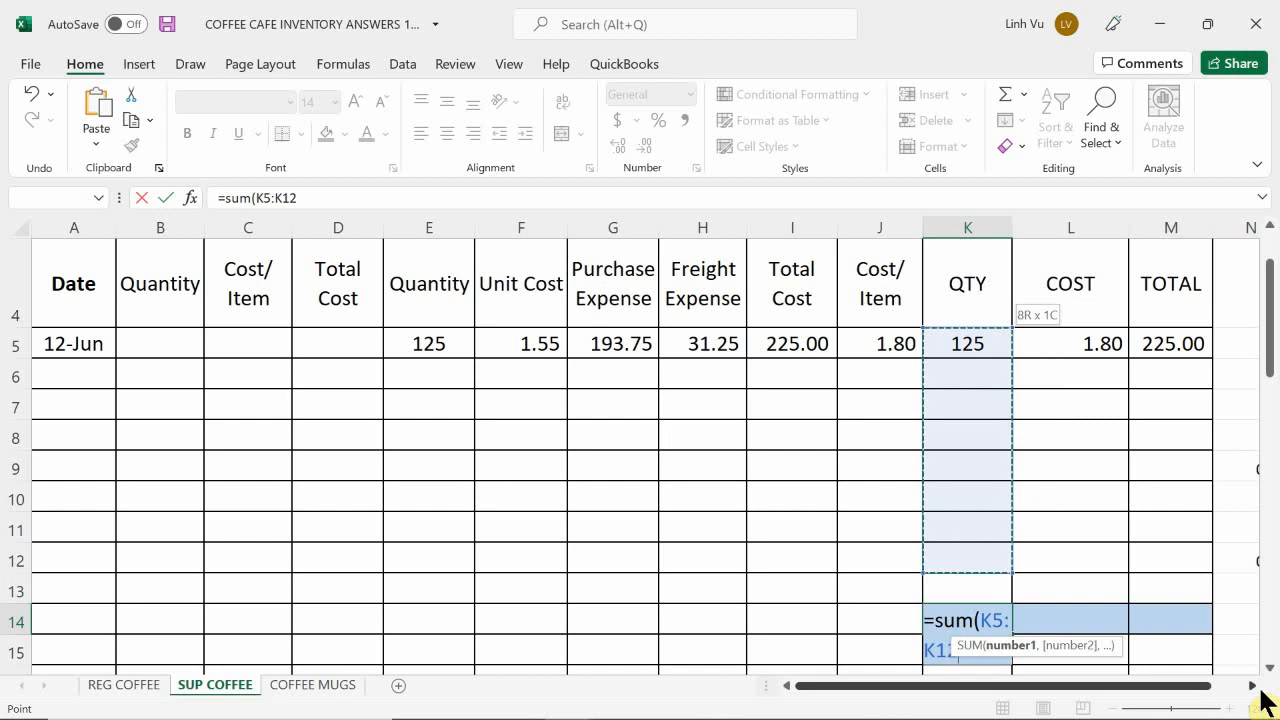
key("Return")
Step: Sum the on-hand totals in M14 with the formula =SUM(M5:M12)
key("Right")
key("Up")
key("Right")
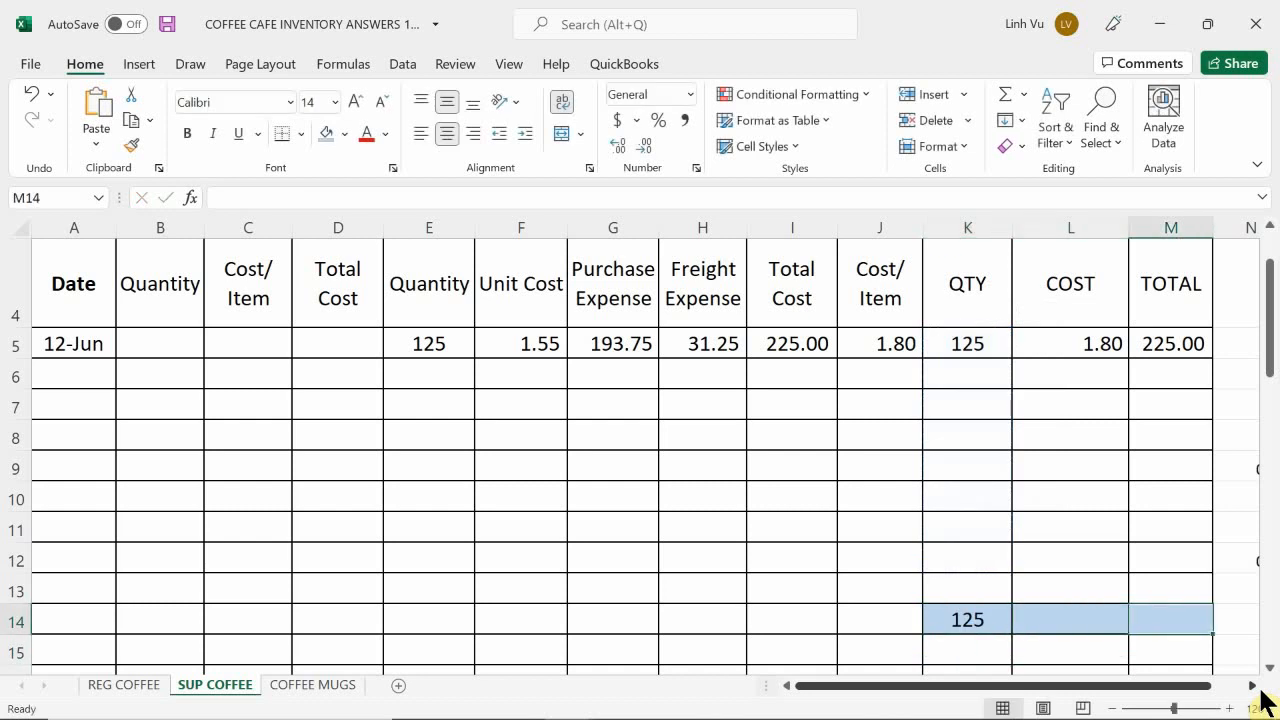
type("=si")
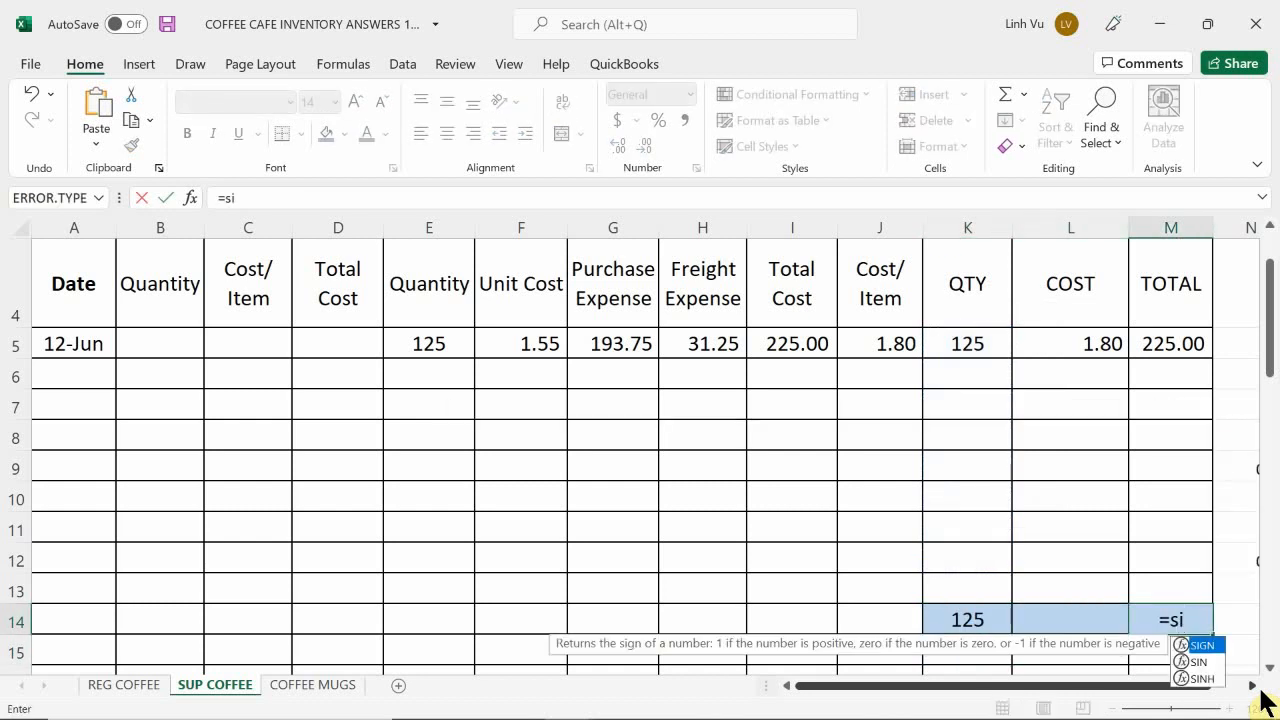
key("BackSpace")
type("um*")
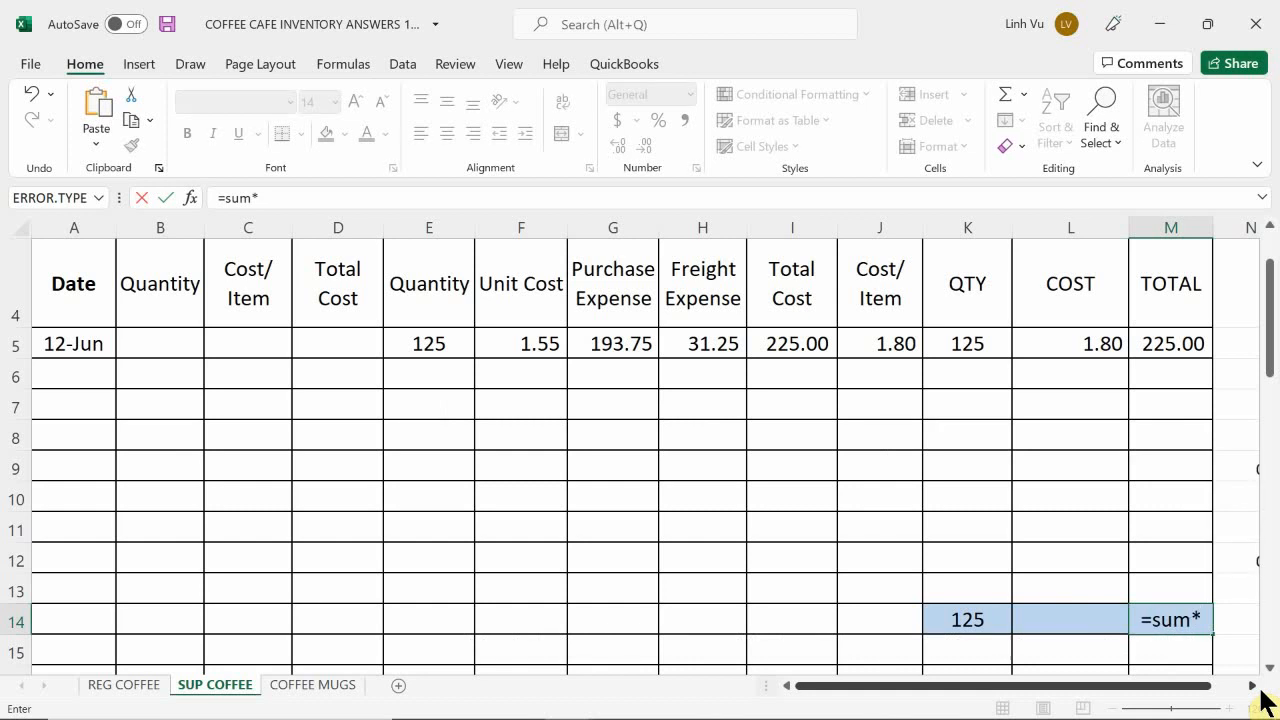
key("BackSpace")
type("(")
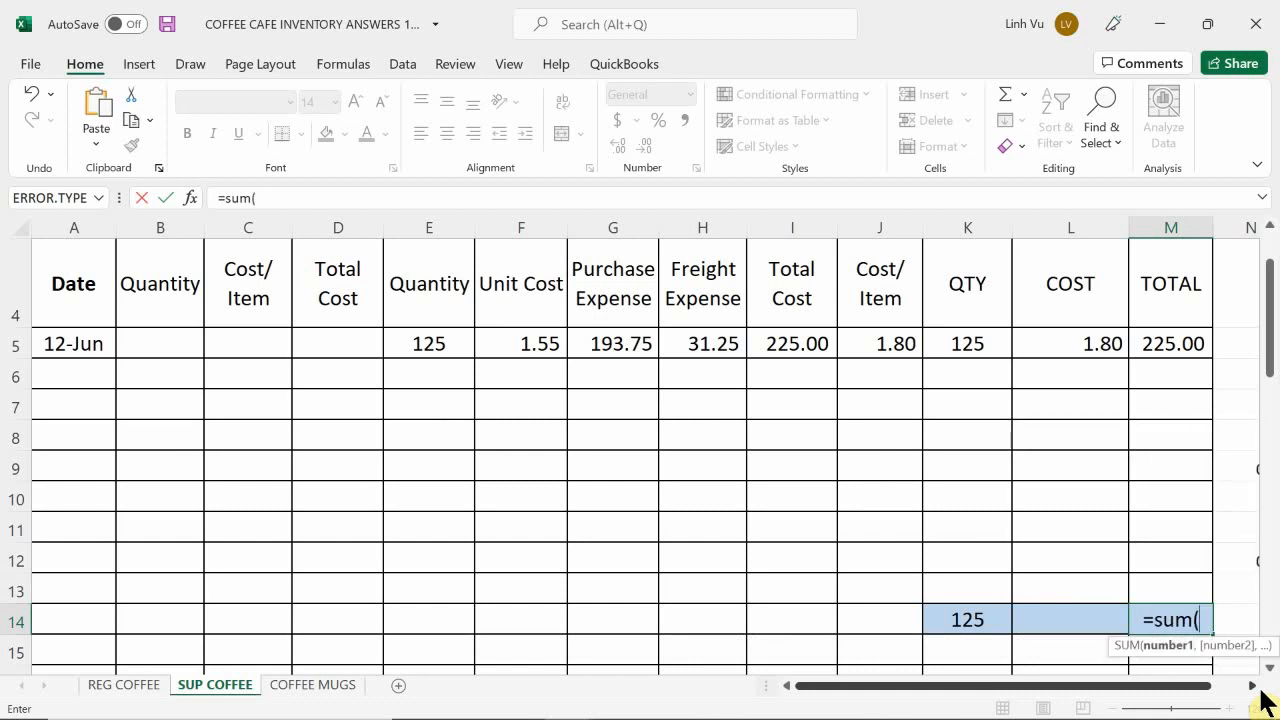
key("Up")
key("Up")
key("Up")
key("Up")
key("Up")
key("Down")
key("Down")
key("Down")
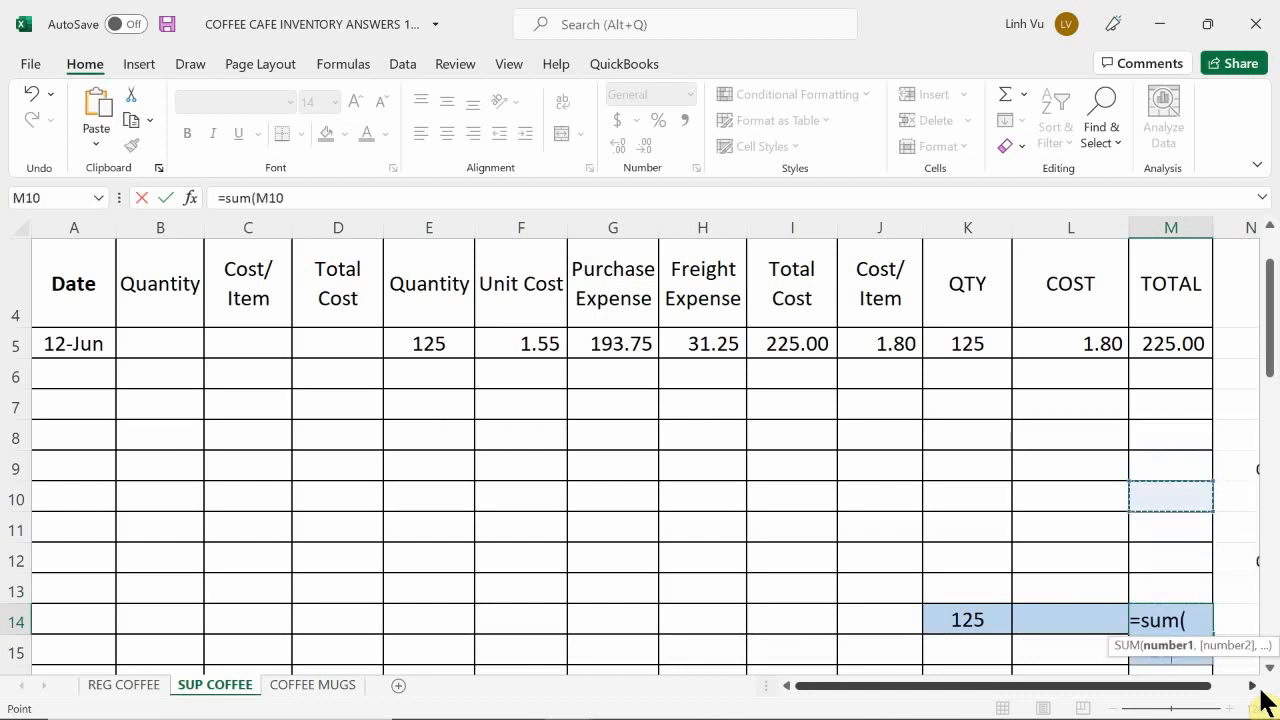
key("shift+Up")
key("shift+Up")
key("shift+Up")
key("shift+Up")
key("shift+Up")
key("shift+Up")
key("shift+Up")
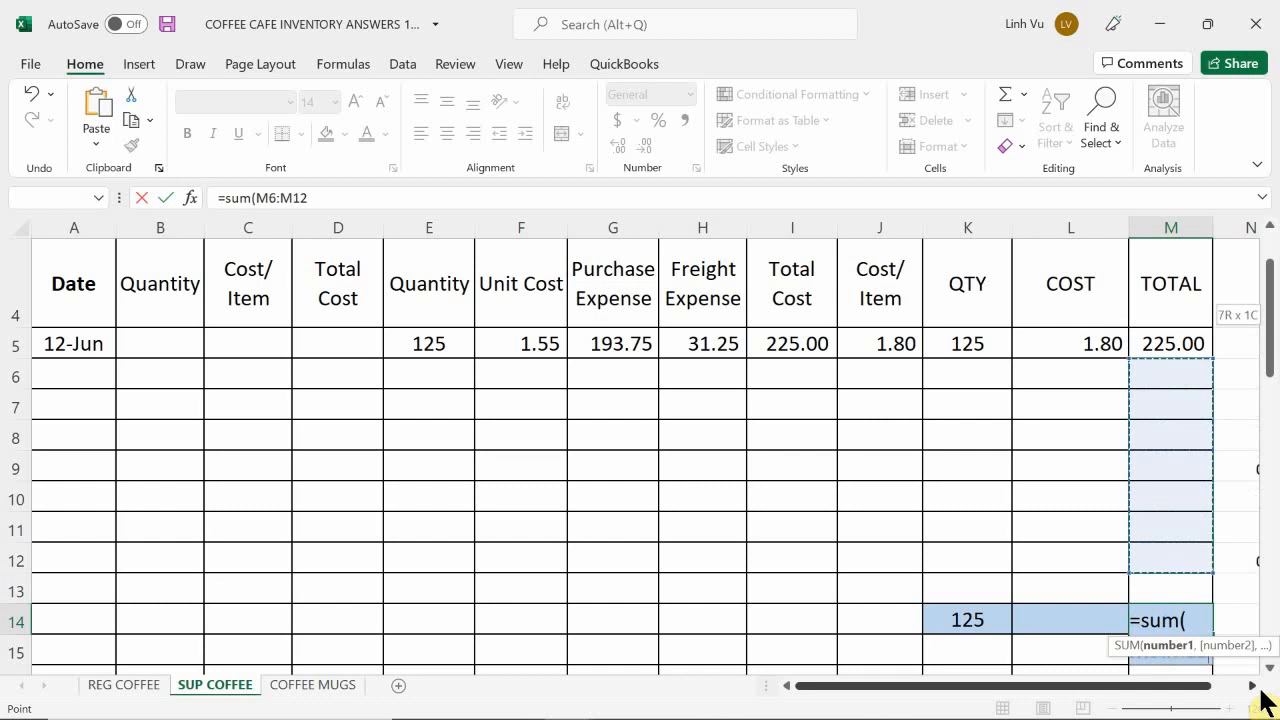
key("Return")
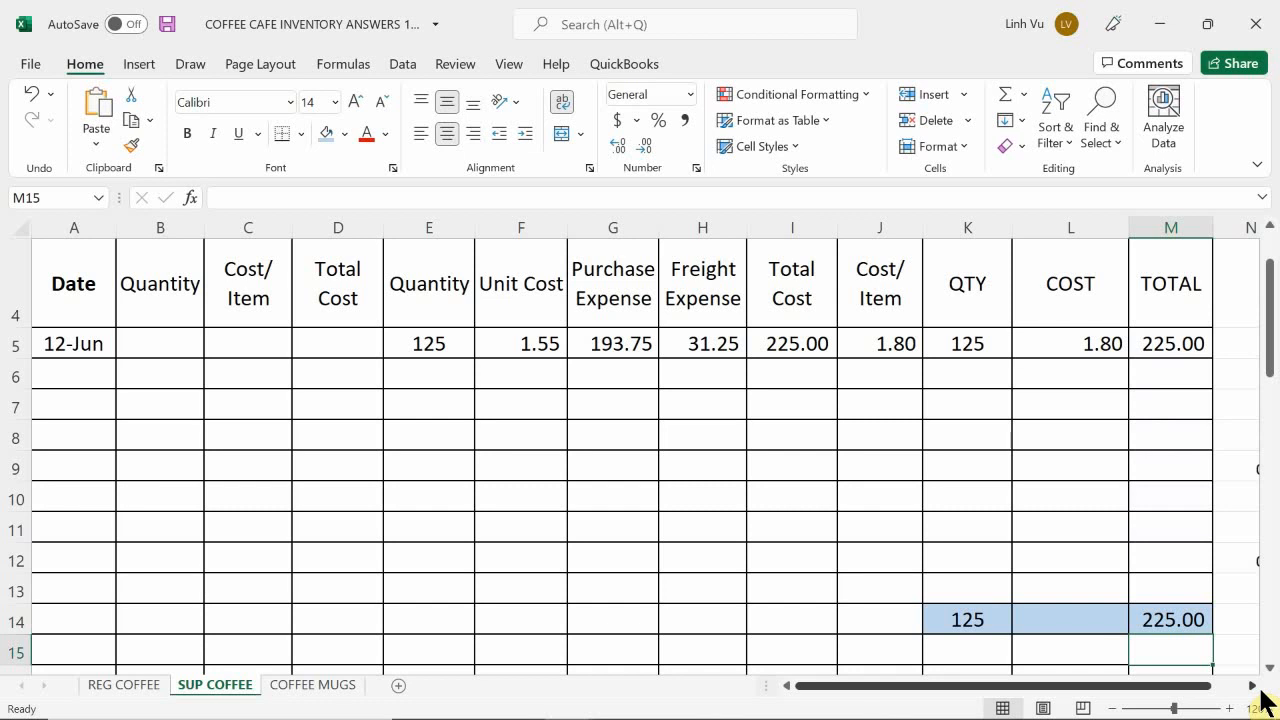
scroll(1250, 678, "up", 1)
scroll(1250, 678, "down", 1)
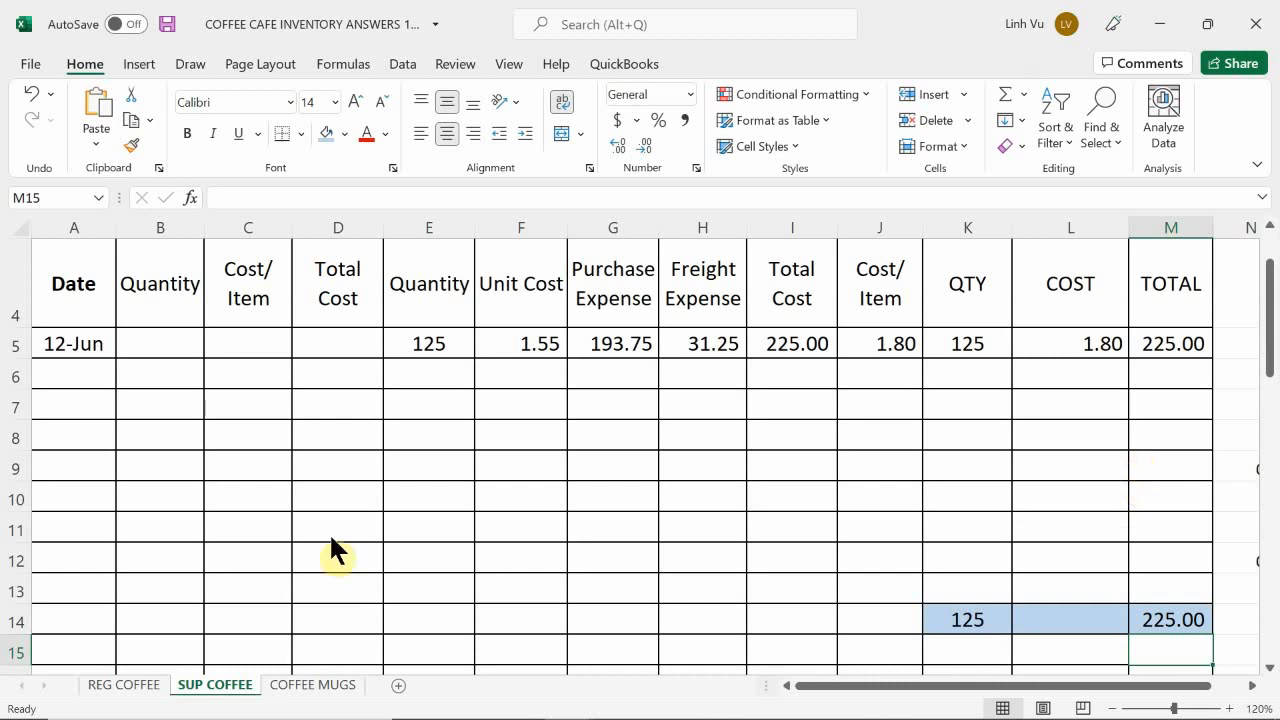
left_click(967, 344)
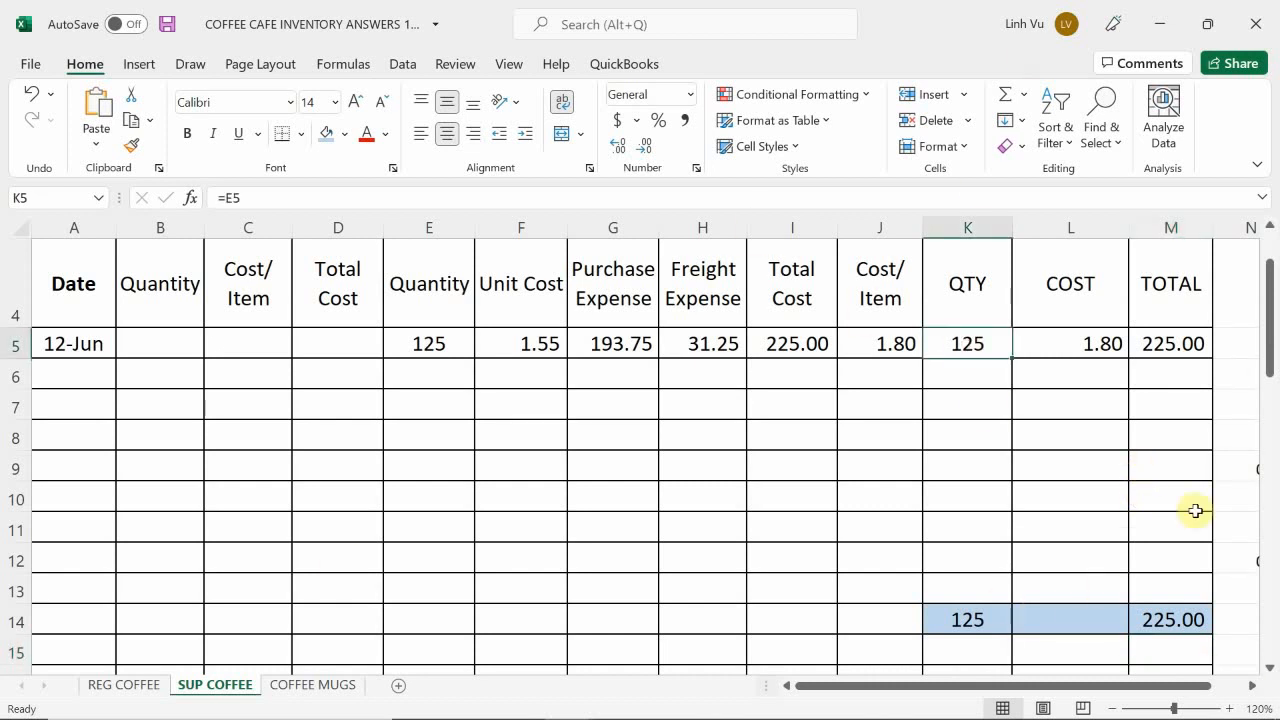
Step: Check the total formula in M5 and try 80 as the supreme coffee on-hand quantity in K5
double_click(1178, 343)
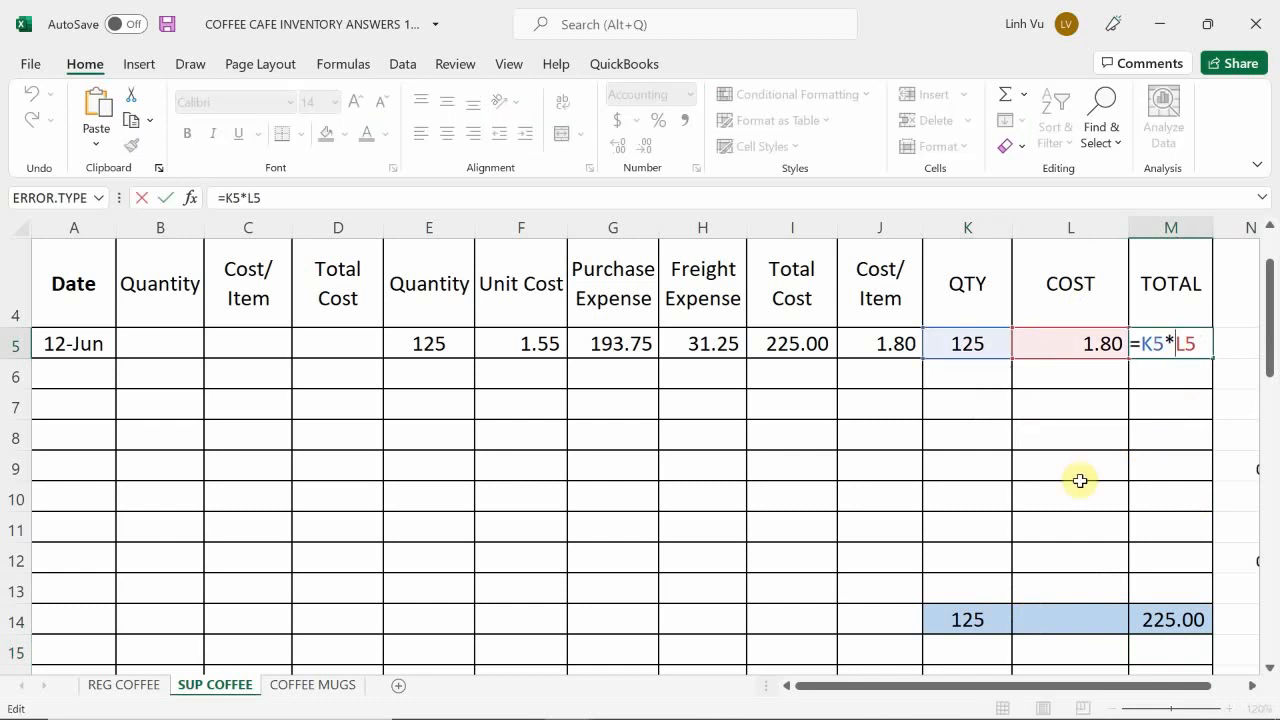
key("Return")
left_click(963, 342)
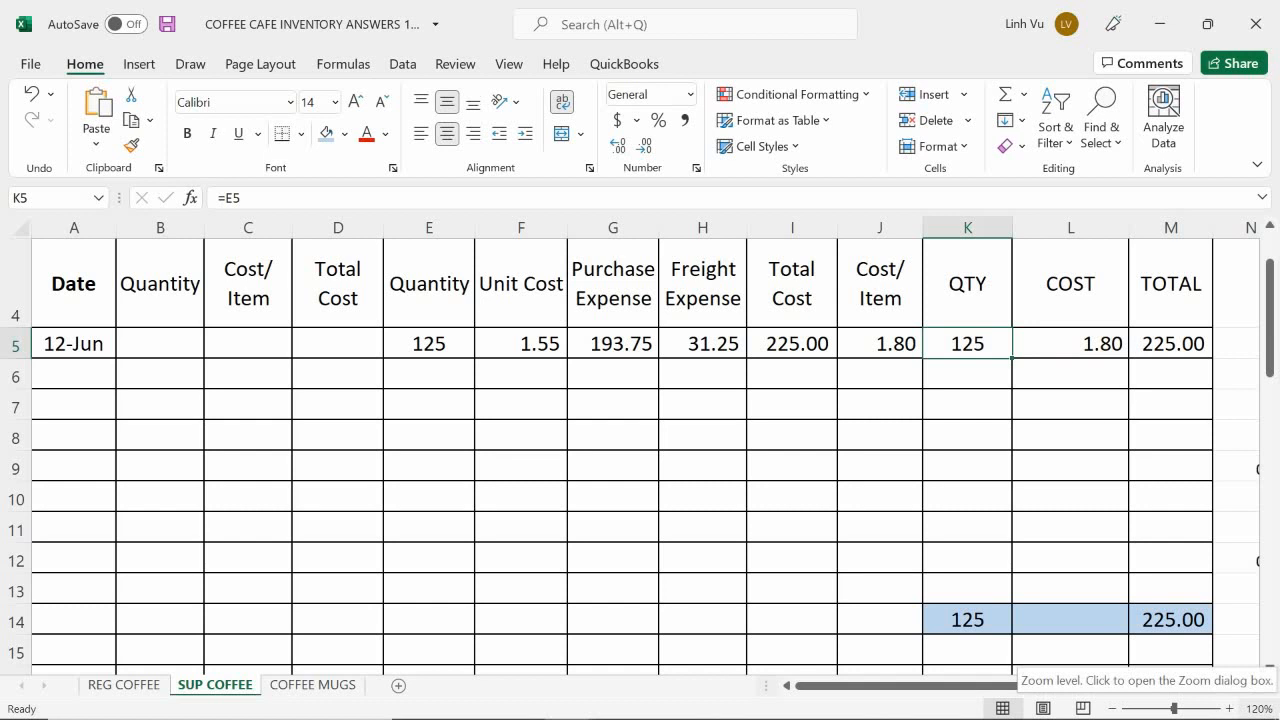
type("80")
key("Return")
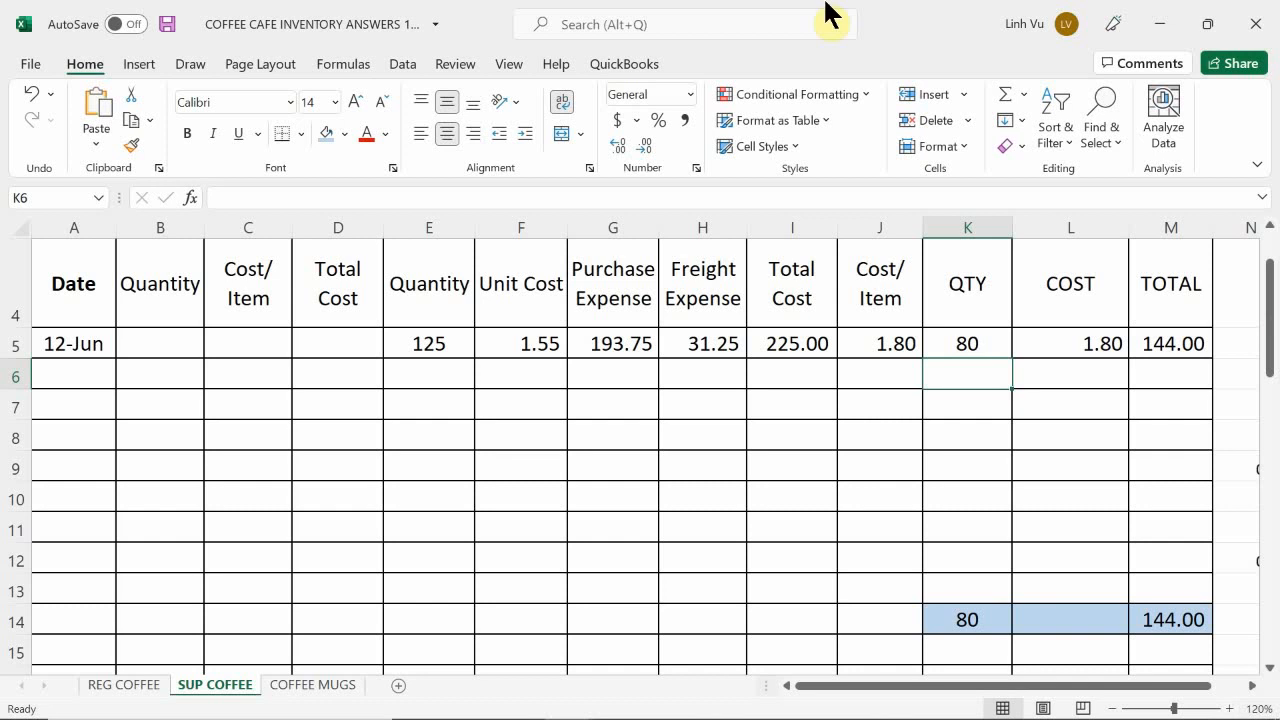
Step: Set the supreme coffee on-hand quantity in K5 to 125
left_click(986, 340)
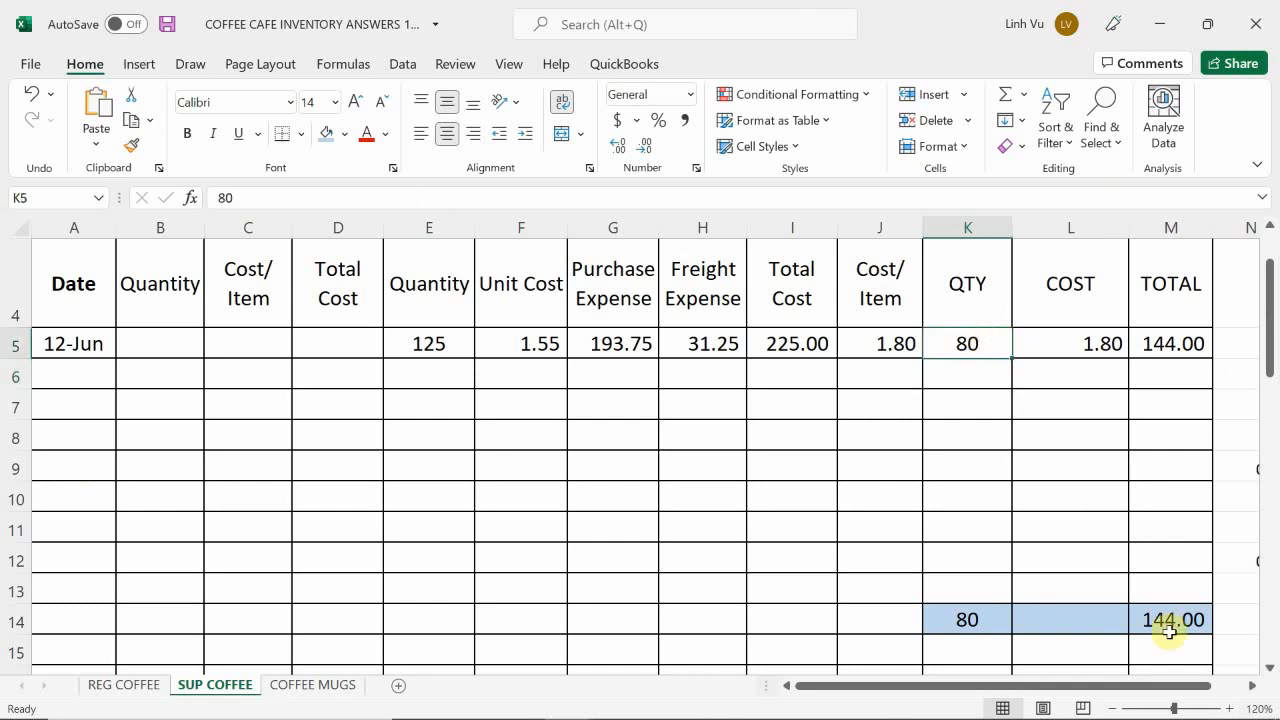
type("125")
key("Return")
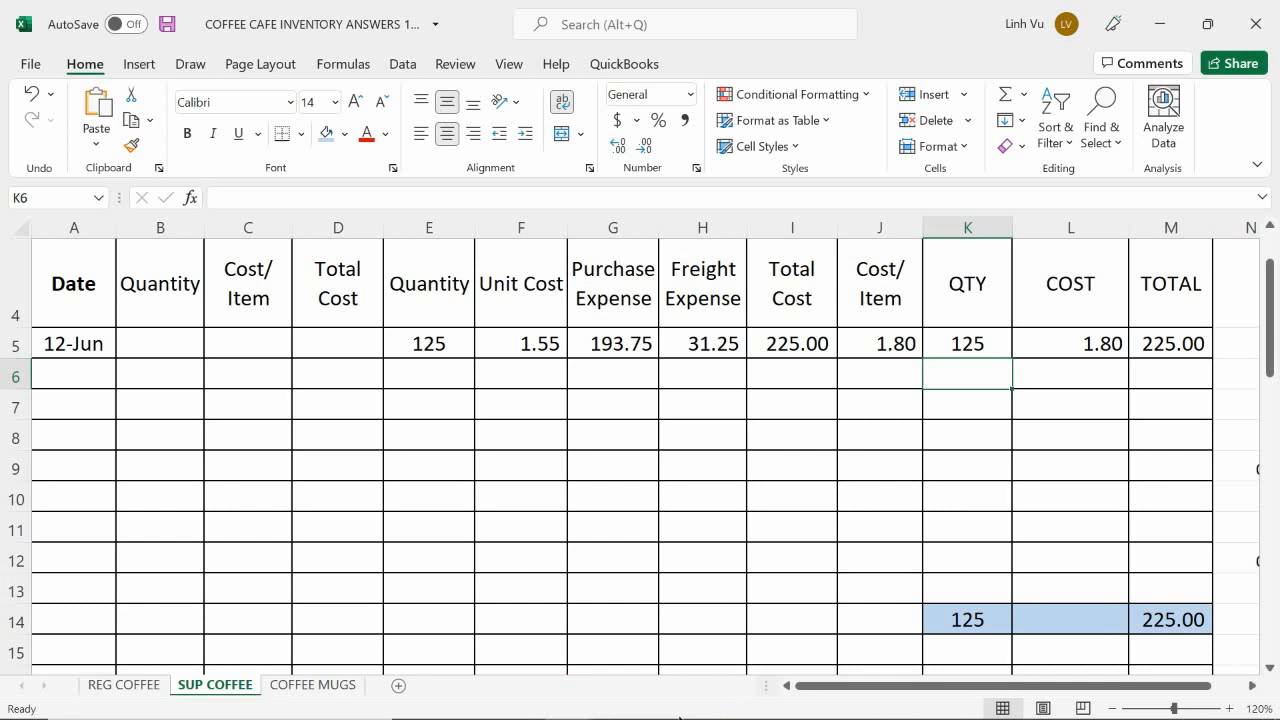
Step: Switch to the Word assignment document and examine the transactions following the Freight Line charge, including the LV Remodeling Co. bill
left_click(618, 702)
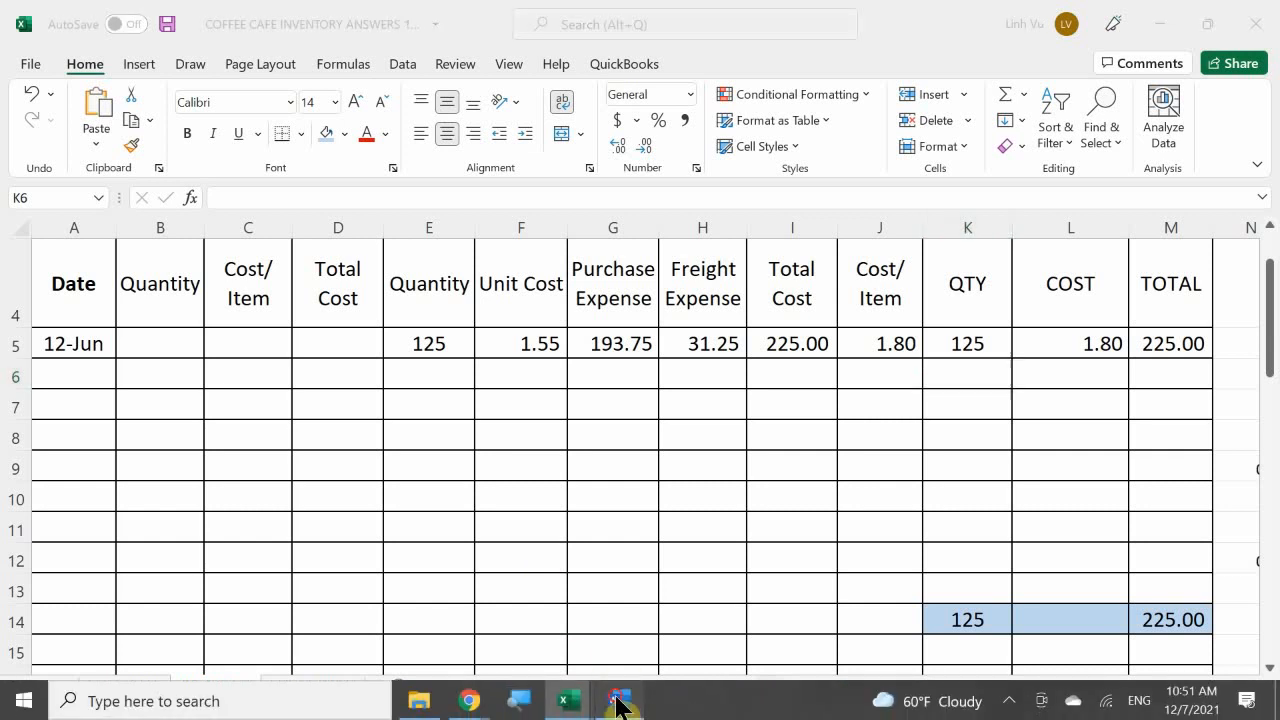
scroll(491, 463, "down", 5)
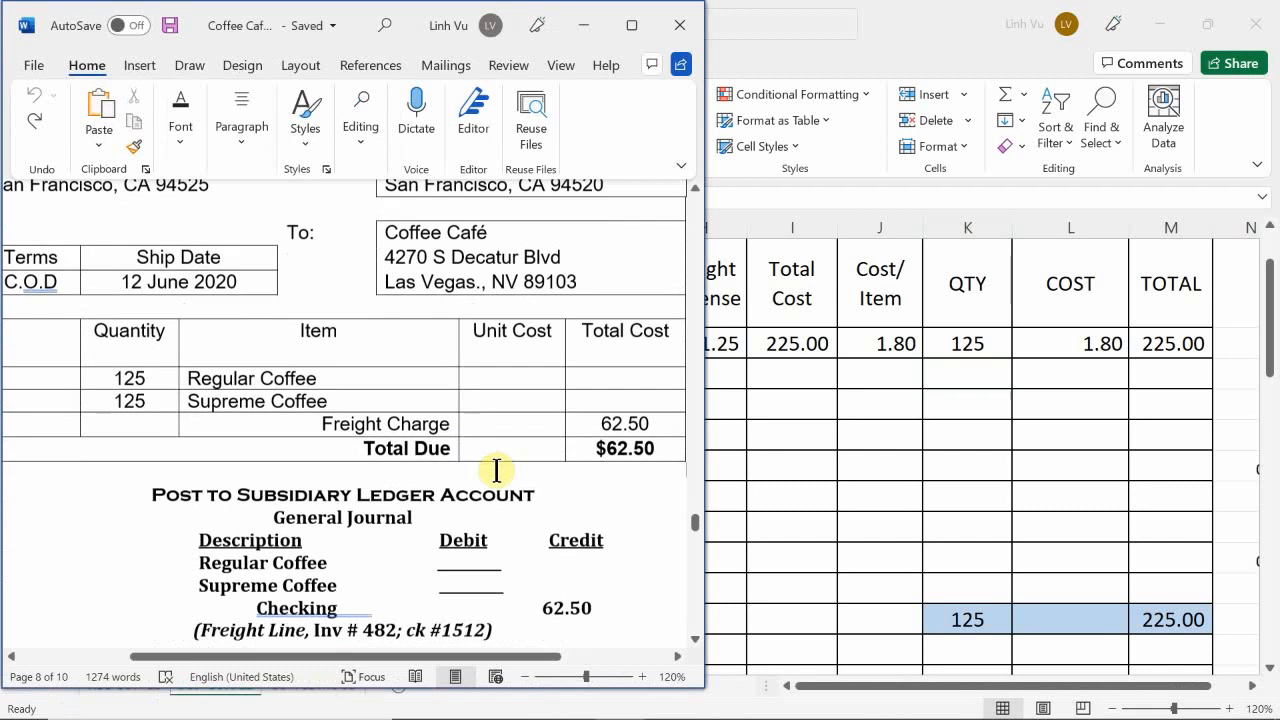
scroll(501, 473, "down", 3)
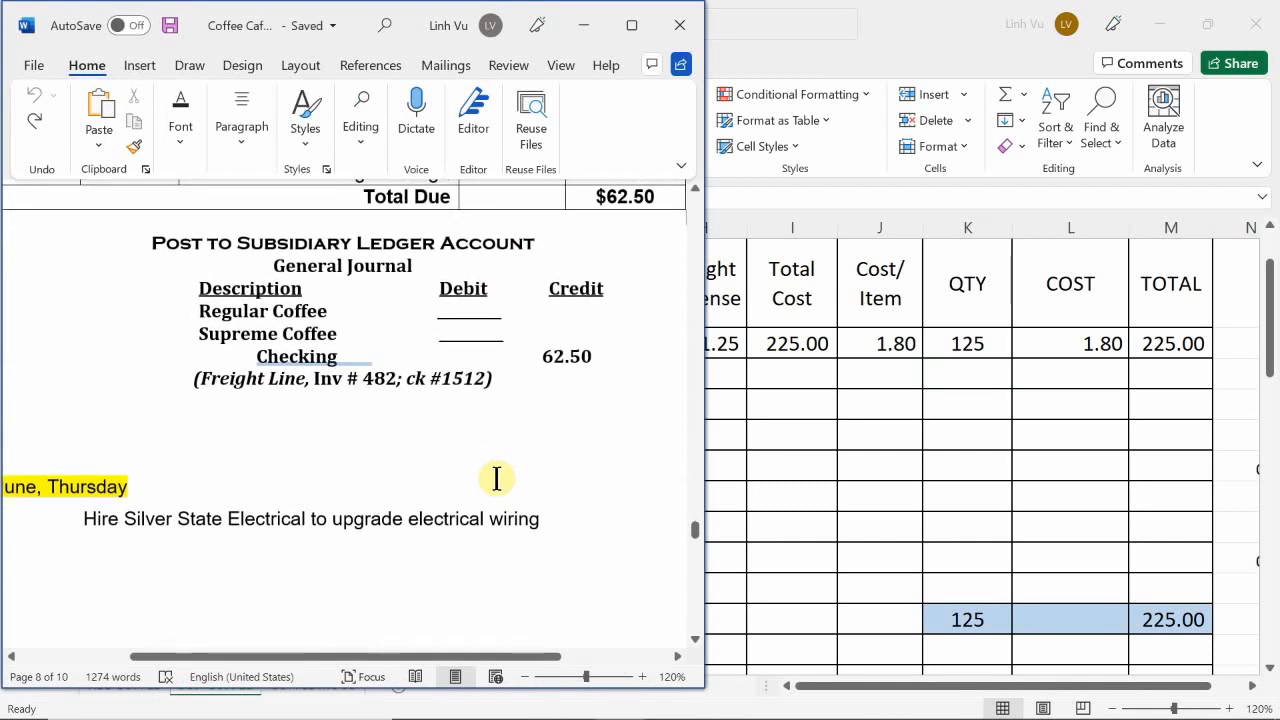
scroll(497, 479, "down", 10)
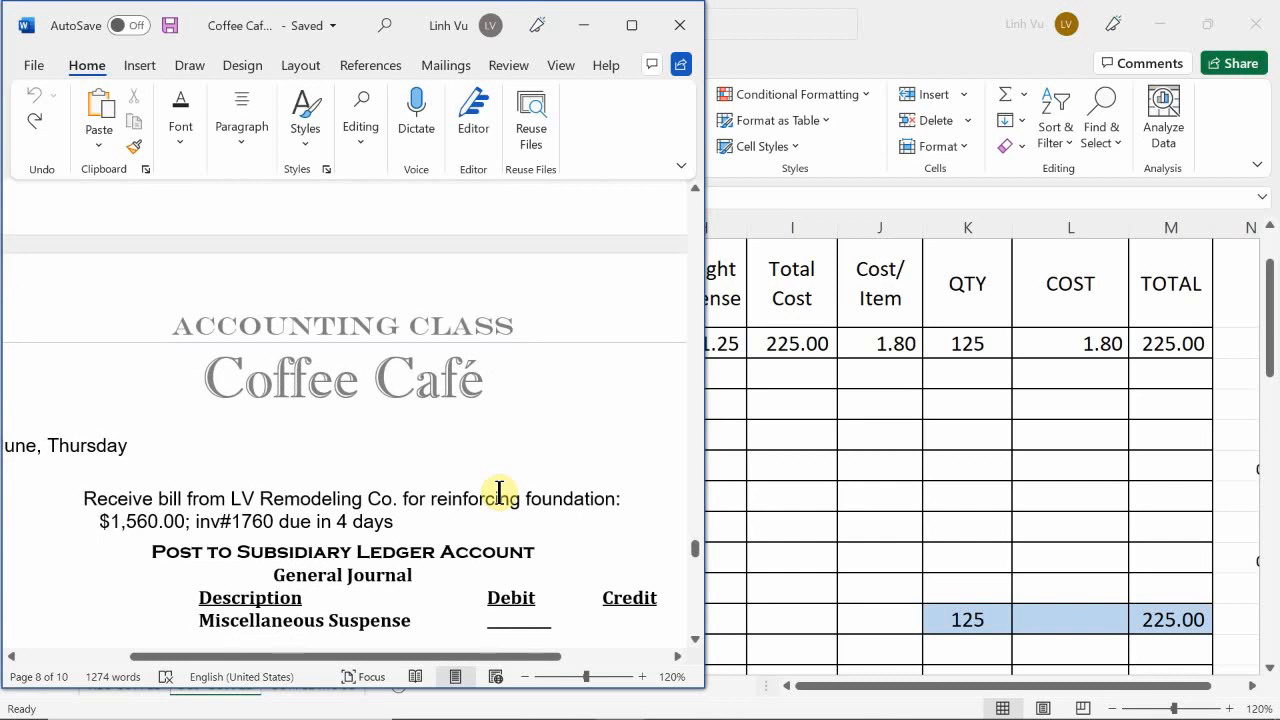
scroll(499, 491, "down", 10)
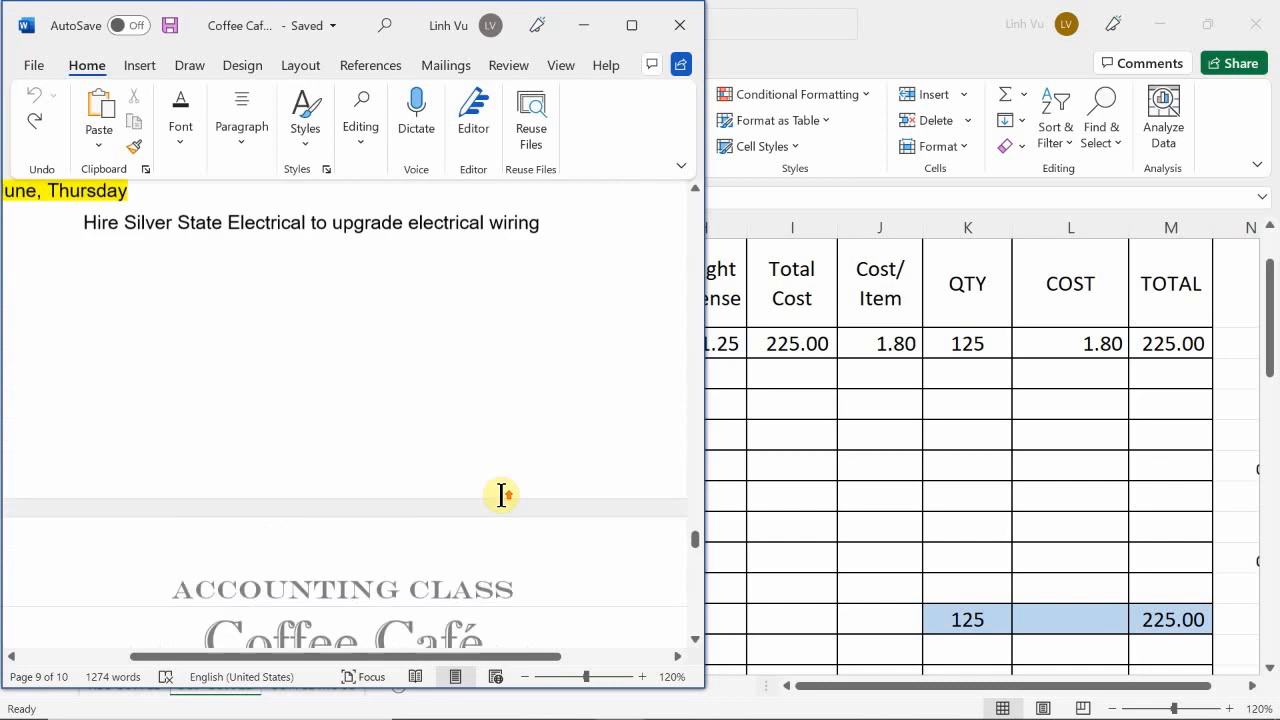
scroll(501, 494, "up", 3)
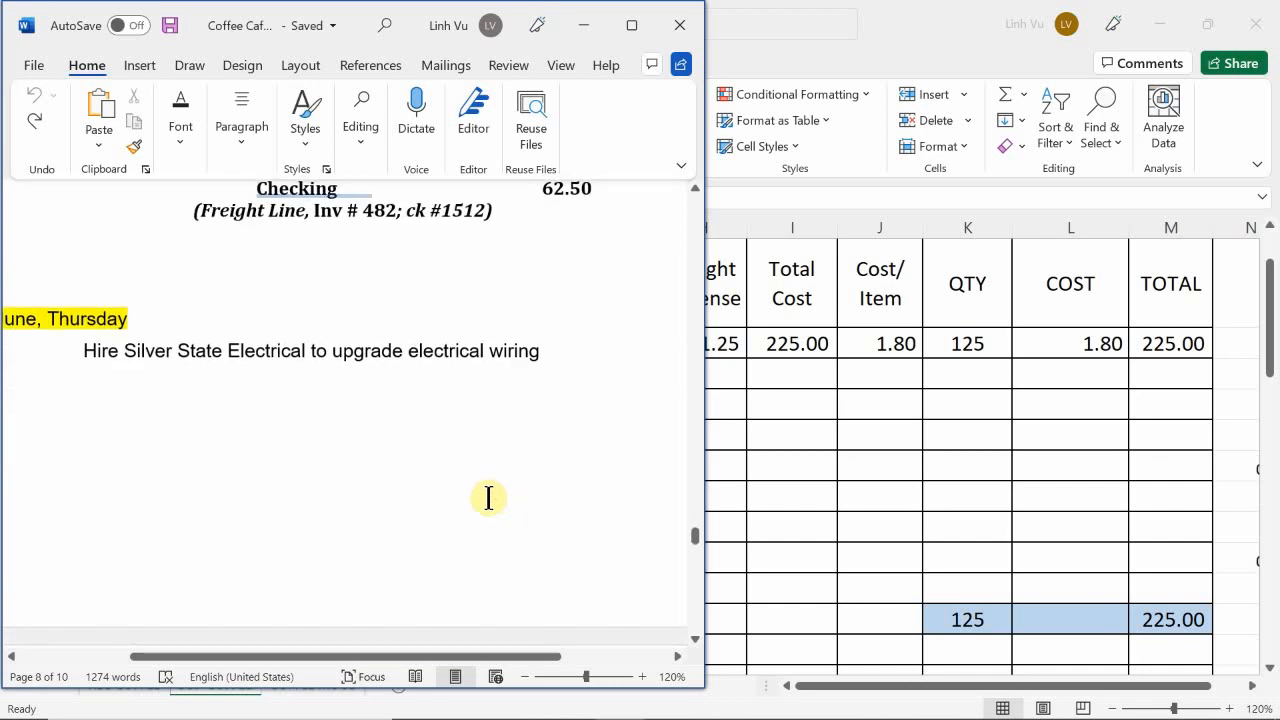
scroll(497, 491, "up", 4)
scroll(497, 491, "up", 1)
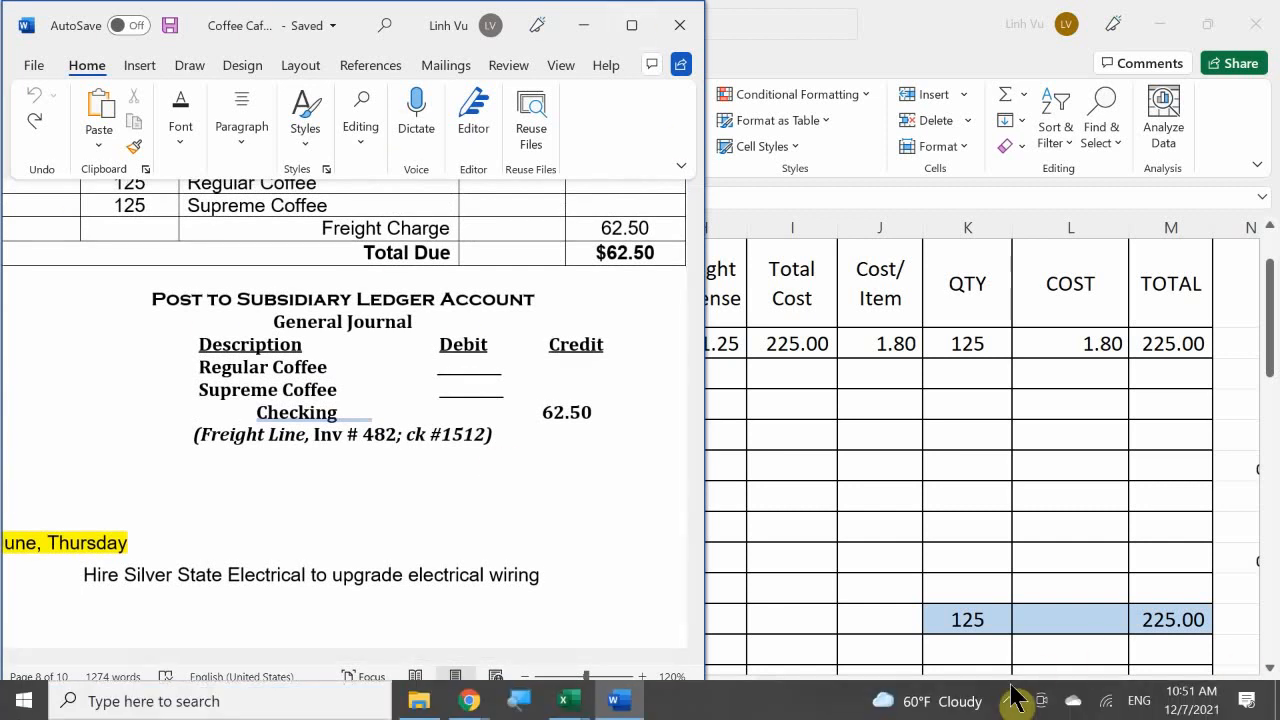
left_click(1010, 704)
left_click(1010, 704)
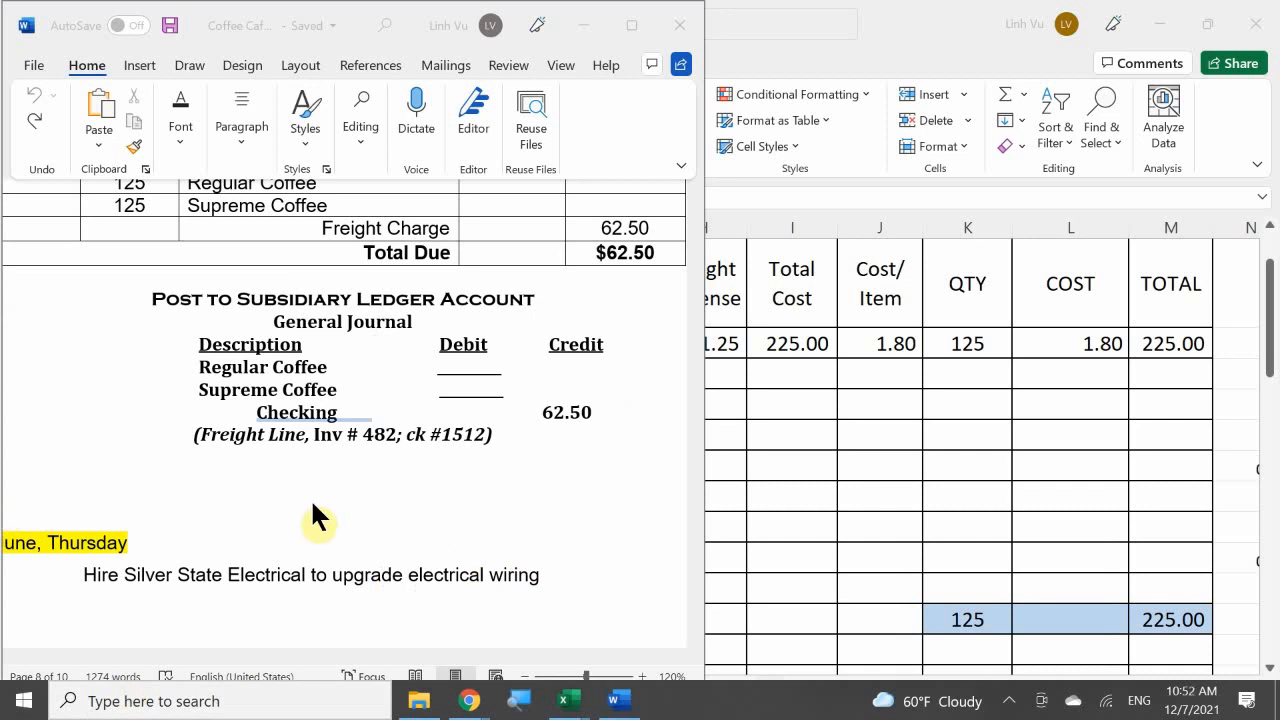
scroll(312, 505, "down", 1)
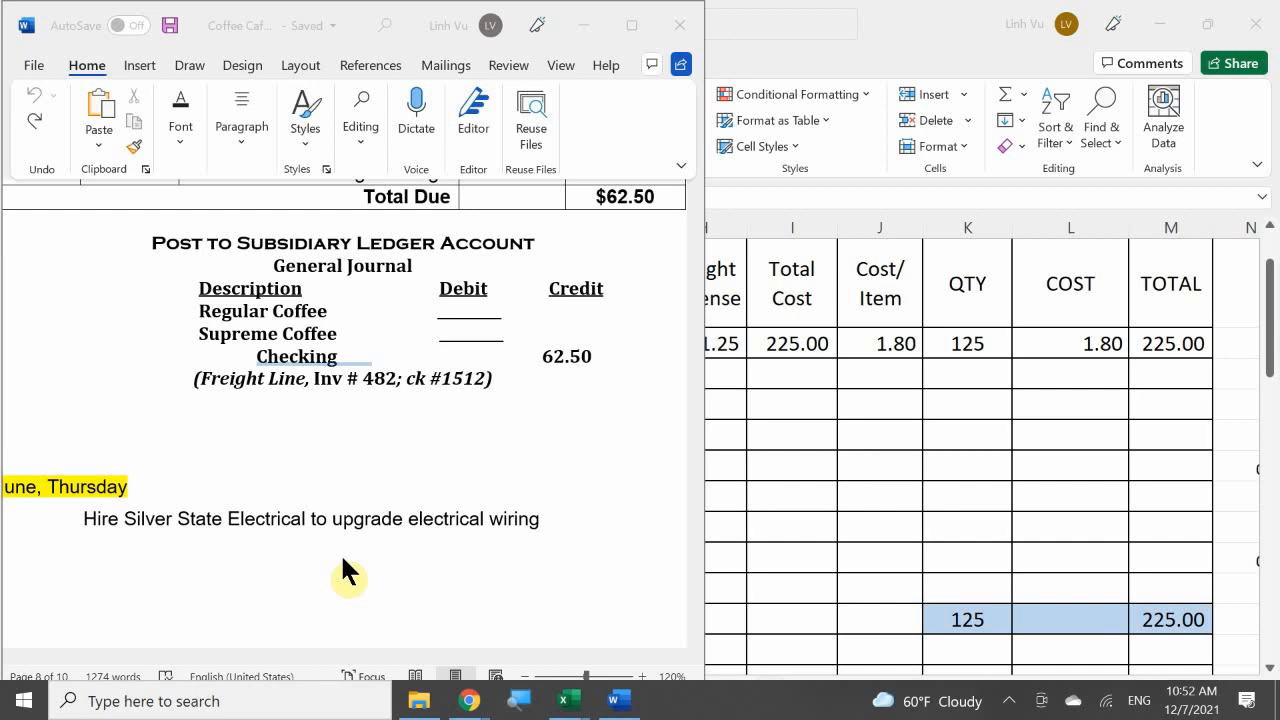
scroll(340, 553, "down", 1)
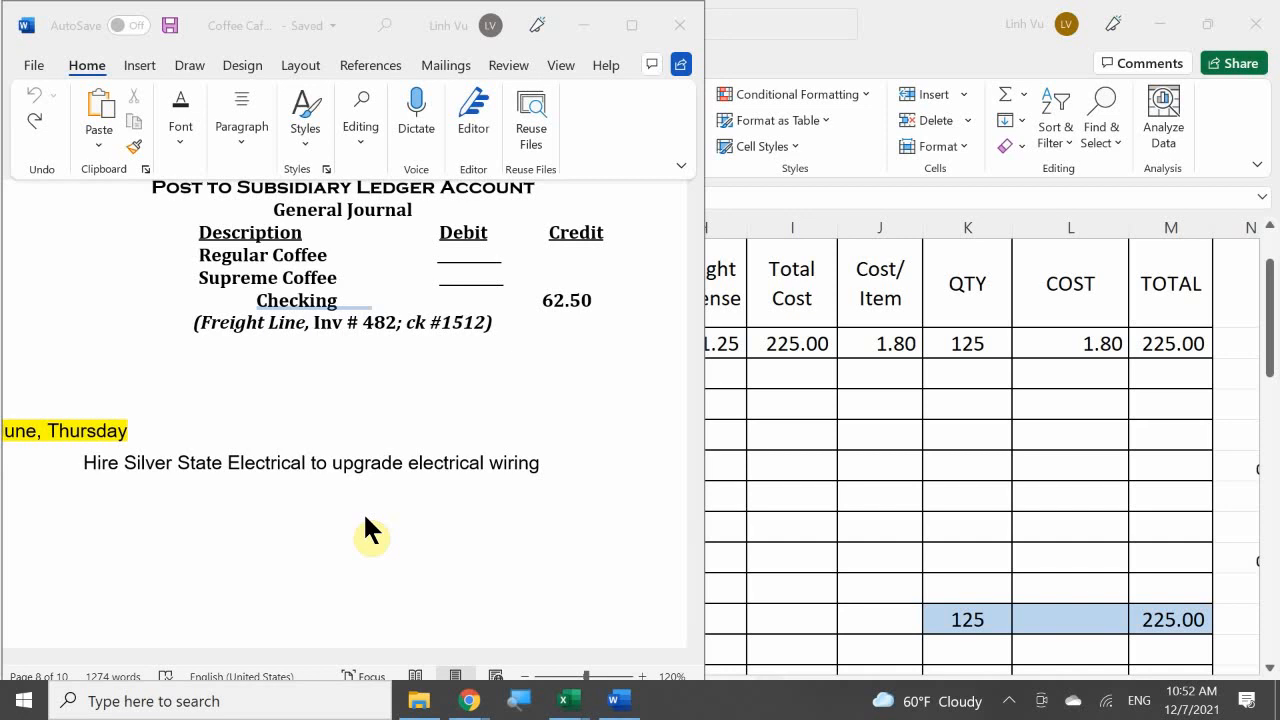
scroll(563, 290, "down", 5)
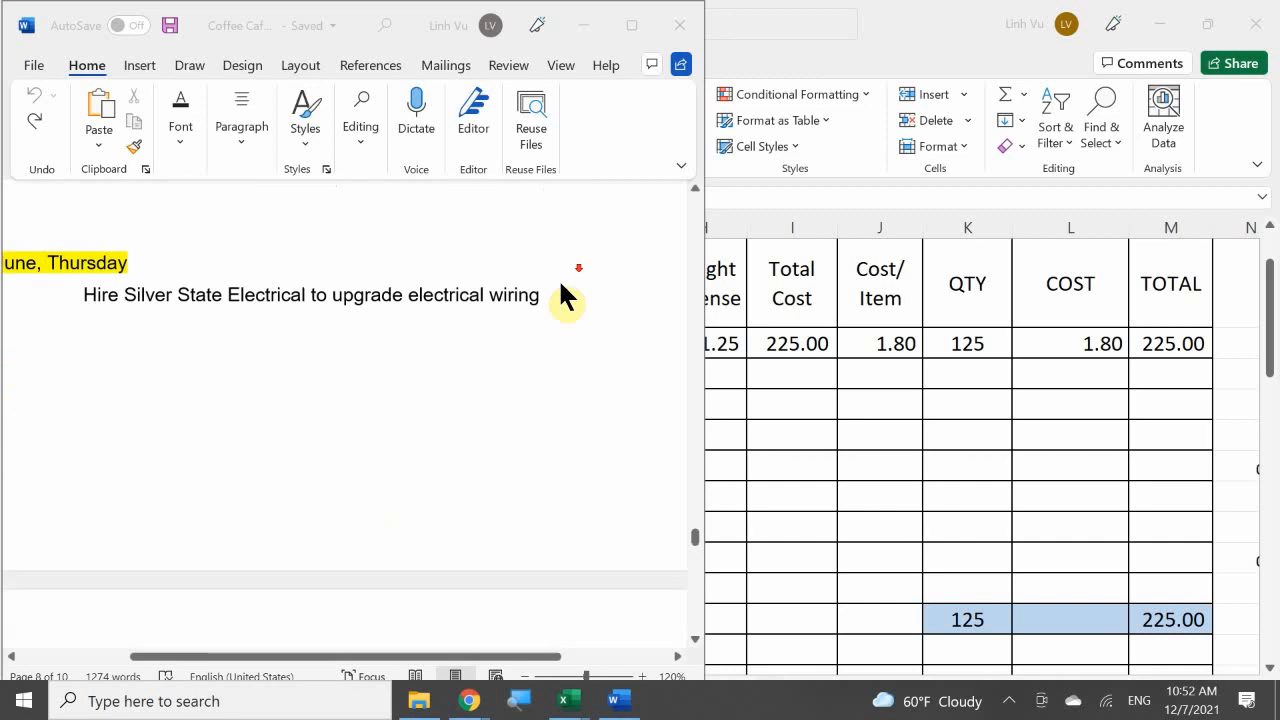
scroll(561, 285, "down", 4)
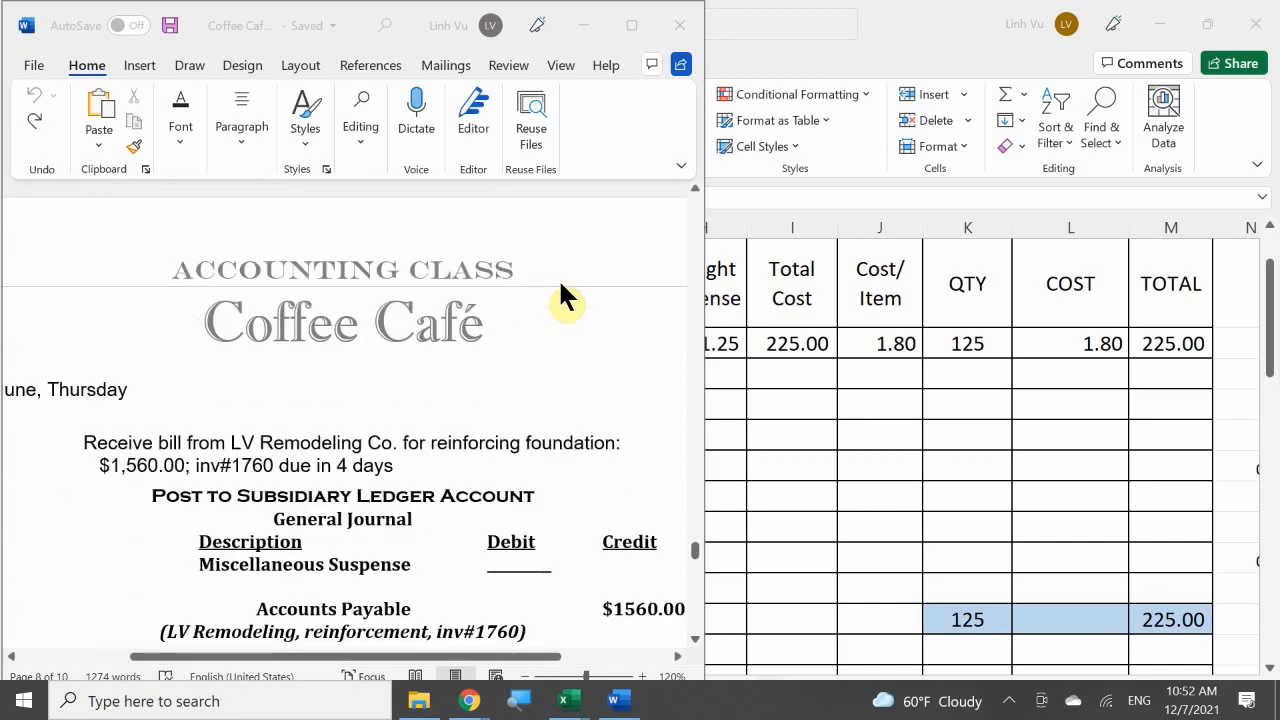
scroll(561, 290, "down", 5)
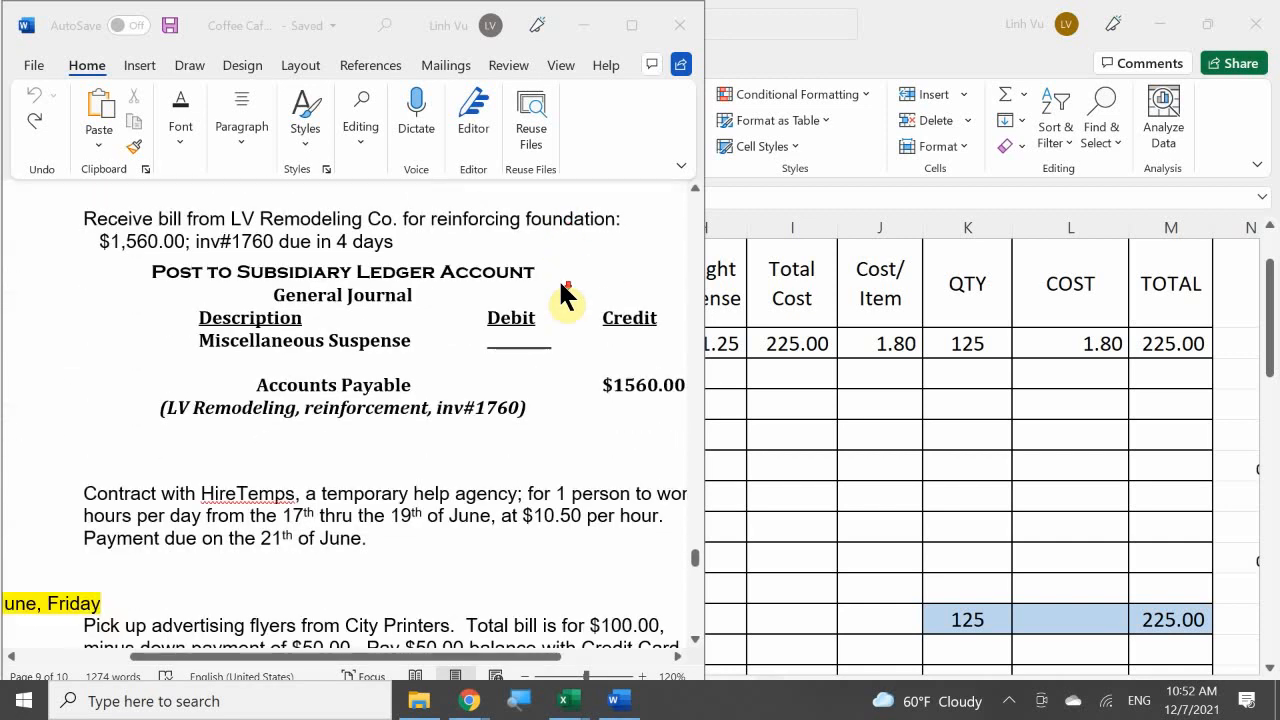
scroll(561, 292, "up", 6)
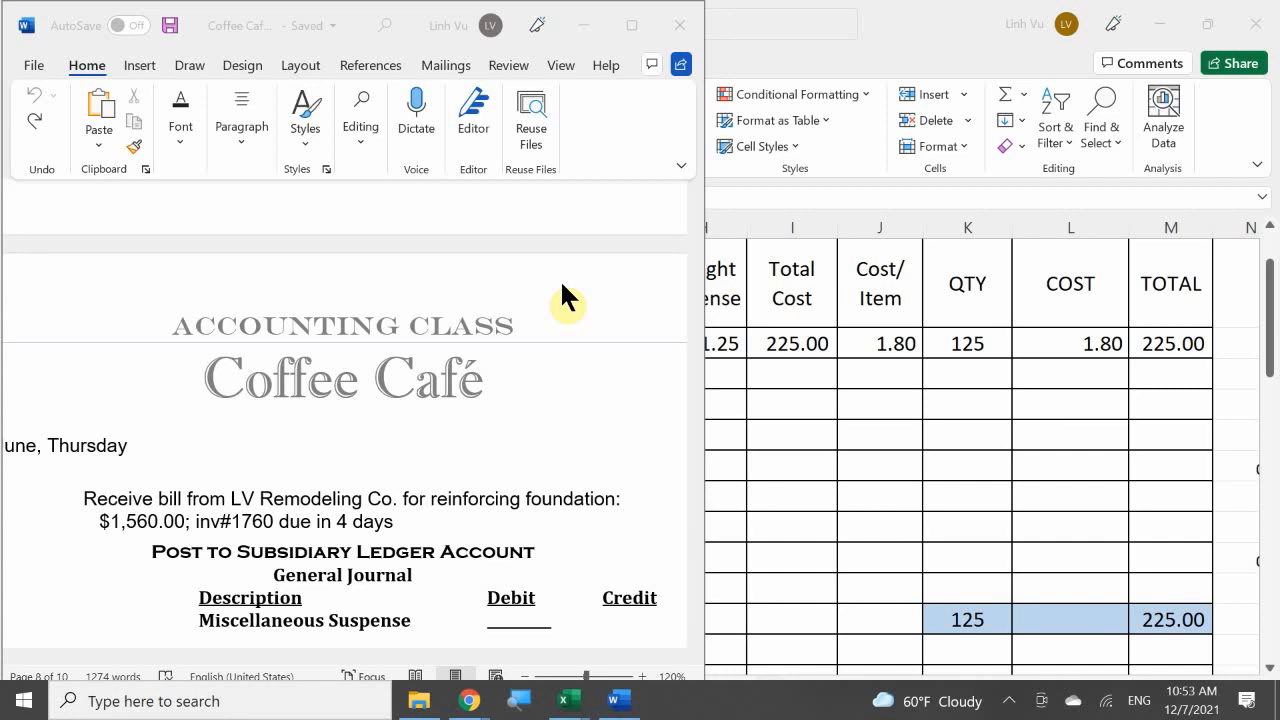
scroll(562, 285, "up", 1)
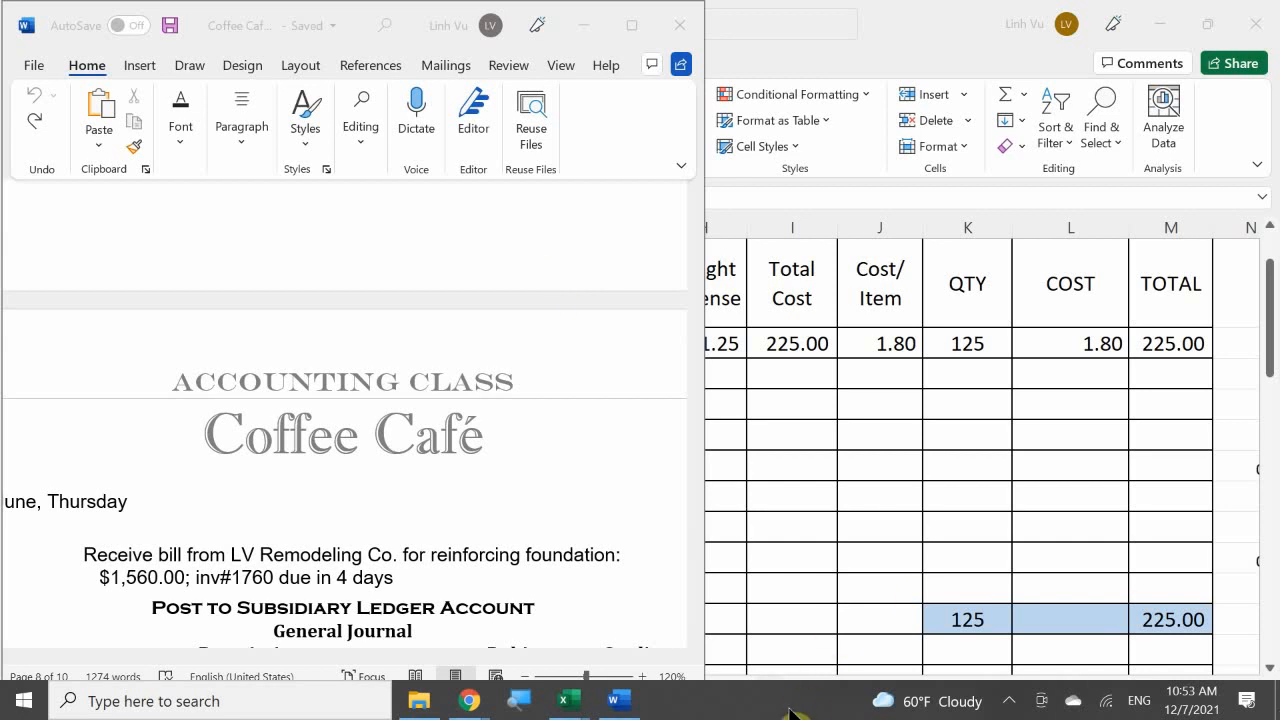
Step: Switch to the General Journal workbook in Excel and enter the date 6/12 for a new entry in A149
mouse_move(563, 700)
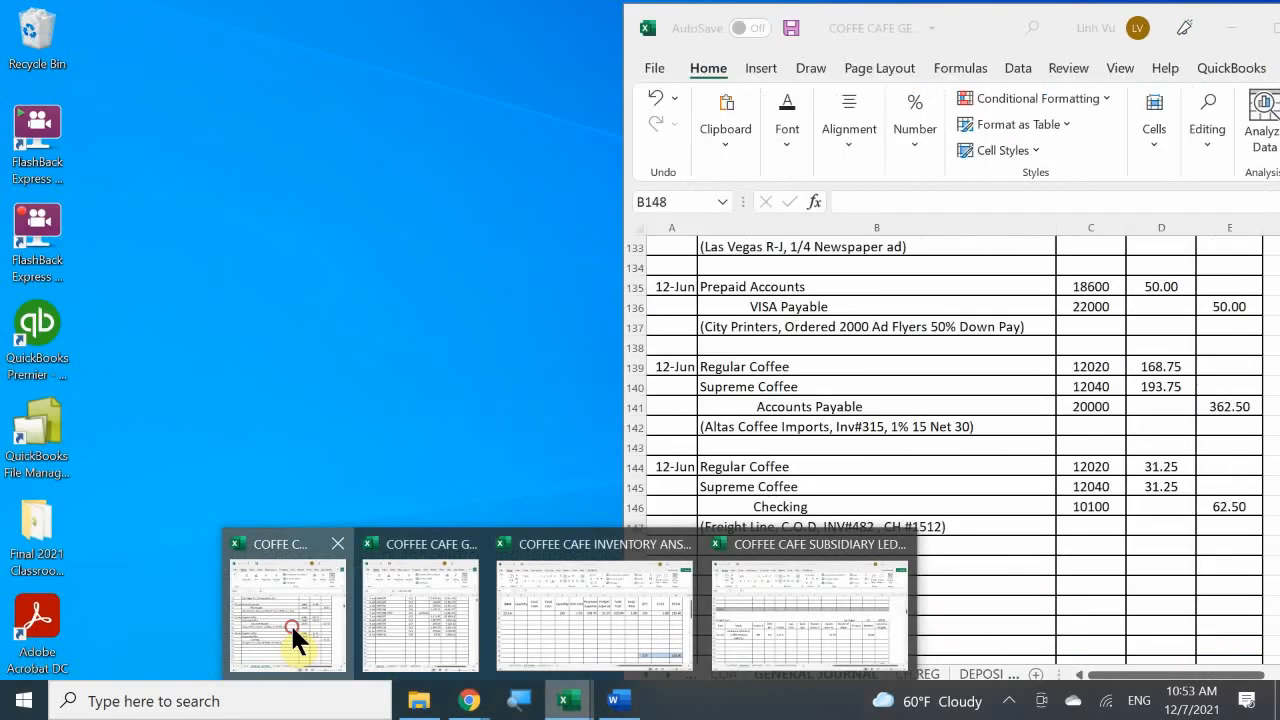
left_click(291, 628)
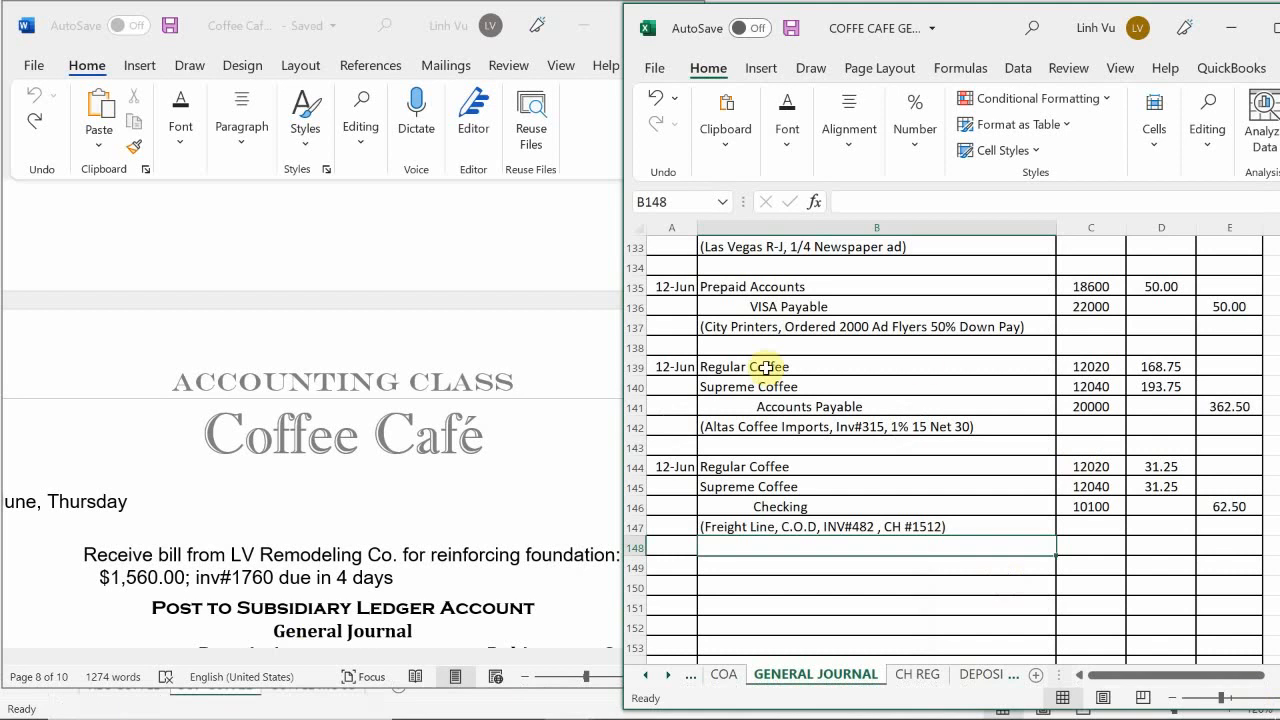
left_click(673, 569)
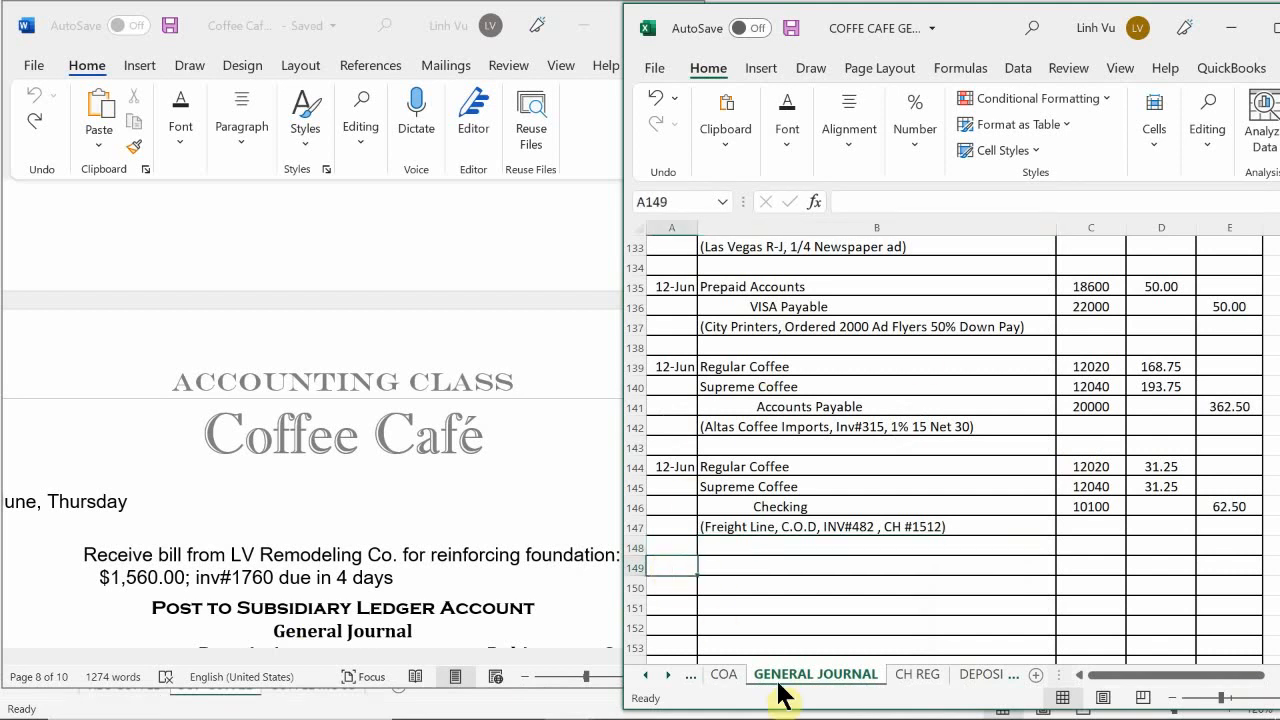
type("6/")
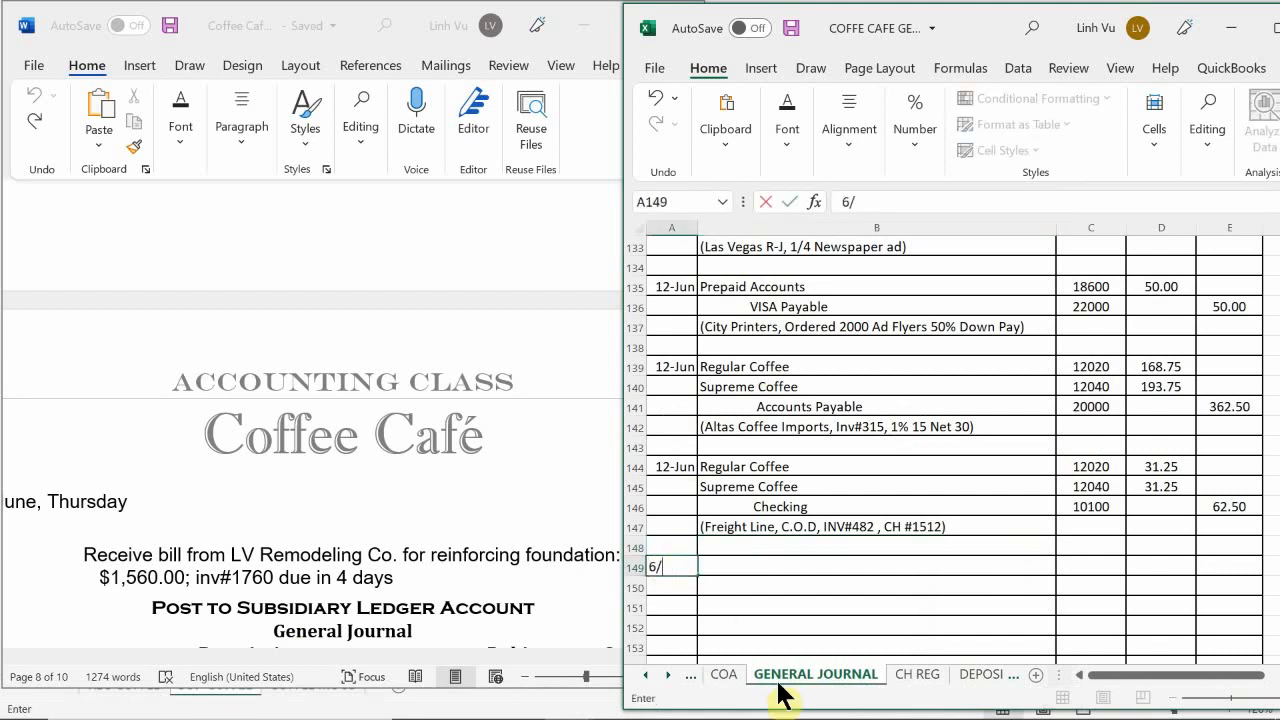
type("12")
key("Return")
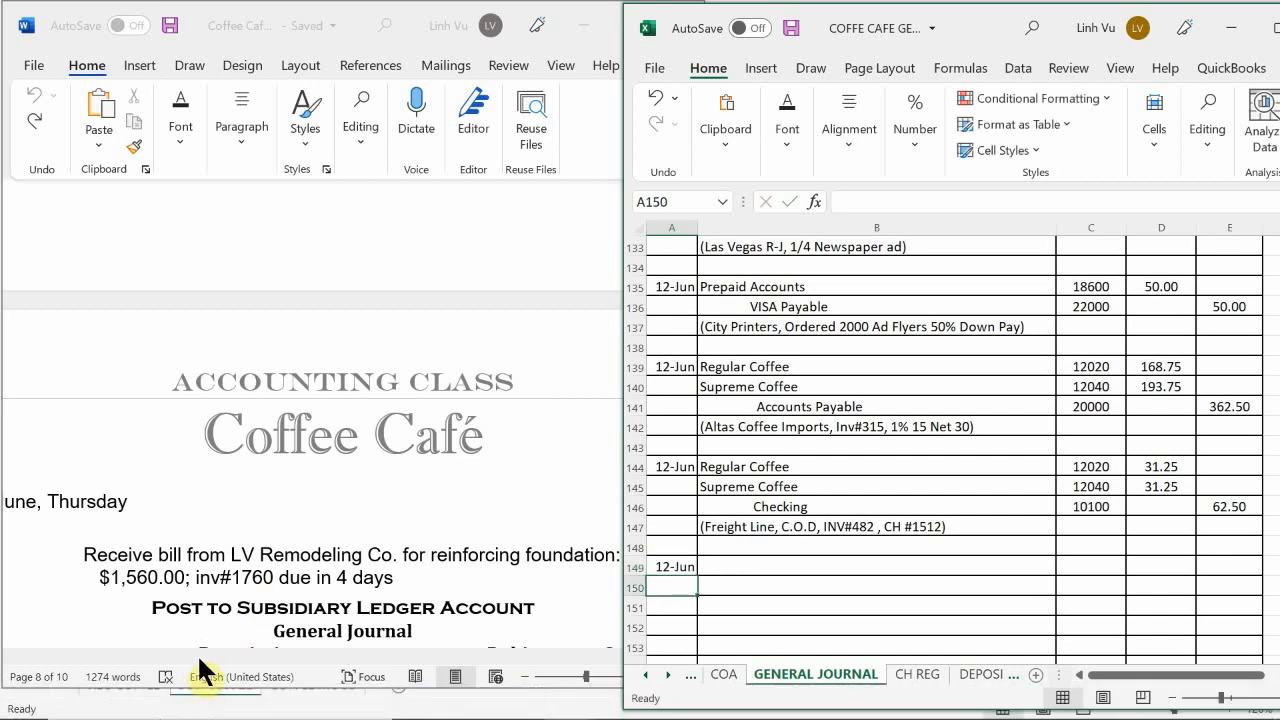
Step: Correct the new journal entry's date in A149 to 6/13
left_click(283, 655)
mouse_move(277, 660)
left_mouse_down()
mouse_move(188, 670)
mouse_move(286, 670)
left_mouse_up()
left_click(731, 557)
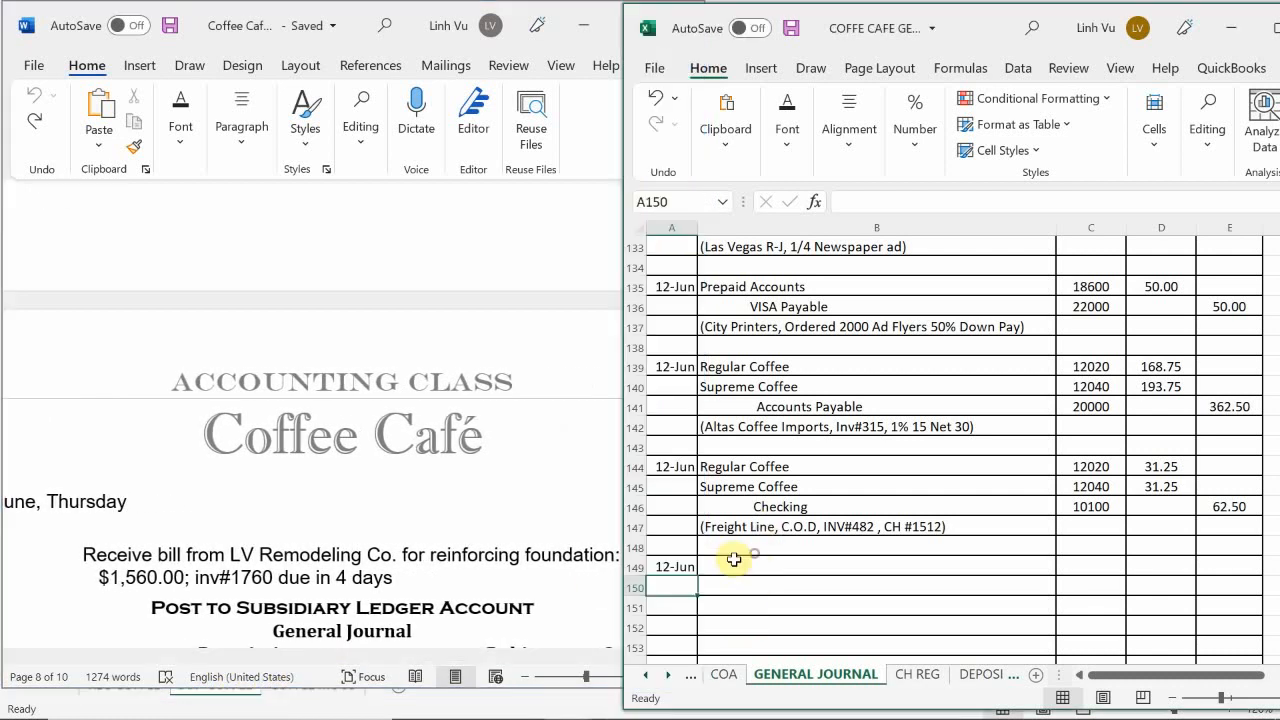
left_click(665, 568)
type("6/13")
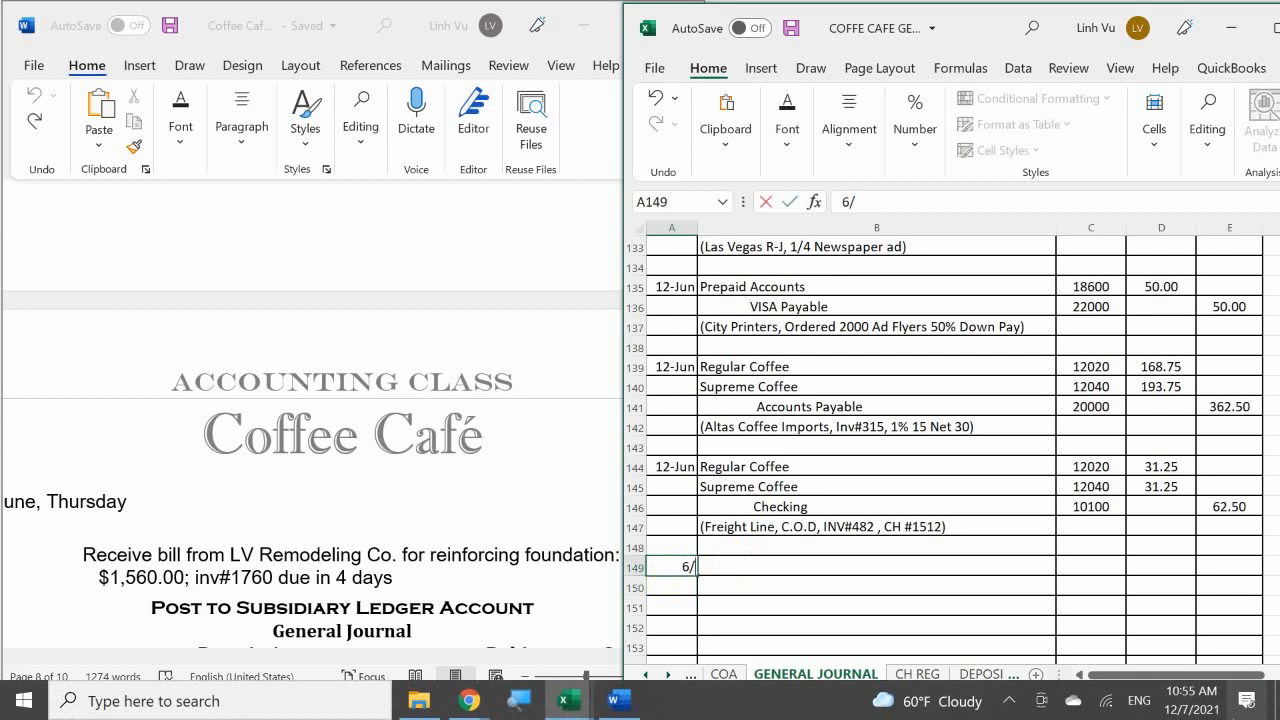
key("Return")
Step: Enter Miscellaneous Suspense as the debit account description in B149
key("Up")
key("Right")
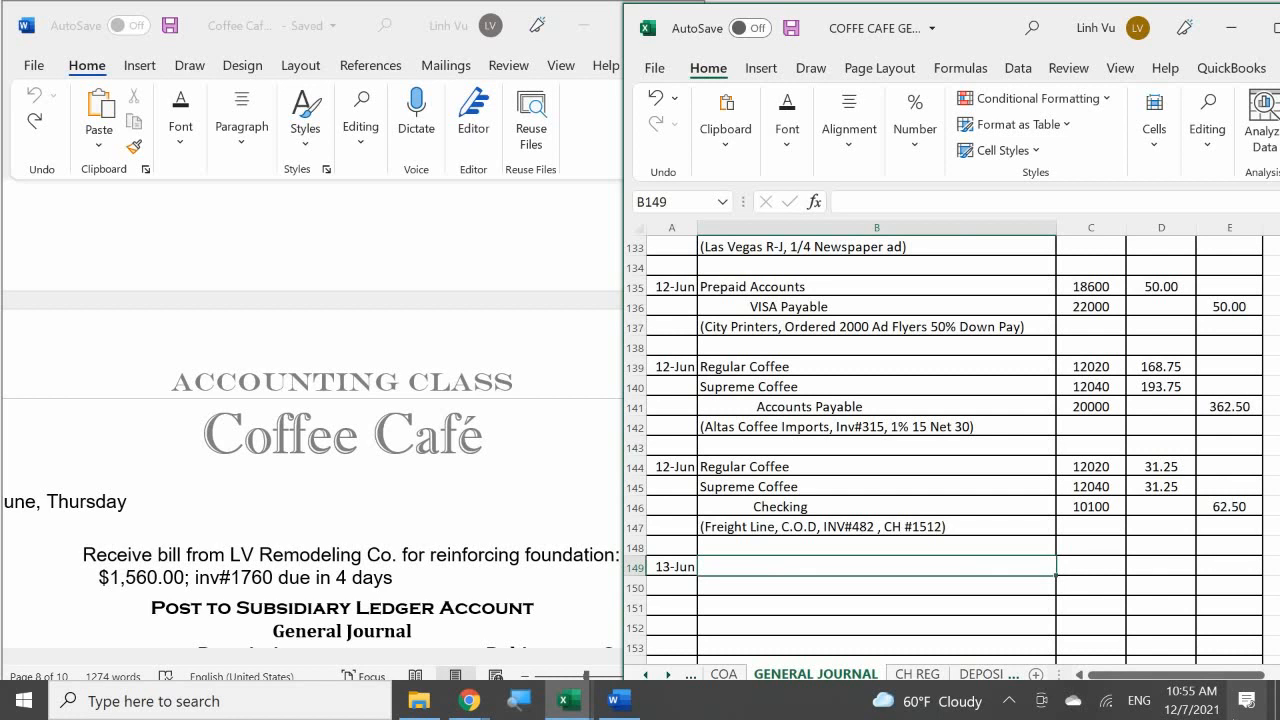
type("Mis")
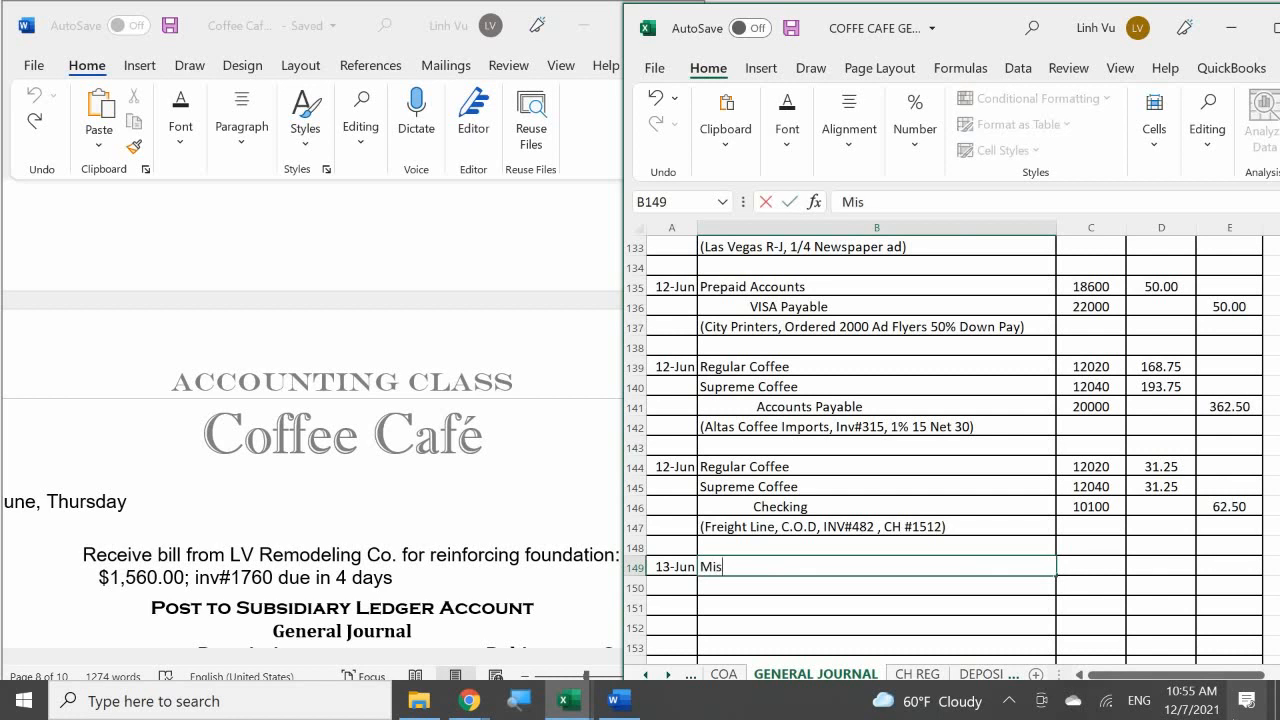
type("cellaneous Suspen")
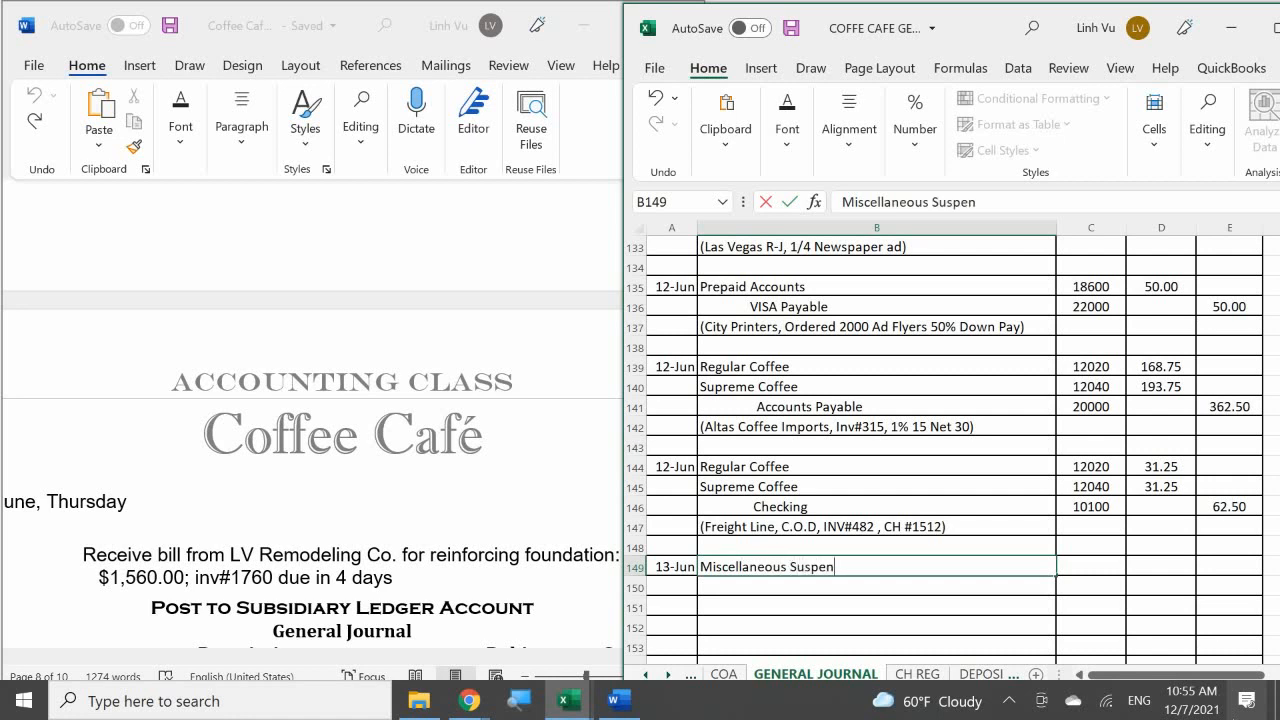
type("se")
key("Return")
Step: Enter the chart-of-accounts code 19990 for Miscellaneous Suspense in C149
key("Right")
key("Up")
type("1")
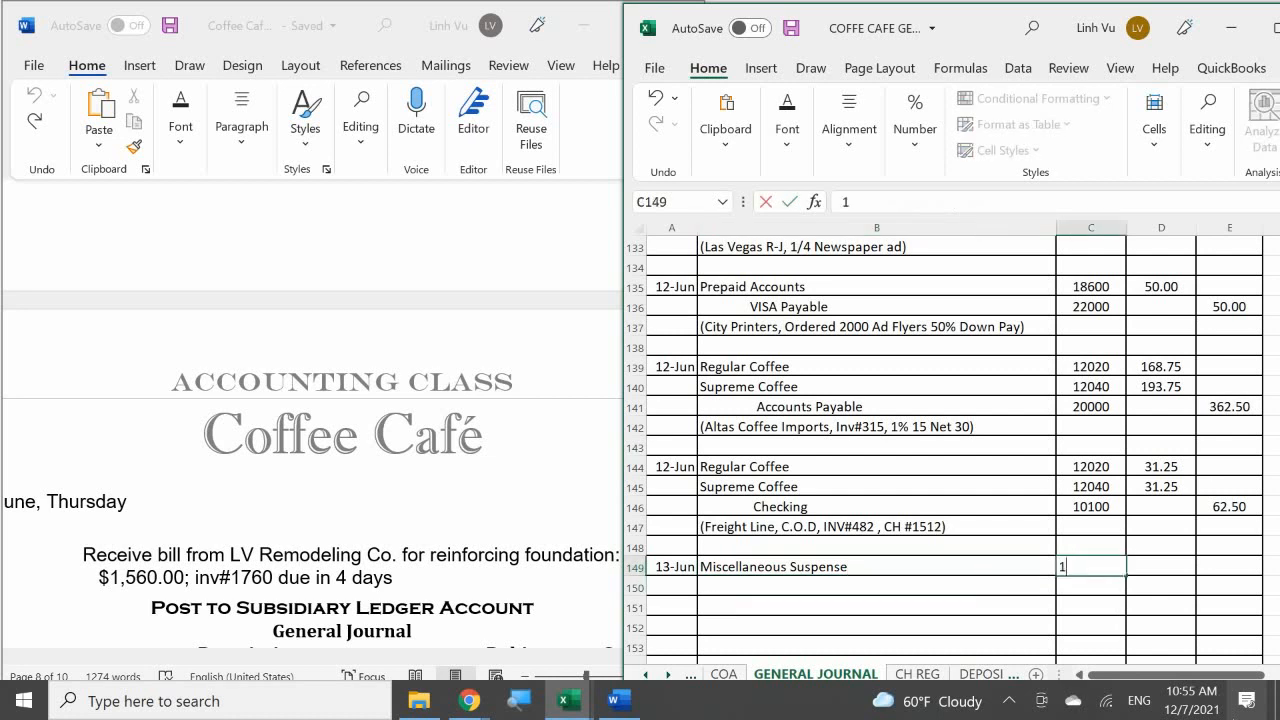
type("9990")
key("Return")
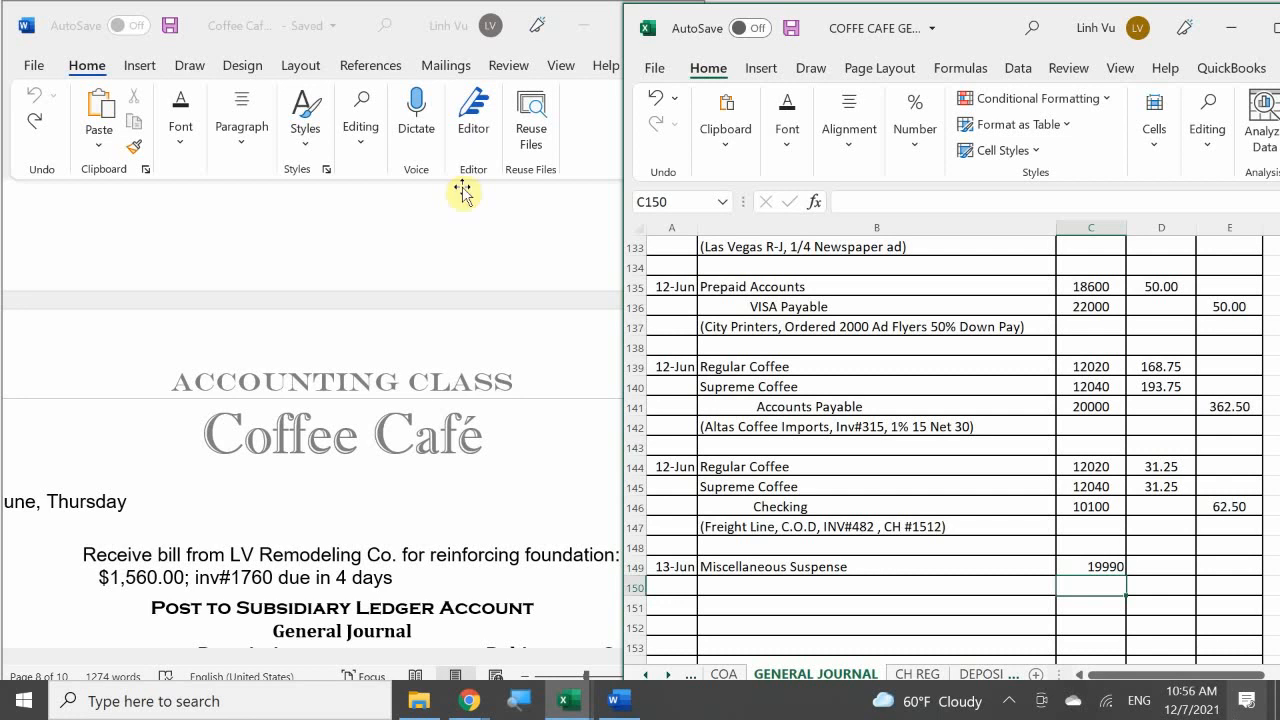
Step: Enter the credit account Accounts Payable, indented, in B150 with its account code 20000 in C150
left_click(771, 592)
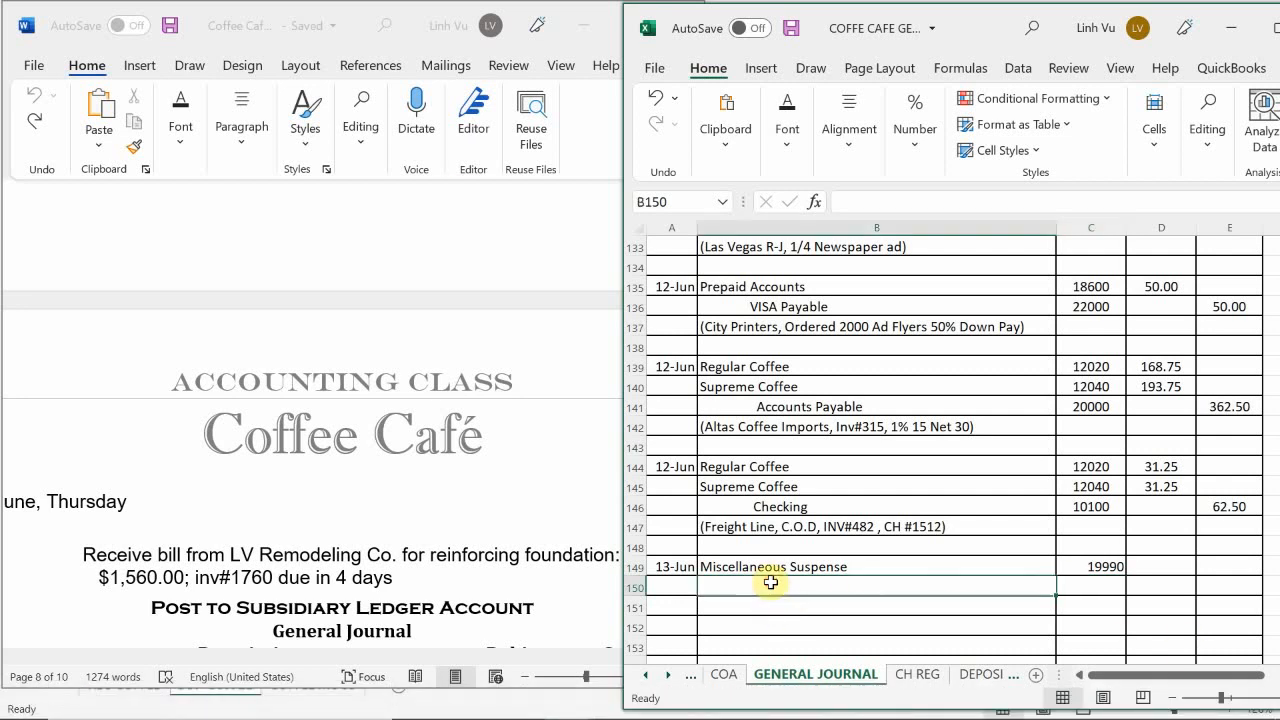
key("F2")
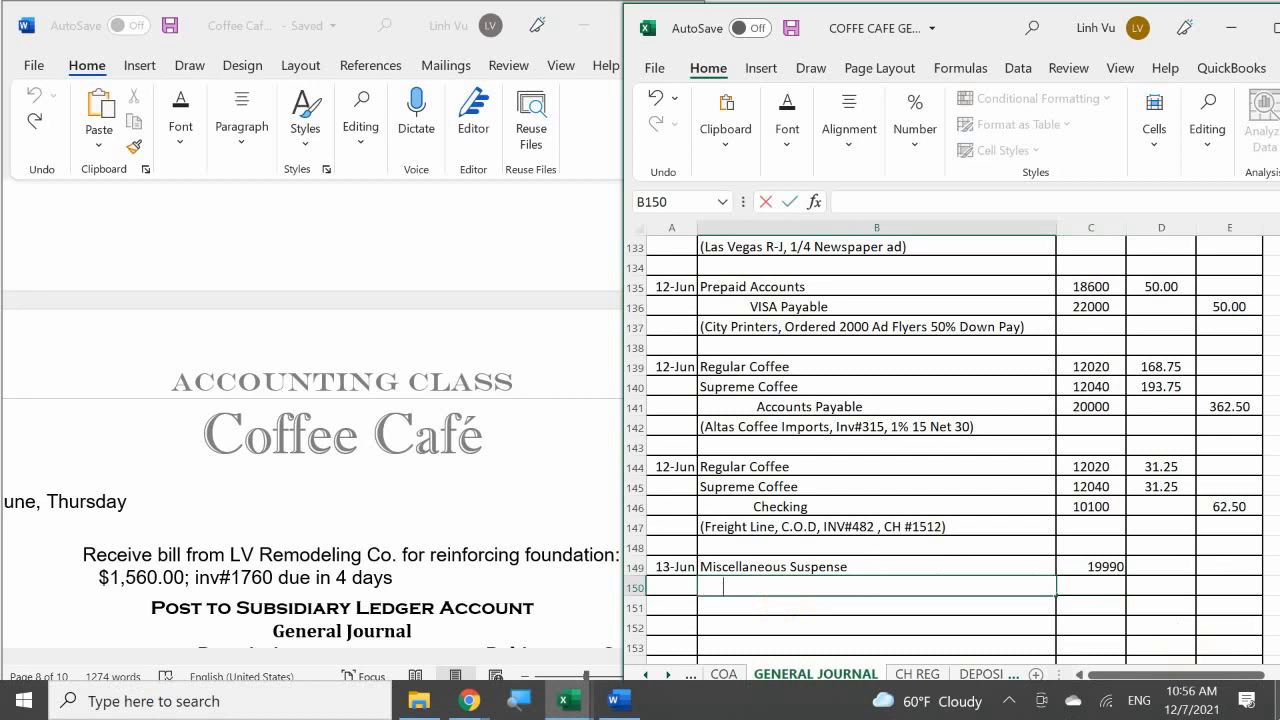
type("Accp")
key("BackSpace")
type("ounts Payable")
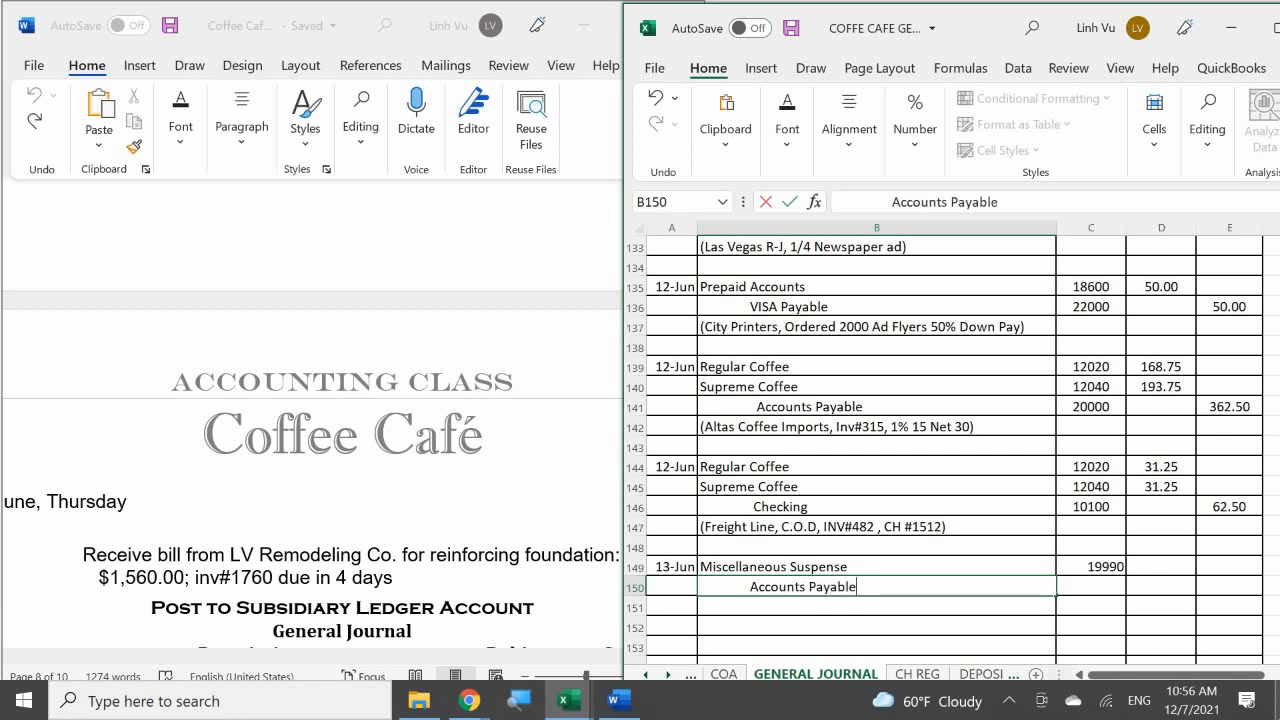
key("Tab")
type("20000")
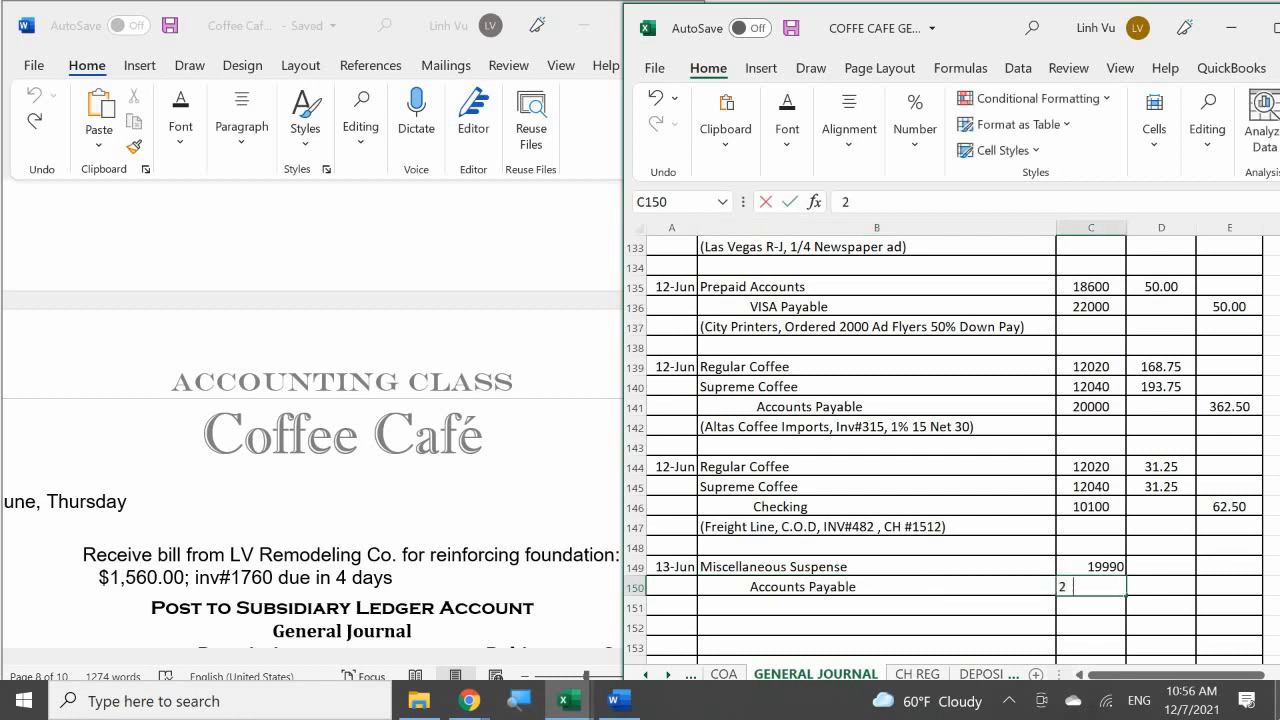
key("Return")
Step: Enter 1560 as the Miscellaneous Suspense debit amount in D149
key("Right")
key("Up")
key("Up")
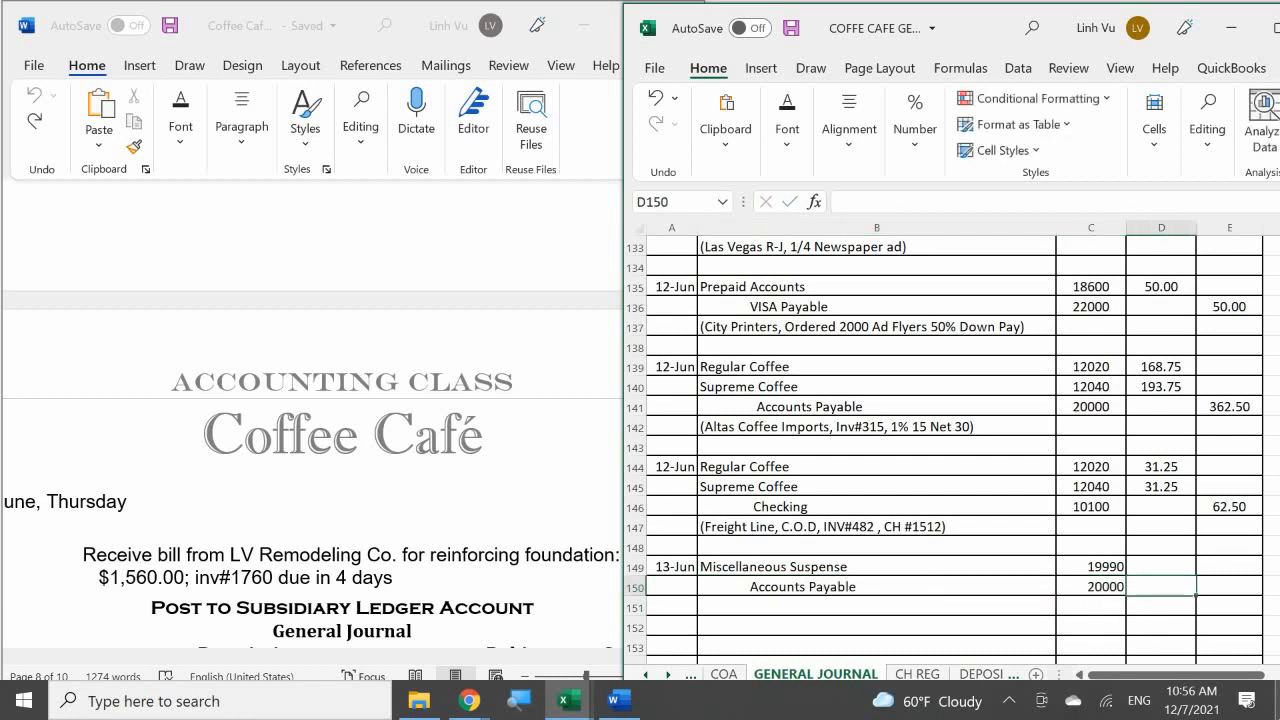
type("15")
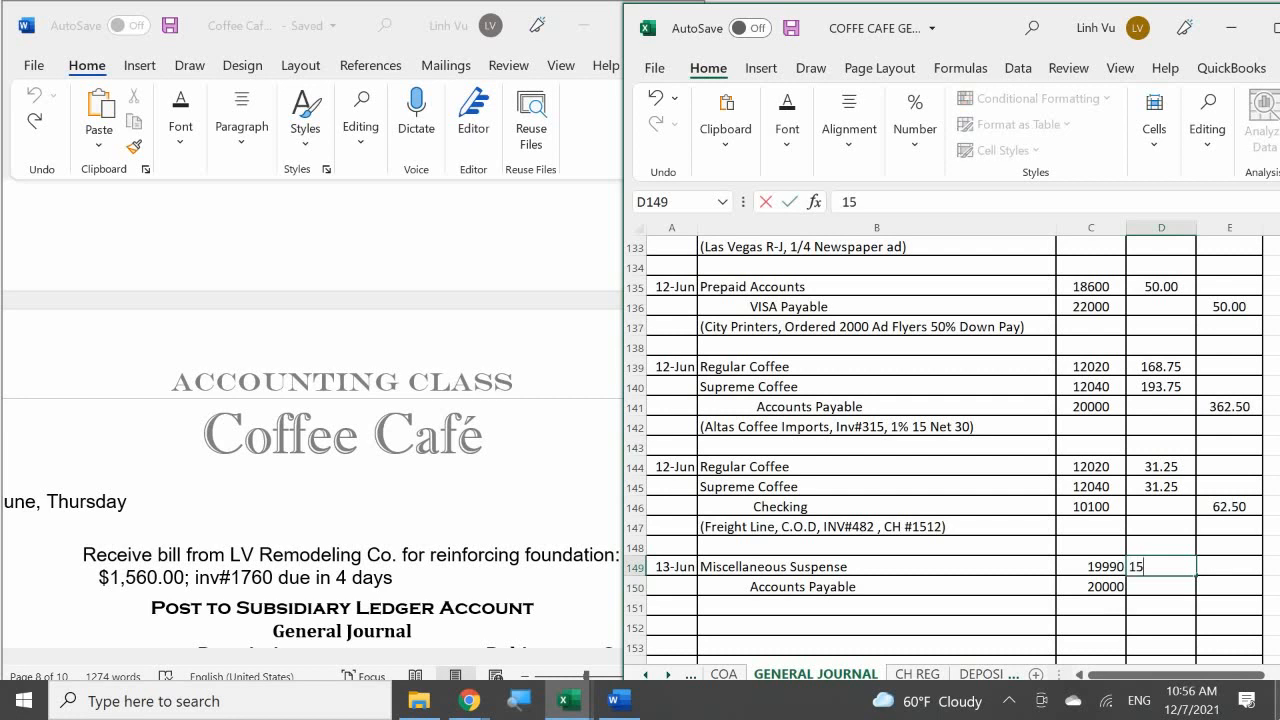
type("60")
key("Return")
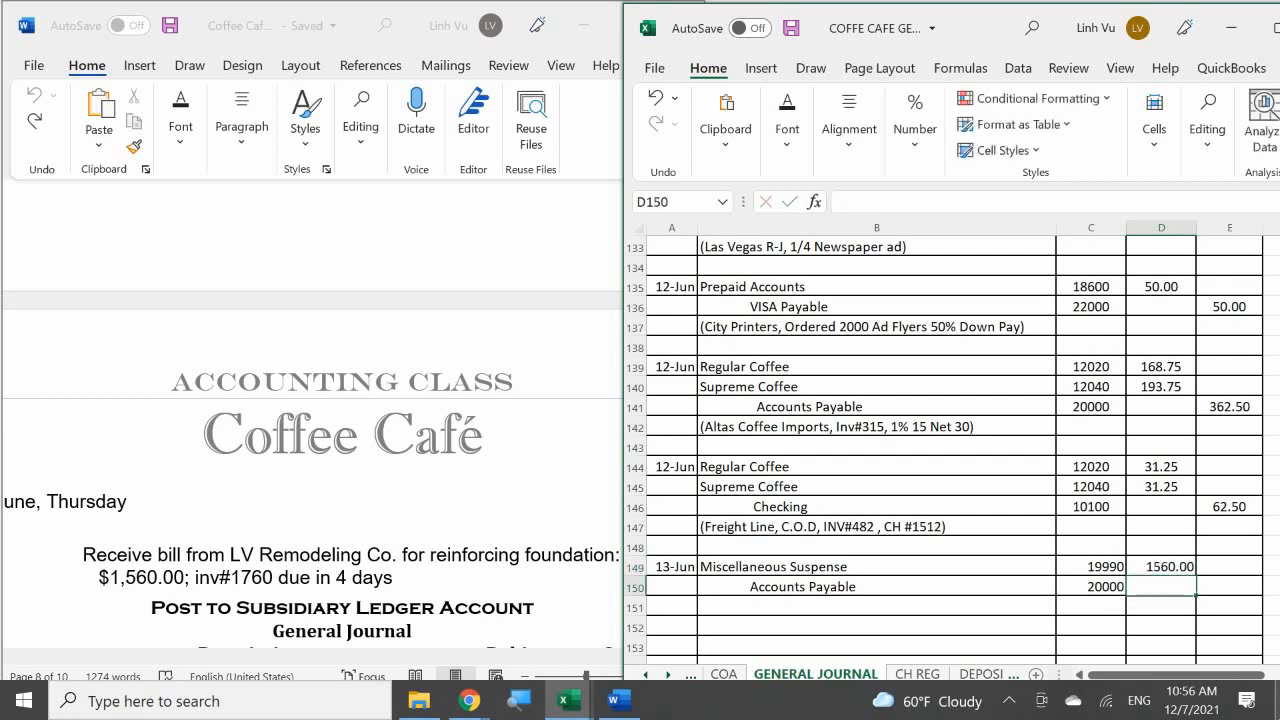
Step: Fill the Accounts Payable credit in E150 with a formula referencing the debit amount, =D149
key("Right")
type("=")
key("Up")
key("Left")
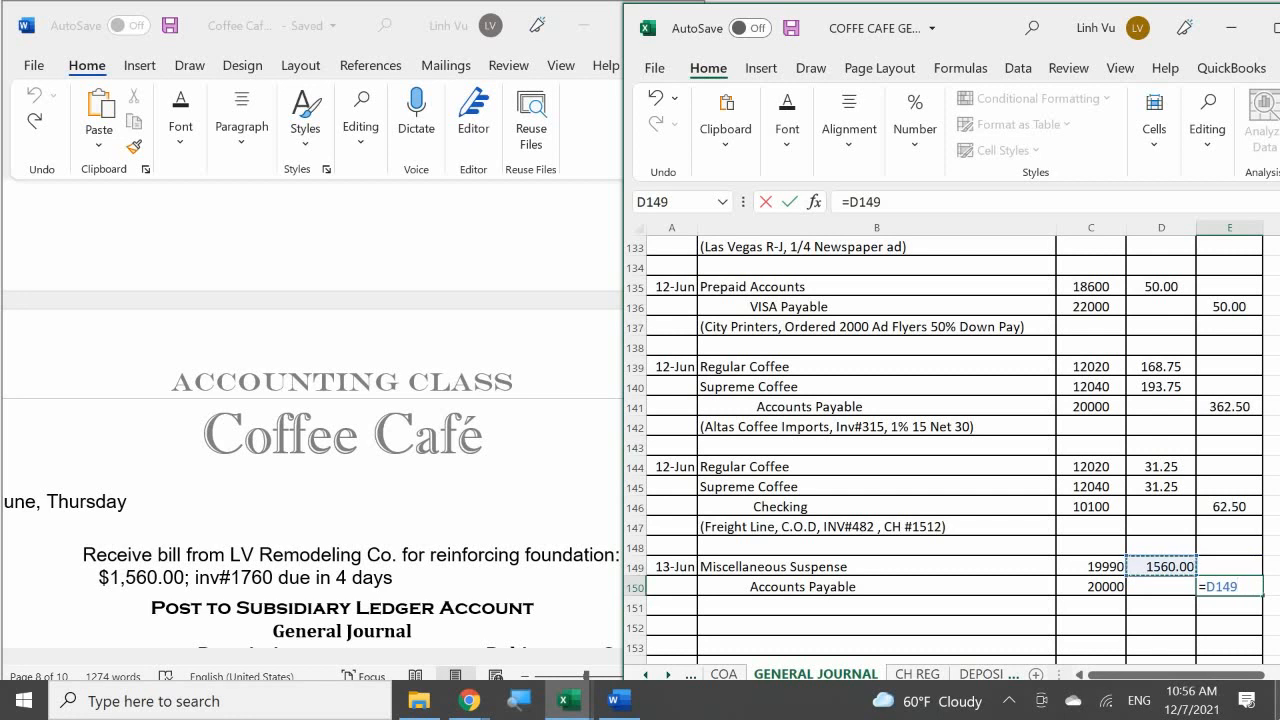
key("Return")
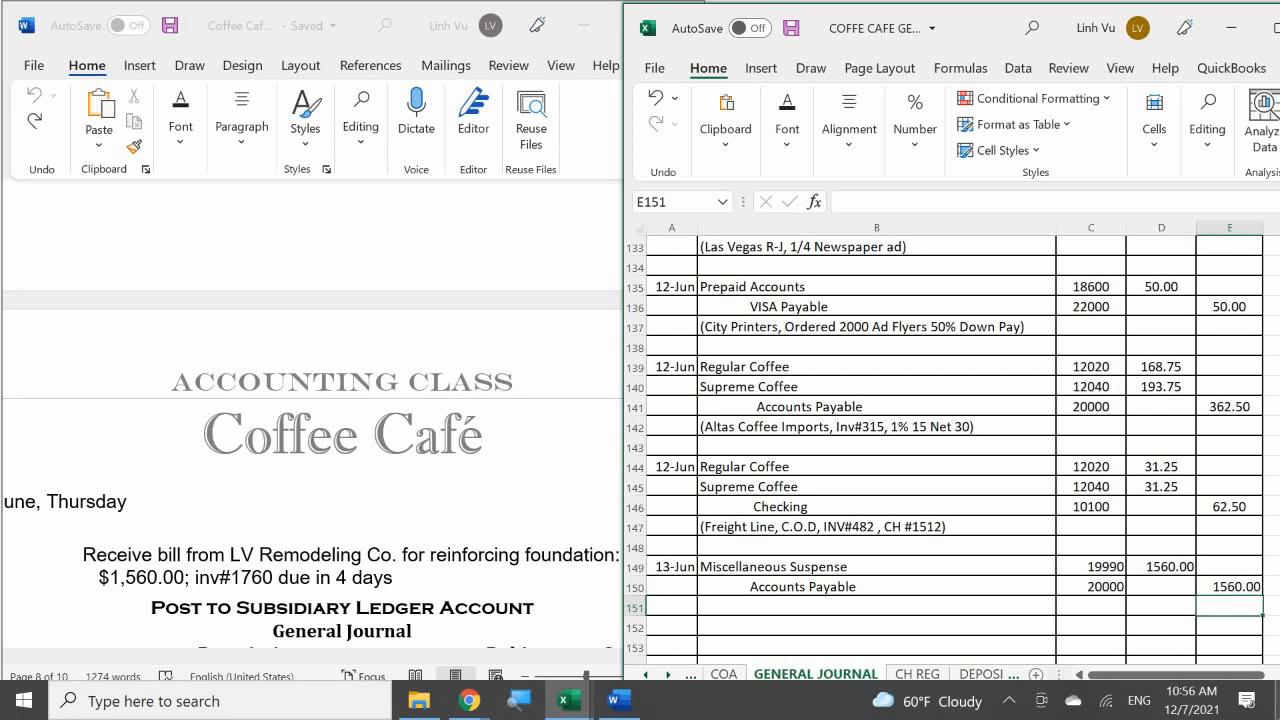
Step: Enter the explanation "(LV Remodeling Co, INV#1760, Net 4)" in B151 beneath the June 13 entry
scroll(1270, 548, "down", 1)
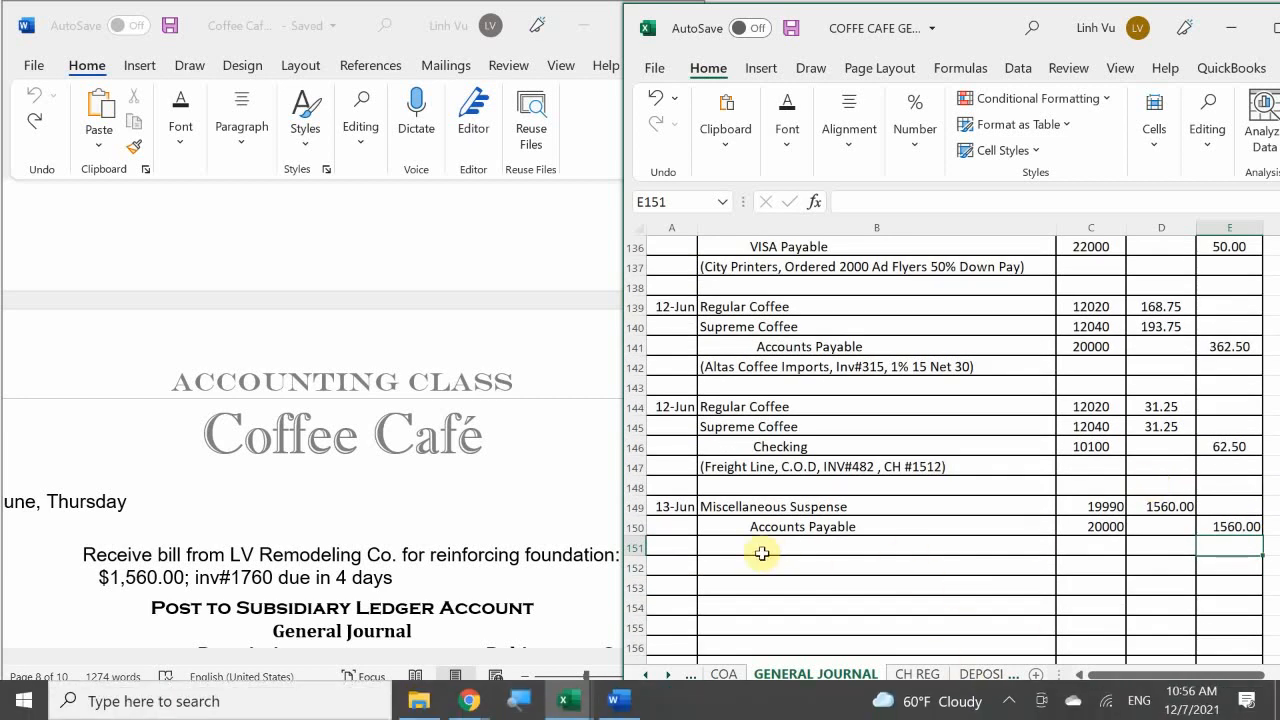
left_click(753, 545)
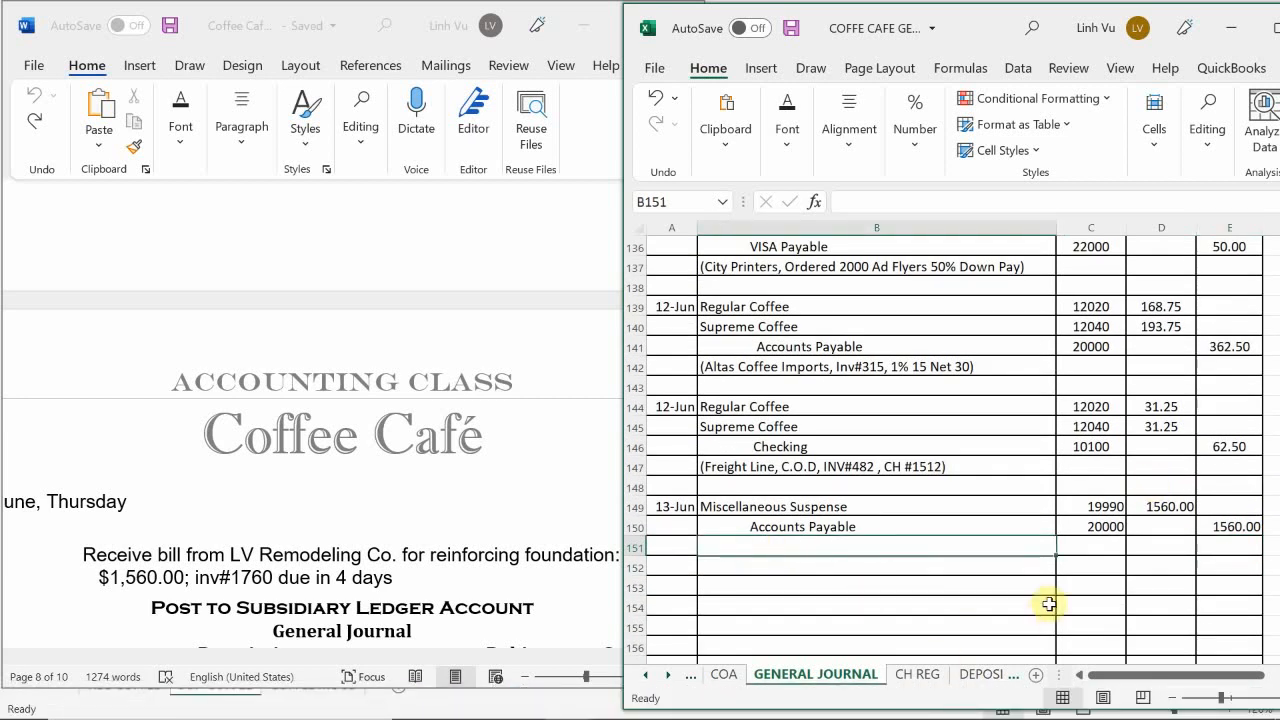
type("(")
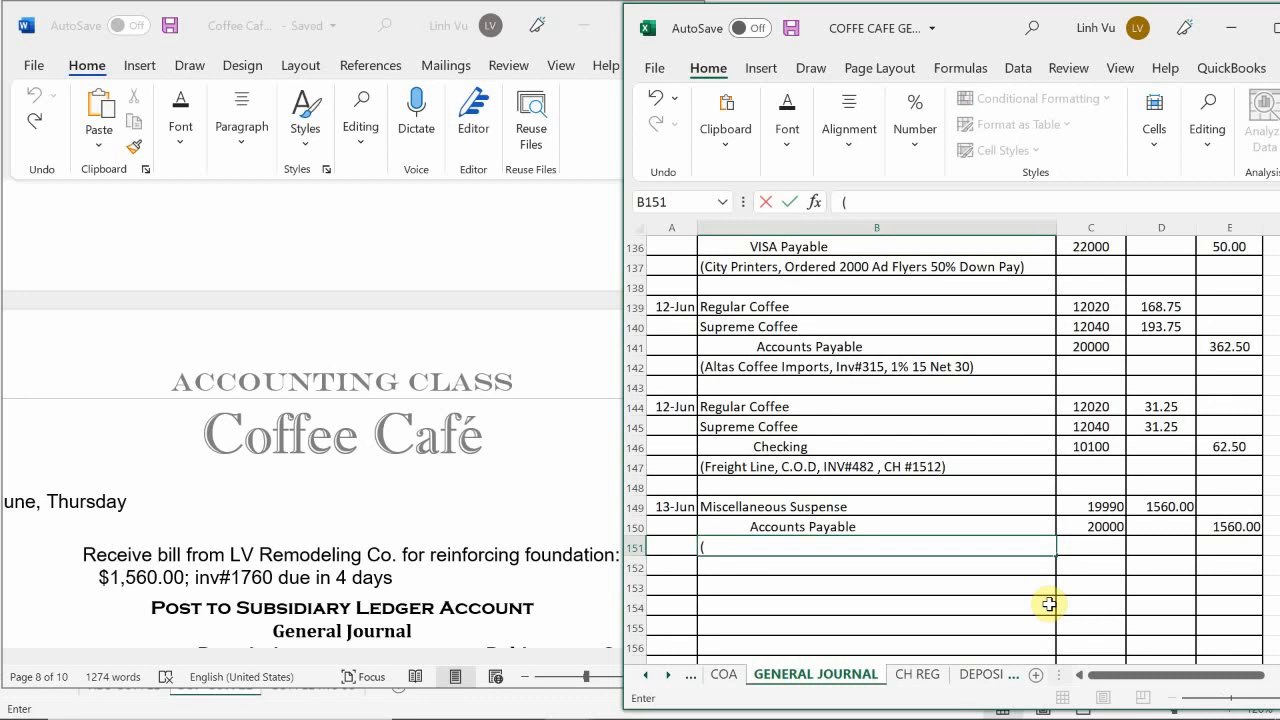
type("LV Remodeling Co, ")
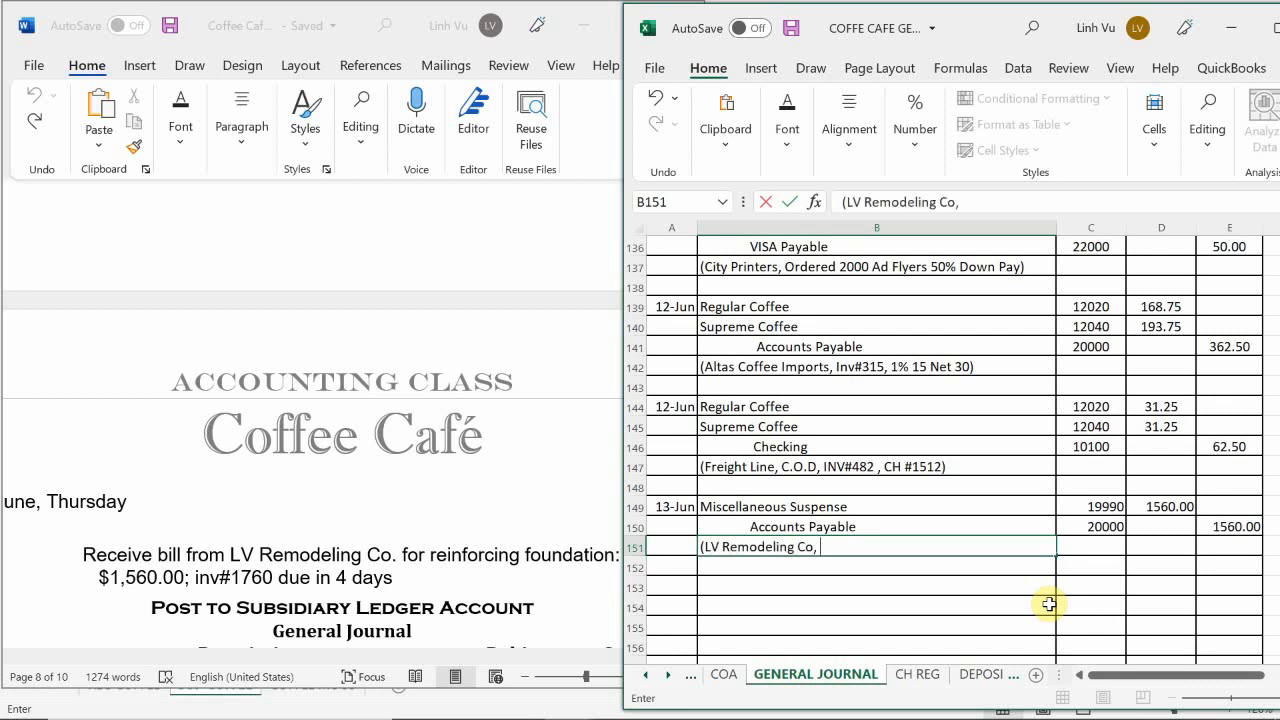
type("INV#1760, Net")
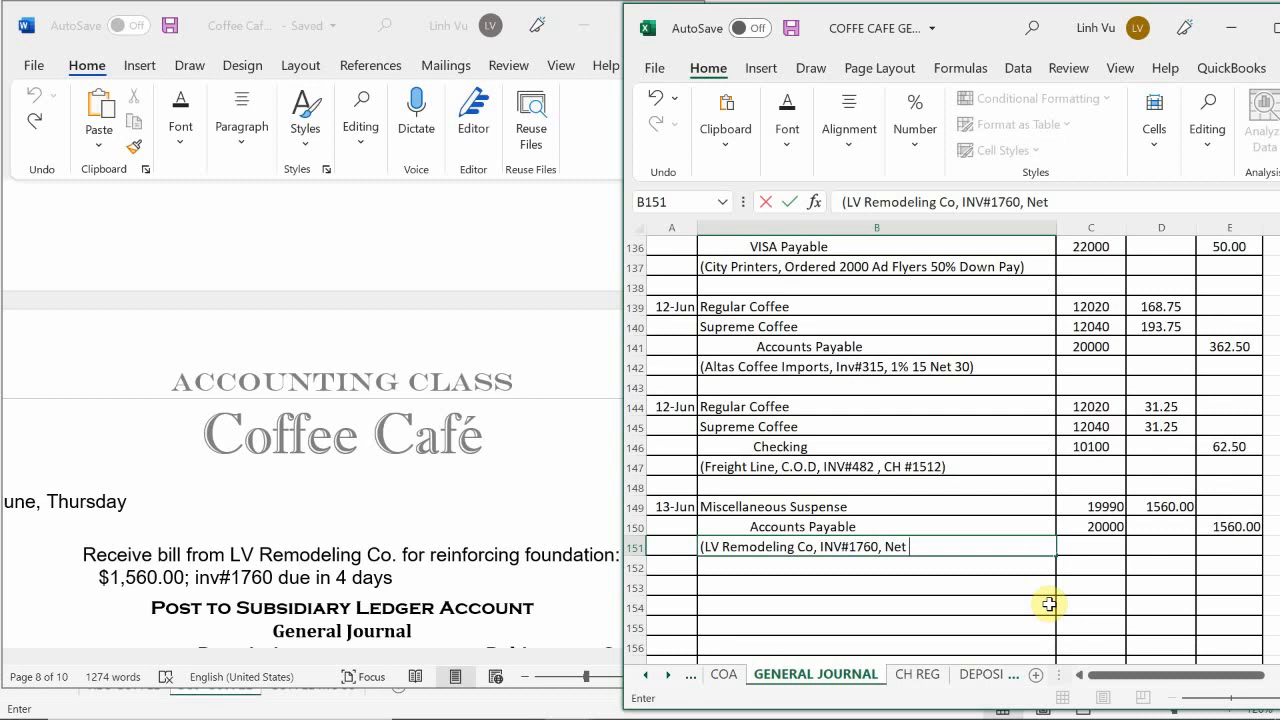
type(" 4)")
key("Return")
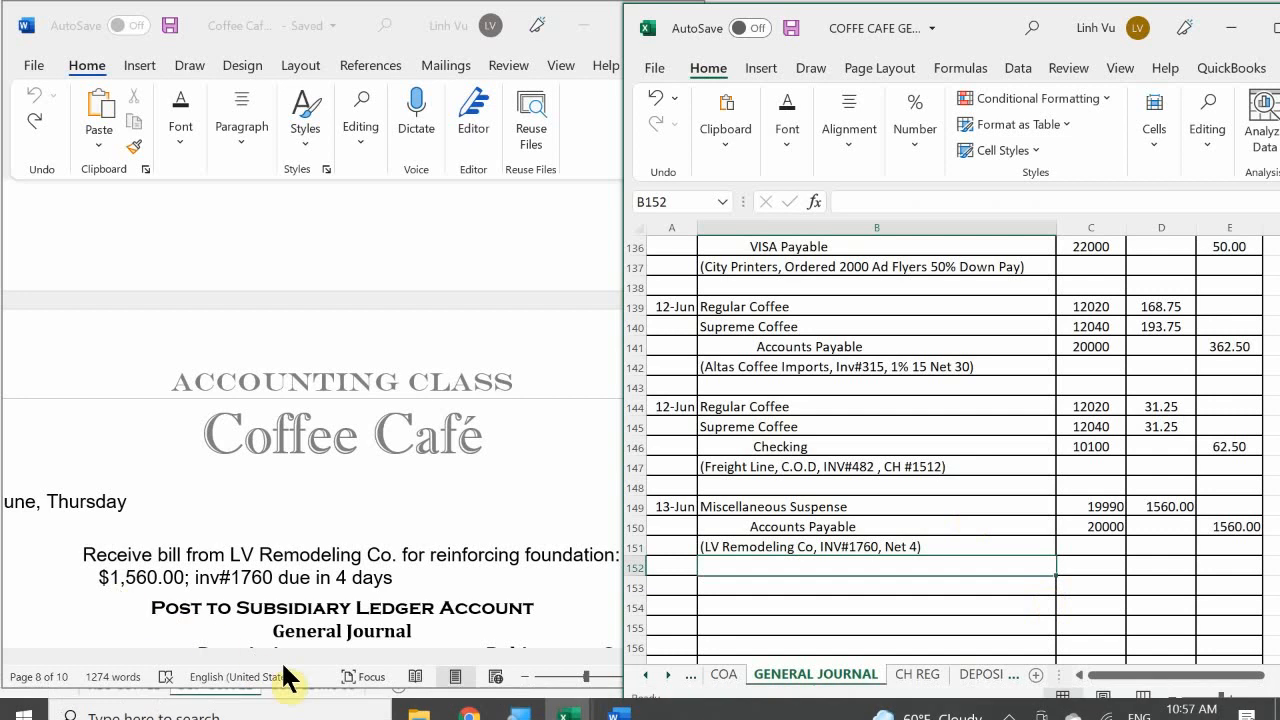
Step: Switch to the general ledger workbook and enter the date 6/13 in A555, the first empty row of the Miscellaneous Suspense account on the ASSETS sheet
mouse_move(560, 698)
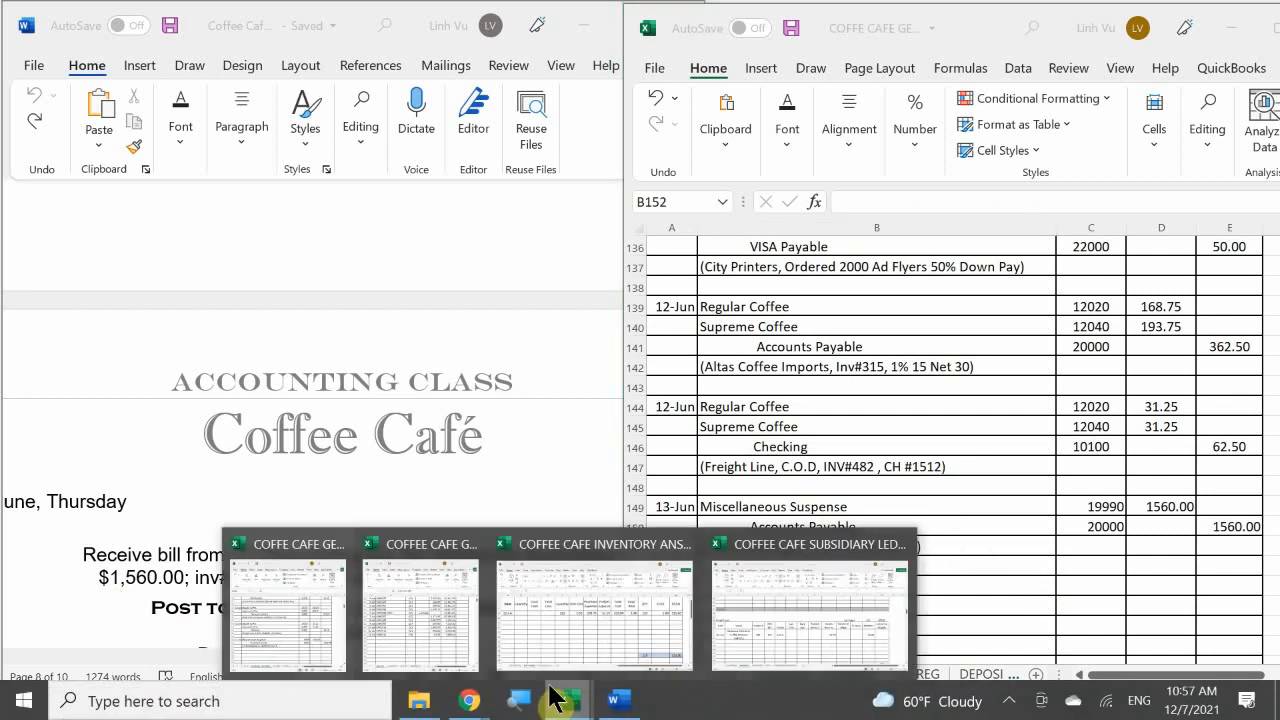
left_click(443, 617)
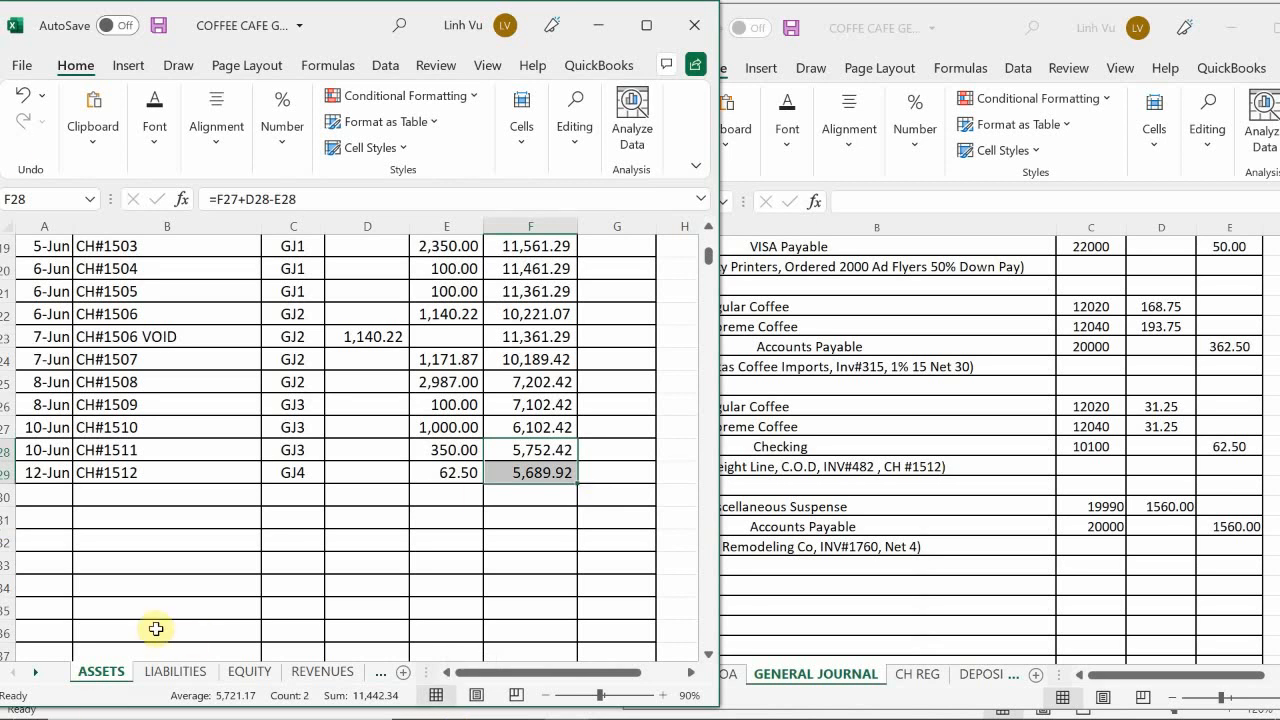
left_click(135, 522)
scroll(134, 532, "down", 20)
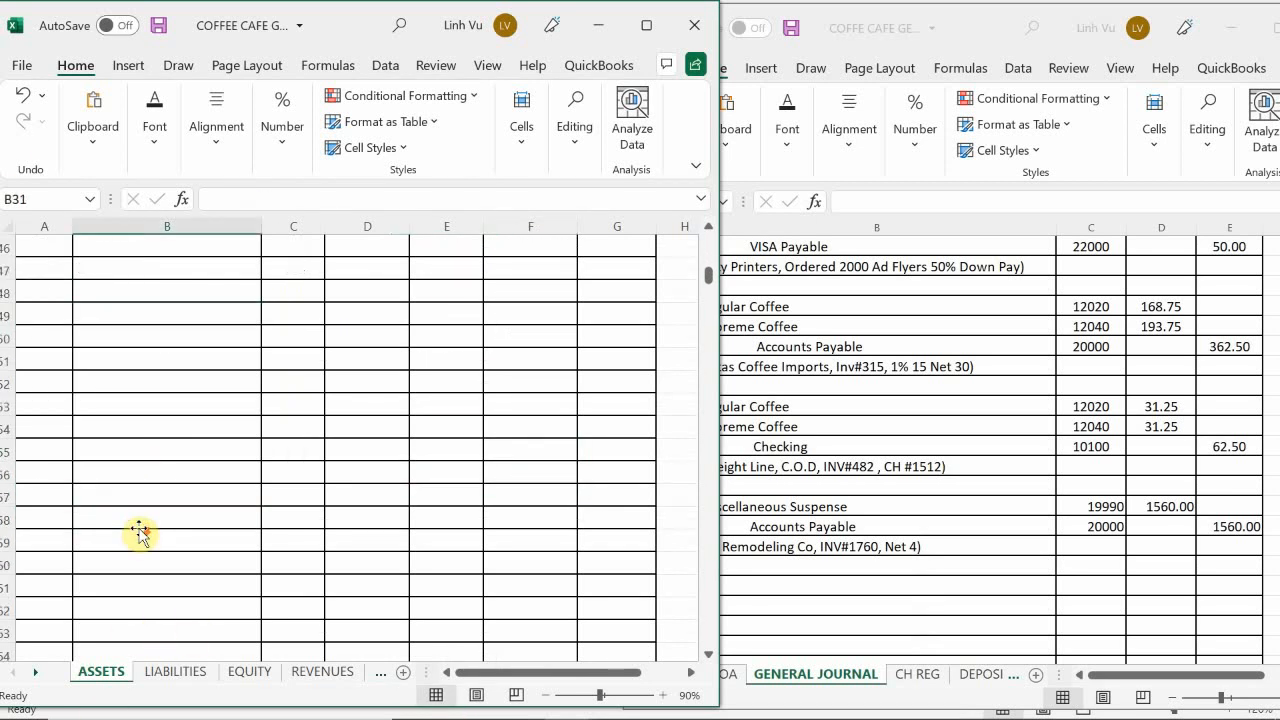
scroll(134, 532, "down", 19)
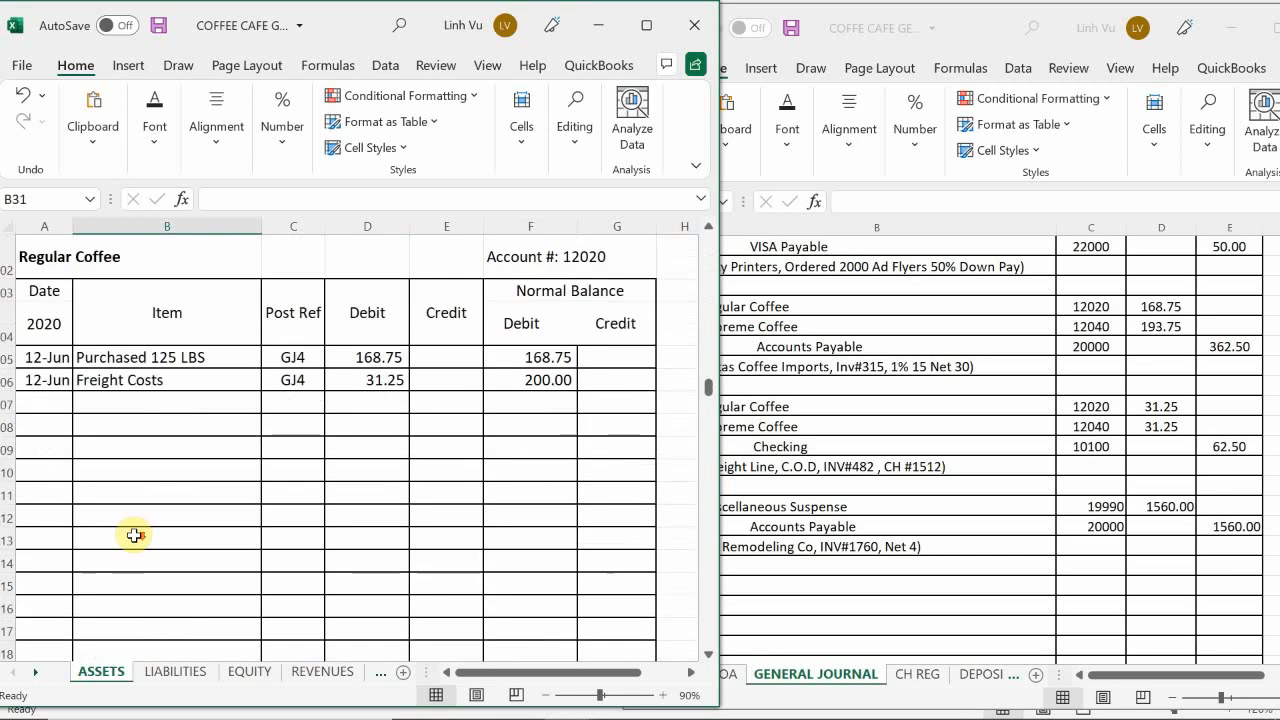
scroll(134, 536, "down", 15)
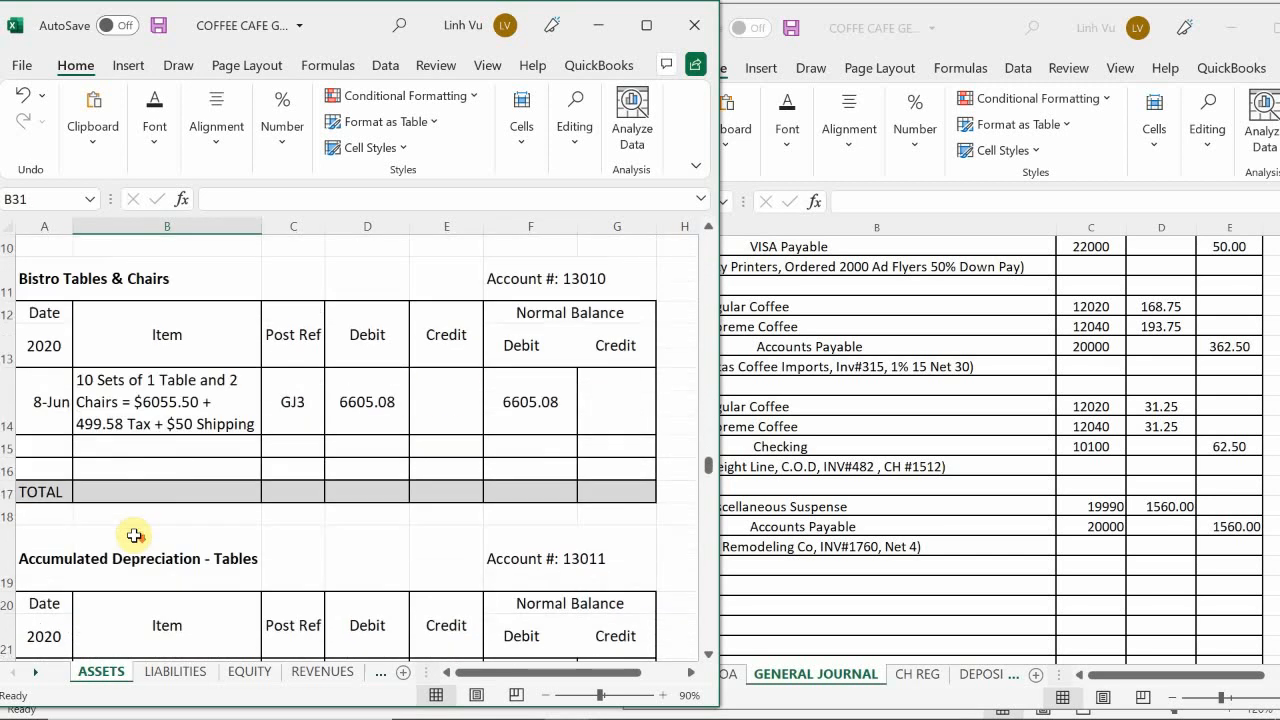
scroll(134, 536, "down", 15)
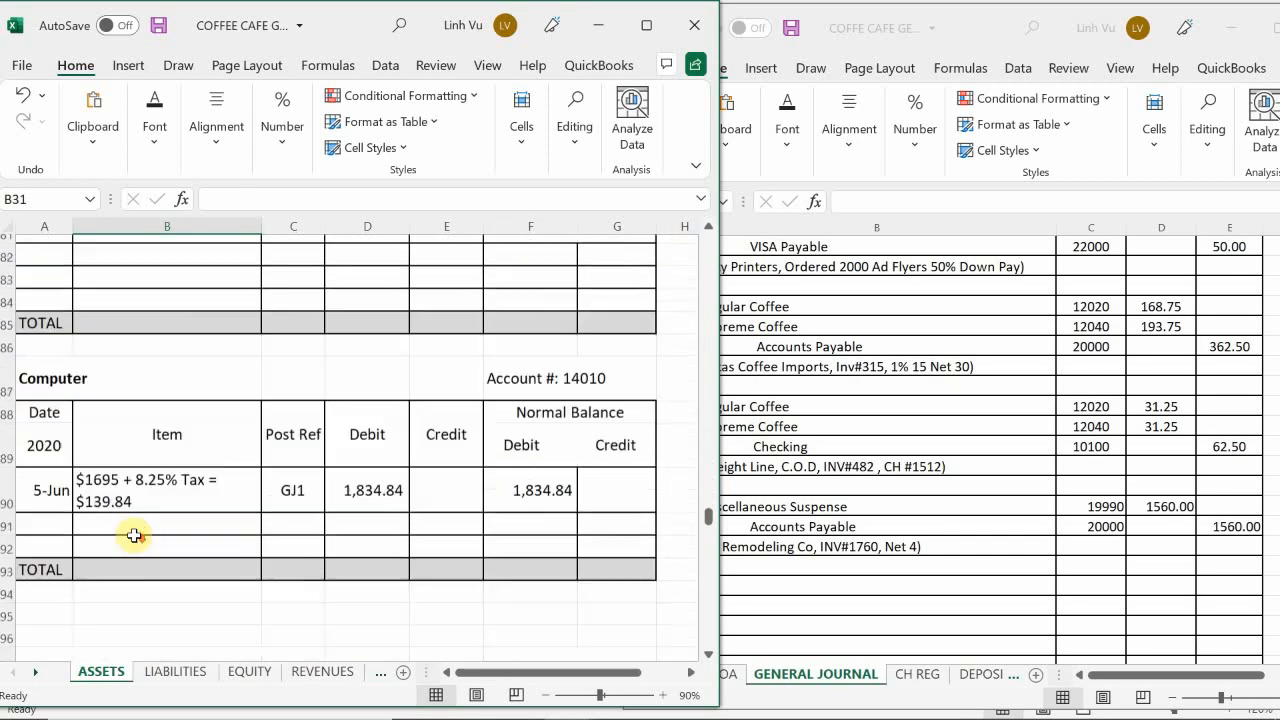
scroll(134, 536, "down", 20)
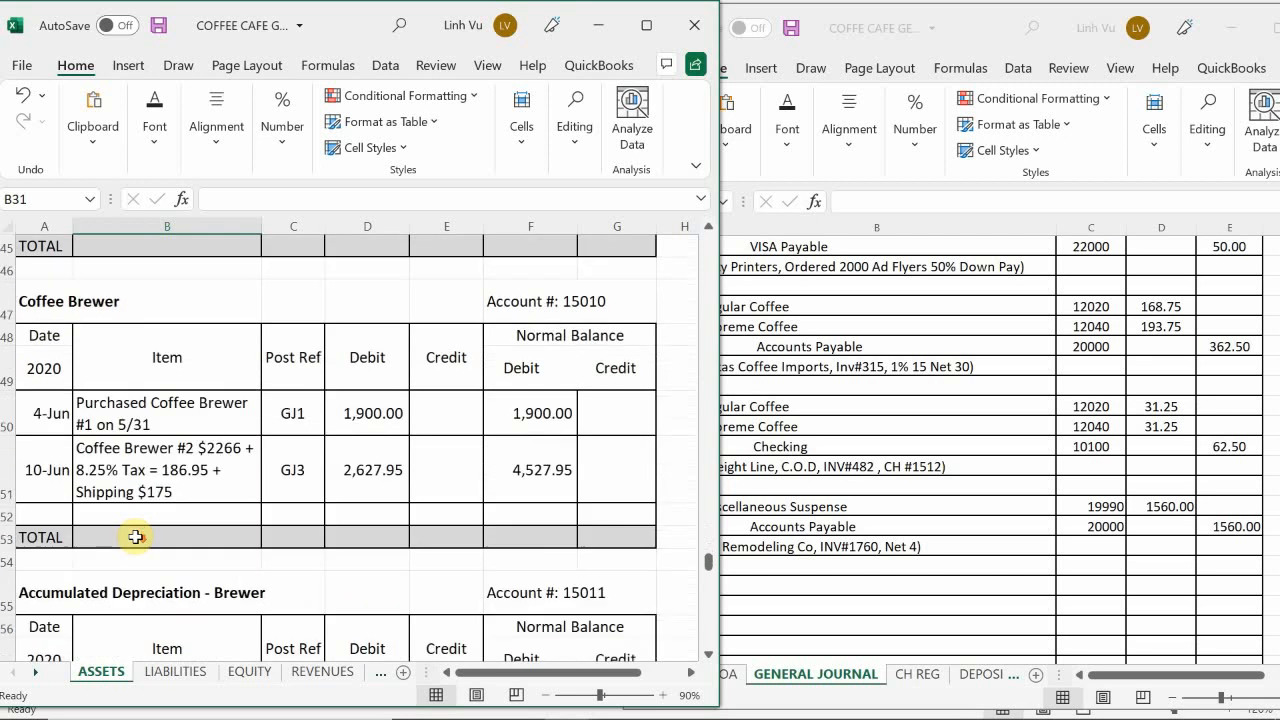
scroll(135, 537, "down", 20)
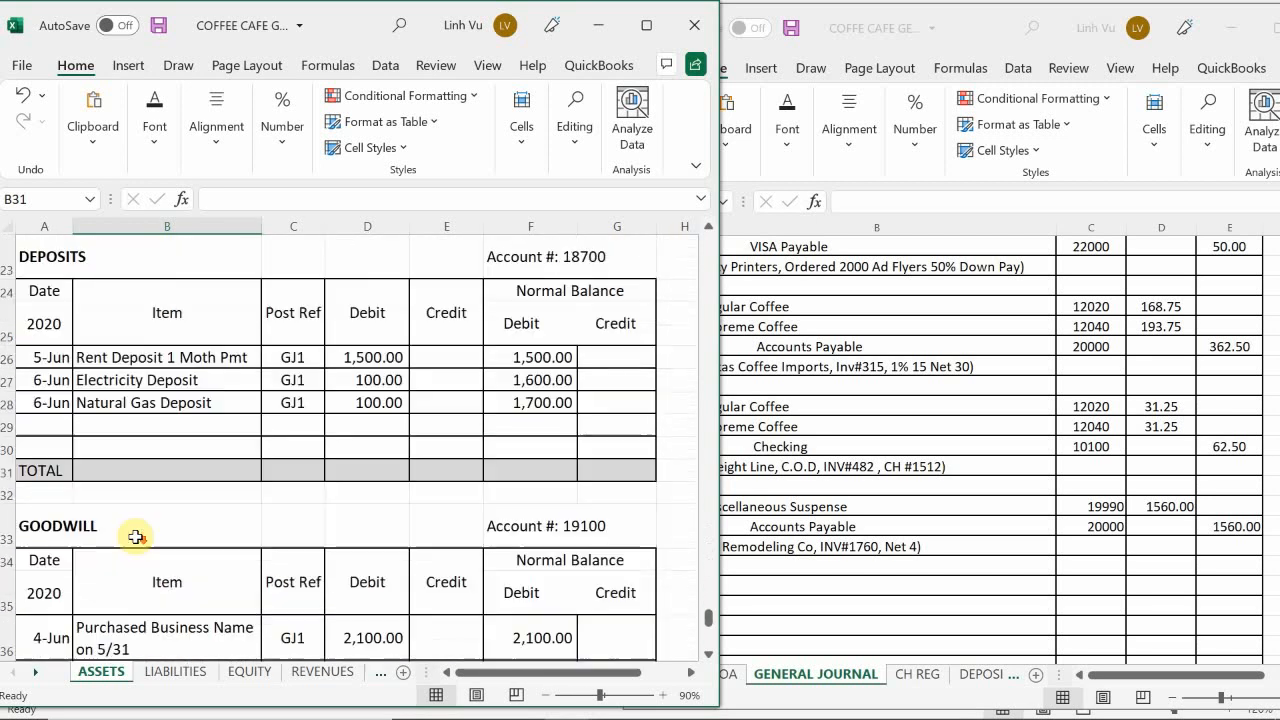
scroll(135, 537, "down", 8)
scroll(135, 537, "up", 12)
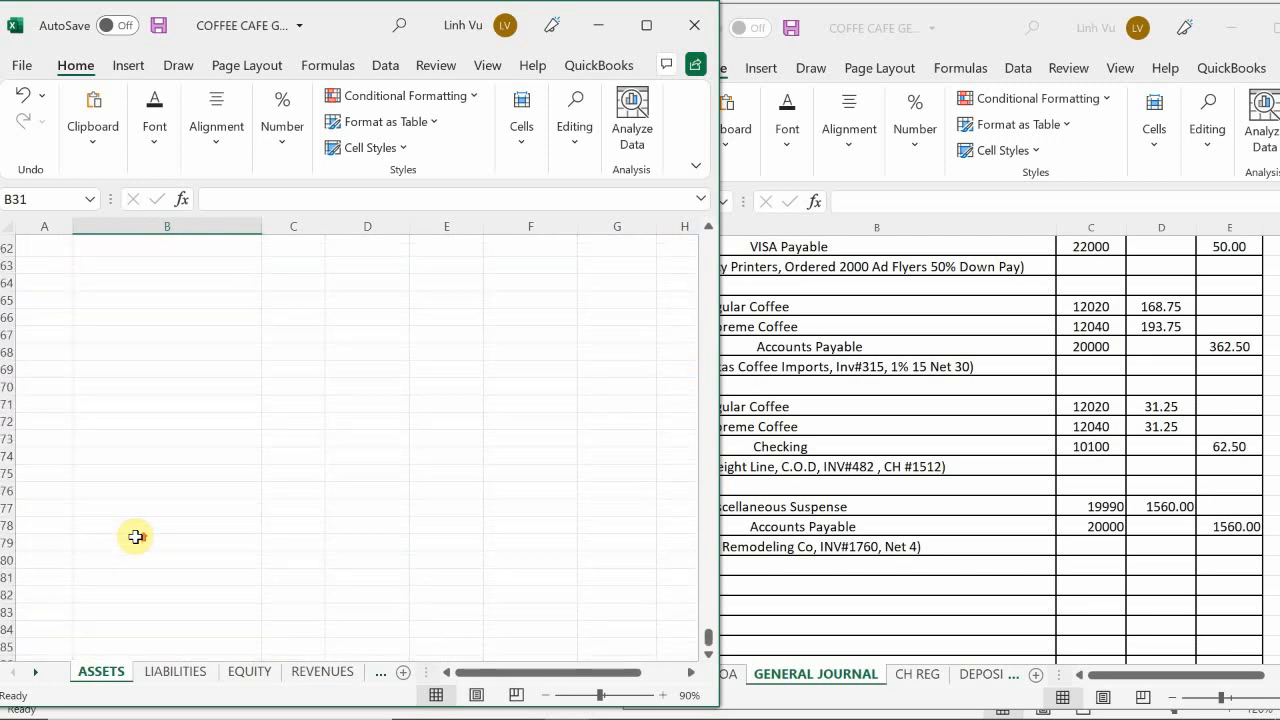
scroll(135, 537, "up", 1)
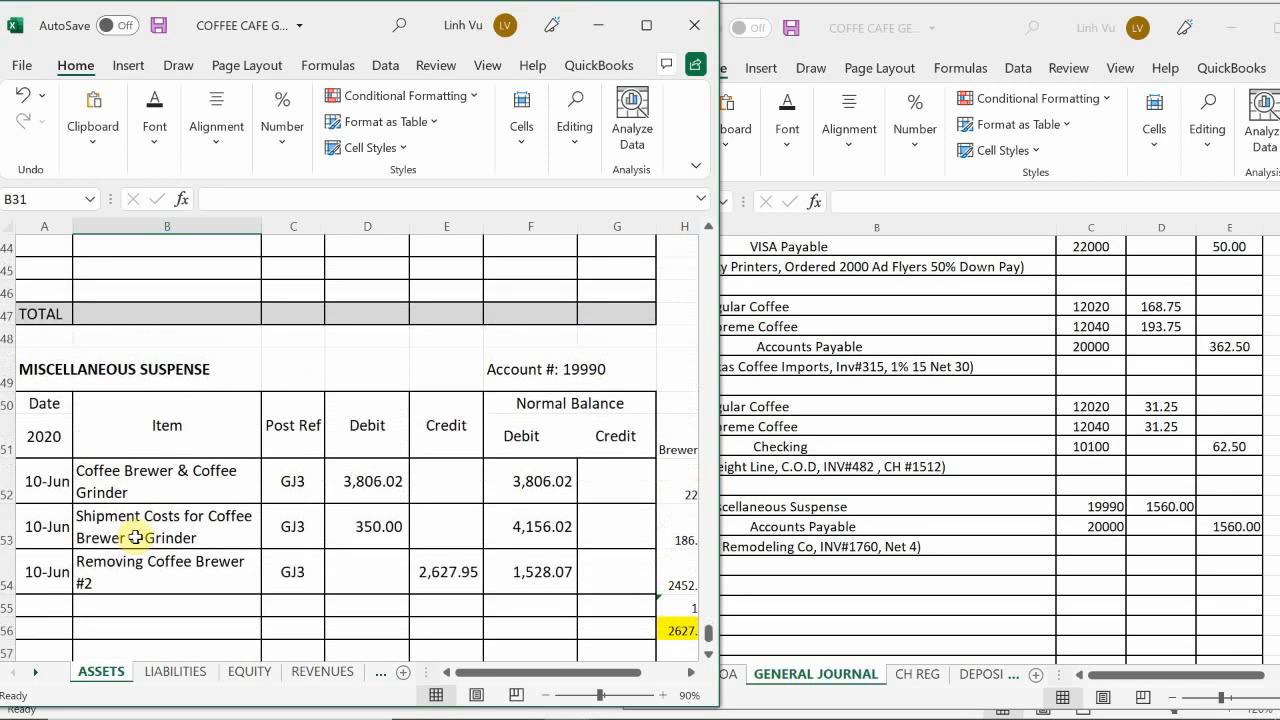
scroll(135, 537, "down", 3)
scroll(135, 537, "up", 2)
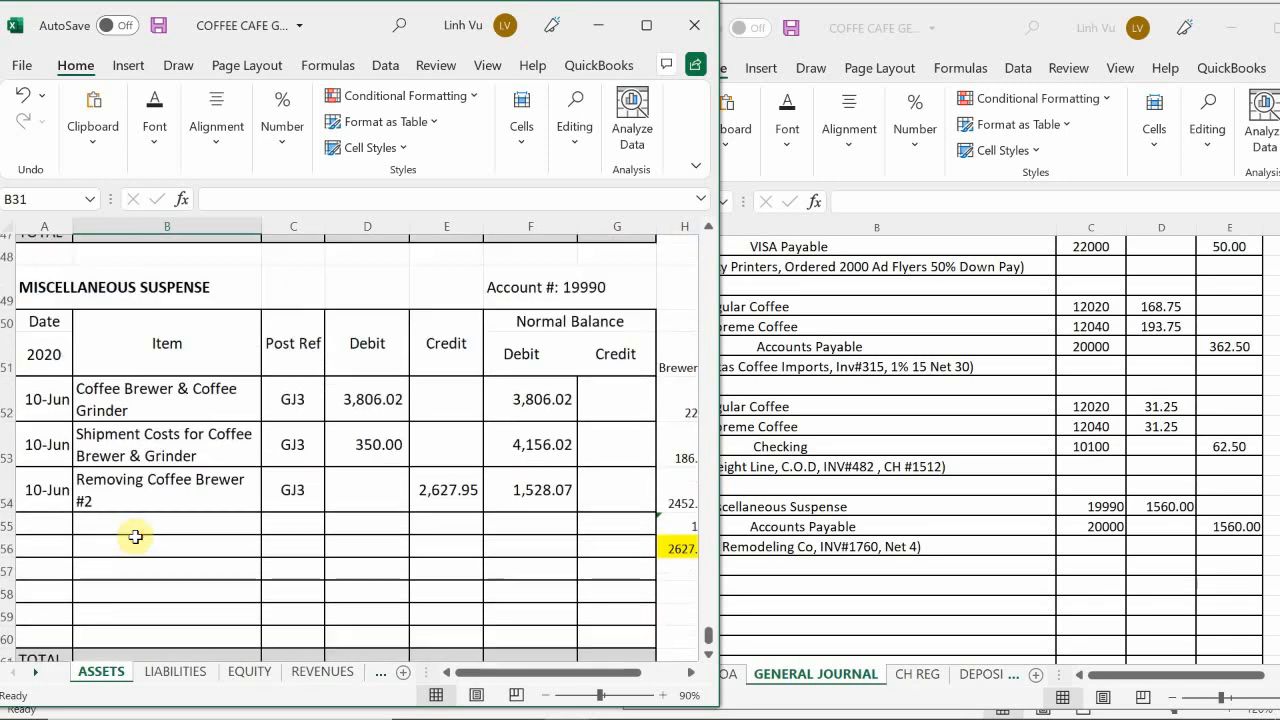
left_click(48, 540)
type("6/")
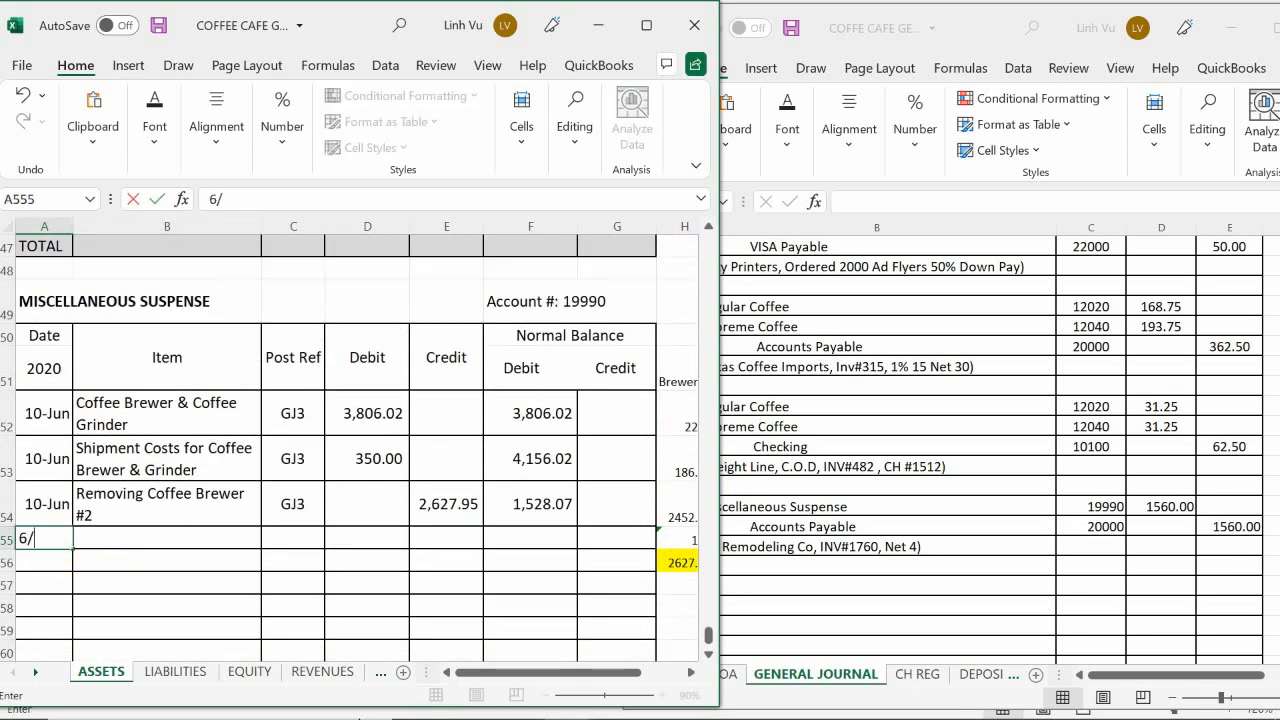
type("13")
key("Return")
Step: Enter "Reinforcement Foundation on Coffe Grinder" as the item description in B555
key("Right")
key("Up")
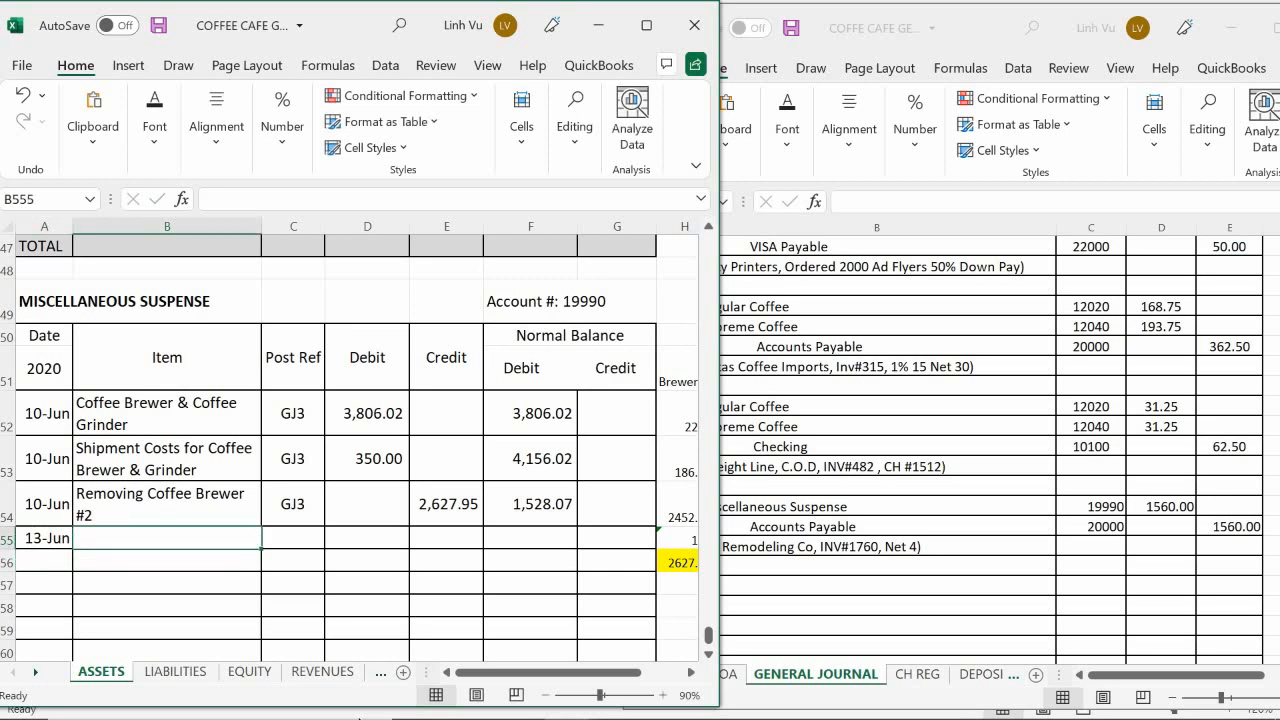
type("Rein")
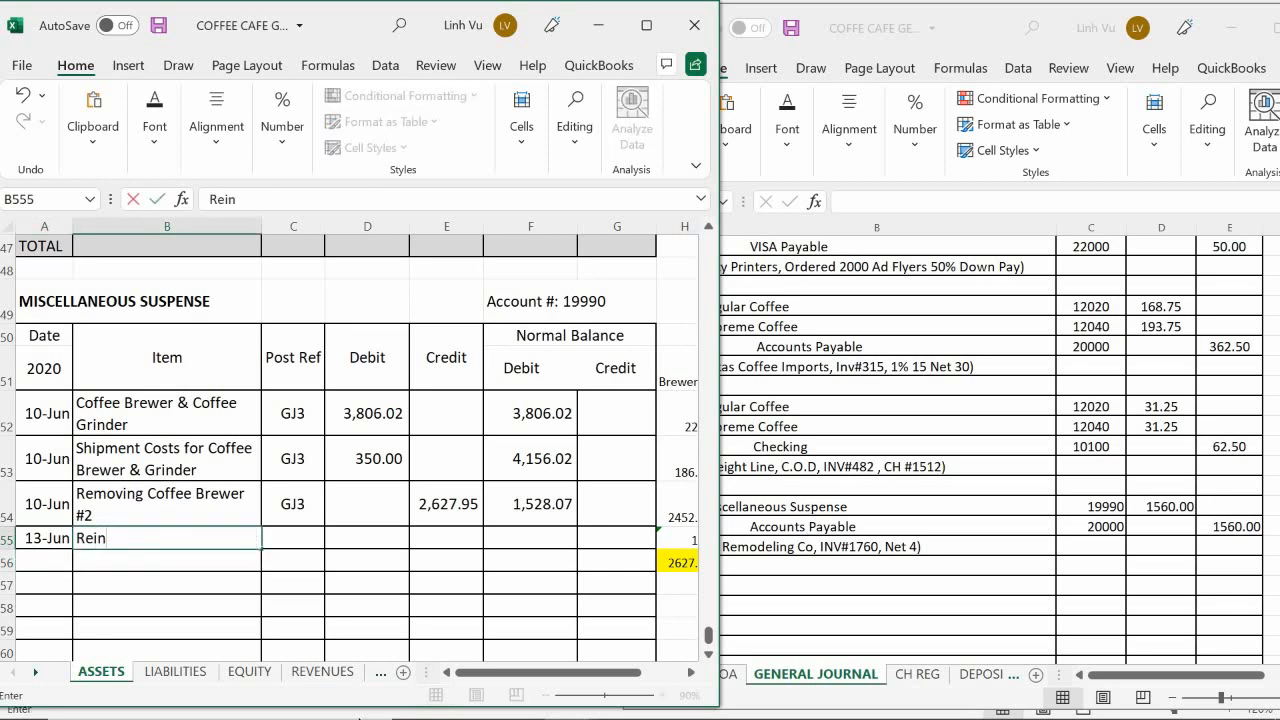
type("forcemer")
key("BackSpace")
key("BackSpace")
type("ent Foundation")
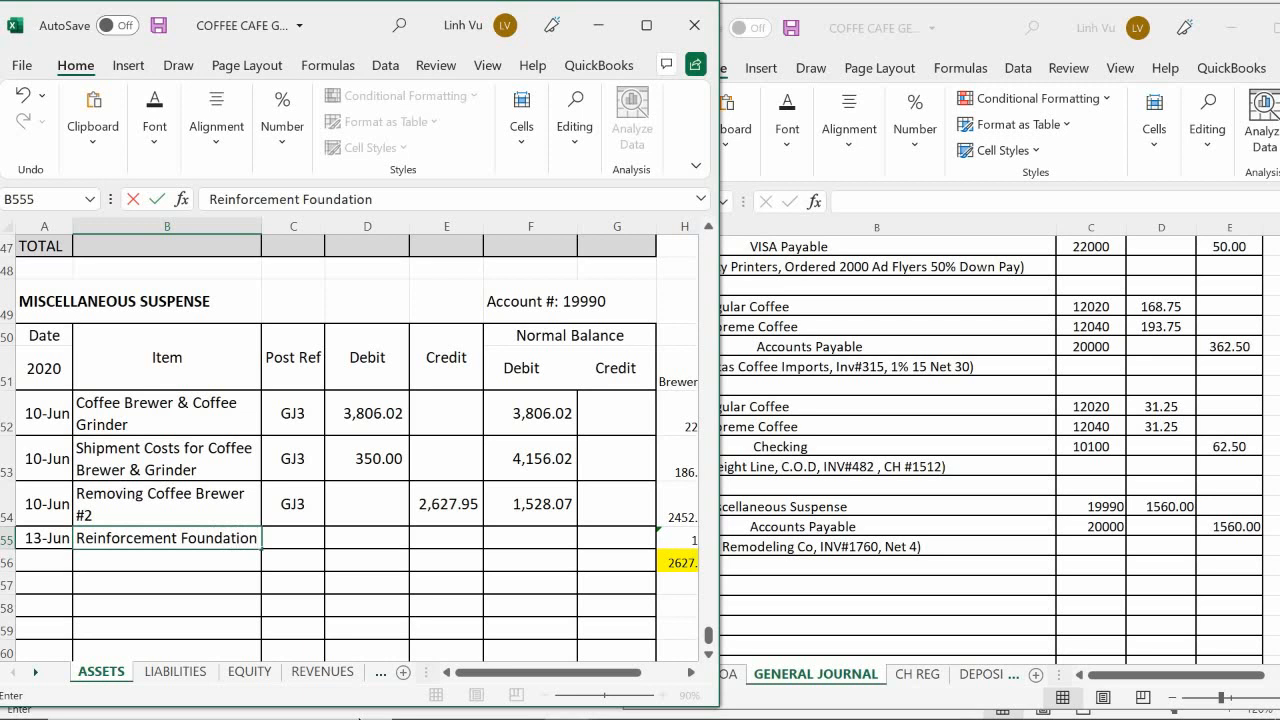
type(" on Coffe")
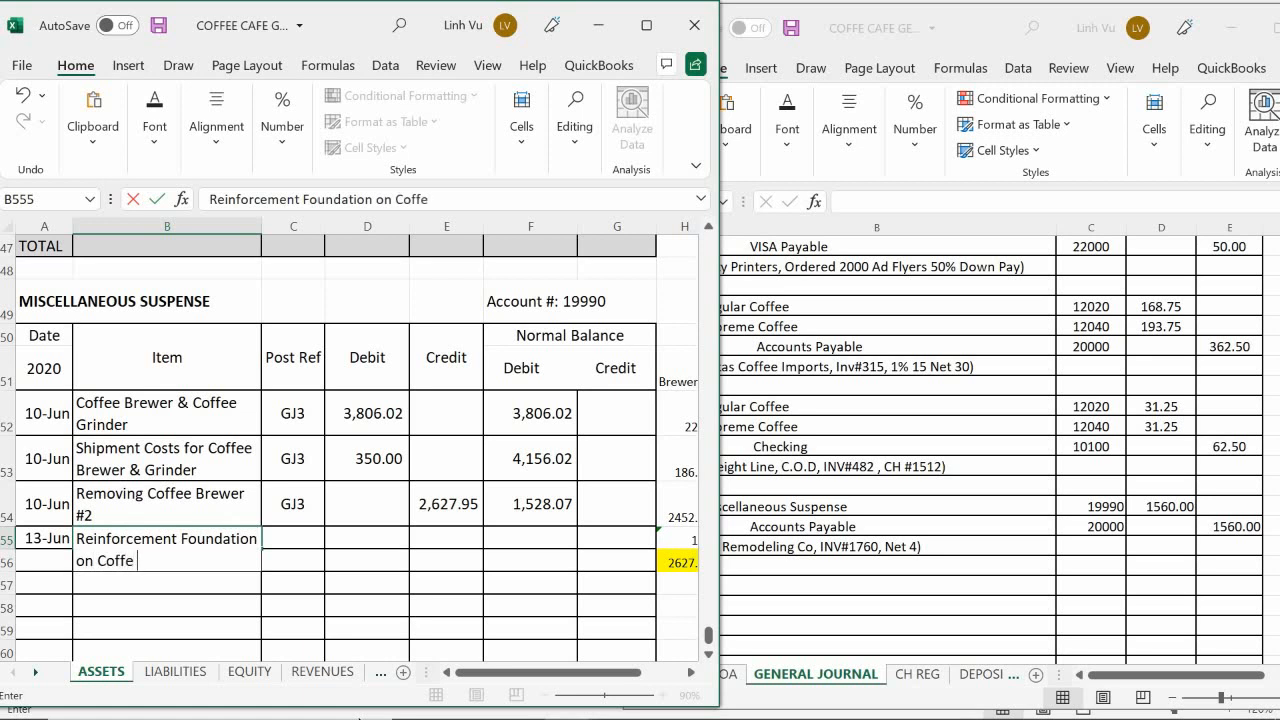
type(" G")
key("BackSpace")
type("Grinder")
key("Return")
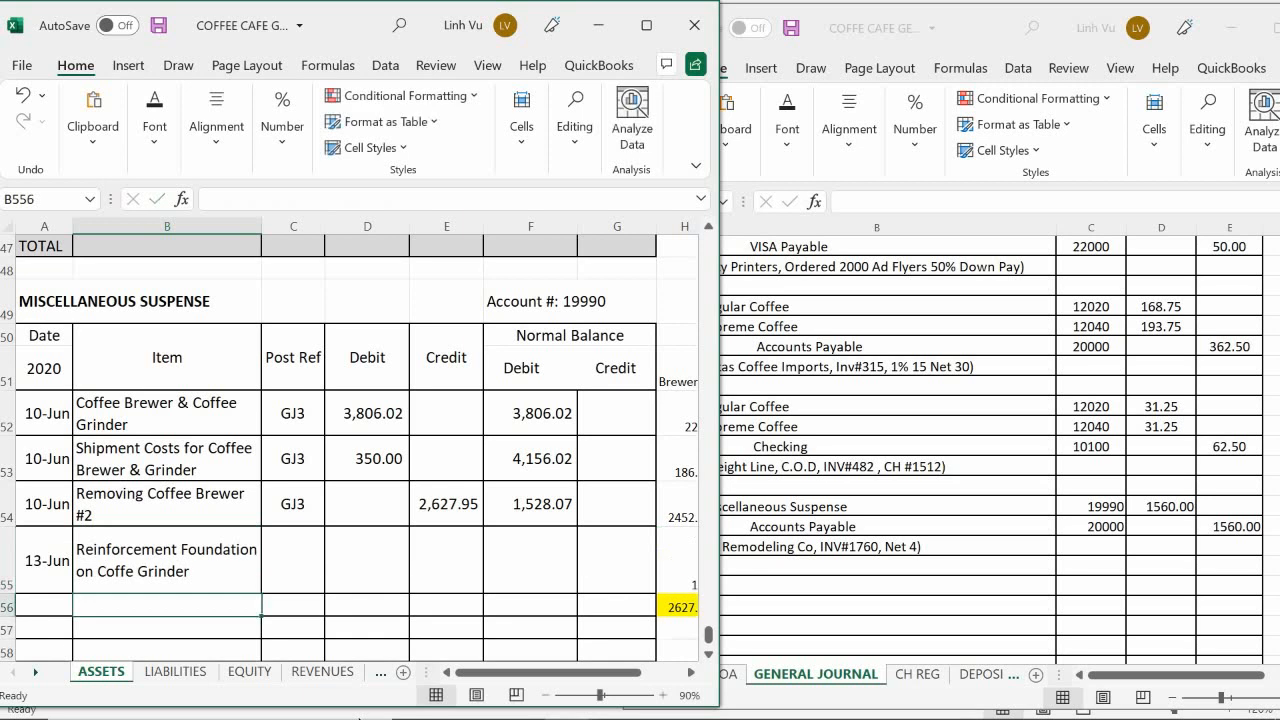
Step: Enter GJ4 as the post reference in C555 and move on to the row's debit cell, D555
key("Right")
key("Up")
type("GJ4")
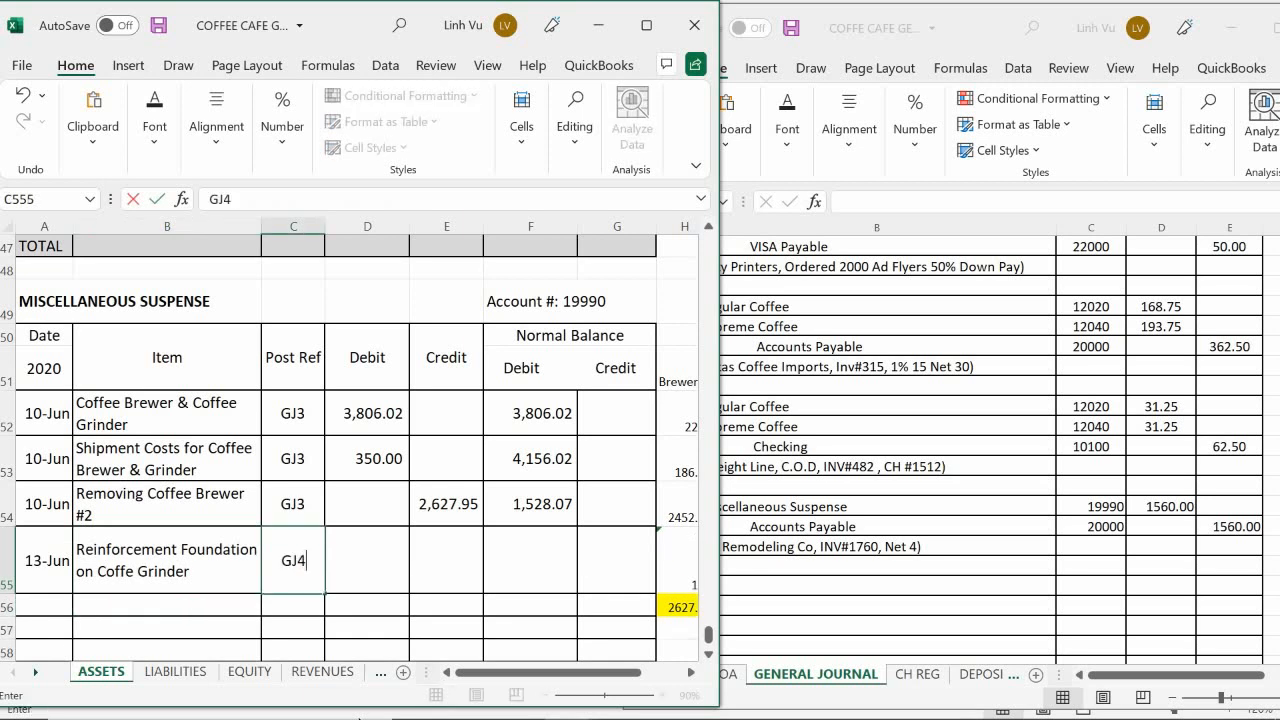
key("Return")
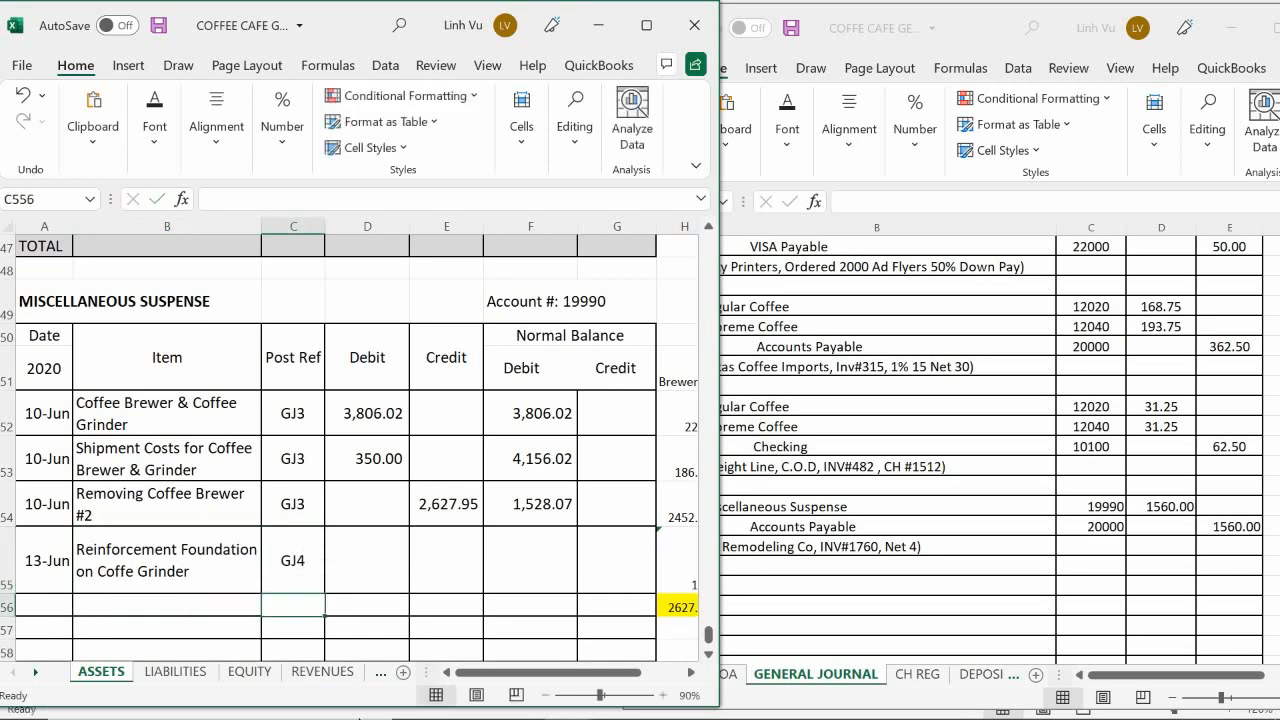
key("Right")
key("Up")
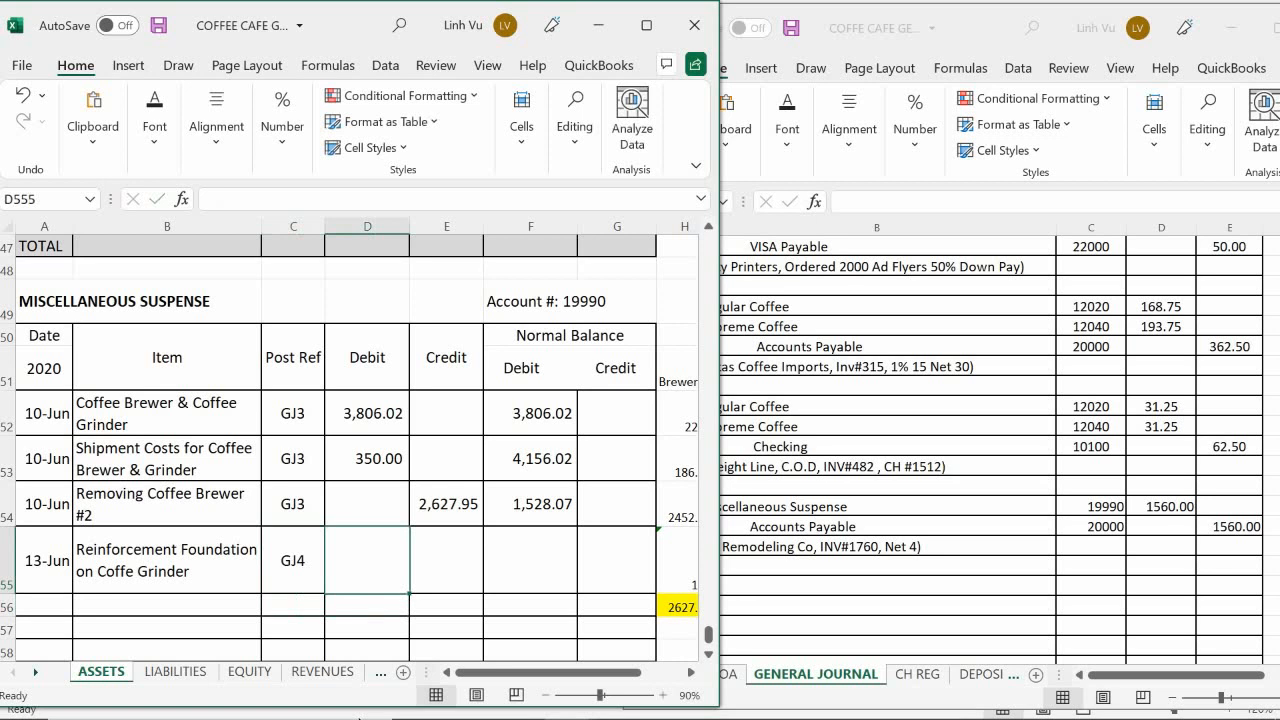
Step: Enter 1560 as the debit in D555 and fill the running balance formula from F554 down to F555
type("1560")
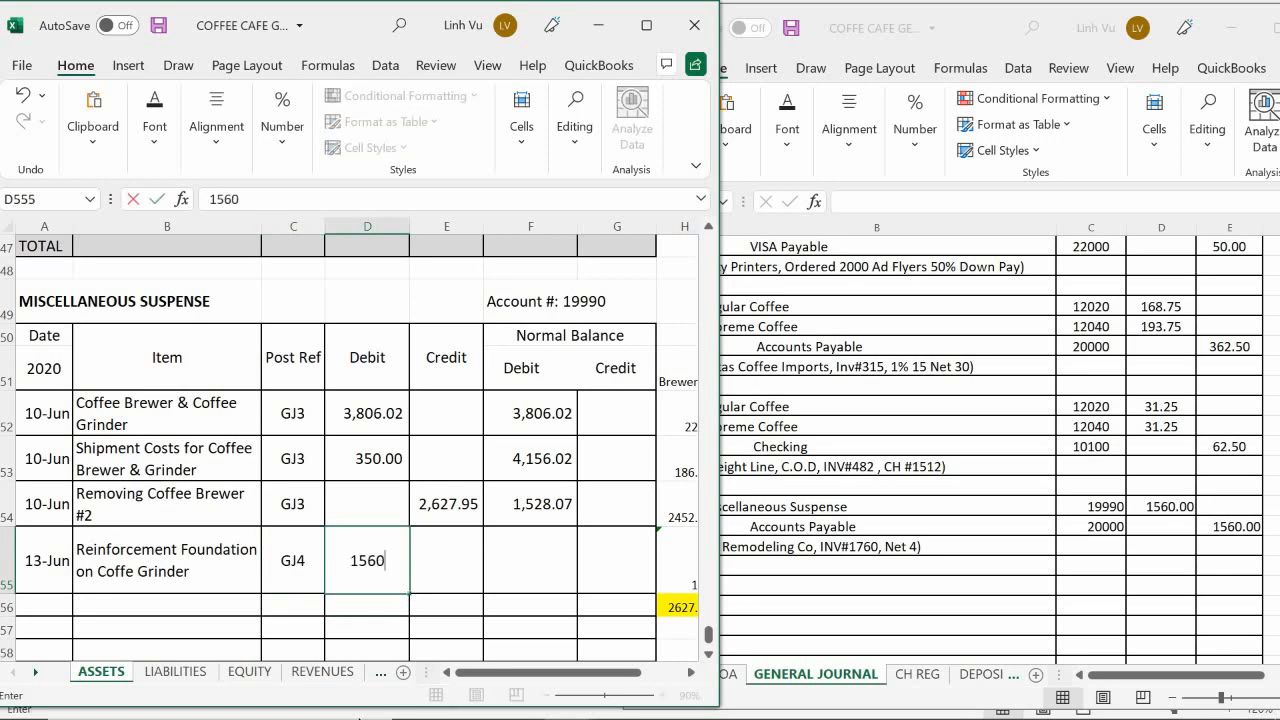
key("Return")
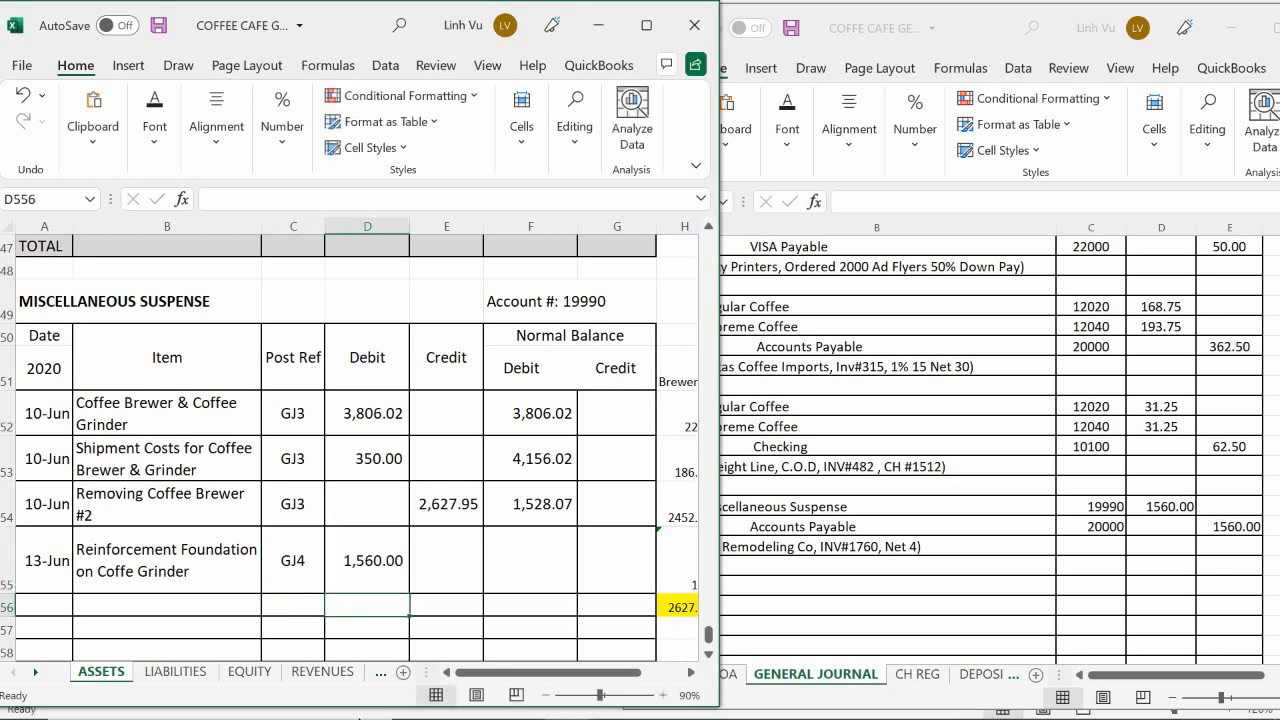
key("Right")
key("Right")
key("Up")
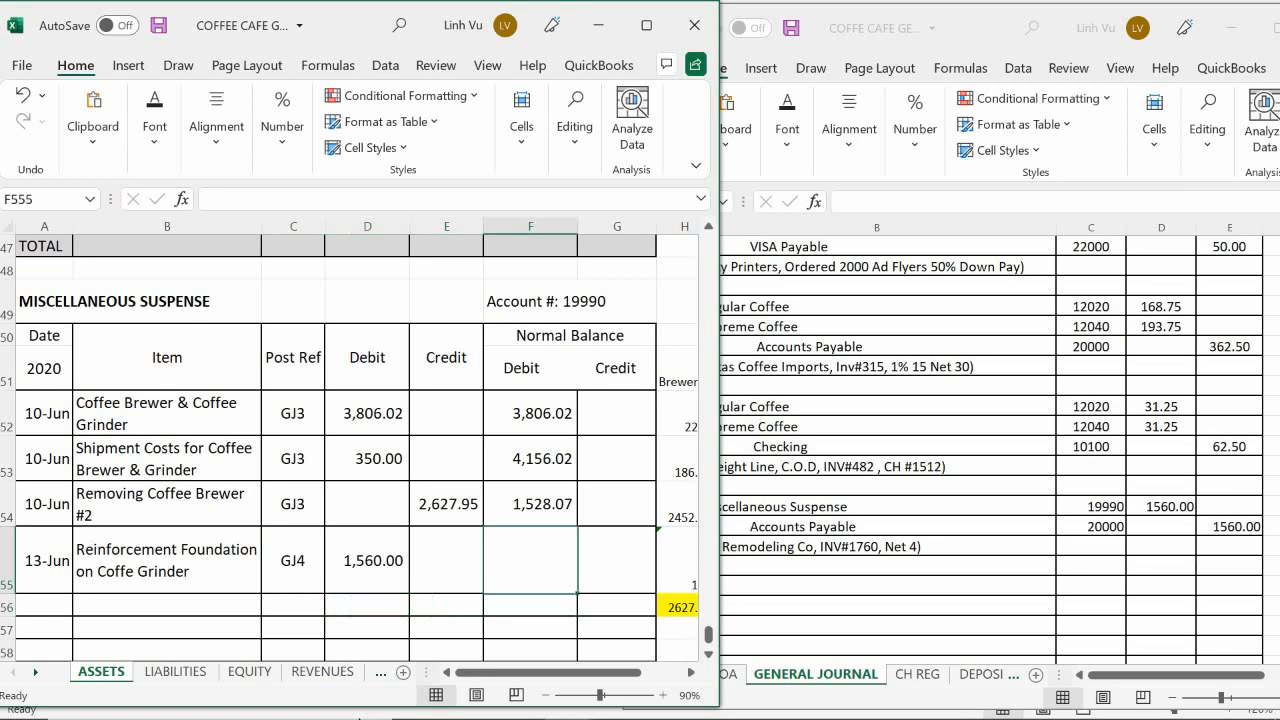
type("=")
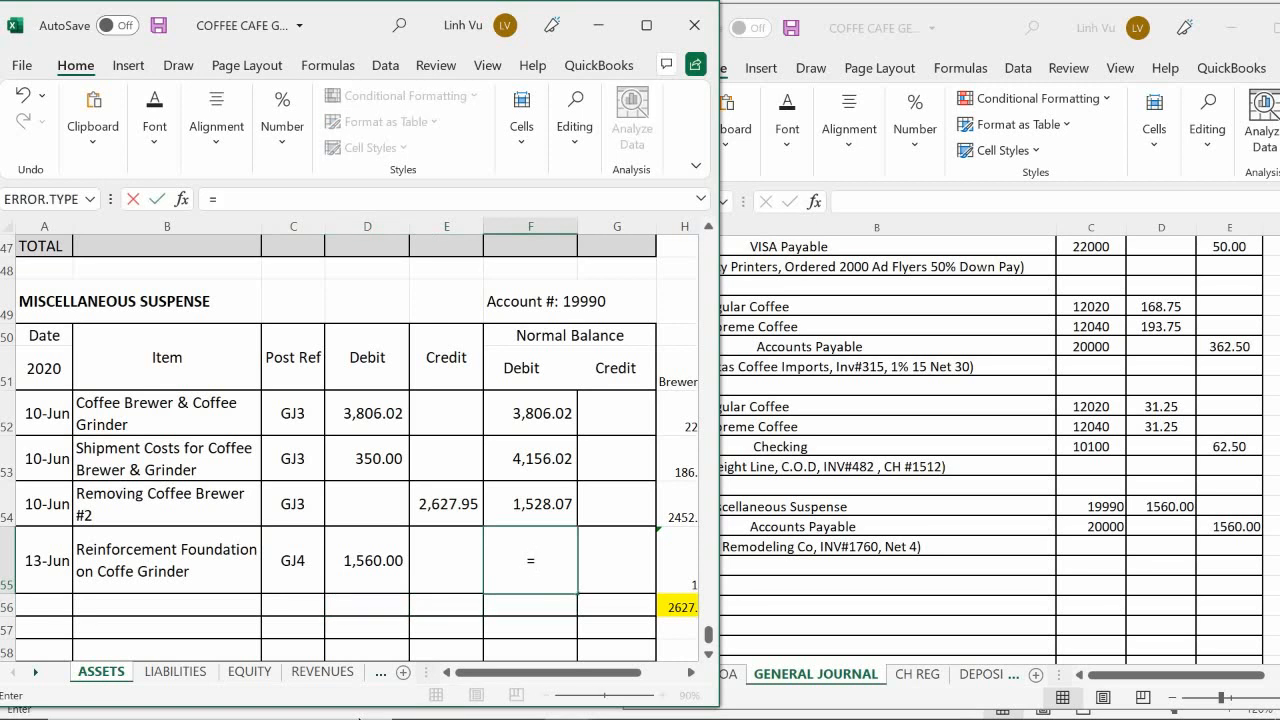
key("BackSpace")
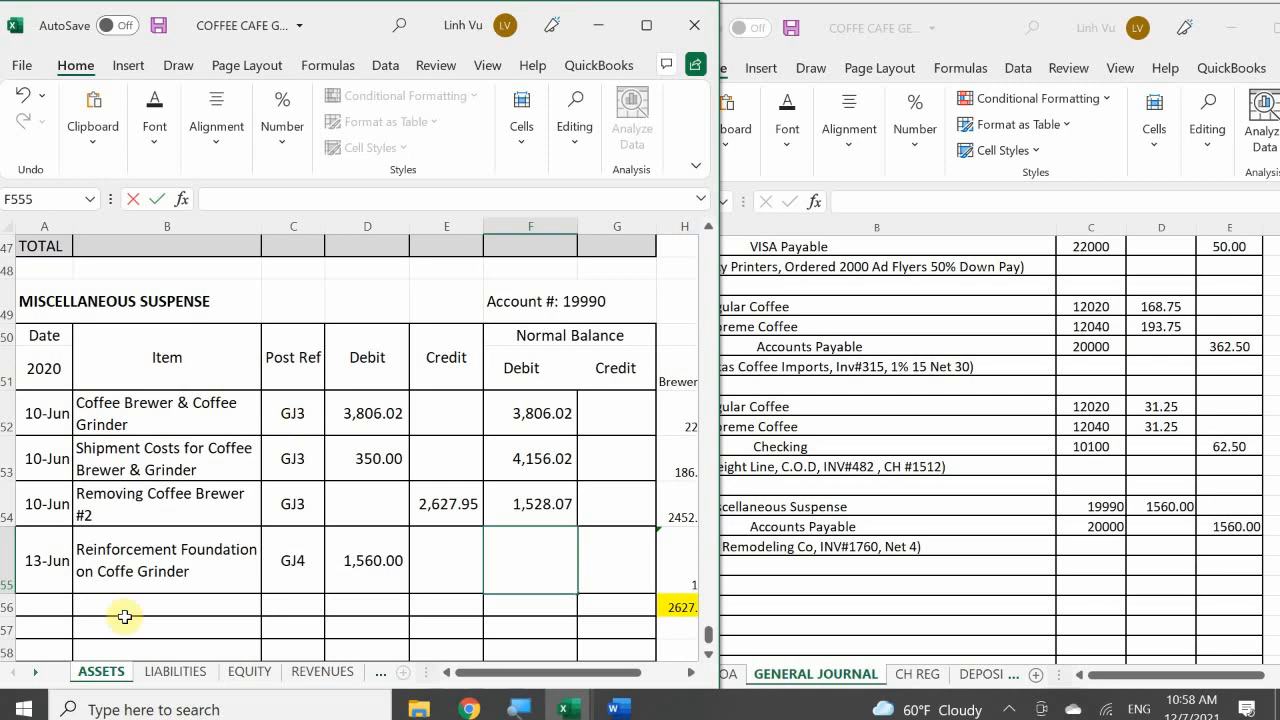
left_click(529, 500)
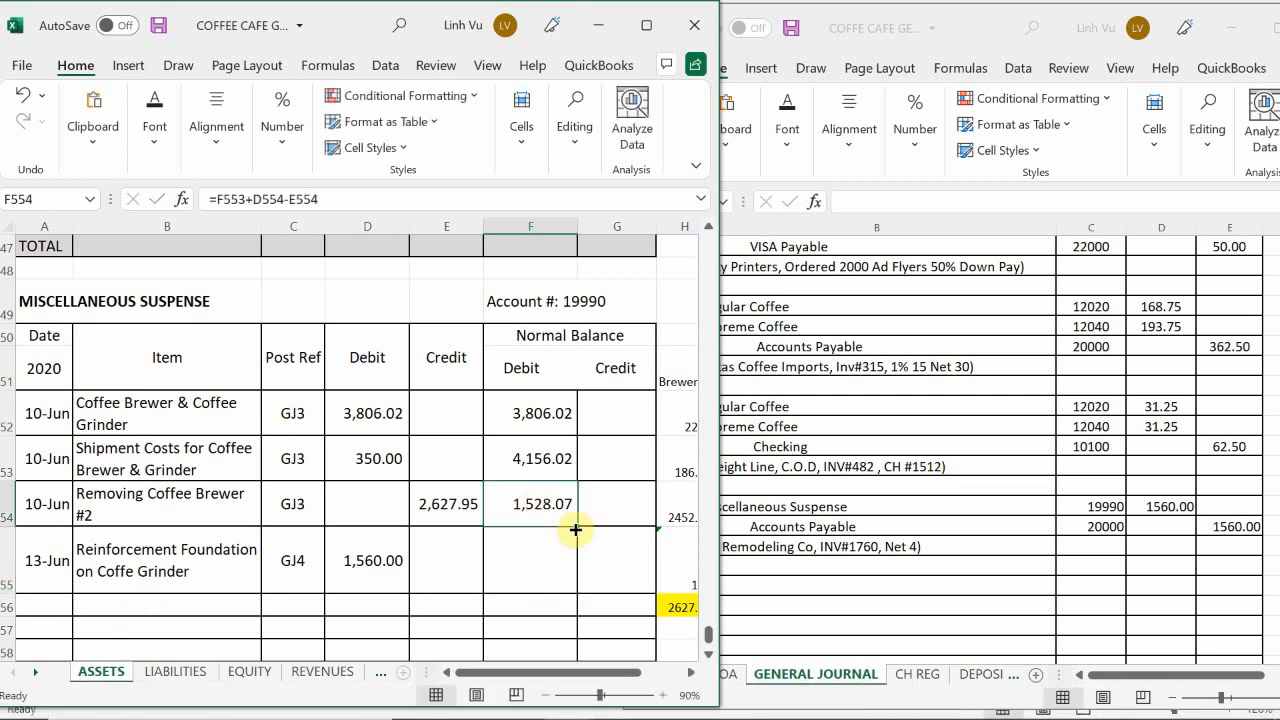
left_click_drag(577, 527, 578, 594)
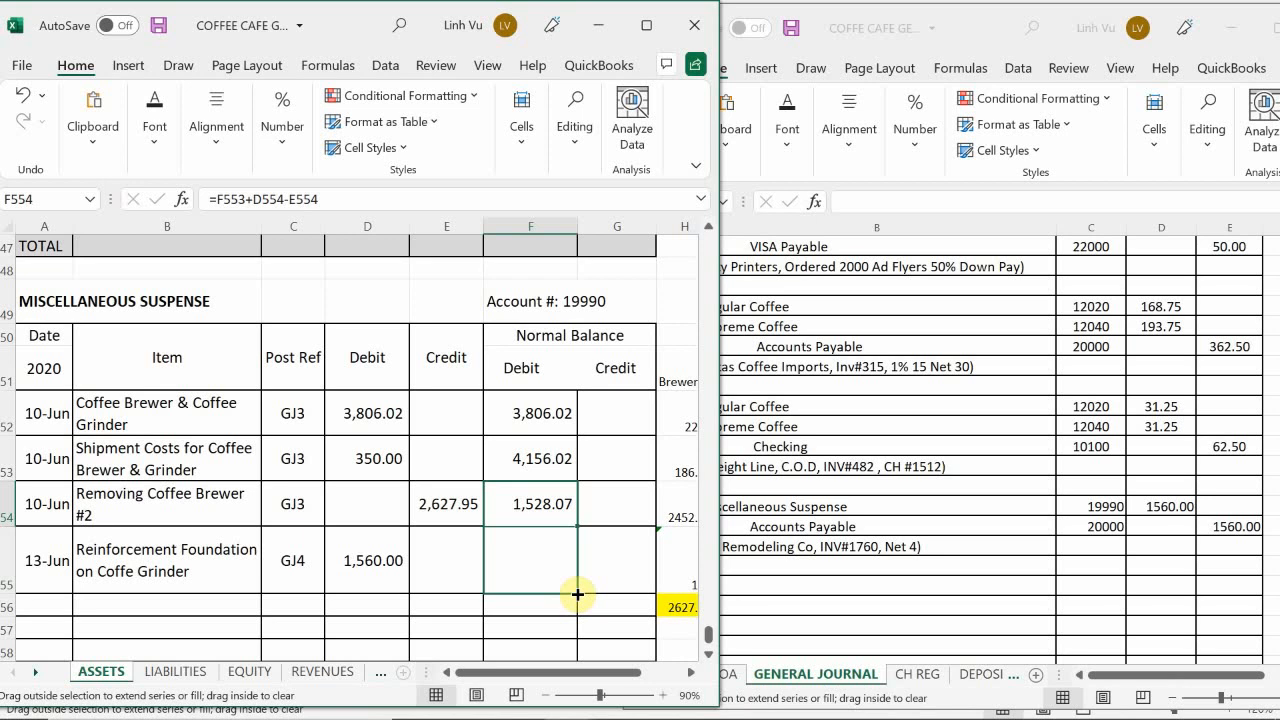
left_click_drag(577, 594, 578, 595)
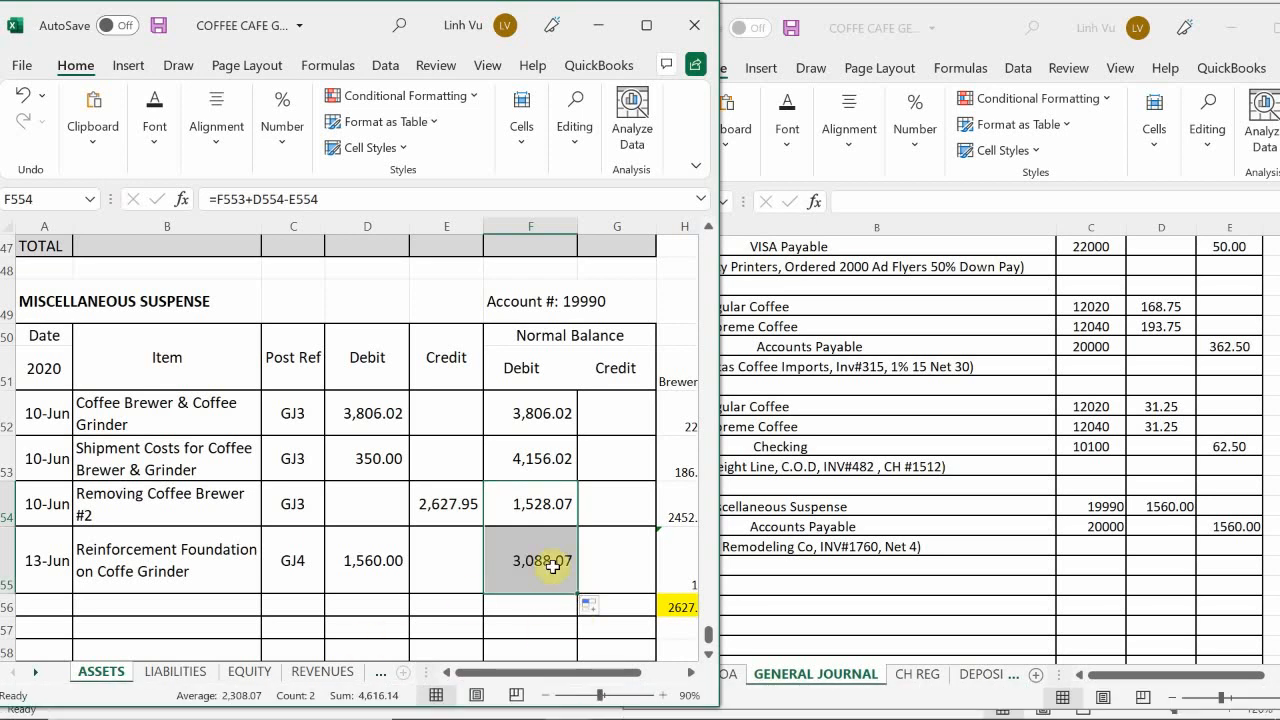
left_click(452, 556)
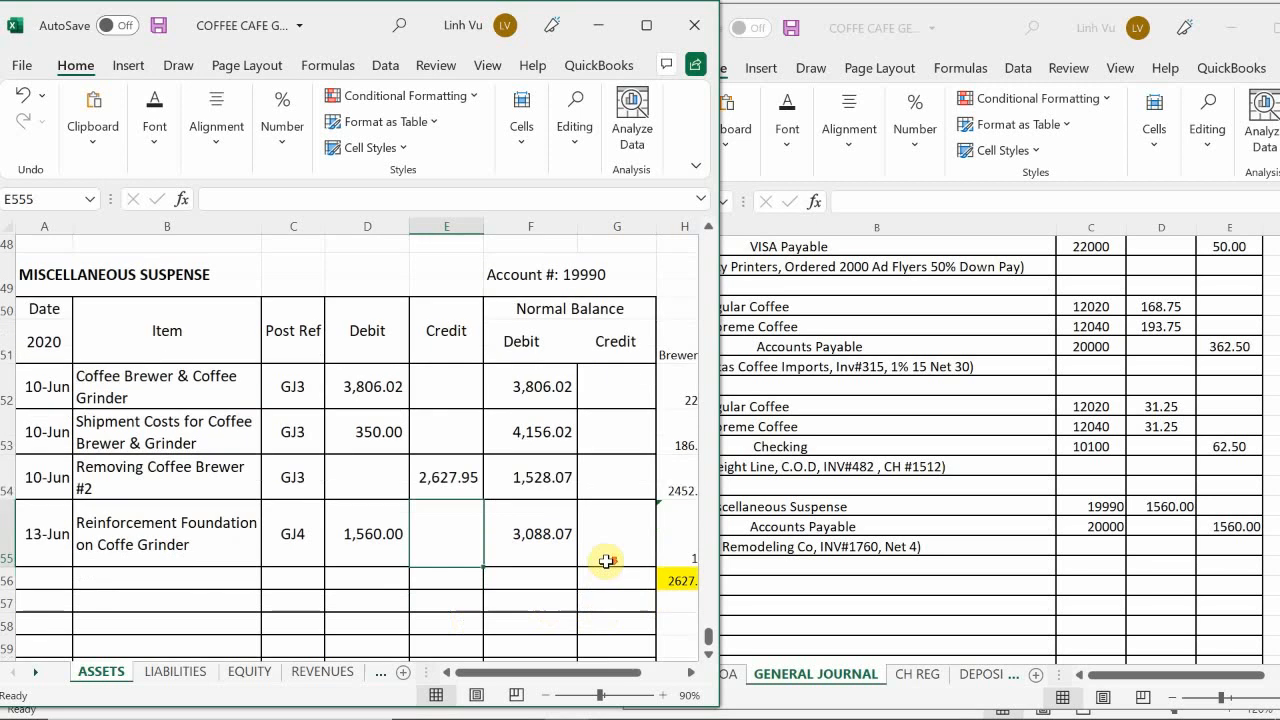
Step: Examine the Miscellaneous Suspense account and the brewer and grinder cost breakdown beside it in columns H to J
scroll(603, 560, "down", 2)
scroll(603, 560, "up", 1)
scroll(603, 557, "up", 1)
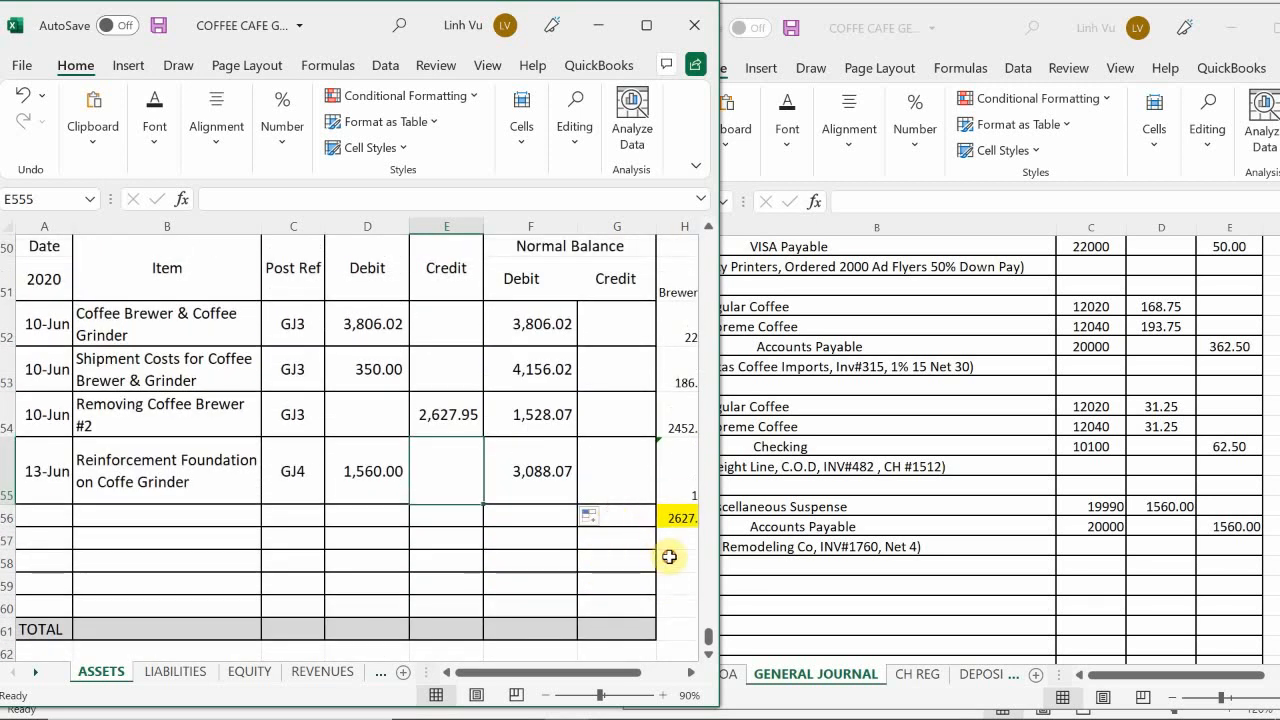
left_click(666, 564)
key("Right")
key("Up")
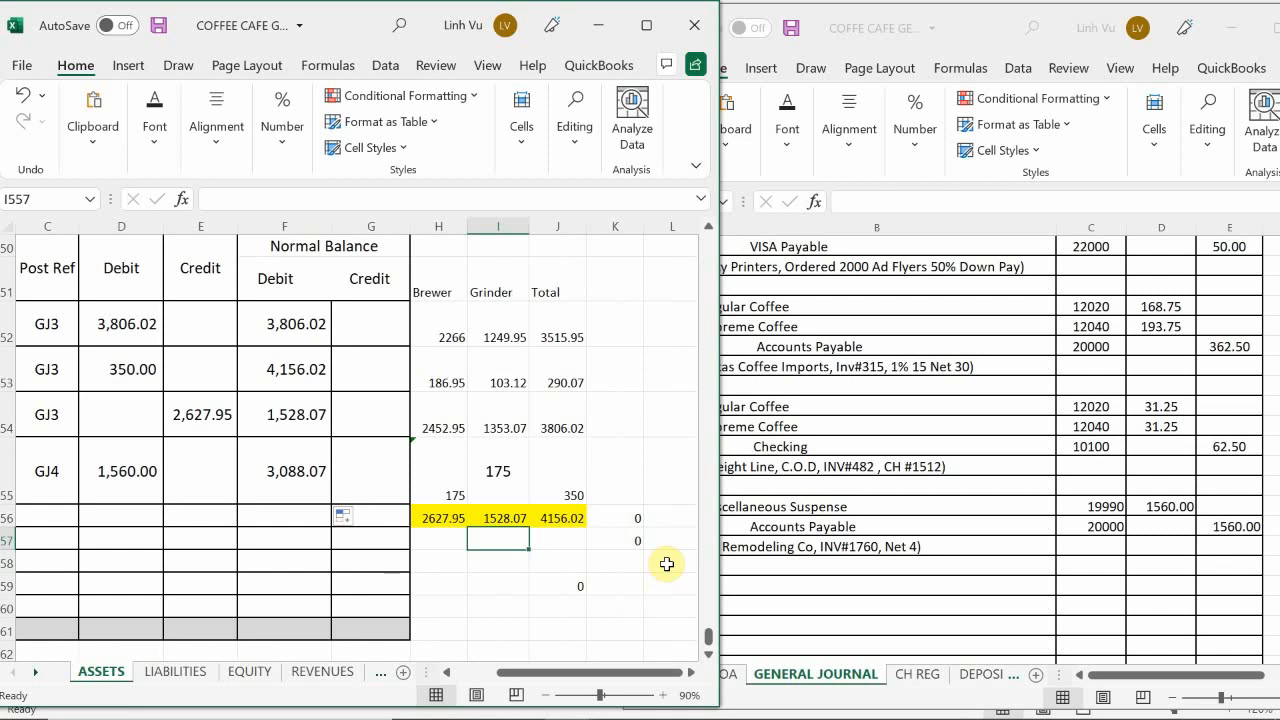
key("Left")
key("Left")
key("Left")
key("Left")
key("Left")
key("Left")
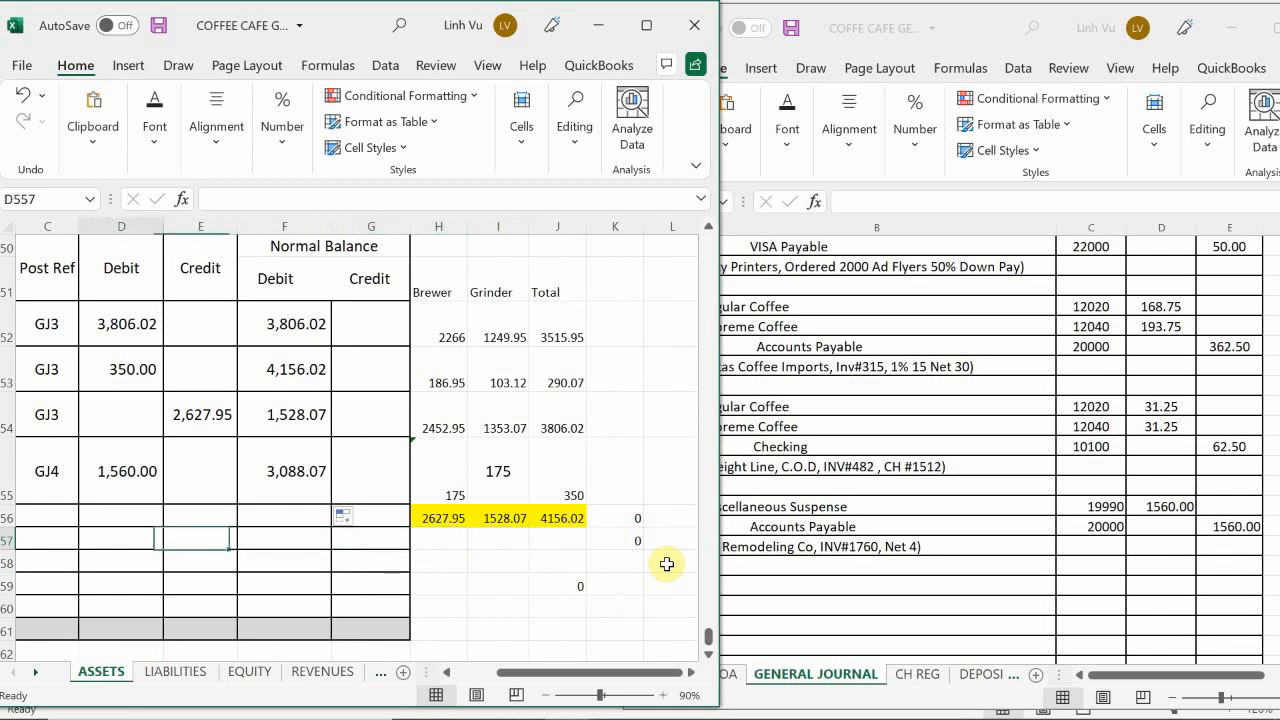
key("Left")
key("Left")
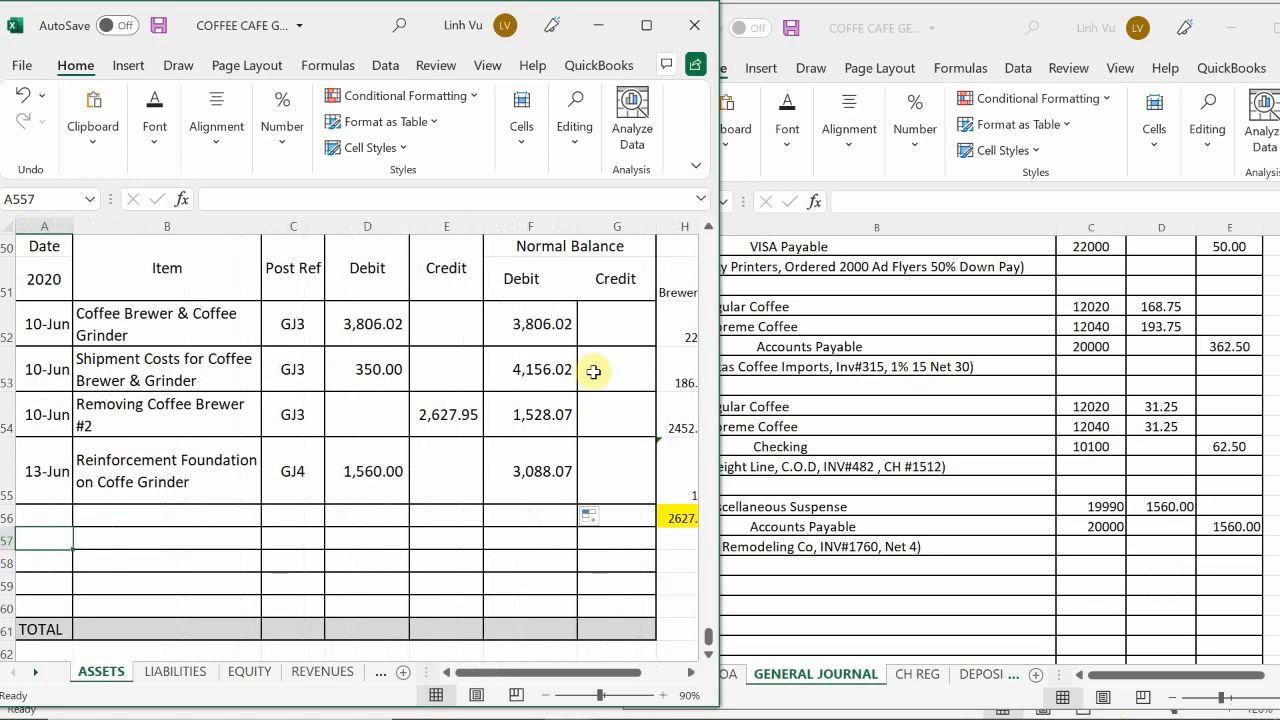
scroll(553, 507, "up", 1)
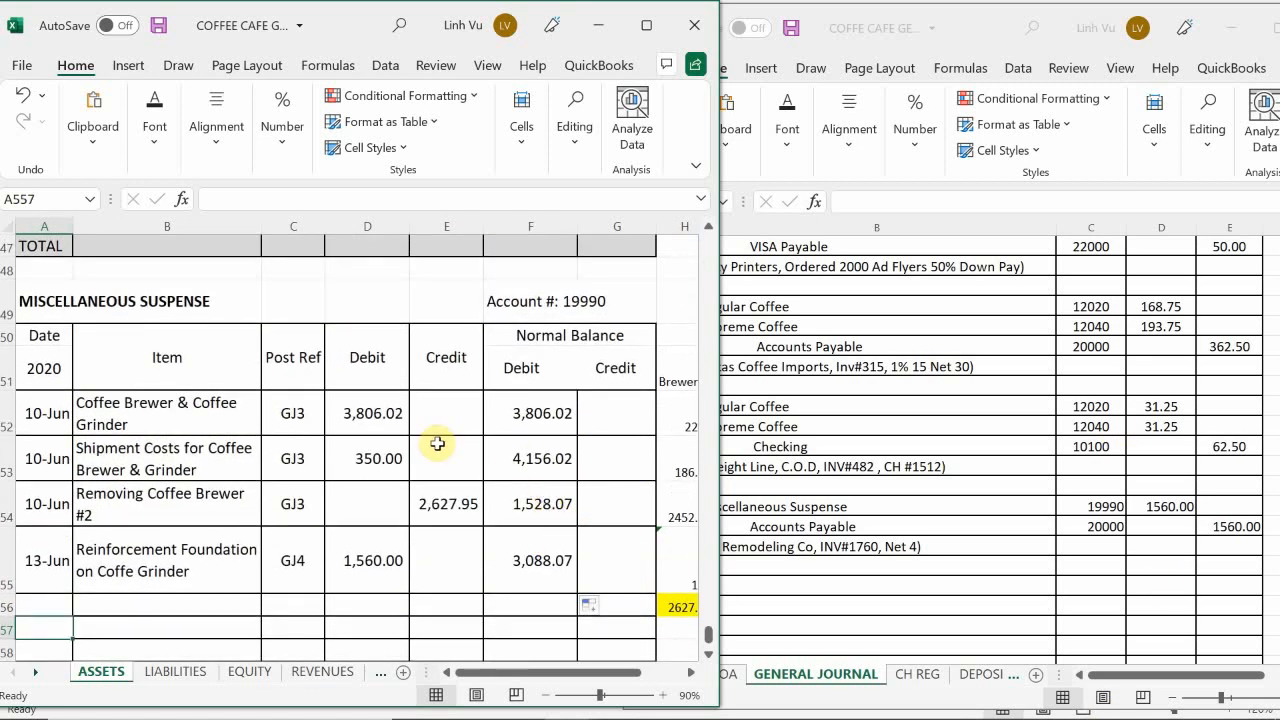
Step: Open the LIABILITIES sheet and enter the date 6/13 in A16, the first empty row of Accounts Payable
left_click(160, 674)
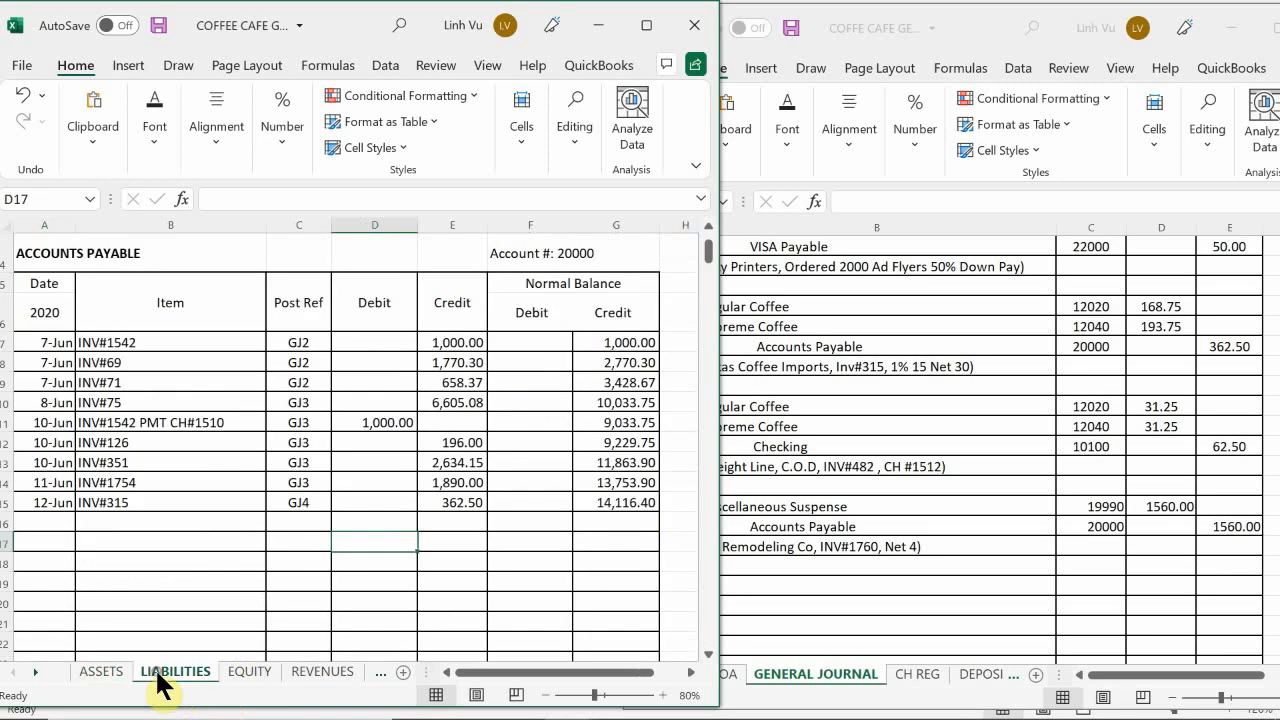
scroll(164, 430, "up", 1)
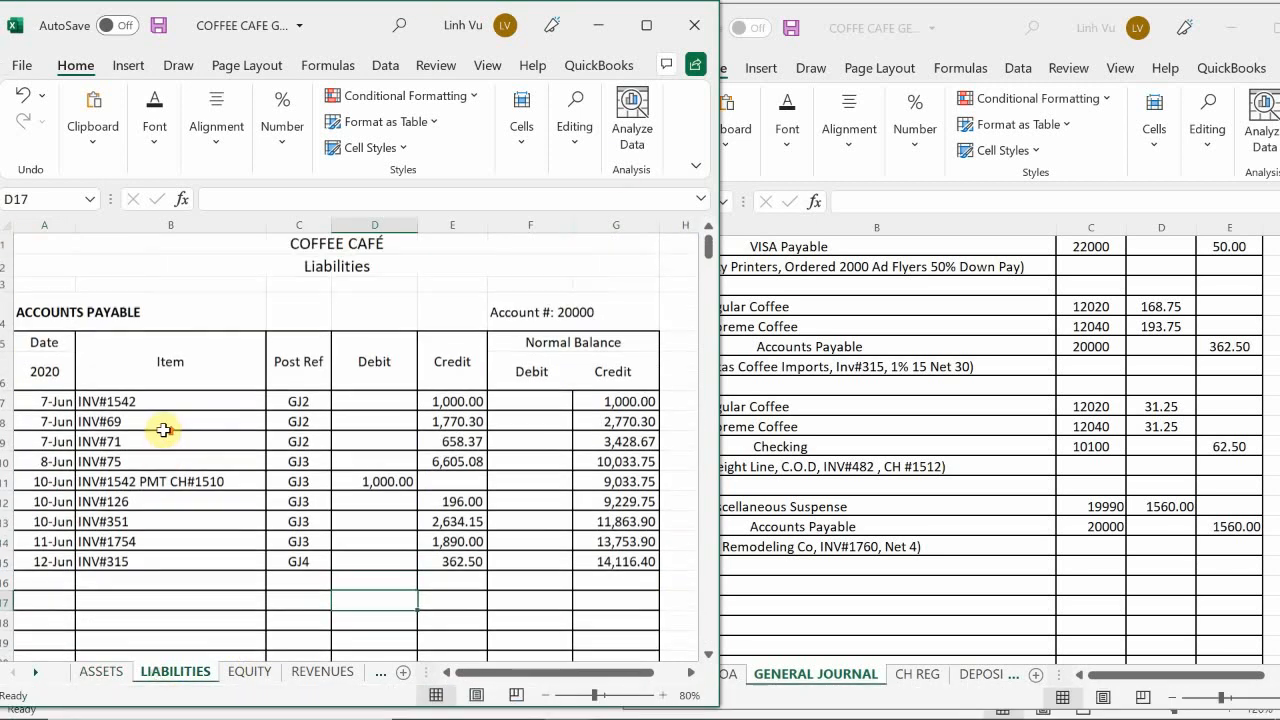
scroll(106, 452, "down", 1)
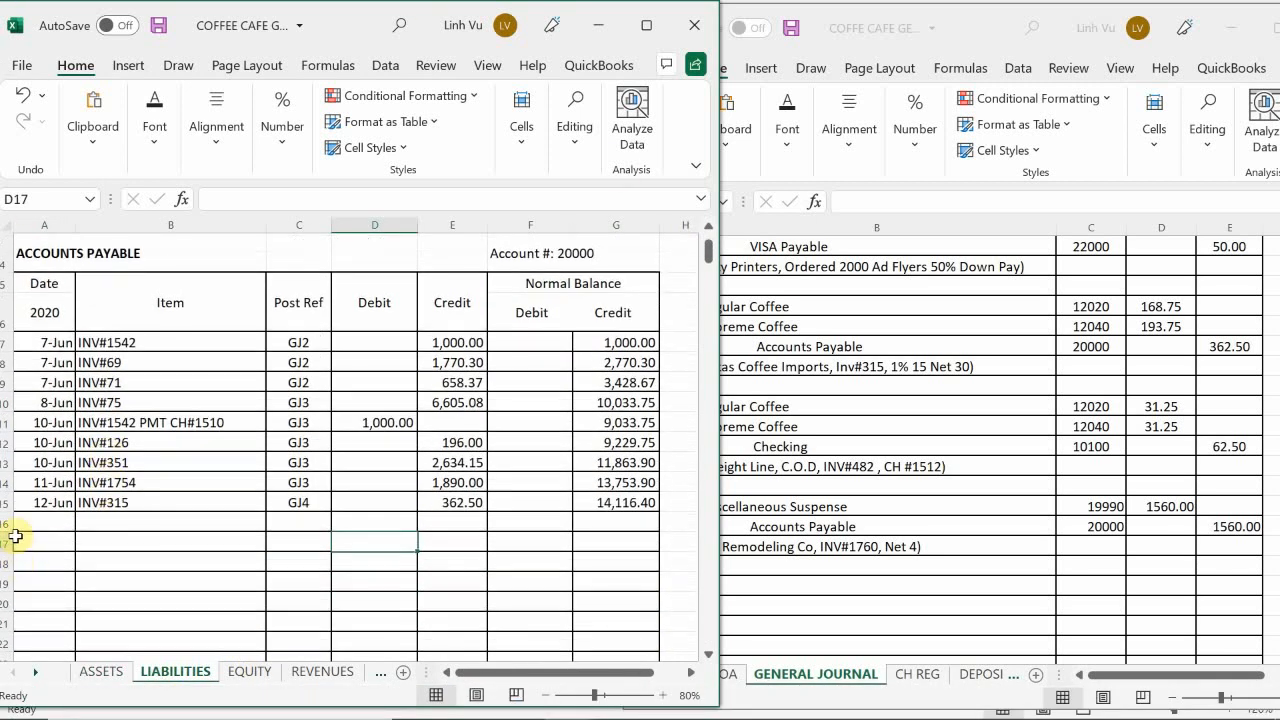
left_click(30, 521)
type("6/")
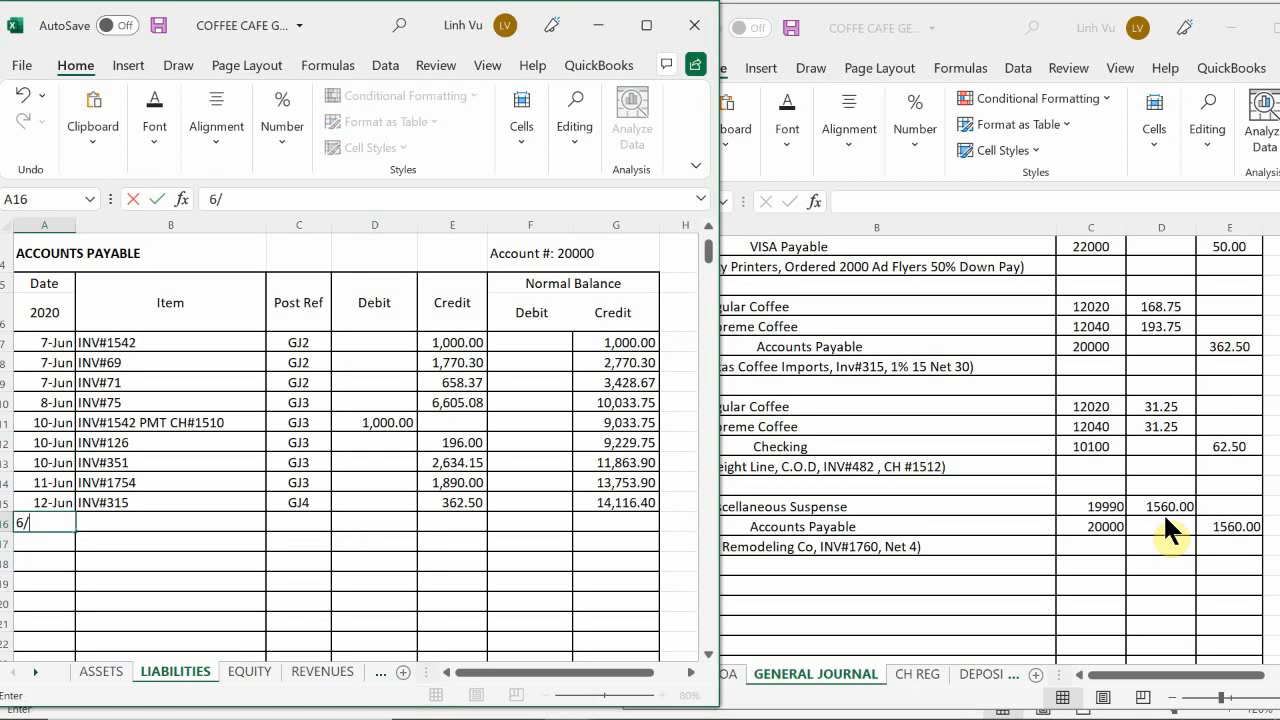
type("13")
key("Return")
key("Up")
key("Right")
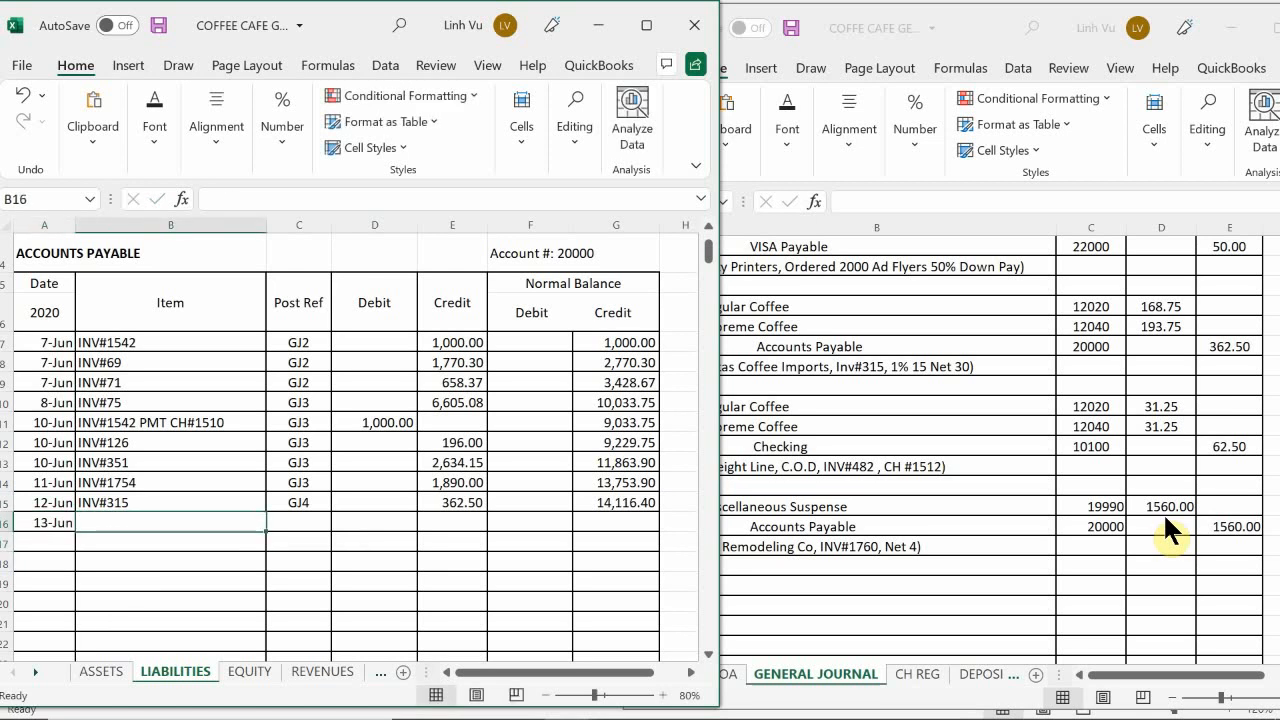
Step: Enter INV#1760 as the item in B16 of the Accounts Payable account
type("UB")
key("BackSpace")
key("BackSpace")
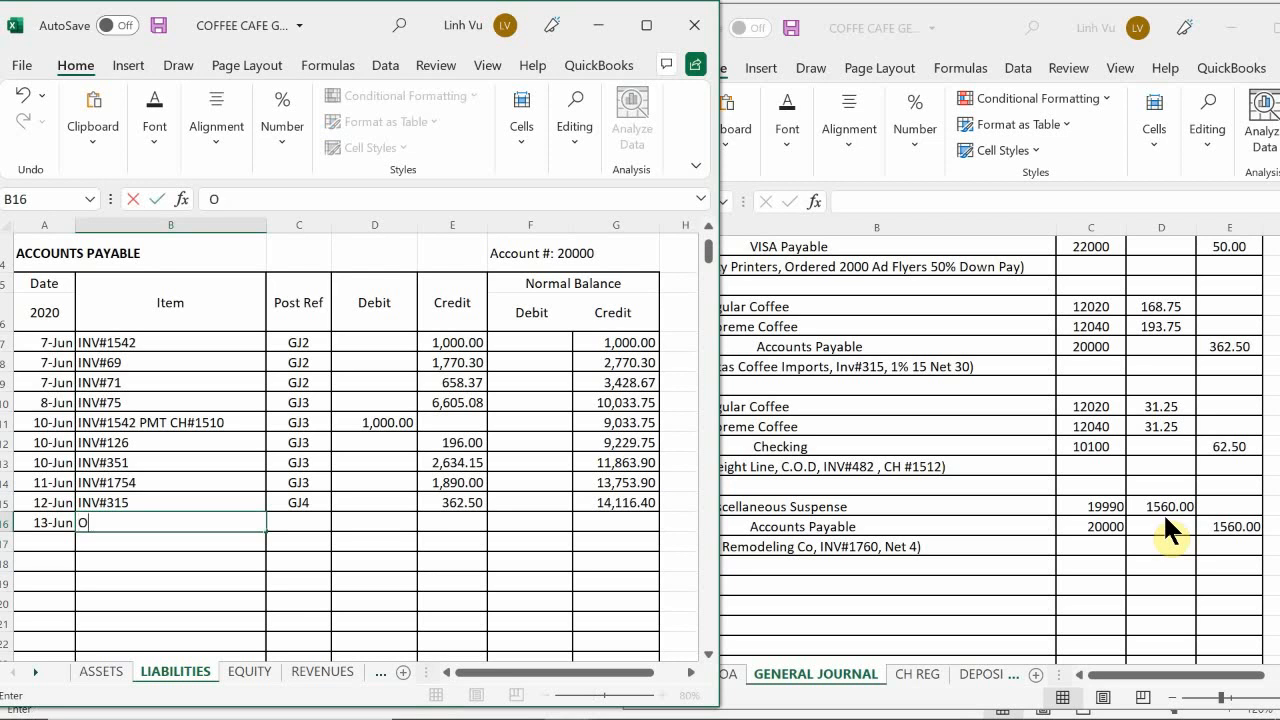
type("INV$")
key("BackSpace")
type("#1760")
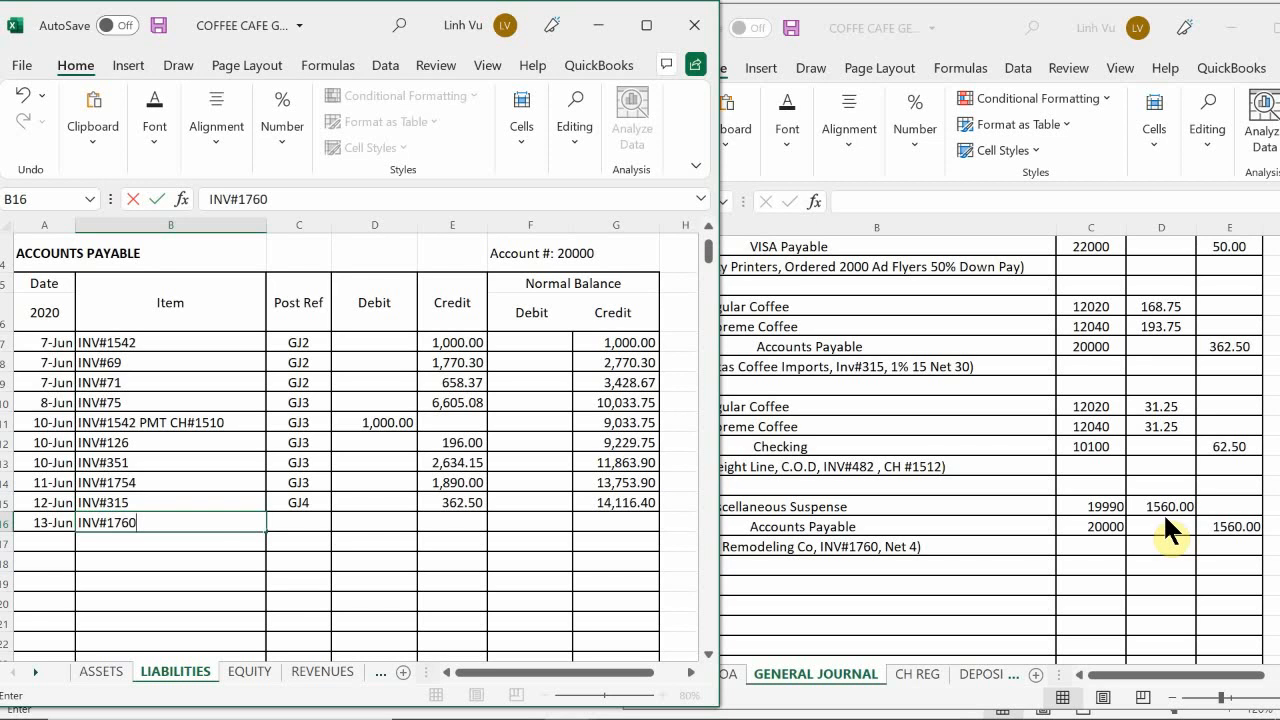
key("Return")
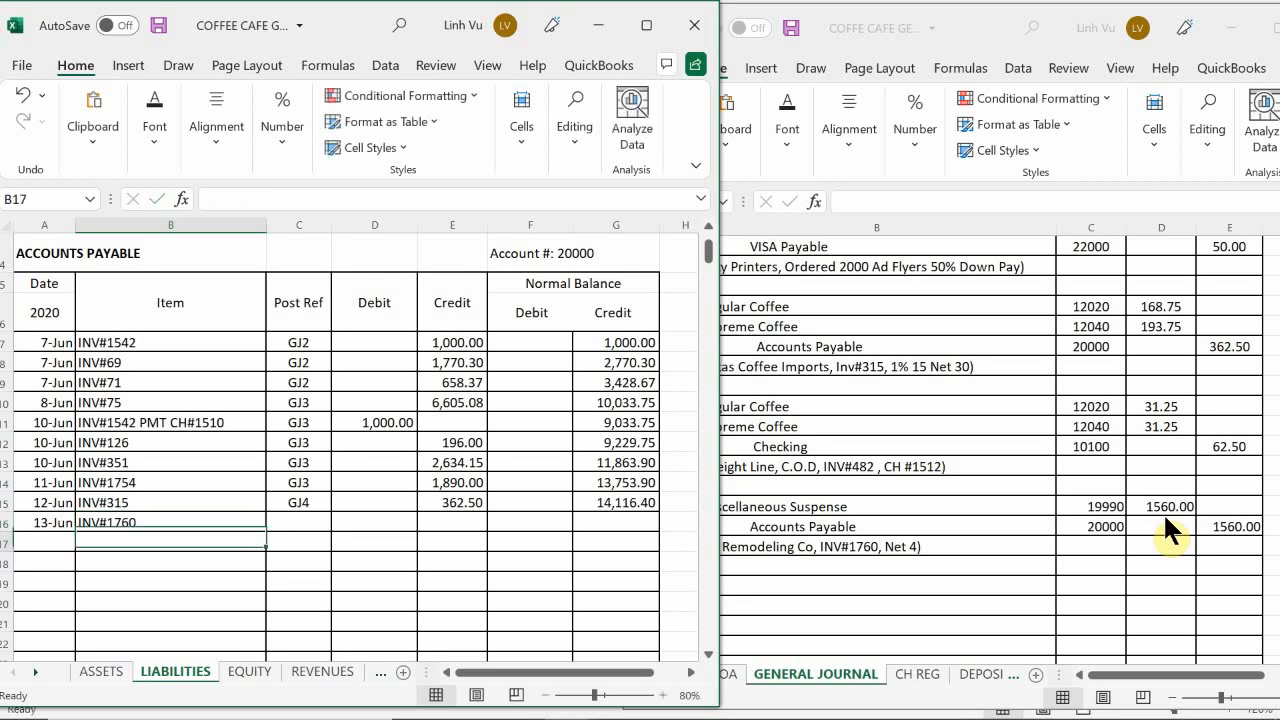
Step: Enter GJ4 as the post reference in C16
key("Right")
key("Up")
type("GJ4")
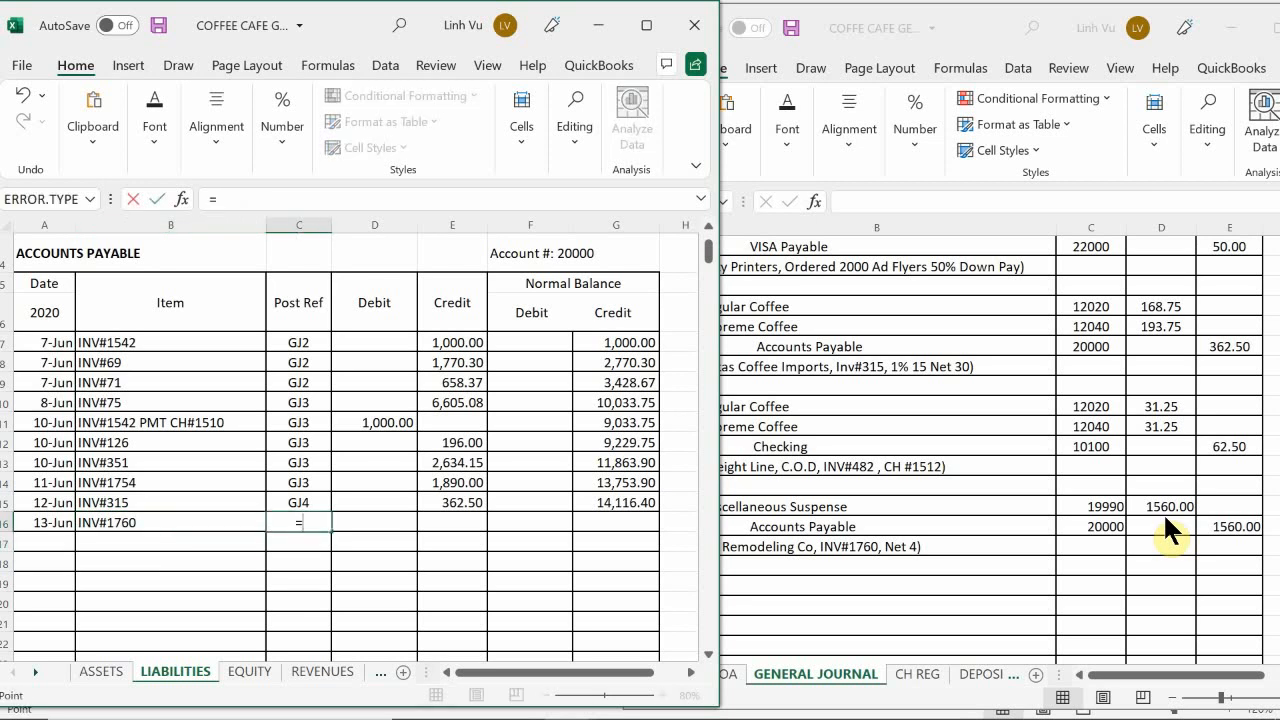
key("Return")
Step: Enter 1560 as the credit in E16 and fill the running balance formula from G15 down to G16
key("Right")
key("Up")
key("Right")
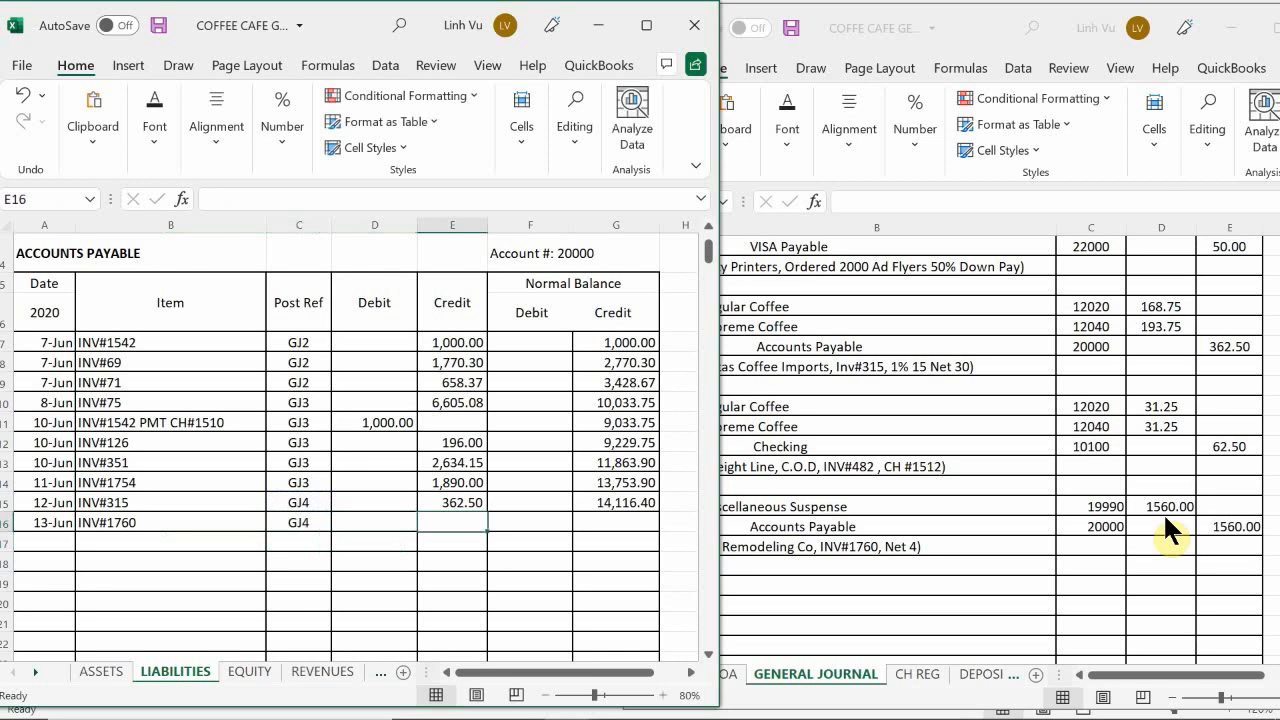
type("1560")
key("Return")
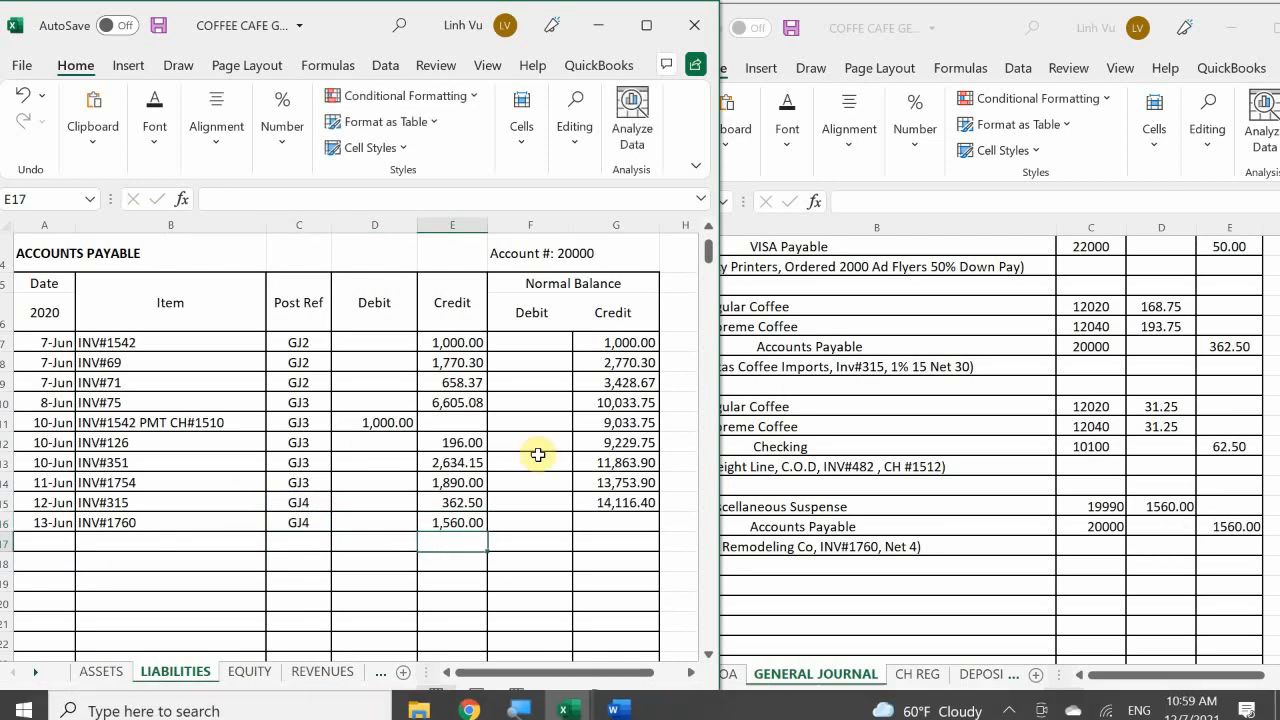
left_click(638, 503)
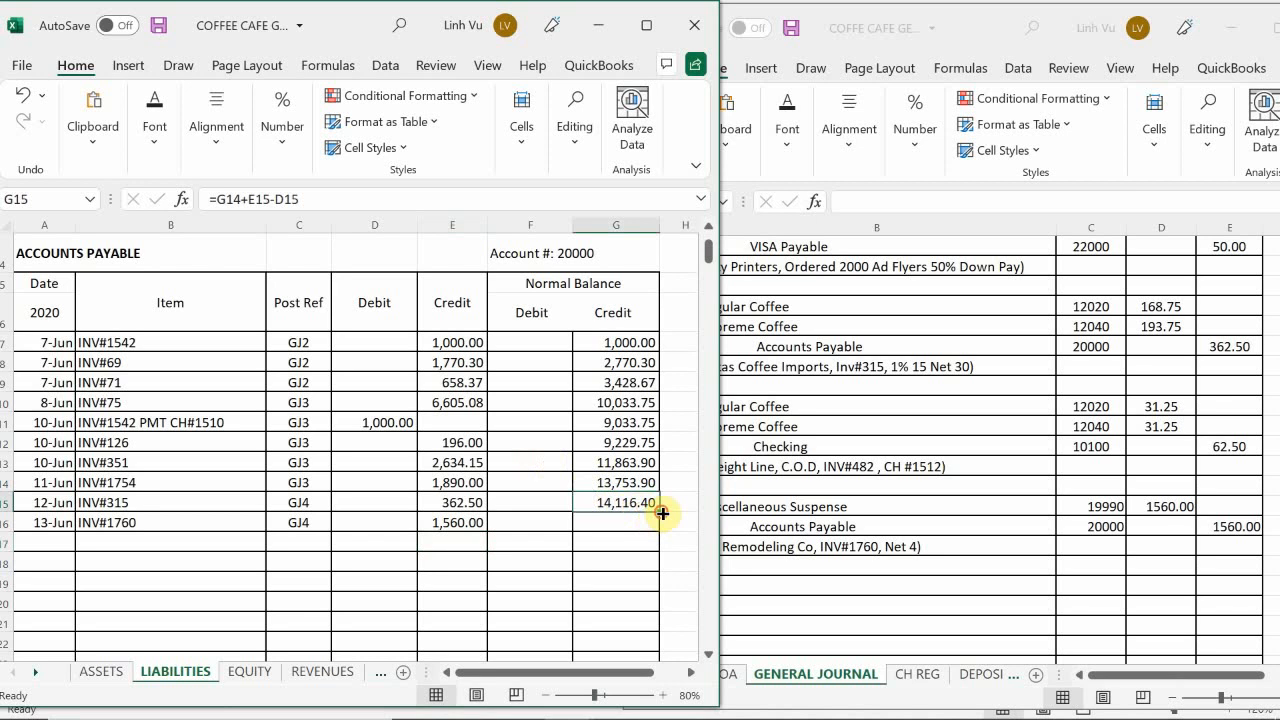
left_click_drag(662, 513, 660, 532)
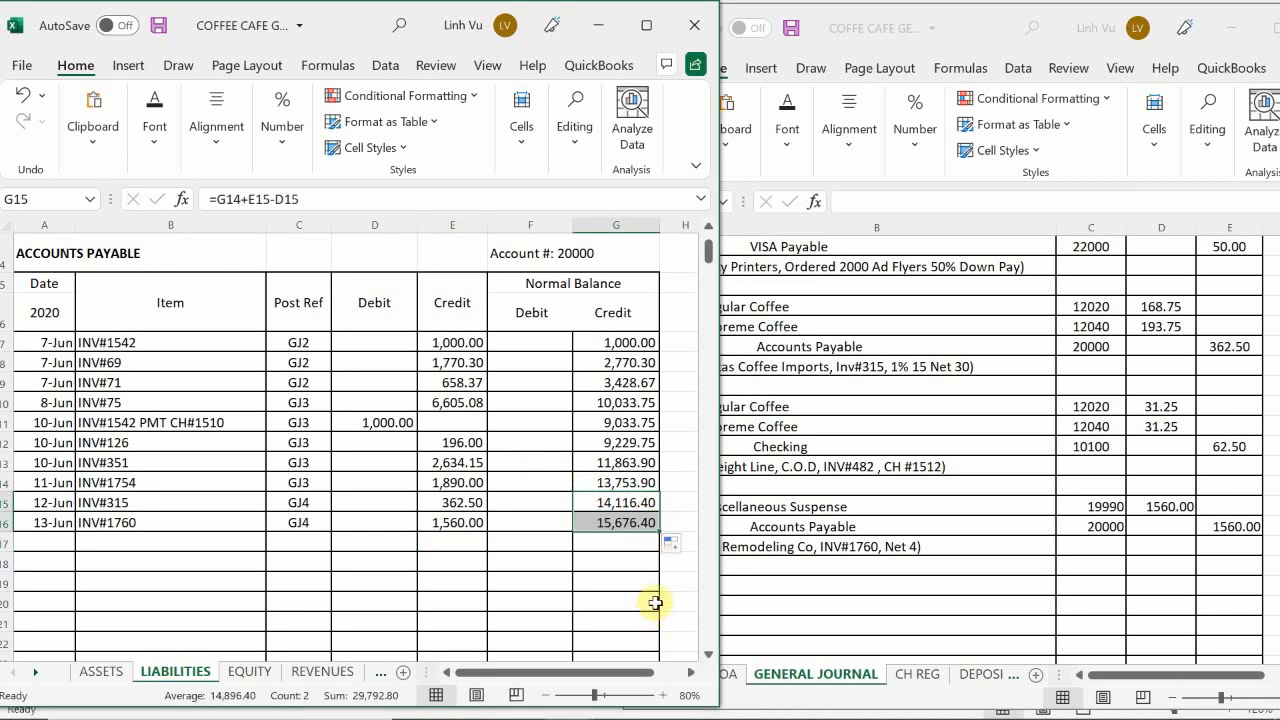
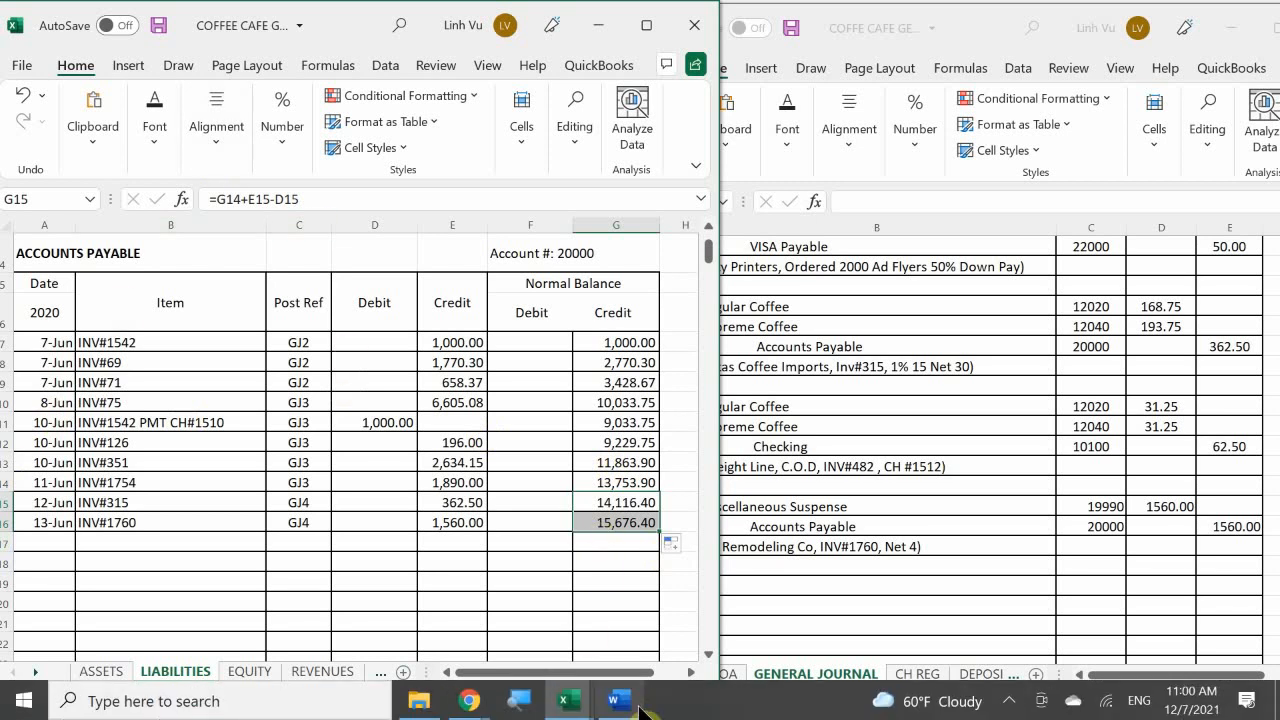
Step: Switch to the subsidiary ledger workbook and enter the date 6/13 in A119 of the LV Remodeling Company vendor account
left_click(565, 700)
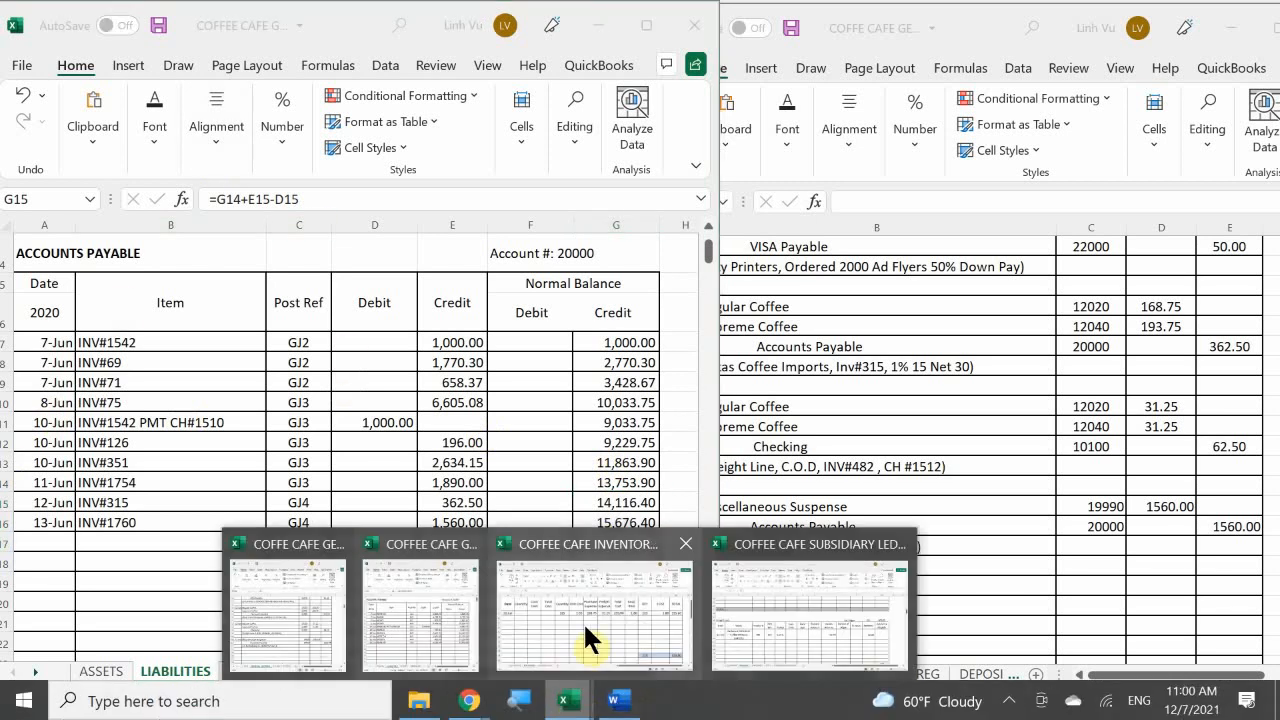
left_click(750, 608)
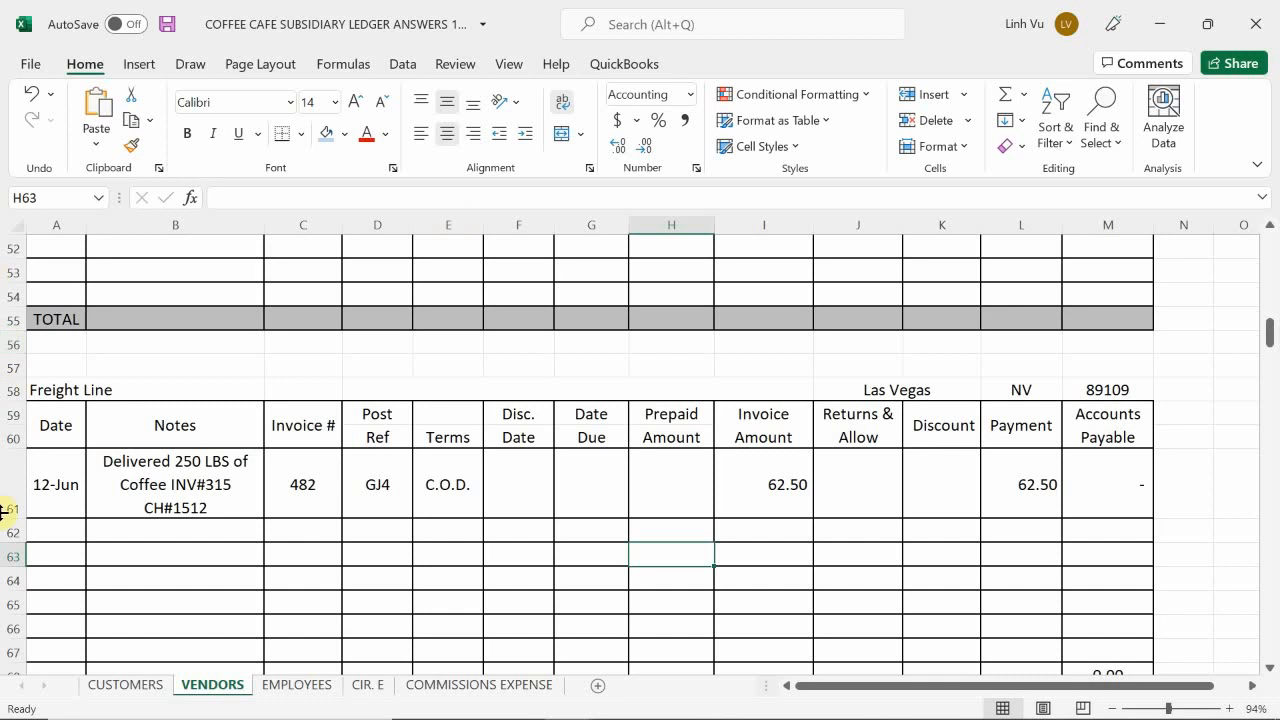
scroll(77, 530, "down", 5)
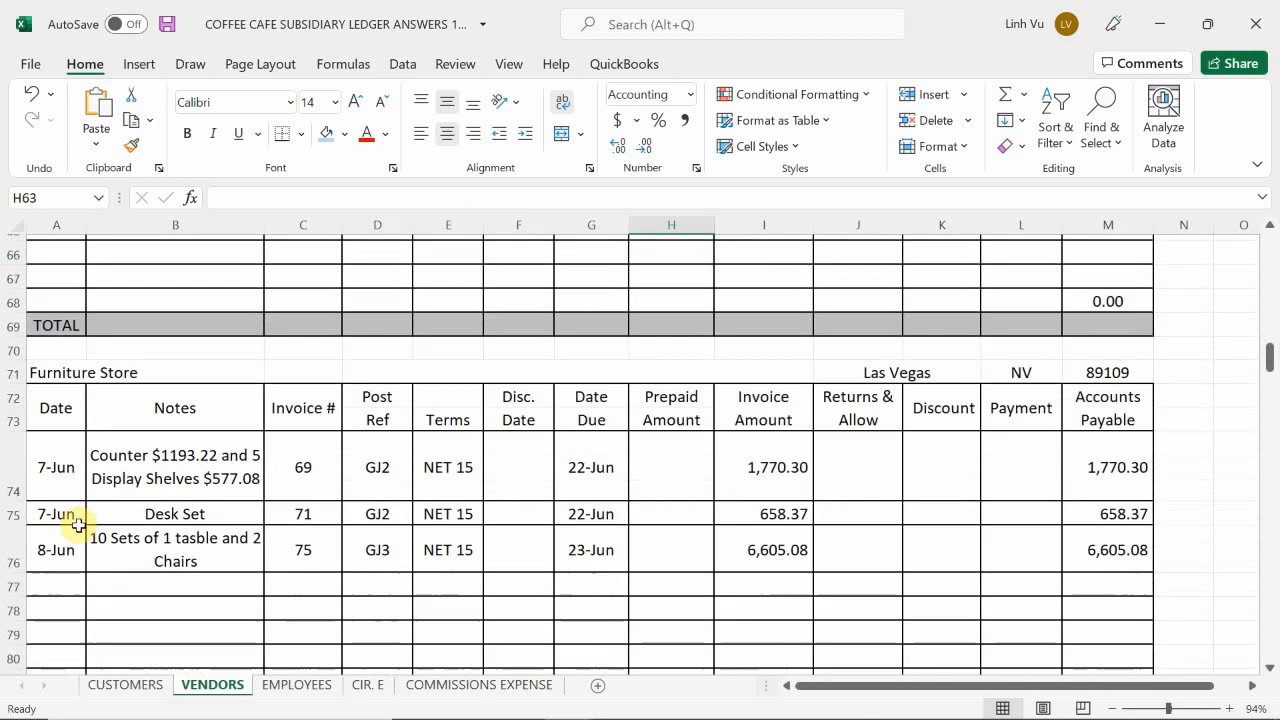
scroll(77, 524, "up", 1)
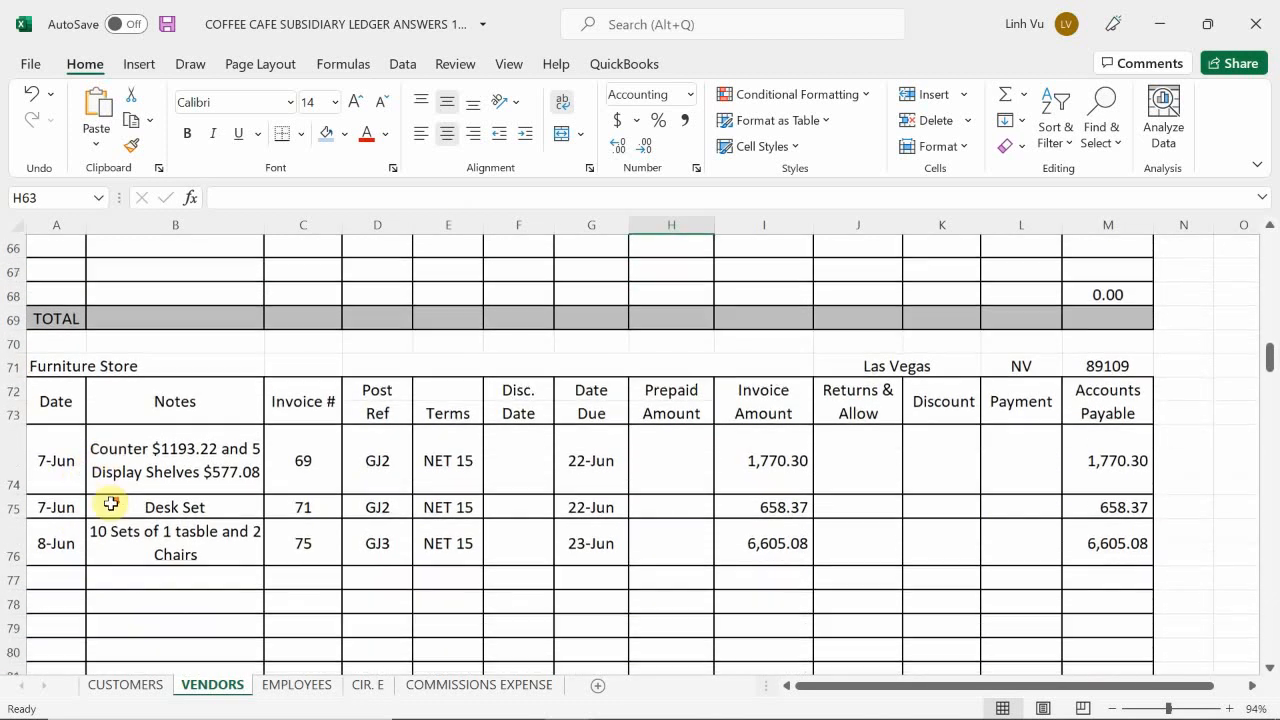
scroll(106, 503, "down", 4)
scroll(110, 503, "down", 2)
scroll(113, 505, "up", 2)
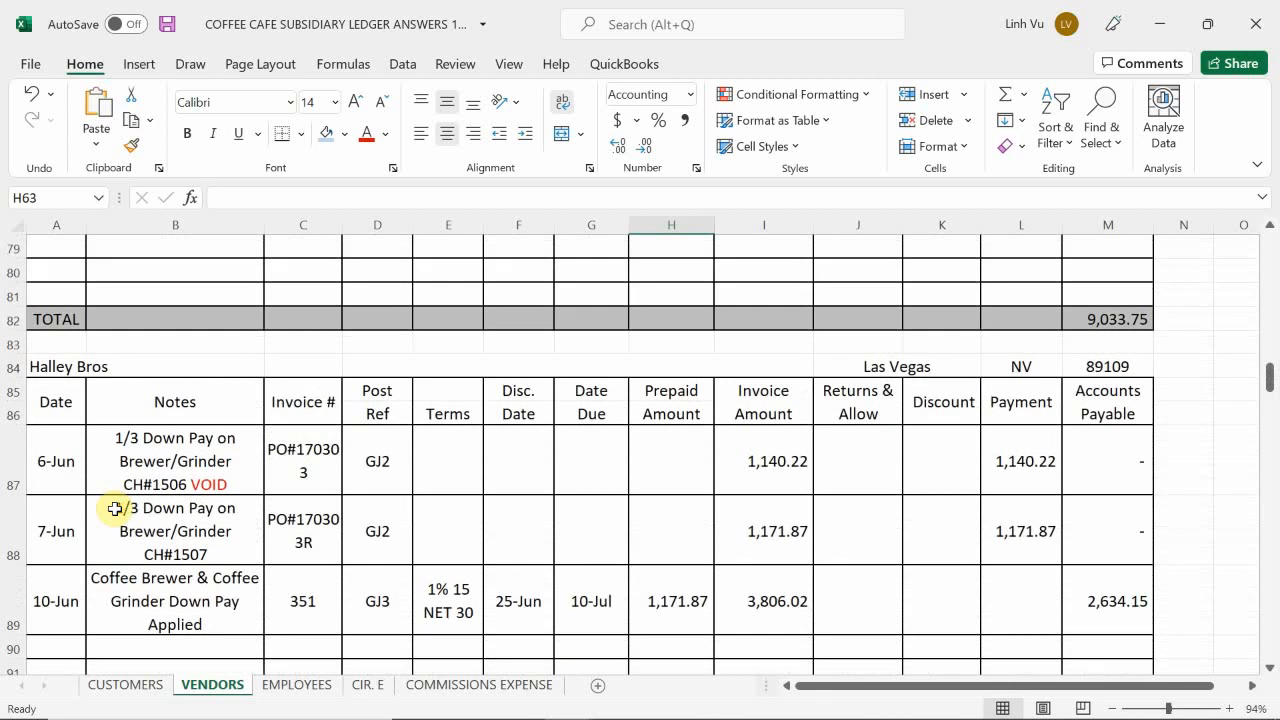
scroll(115, 509, "down", 8)
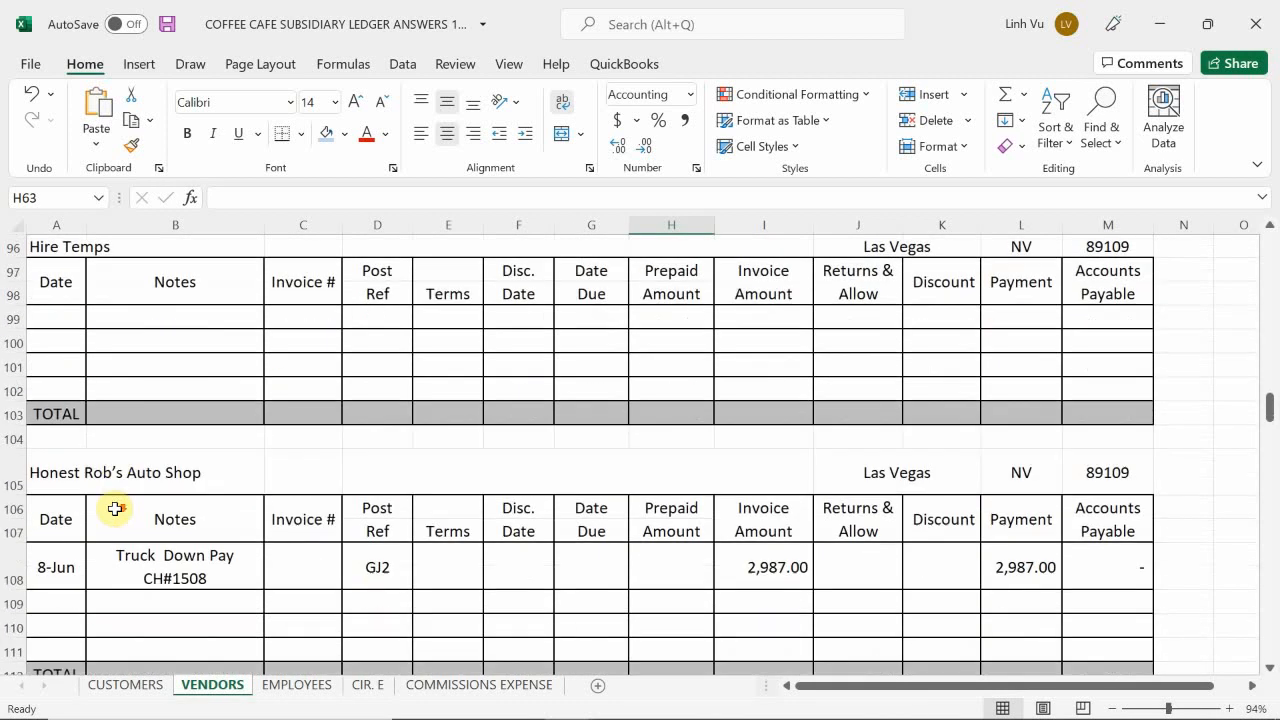
scroll(115, 509, "down", 3)
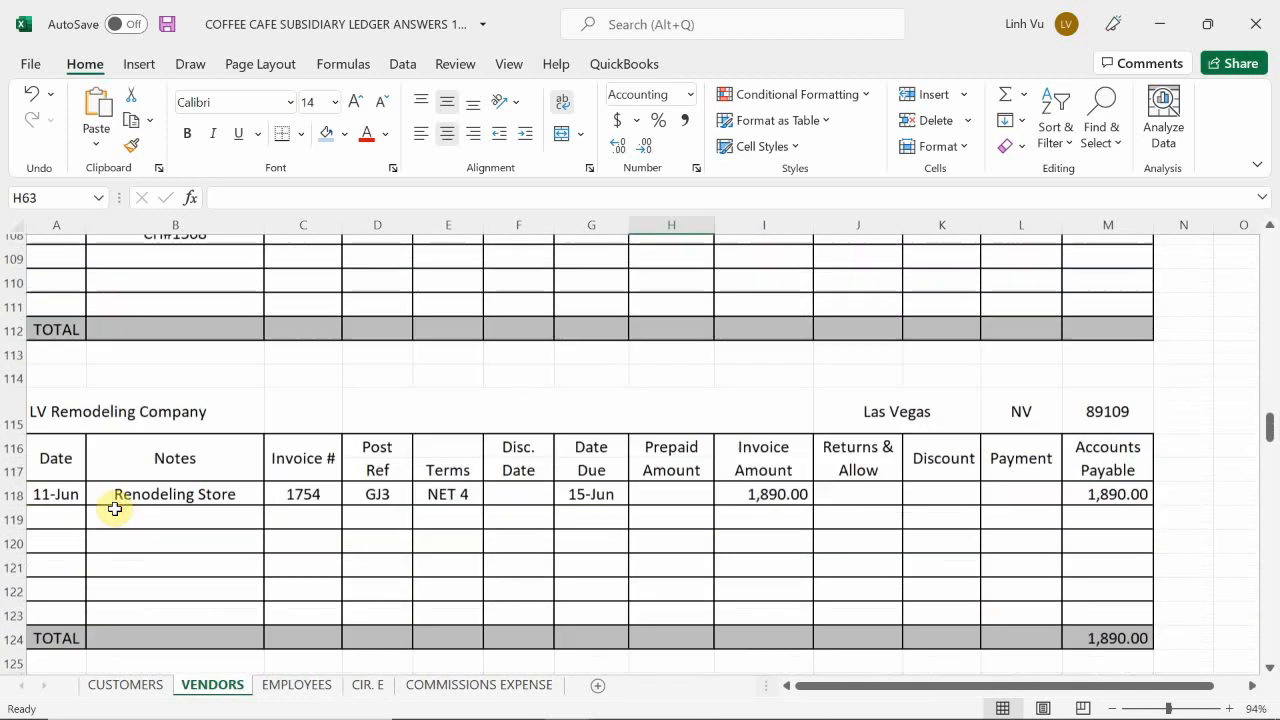
left_click(60, 510)
scroll(68, 490, "up", 1)
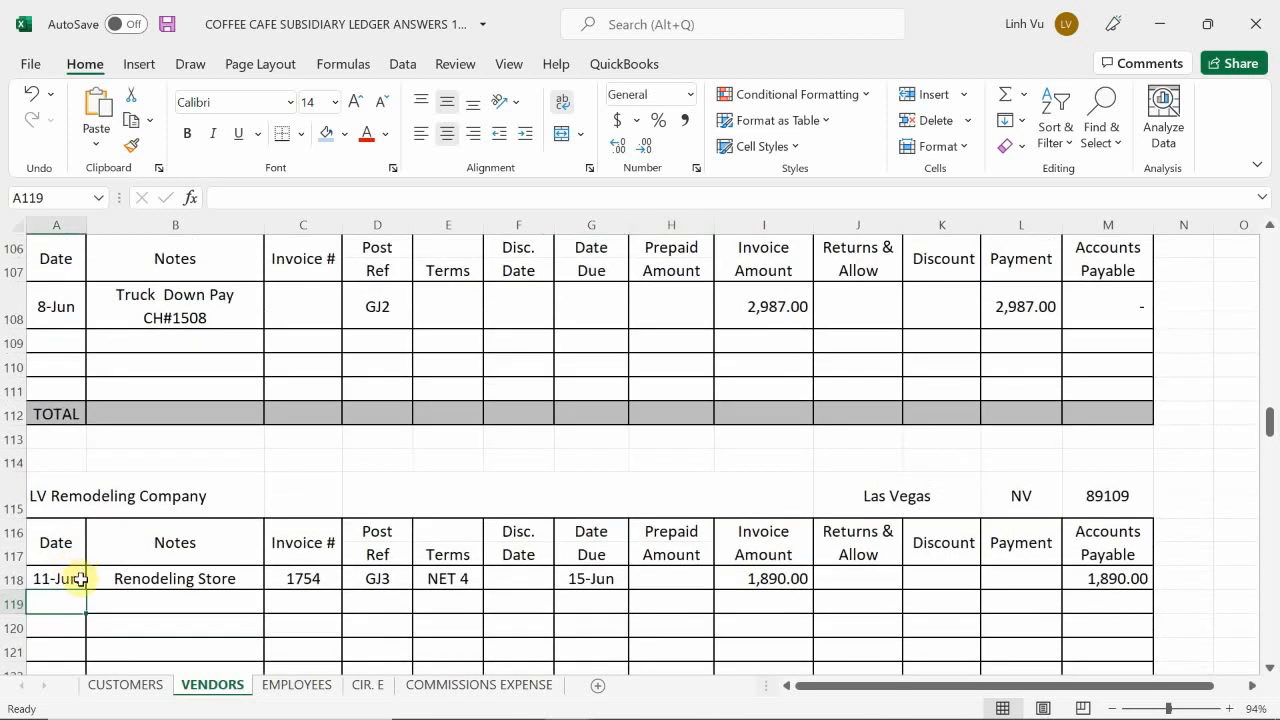
scroll(80, 579, "down", 1)
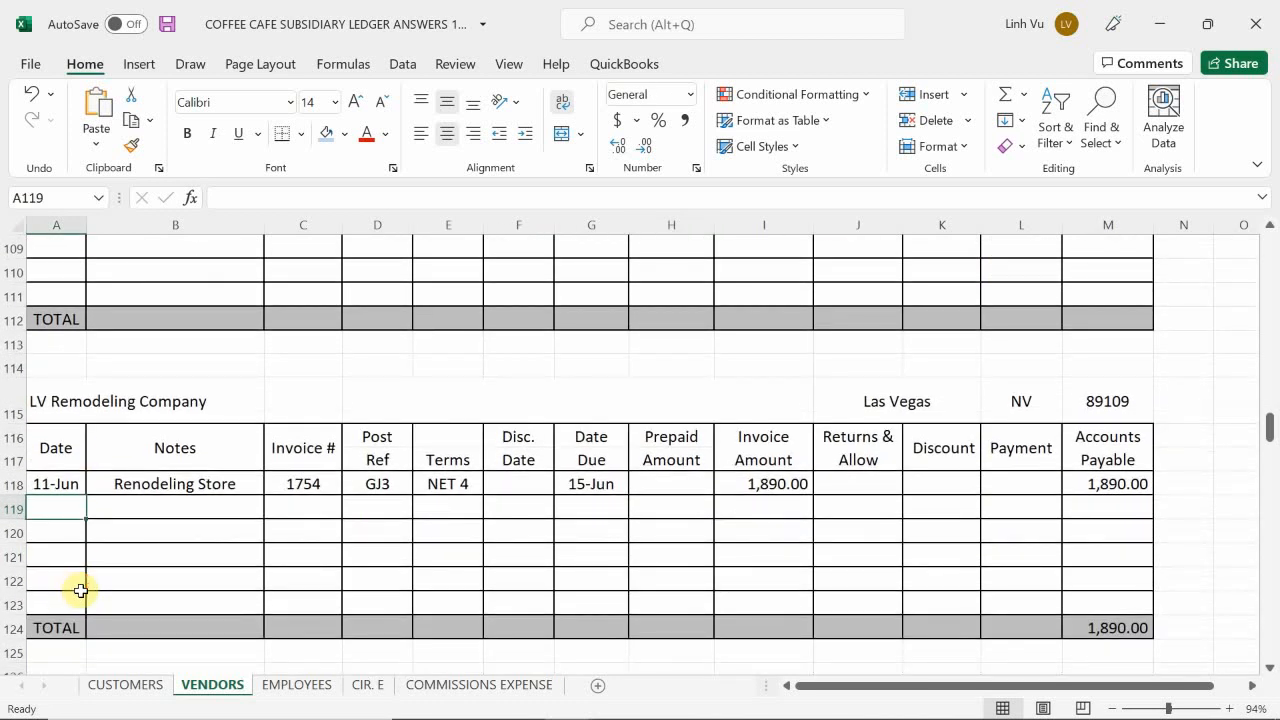
type("6/")
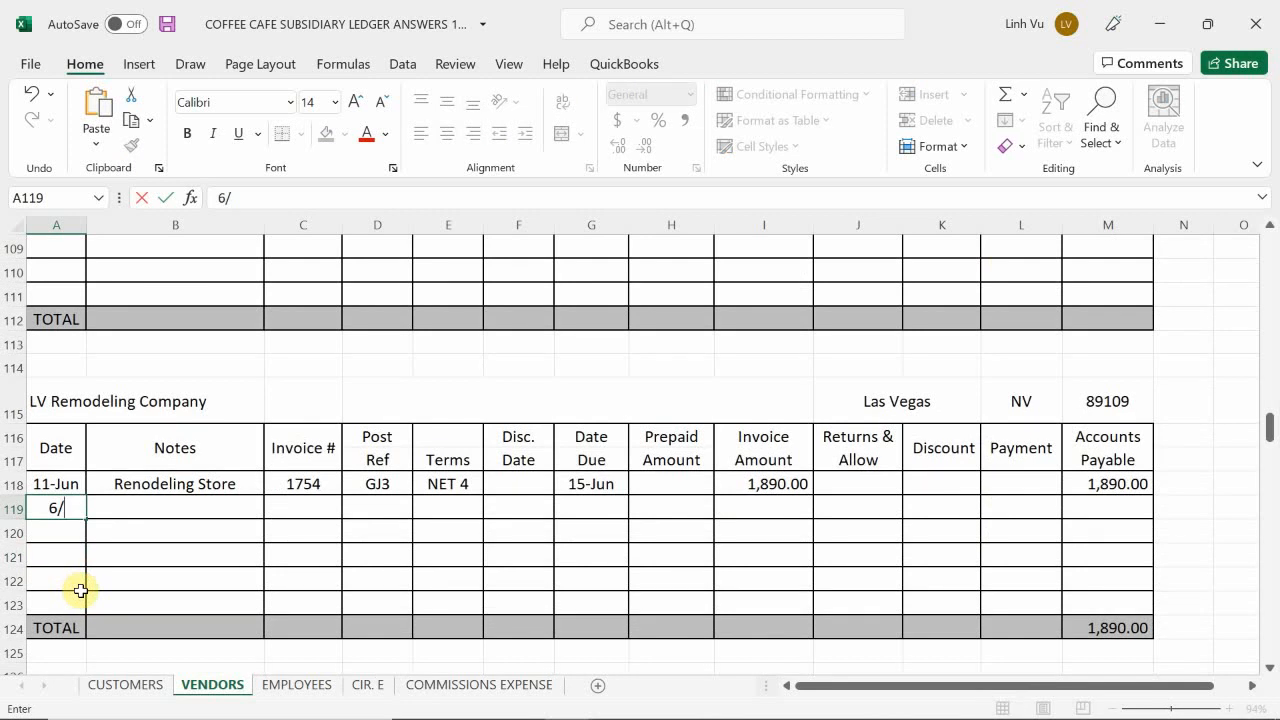
type("13")
key("Tab")
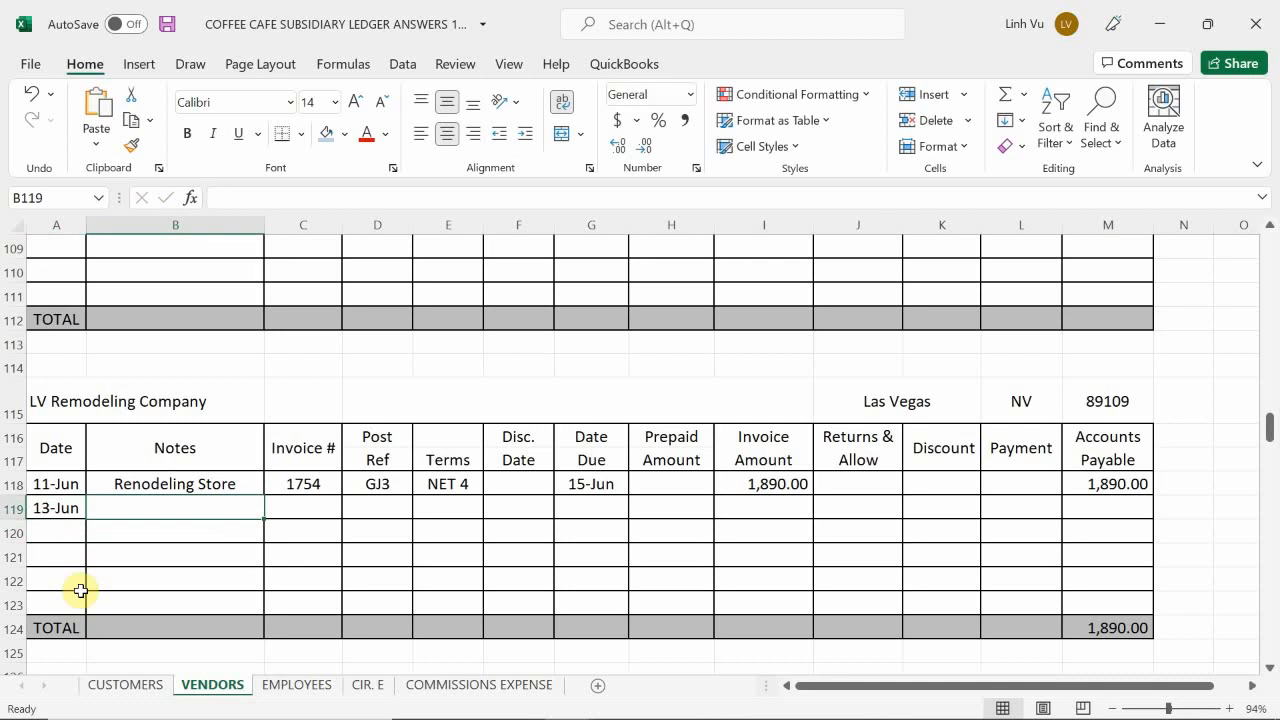
Step: Enter the note Foundation for Grinder in B119 of the LV Remodeling Company account
type("Fiy")
key("BackSpace")
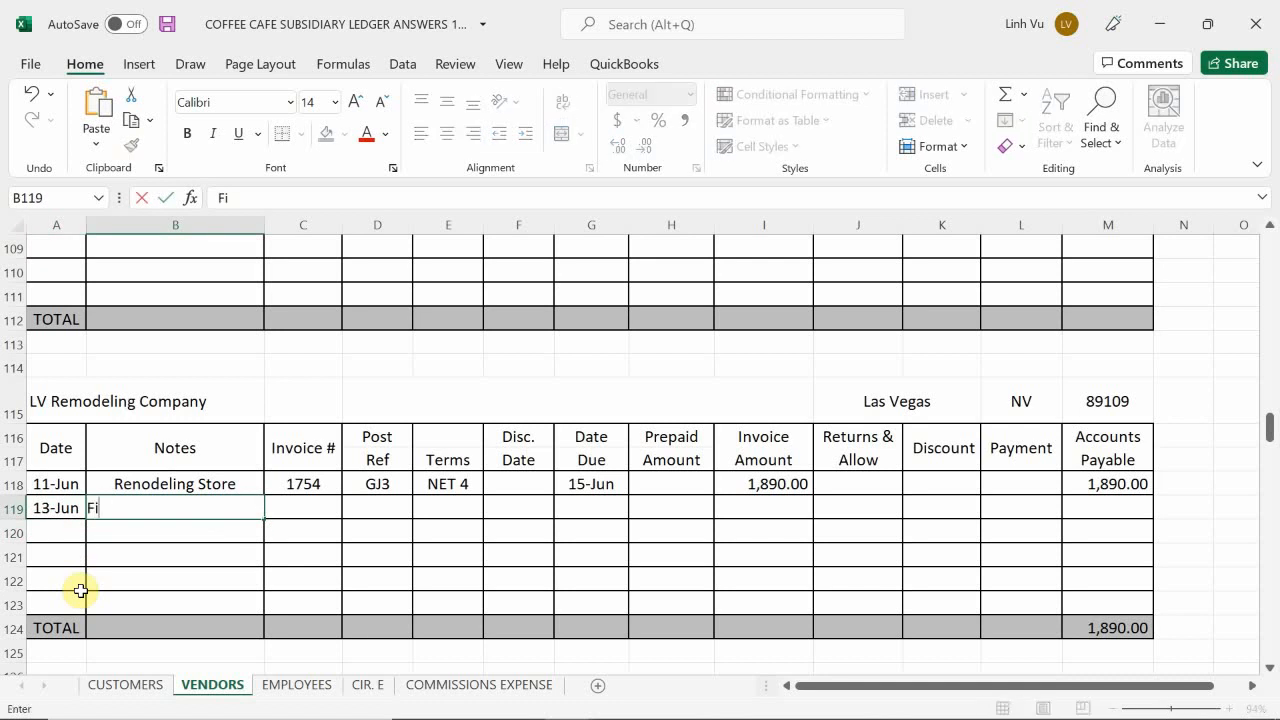
key("BackSpace")
type("oundation for ")
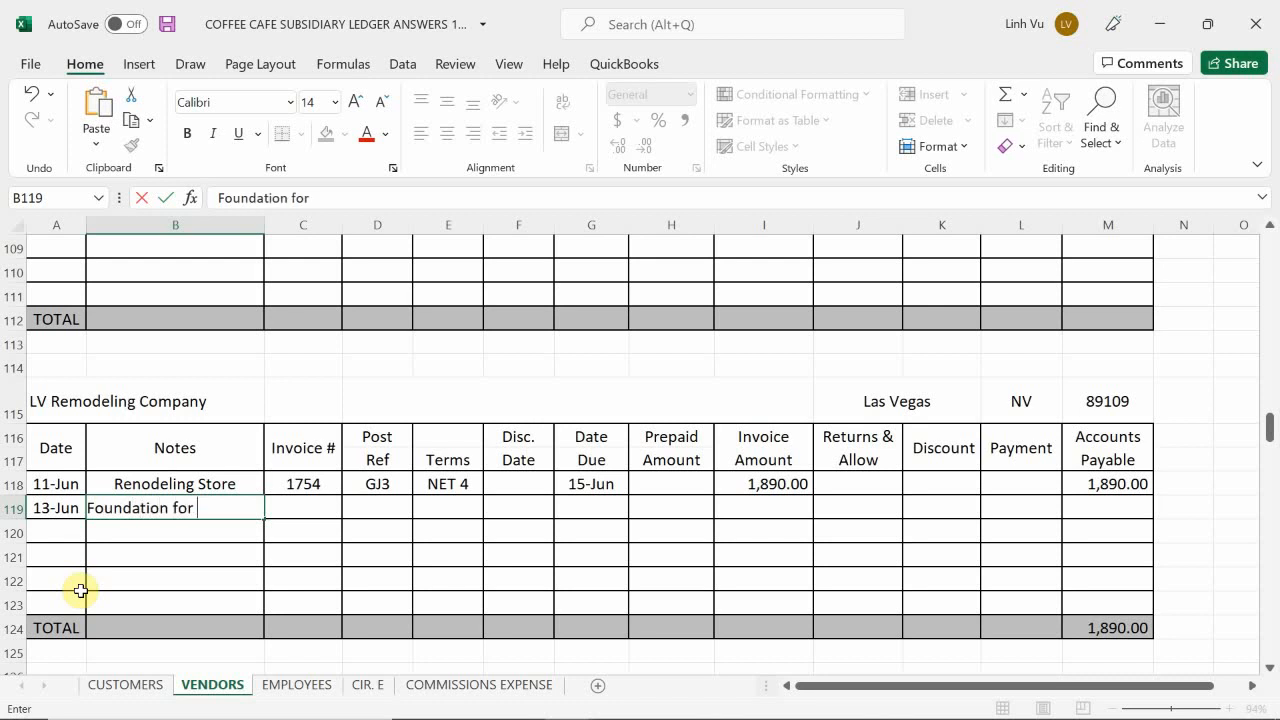
type("Grinder")
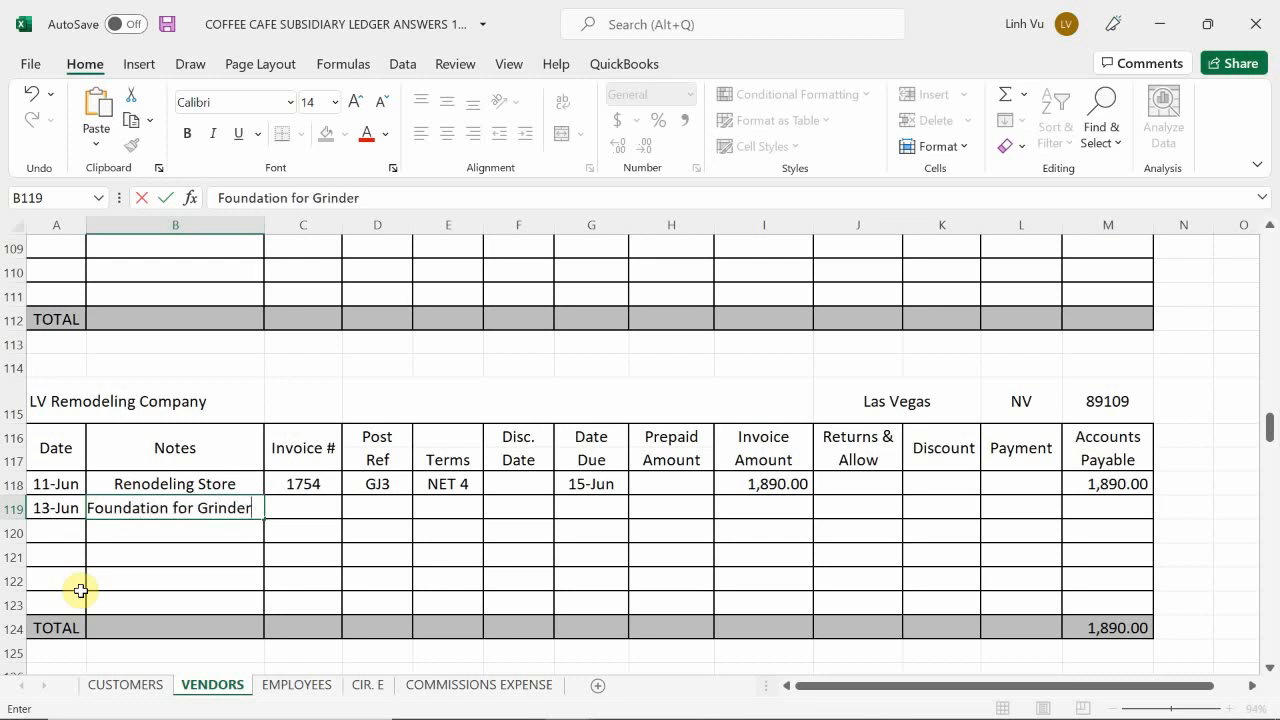
key("ctrl+Return")
Step: Enter invoice number 1760 in C119 and post reference GJ4 in D119
key("Down")
key("Right")
key("Up")
type("1760")
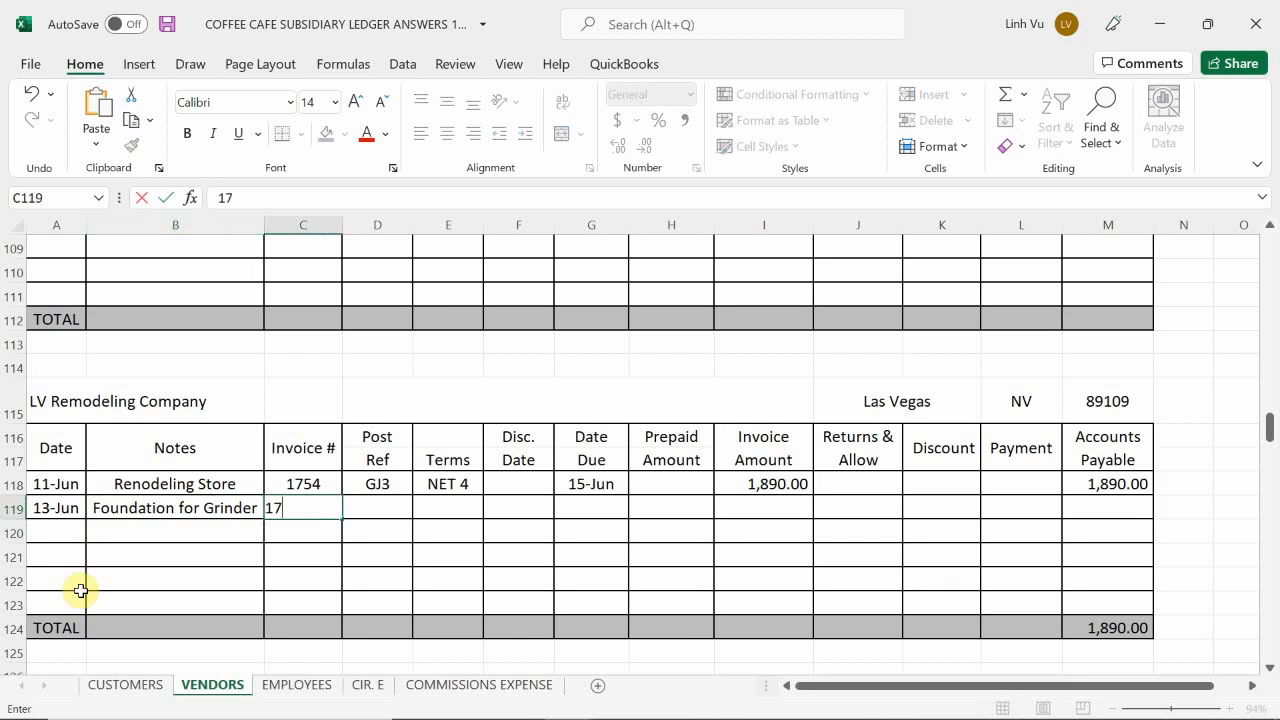
key("Return")
key("Up")
key("Right")
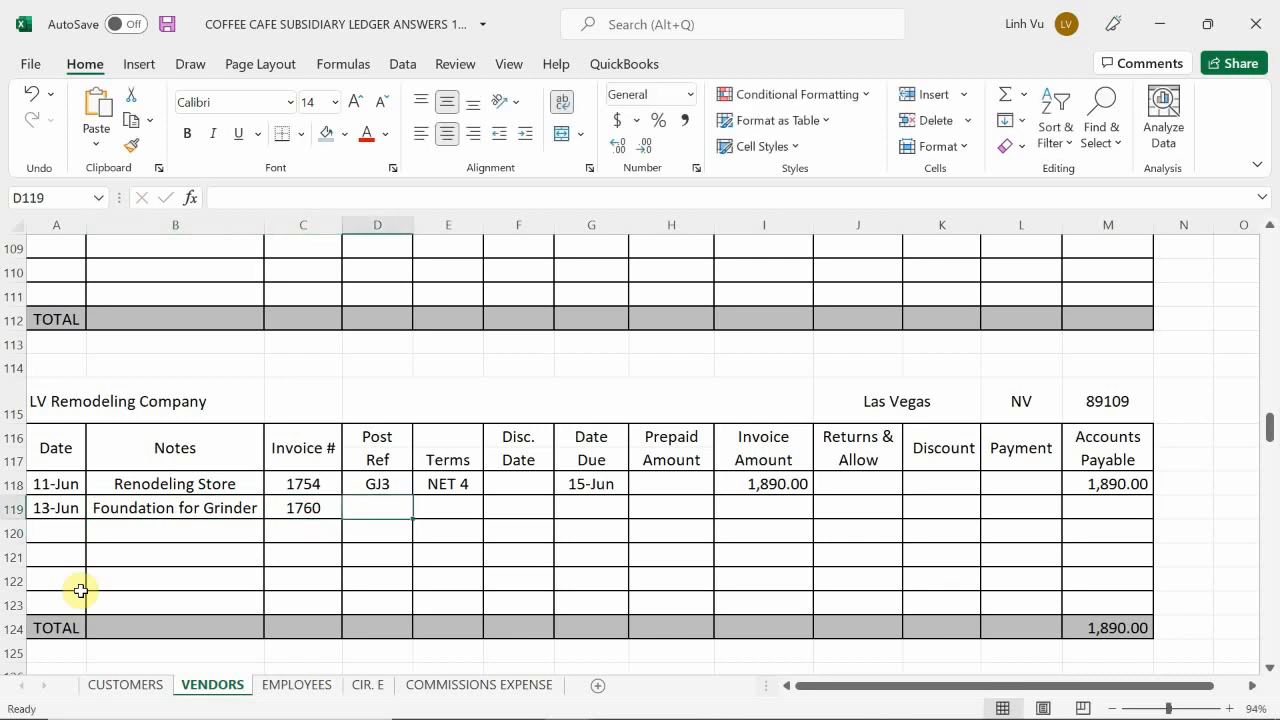
type("GJ4")
key("Return")
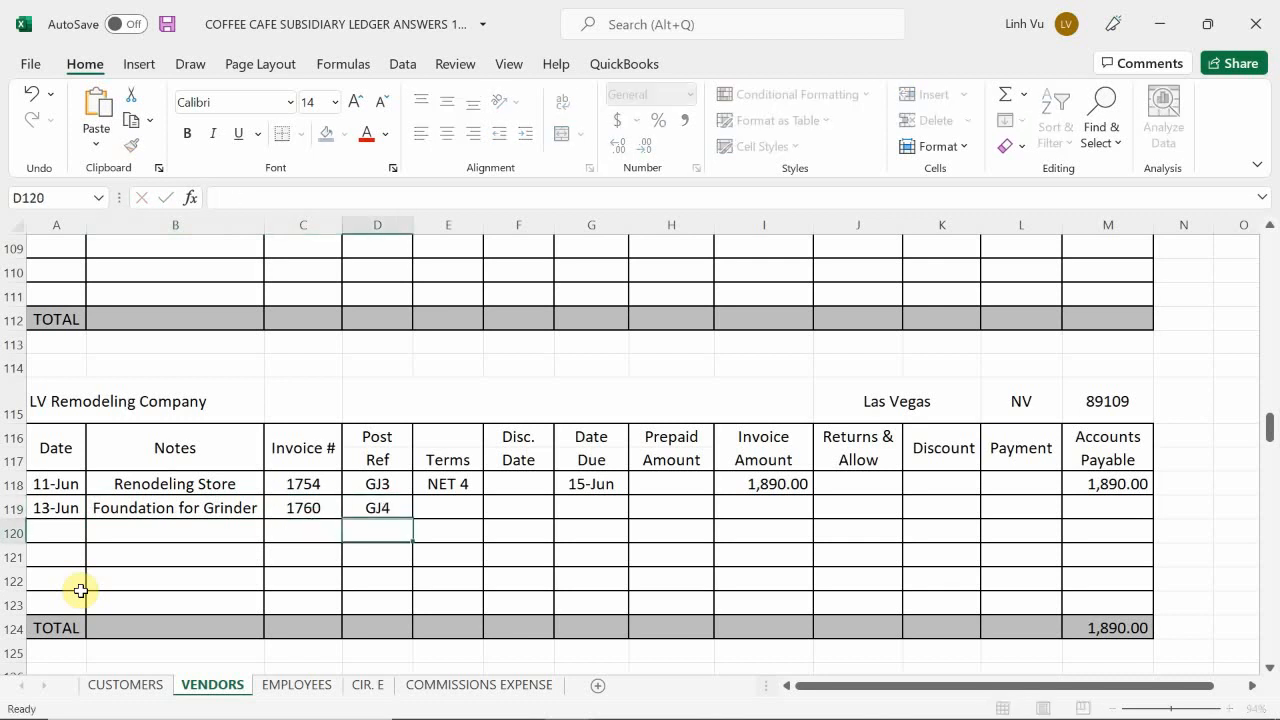
Step: Fill in the terms in E119 with a formula that references the NET 4 terms in the row above
key("Right")
key("Up")
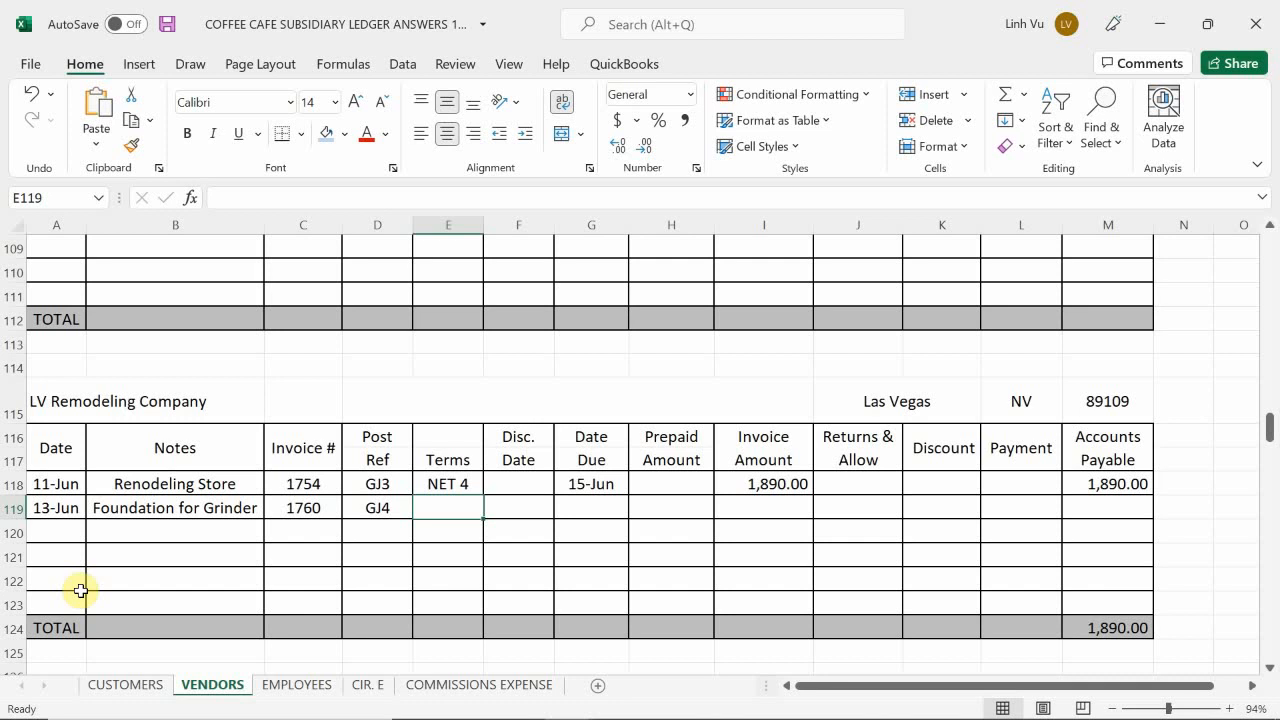
type("=")
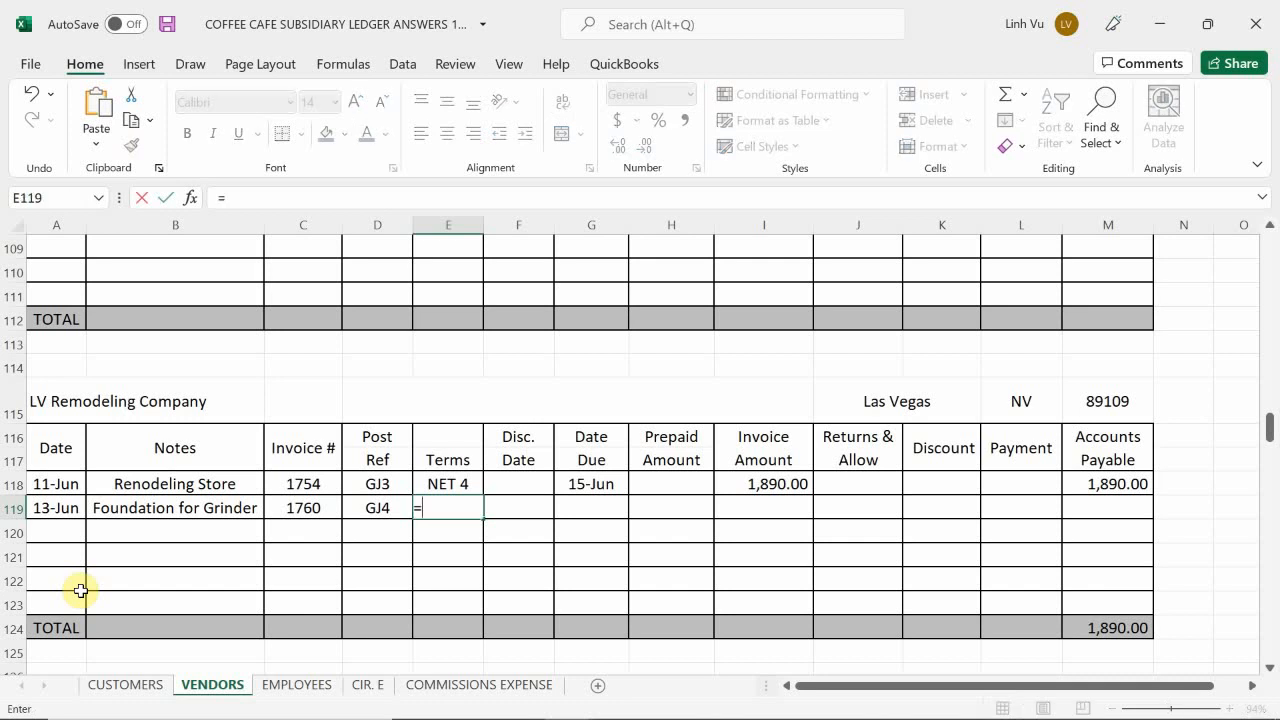
key("Up")
key("Return")
Step: Calculate the due date in G119 with the formula =A119+4
key("Right")
key("Up")
key("Right")
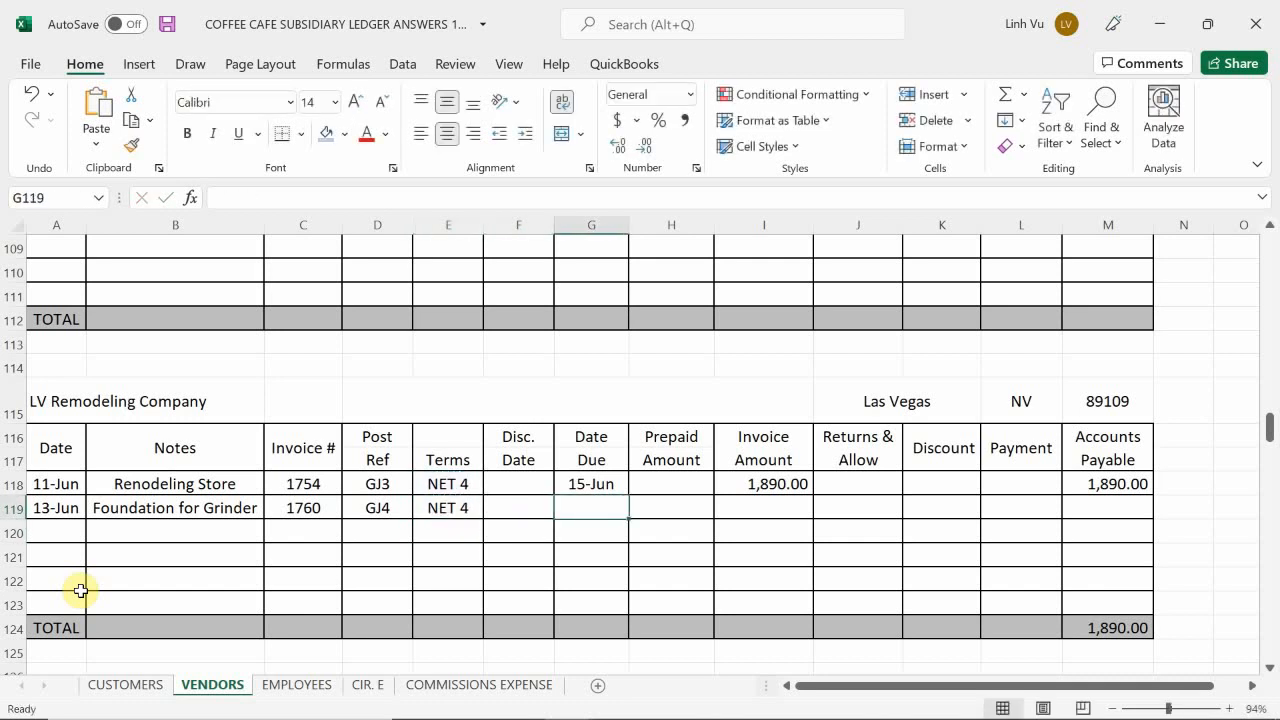
type("=")
key("Left")
key("Left")
key("Left")
key("Left")
key("Left")
key("Left")
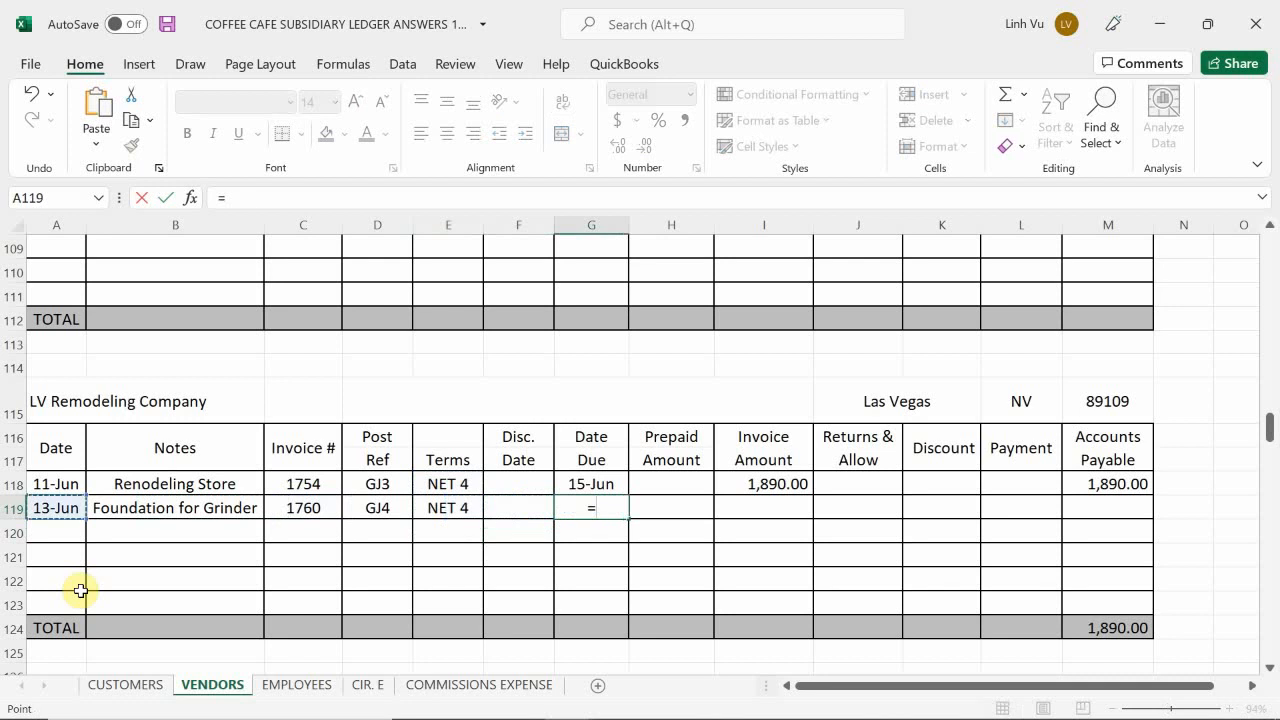
type("+4")
key("Return")
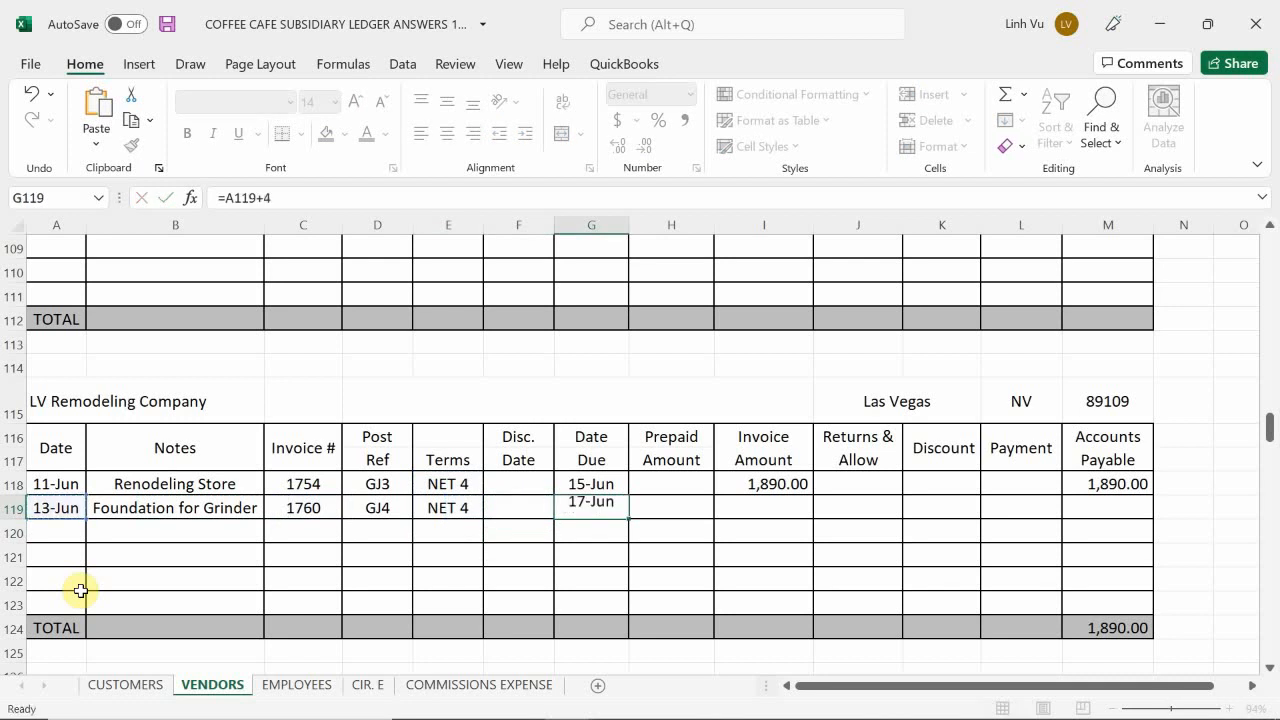
Step: Enter 1560 as the invoice amount in I119 and fill the Accounts Payable formula from M118 down to M119
key("Right")
key("Up")
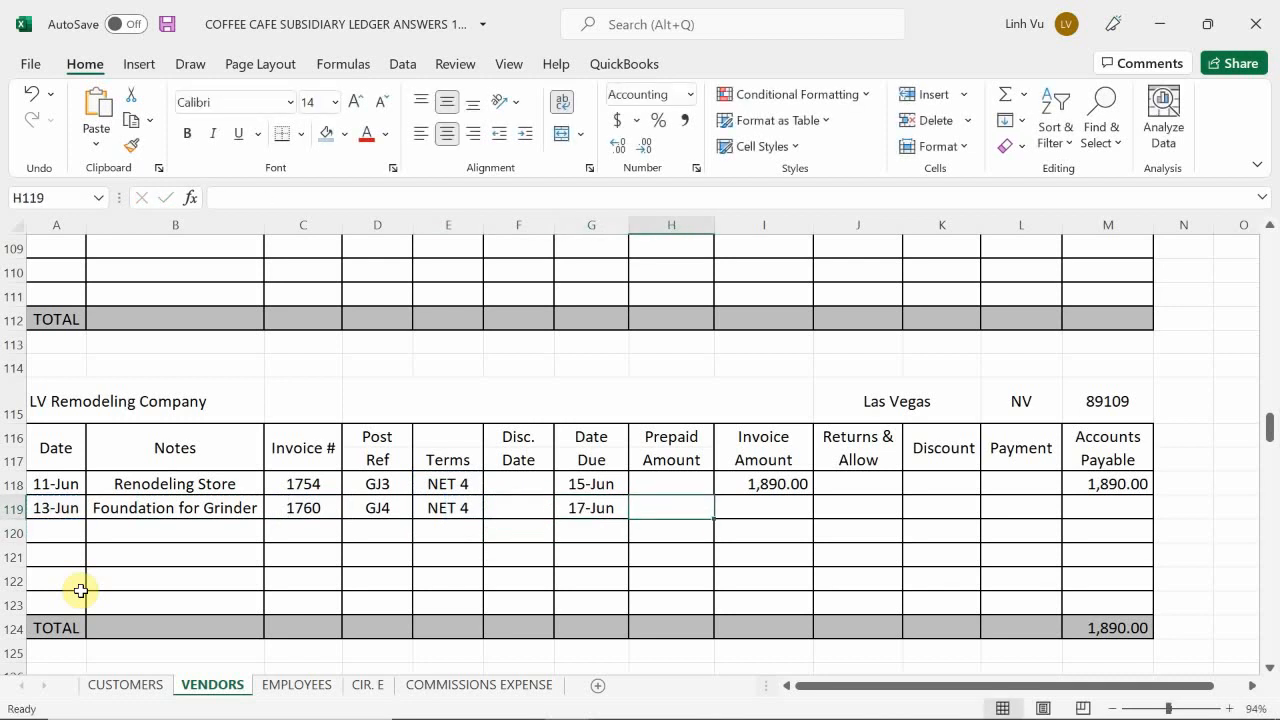
key("Right")
type("1560")
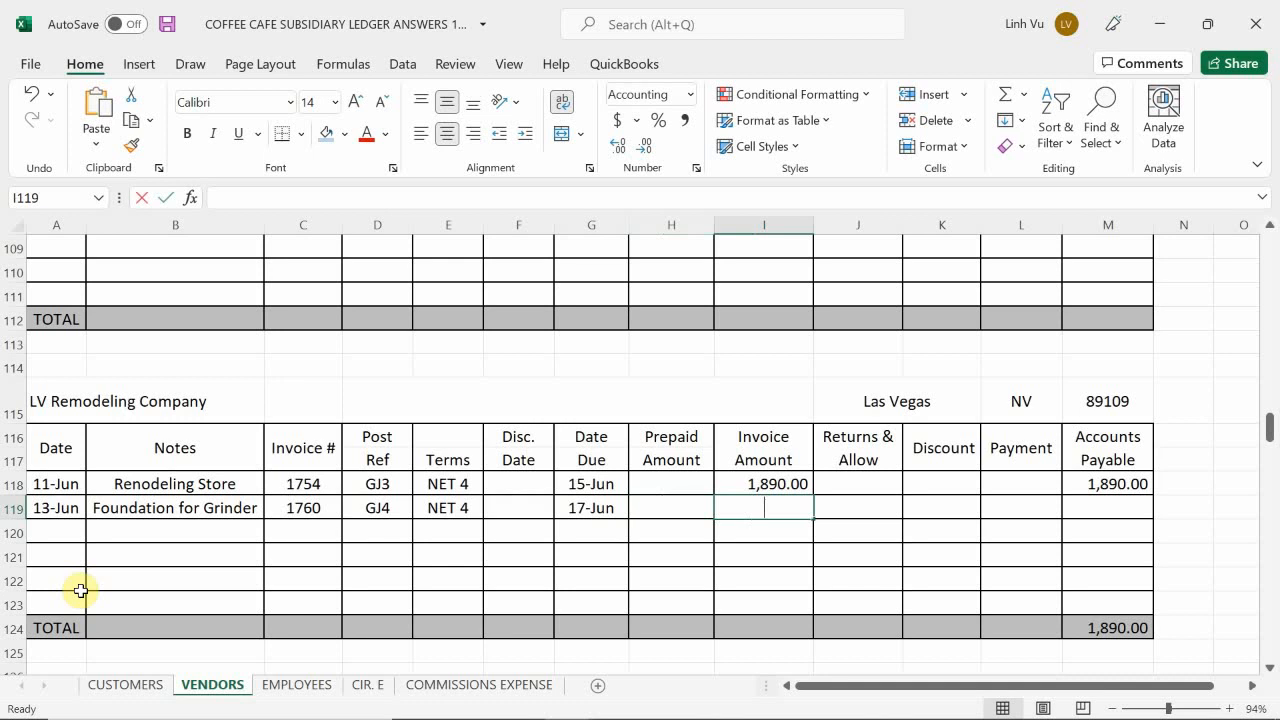
key("Return")
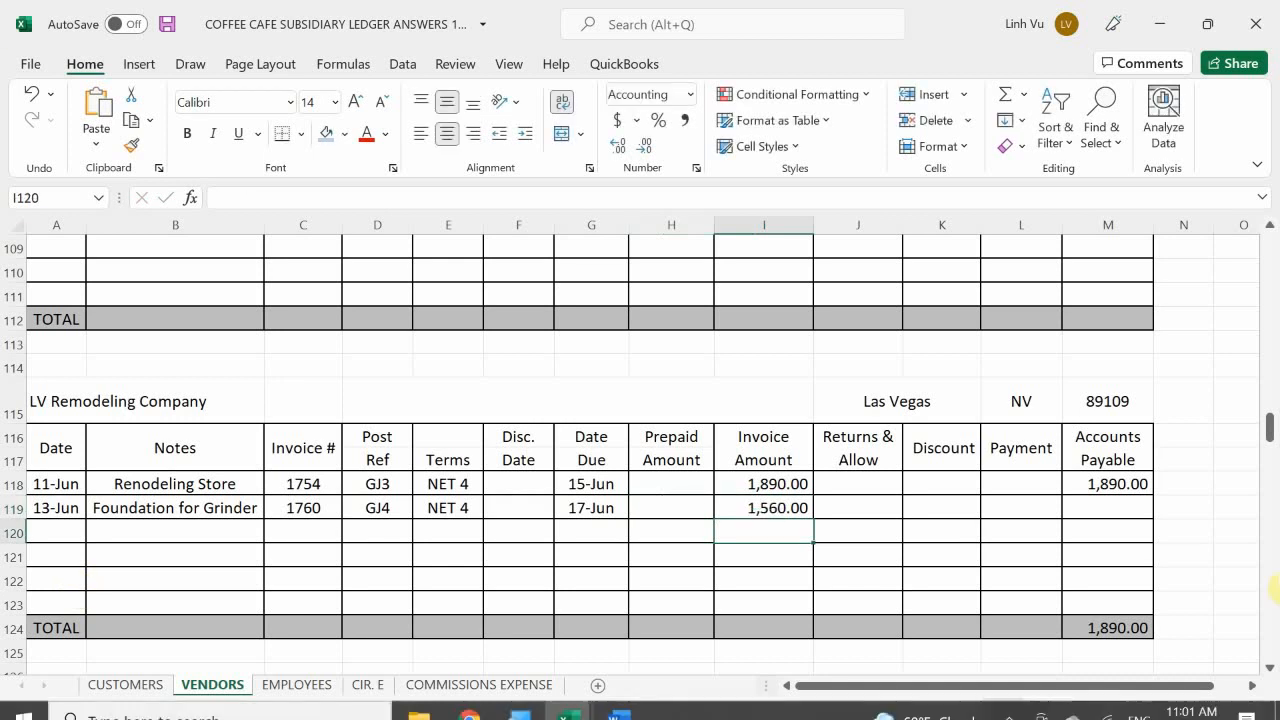
left_click(1112, 485)
mouse_move(1151, 497)
left_mouse_down()
mouse_move(1151, 551)
mouse_move(1150, 515)
left_mouse_up()
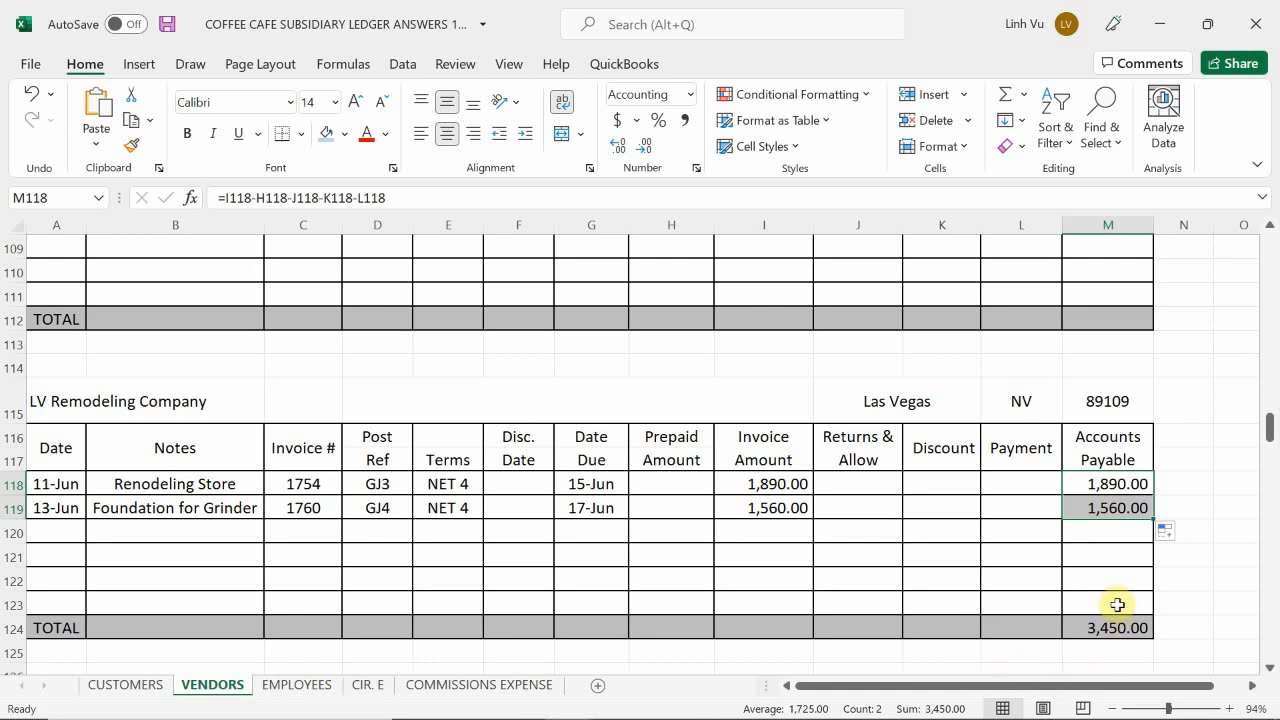
scroll(1122, 591, "up", 7)
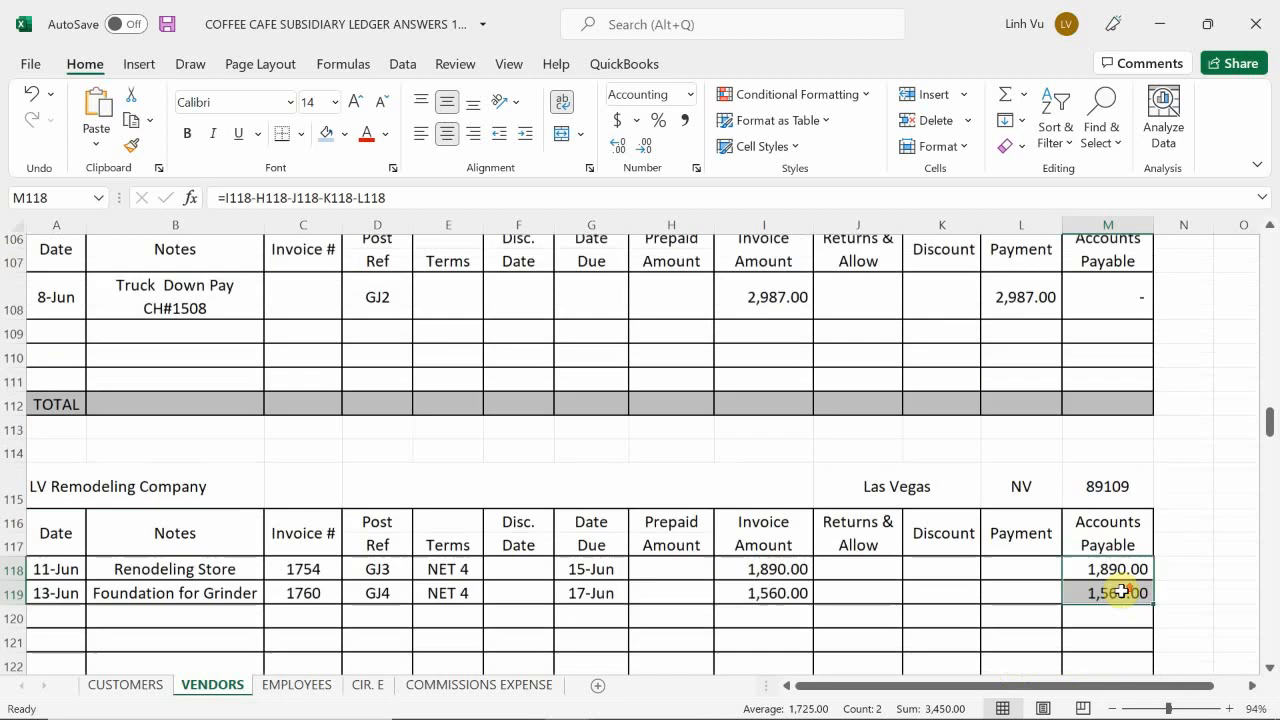
scroll(1122, 591, "up", 4)
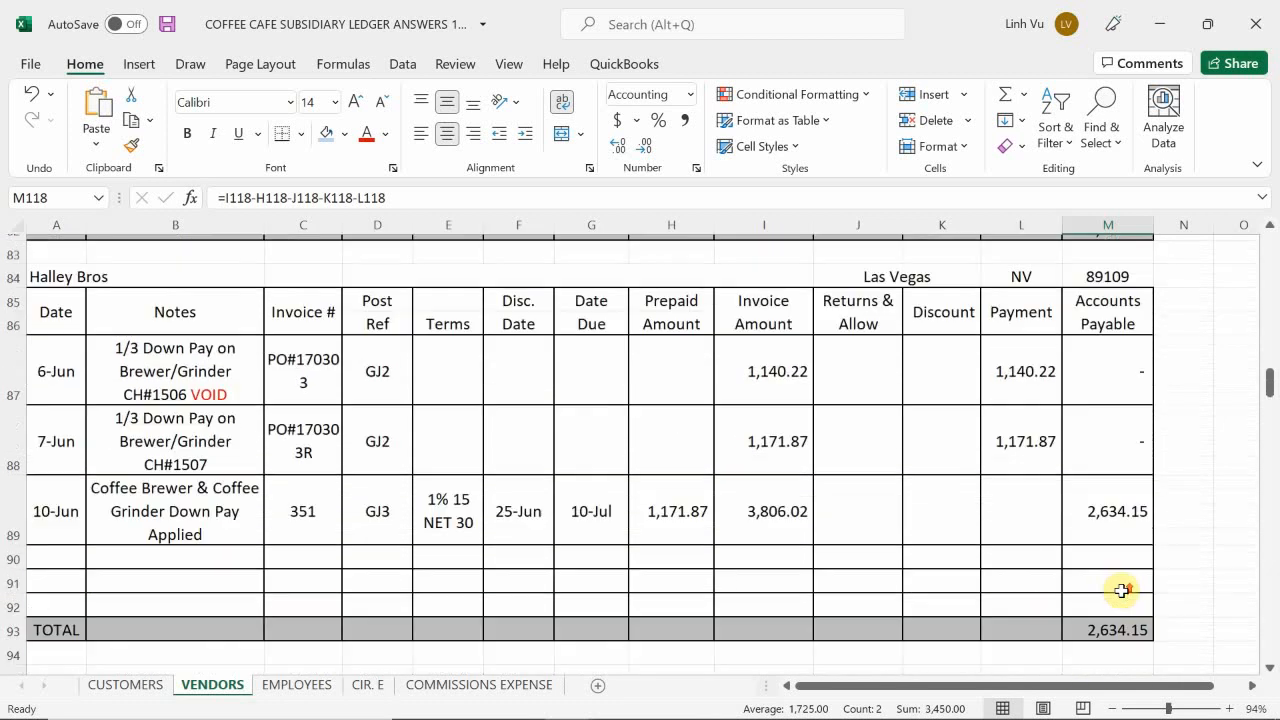
scroll(1122, 591, "down", 9)
scroll(1122, 591, "down", 4)
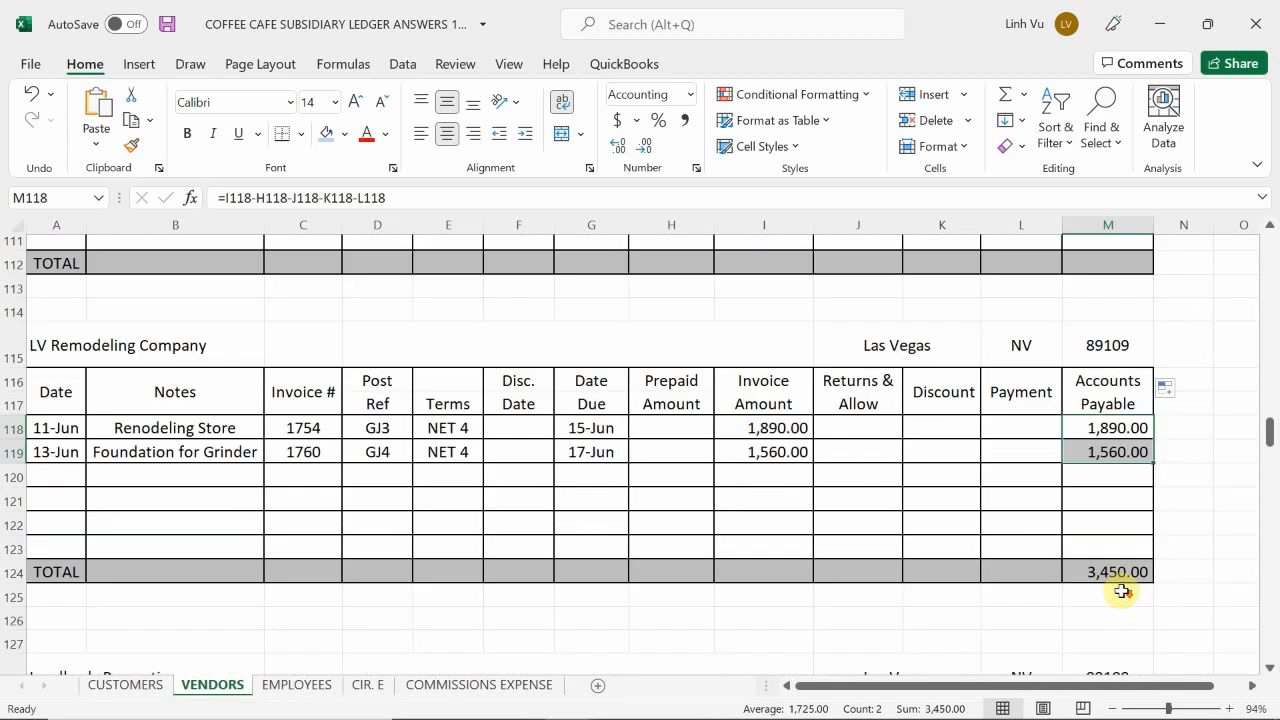
scroll(1122, 591, "up", 1)
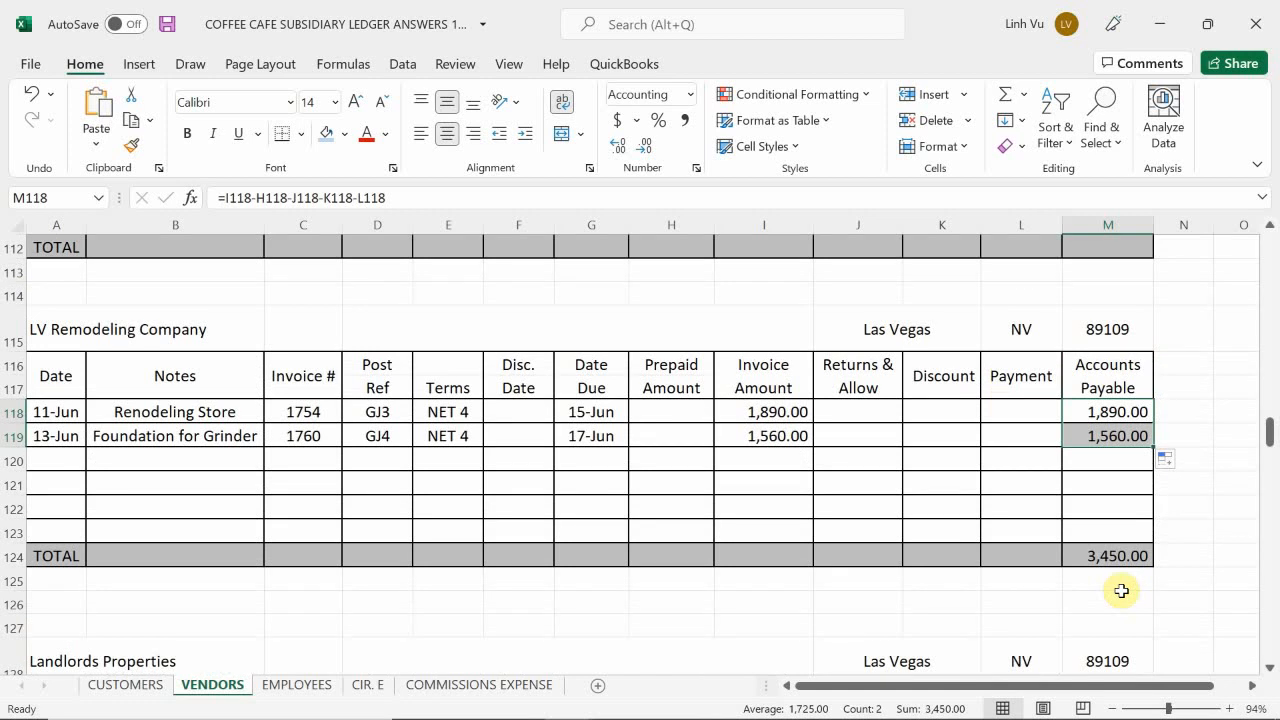
scroll(1122, 591, "up", 1)
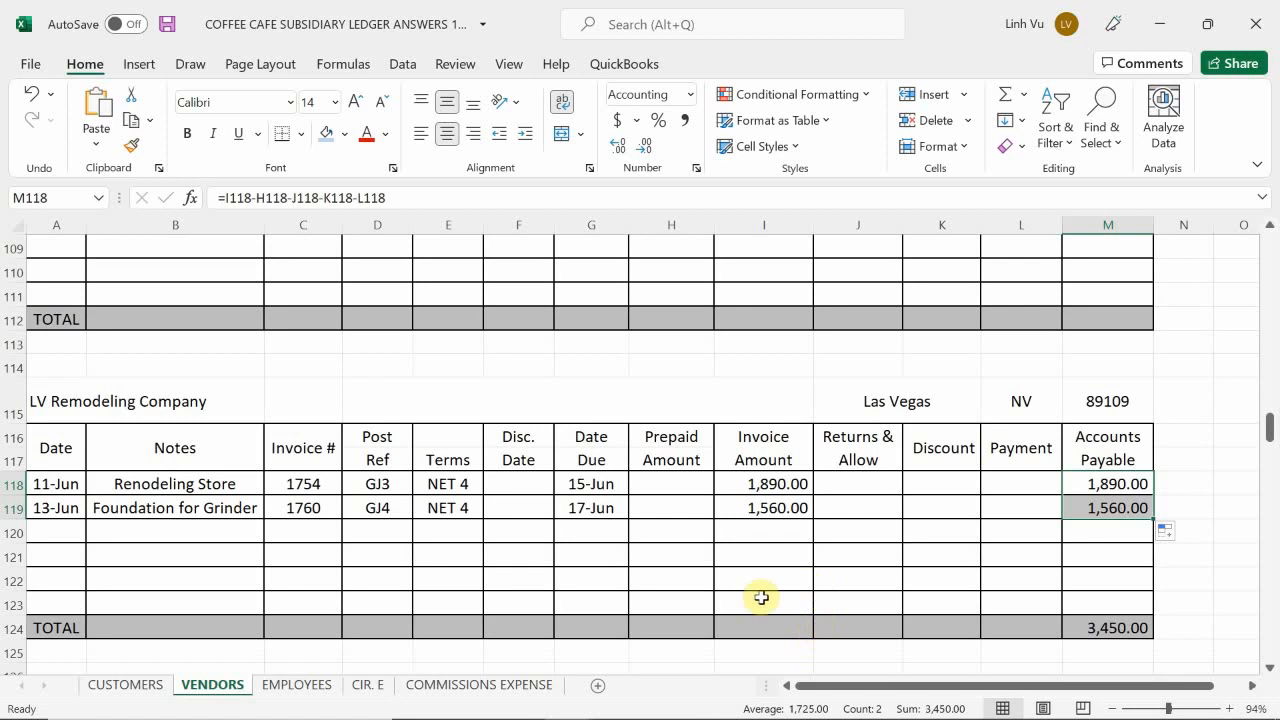
Step: Switch to the Coffee Cafe scenario document in Word and read the transaction that follows the LV Remodeling Co. bill
mouse_move(568, 718)
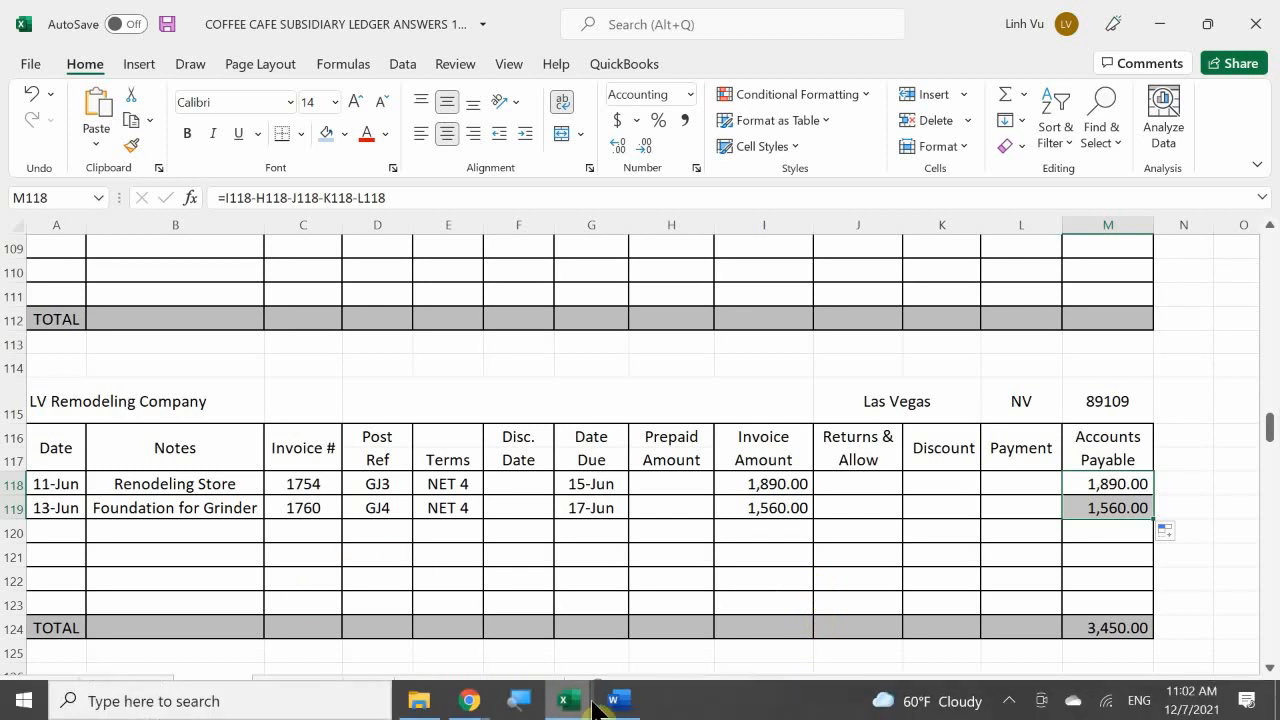
mouse_move(614, 705)
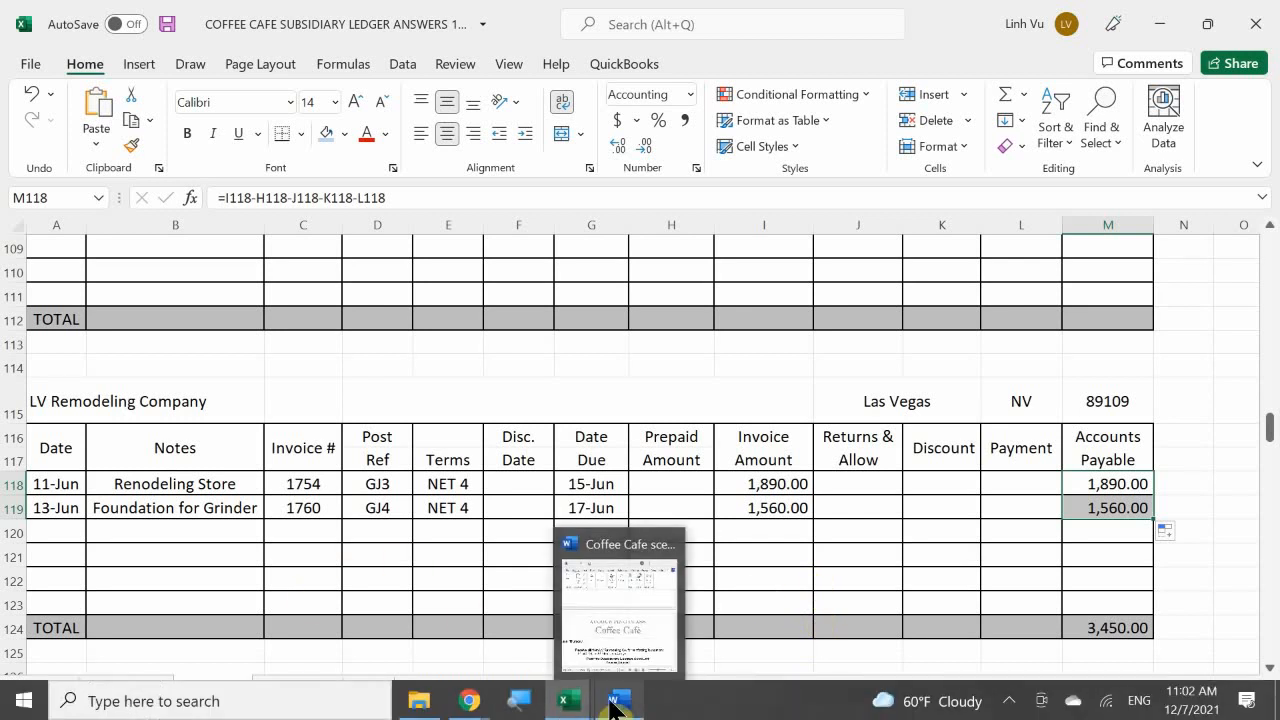
left_click(594, 655)
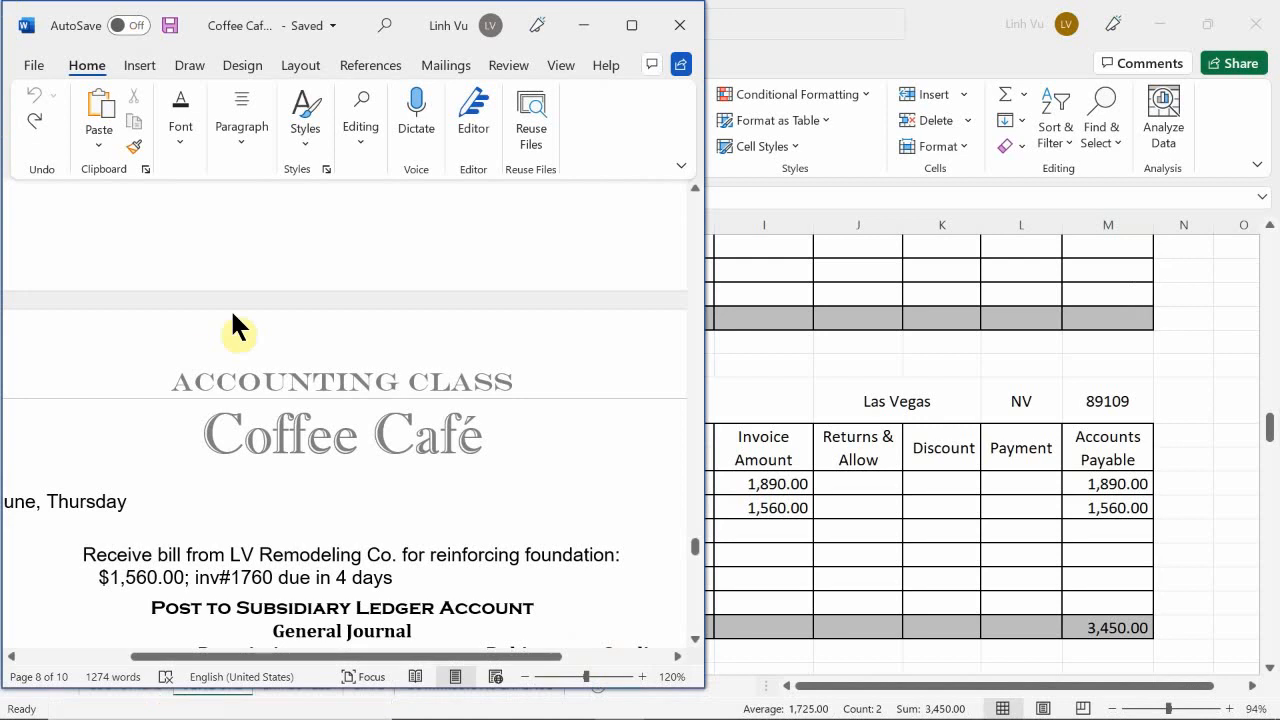
scroll(196, 509, "down", 3)
scroll(200, 508, "down", 3)
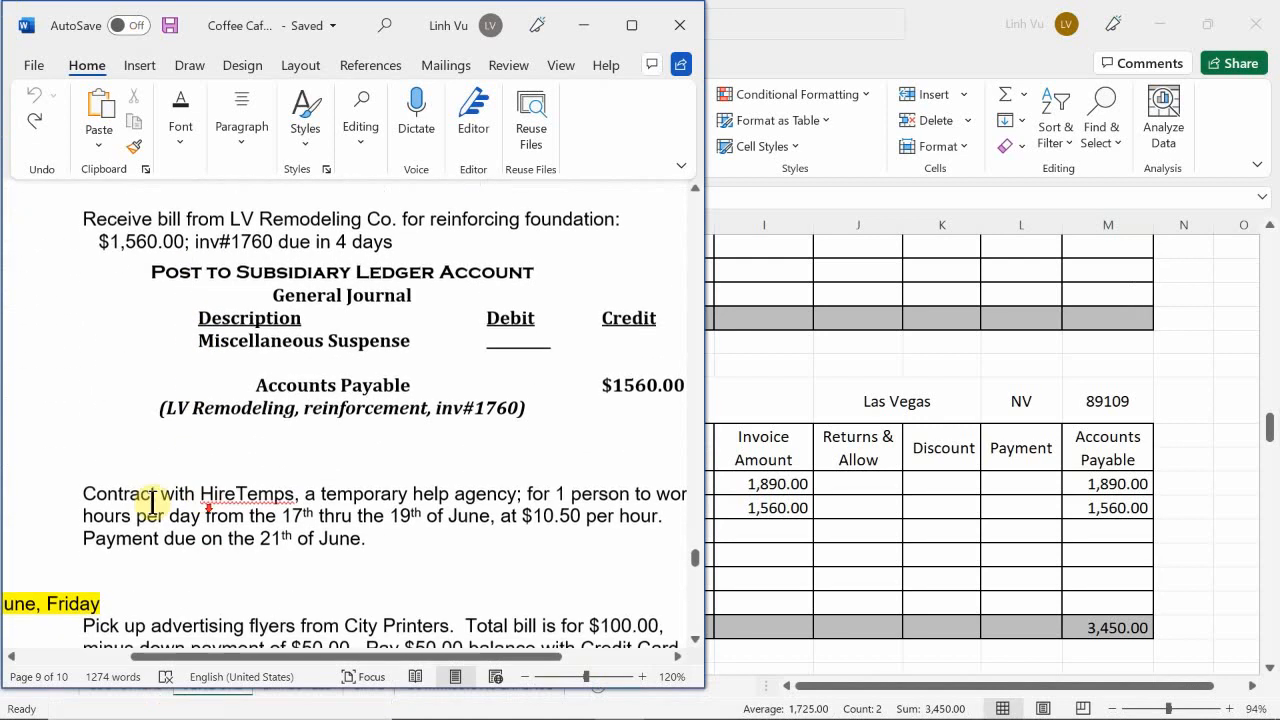
Step: Read the 13 June HireTemps temporary help contract in the scenario document, including the work dates, hourly rate and payment due date
left_click_drag(103, 471, 146, 567)
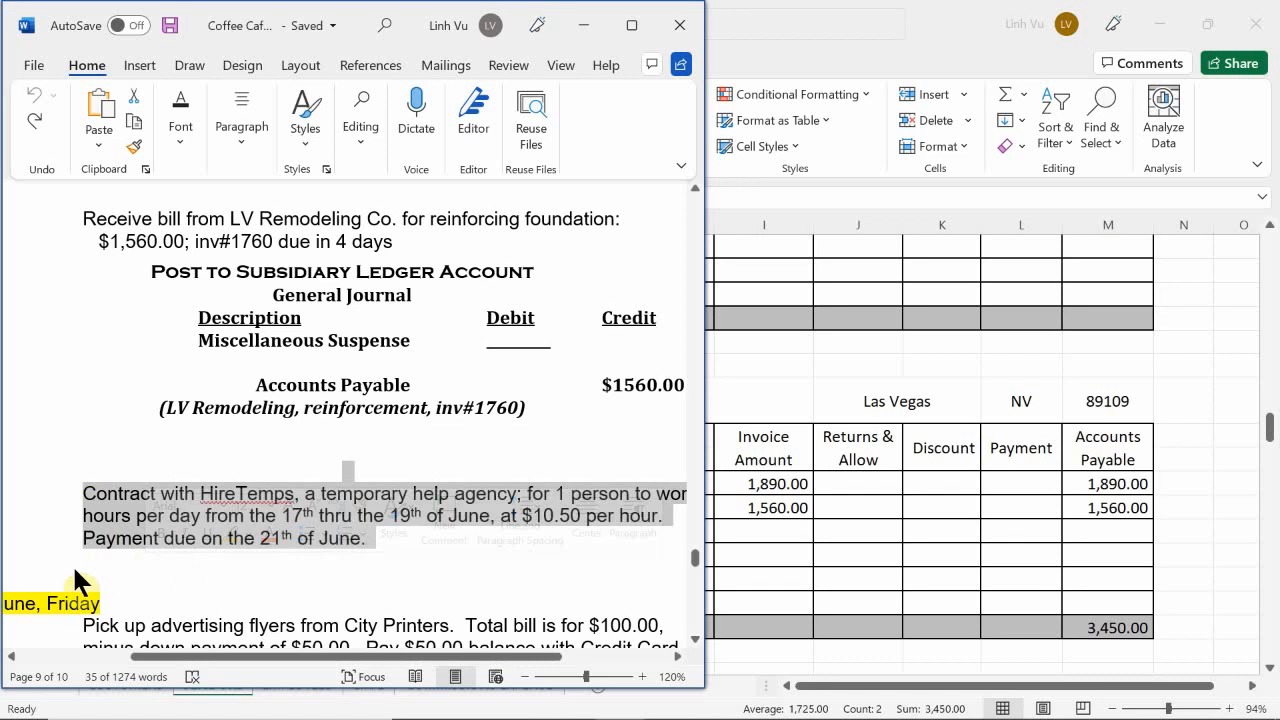
left_click(106, 571)
scroll(149, 390, "down", 2)
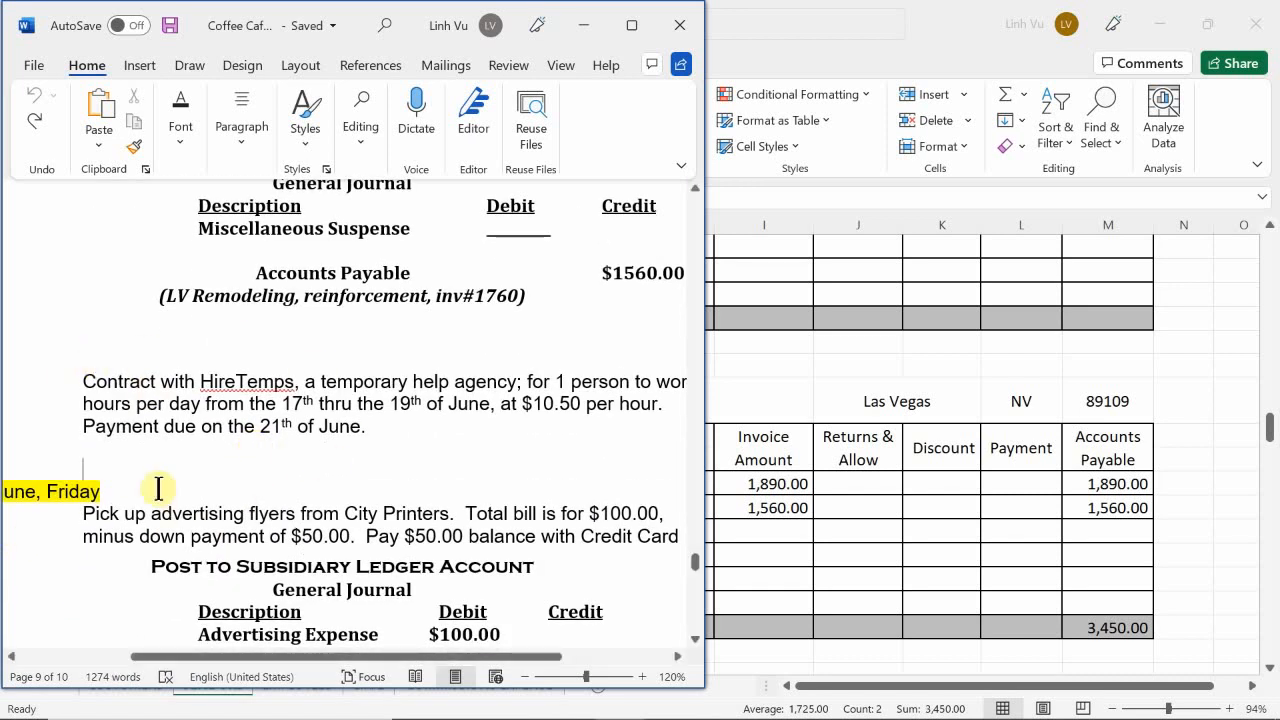
left_click_drag(251, 660, 250, 688)
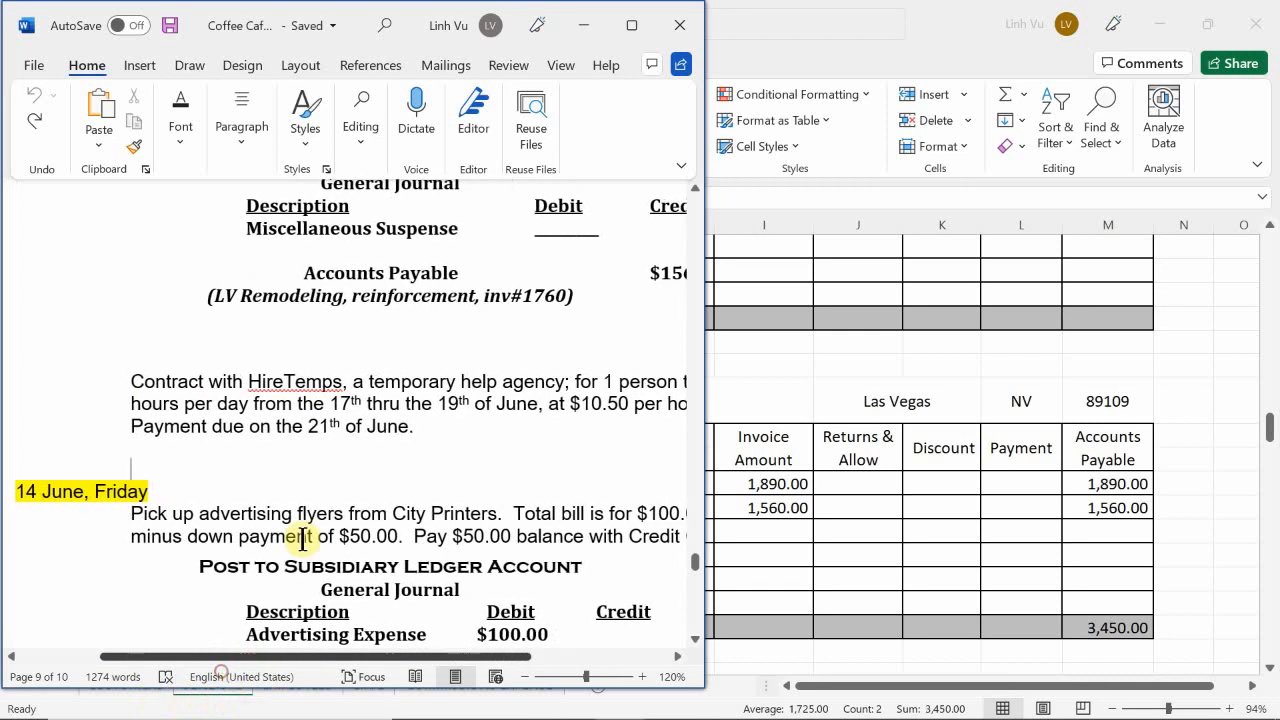
scroll(323, 517, "up", 3)
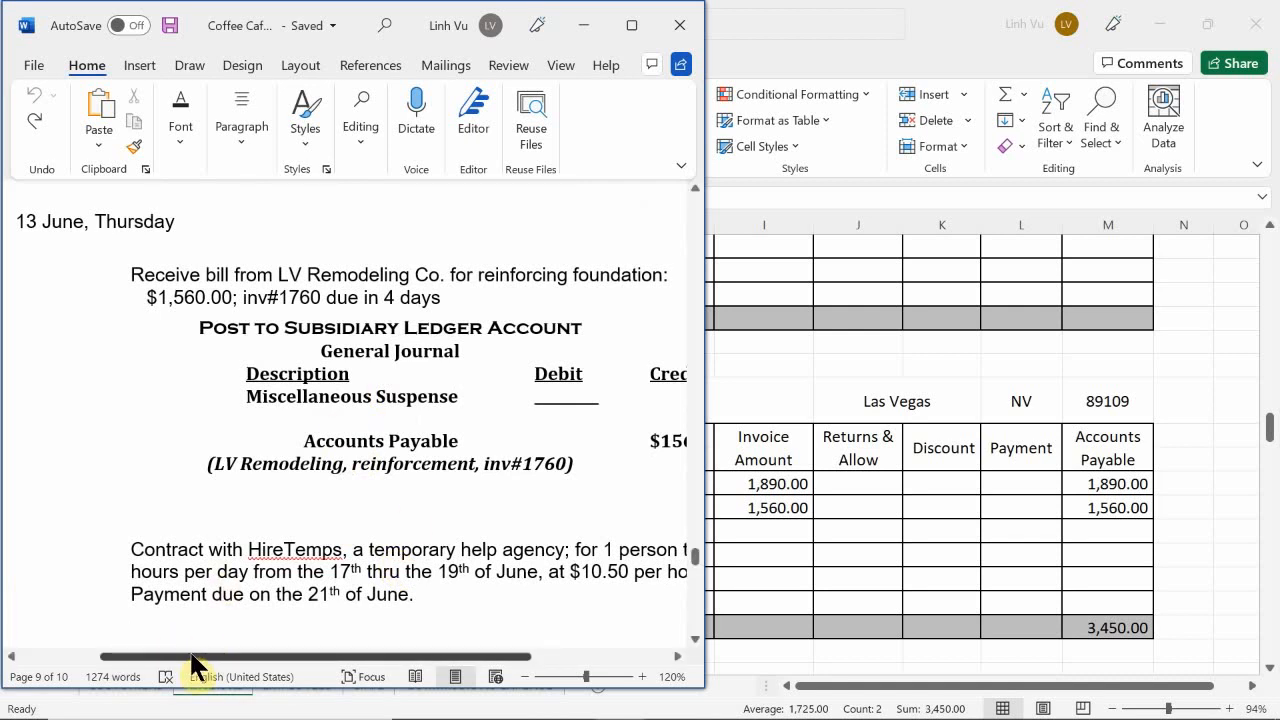
left_click_drag(189, 649, 328, 712)
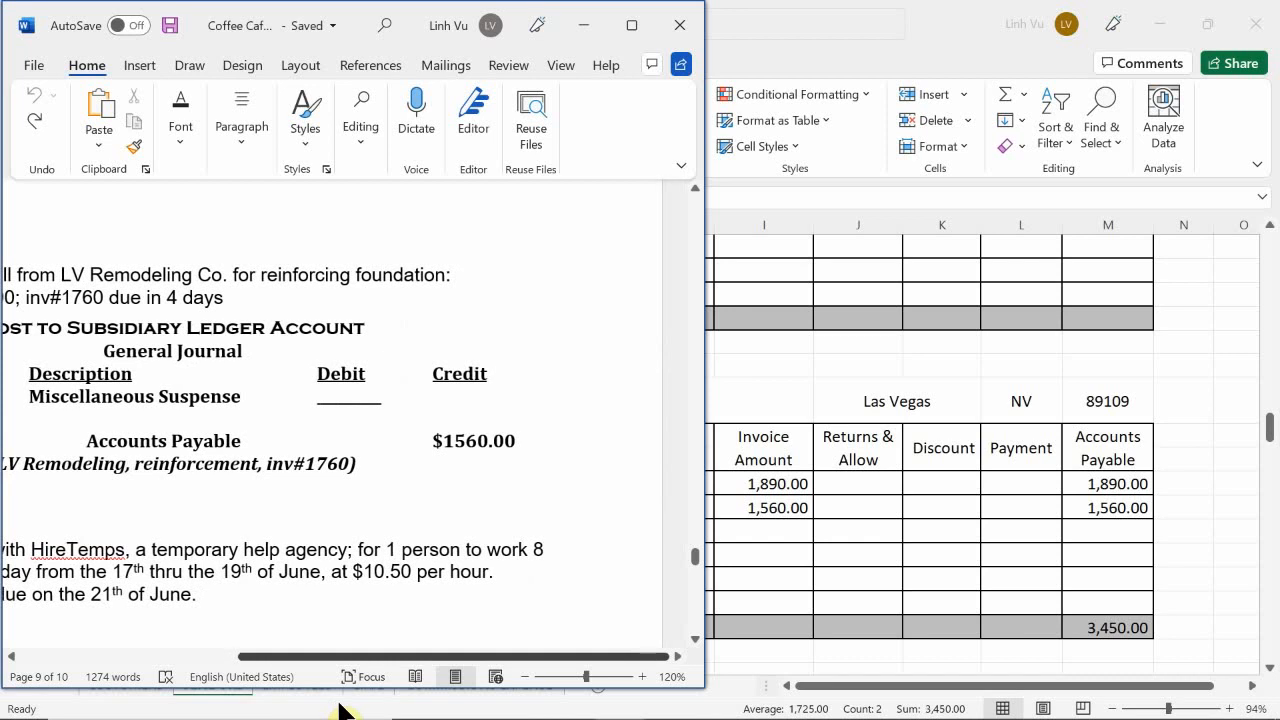
left_click_drag(340, 710, 184, 716)
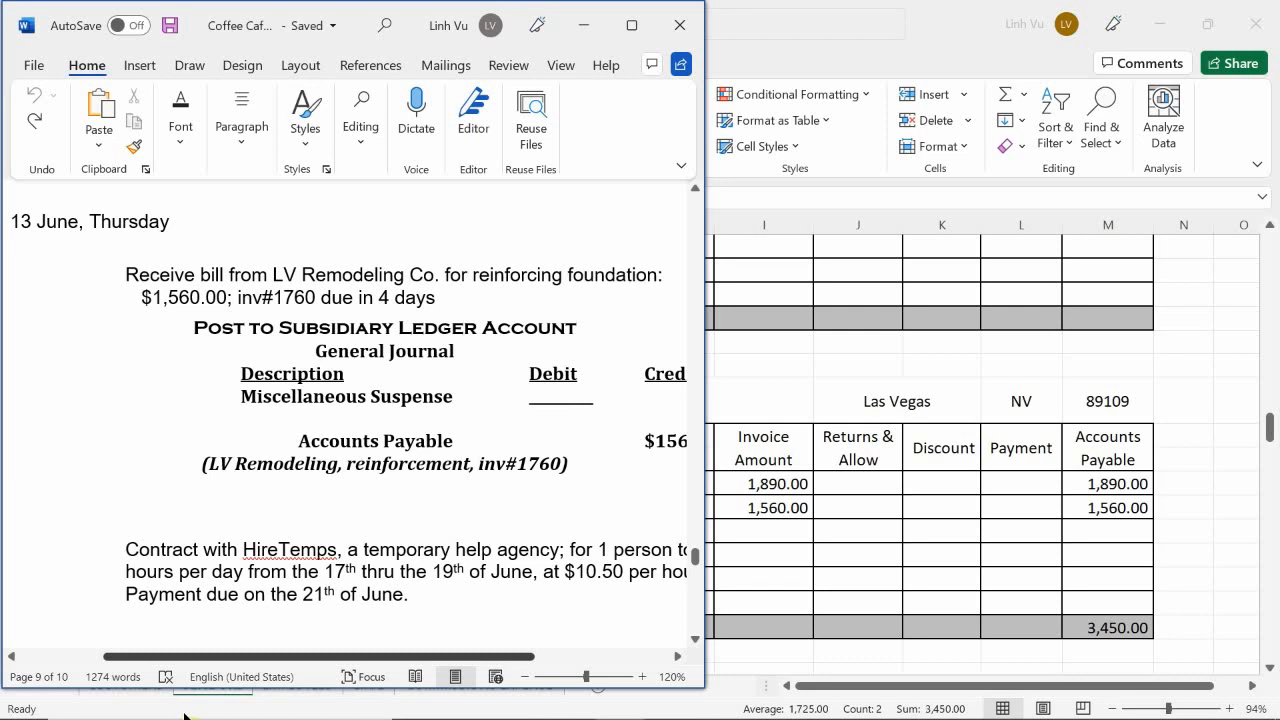
left_click_drag(184, 716, 225, 716)
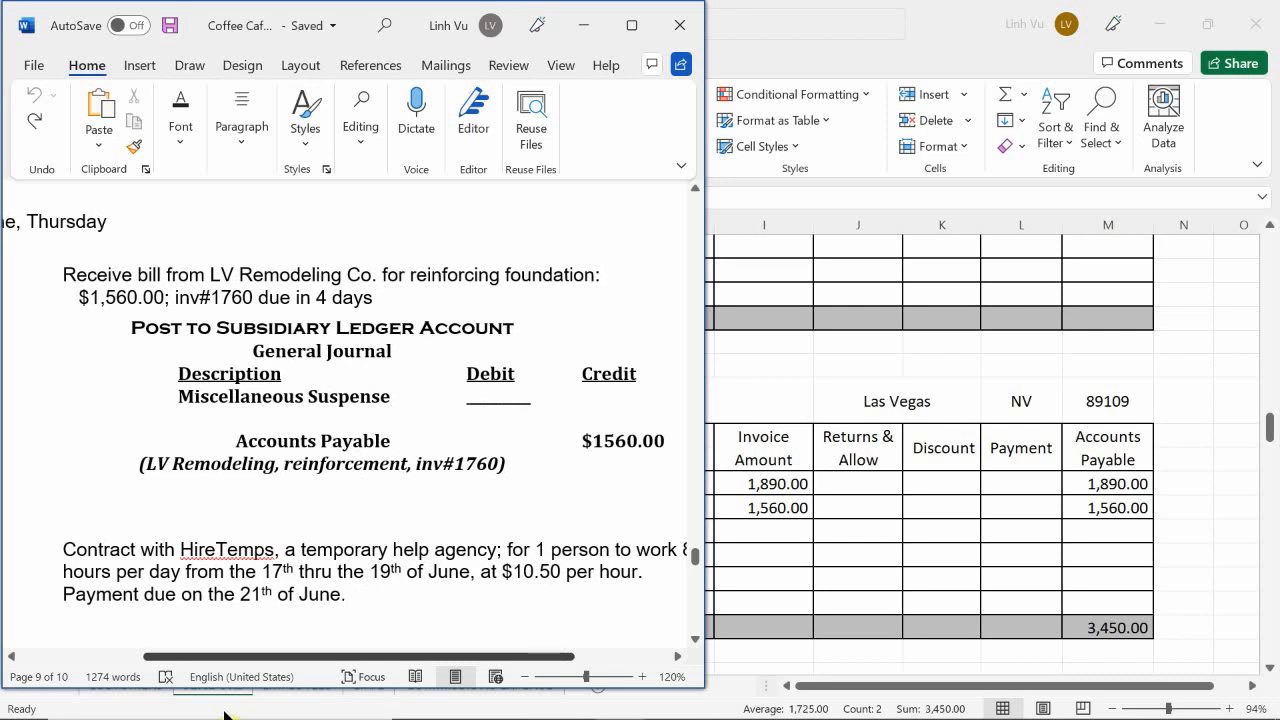
left_click_drag(225, 716, 268, 714)
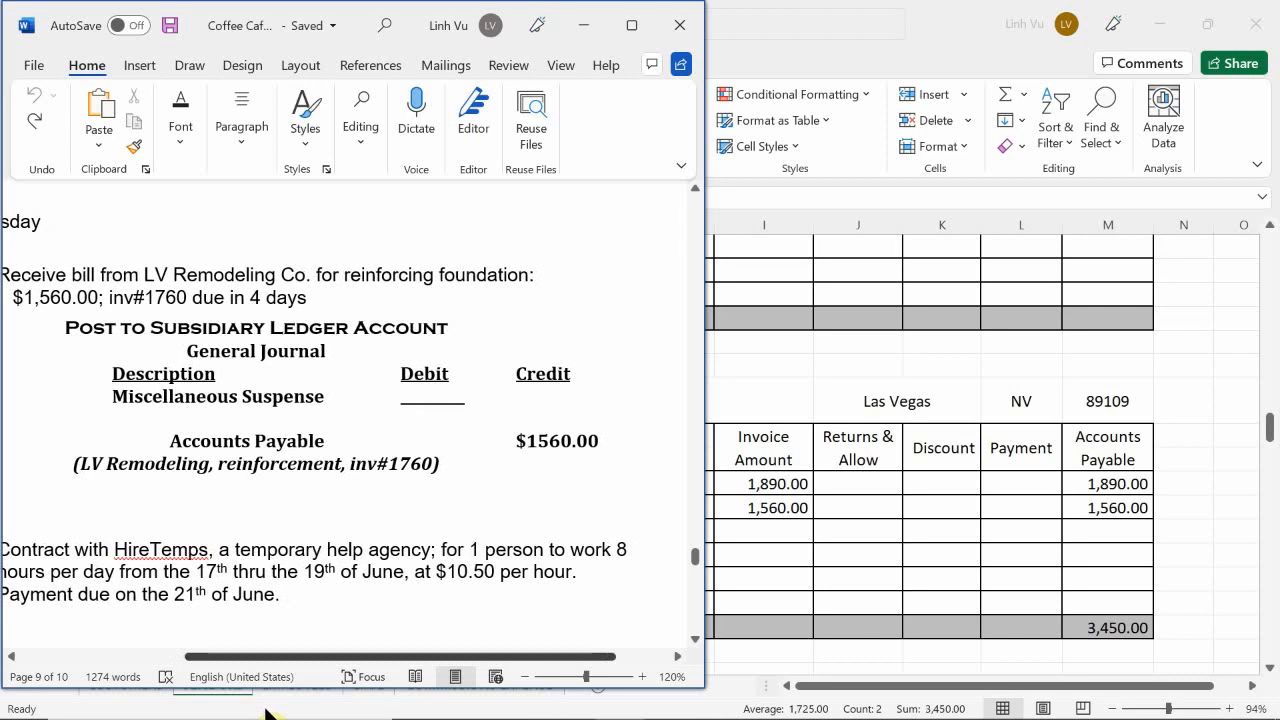
left_click_drag(268, 714, 243, 706)
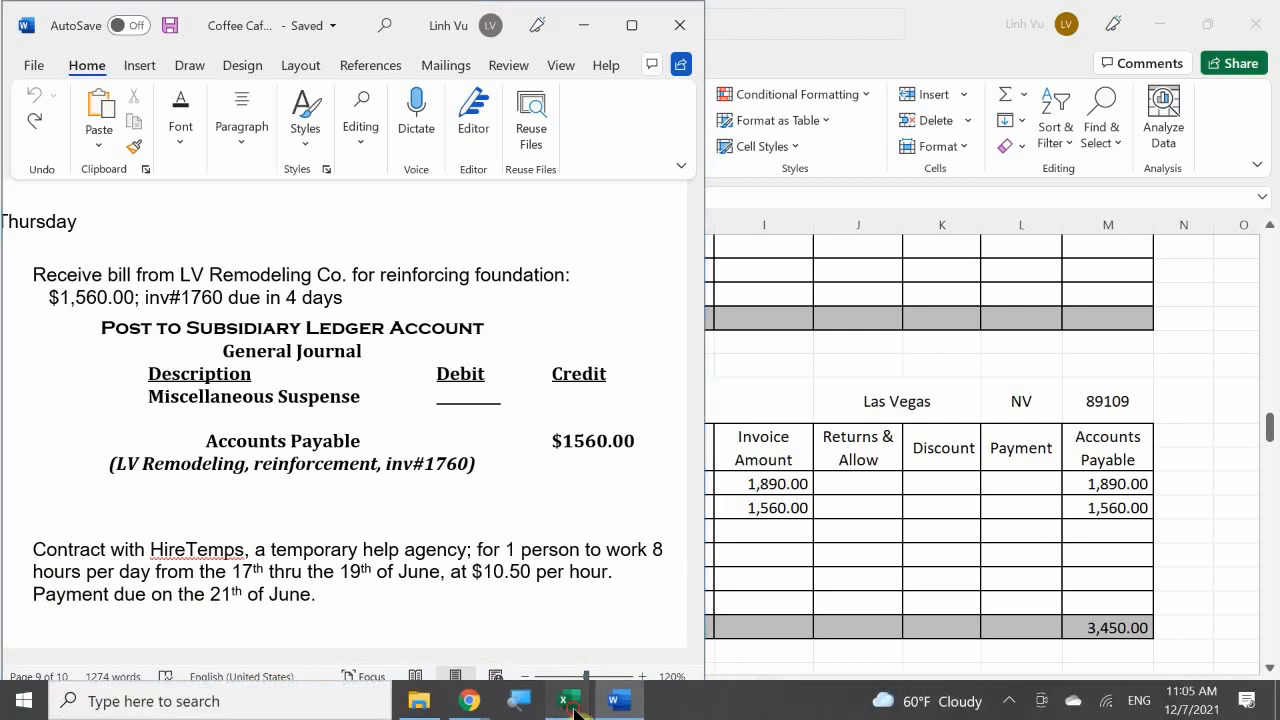
Step: Switch to the Coffee Cafe Subsidiary Ledger workbook in Excel and find the Hire Temps account on the VENDORS sheet
left_click(573, 707)
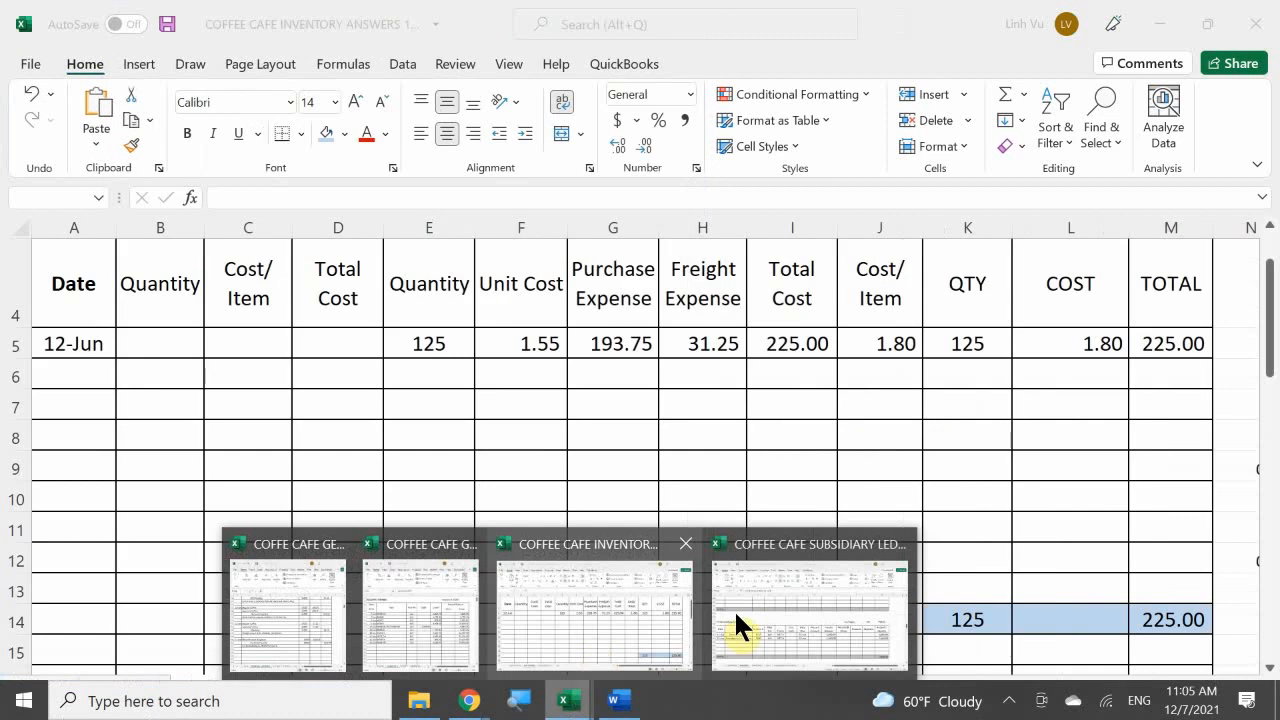
left_click(775, 615)
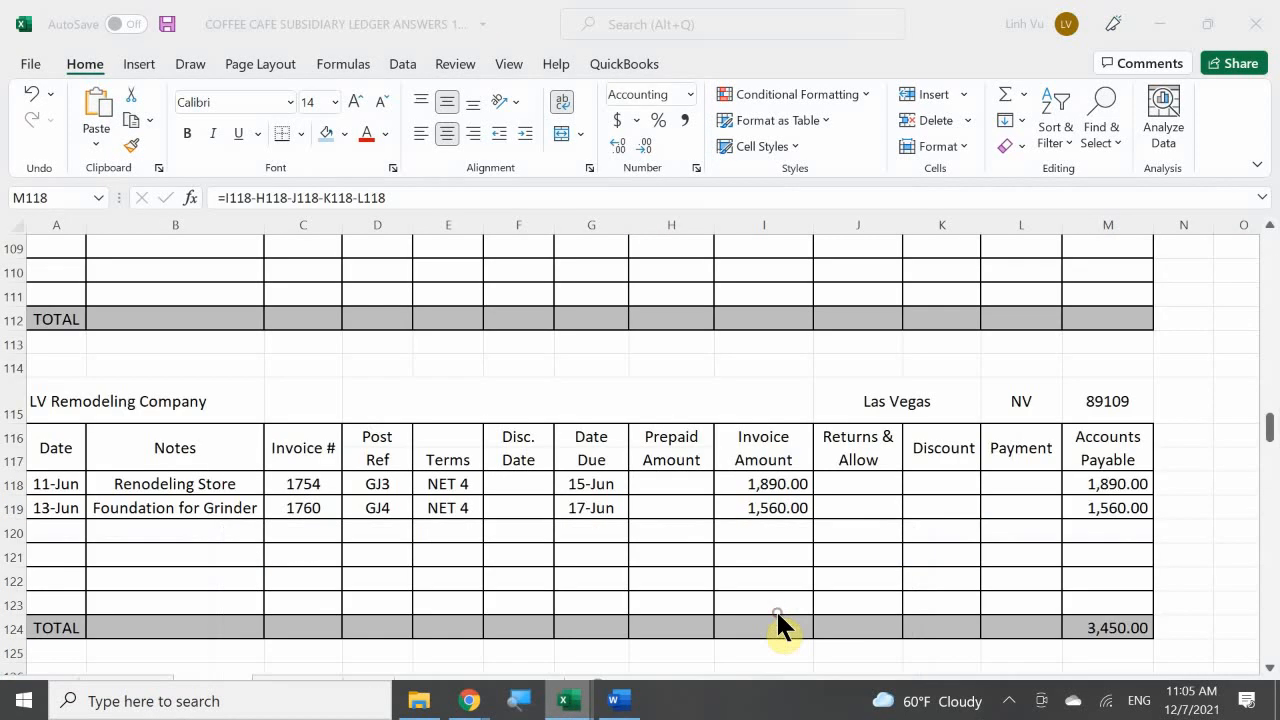
left_click(207, 527)
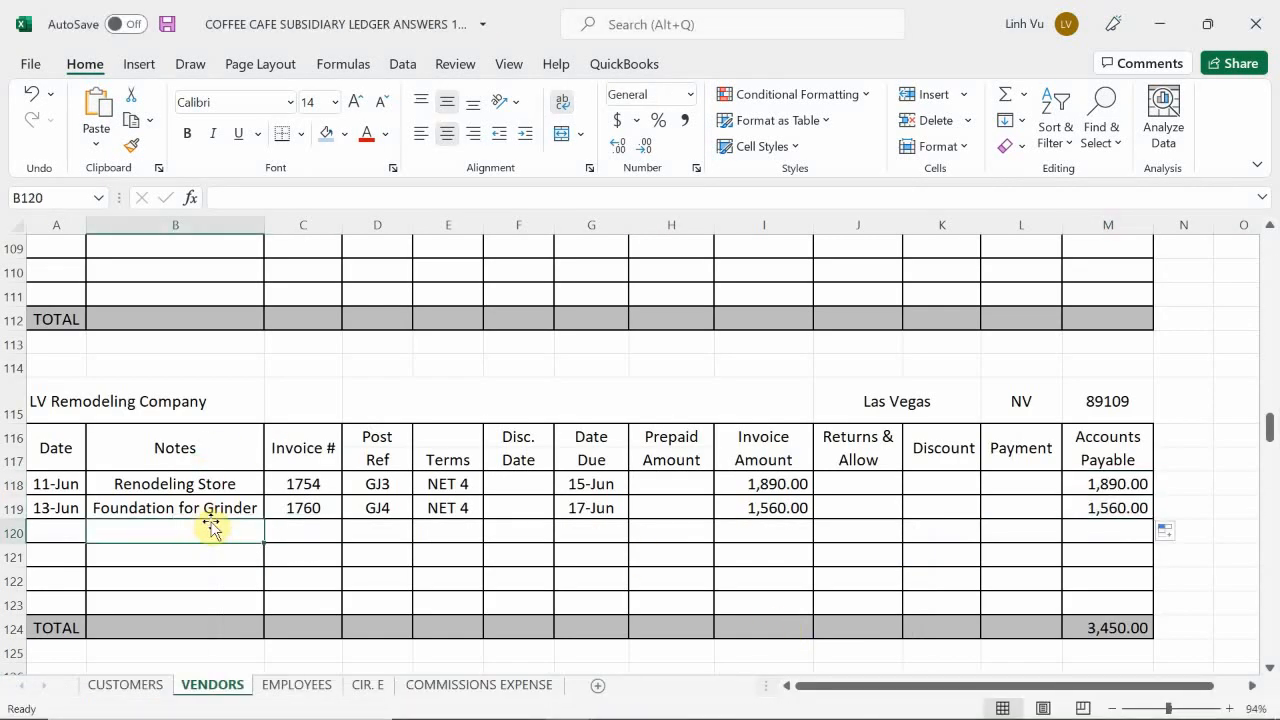
scroll(134, 474, "up", 4)
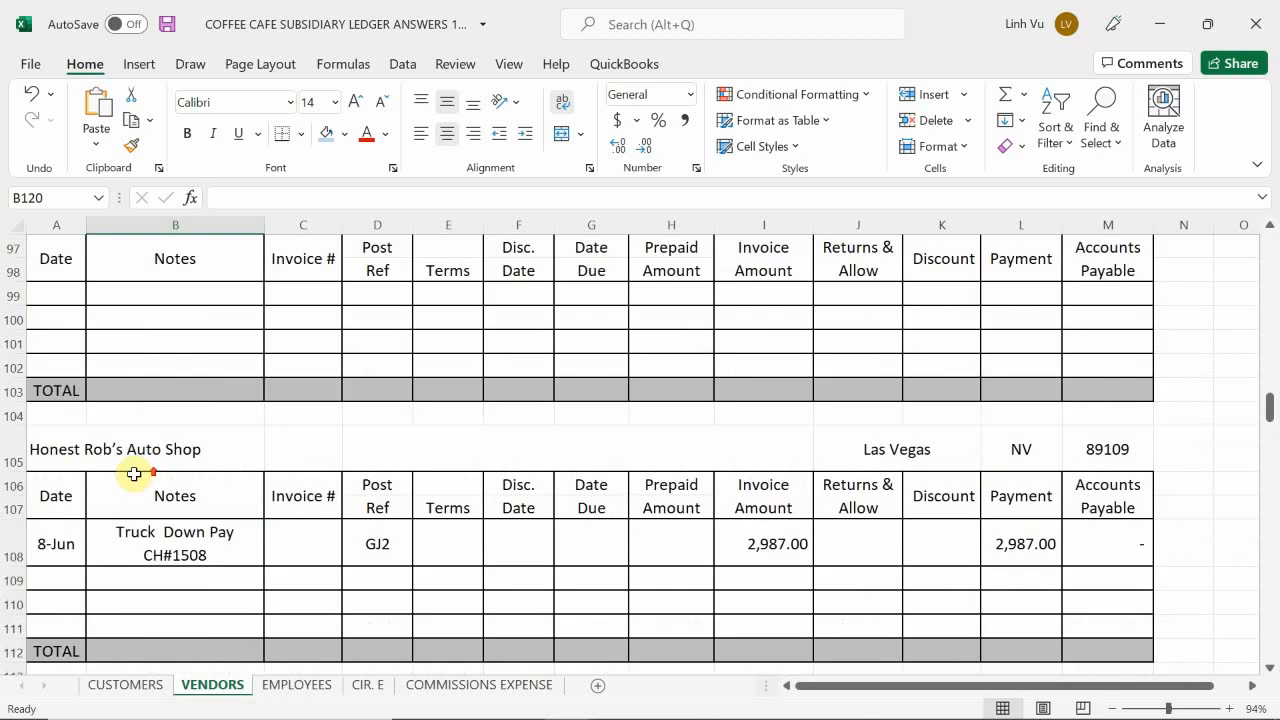
scroll(134, 474, "up", 10)
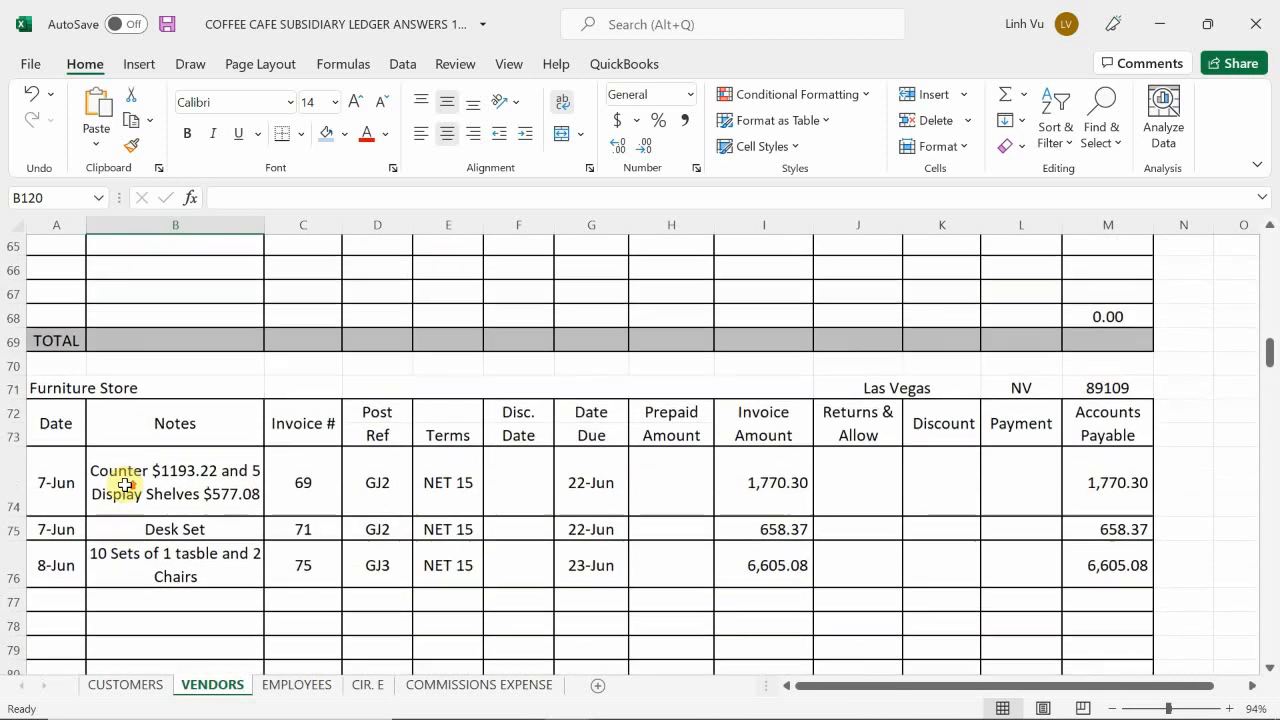
scroll(124, 485, "up", 4)
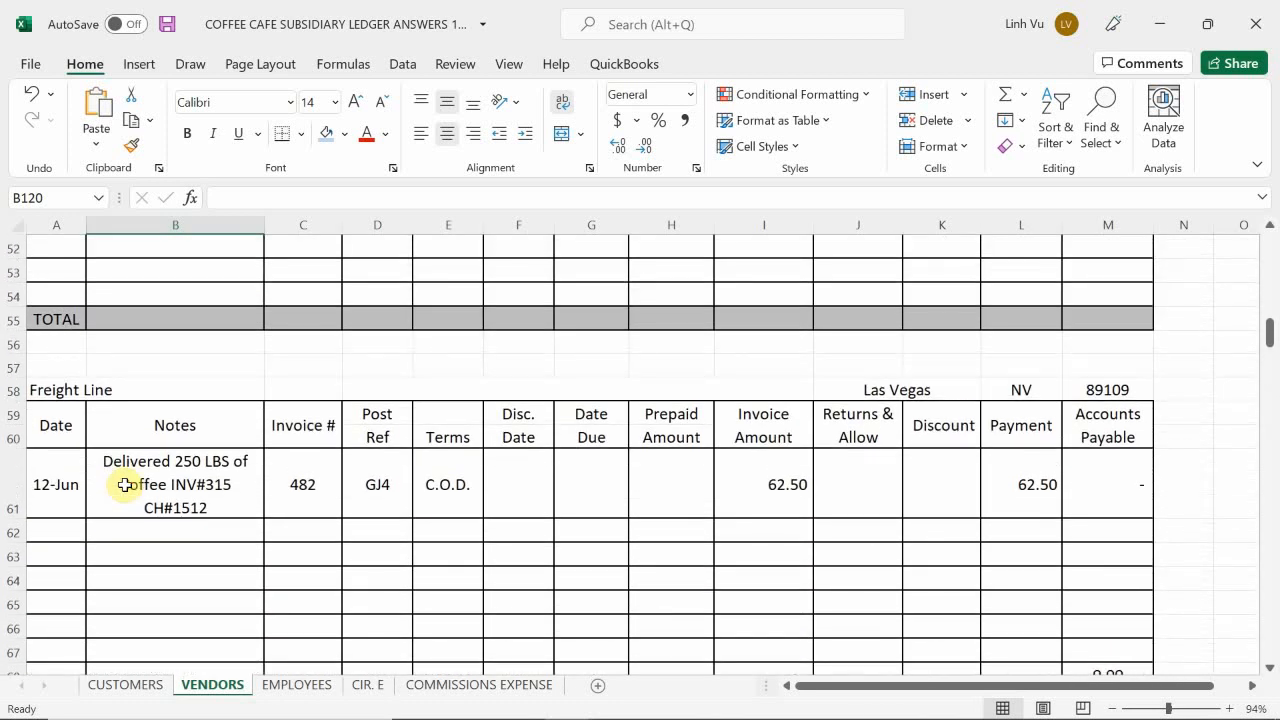
scroll(124, 485, "up", 6)
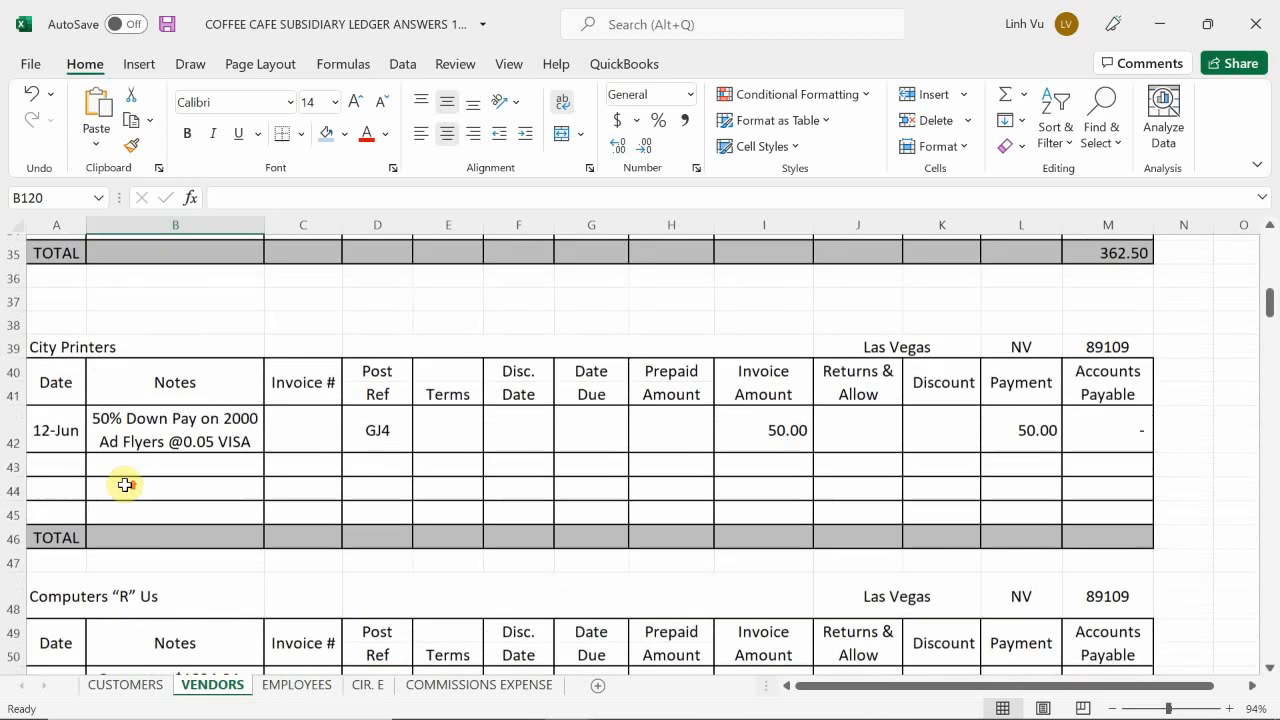
scroll(124, 487, "down", 3)
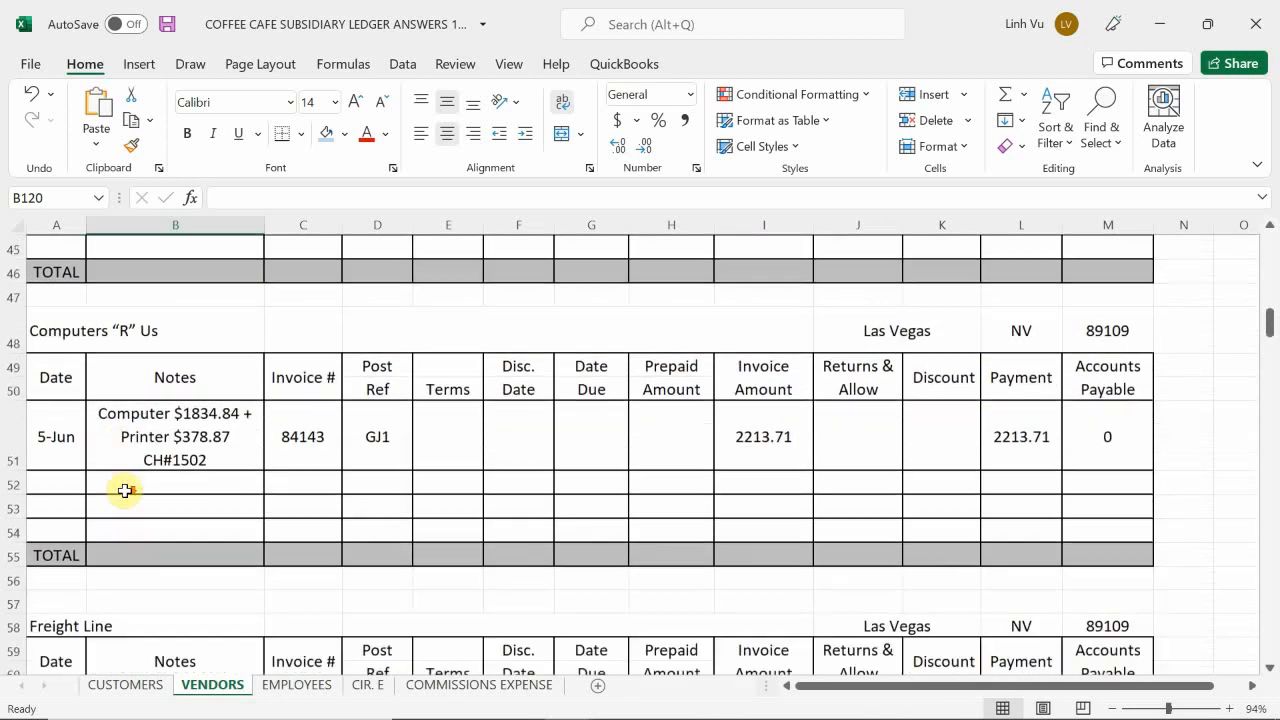
scroll(124, 490, "down", 5)
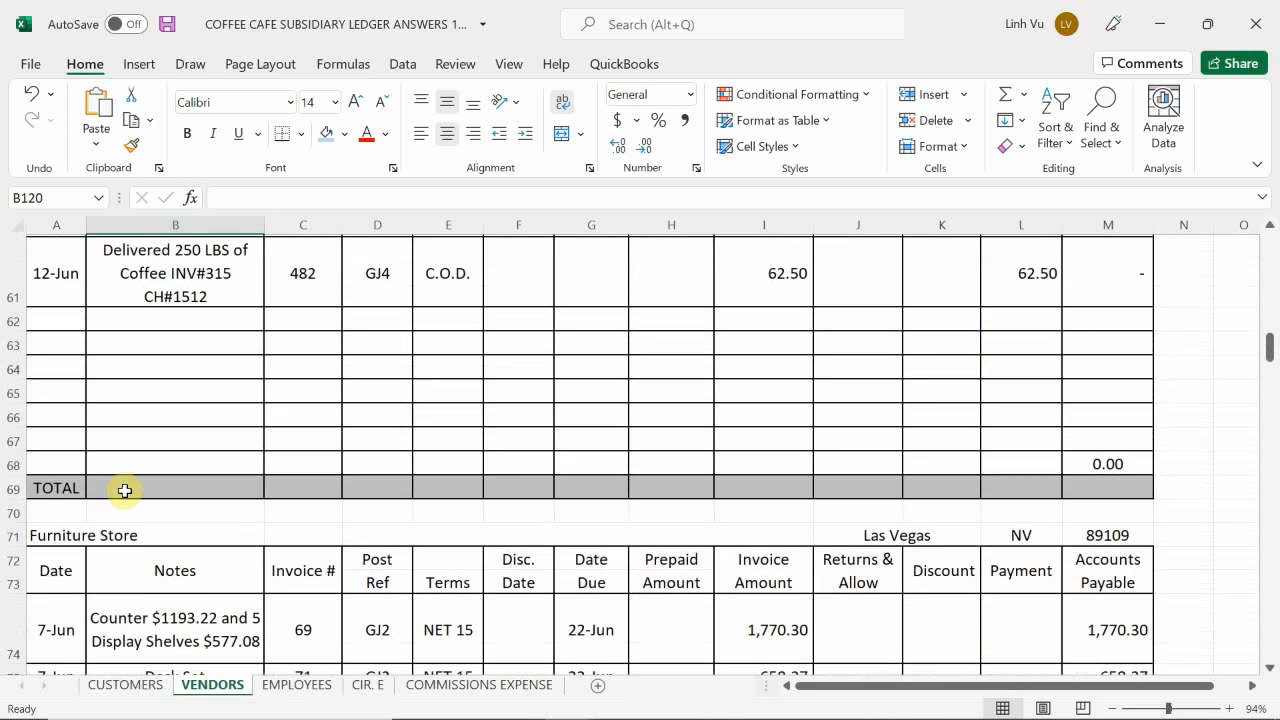
scroll(124, 490, "down", 2)
scroll(124, 492, "down", 4)
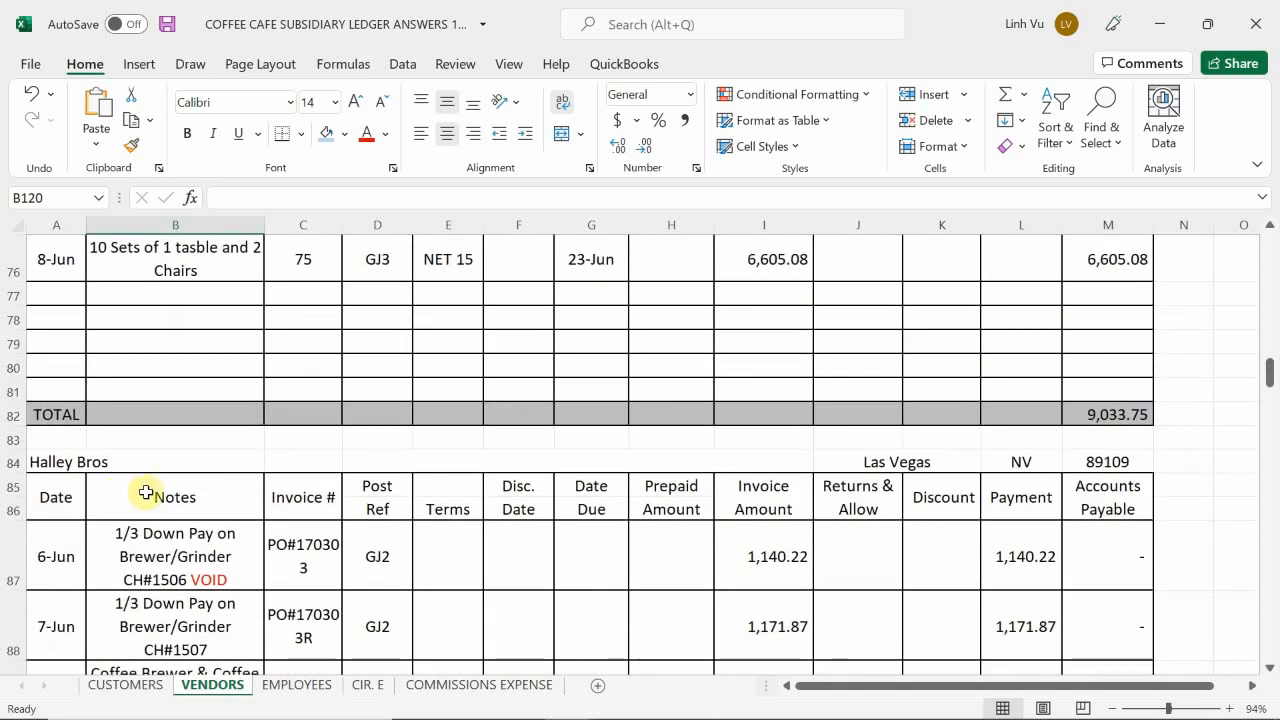
scroll(128, 492, "down", 5)
scroll(164, 487, "down", 4)
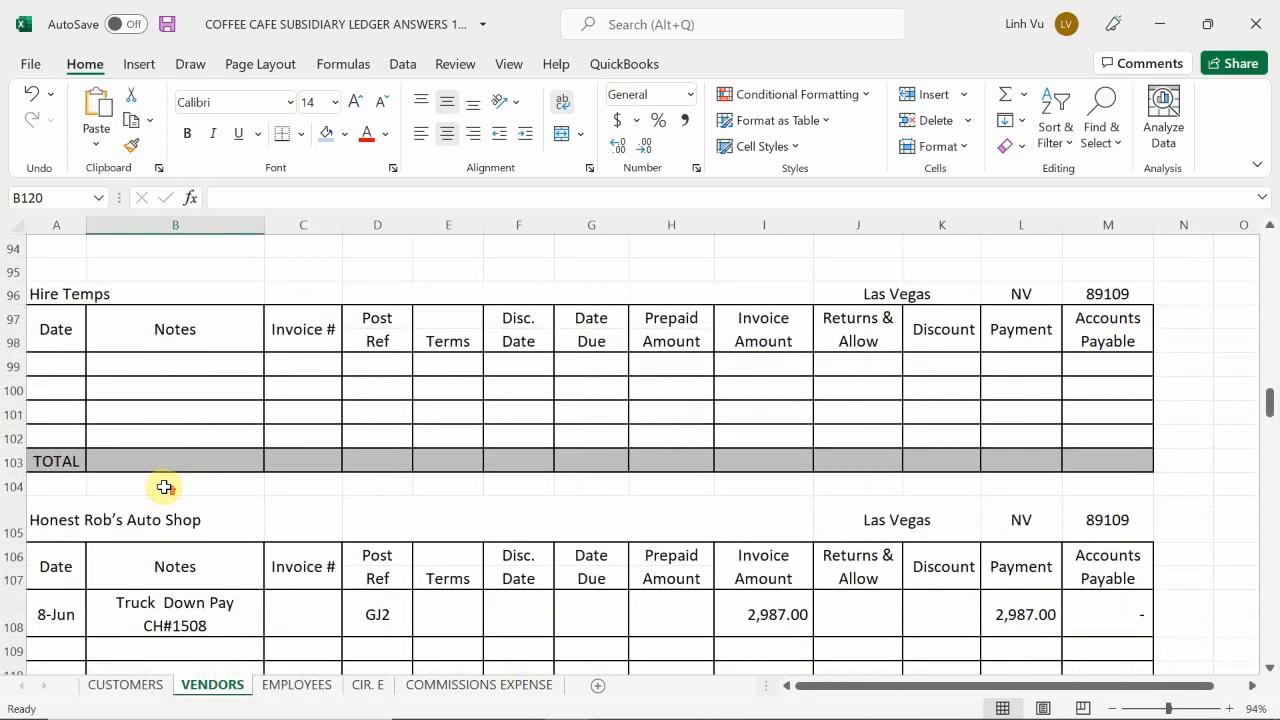
scroll(166, 486, "up", 3)
Step: Enter 6/13 as the date in A99, the first row of the Hire Temps account
left_click(54, 437)
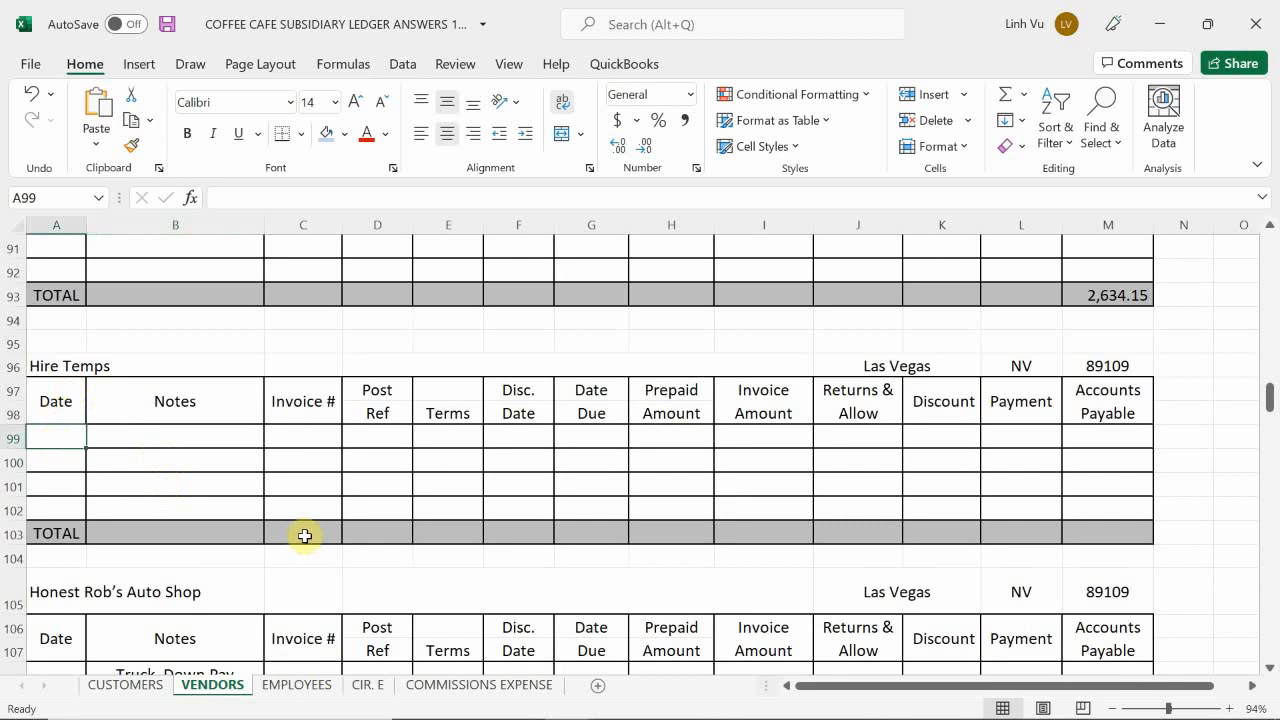
scroll(283, 478, "up", 3)
scroll(283, 479, "down", 2)
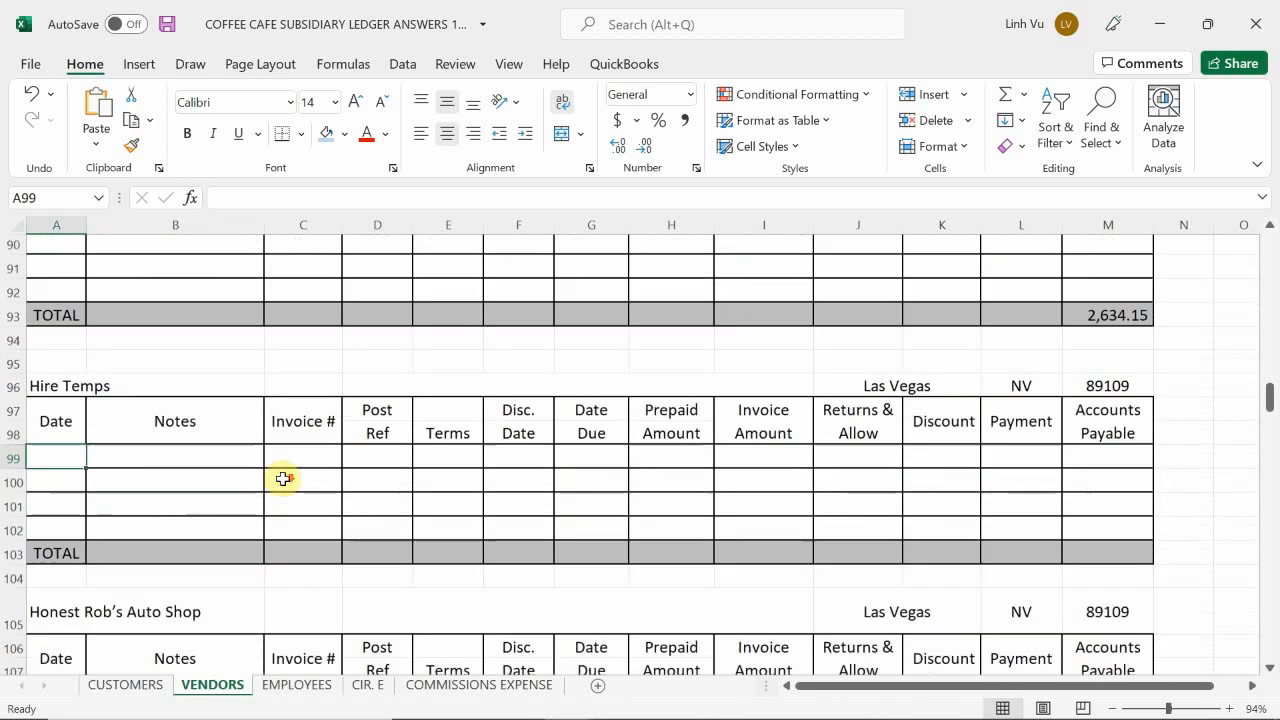
scroll(283, 479, "down", 1)
type("6/")
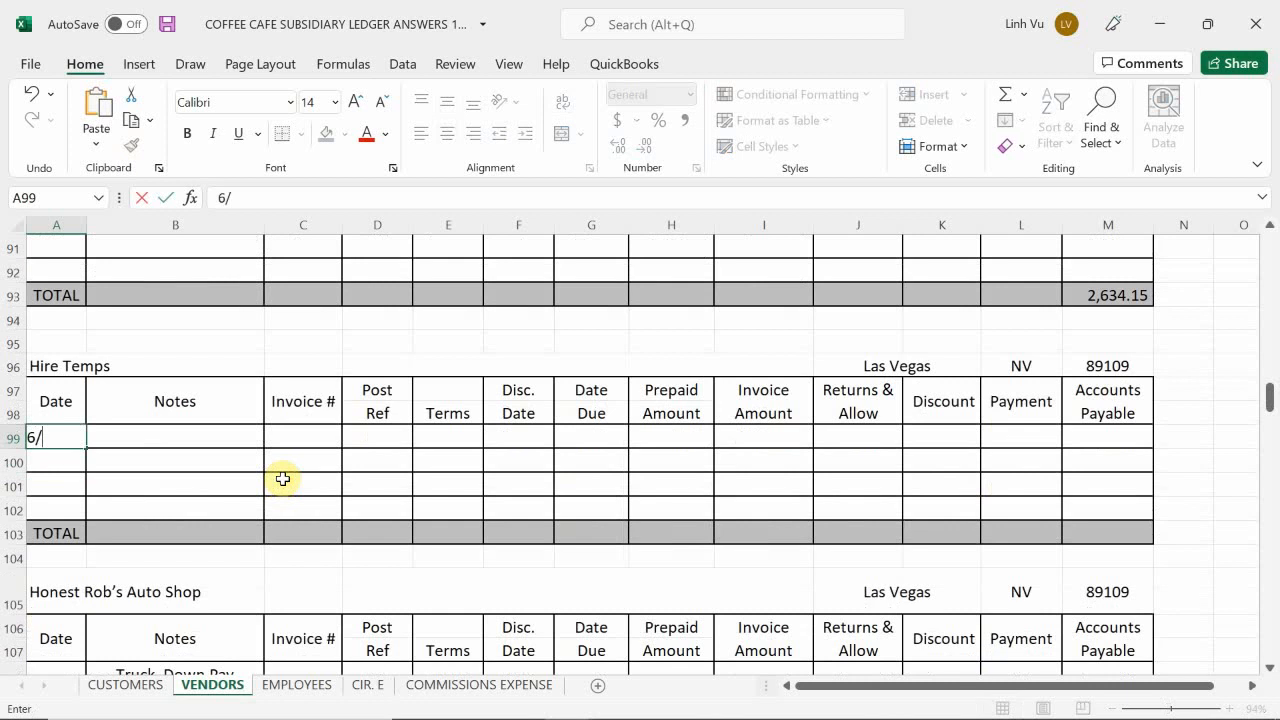
type("13")
key("Return")
Step: Enter the note "Hire 1 Person for 3 Days to work 8 Hr/day Rate $10.50/Hr" in B99 of the Hire Temps account
key("Right")
key("Up")
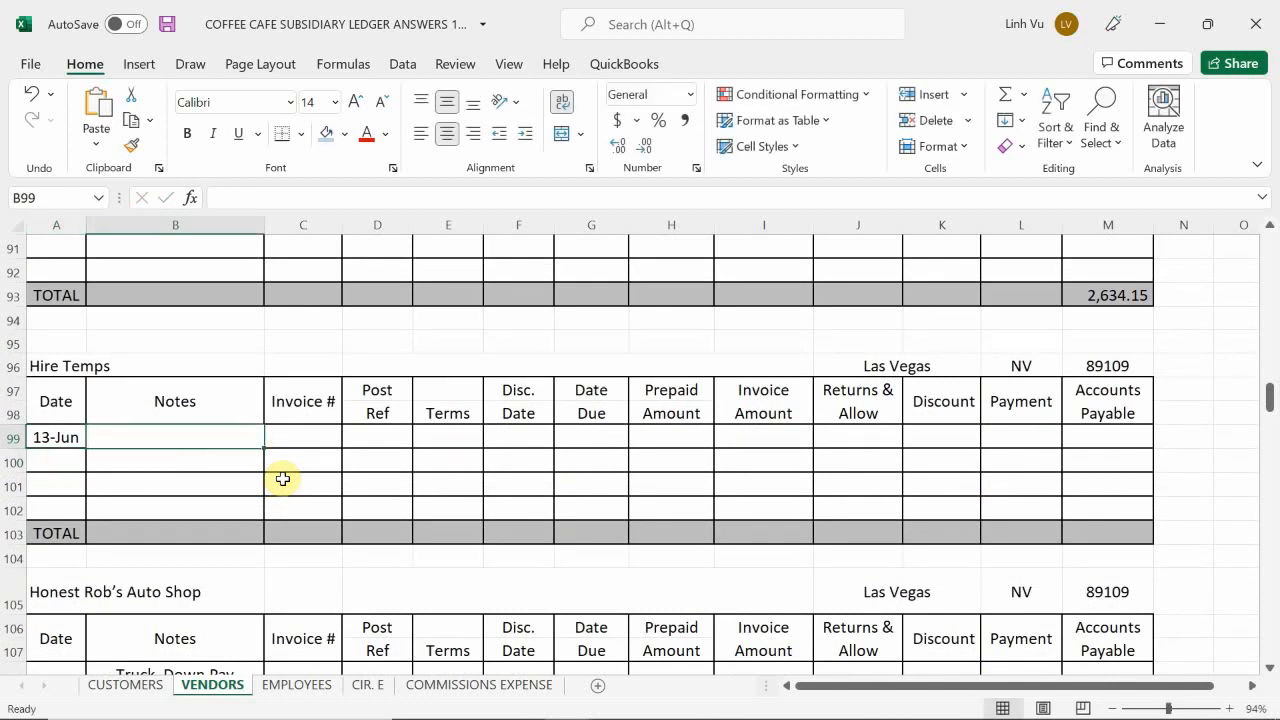
type("1")
key("BackSpace")
type("G")
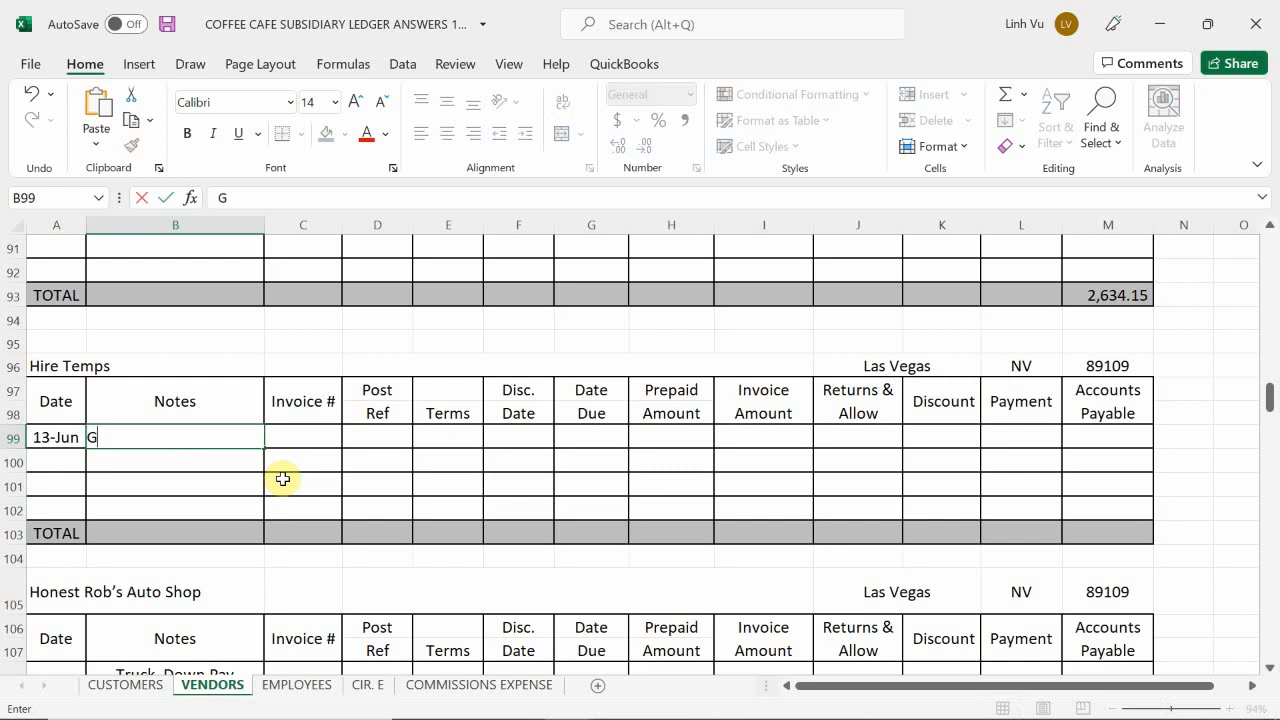
key("BackSpace")
type("G")
key("BackSpace")
type("Hire 1 Person ")
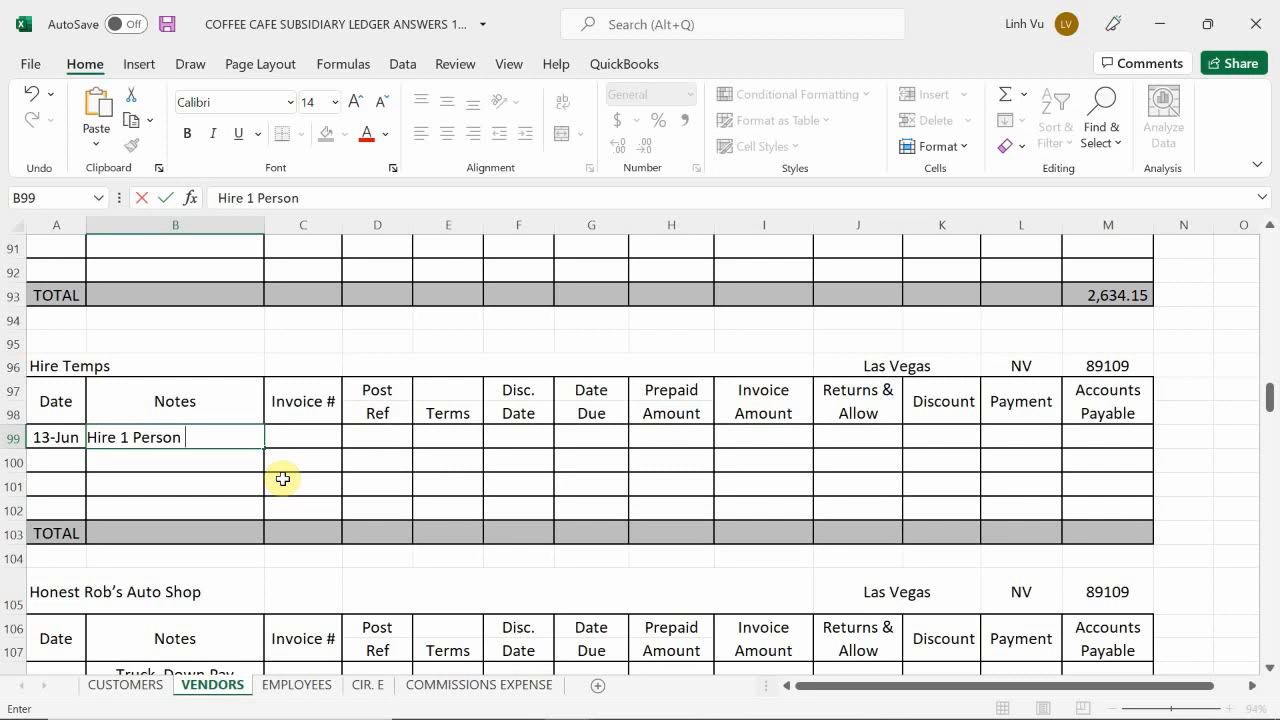
type("for 2")
key("BackSpace")
type("3 Dat")
key("BackSpace")
type("ys")
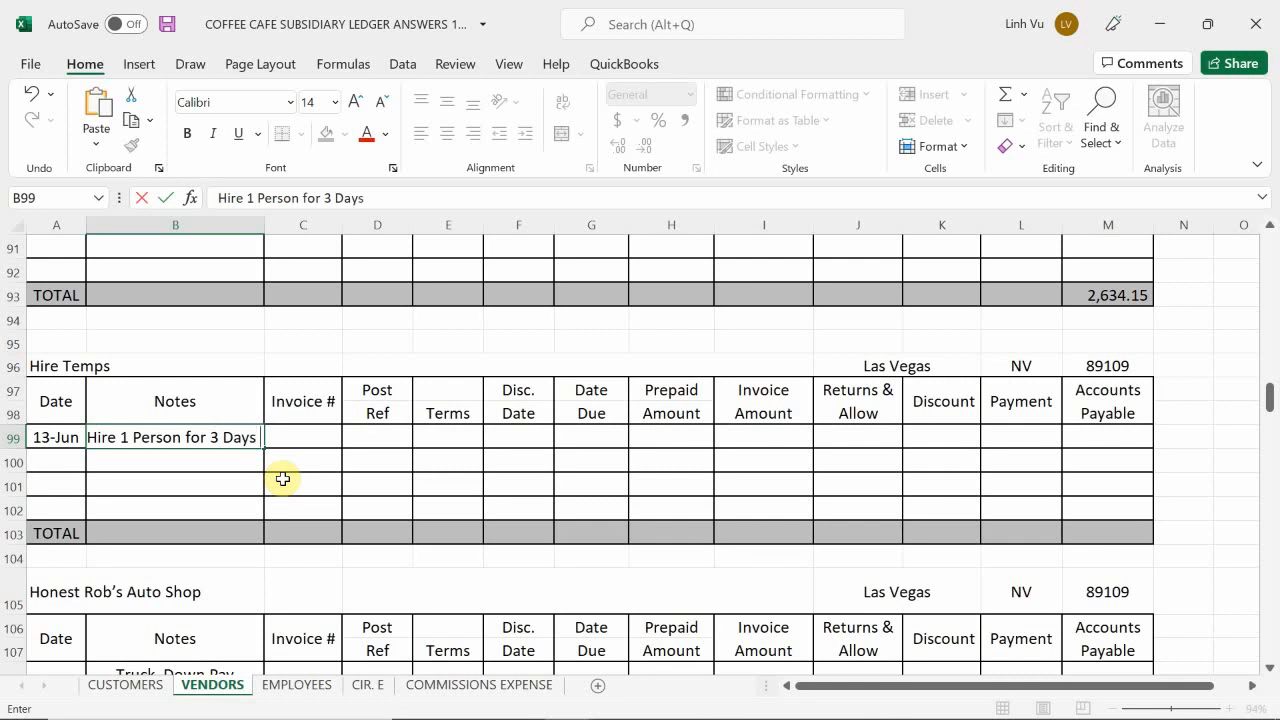
type(" 8")
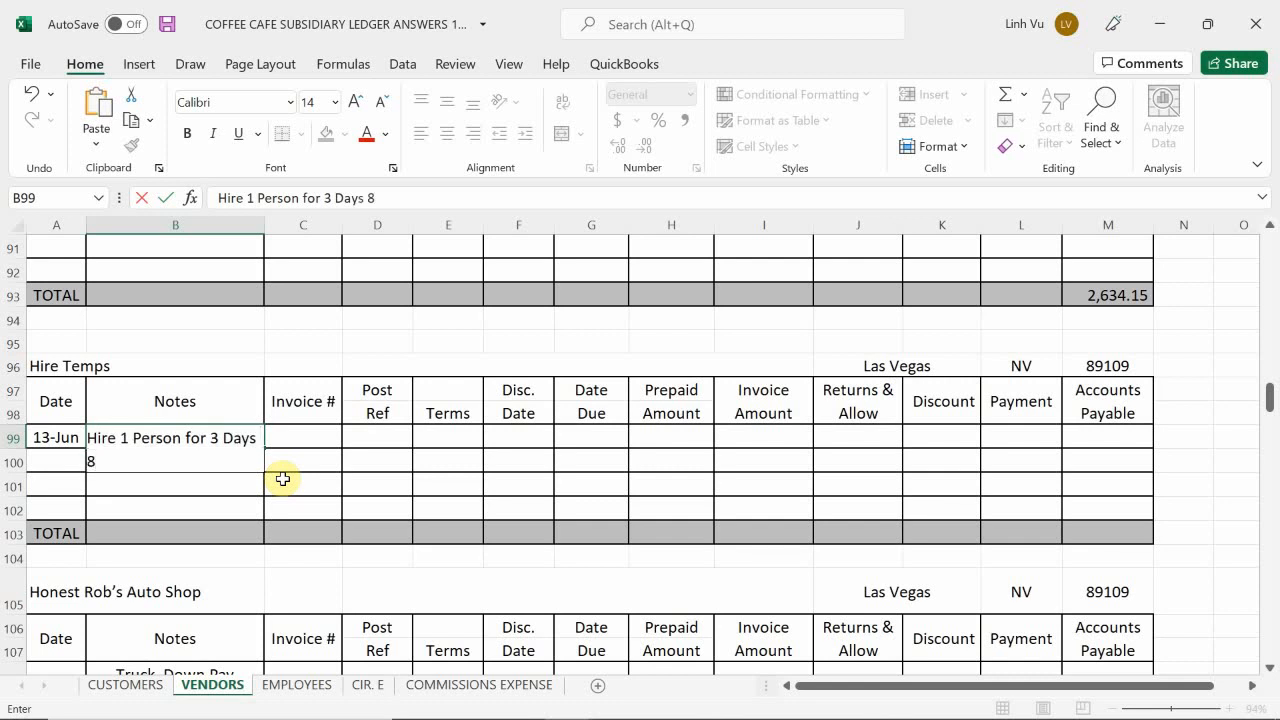
key("BackSpace")
type("ti")
key("BackSpace")
type("o work 8")
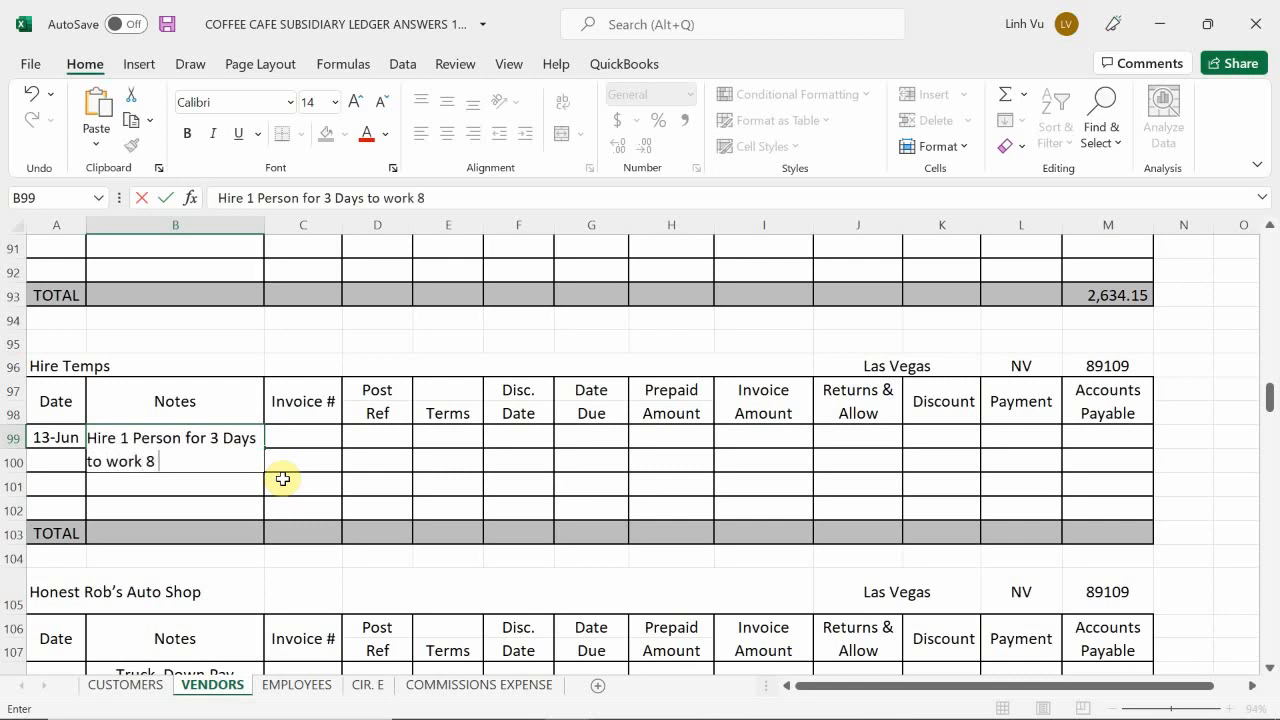
type(" Hr/dat")
key("BackSpace")
type("y Rate of ")
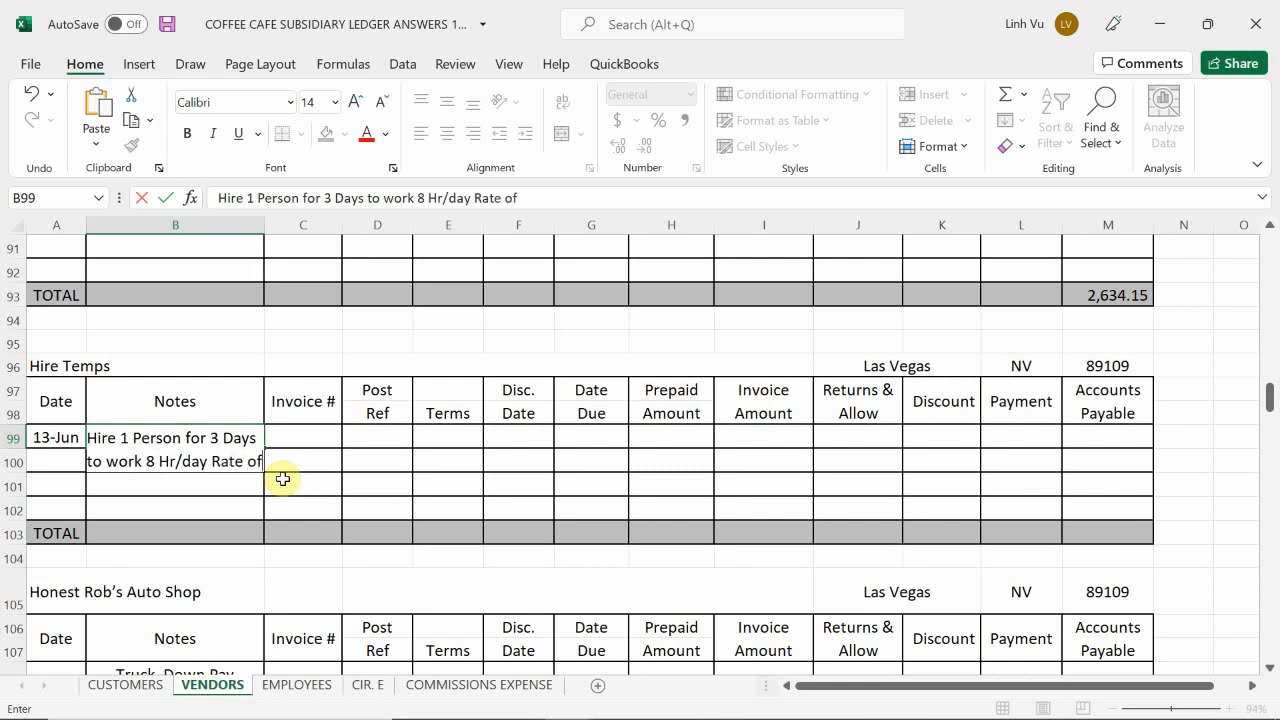
key("BackSpace")
key("BackSpace")
key("BackSpace")
type("#")
key("BackSpace")
type("$10.50")
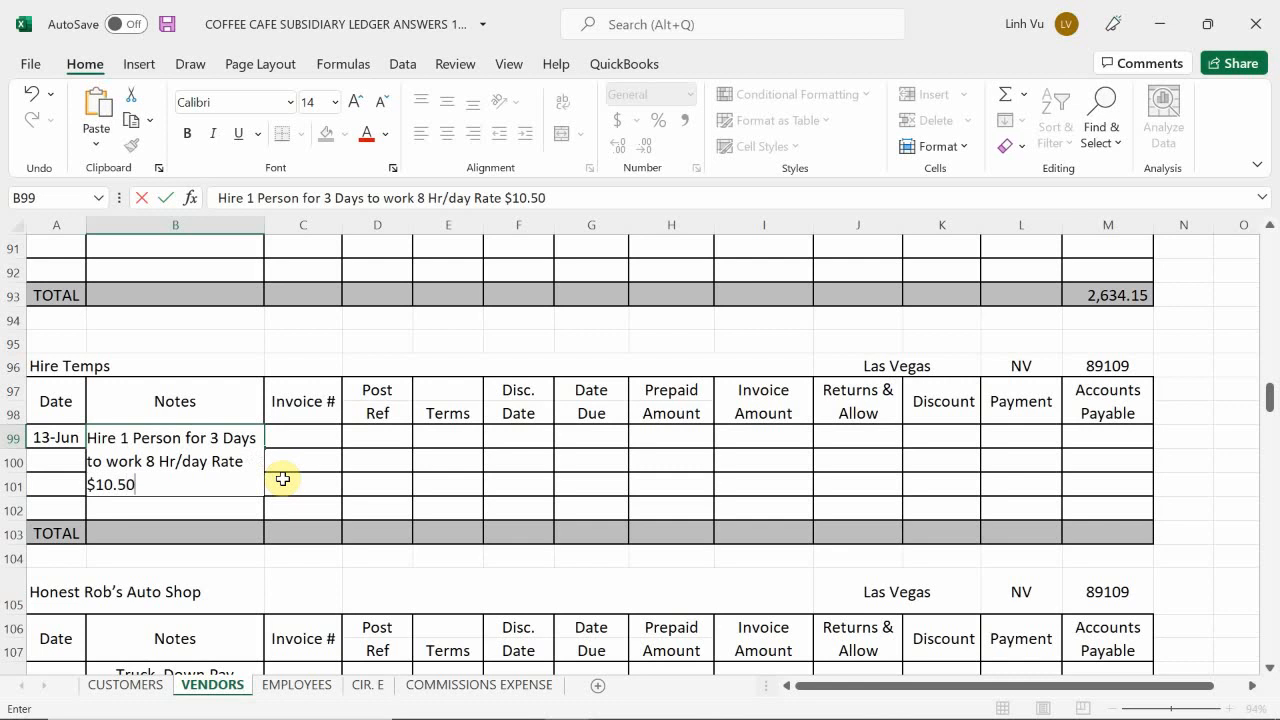
type("/Hr")
key("Return")
Step: Enter 6/21 as the due date in G99 of the Hire Temps account and save the workbook
key("Right")
key("Up")
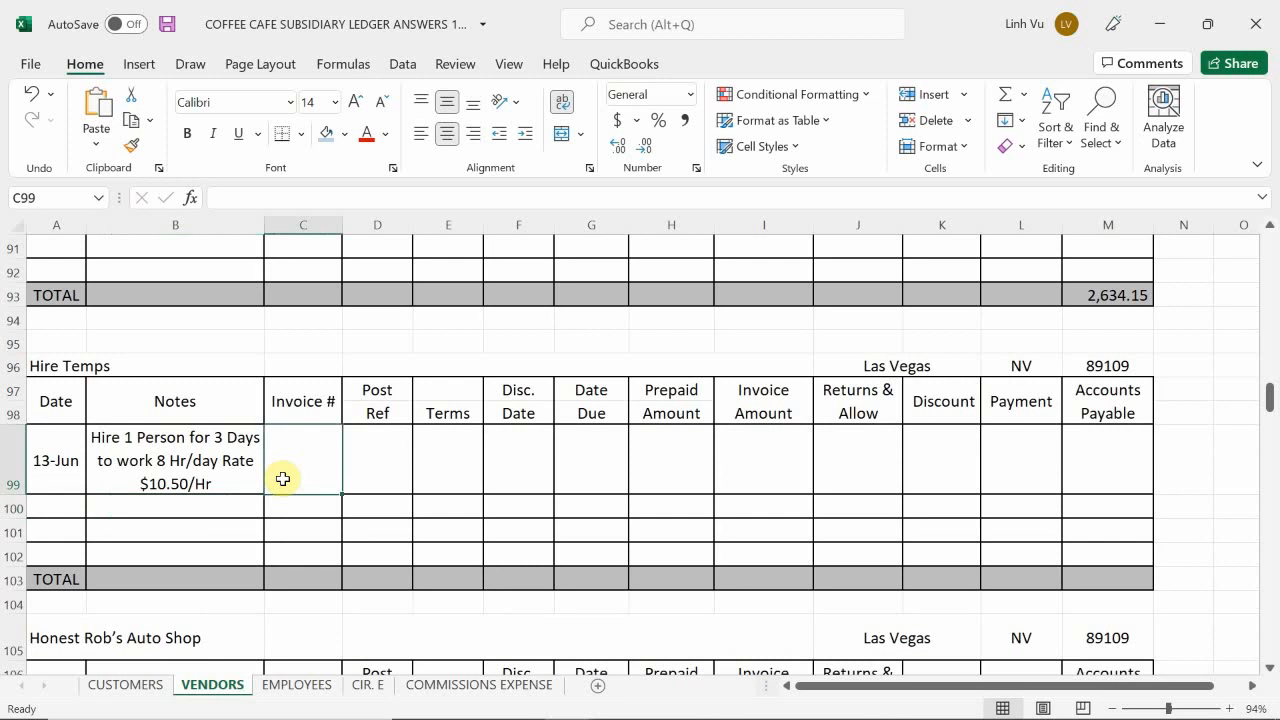
key("Right")
key("Right")
key("Right")
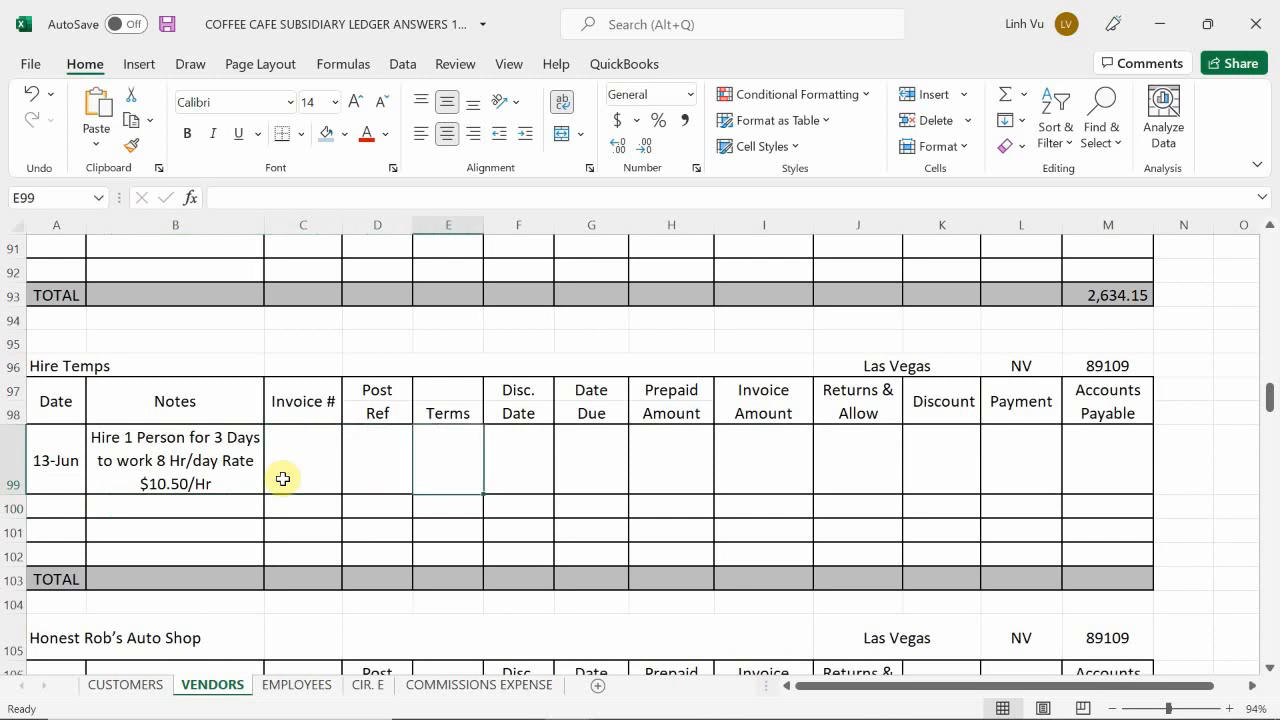
key("Right")
key("Left")
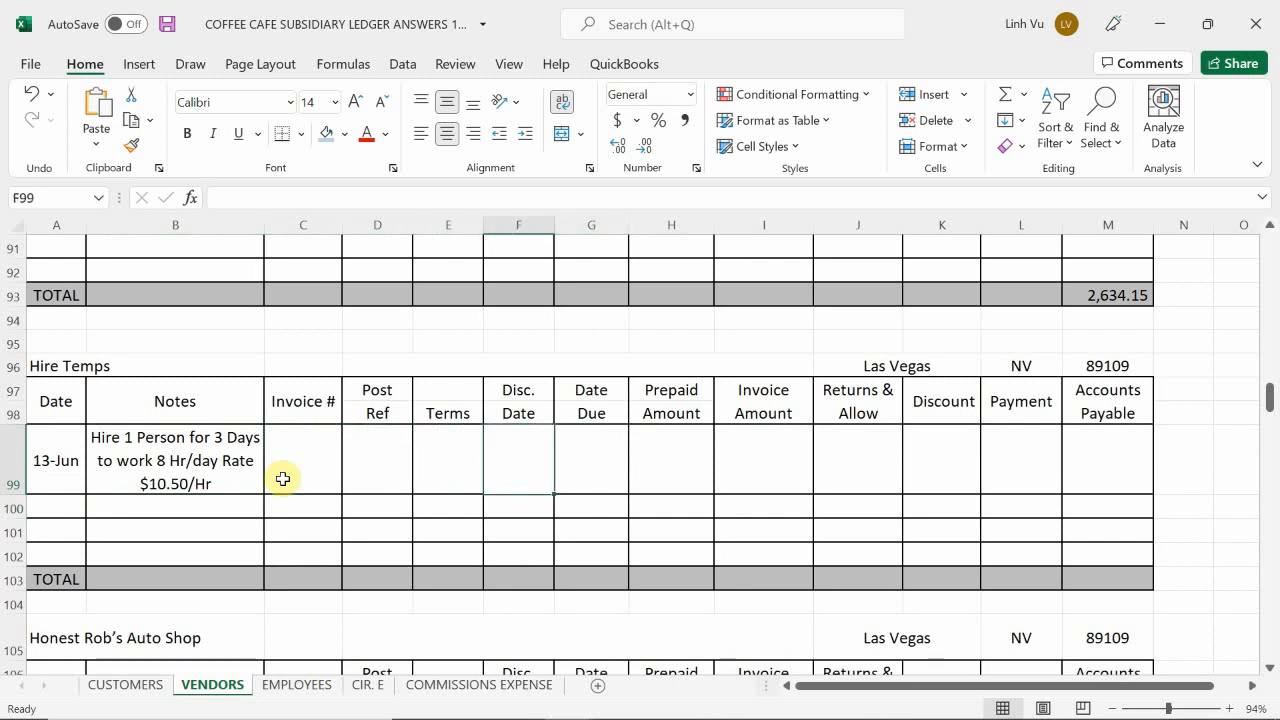
key("Left")
key("Right")
key("Right")
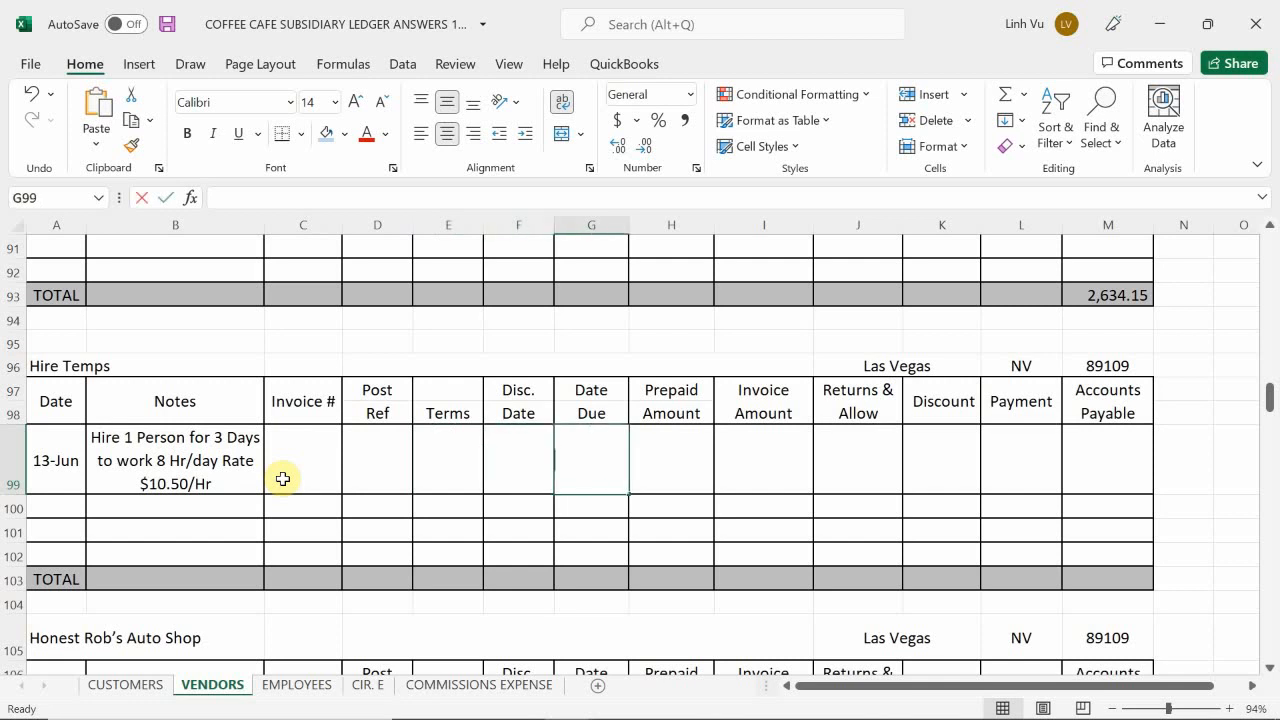
type("6/21")
key("Return")
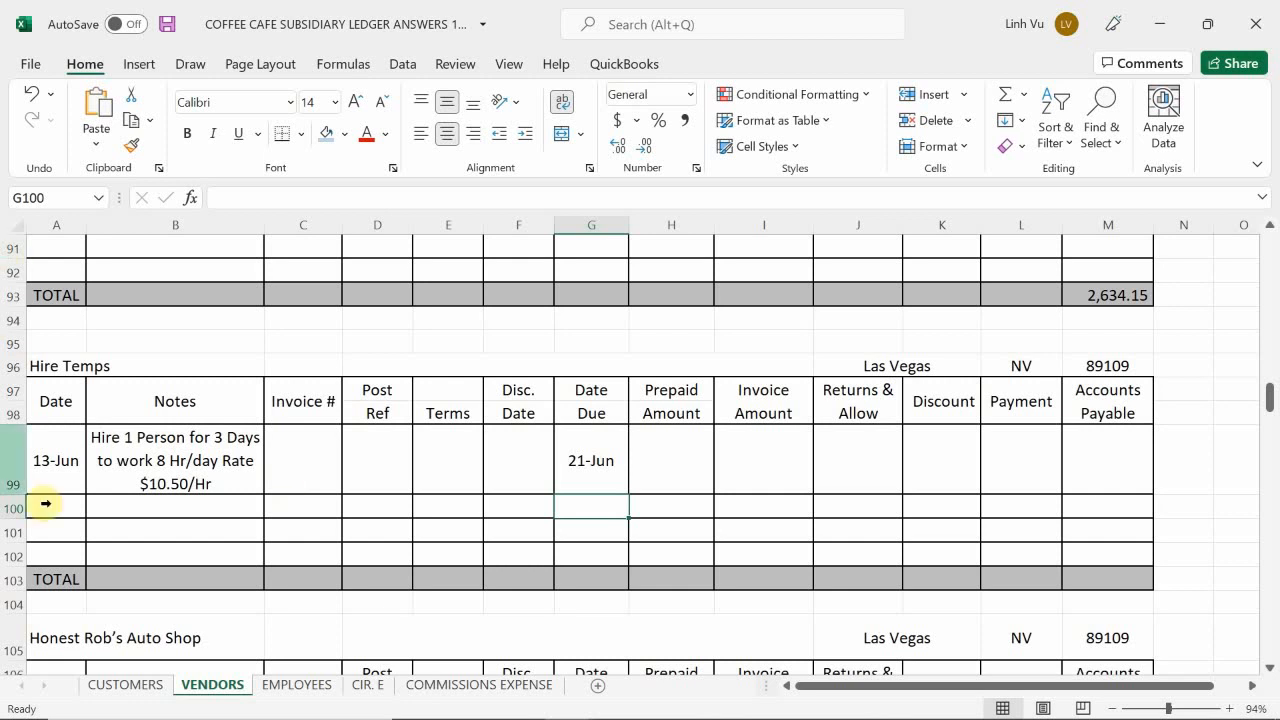
left_click(306, 446)
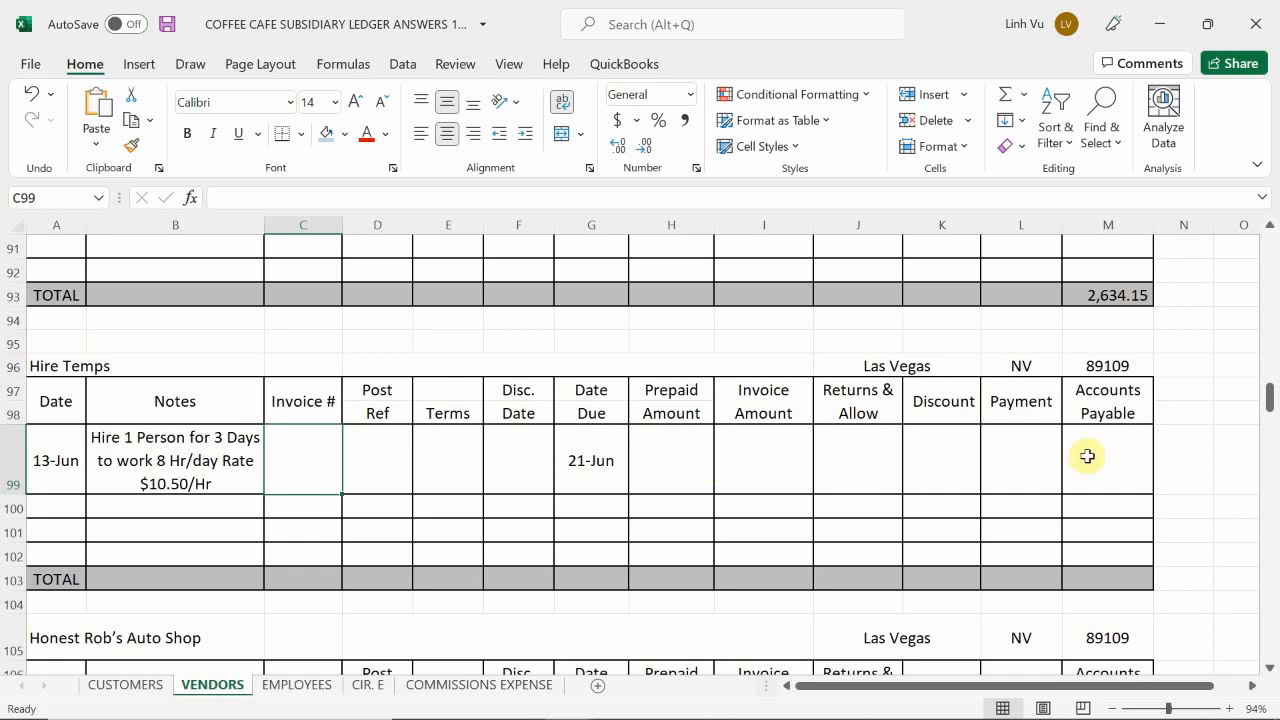
key("ctrl+s")
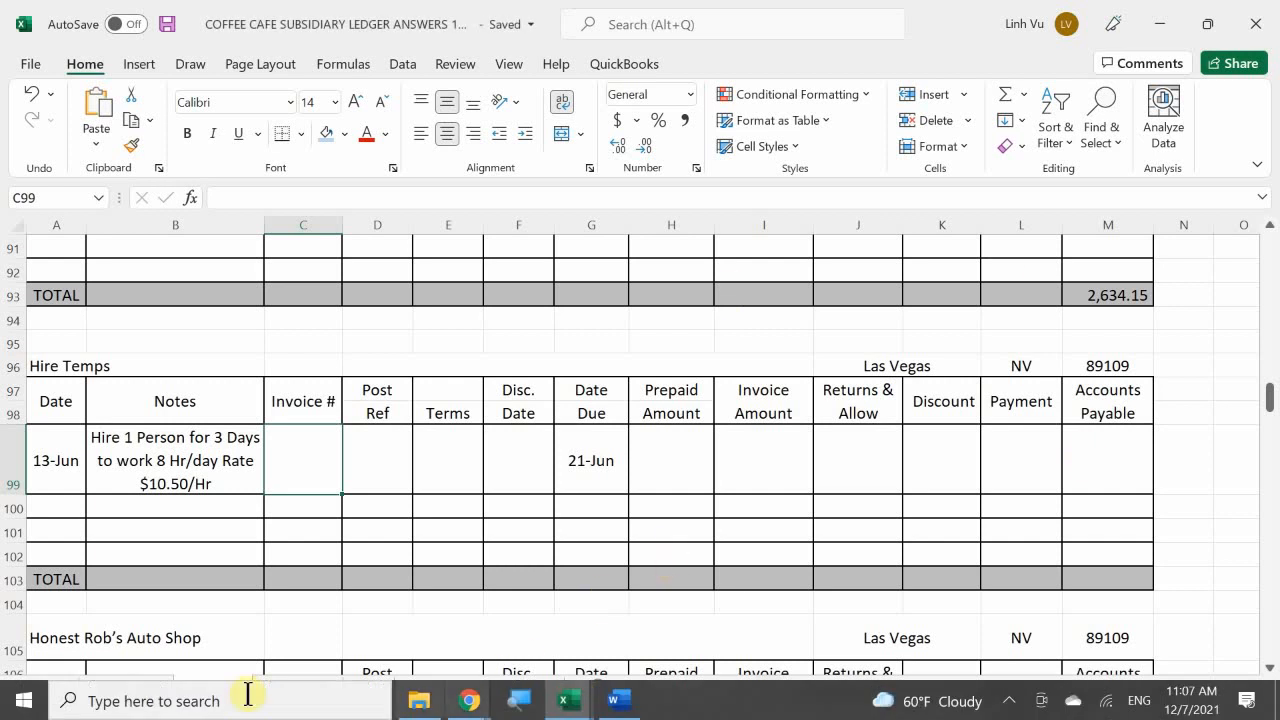
Step: Switch to the scenario document in Word and review the 13 June HireTemps contract and the 14 June City Printers advertising flyers transaction
left_click(613, 700)
scroll(300, 533, "down", 3)
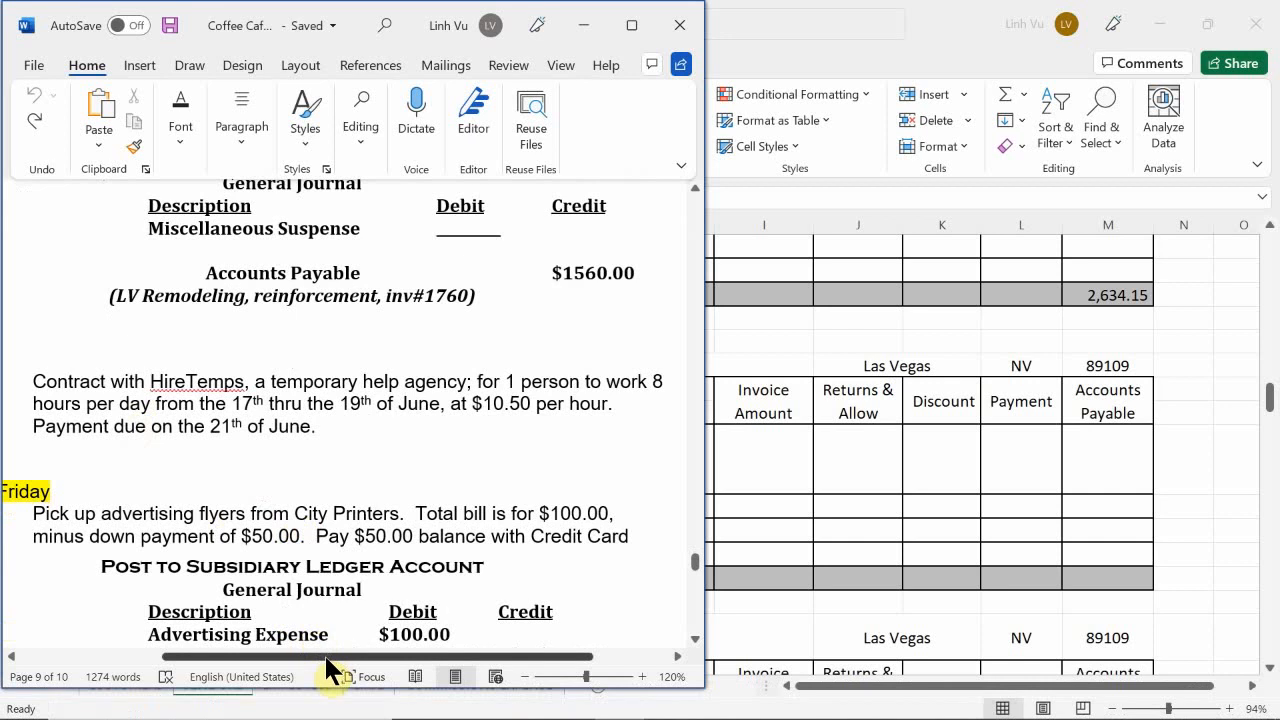
left_click_drag(317, 652, 232, 662)
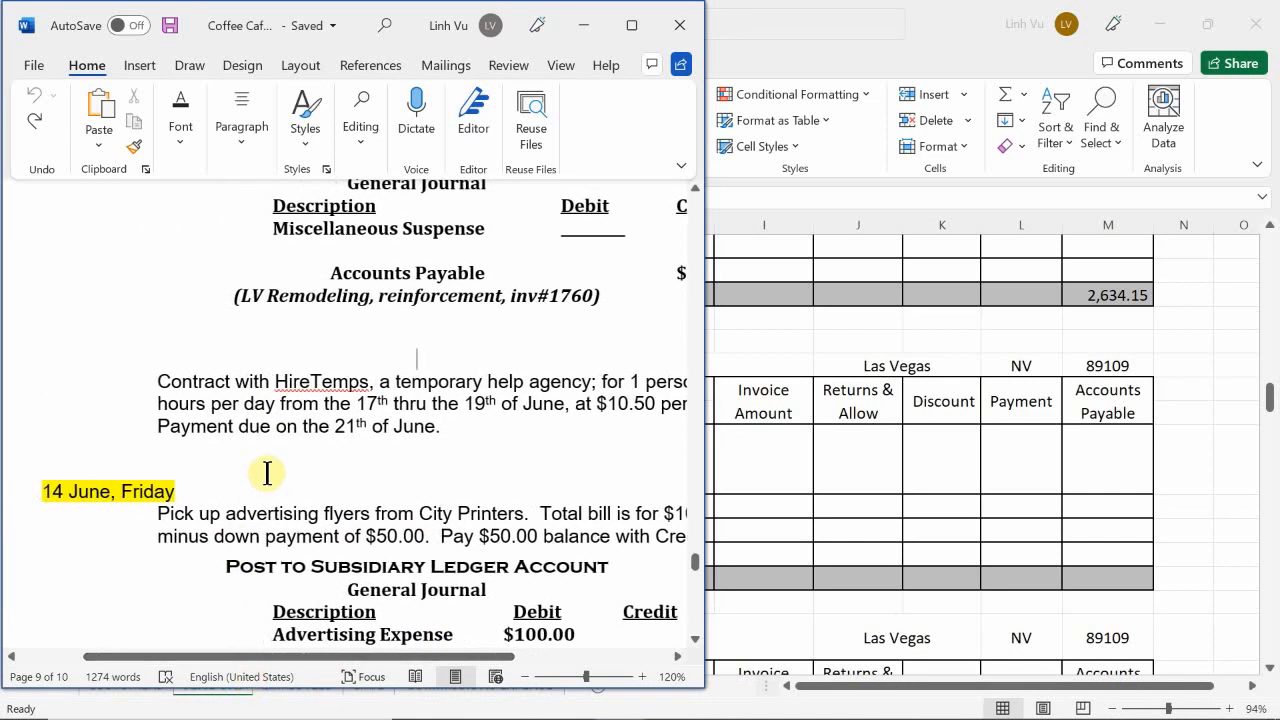
scroll(350, 508, "down", 6)
scroll(360, 511, "down", 20)
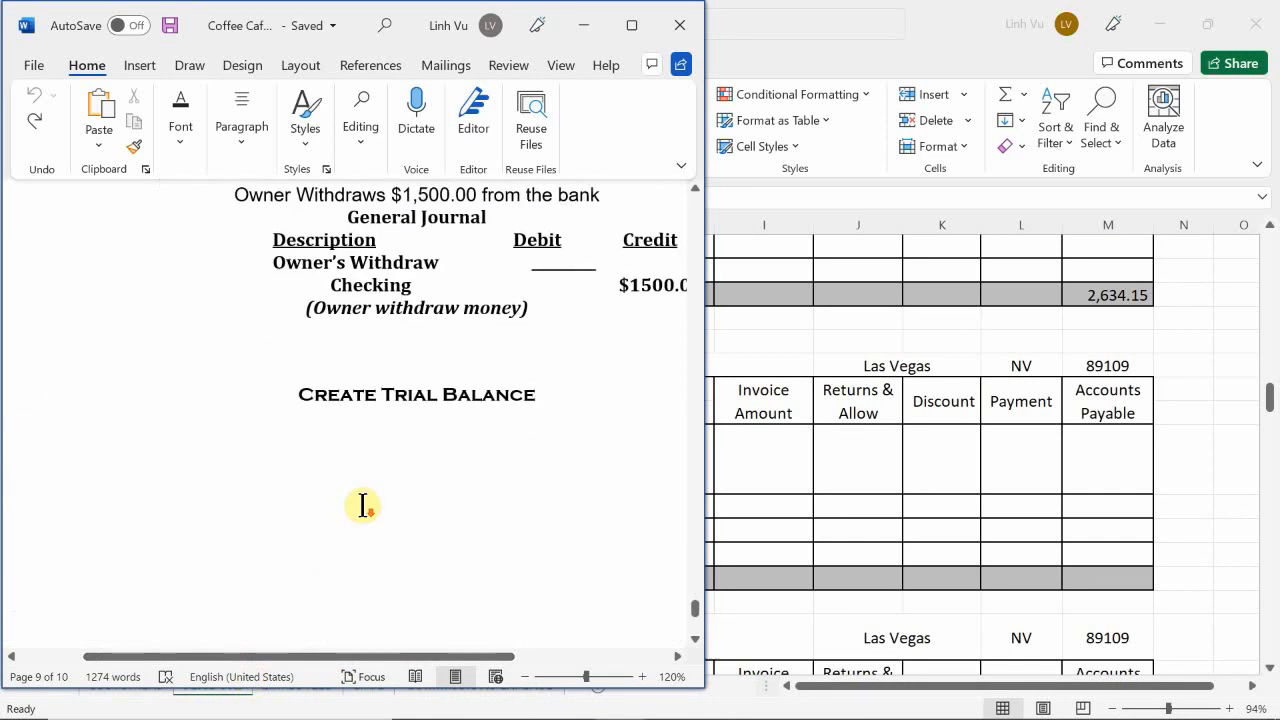
scroll(362, 506, "up", 15)
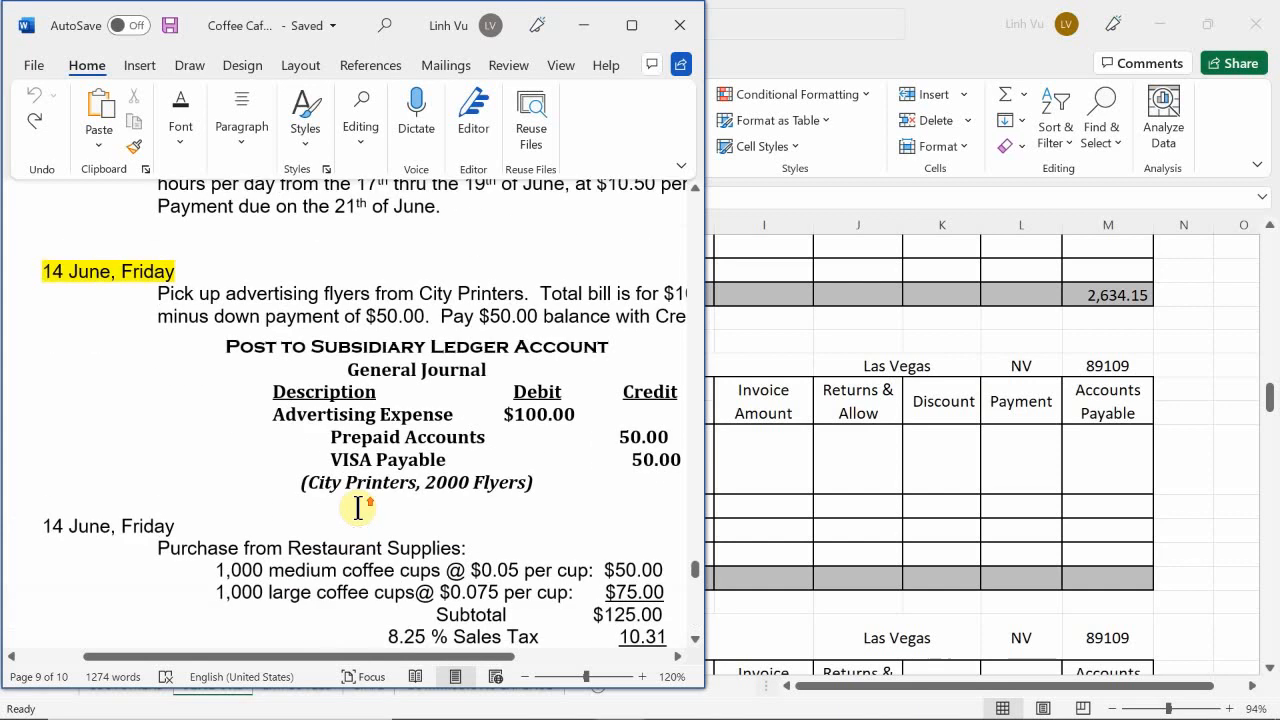
scroll(358, 507, "up", 2)
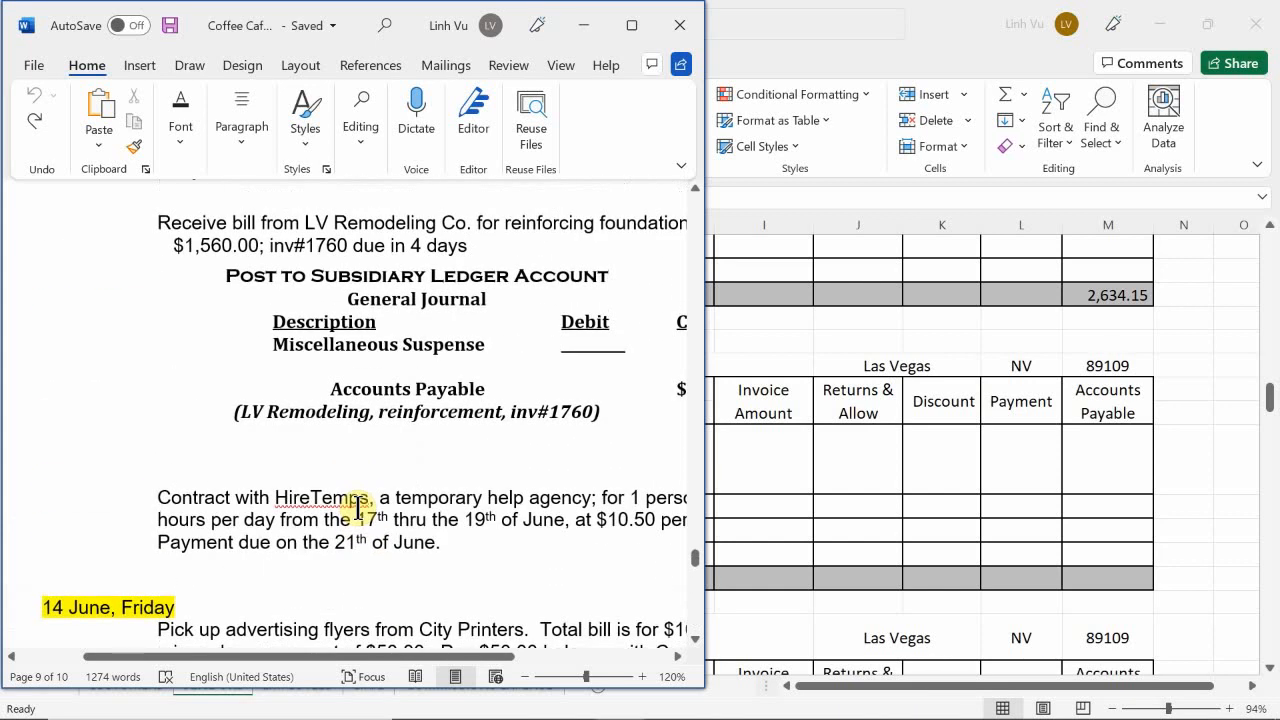
scroll(358, 507, "down", 2)
scroll(358, 507, "up", 6)
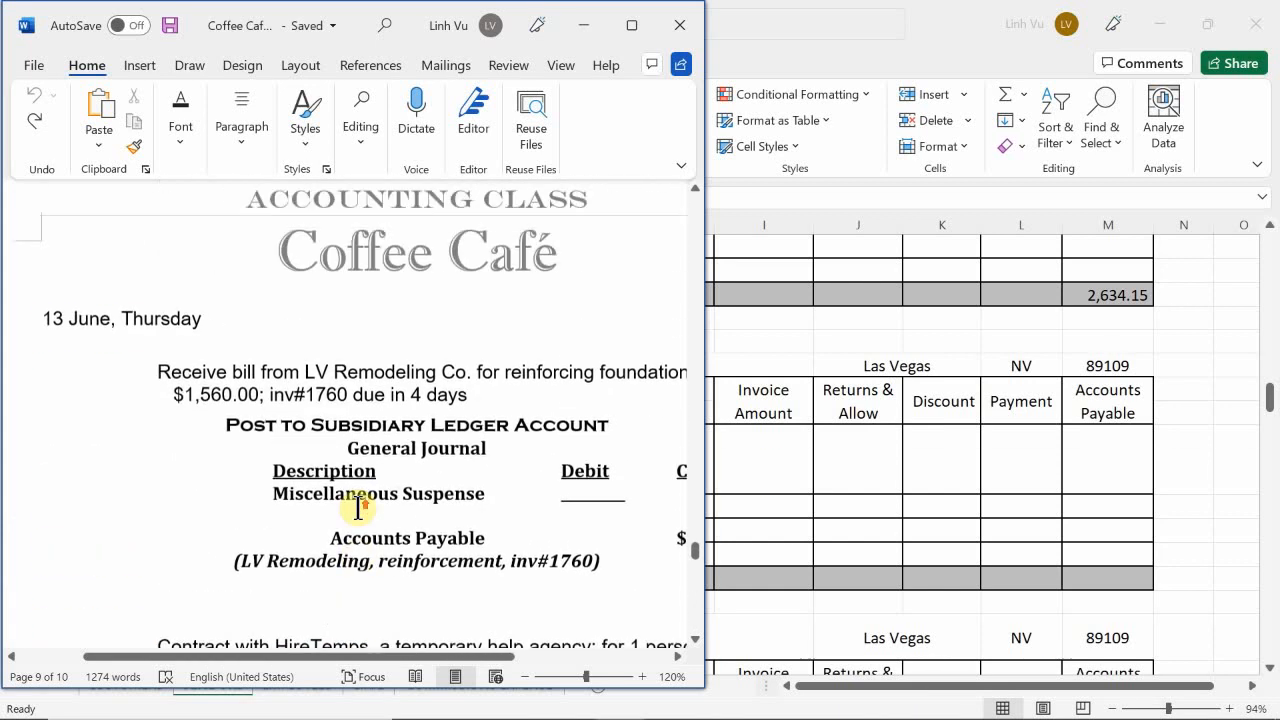
scroll(358, 505, "down", 8)
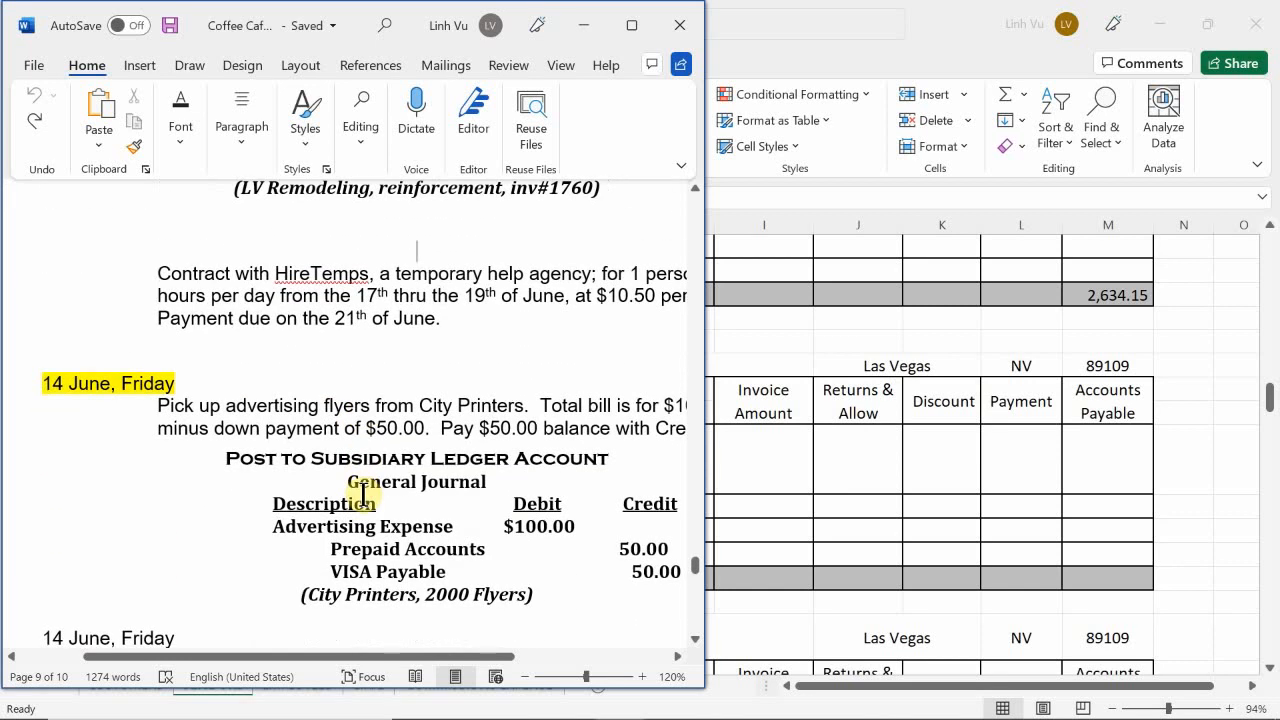
scroll(362, 495, "up", 4)
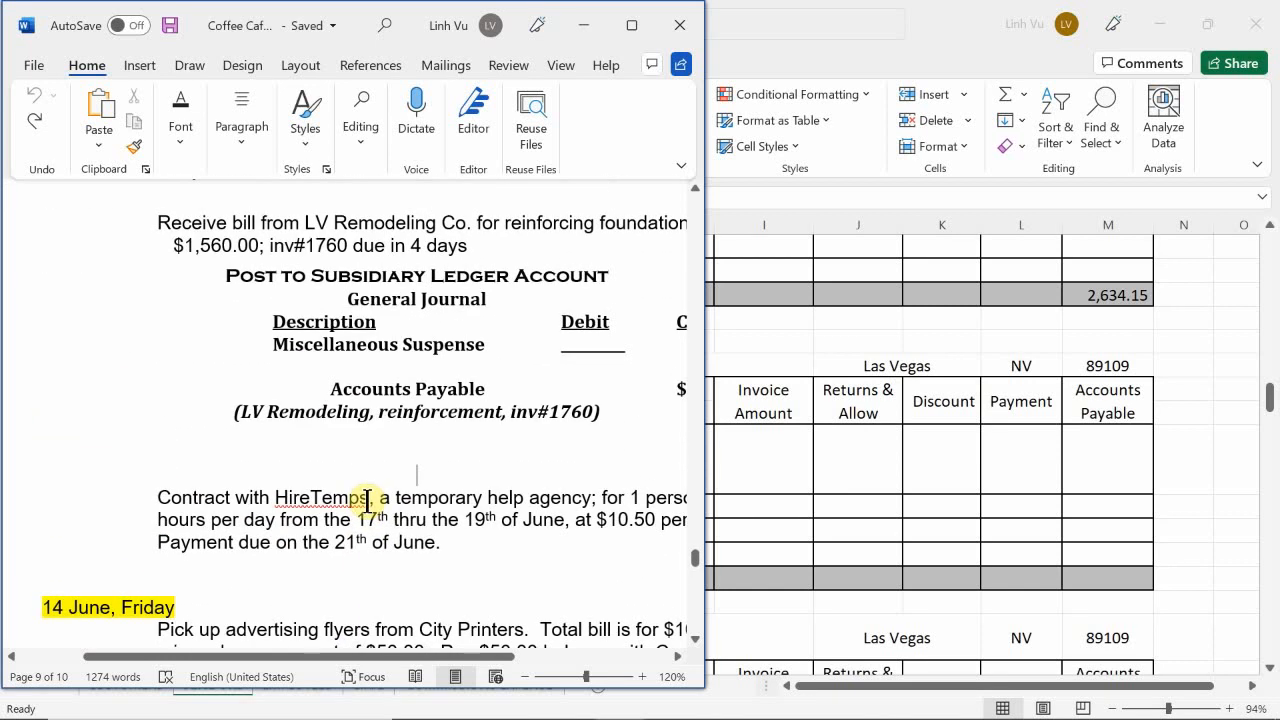
scroll(370, 497, "down", 2)
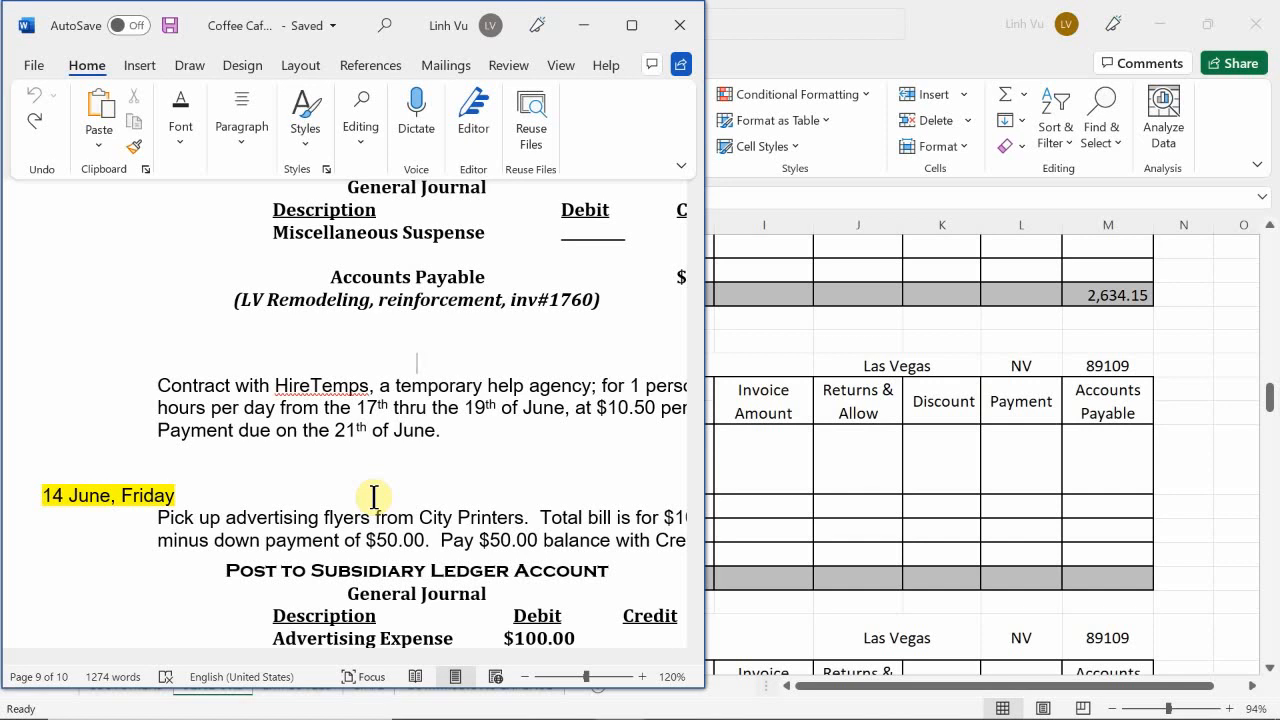
scroll(374, 496, "down", 3)
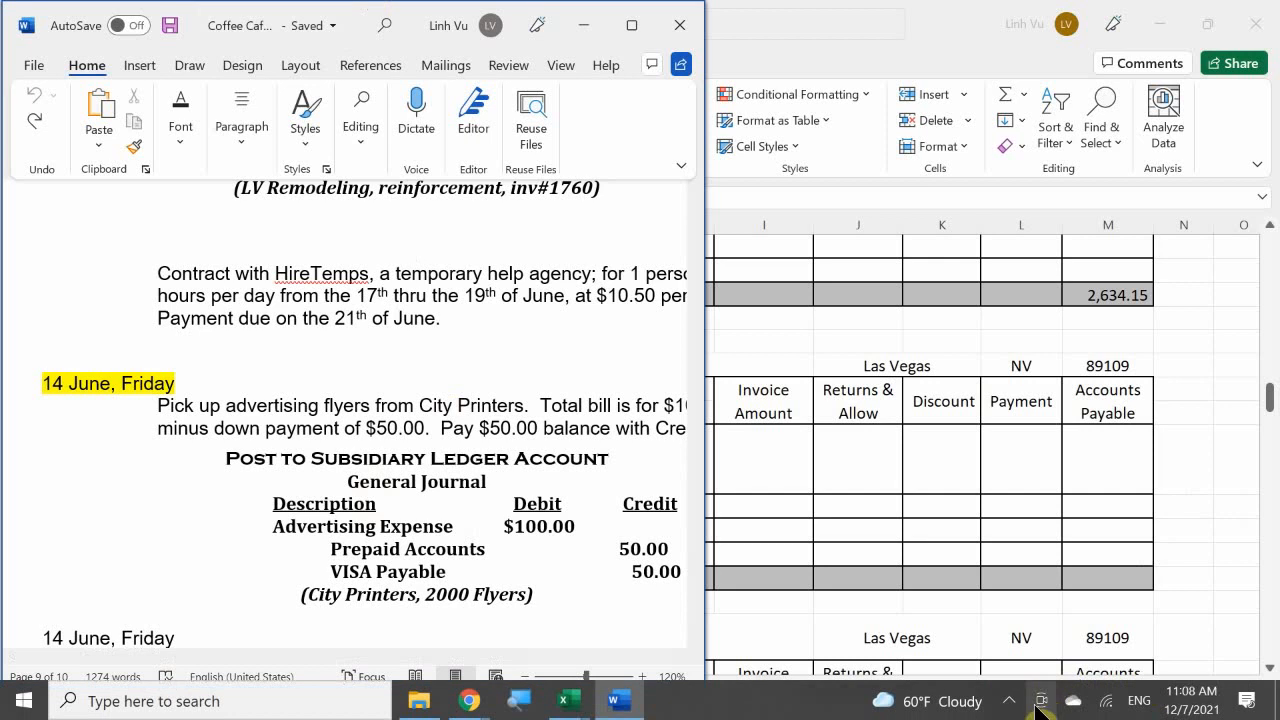
left_click(1009, 701)
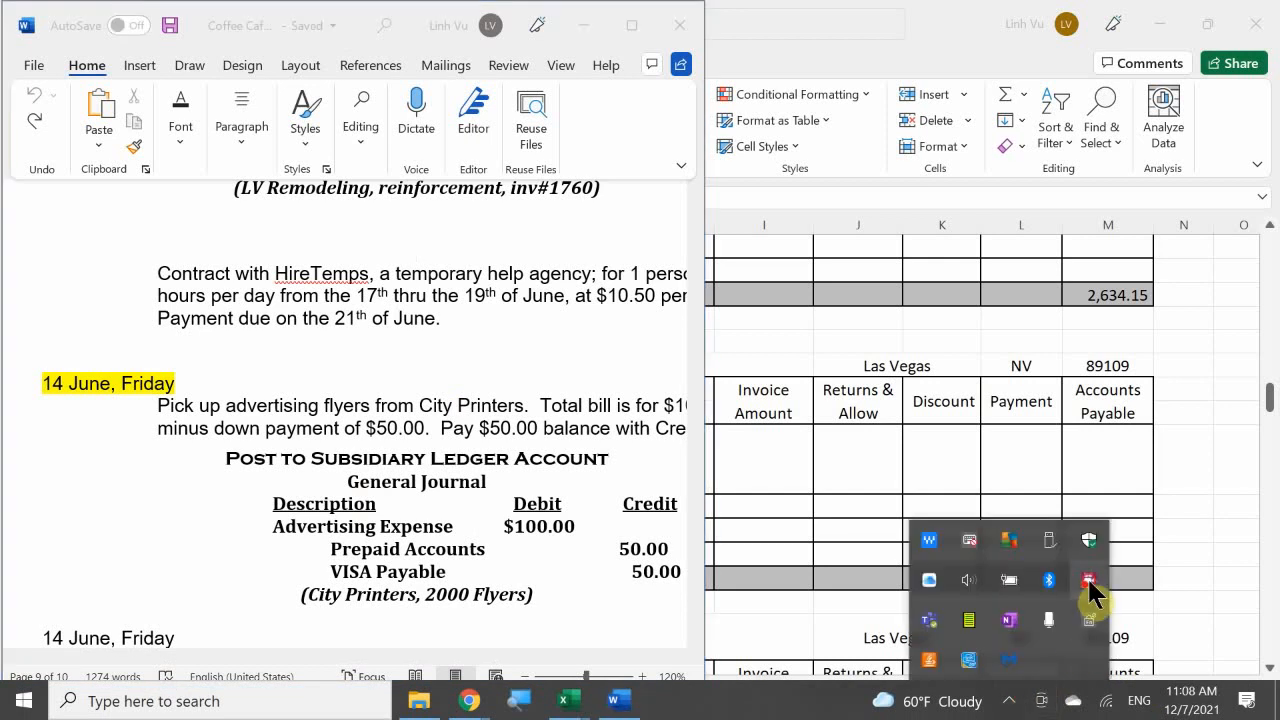